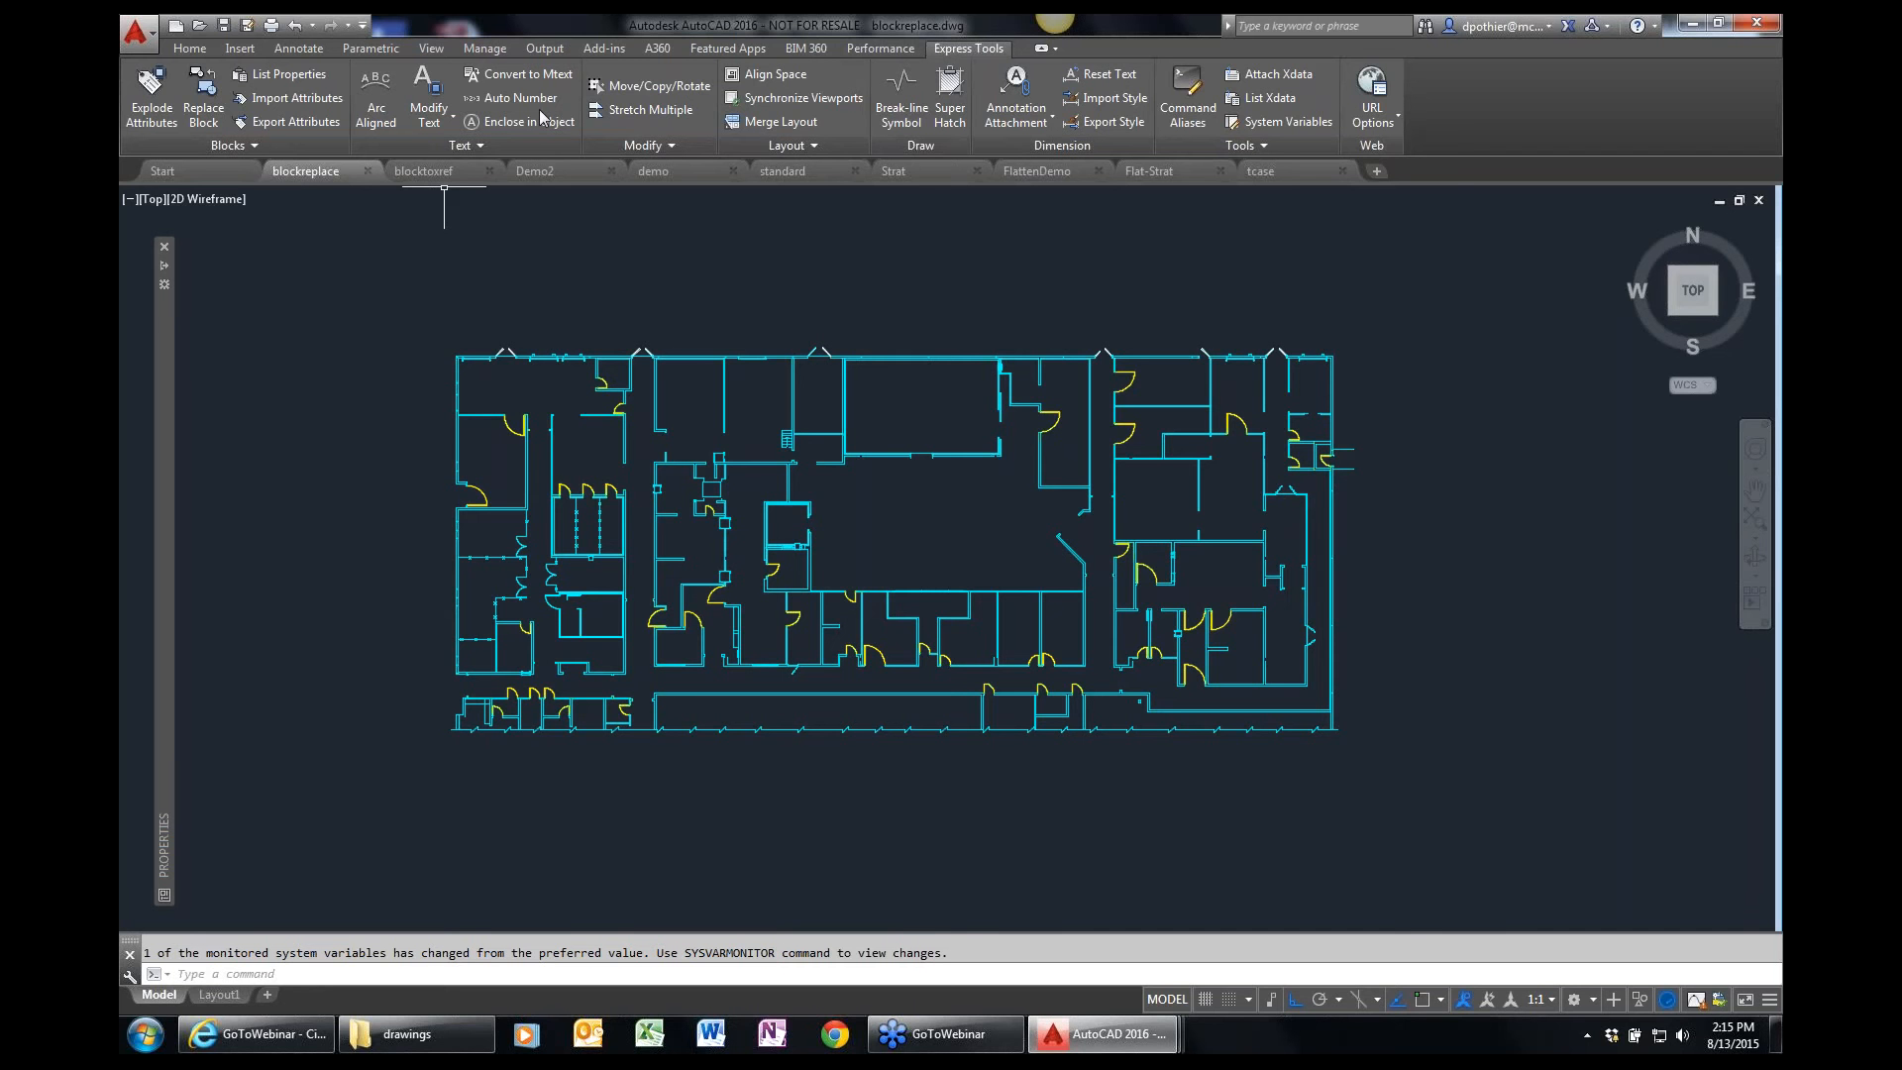
{"action": "left_click", "coordinate": [198, 52]}
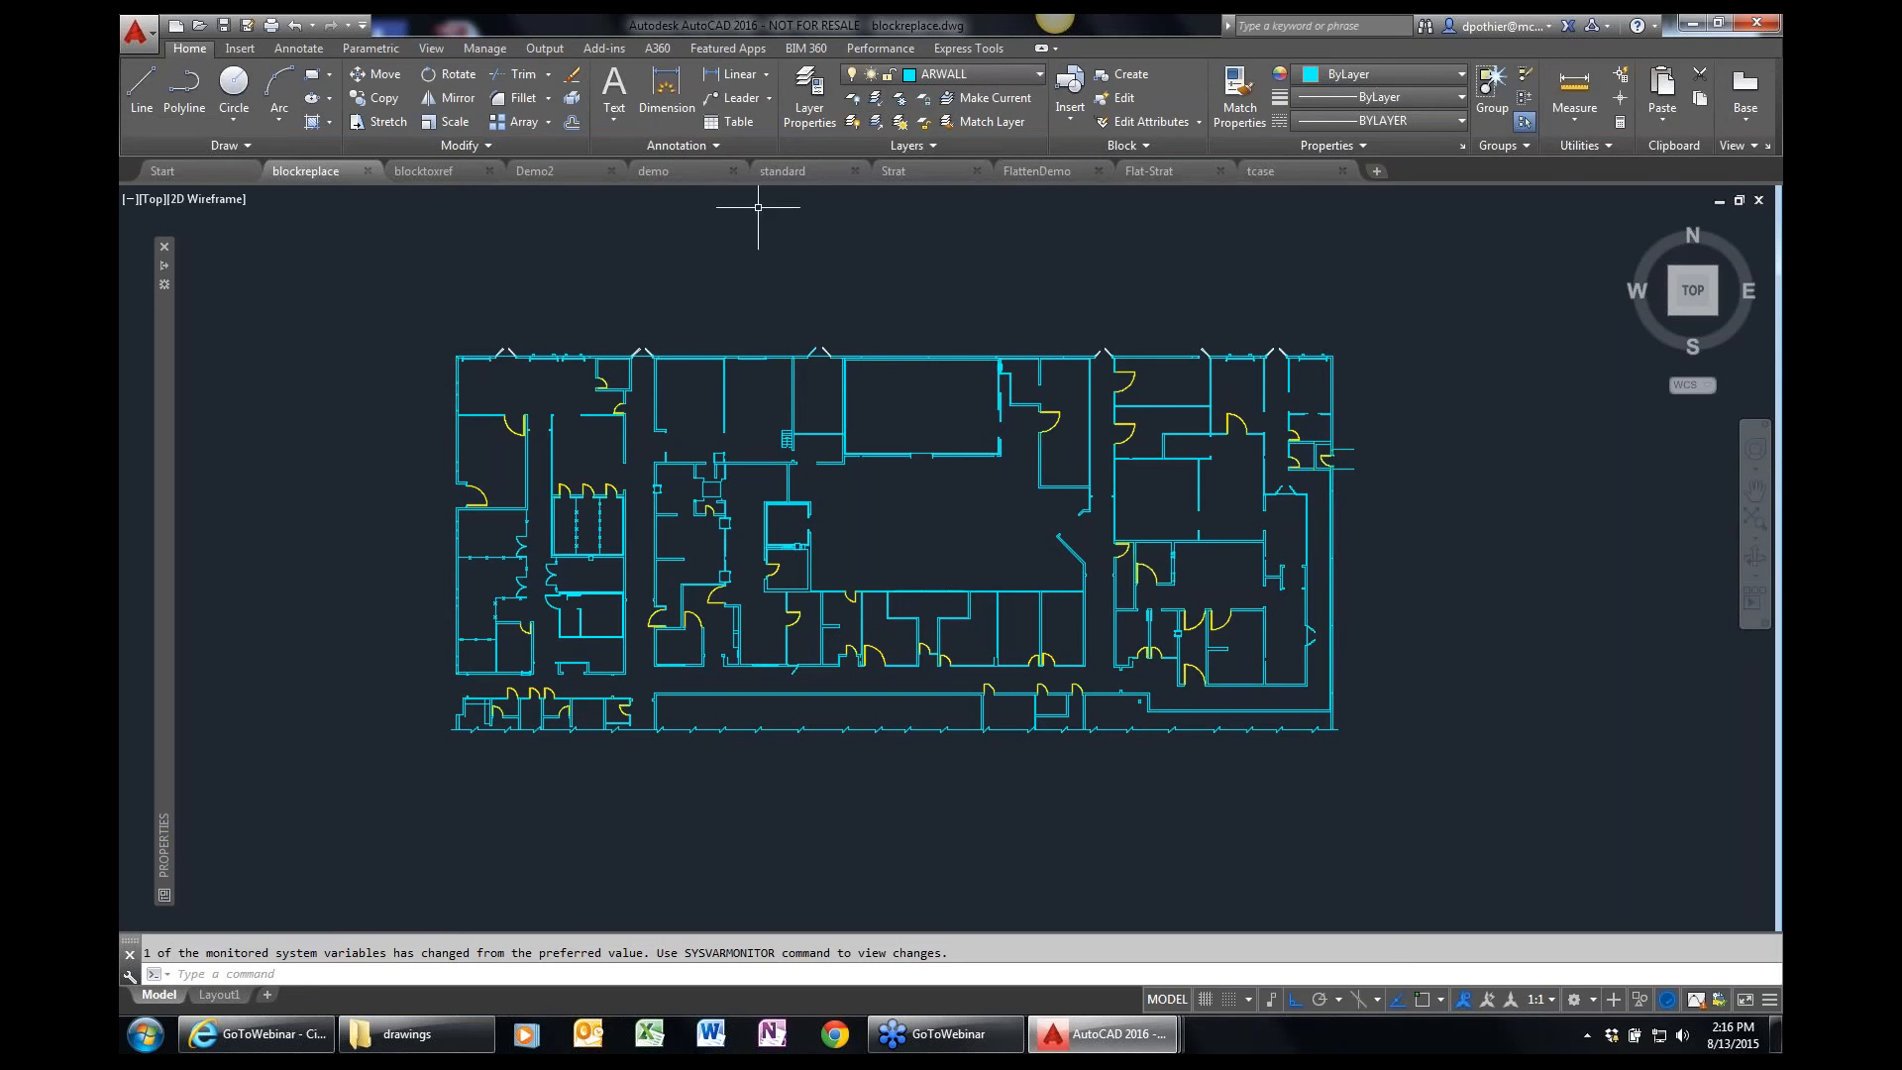
{"action": "left_click", "coordinate": [969, 49]}
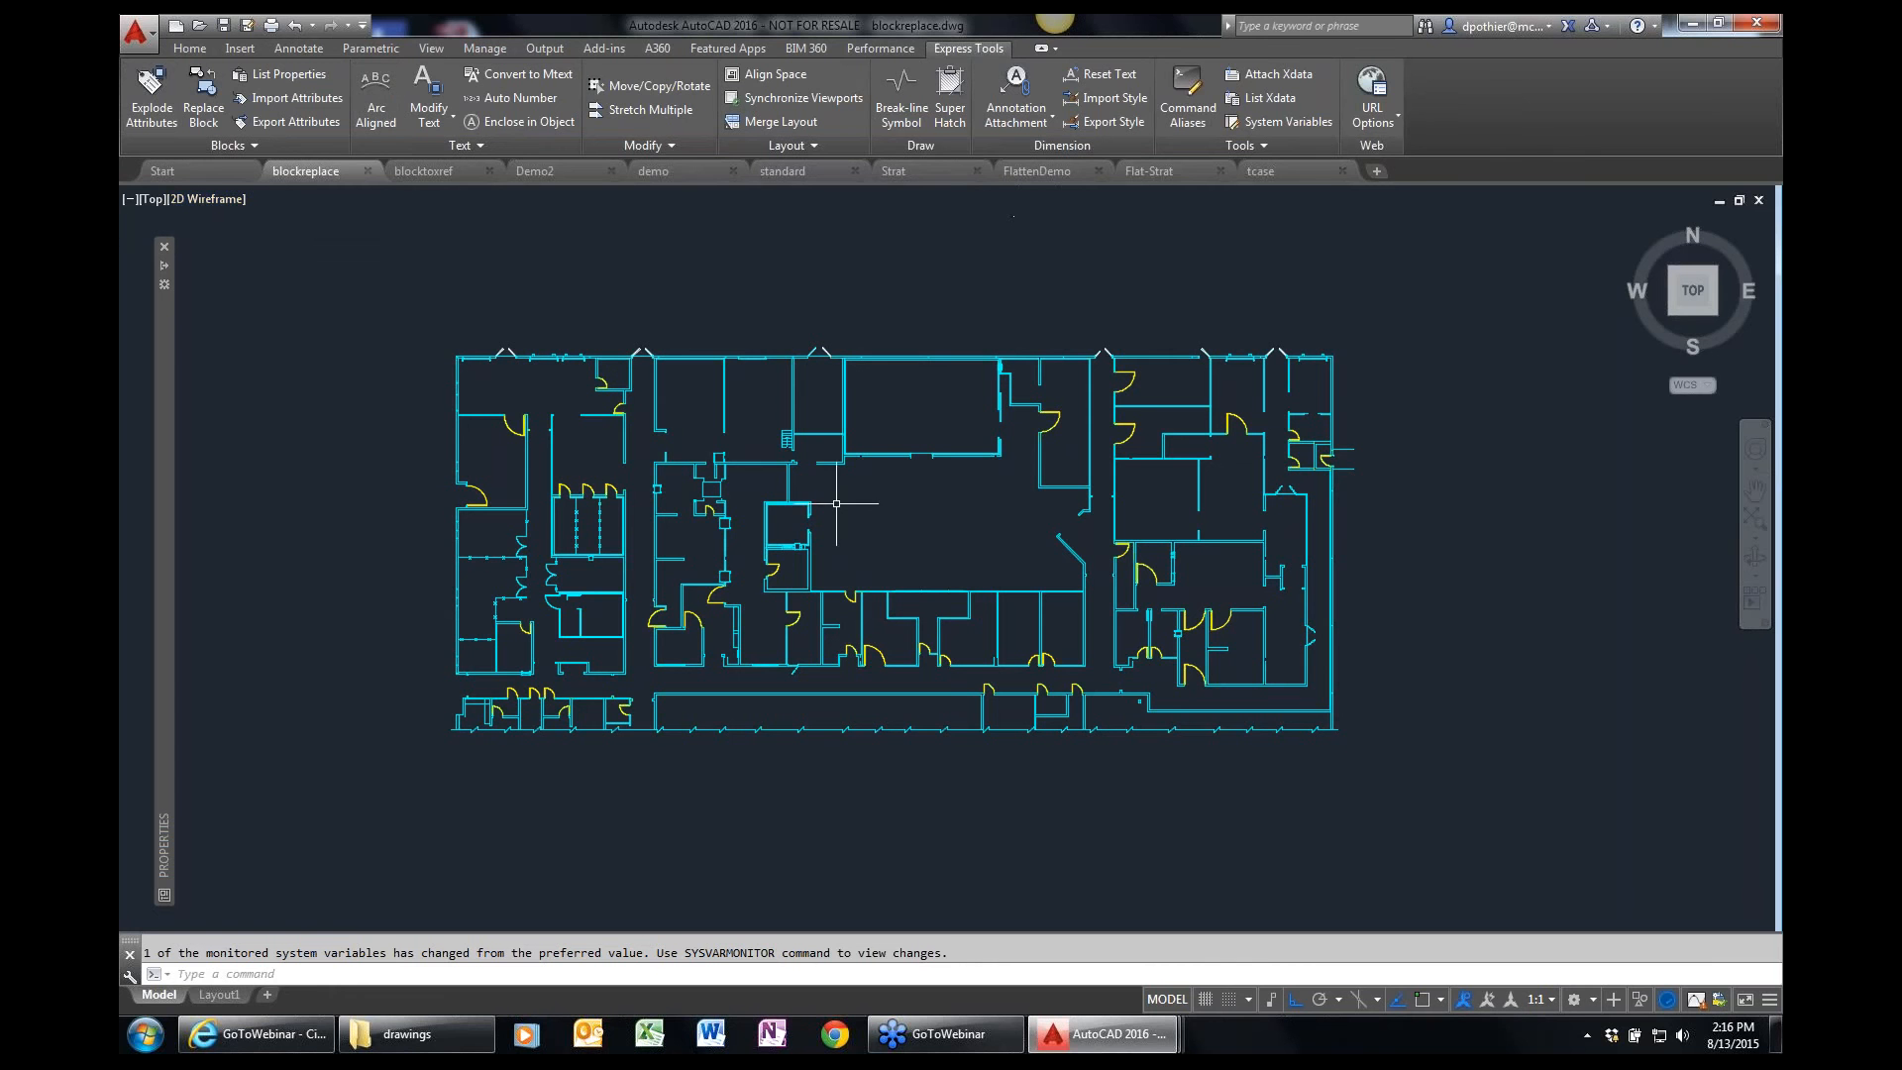
Start the Replace Block command and pick one of the three adjacent single doors as the block being replaced.
{"action": "type", "text": "z"}
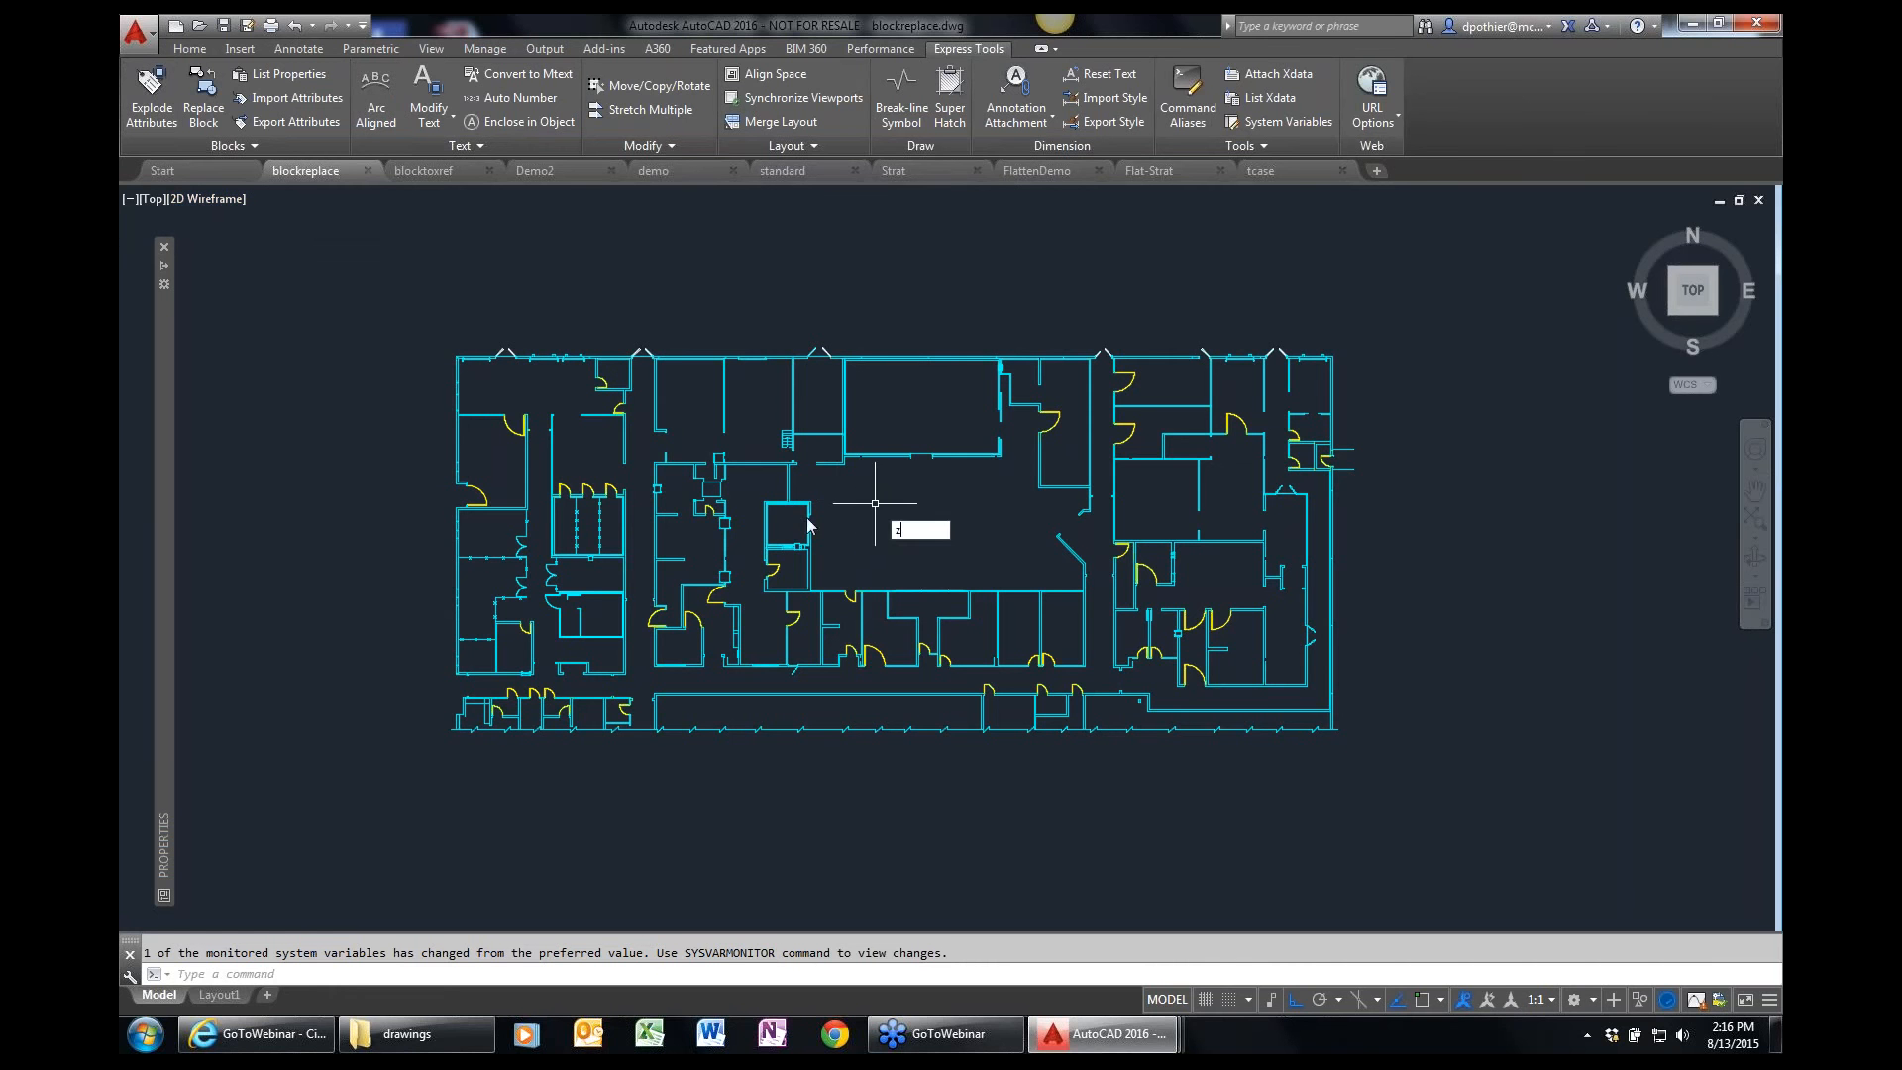
{"action": "key", "text": "Return"}
{"action": "left_click", "coordinate": [410, 536]}
{"action": "left_click", "coordinate": [700, 279]}
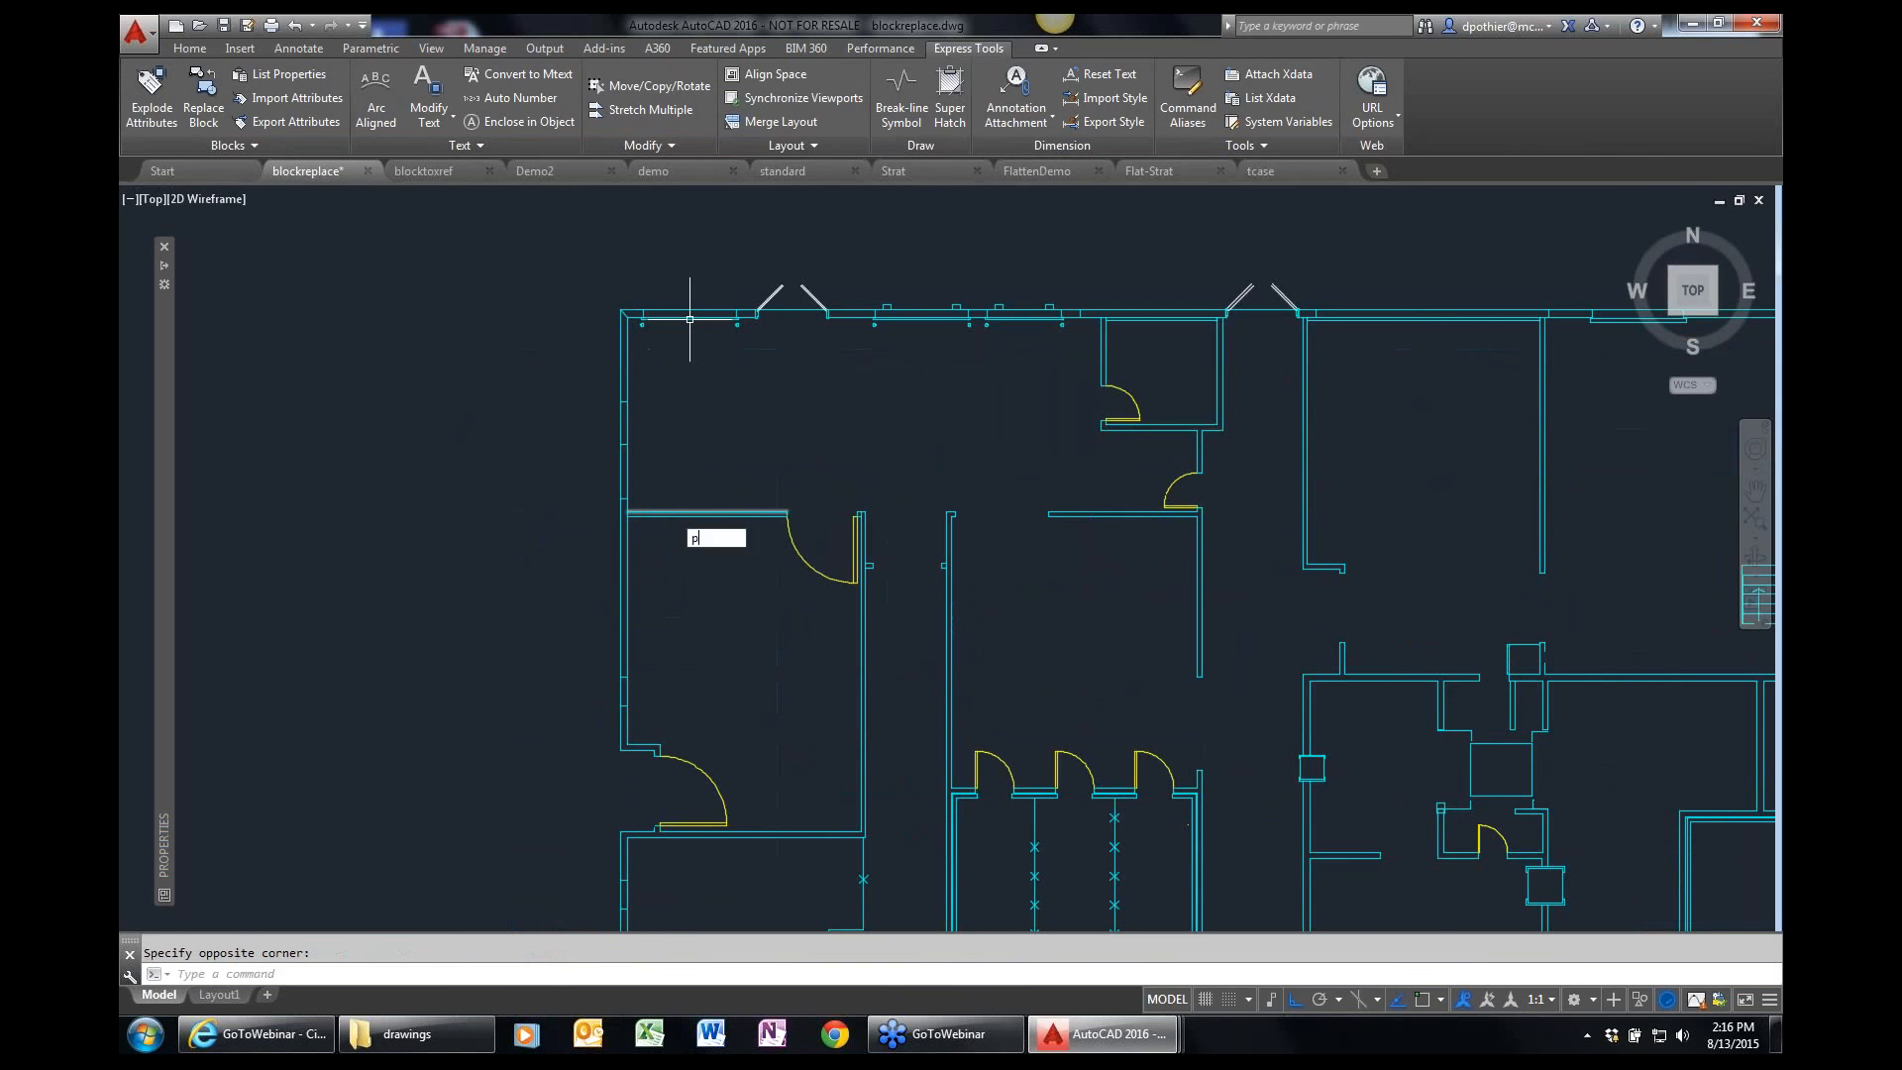
{"action": "mouse_move", "coordinate": [955, 628]}
{"action": "middle_mouse_down"}
{"action": "mouse_move", "coordinate": [840, 577]}
{"action": "mouse_move", "coordinate": [837, 627]}
{"action": "middle_mouse_up"}
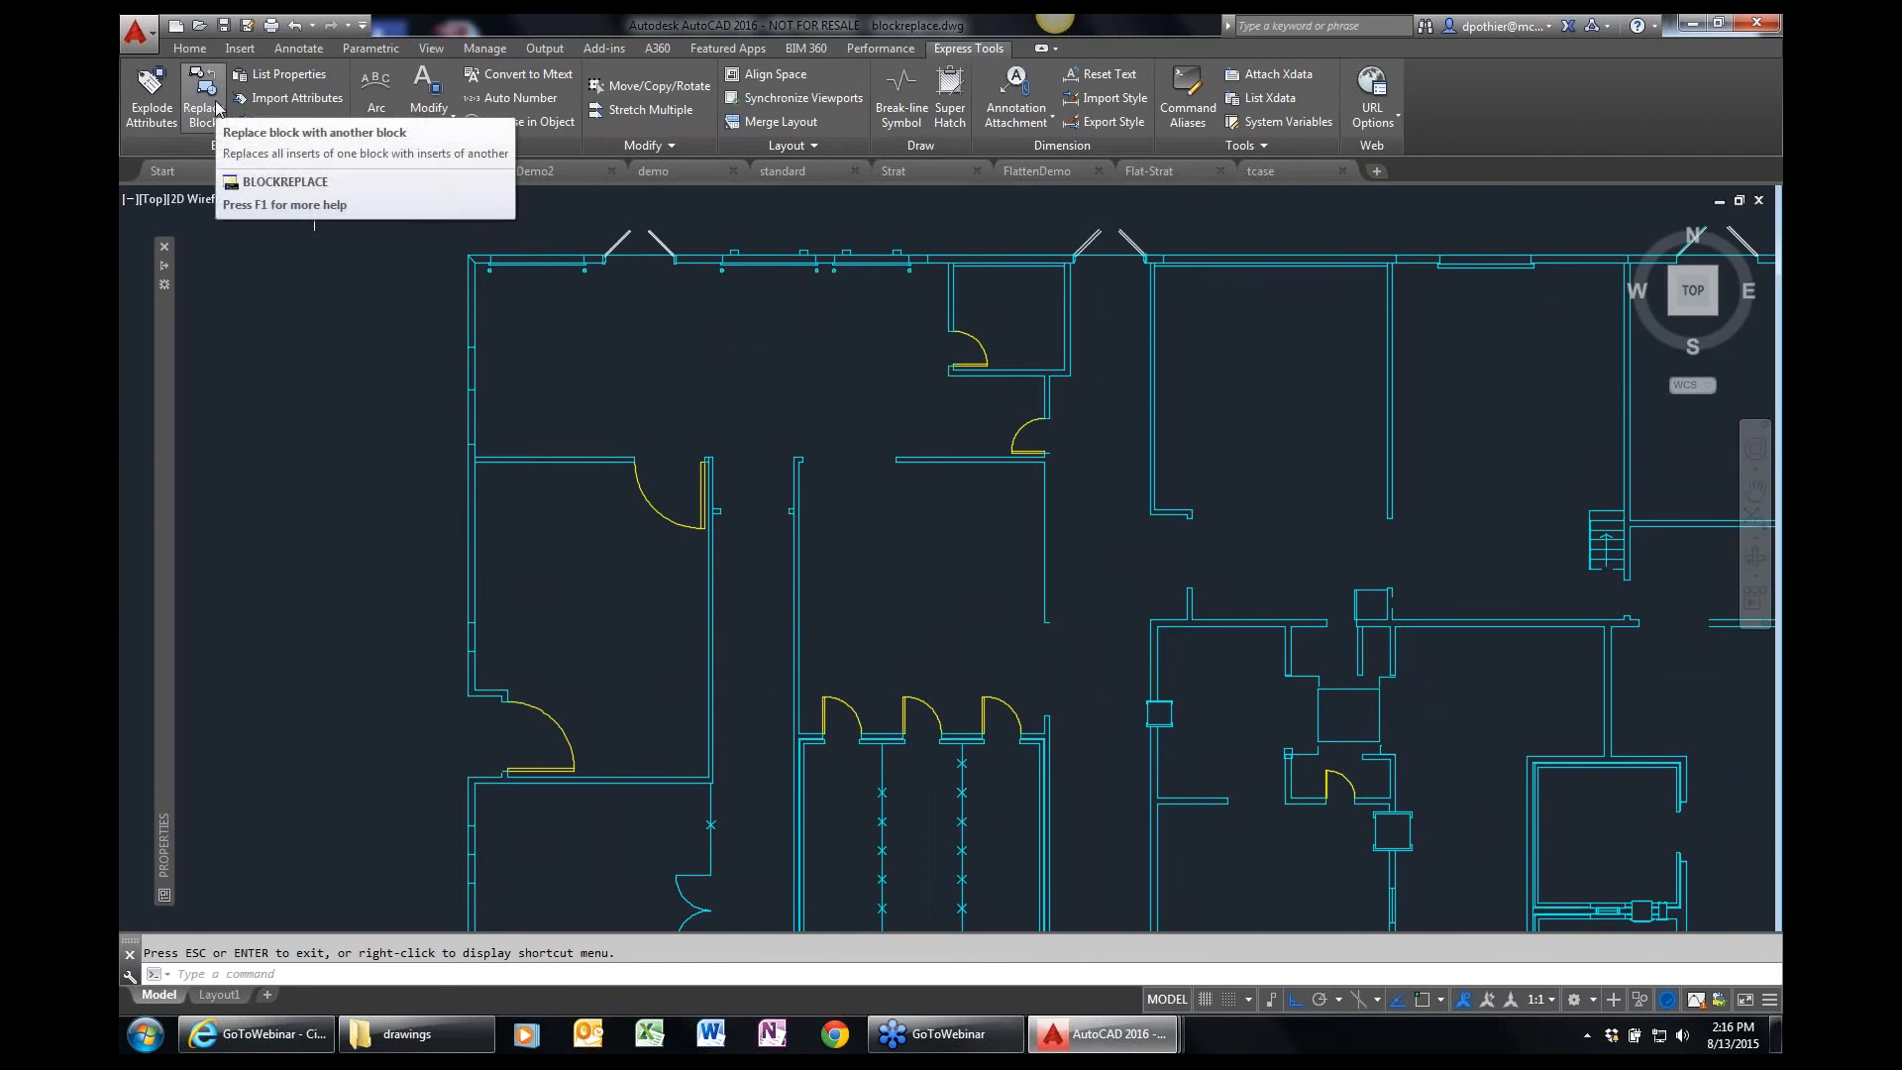
{"action": "scroll", "coordinate": [873, 738], "scroll_direction": "up", "scroll_amount": 2}
{"action": "scroll", "coordinate": [872, 738], "scroll_direction": "up", "scroll_amount": 1}
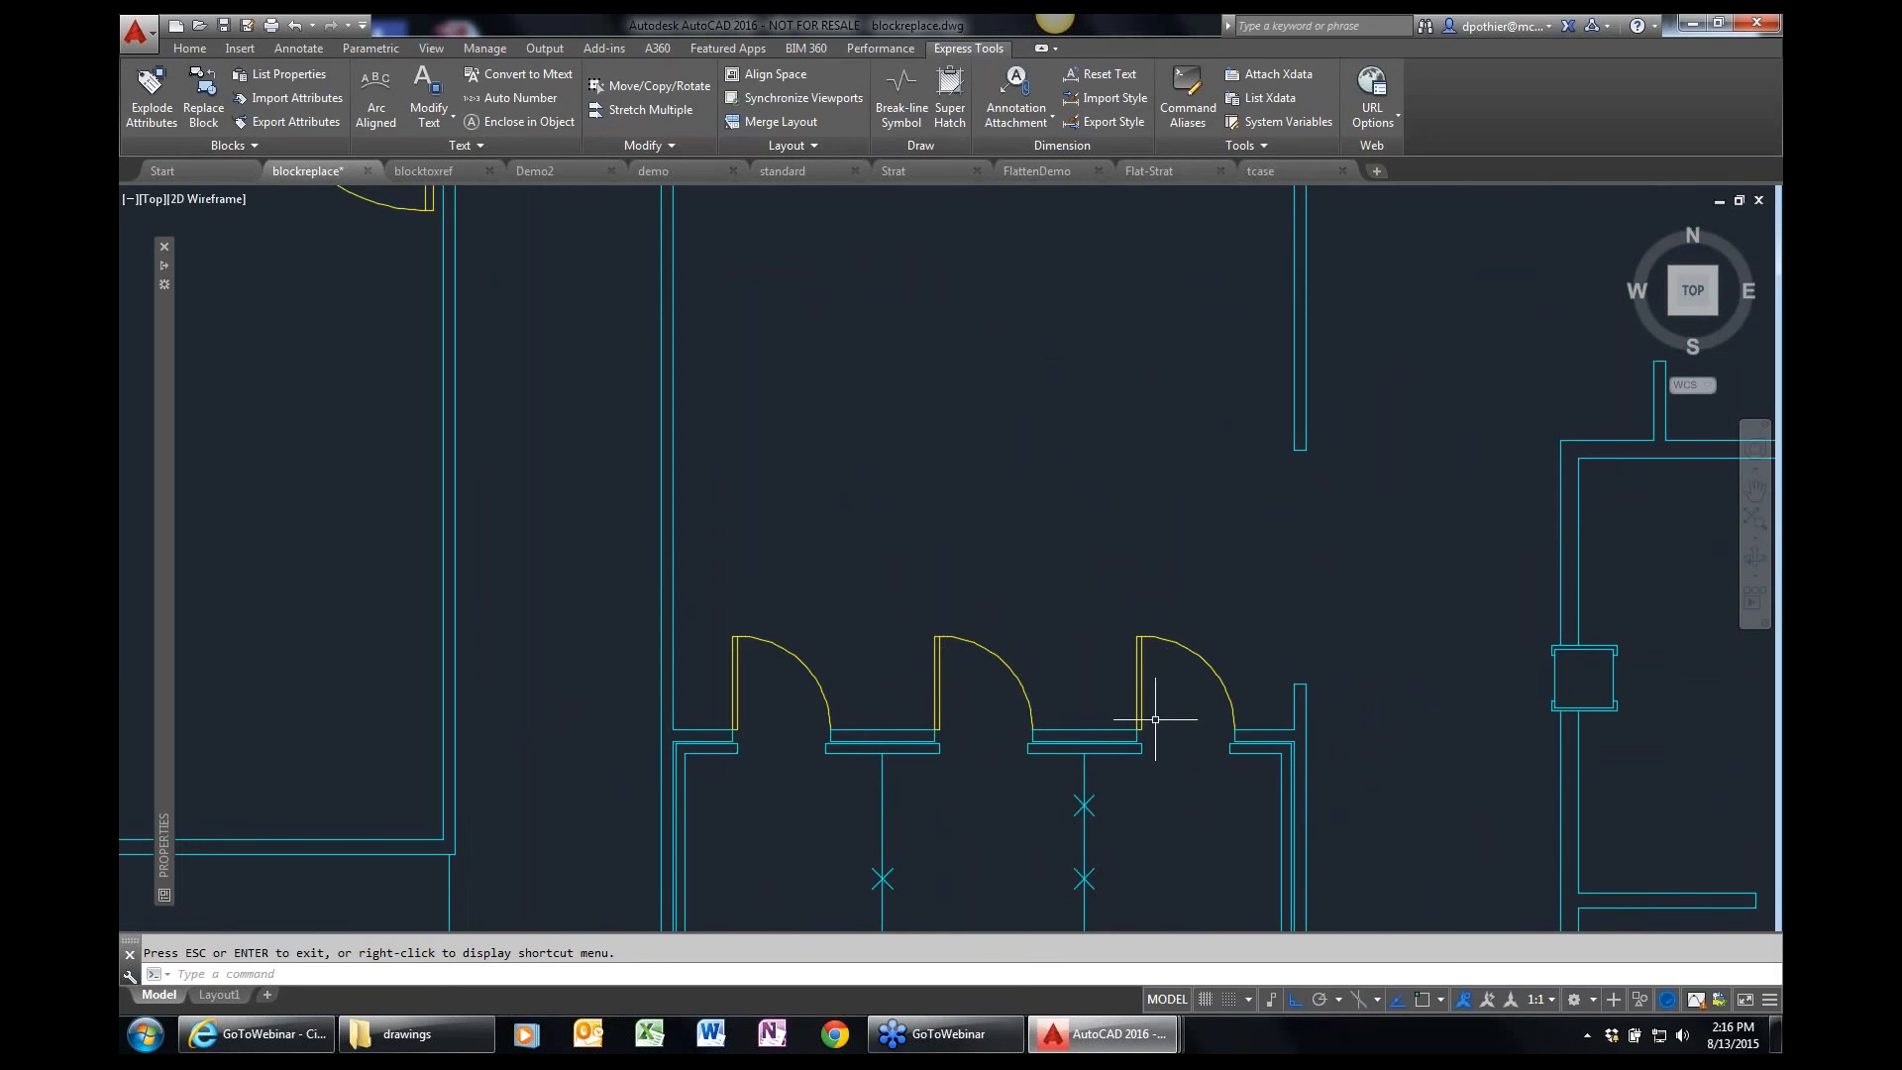
{"action": "mouse_move", "coordinate": [1139, 677]}
{"action": "mouse_move", "coordinate": [809, 665]}
{"action": "left_click", "coordinate": [205, 113]}
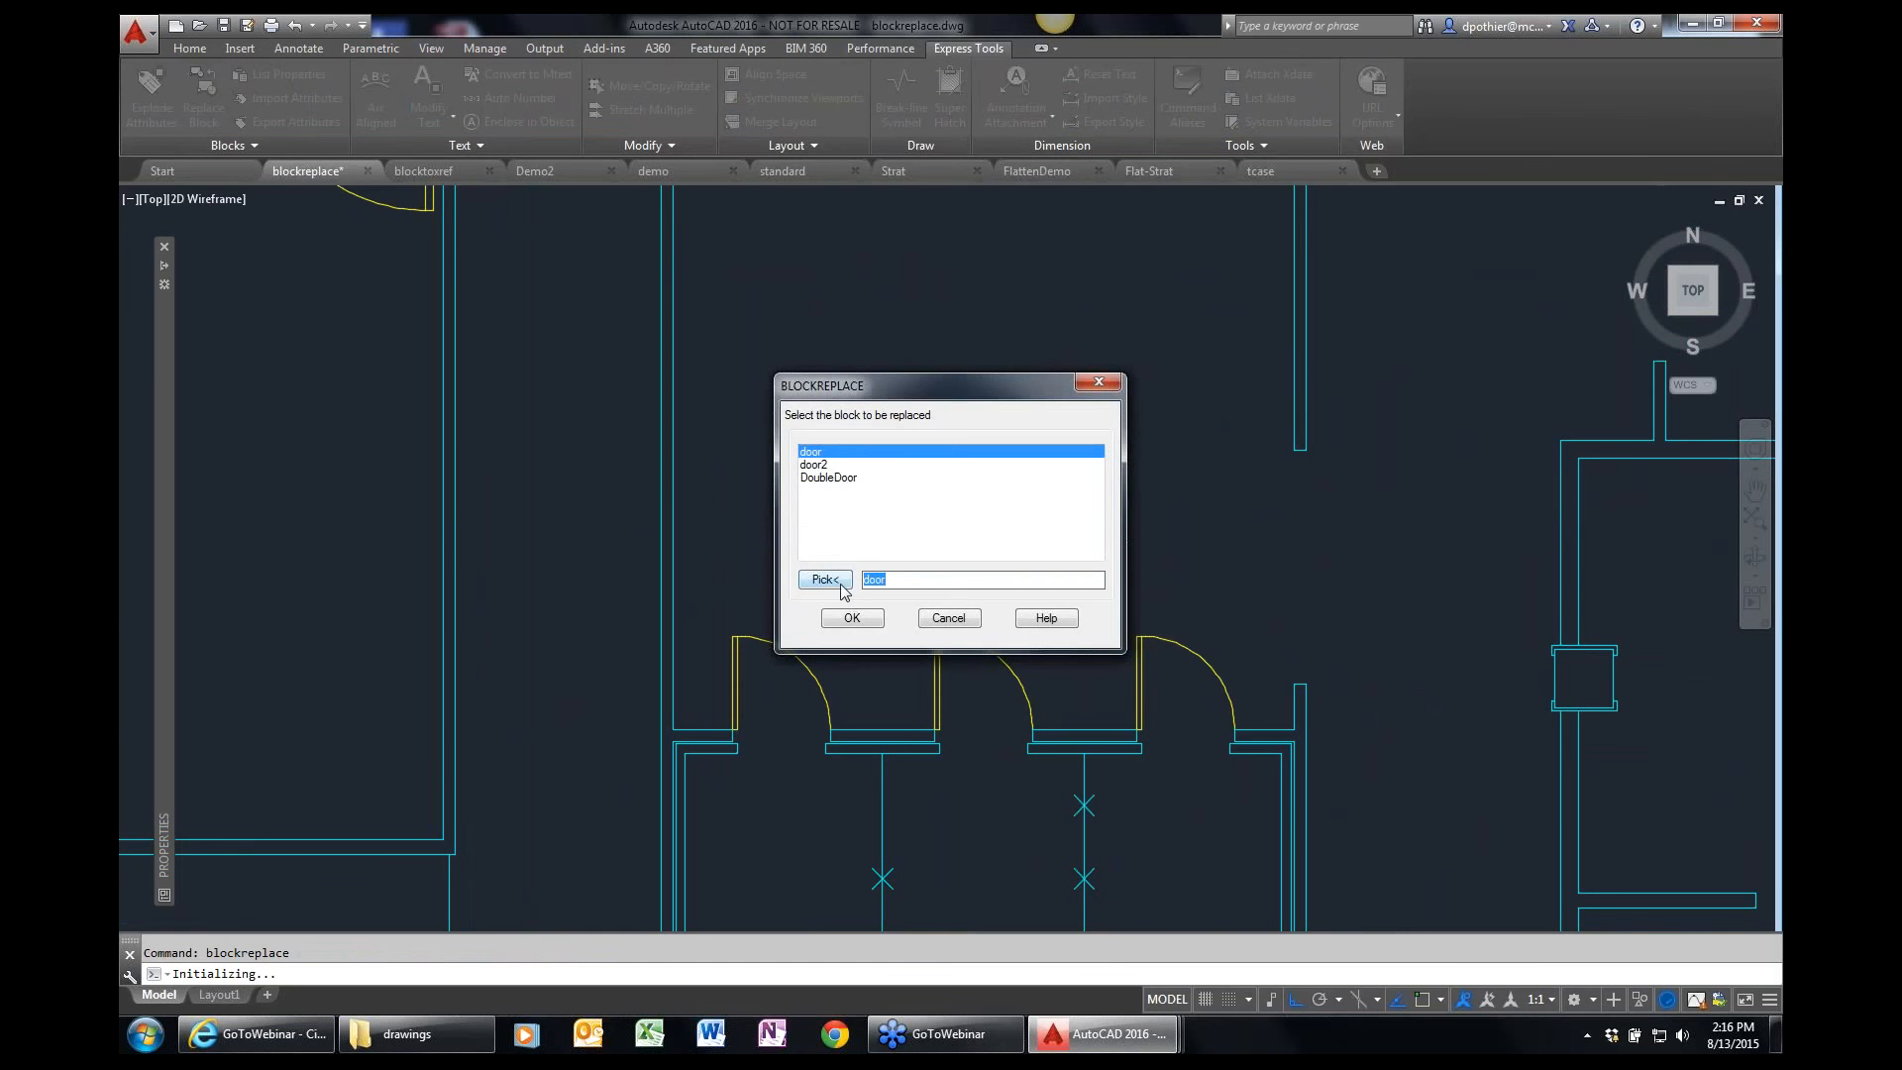
{"action": "left_click", "coordinate": [825, 579]}
{"action": "left_click", "coordinate": [750, 659]}
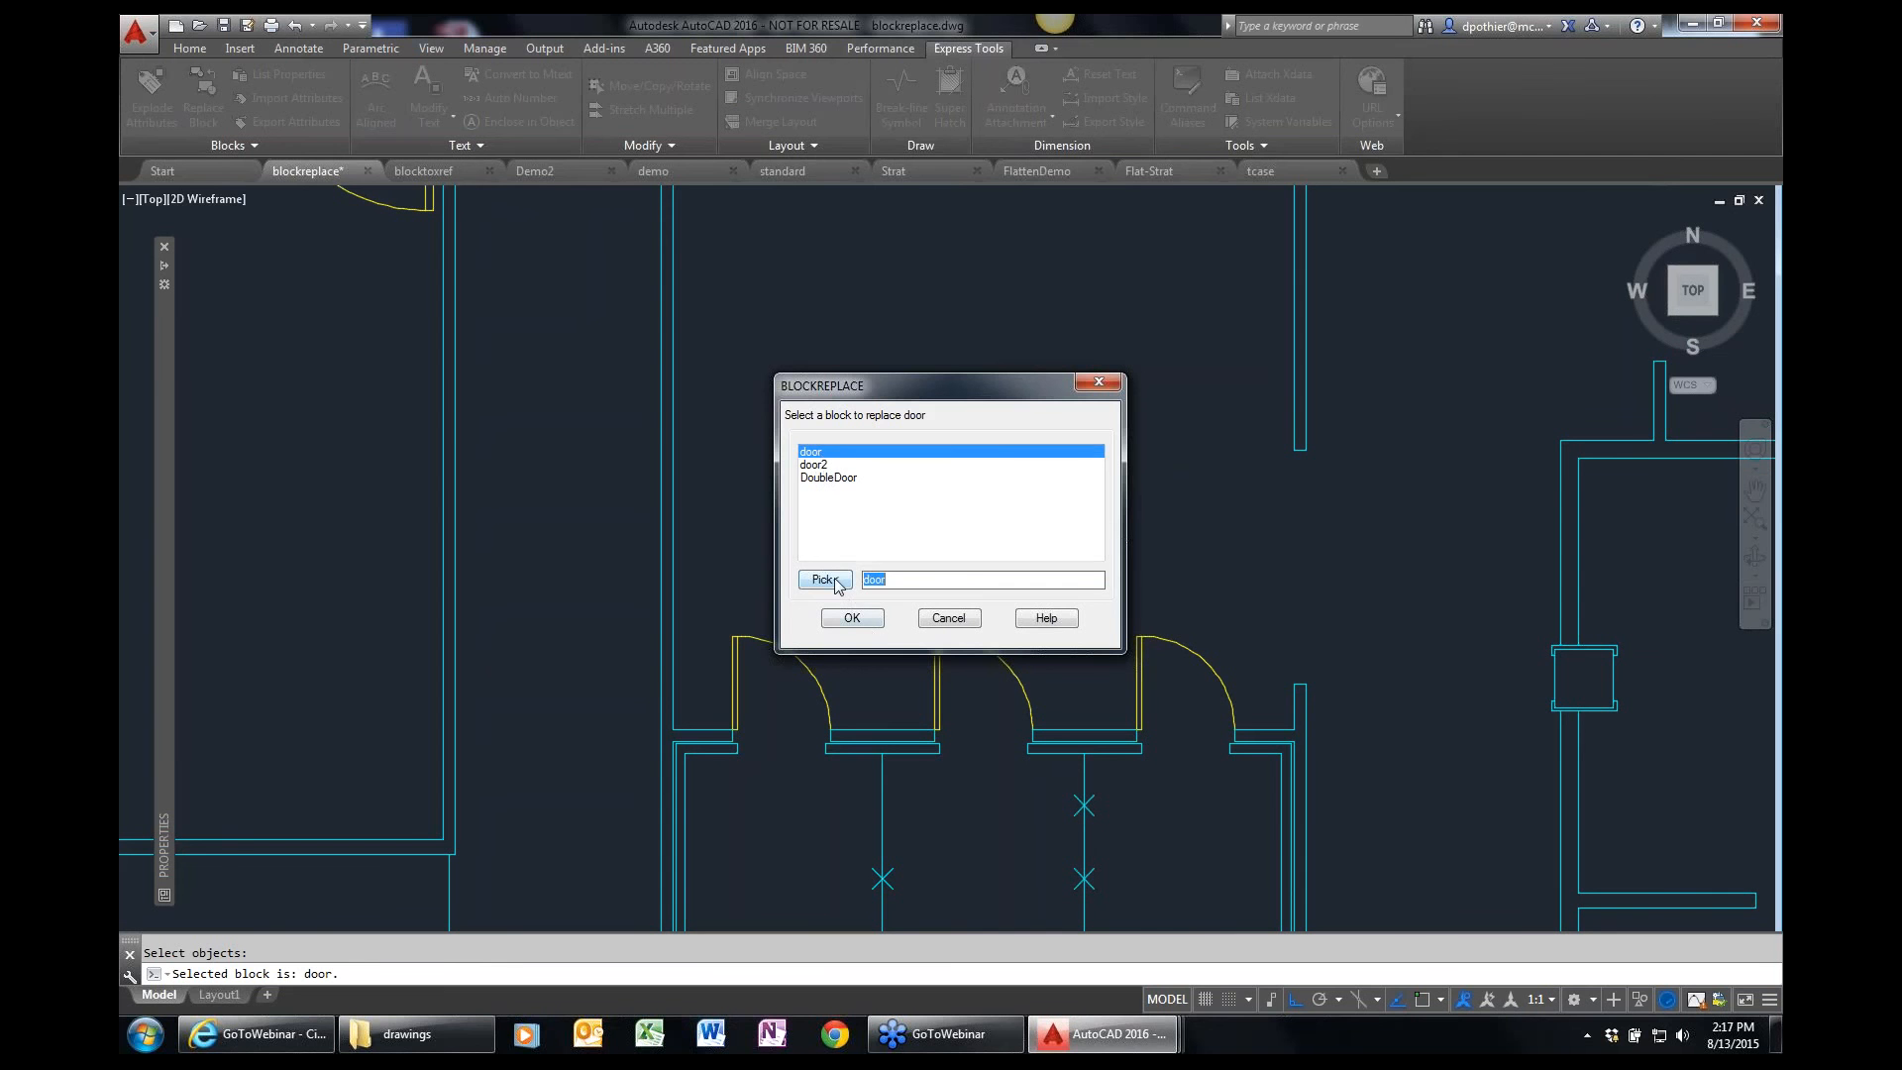
Choose door2 as the replacement block and answer No to purging unreferenced items.
{"action": "left_click", "coordinate": [824, 467]}
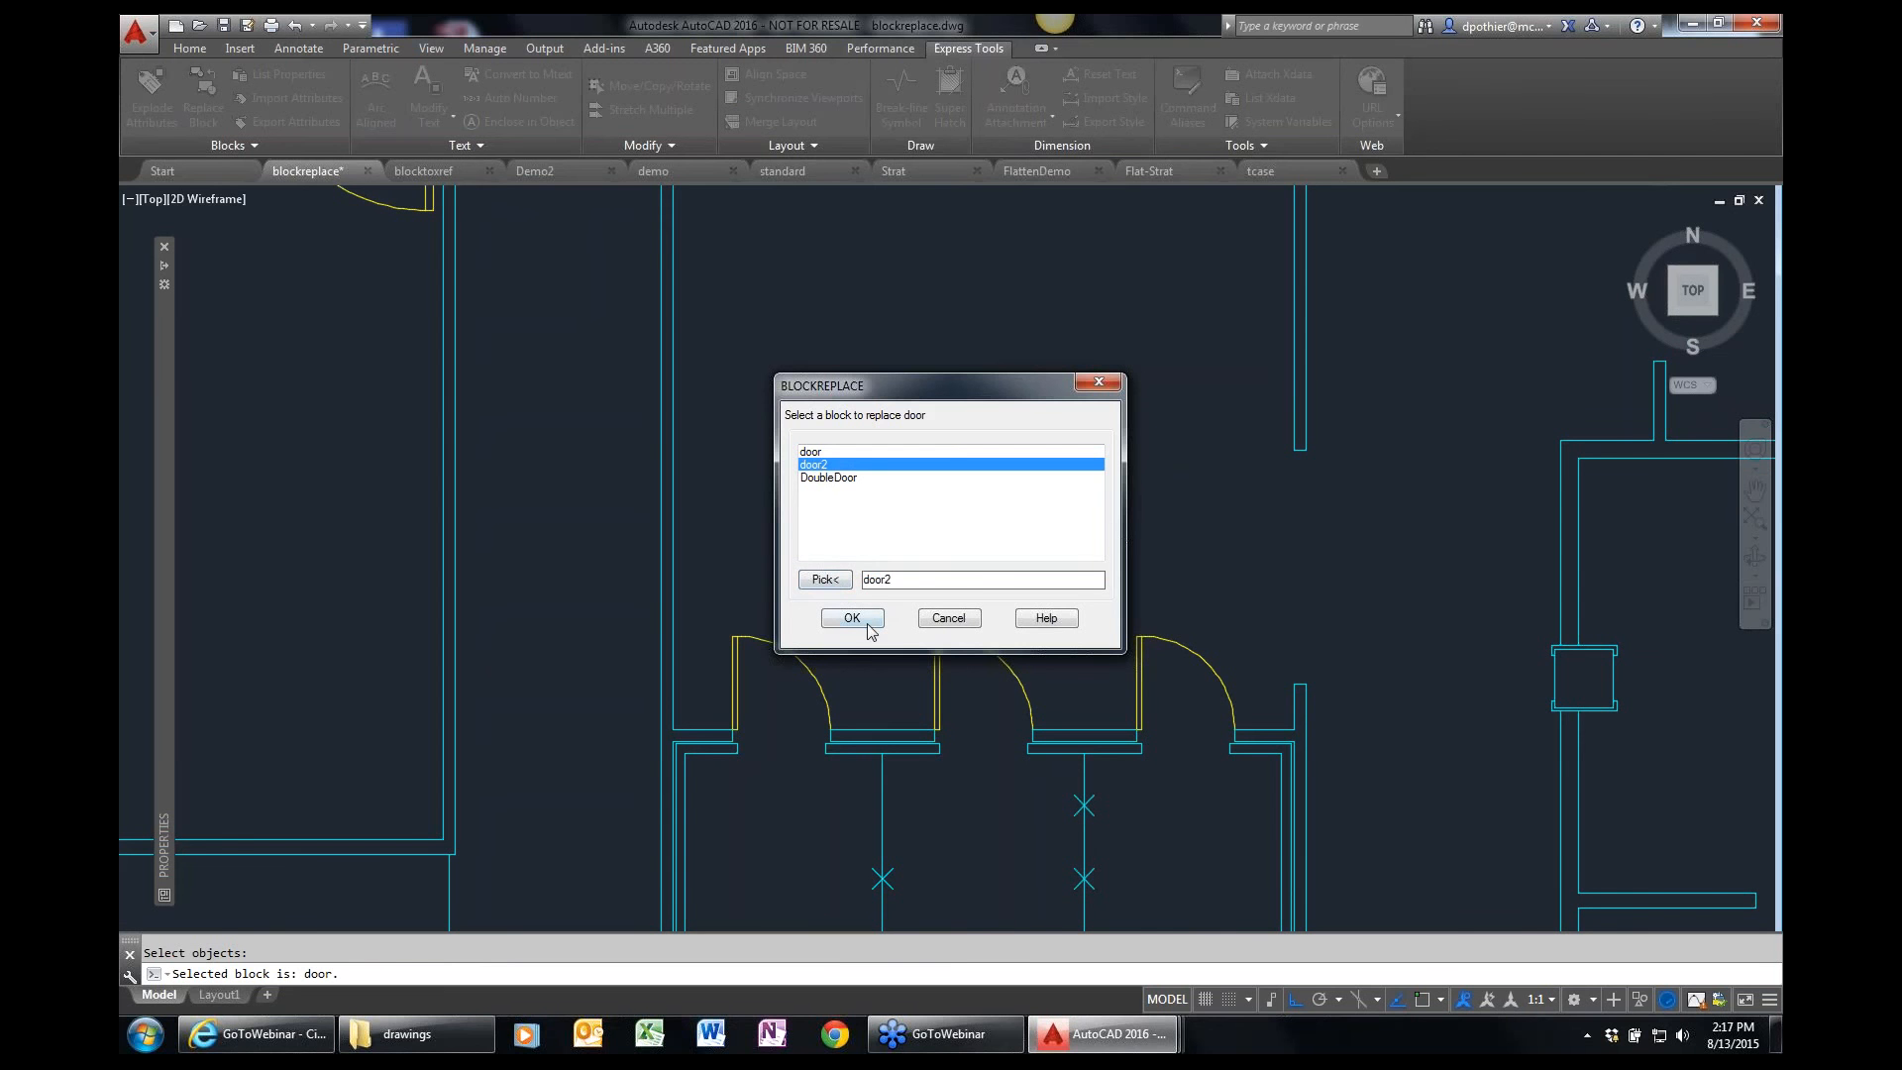
{"action": "left_click", "coordinate": [865, 624]}
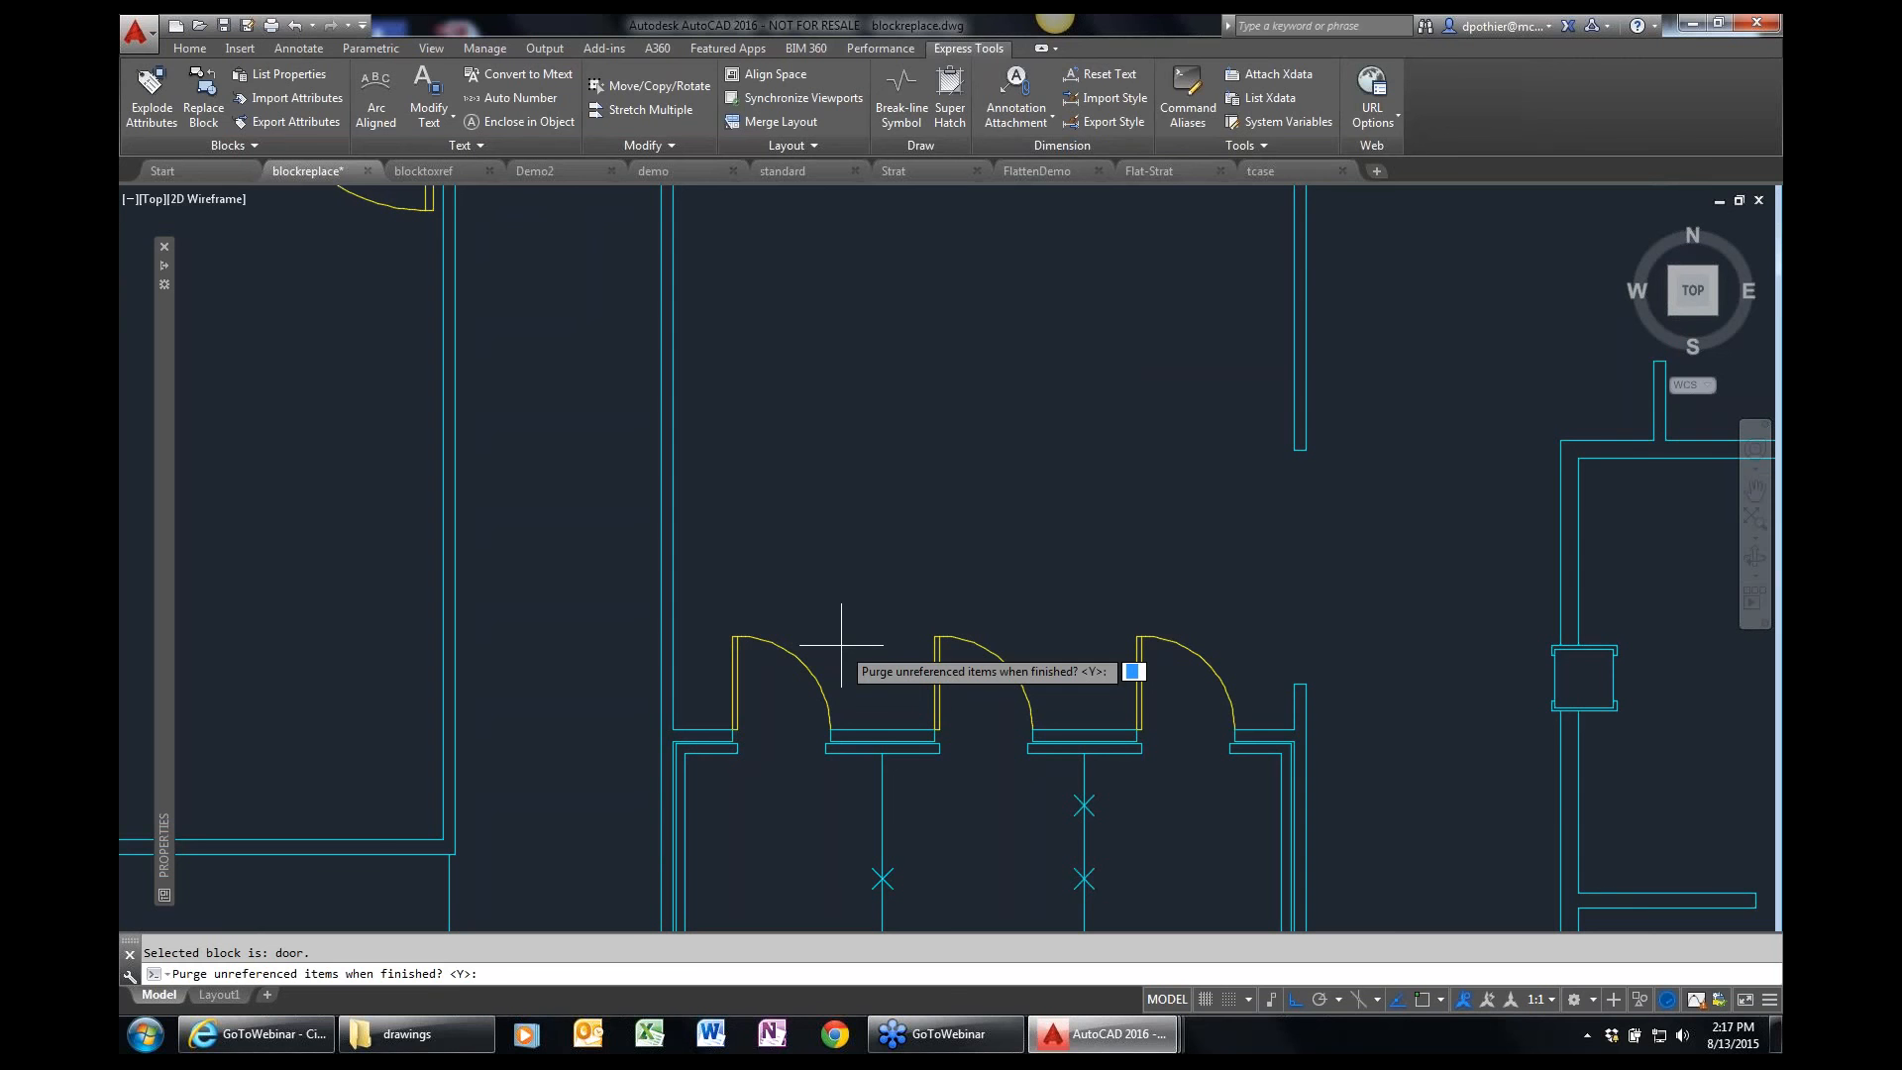
{"action": "type", "text": "n"}
{"action": "key", "text": "Return"}
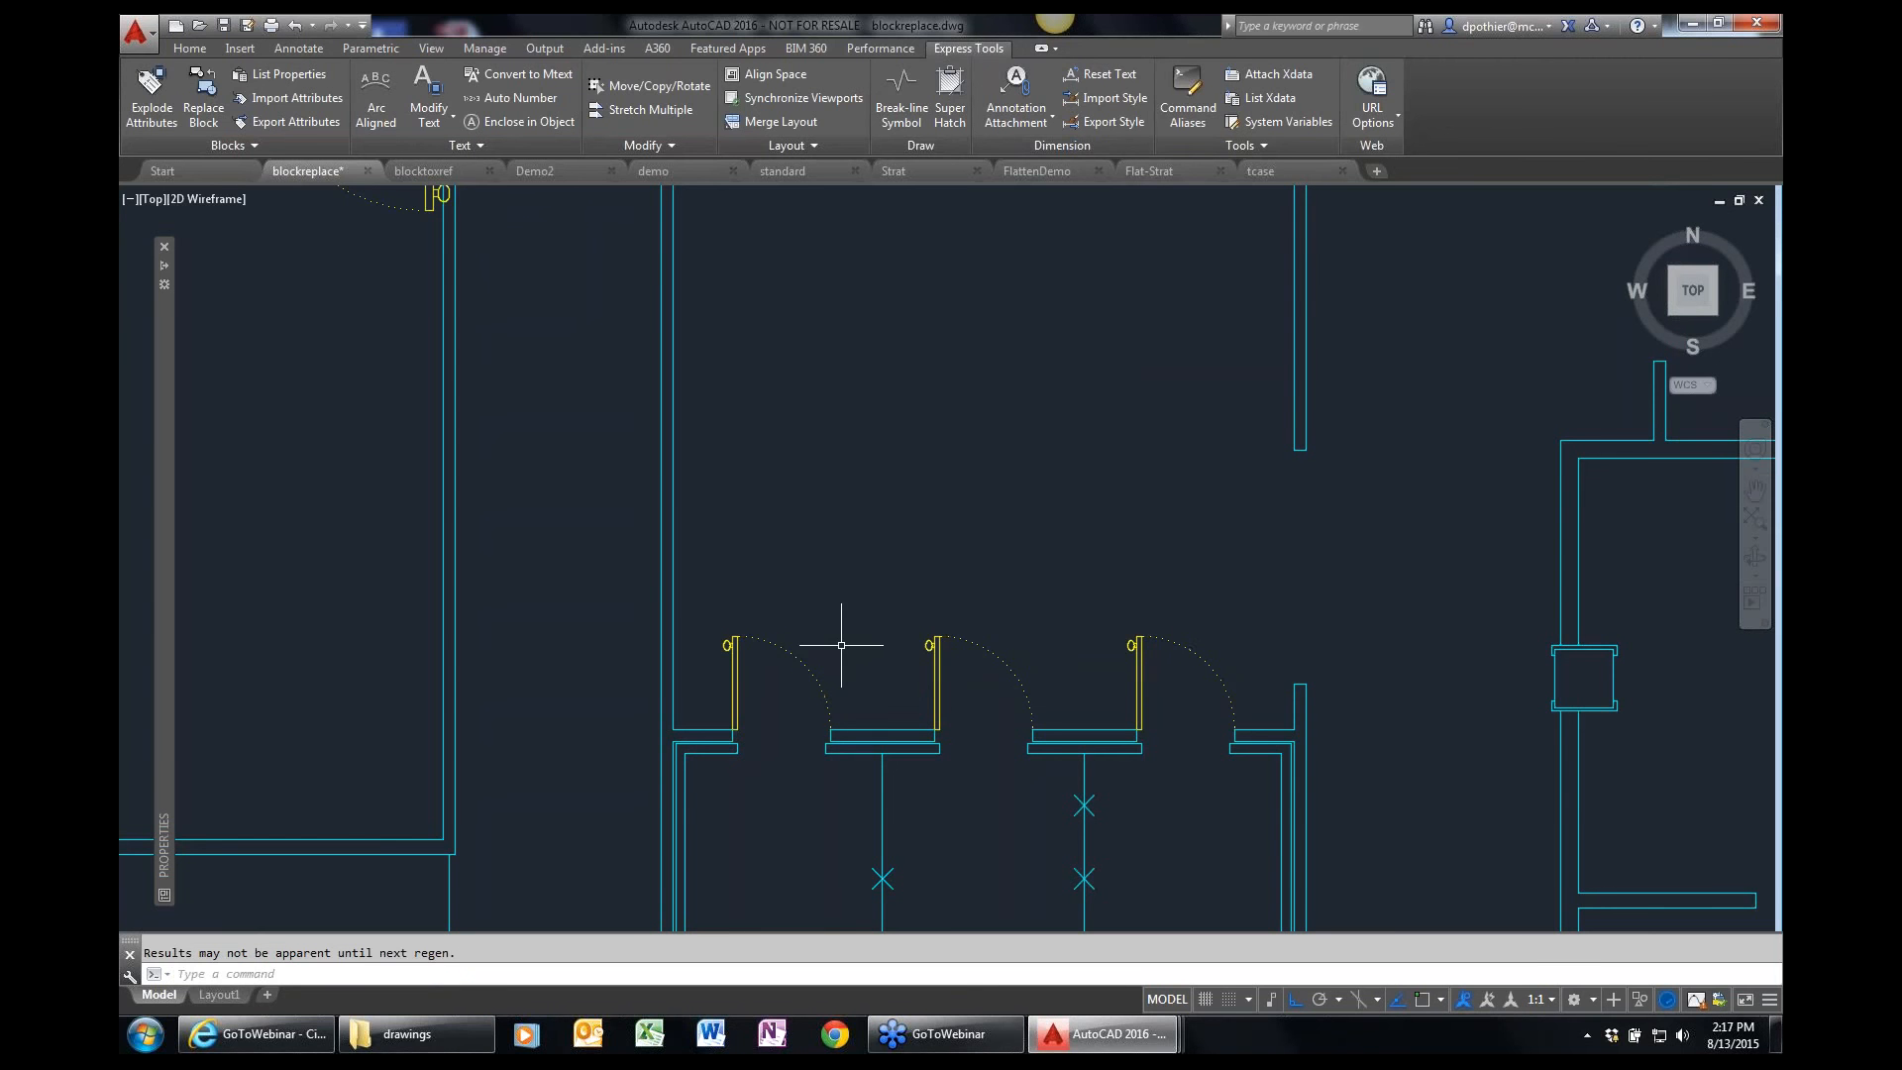
{"action": "key", "text": "Escape"}
Run GETSEL to build a selection set, using one replaced door as both the source layer and the object type.
{"action": "scroll", "coordinate": [784, 711], "scroll_direction": "up", "scroll_amount": 2}
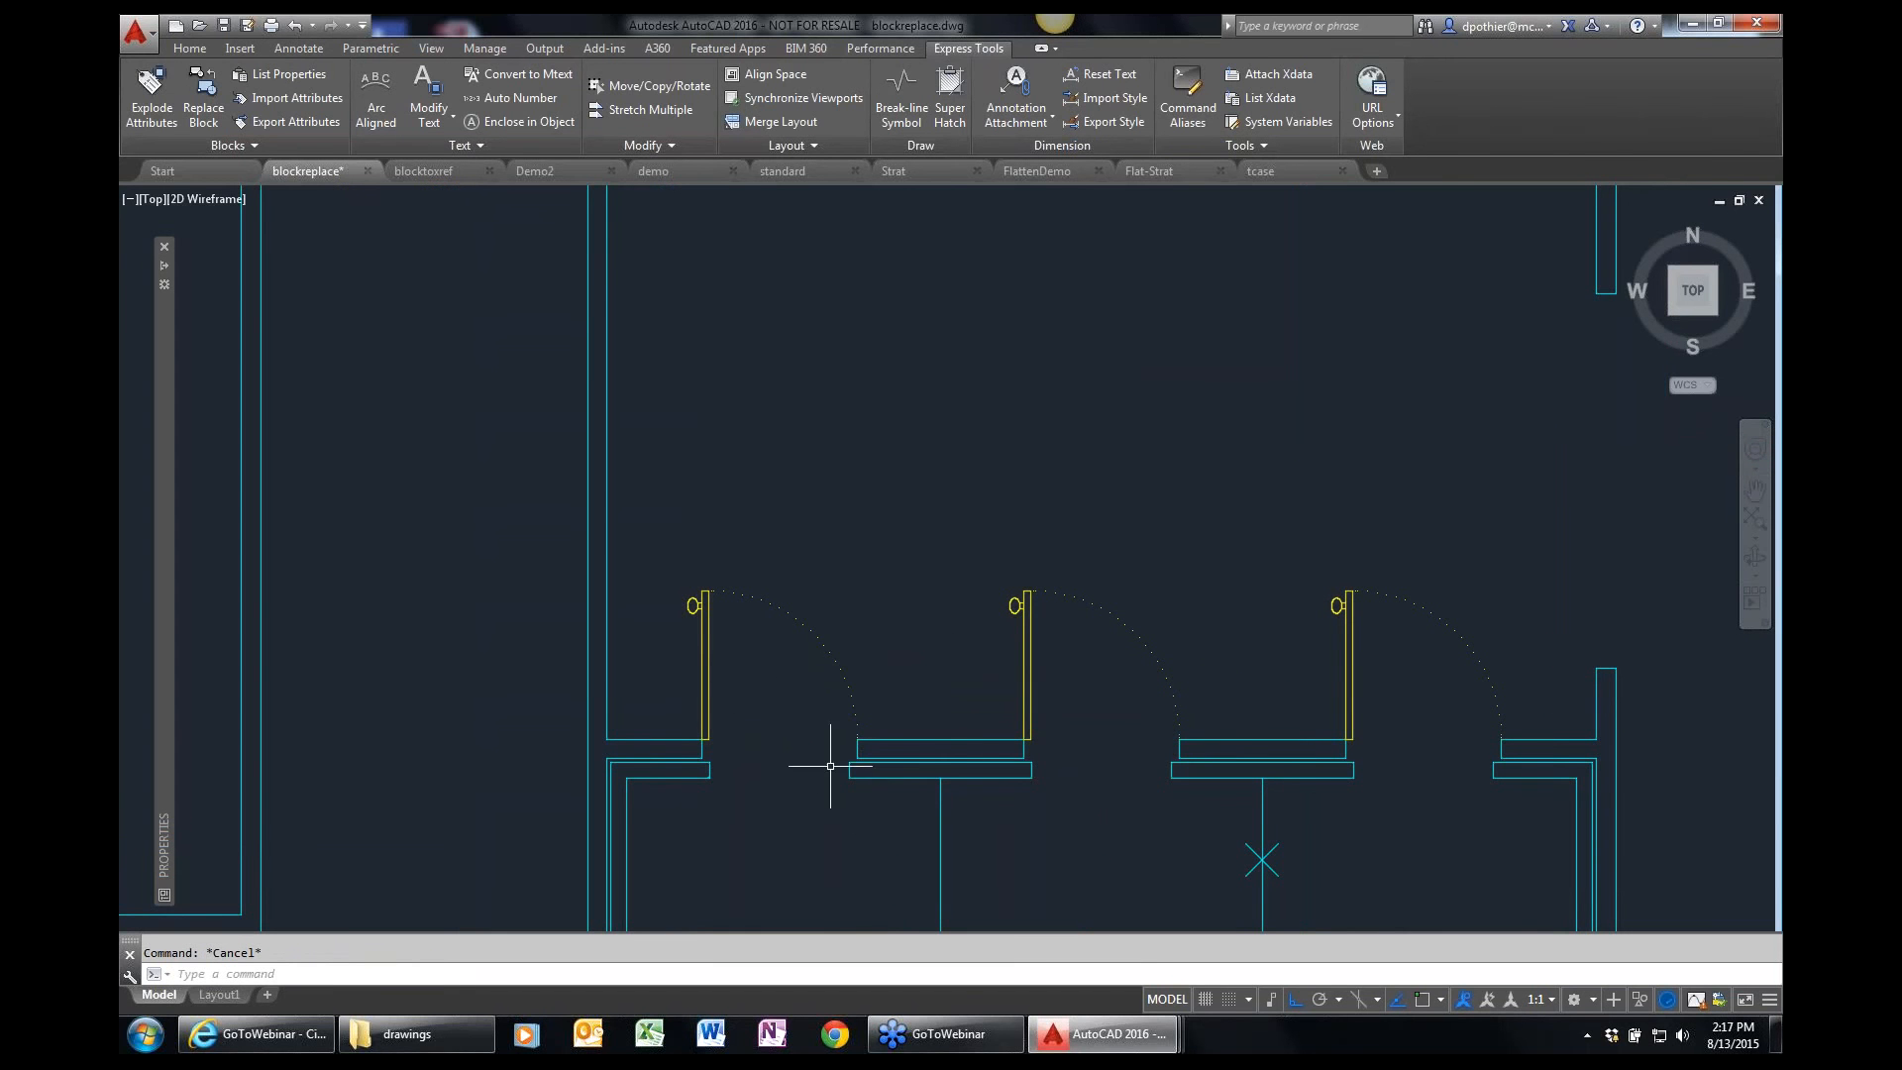
{"action": "scroll", "coordinate": [840, 673], "scroll_direction": "down", "scroll_amount": 5}
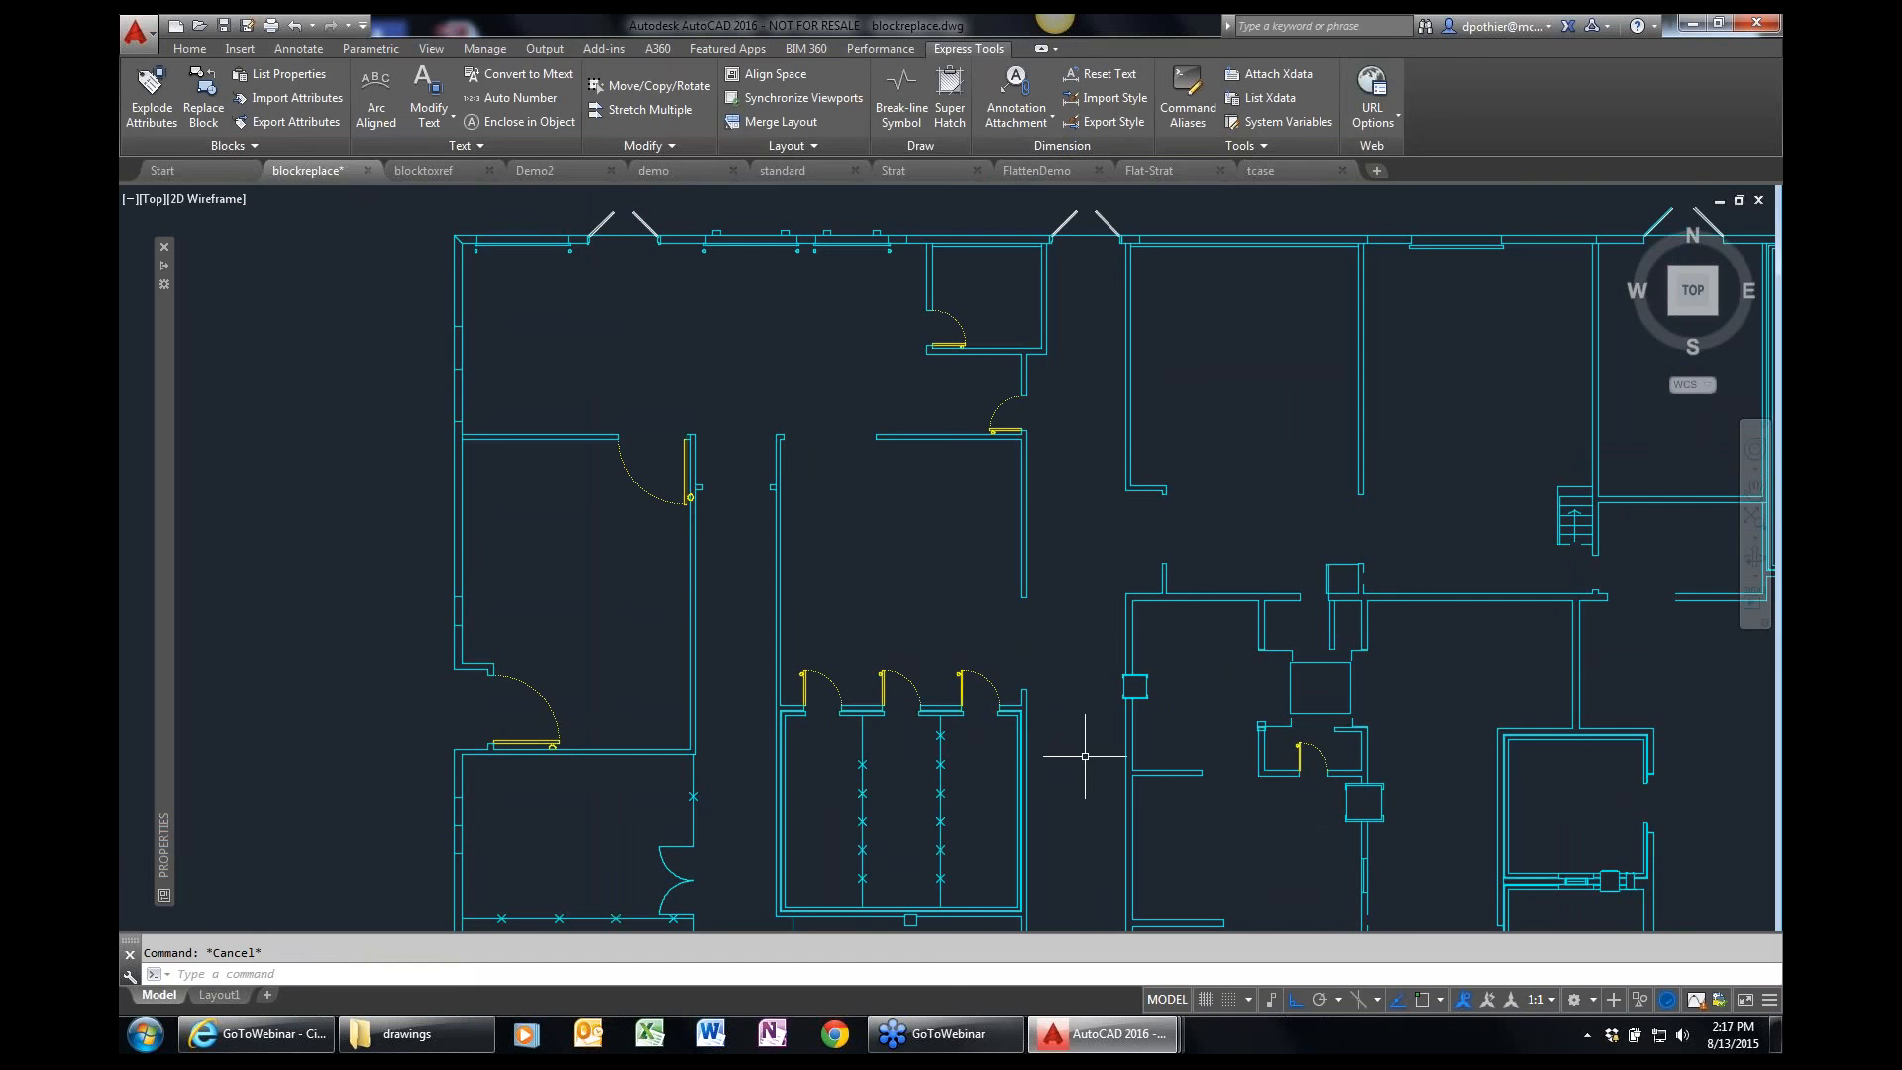
{"action": "type", "text": "p"}
{"action": "key", "text": "Escape"}
{"action": "type", "text": "GETSS"}
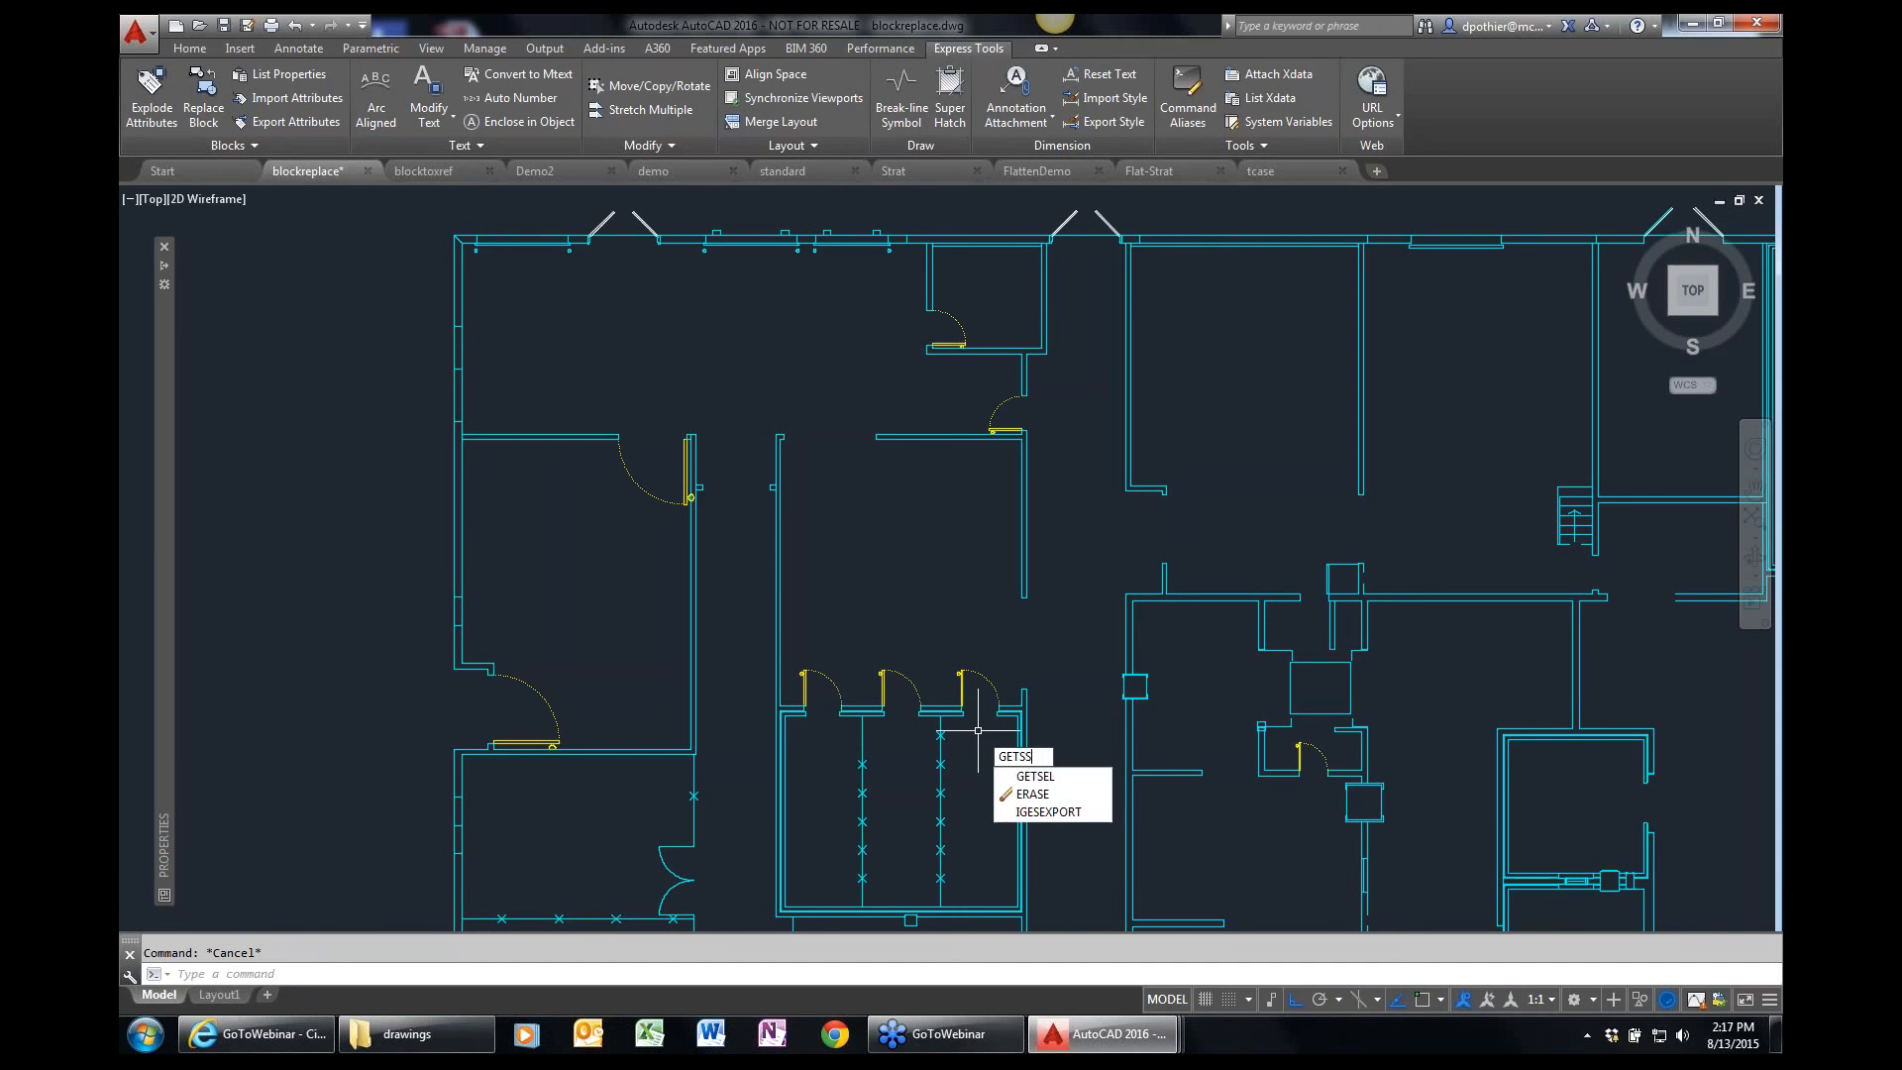
{"action": "key", "text": "BackSpace"}
{"action": "type", "text": "EL"}
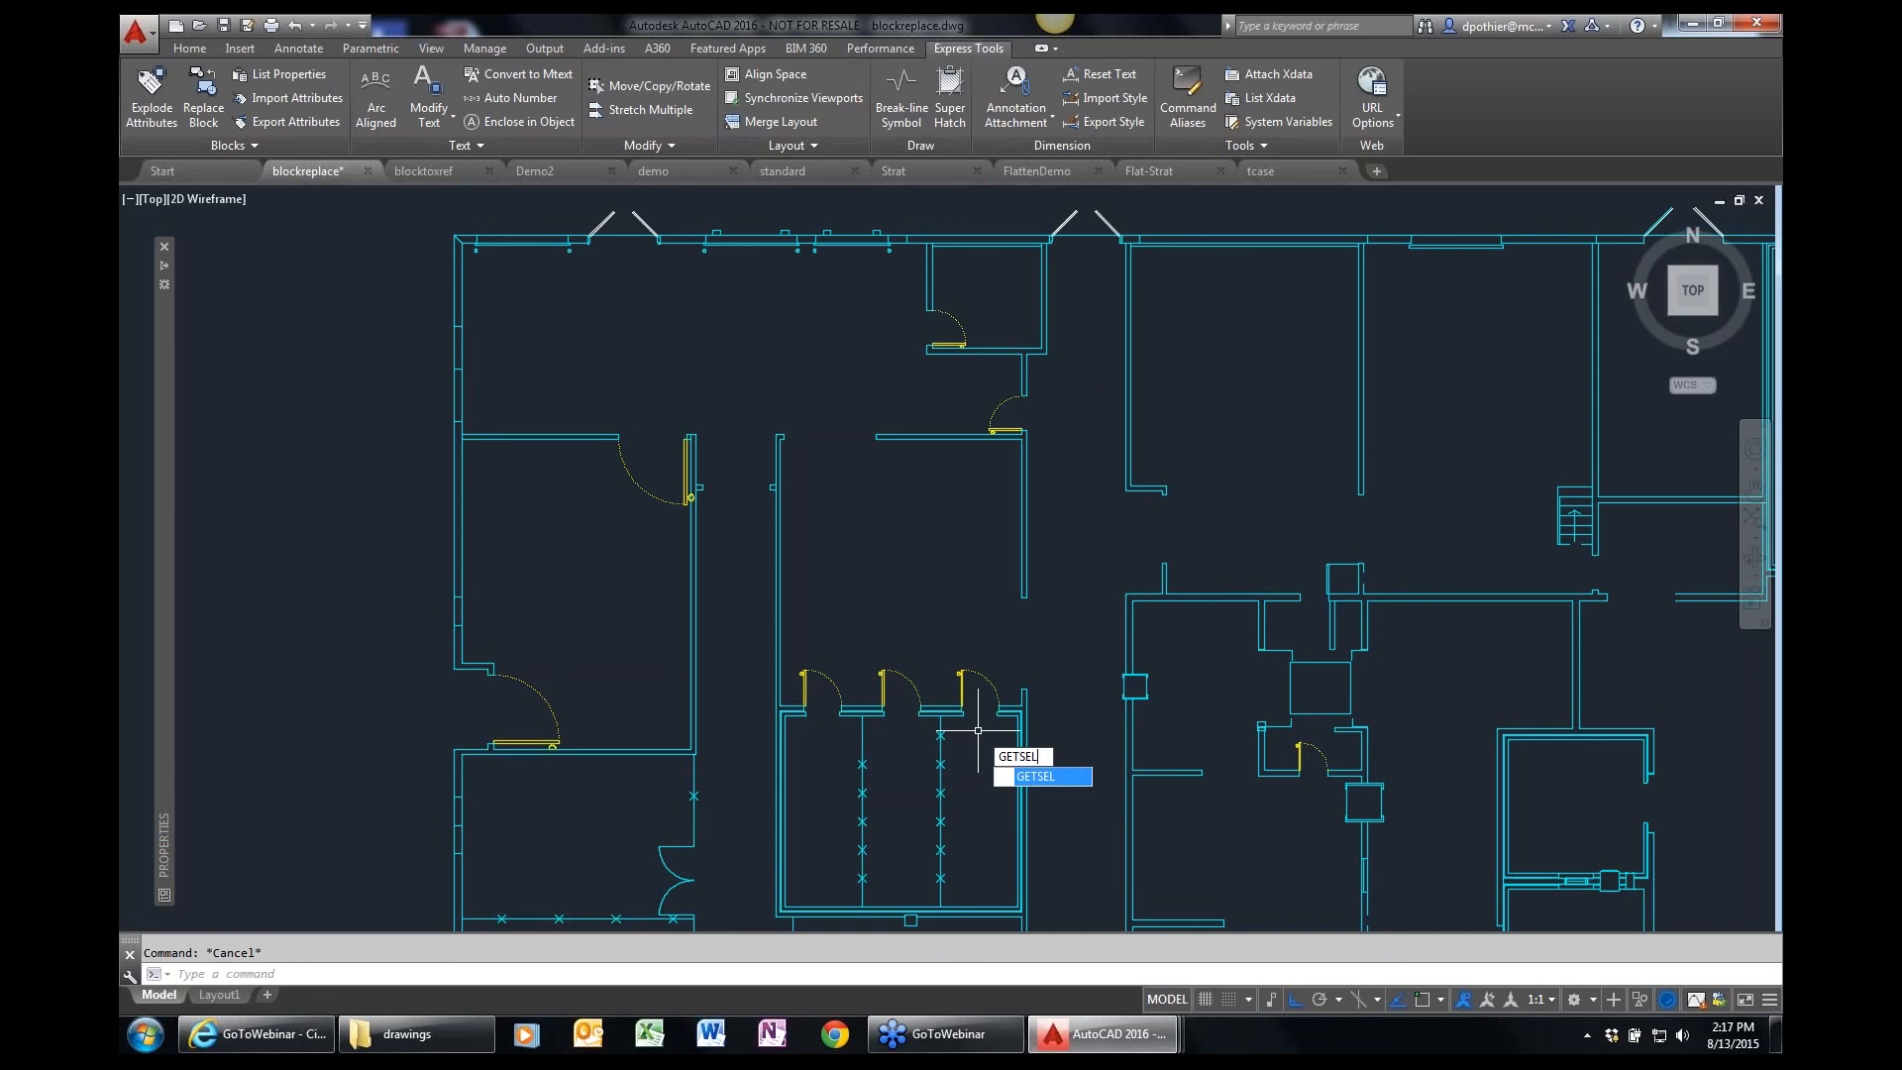
{"action": "key", "text": "Return"}
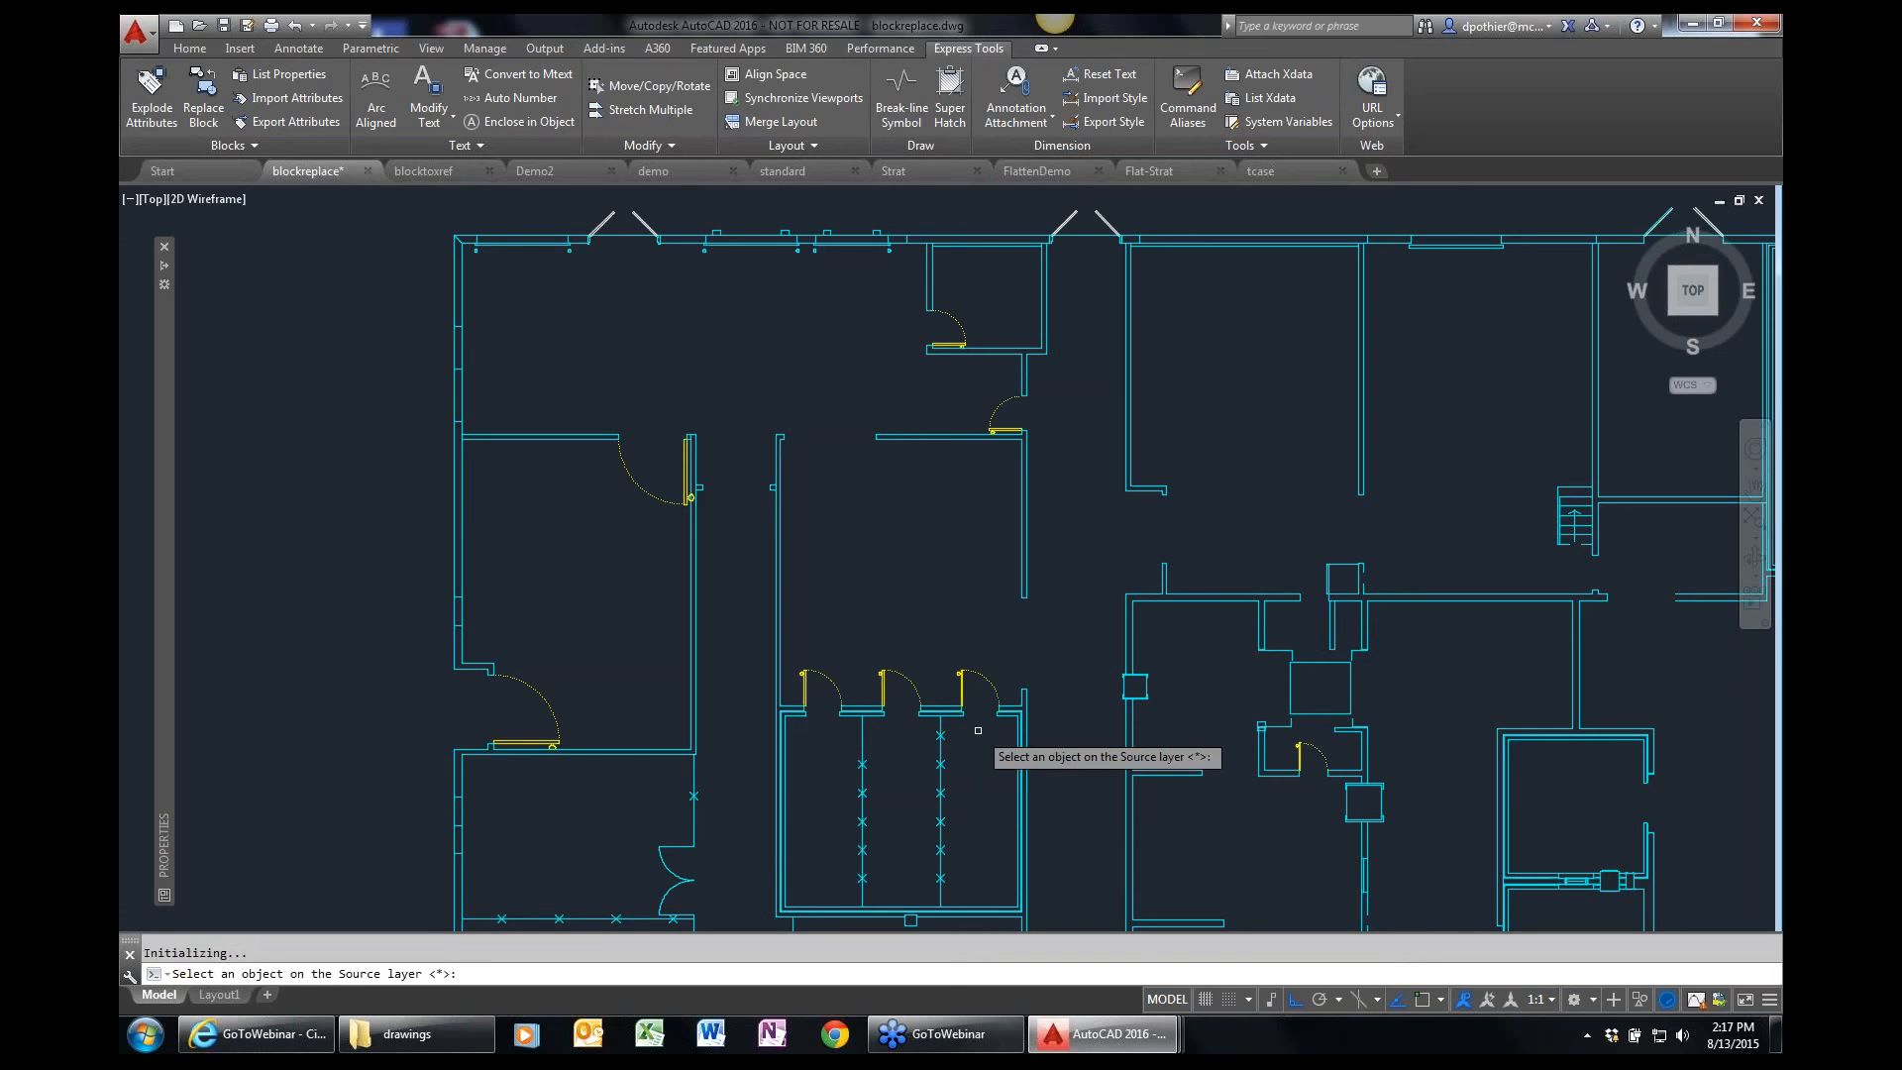
{"action": "left_click", "coordinate": [978, 674]}
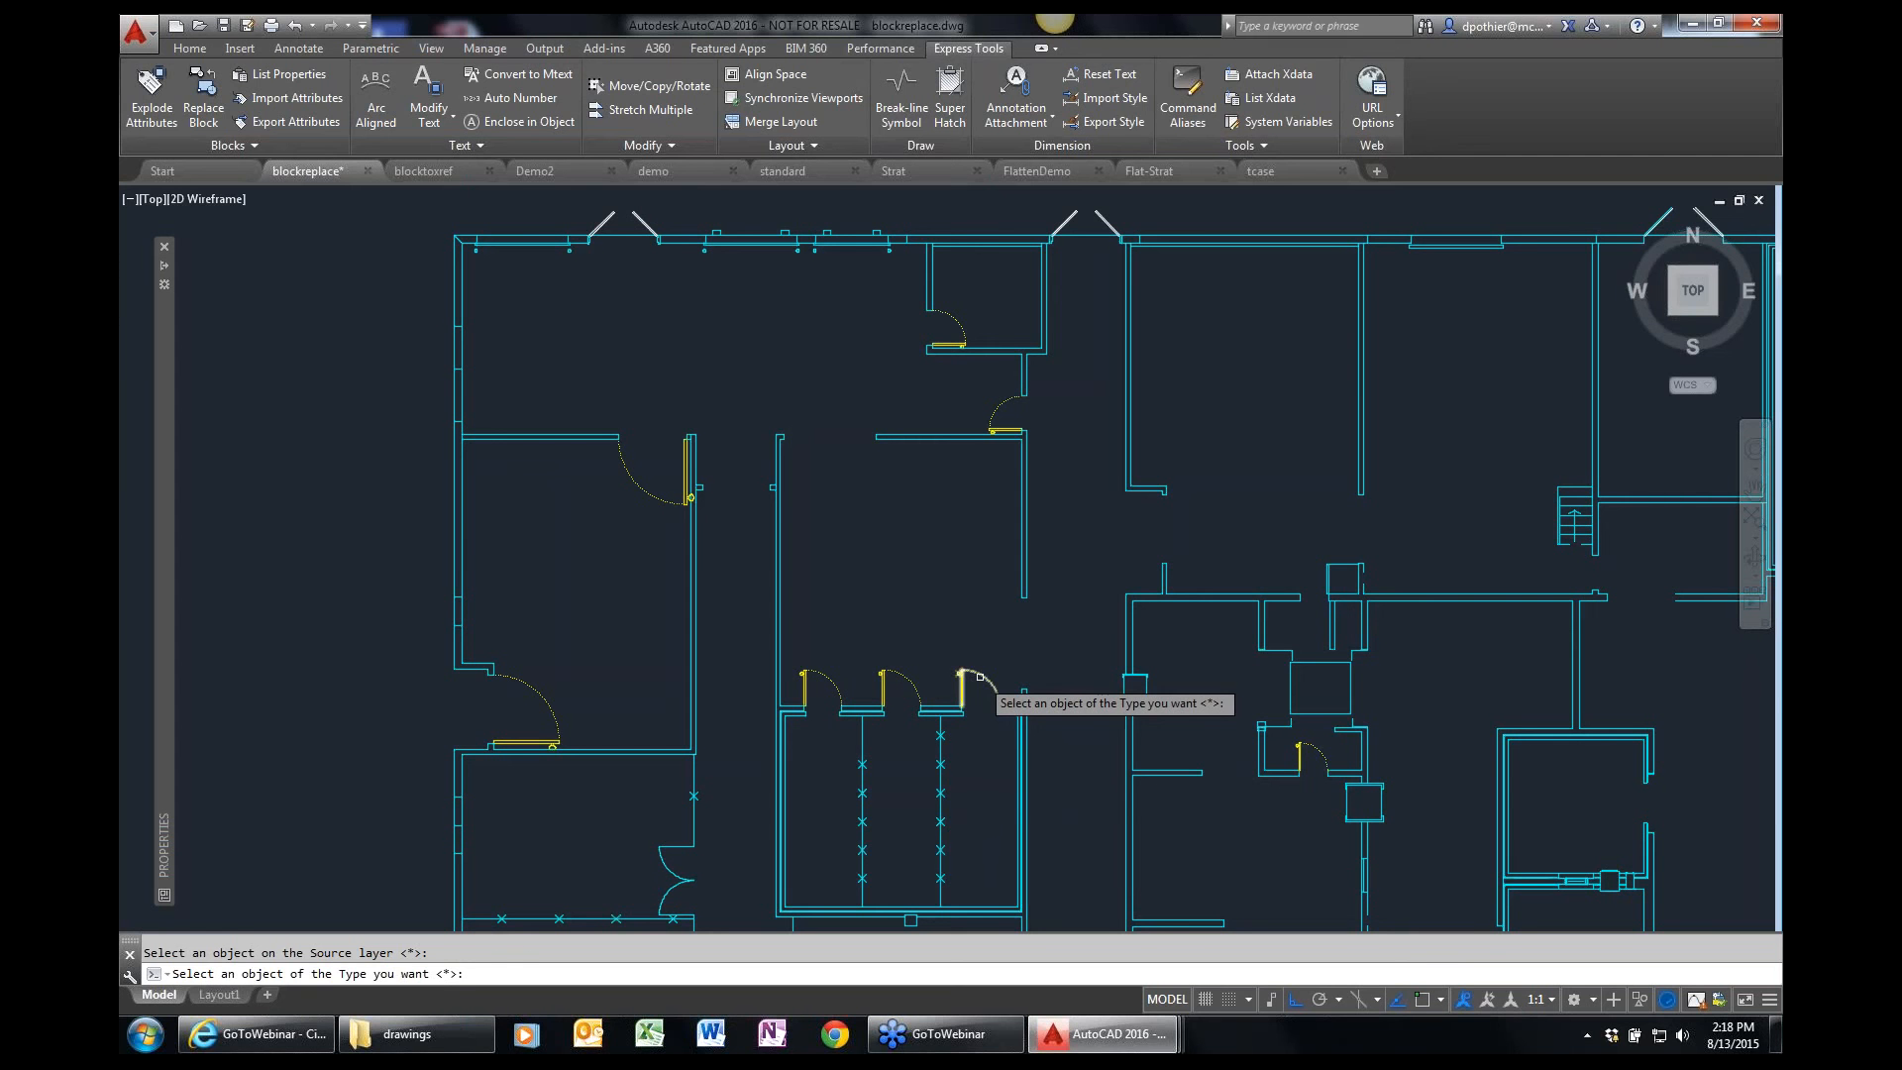
{"action": "left_click", "coordinate": [979, 675]}
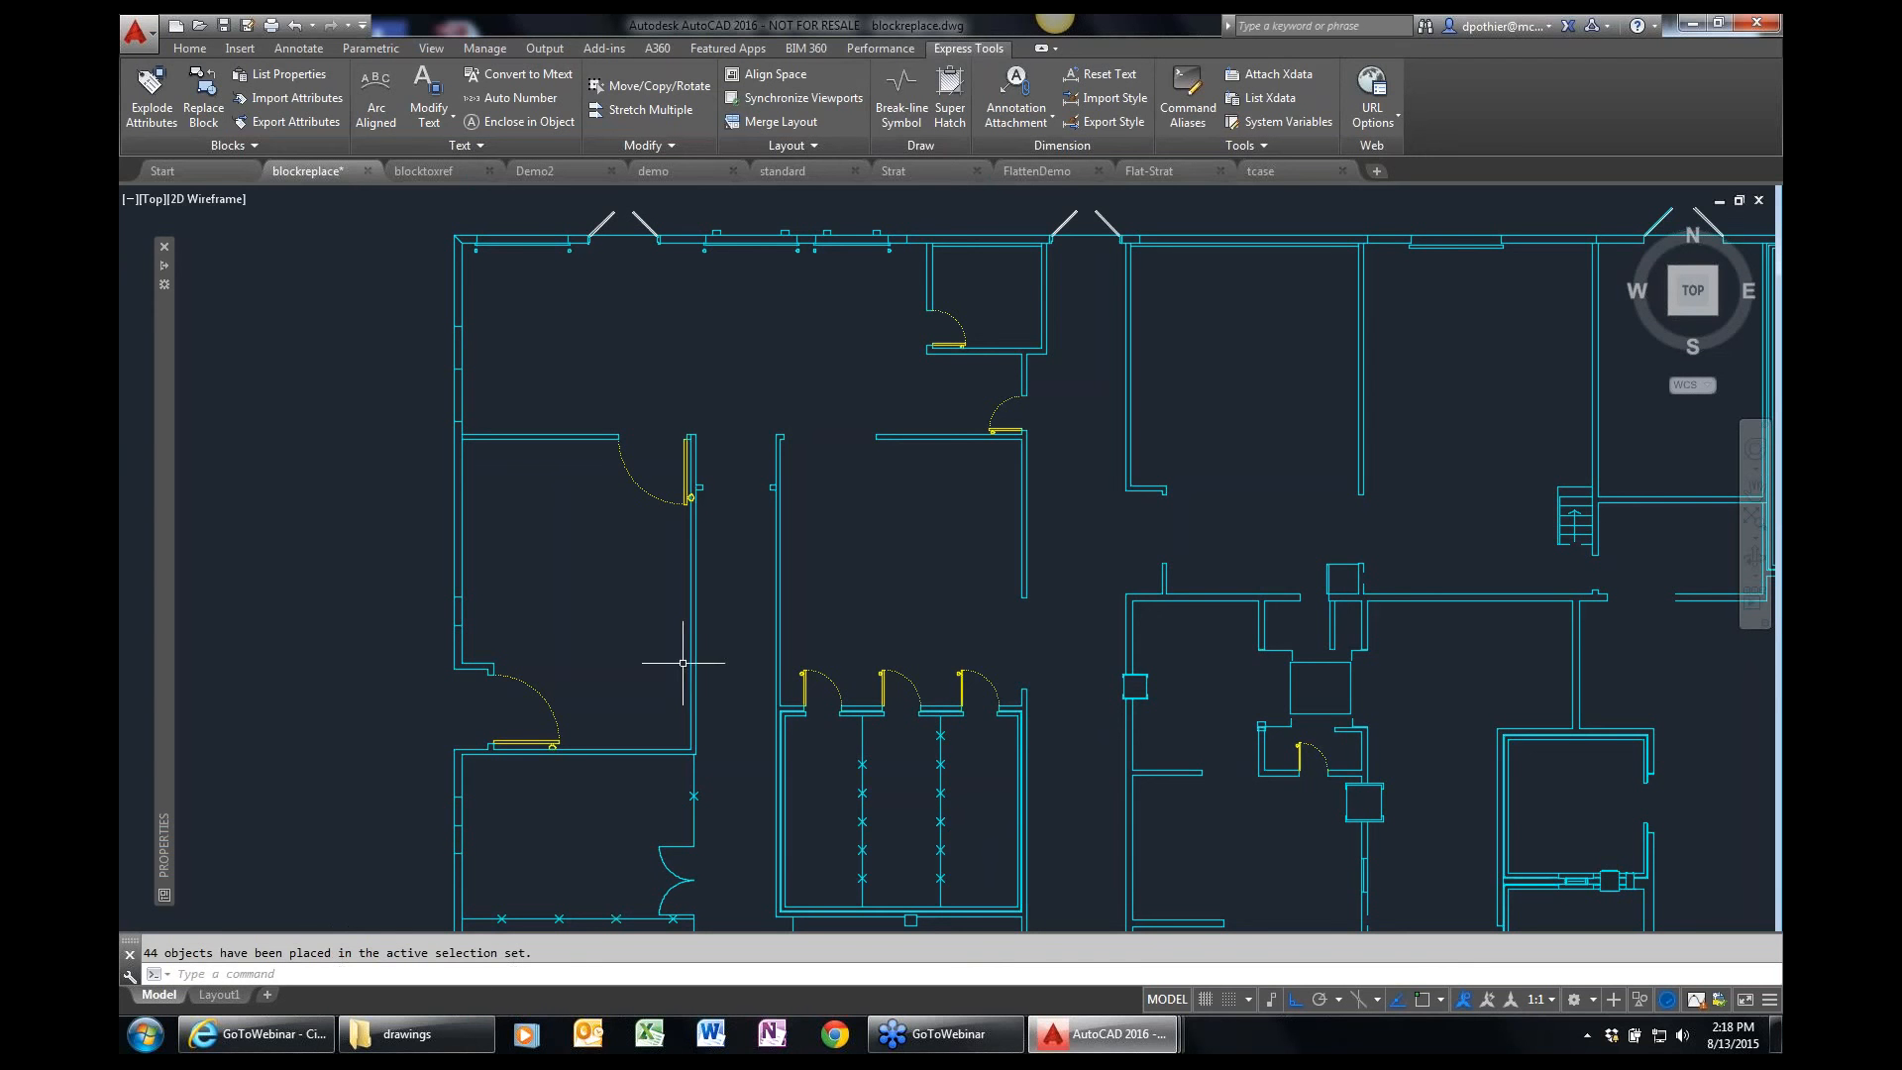
Try to move the previous selection set of doors straight up from a picked base point.
{"action": "type", "text": "m"}
{"action": "key", "text": "Return"}
{"action": "type", "text": "p"}
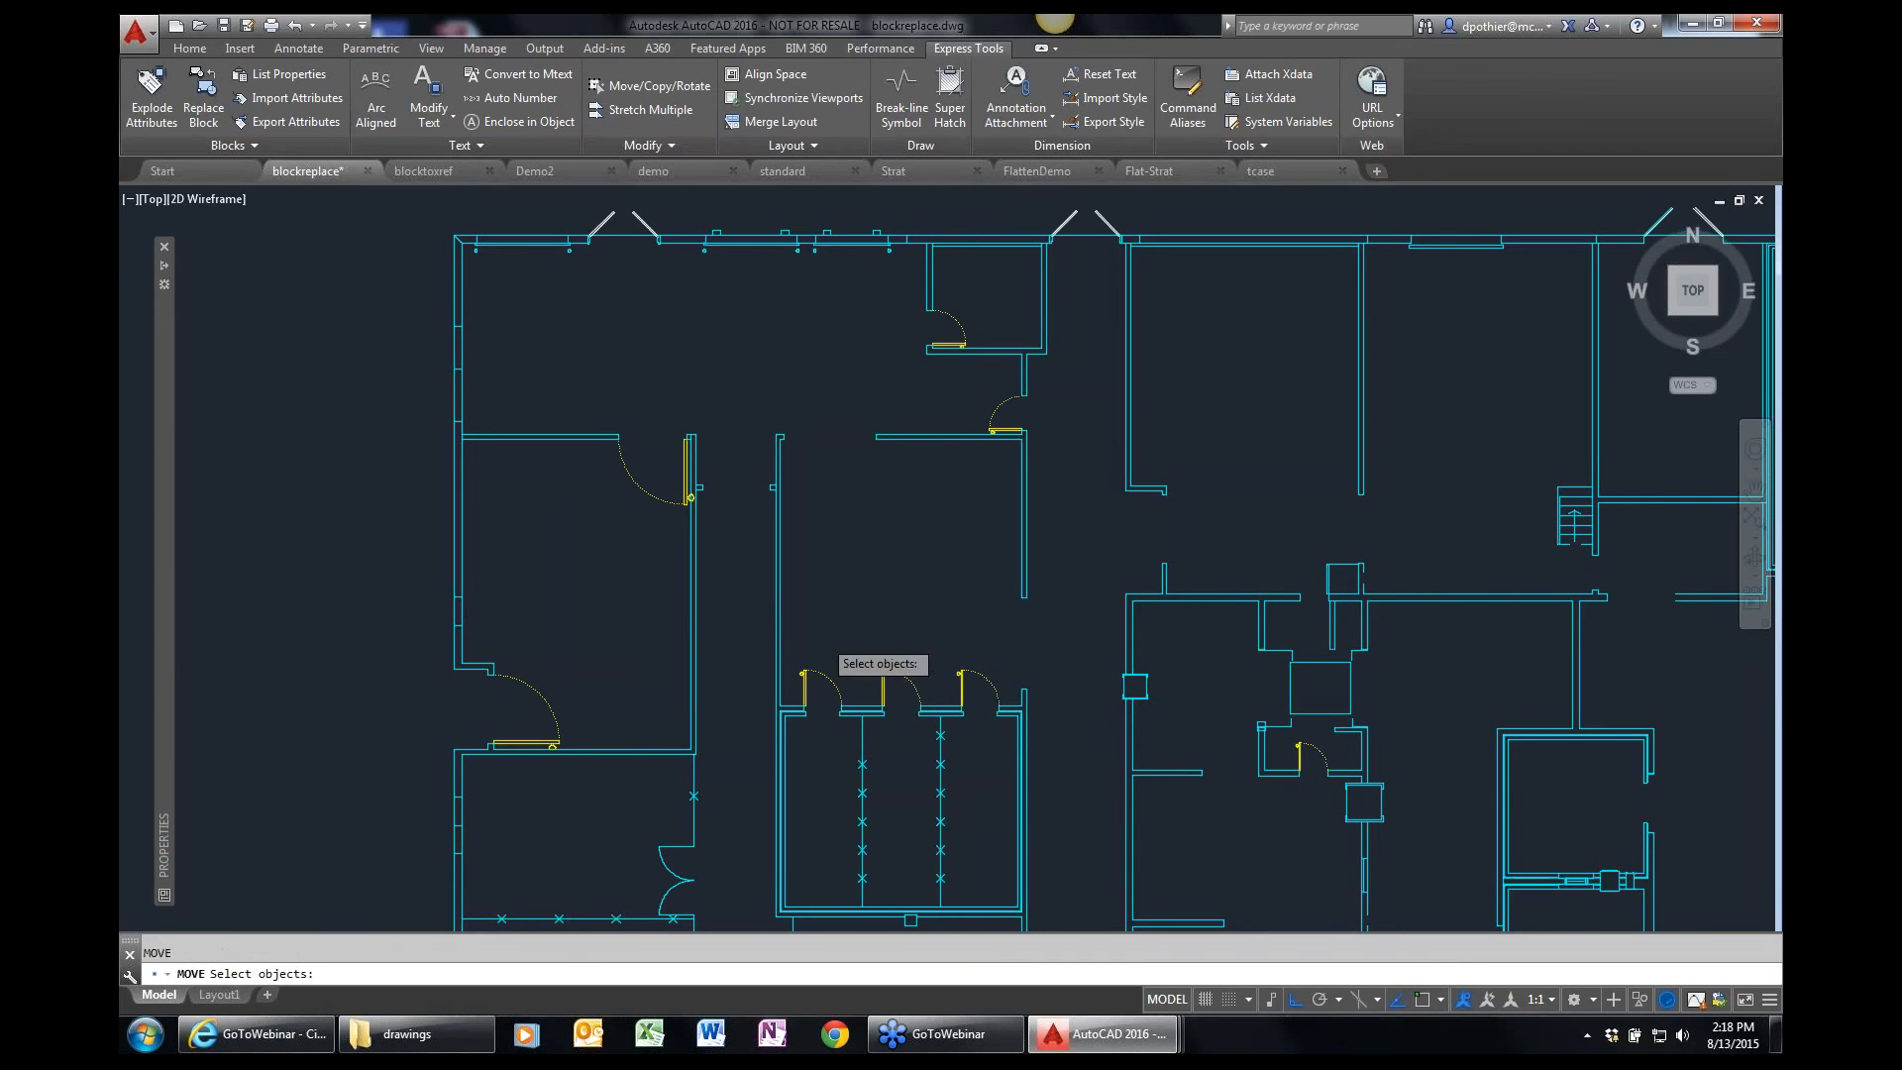
{"action": "key", "text": "Return"}
{"action": "key", "text": "Return"}
{"action": "left_click", "coordinate": [1041, 679]}
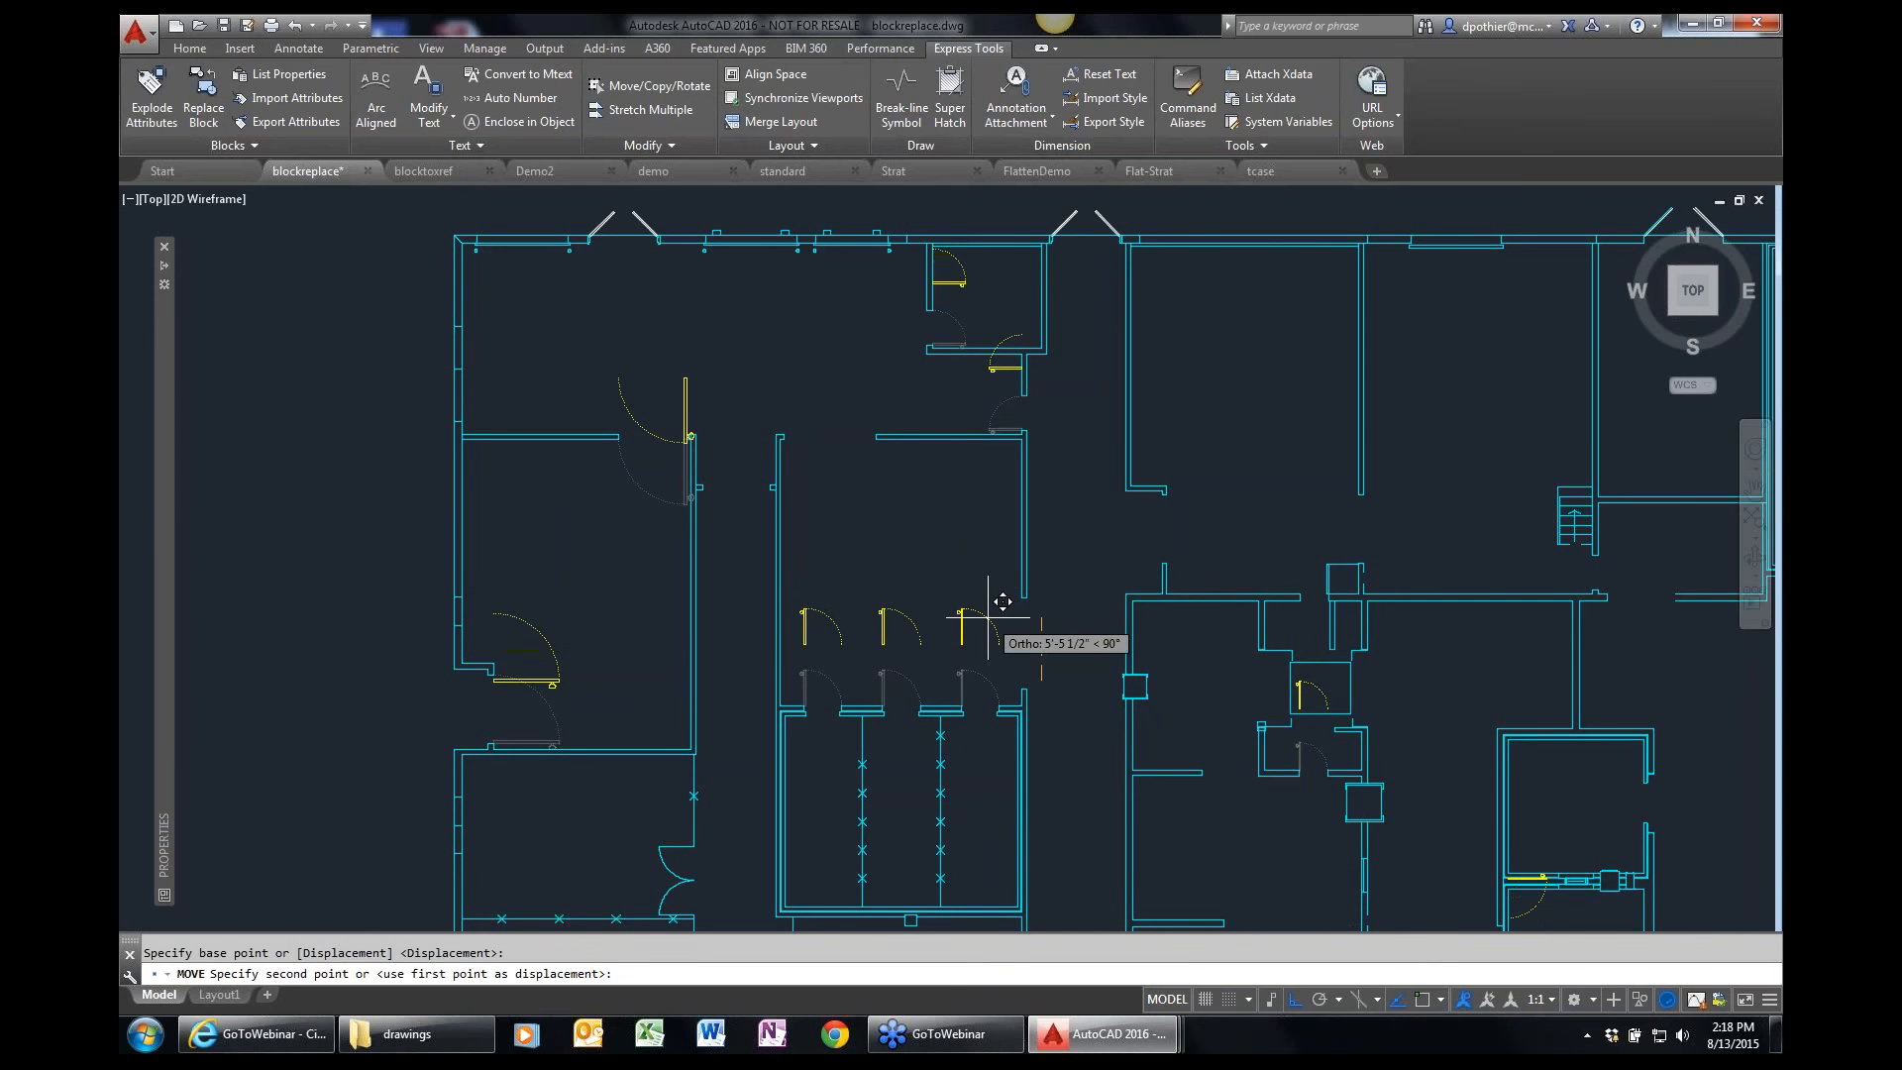
{"action": "key", "text": "Escape"}
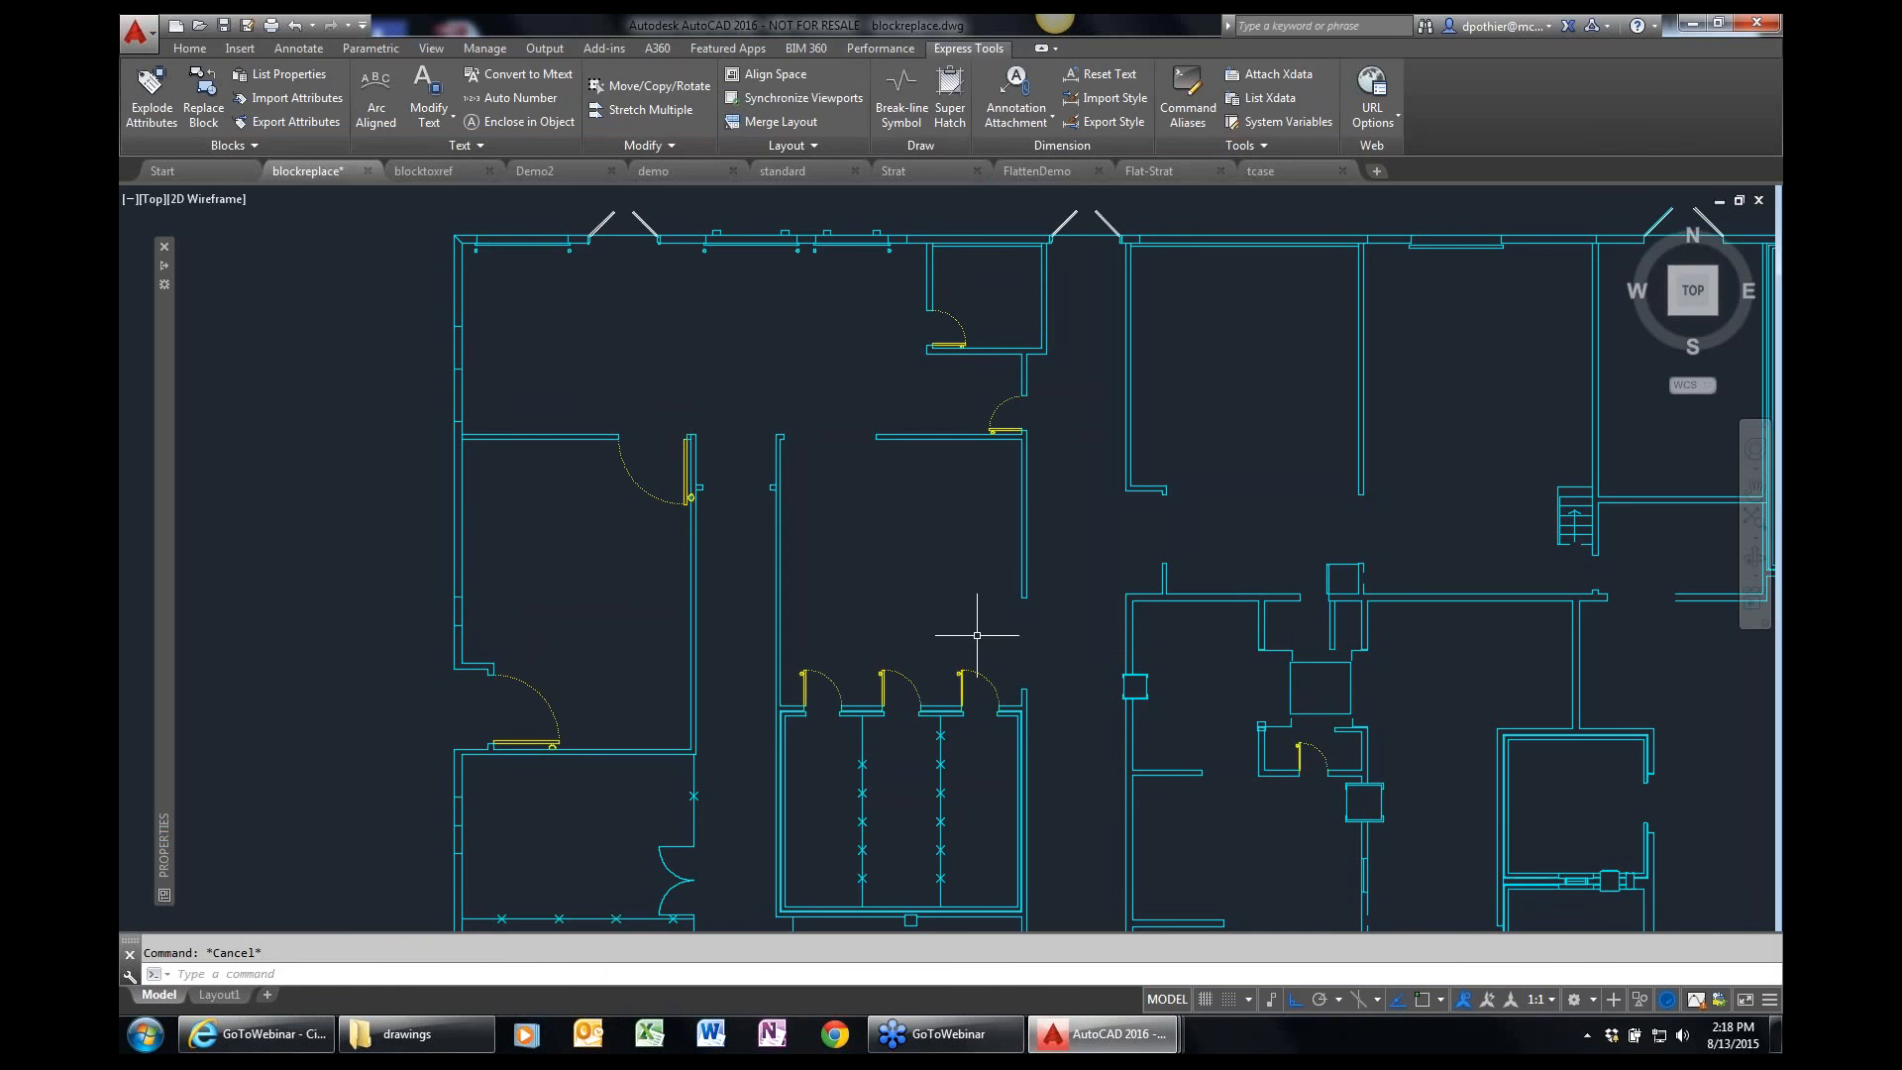
Select all blocks similar to one replaced door, examine their shared properties, and clear the selection.
{"action": "left_click", "coordinate": [970, 674]}
{"action": "right_click", "coordinate": [974, 657]}
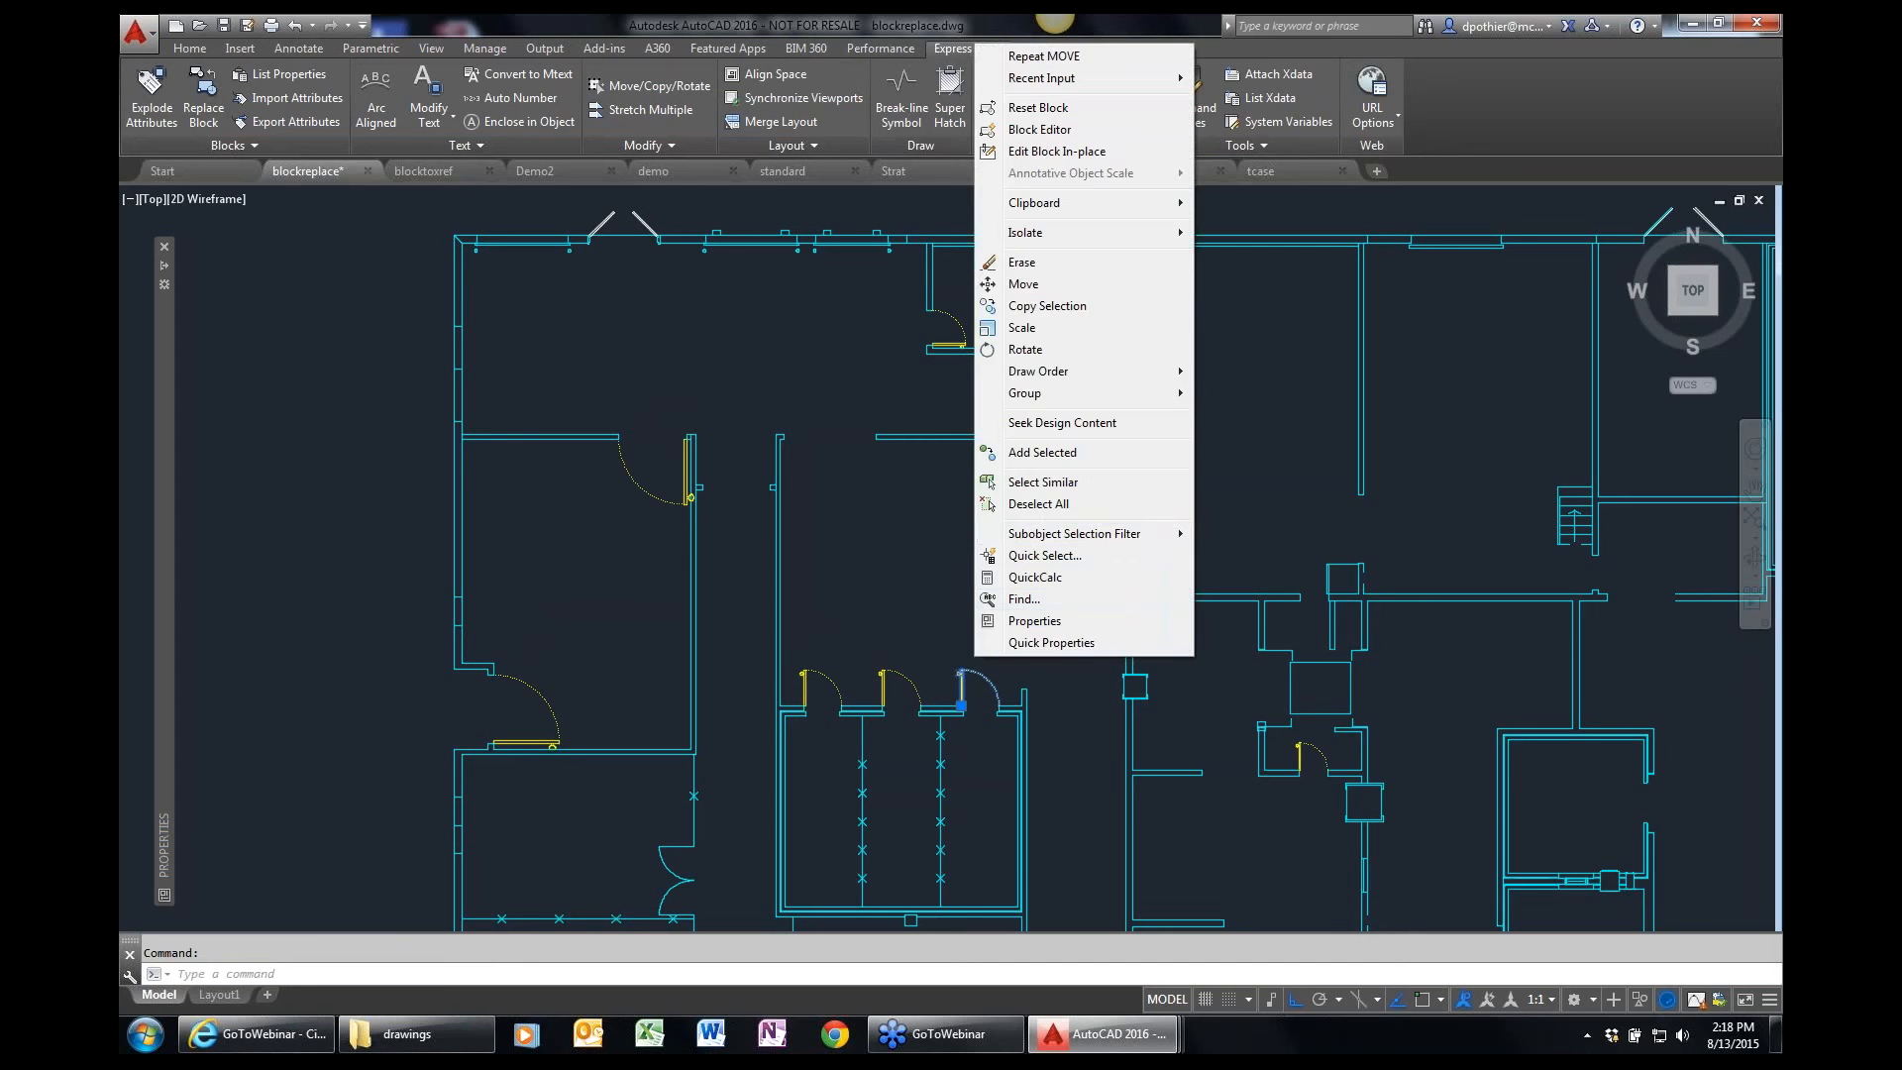
{"action": "left_click", "coordinate": [1043, 483]}
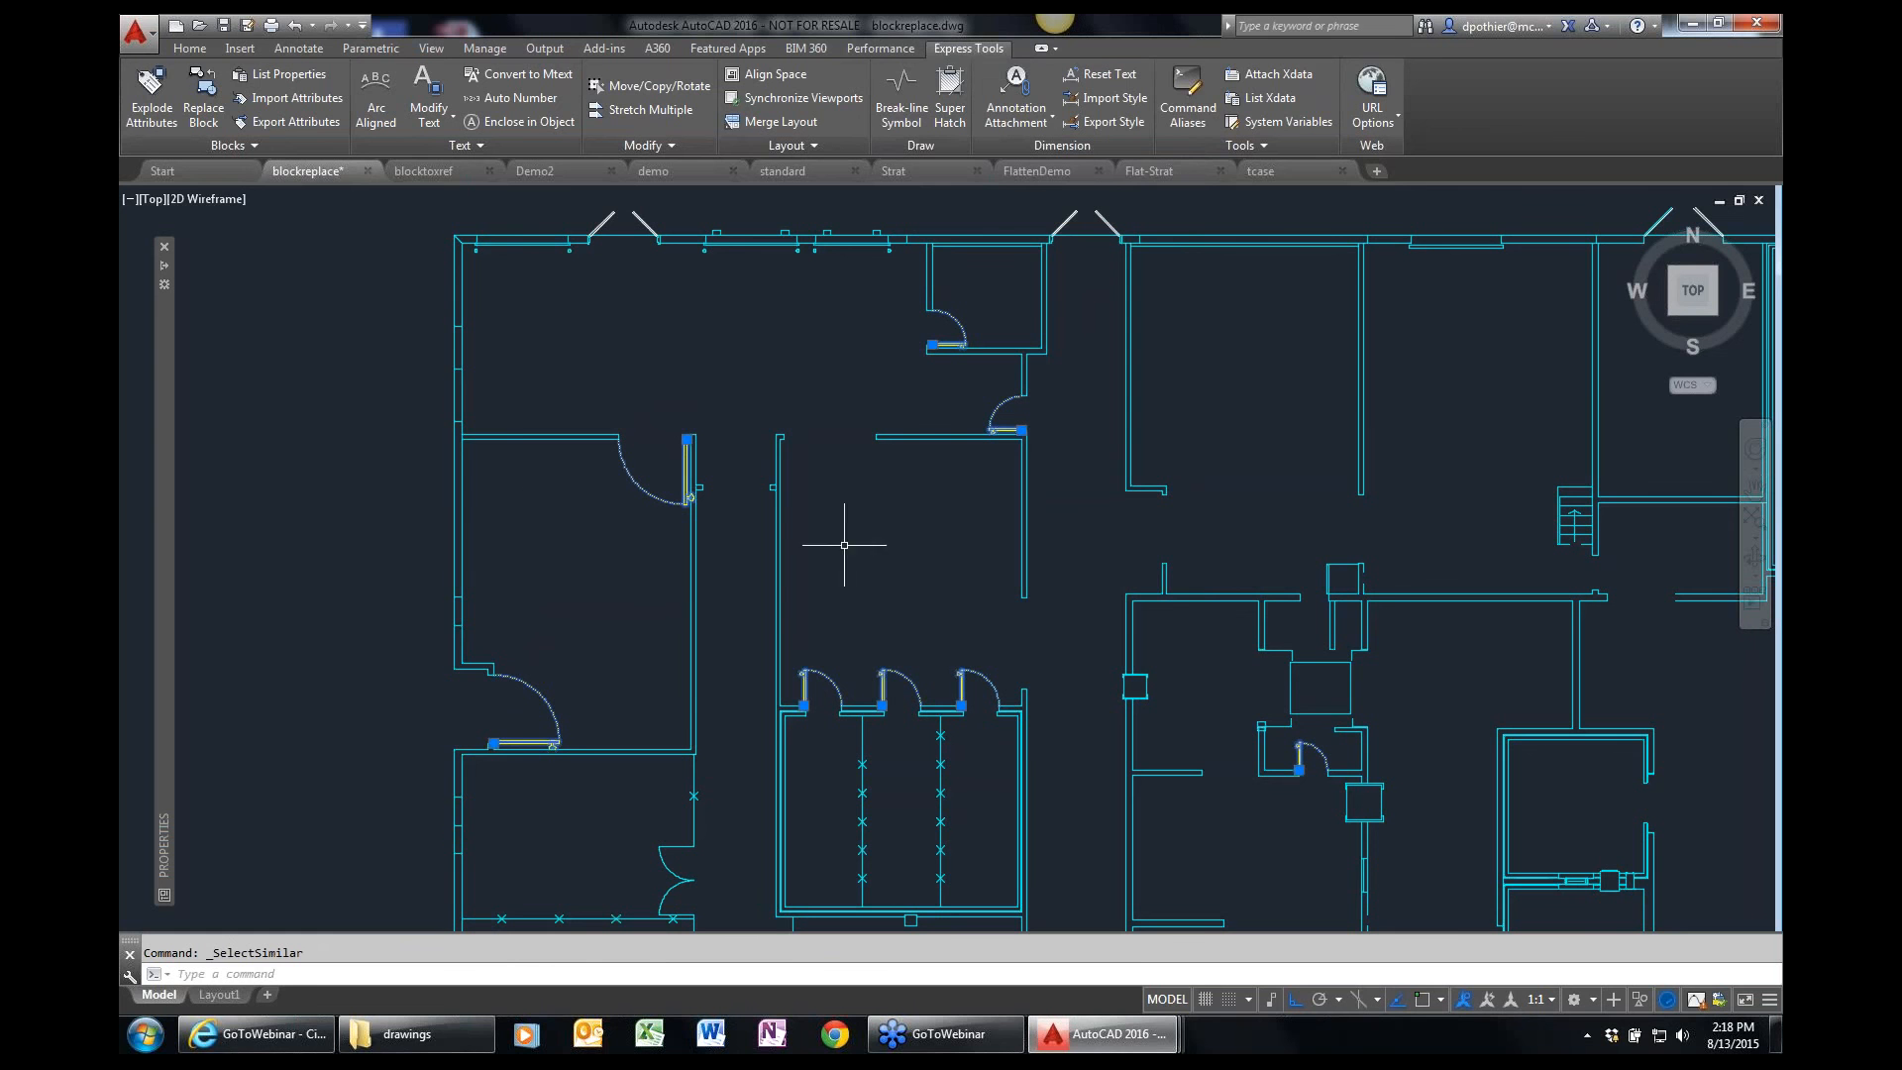
{"action": "mouse_move", "coordinate": [169, 542]}
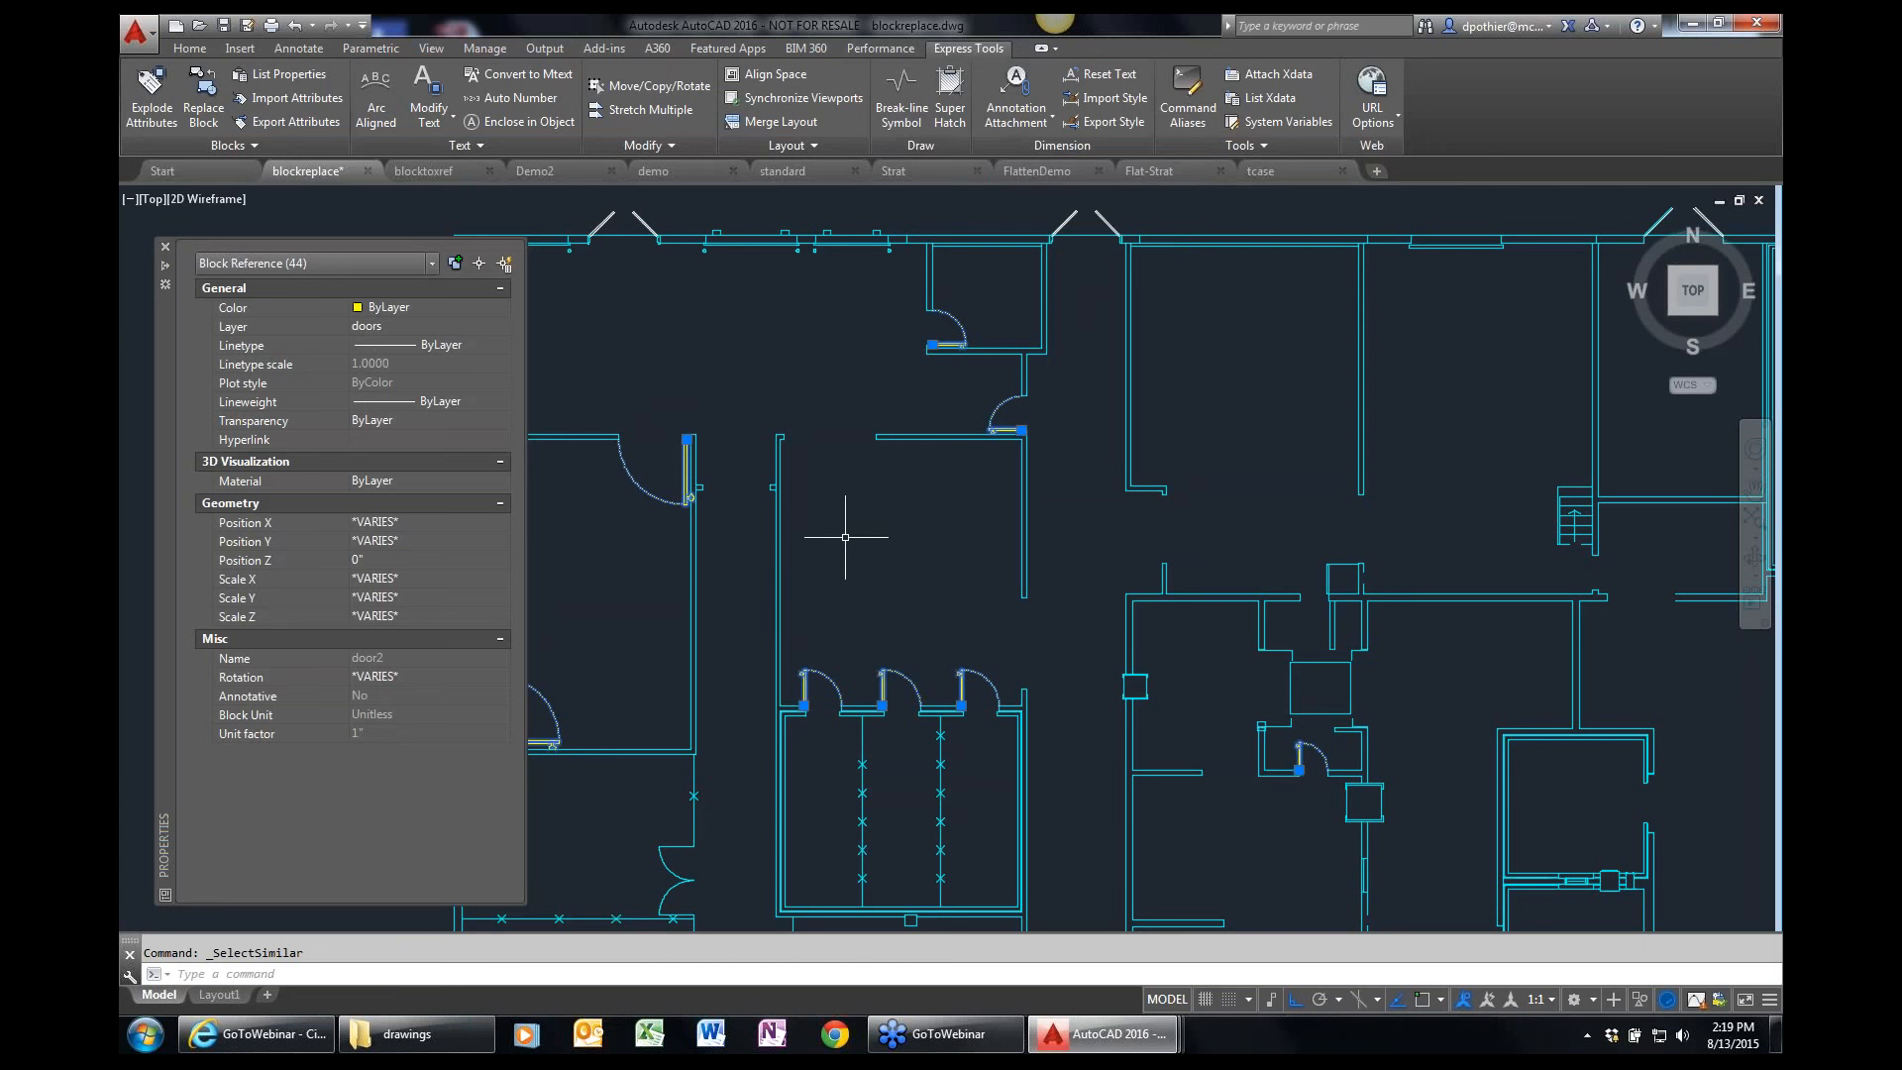
{"action": "key", "text": "Escape"}
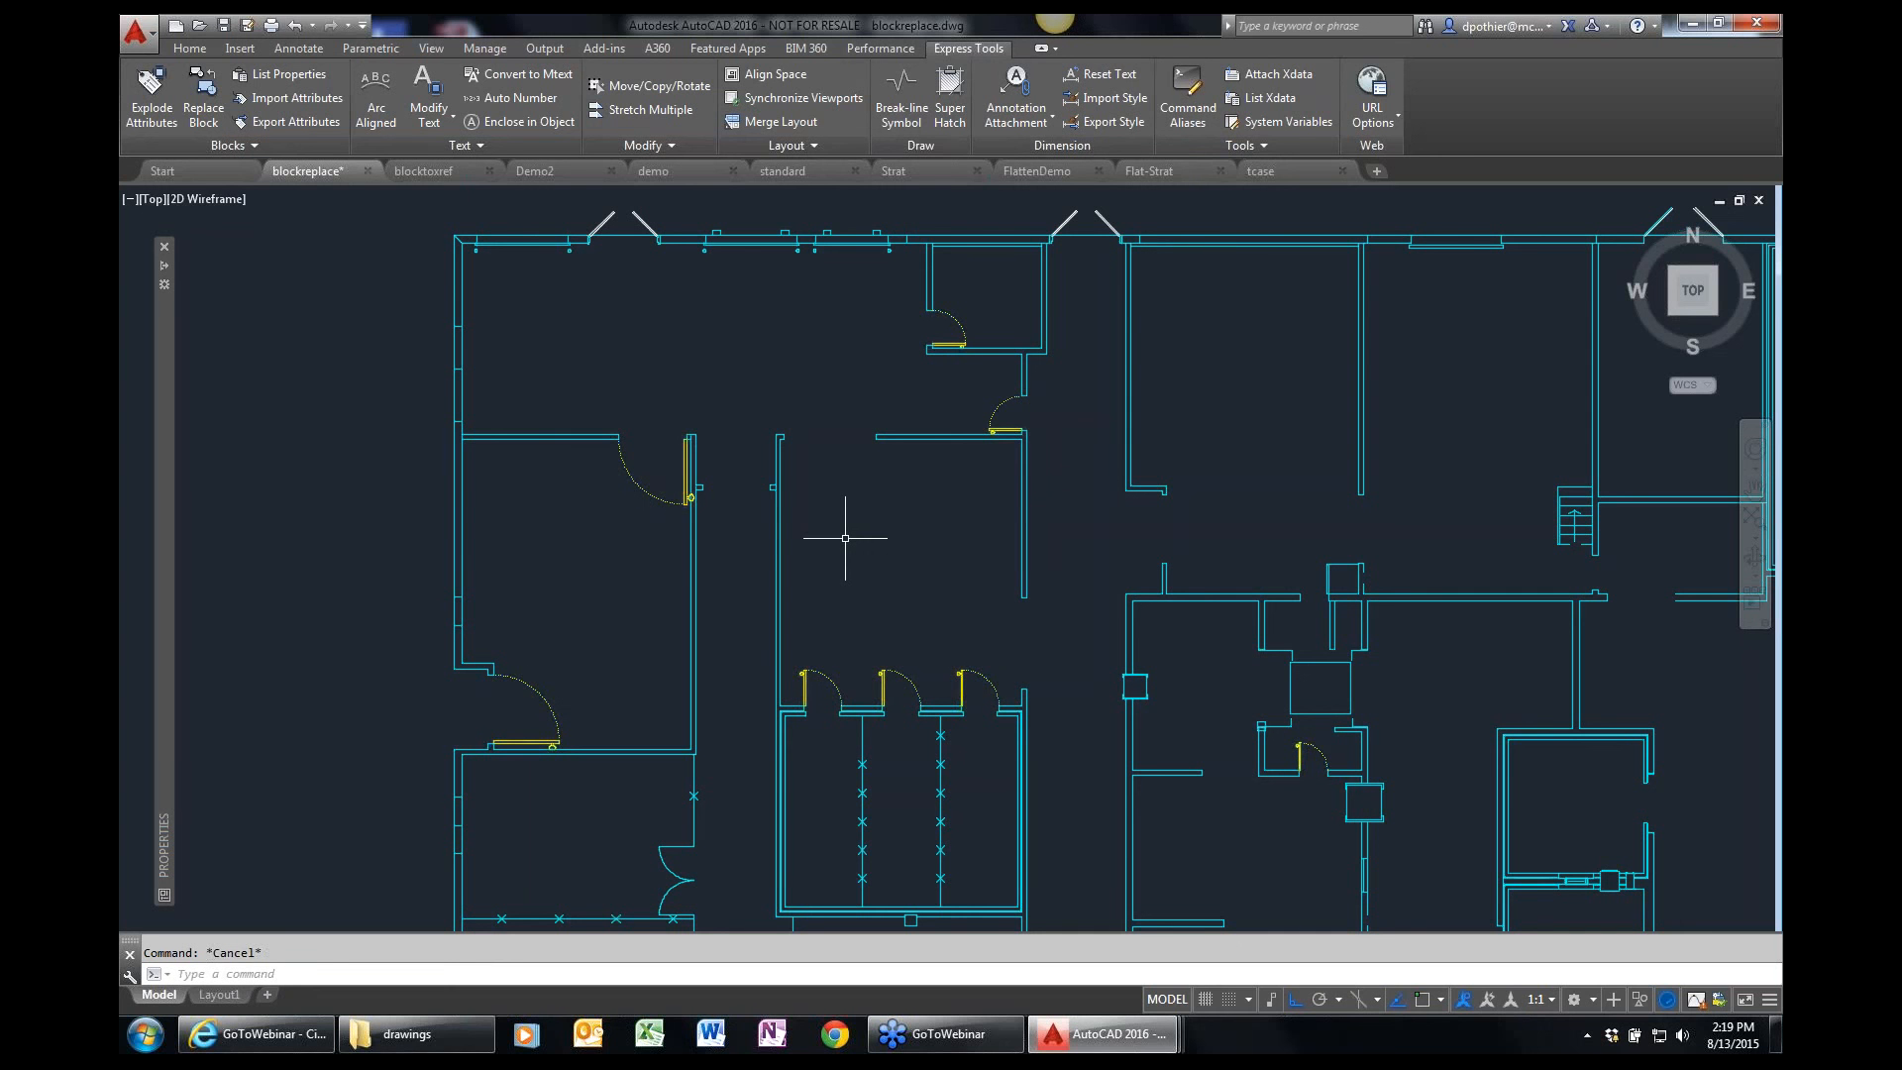
Run SELECTSIMILAR and review the matching criteria in its settings, then exit the command.
{"action": "type", "text": "selectsim"}
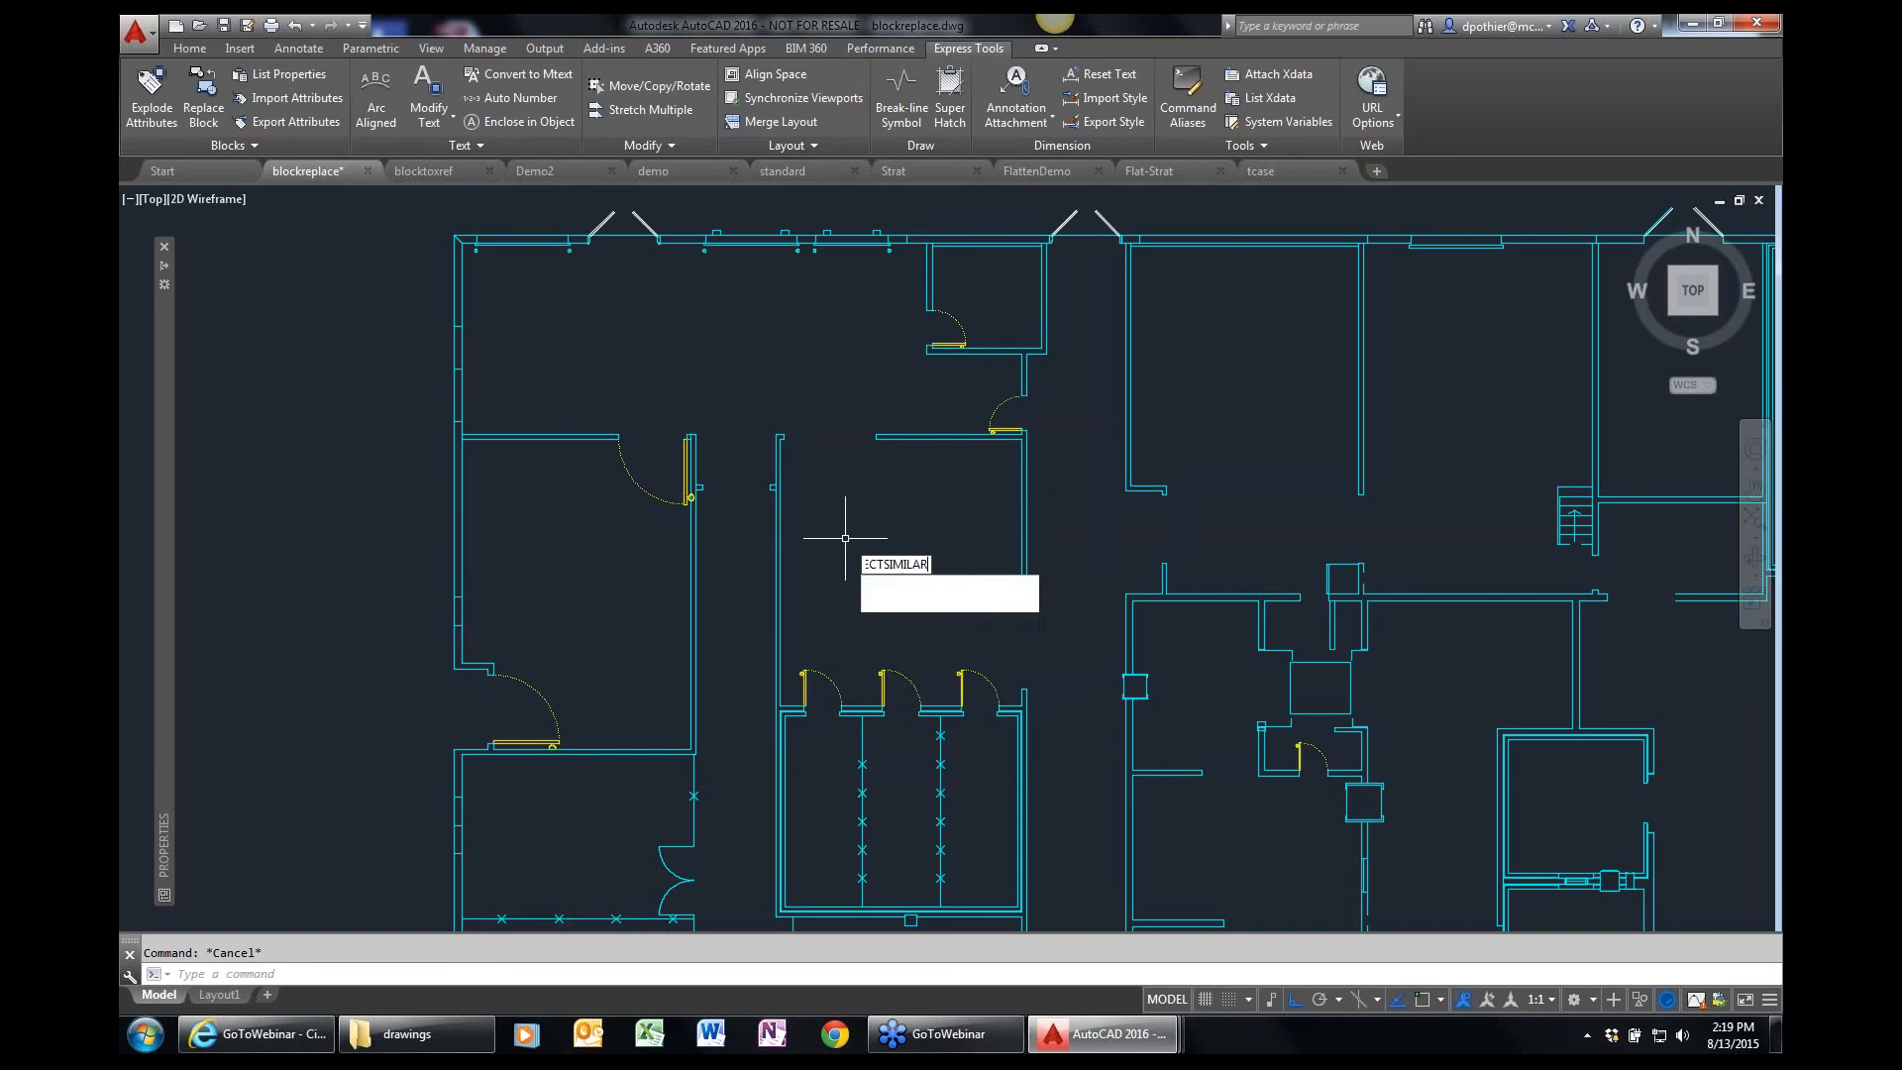
{"action": "key", "text": "Return"}
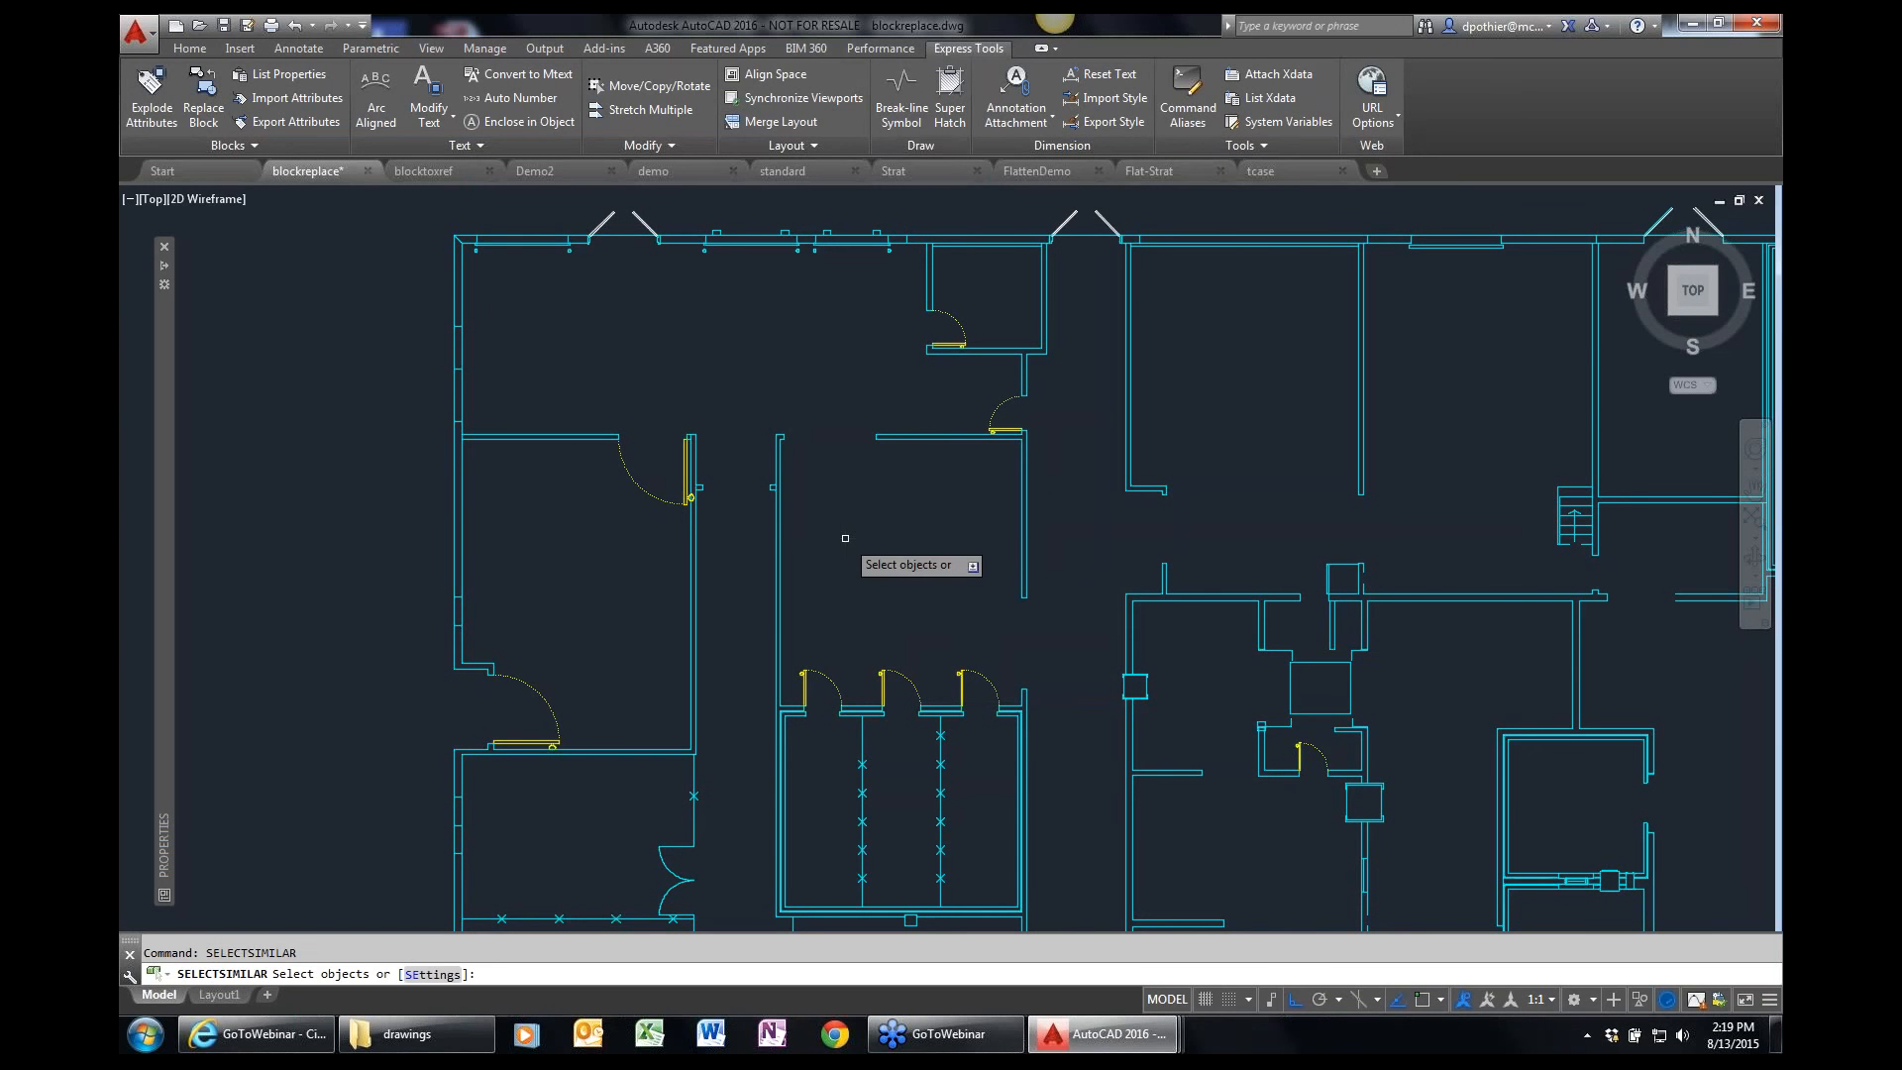
{"action": "type", "text": "se"}
{"action": "key", "text": "Return"}
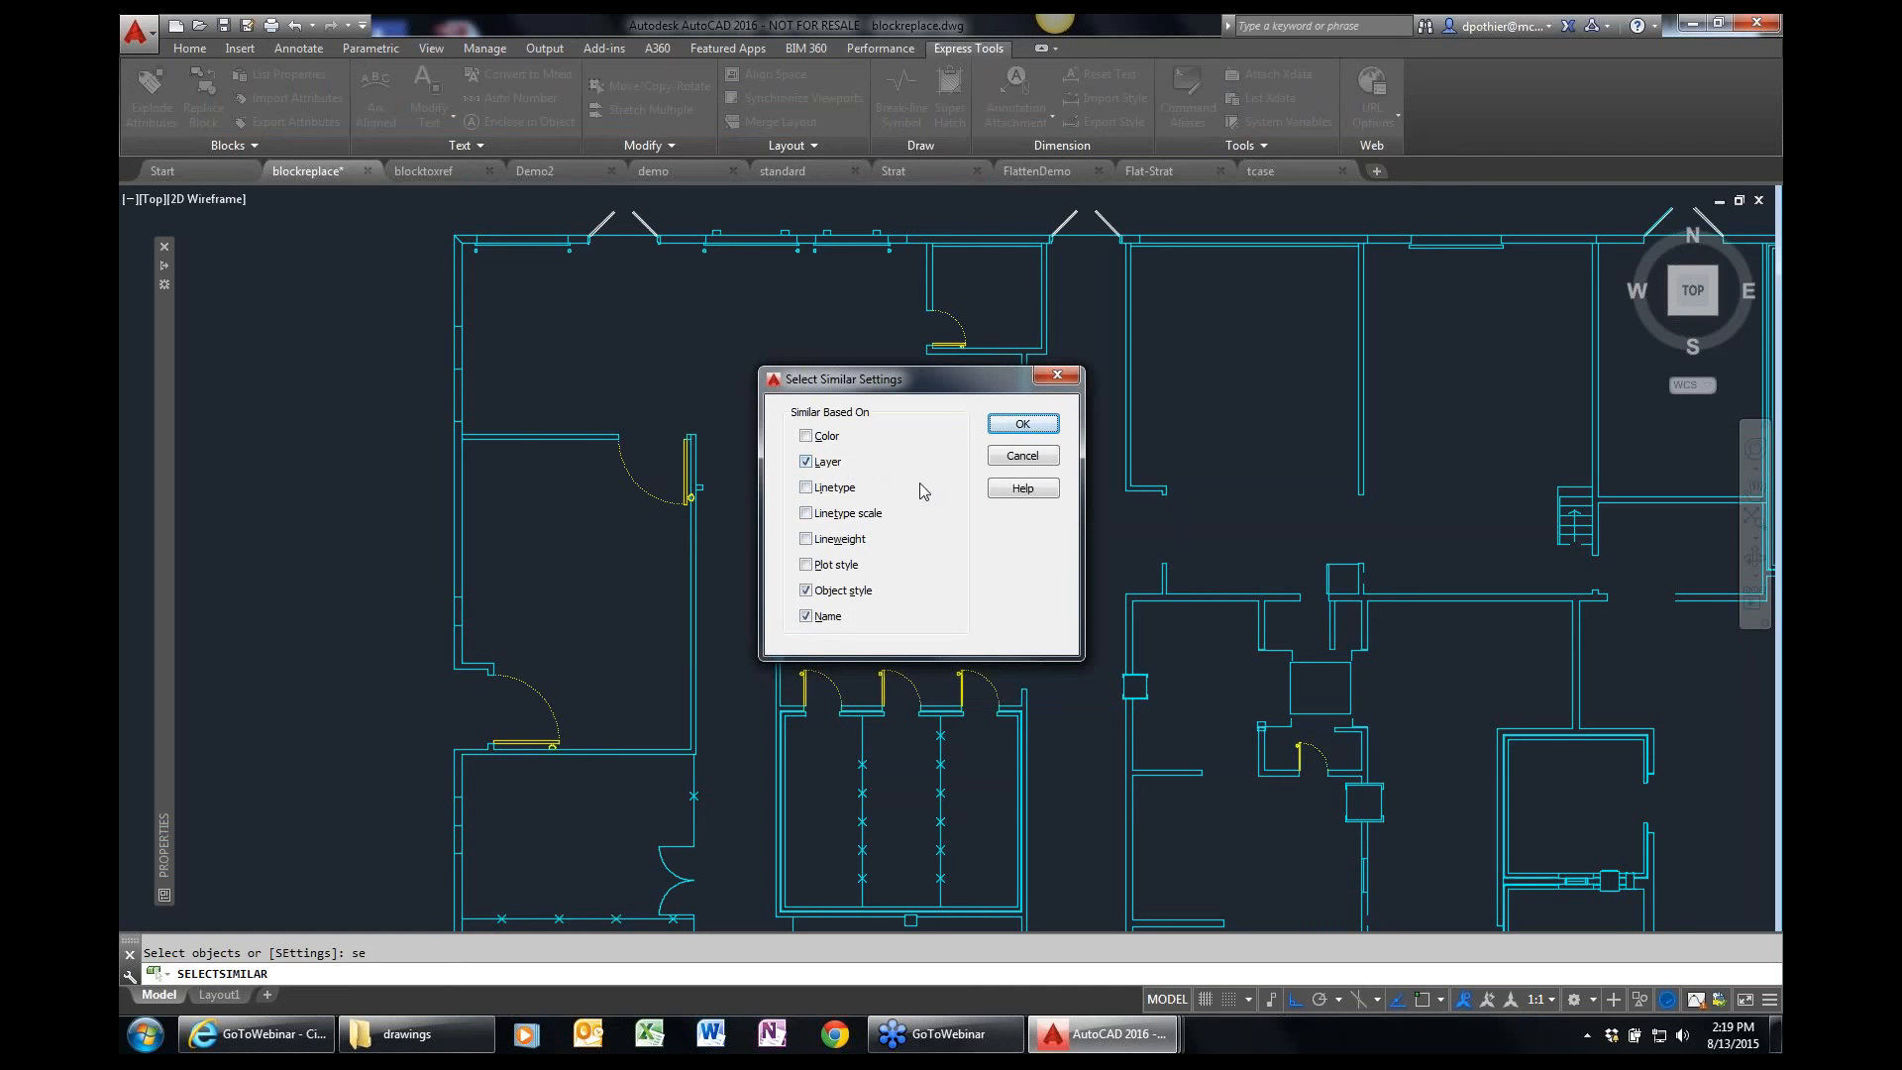
{"action": "left_click", "coordinate": [1025, 427]}
{"action": "key", "text": "Escape"}
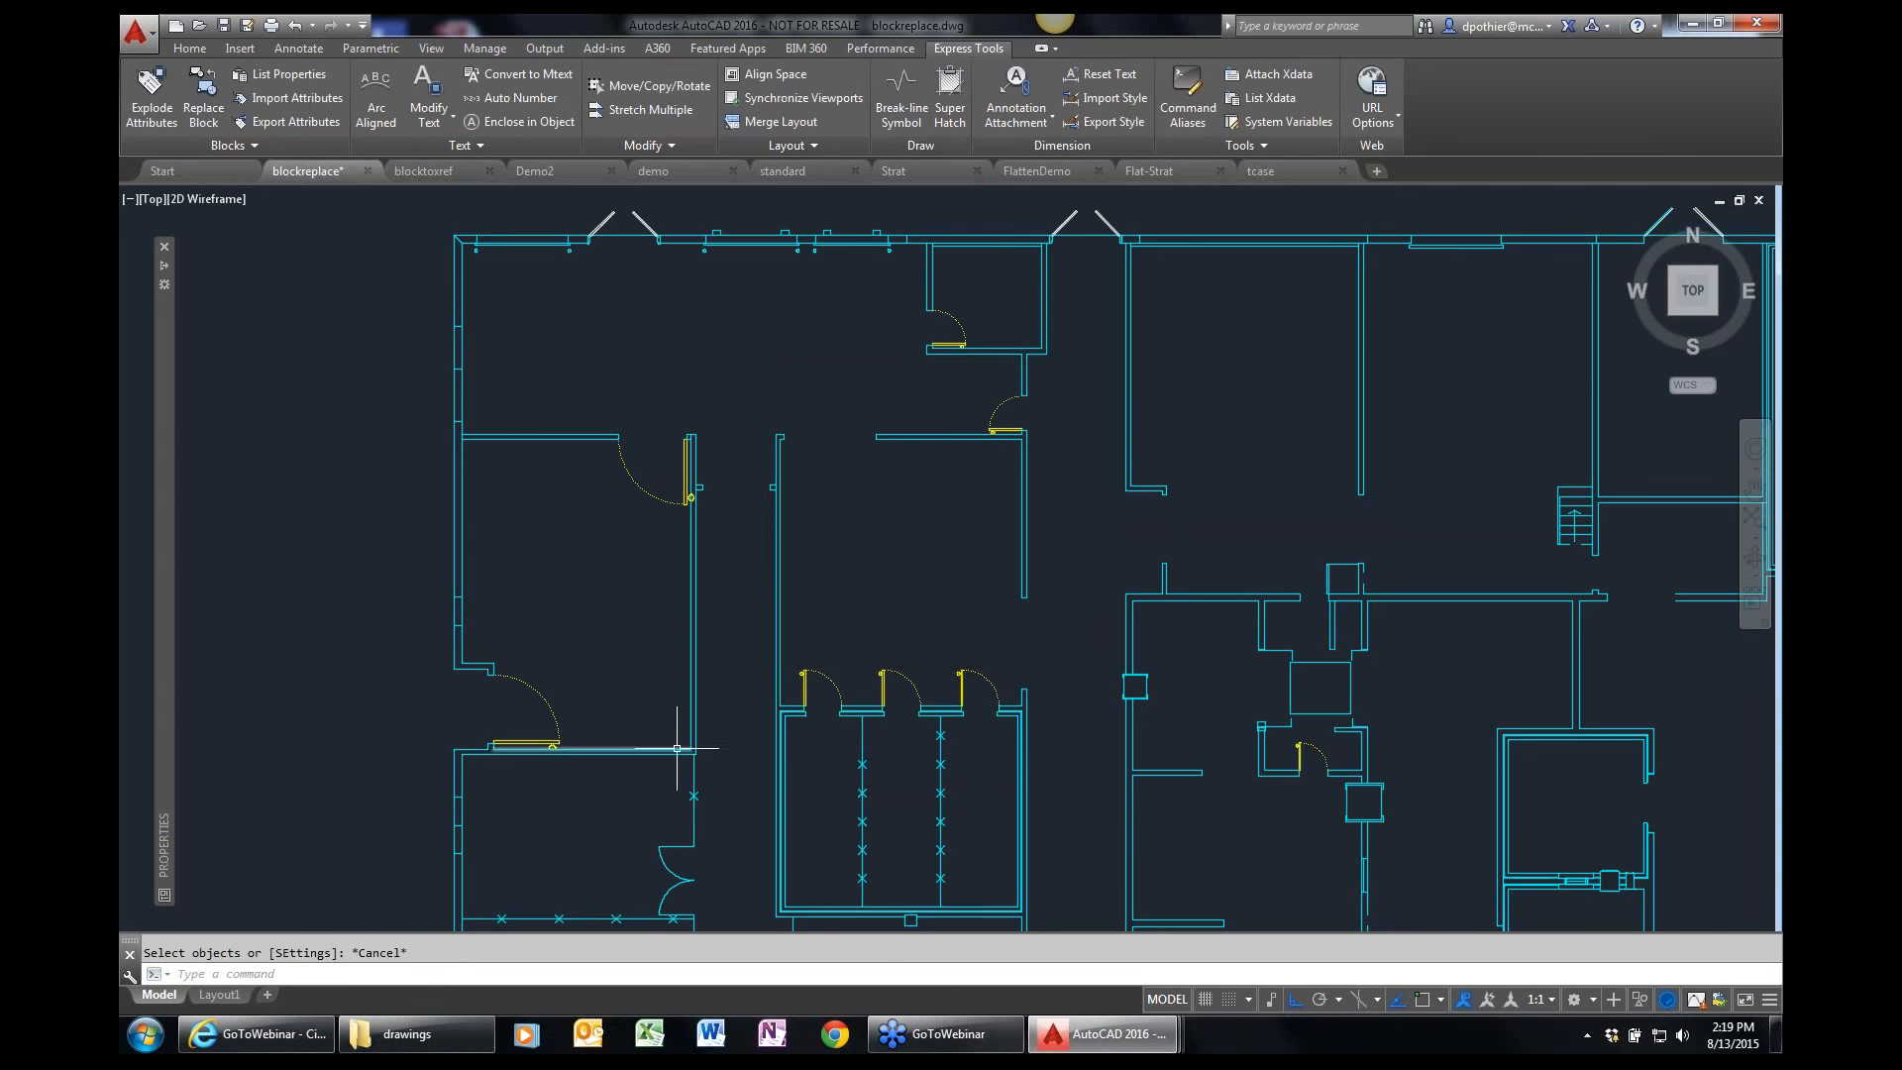
Select all blocks similar to the double door and change their layer to doors, then clear the selection.
{"action": "middle_click_drag", "start_coordinate": [674, 751], "coordinate": [713, 414]}
{"action": "scroll", "coordinate": [713, 414], "scroll_direction": "up", "scroll_amount": 2}
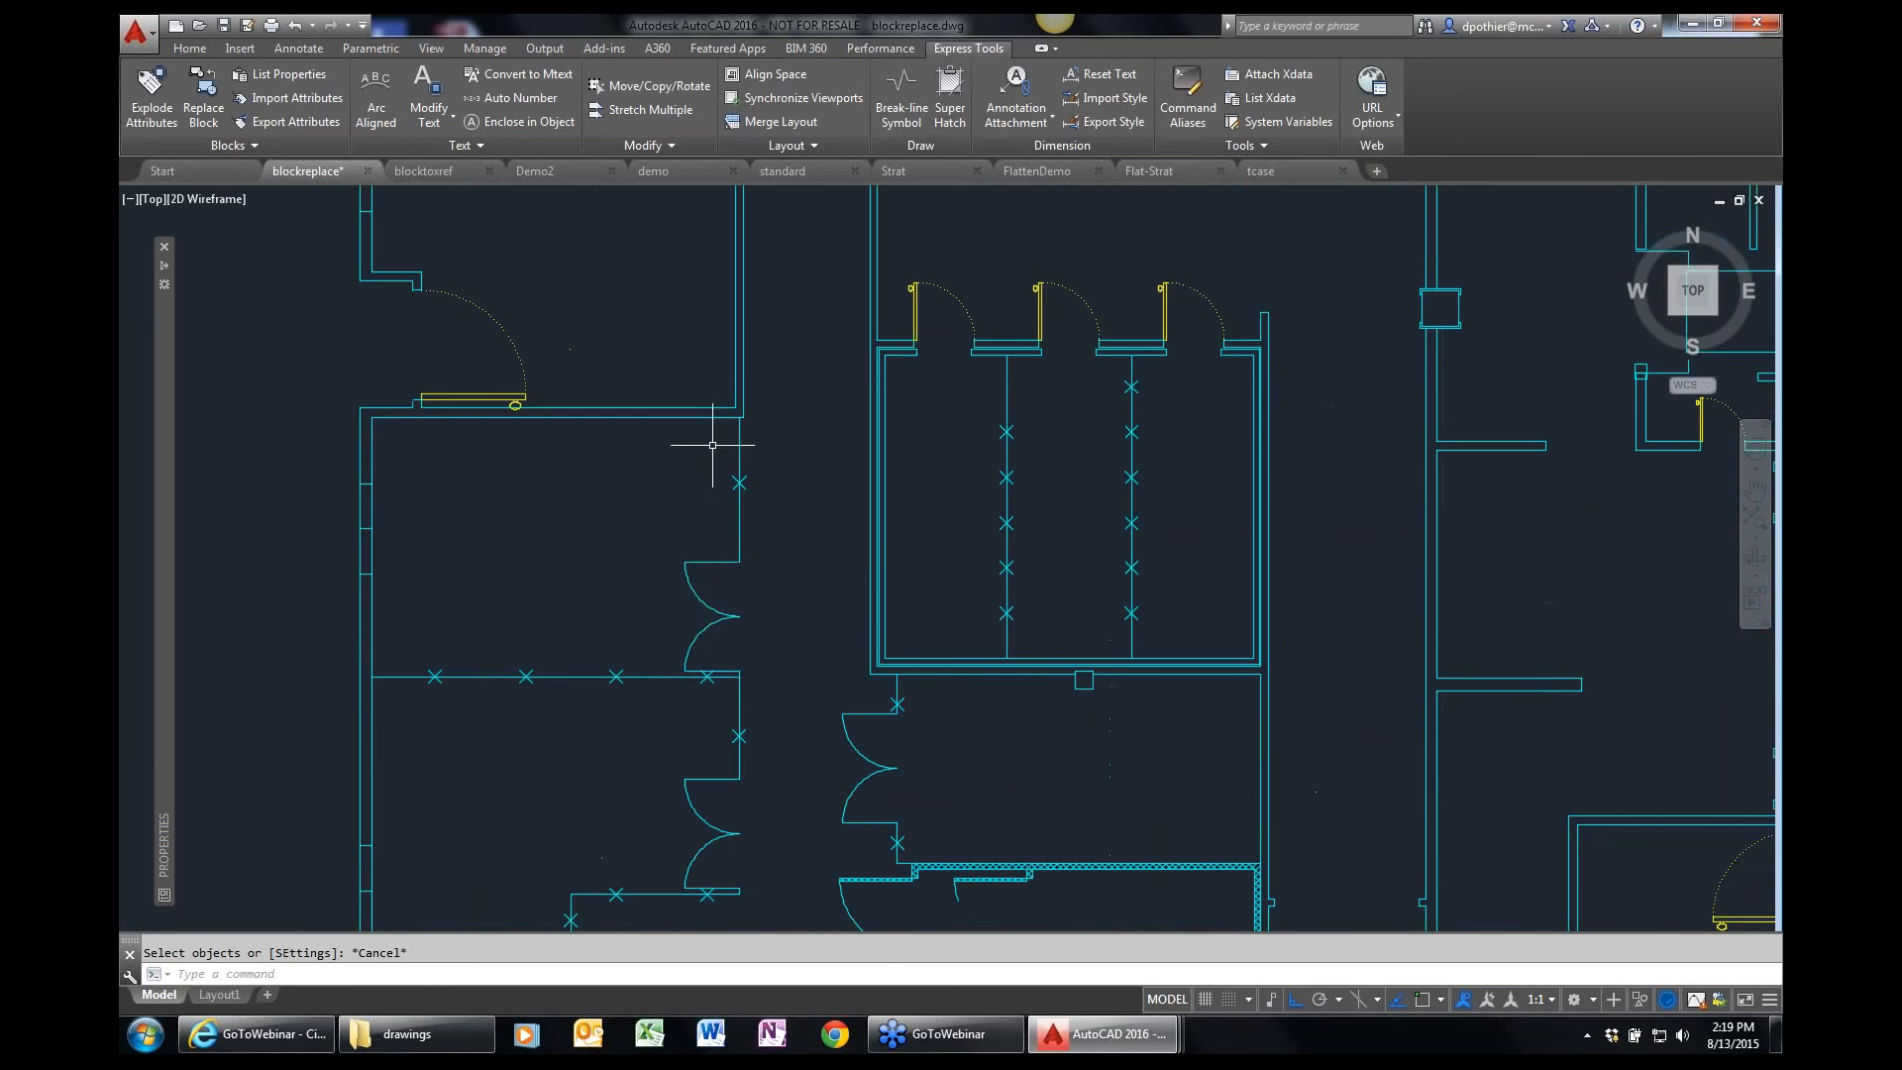
{"action": "left_click", "coordinate": [699, 596]}
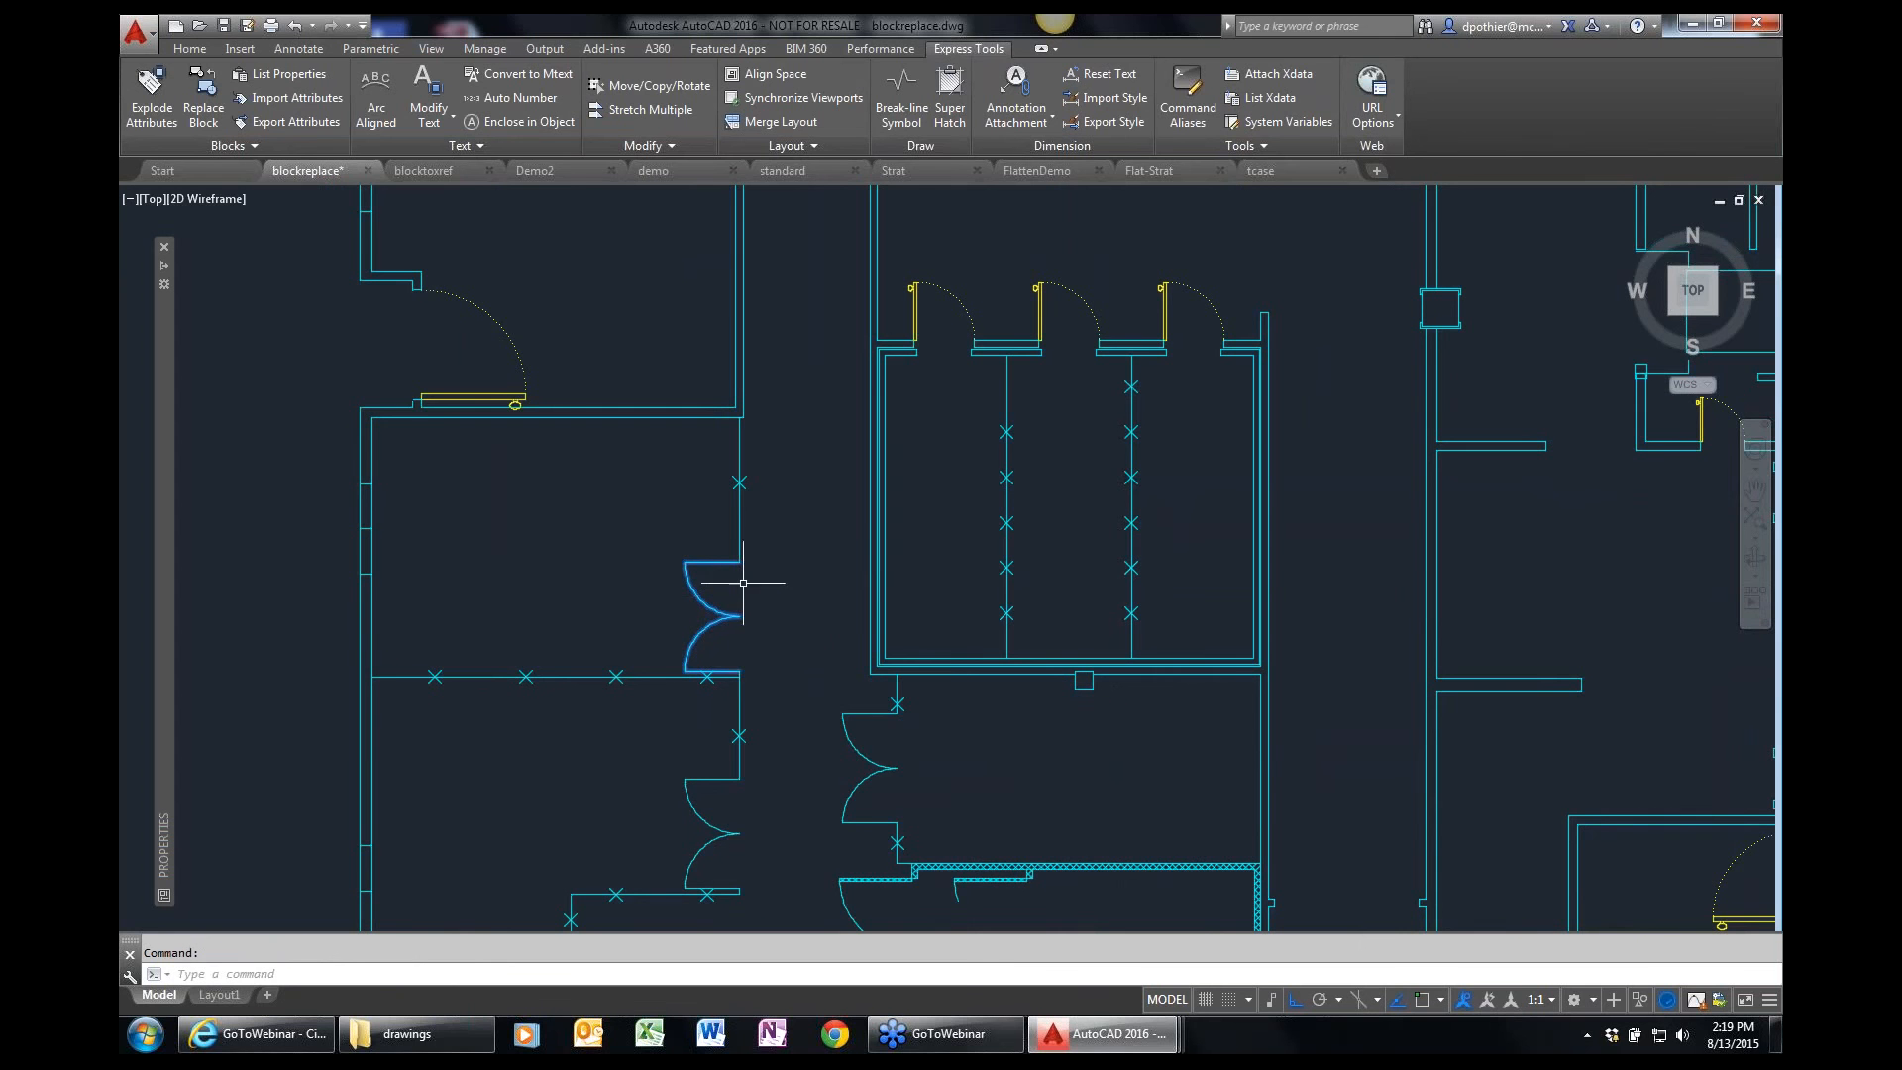
{"action": "right_click", "coordinate": [742, 600]}
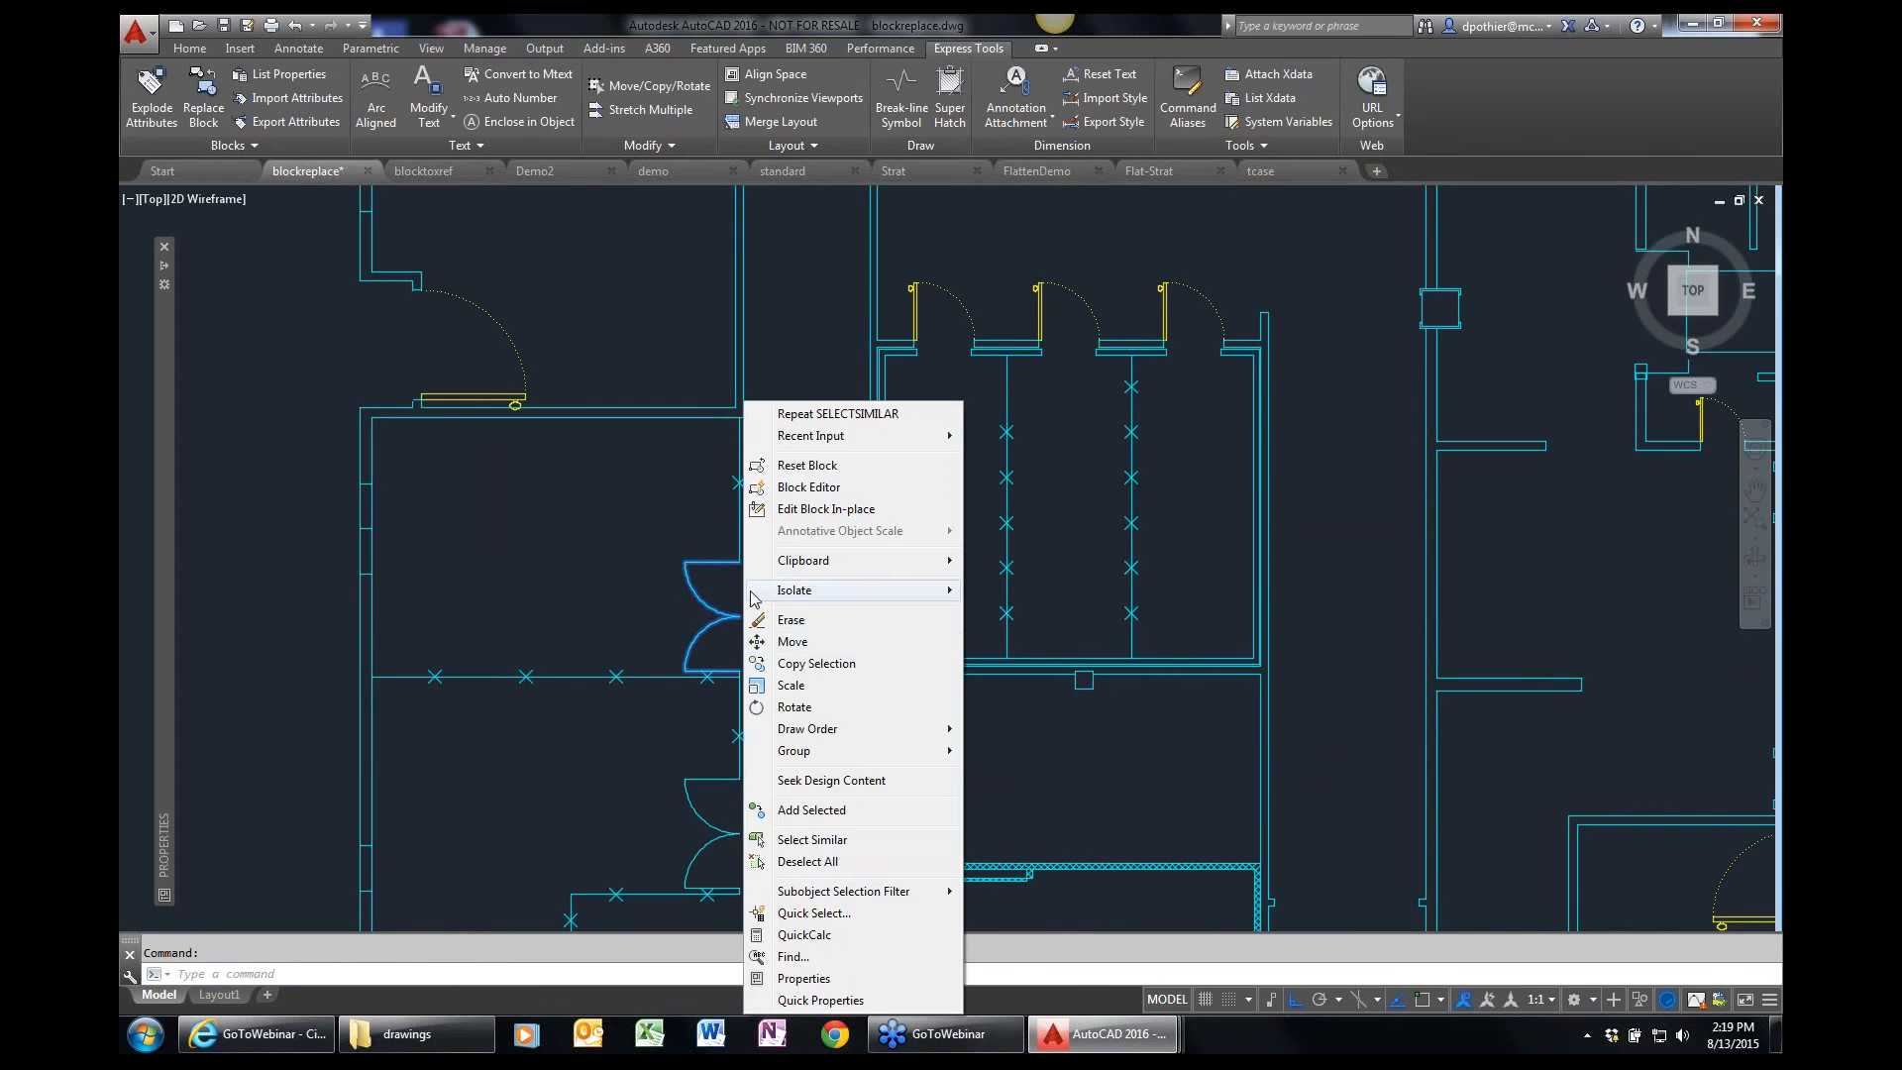
{"action": "left_click", "coordinate": [812, 839]}
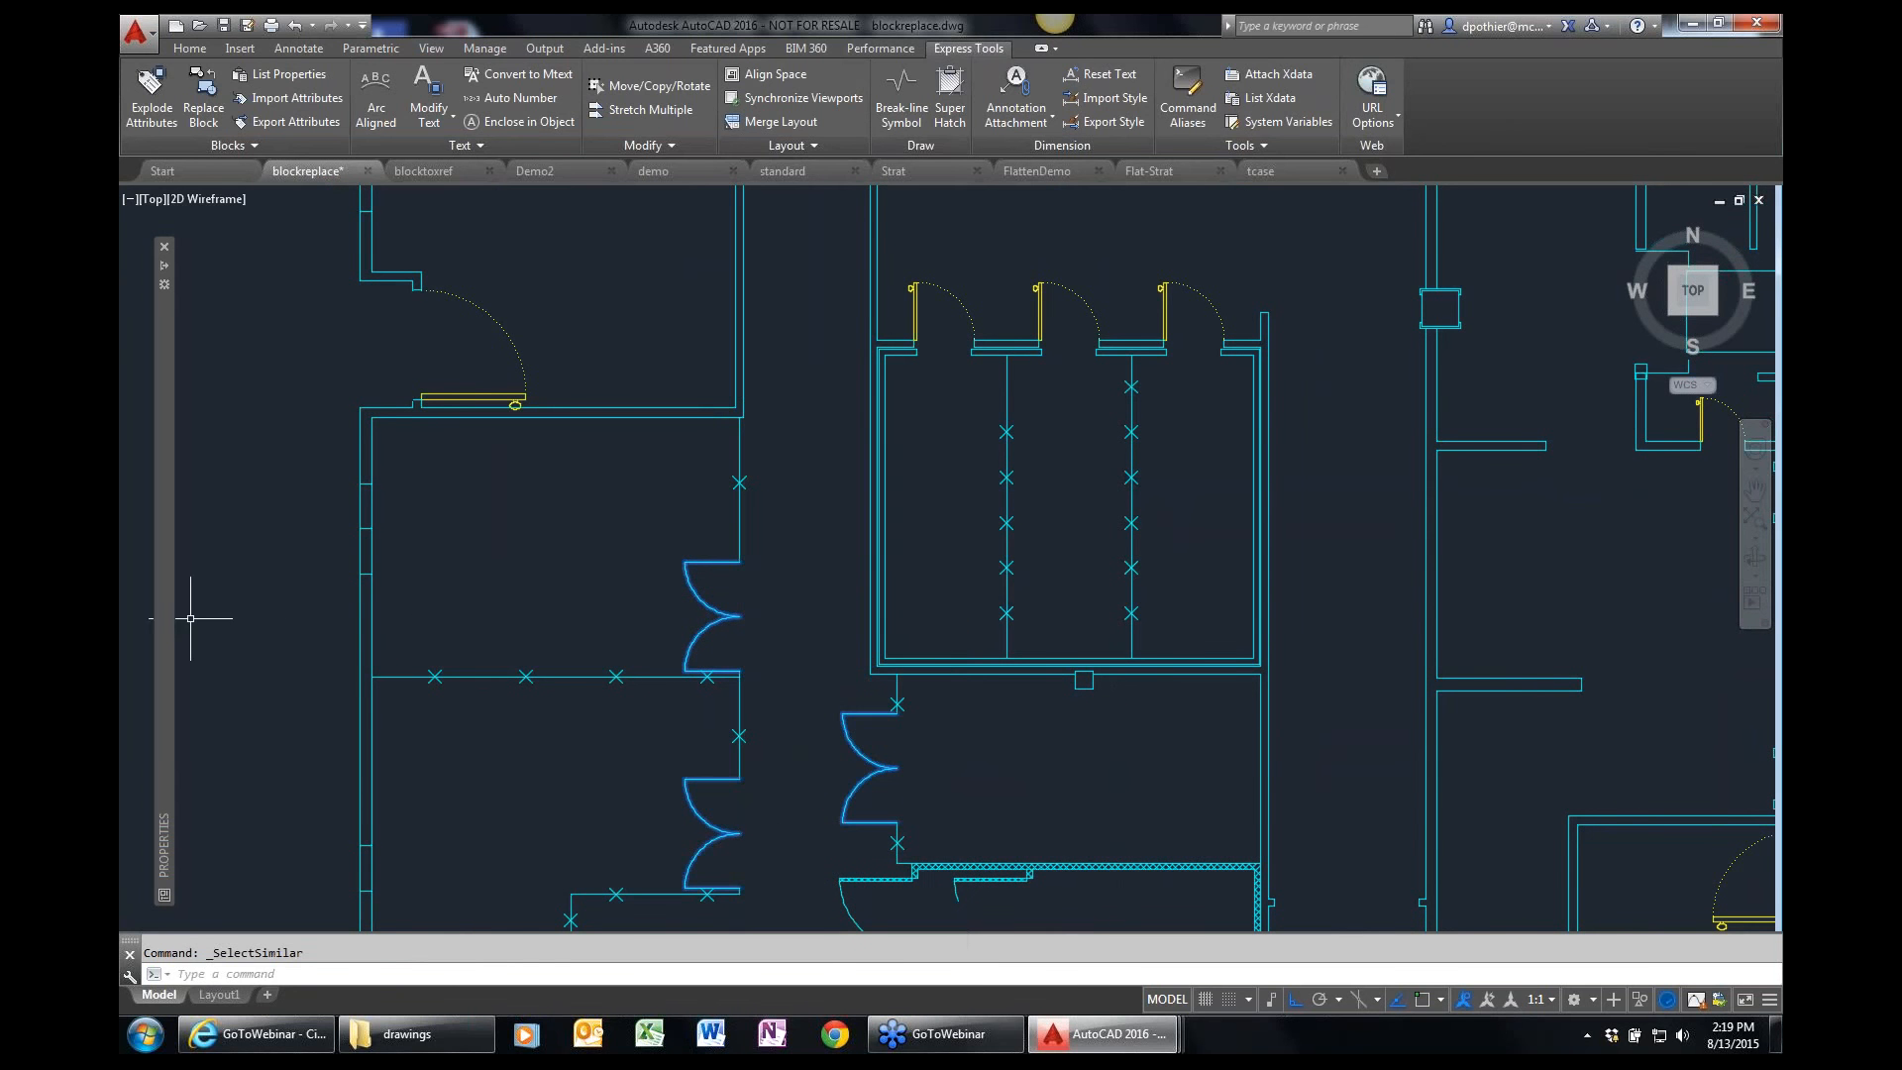
{"action": "mouse_move", "coordinate": [164, 622]}
{"action": "left_click", "coordinate": [418, 327]}
{"action": "left_click", "coordinate": [424, 329]}
{"action": "left_click", "coordinate": [368, 381]}
{"action": "key", "text": "Escape"}
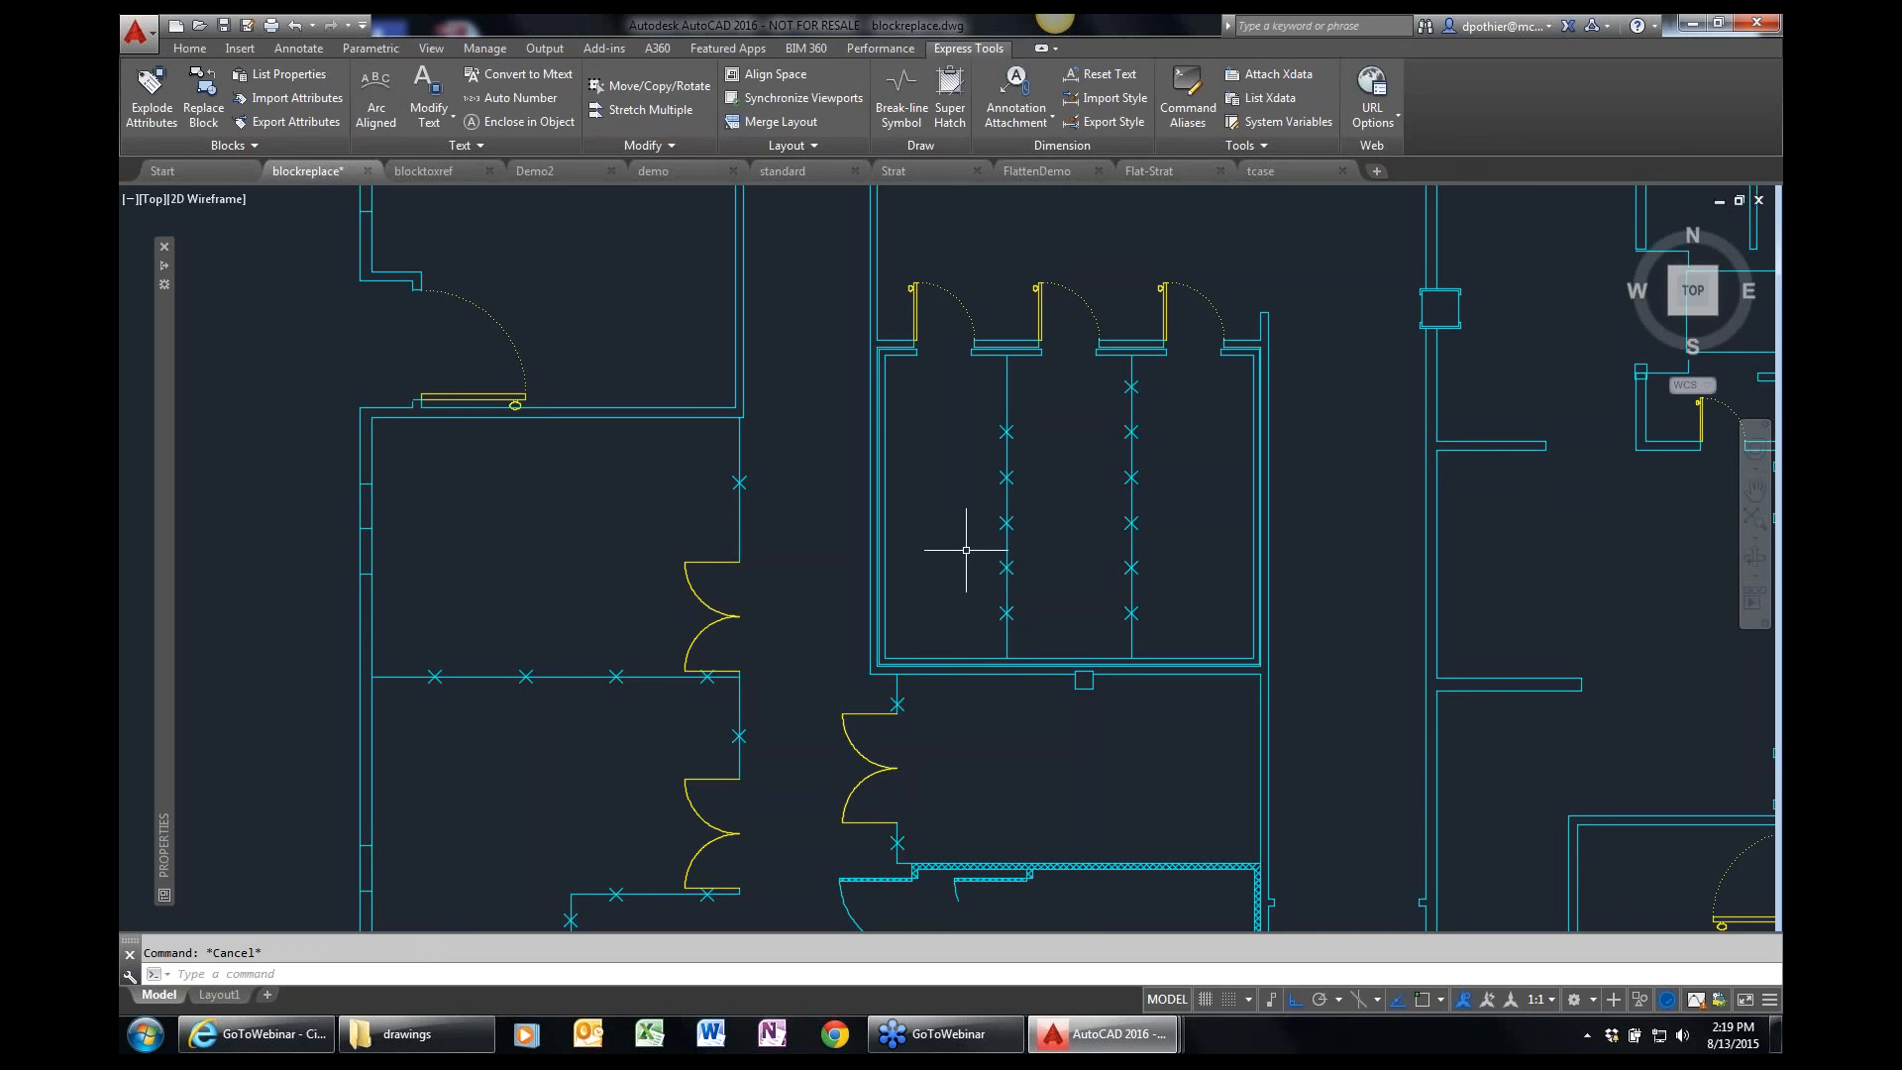
Switch to the blocktoxref drawing and bring the whole floor plan into view.
{"action": "left_click", "coordinate": [446, 173]}
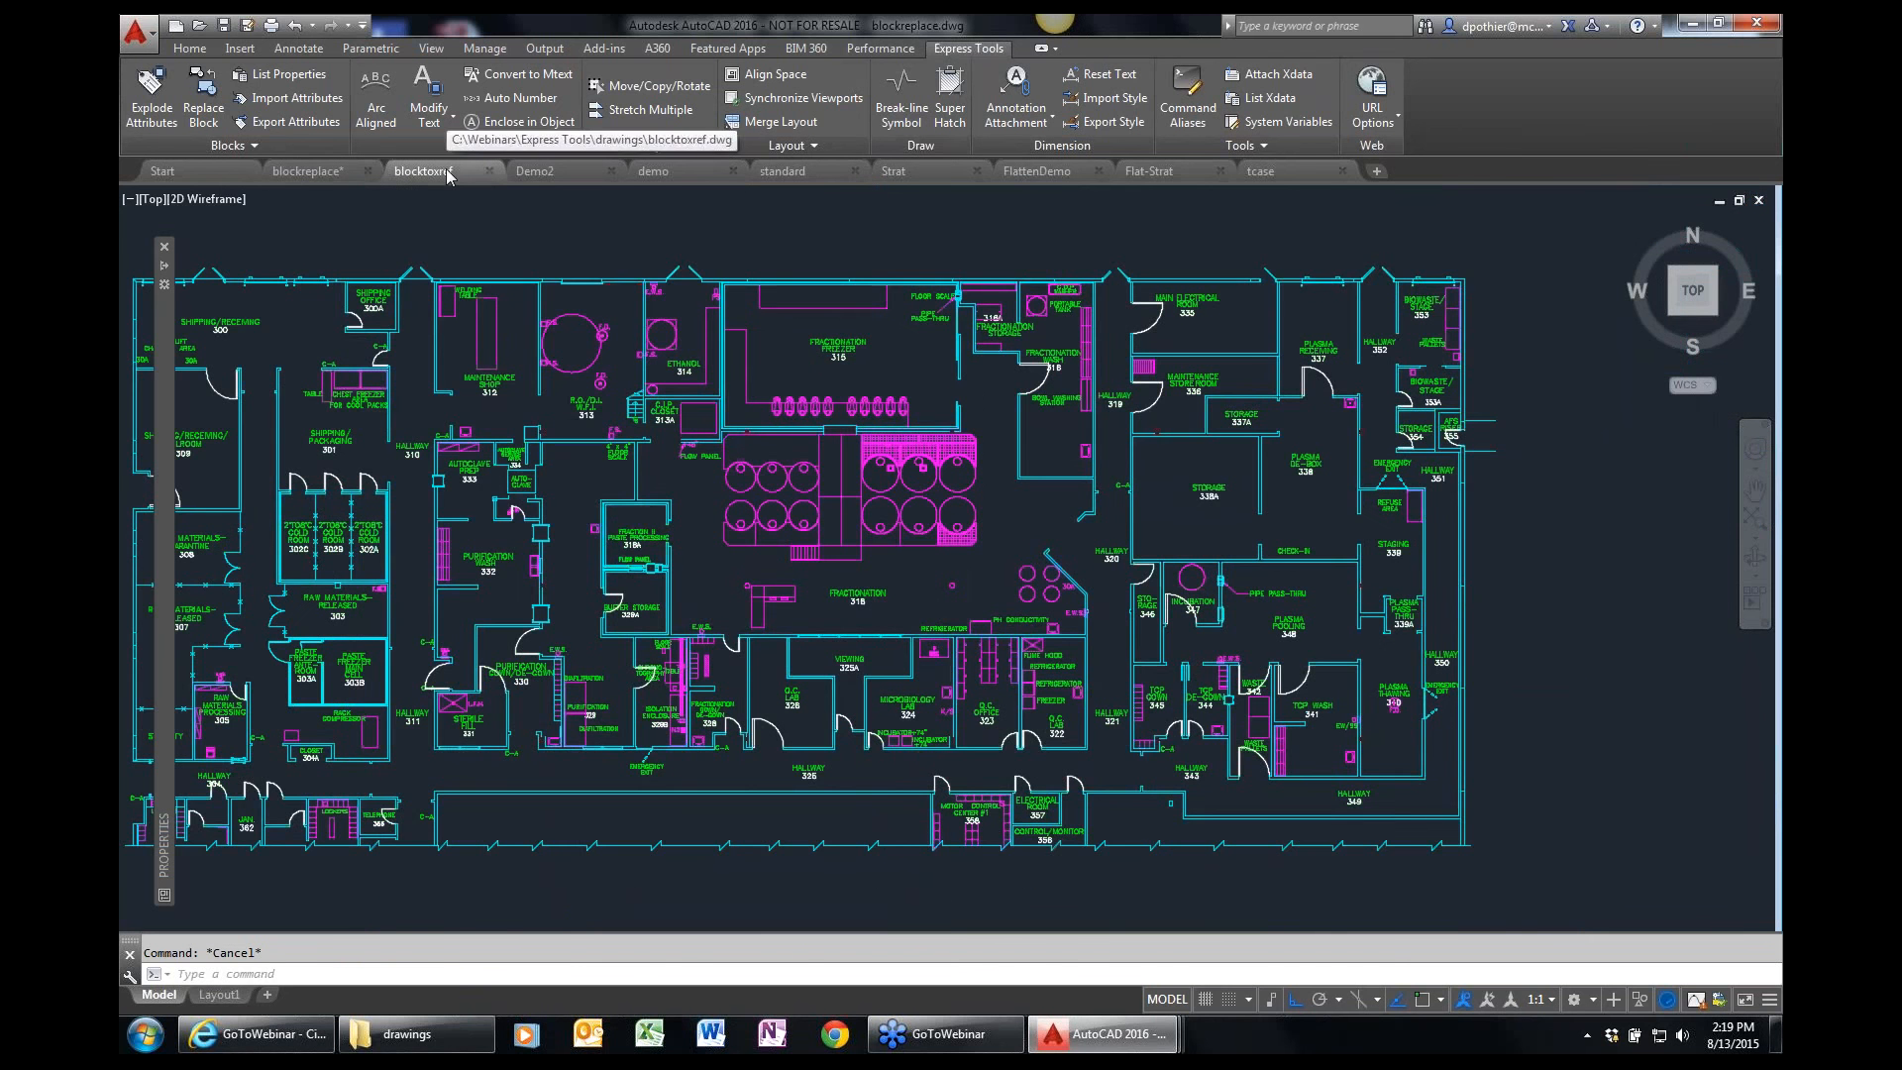
{"action": "type", "text": "p"}
{"action": "key", "text": "Return"}
{"action": "left_click_drag", "start_coordinate": [552, 543], "coordinate": [683, 549]}
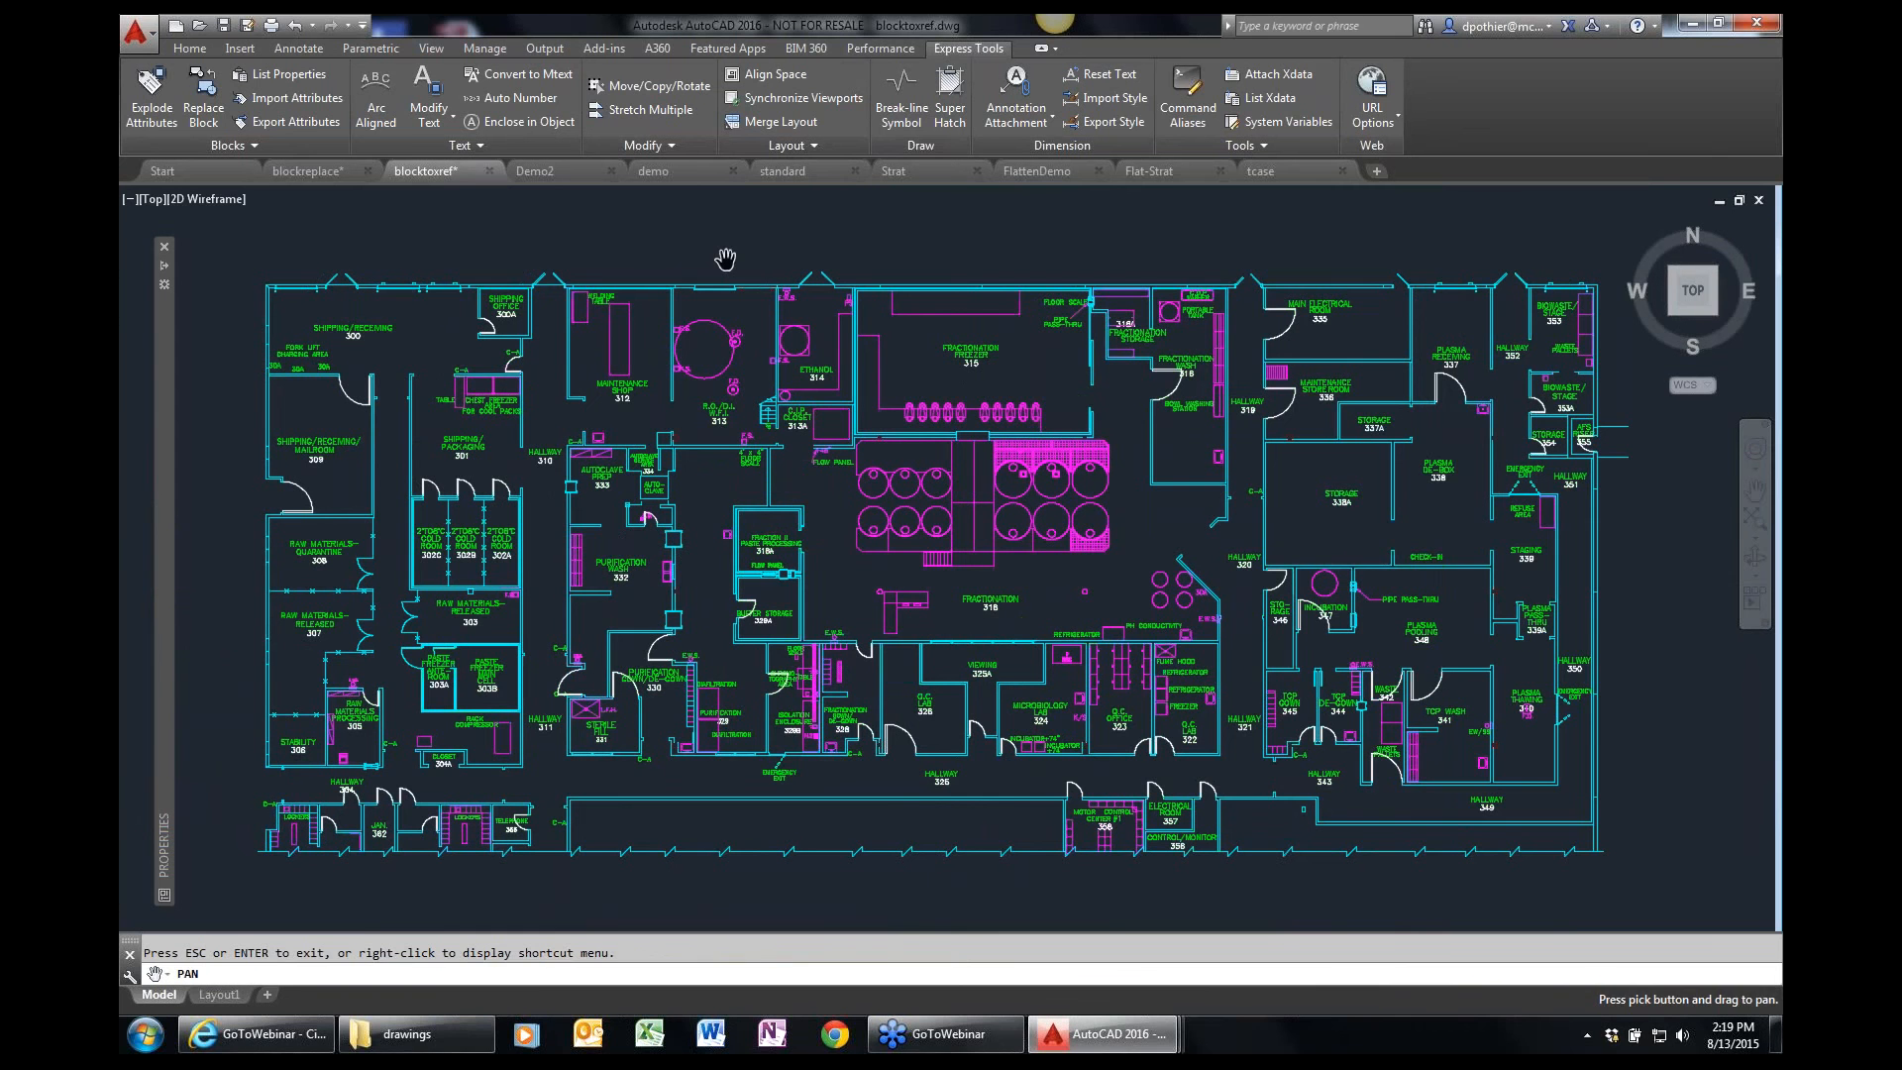
{"action": "key", "text": "Escape"}
Examine the properties of the block that forms the floor plan's walls and doors, then clear the selection.
{"action": "scroll", "coordinate": [726, 281], "scroll_direction": "up", "scroll_amount": 2}
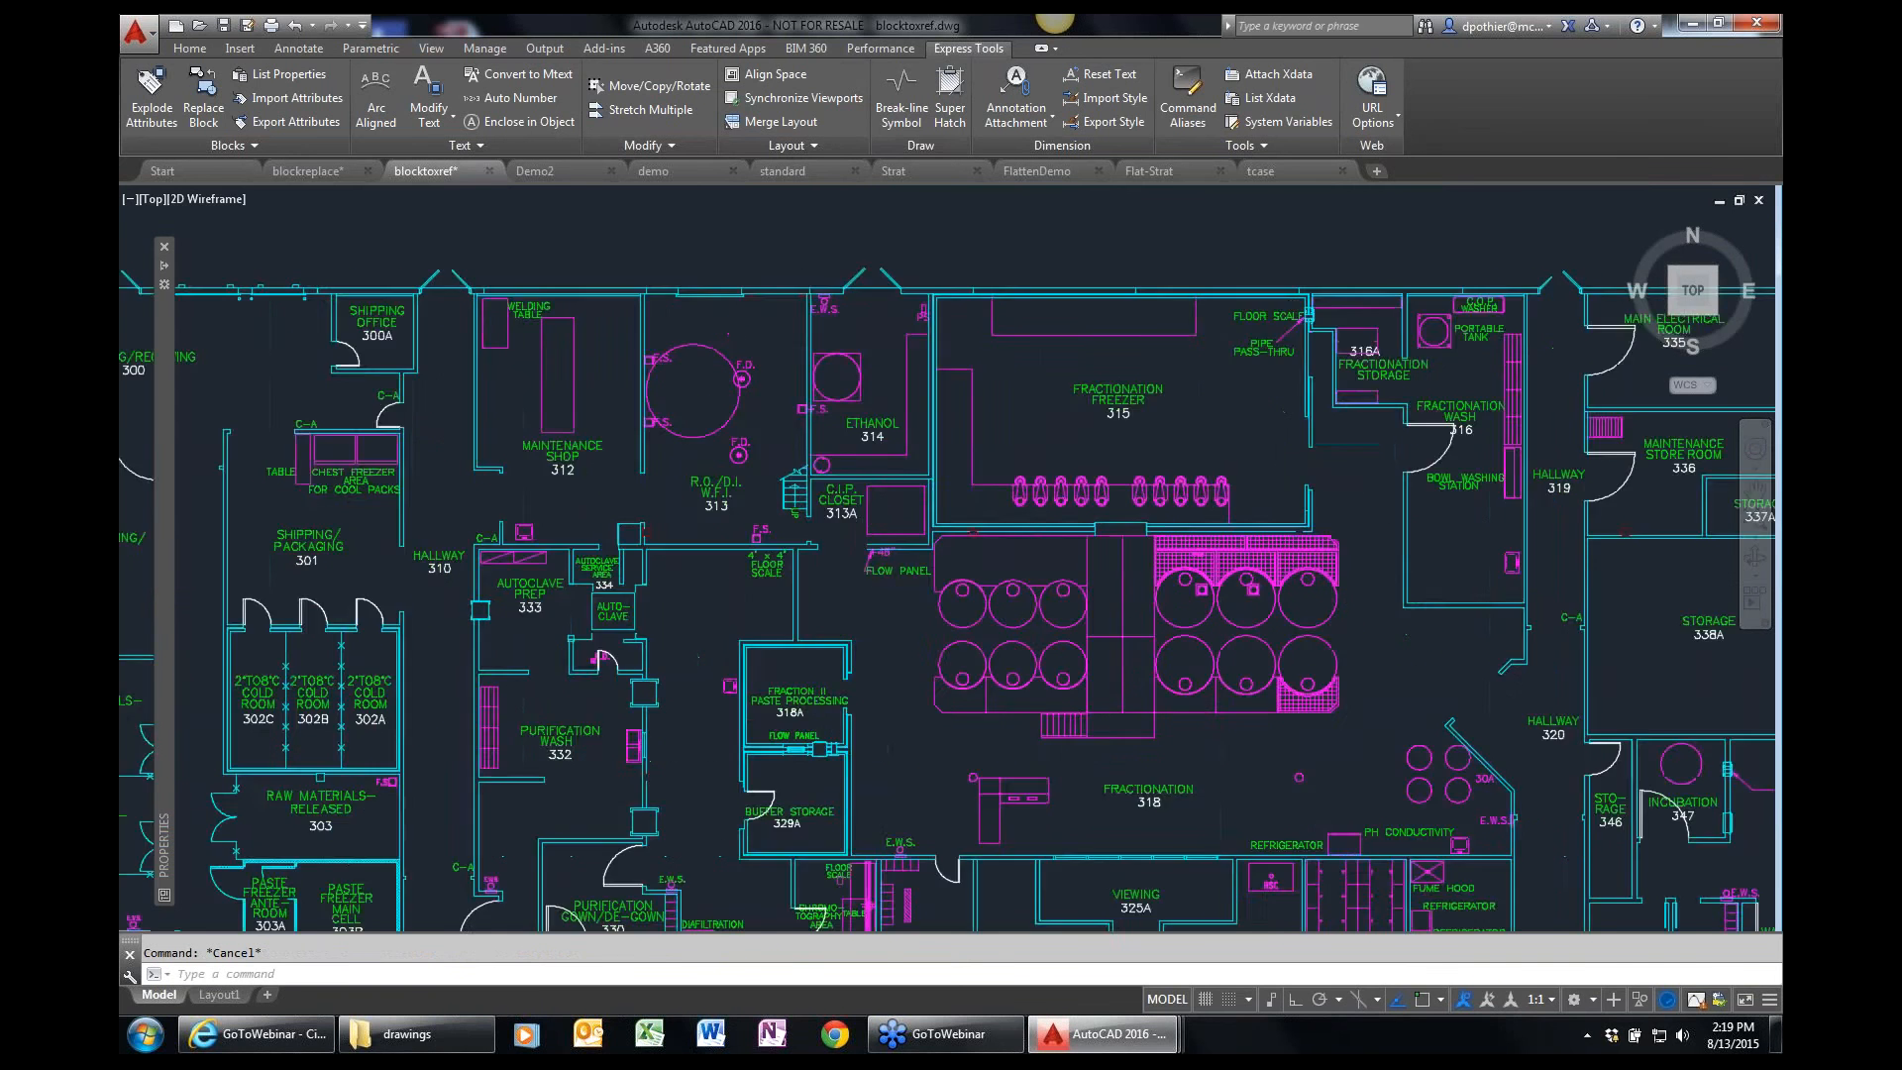
{"action": "scroll", "coordinate": [722, 279], "scroll_direction": "up", "scroll_amount": 2}
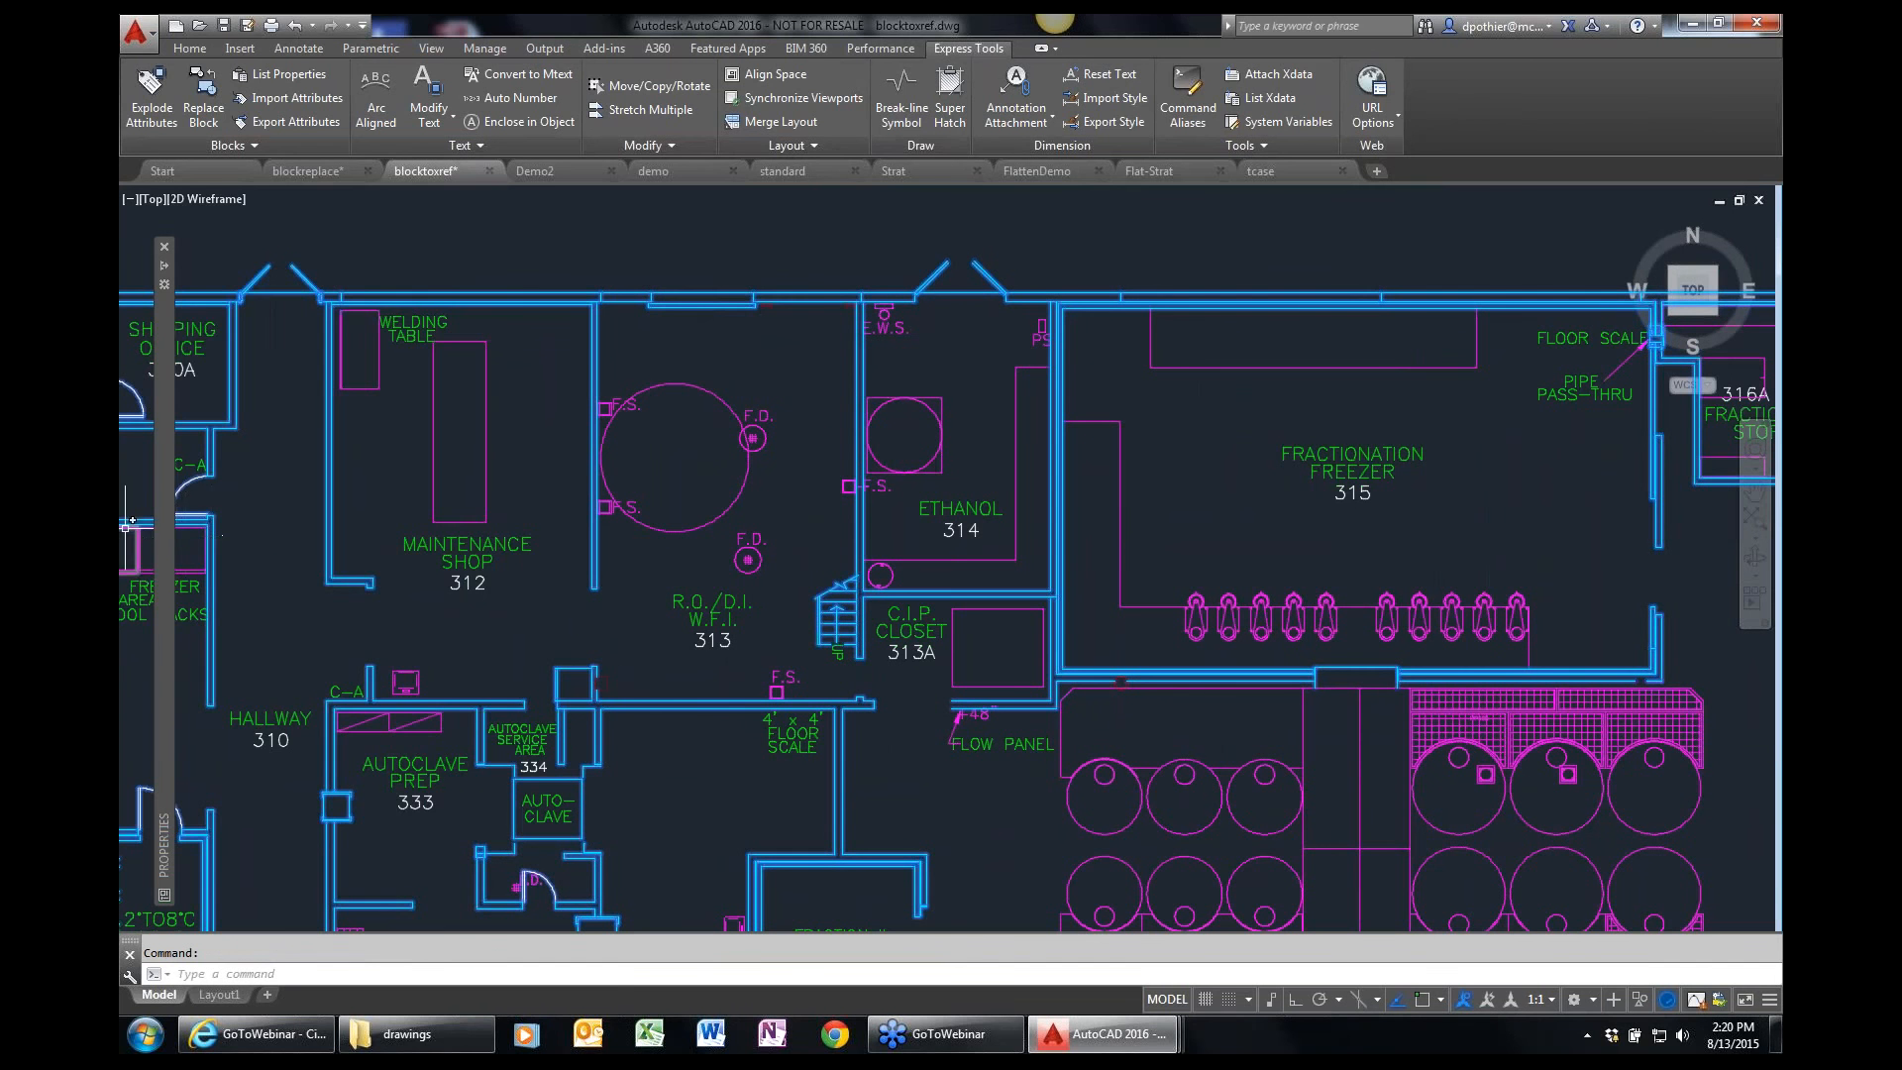
{"action": "mouse_move", "coordinate": [170, 531]}
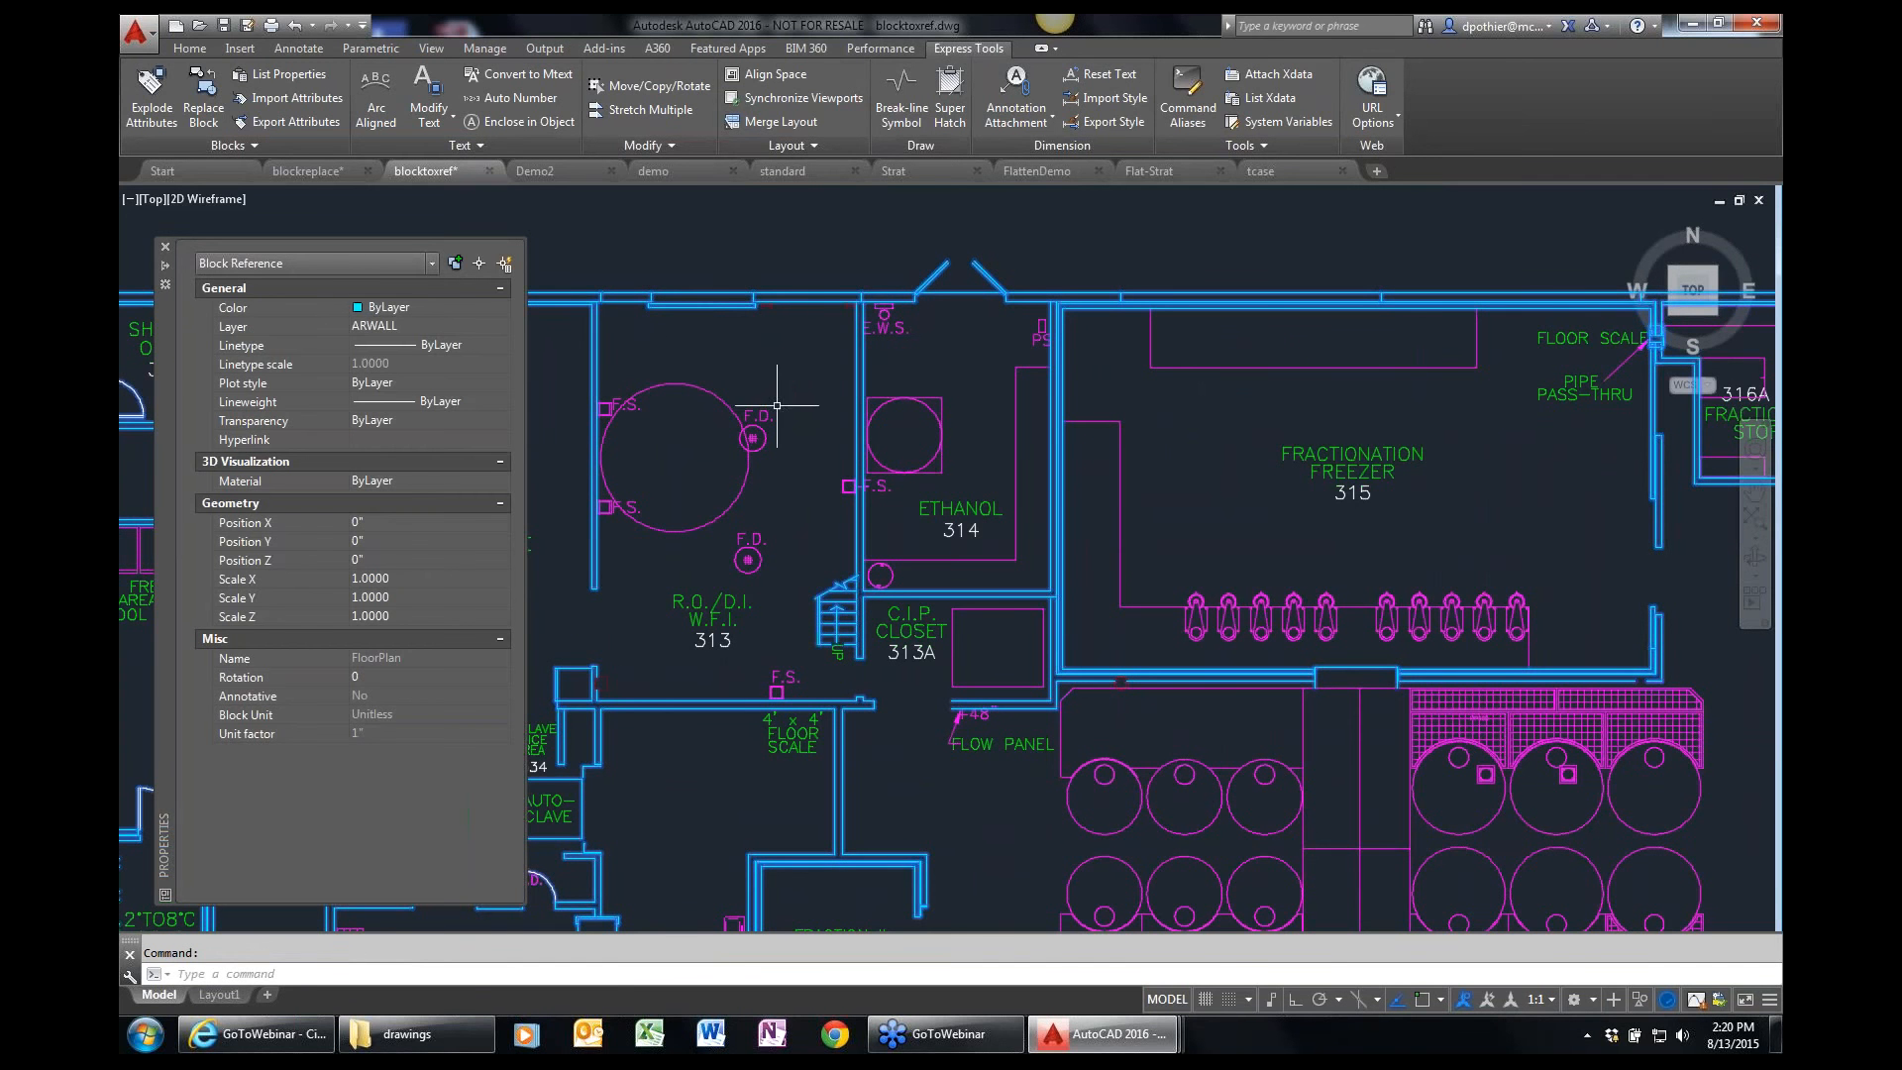
{"action": "key", "text": "Escape"}
{"action": "scroll", "coordinate": [776, 415], "scroll_direction": "down", "scroll_amount": 1}
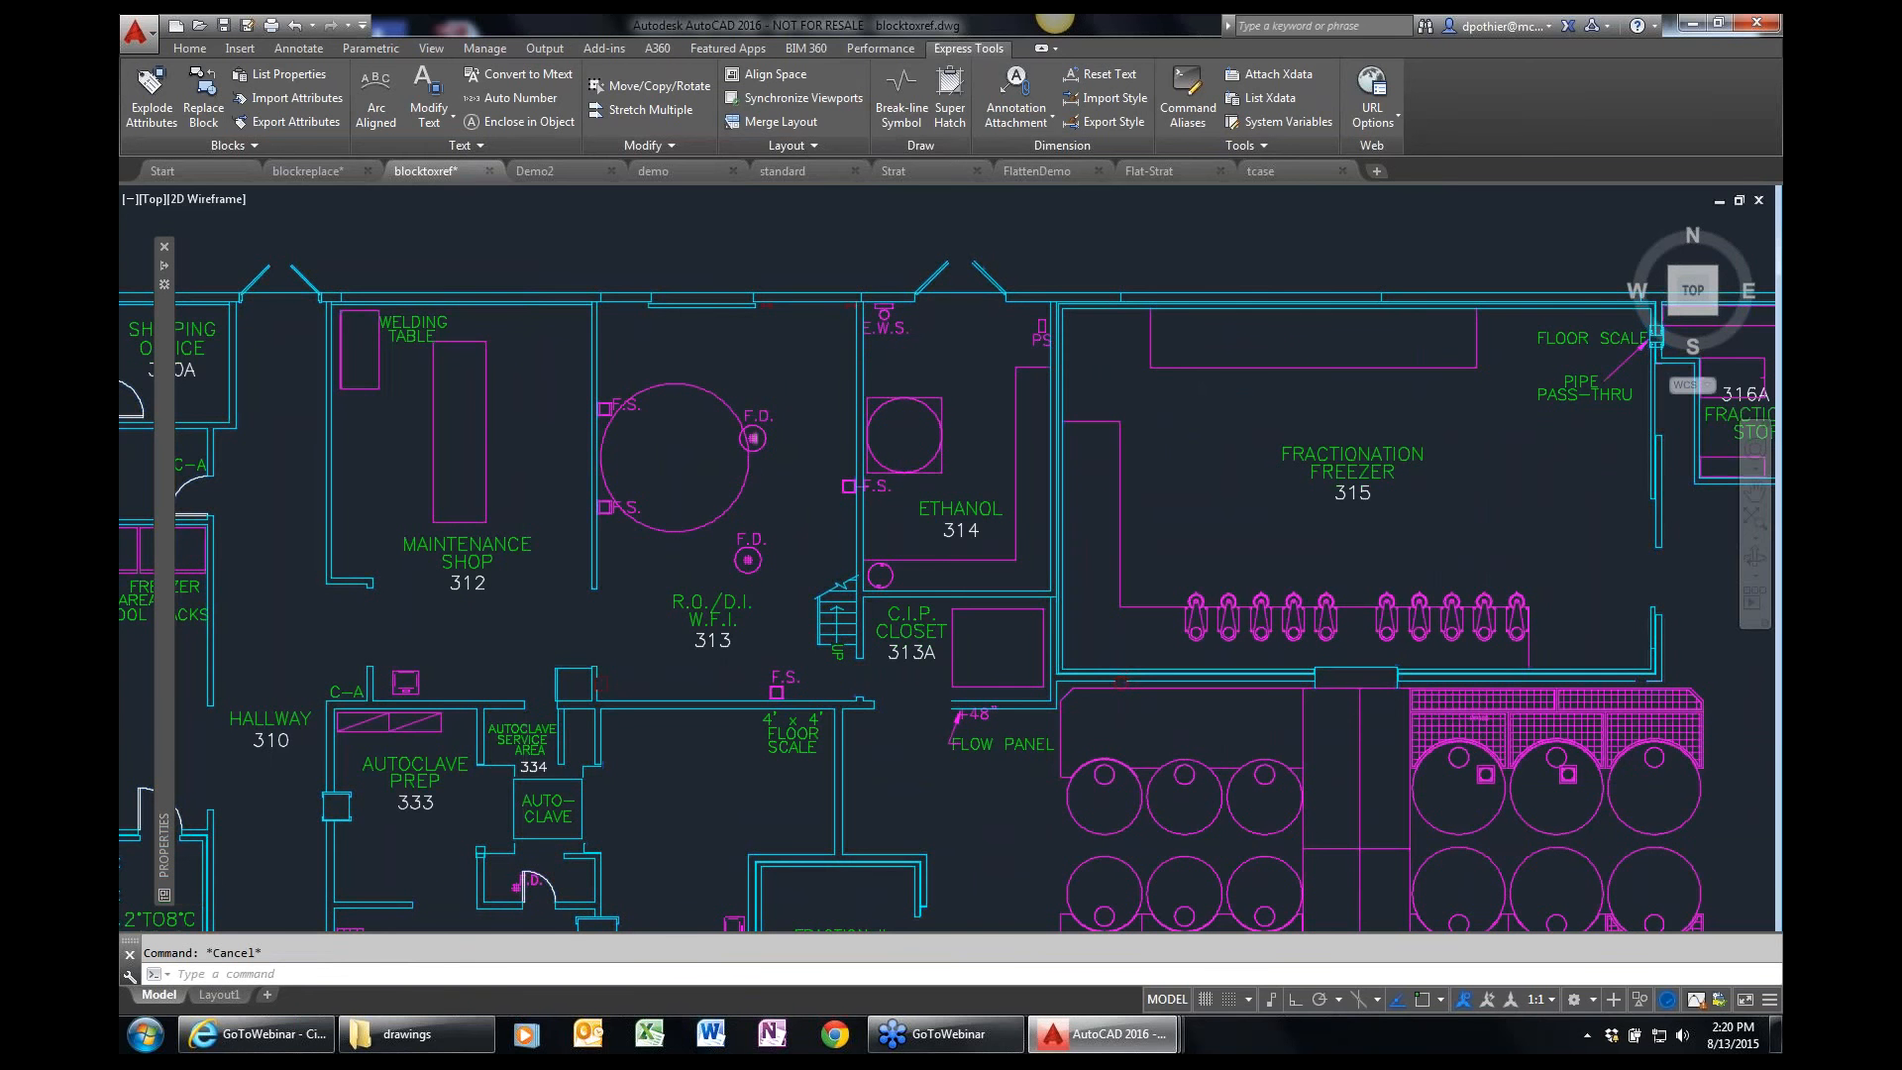
{"action": "scroll", "coordinate": [754, 432], "scroll_direction": "down", "scroll_amount": 2}
{"action": "scroll", "coordinate": [755, 433], "scroll_direction": "down", "scroll_amount": 2}
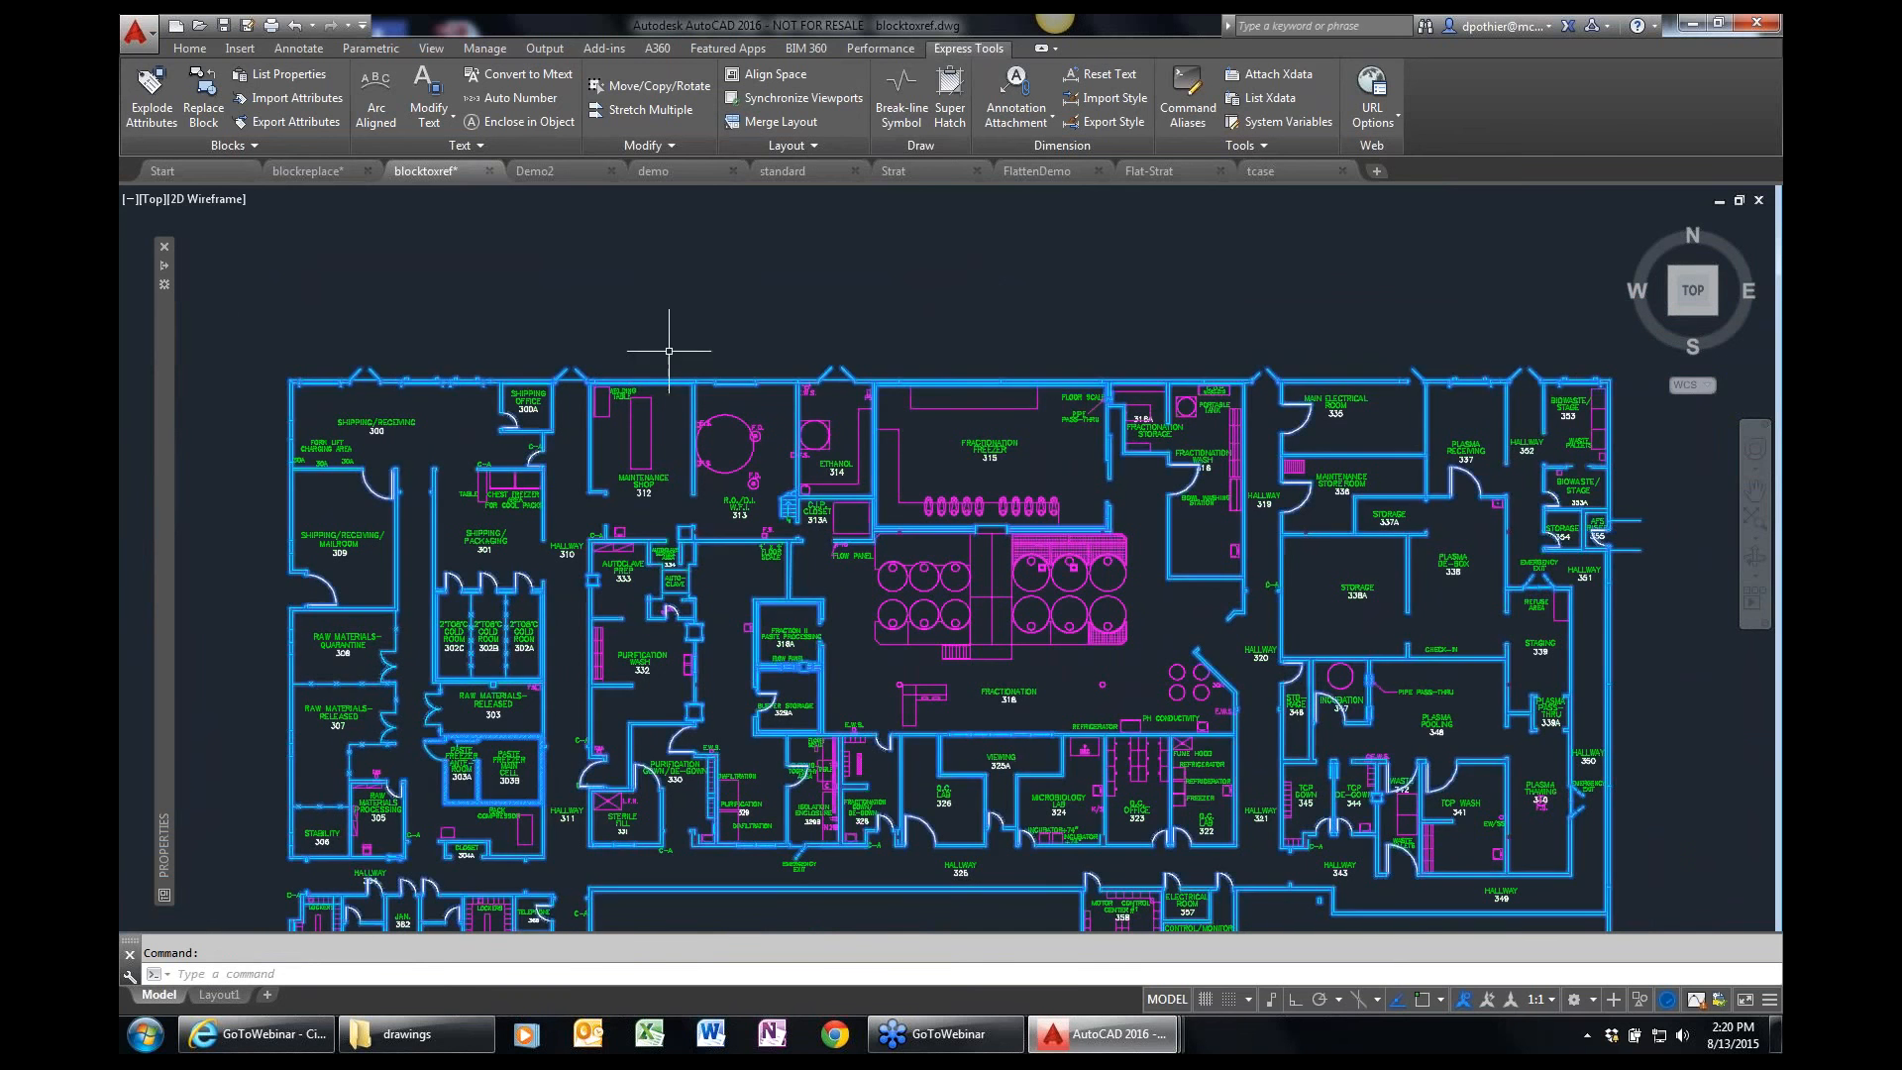
{"action": "key", "text": "Escape"}
Start converting a block to an xref and pick the floor plan walls in the drawing as the block to replace.
{"action": "type", "text": "p"}
{"action": "key", "text": "Return"}
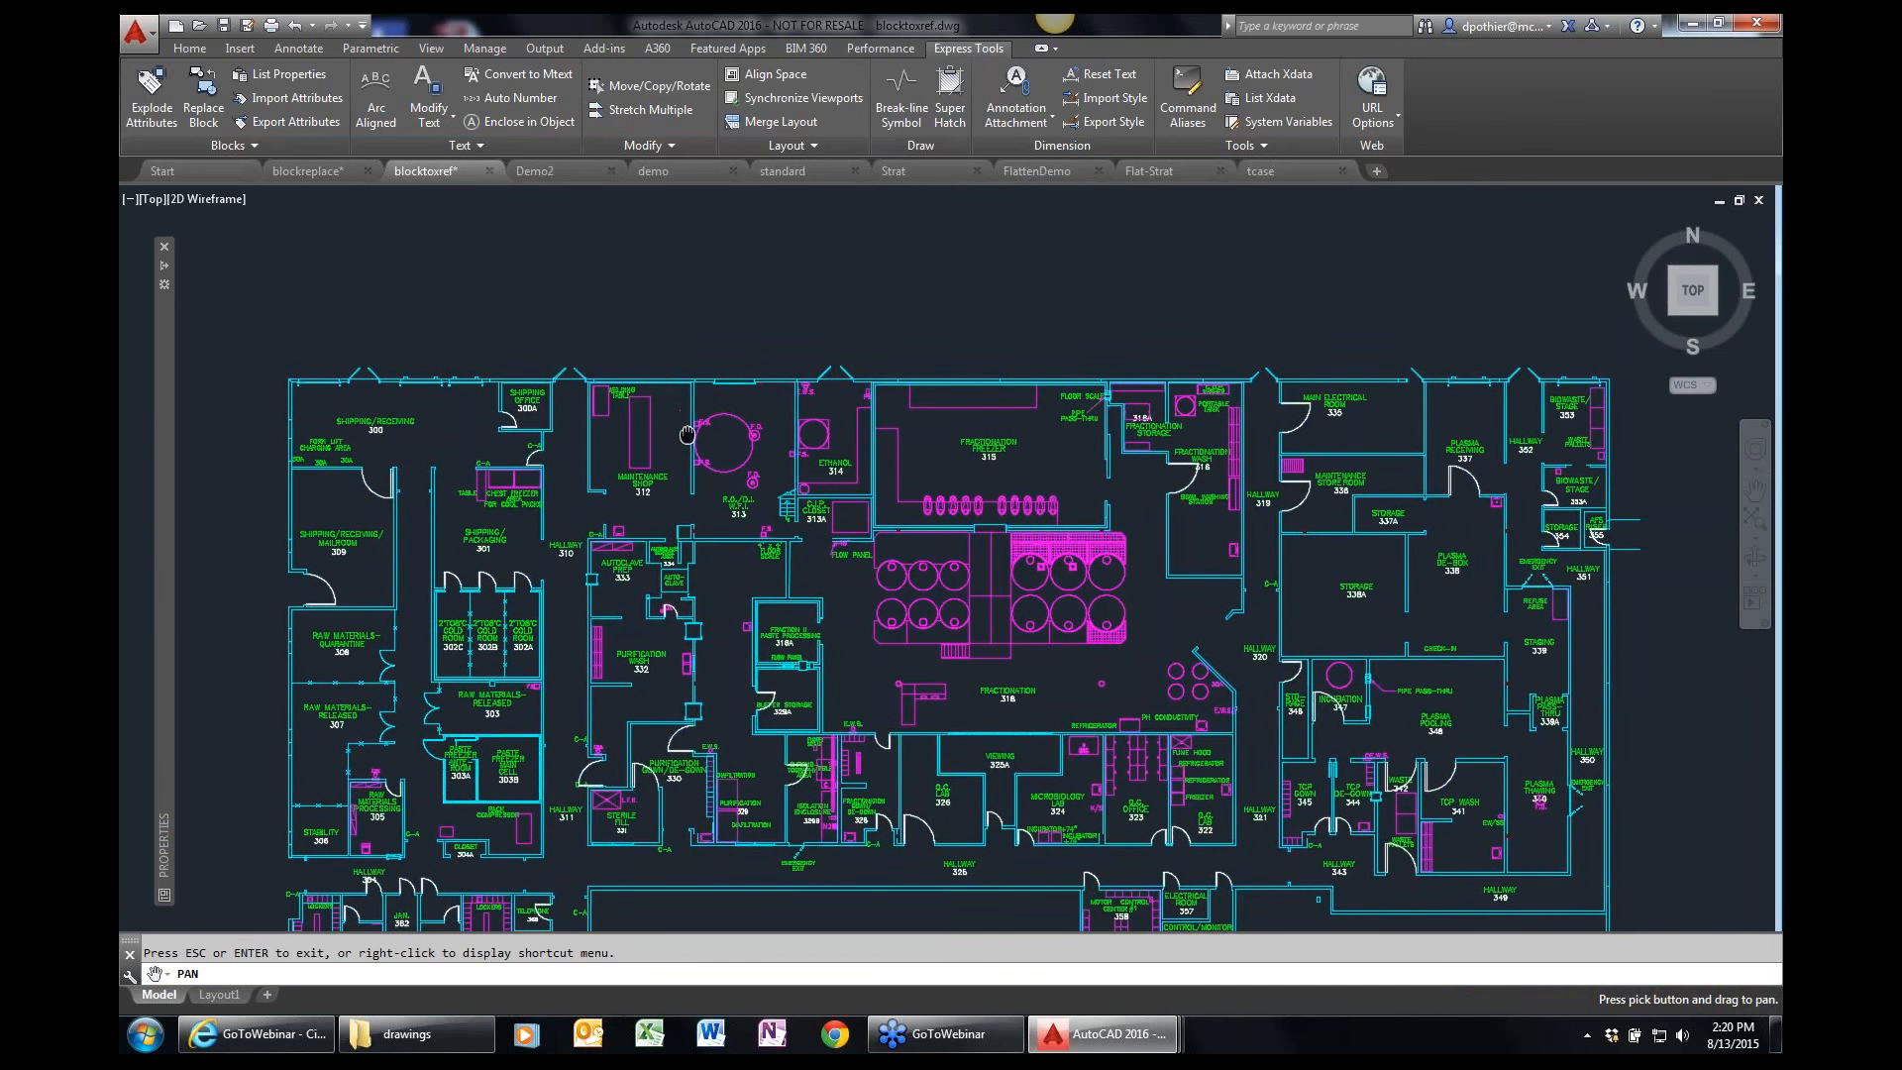
{"action": "left_click_drag", "start_coordinate": [687, 434], "coordinate": [696, 363]}
{"action": "key", "text": "Escape"}
{"action": "key", "text": "ctrl+1"}
{"action": "key", "text": "Escape"}
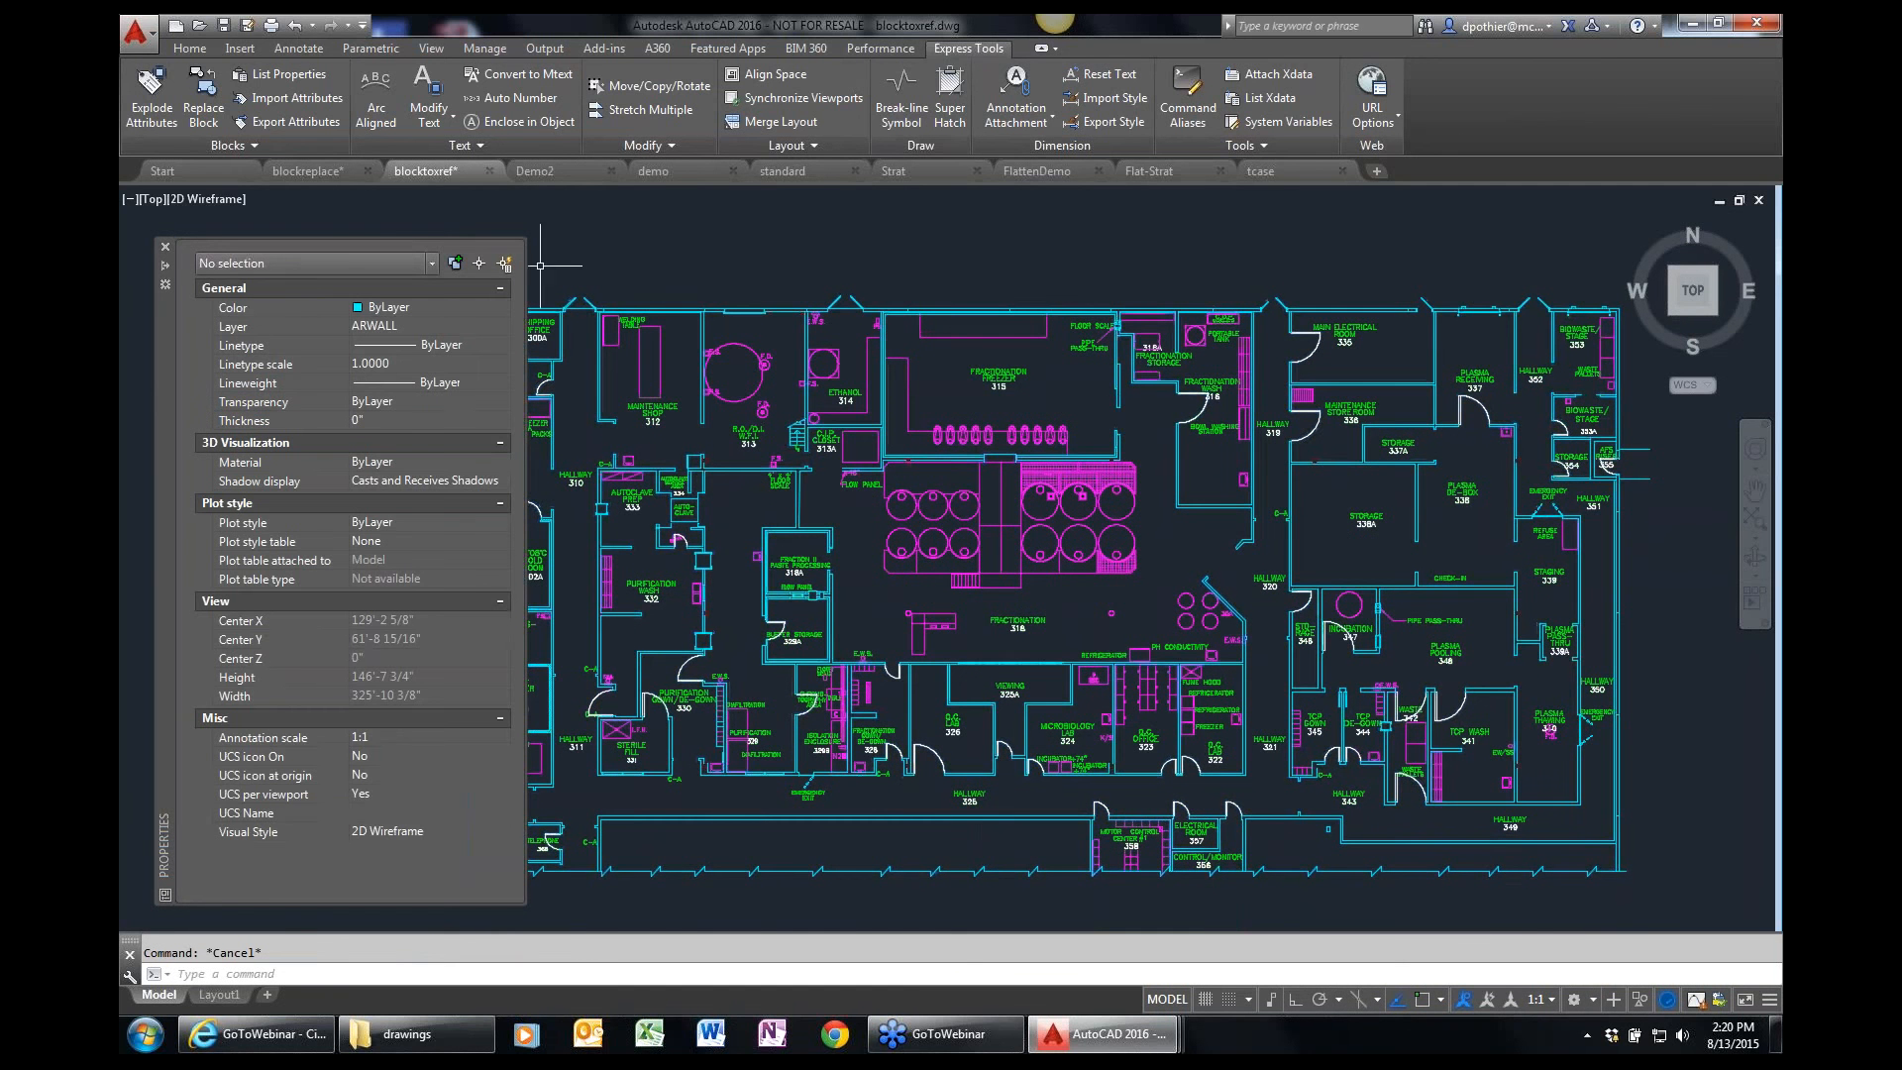
{"action": "left_click", "coordinate": [233, 146]}
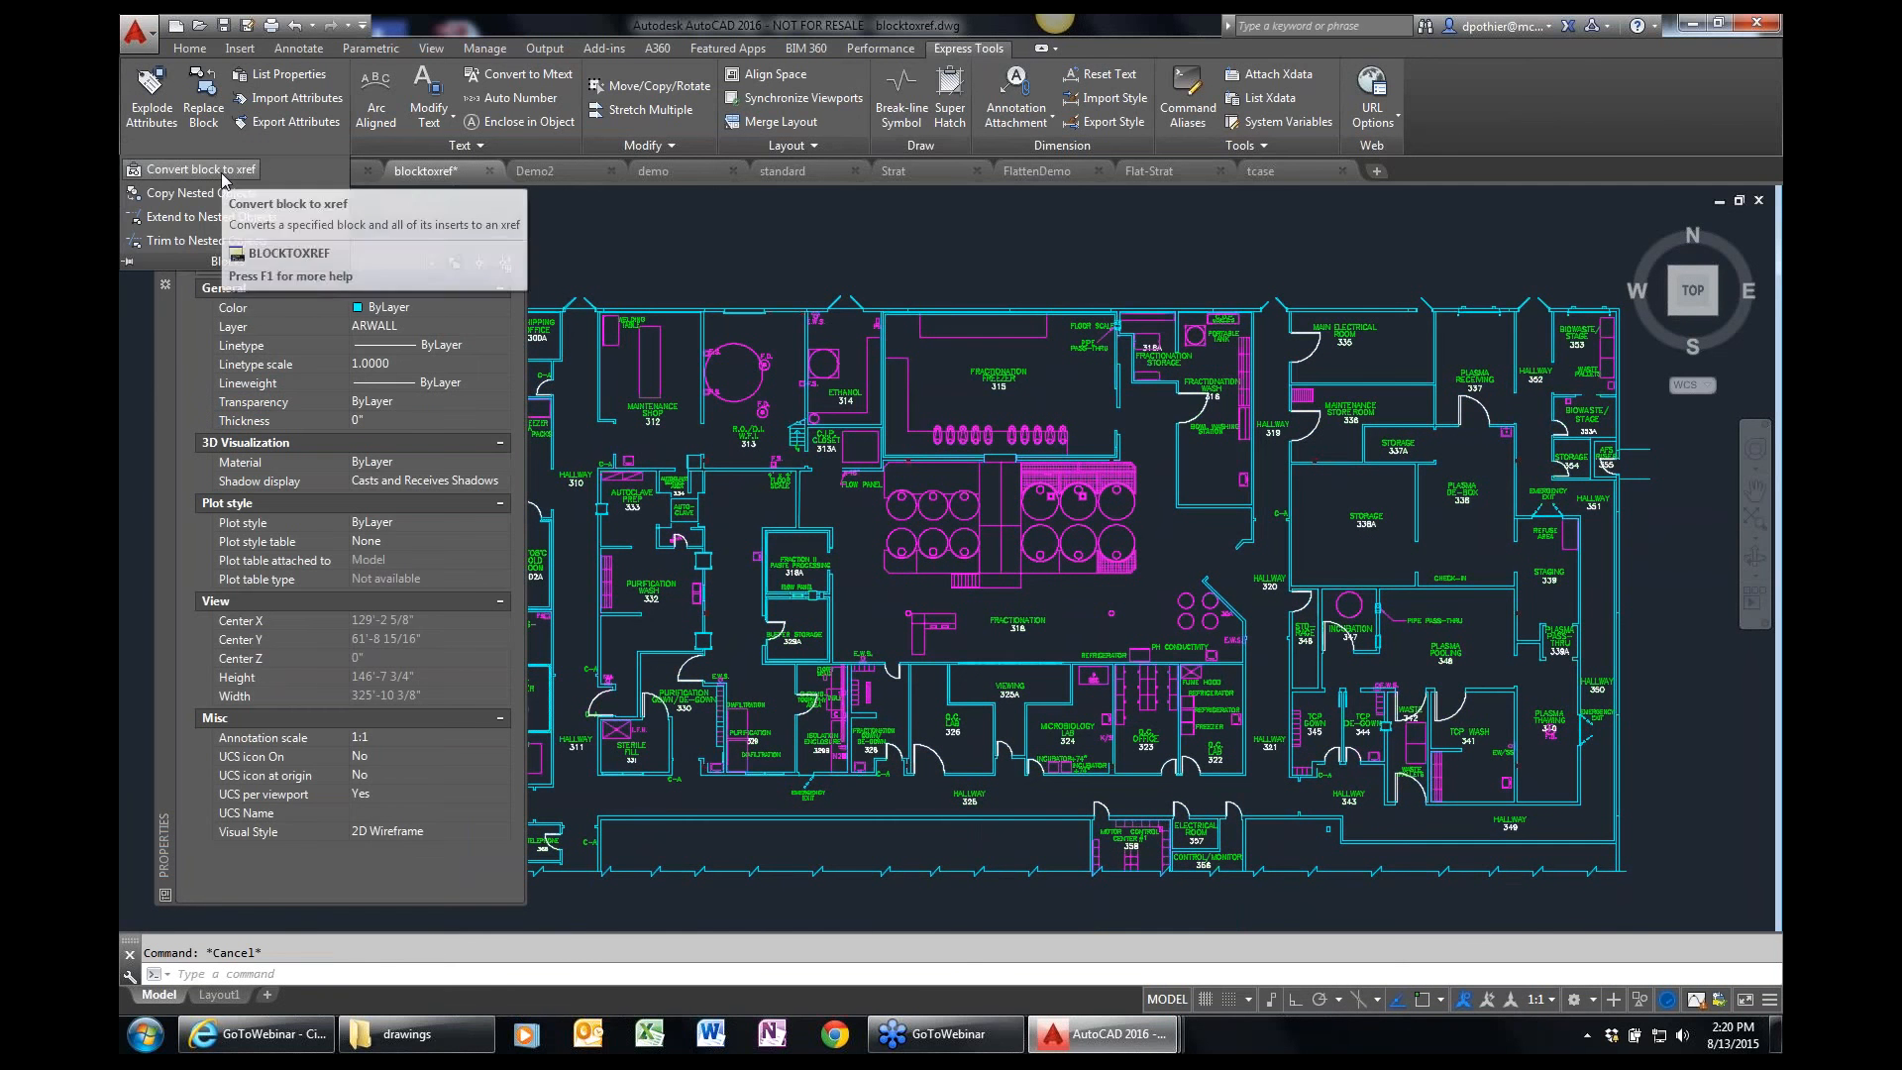
{"action": "left_click", "coordinate": [222, 172]}
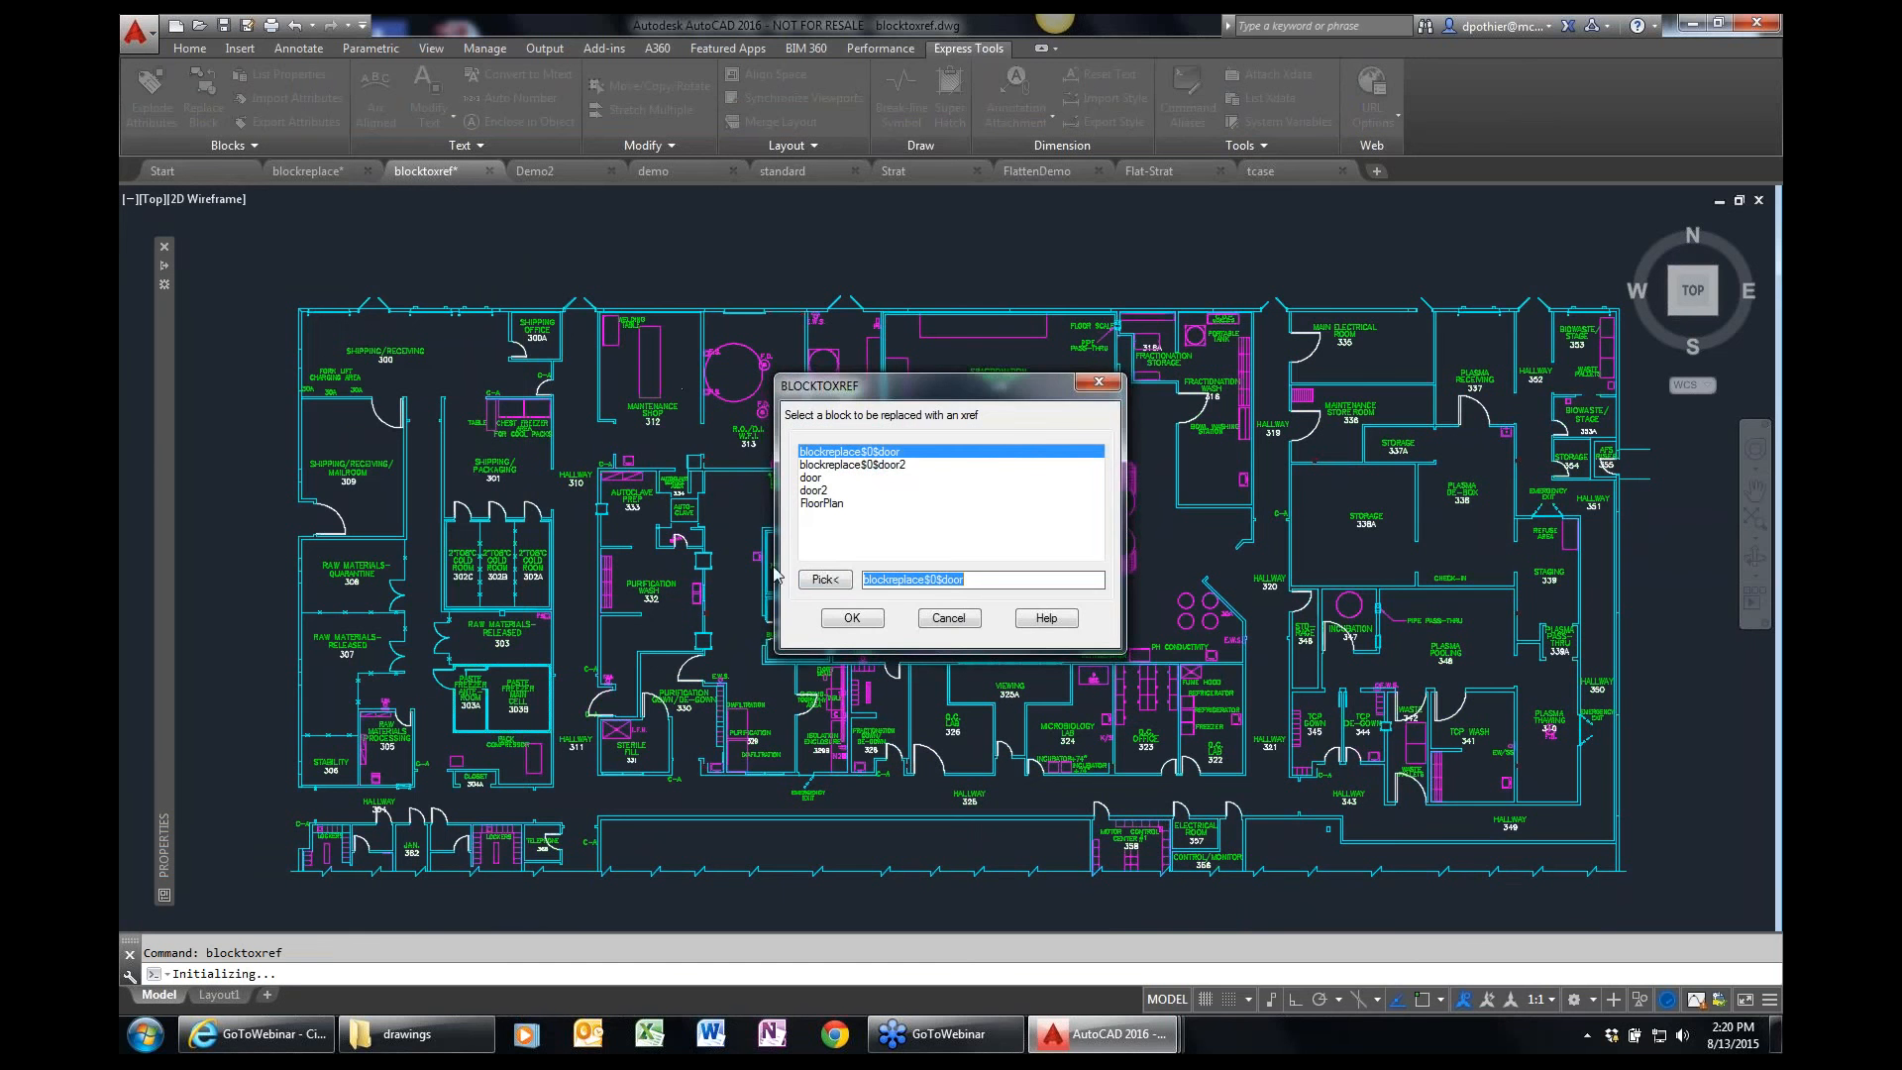
{"action": "left_click", "coordinate": [825, 579]}
{"action": "left_click", "coordinate": [773, 308]}
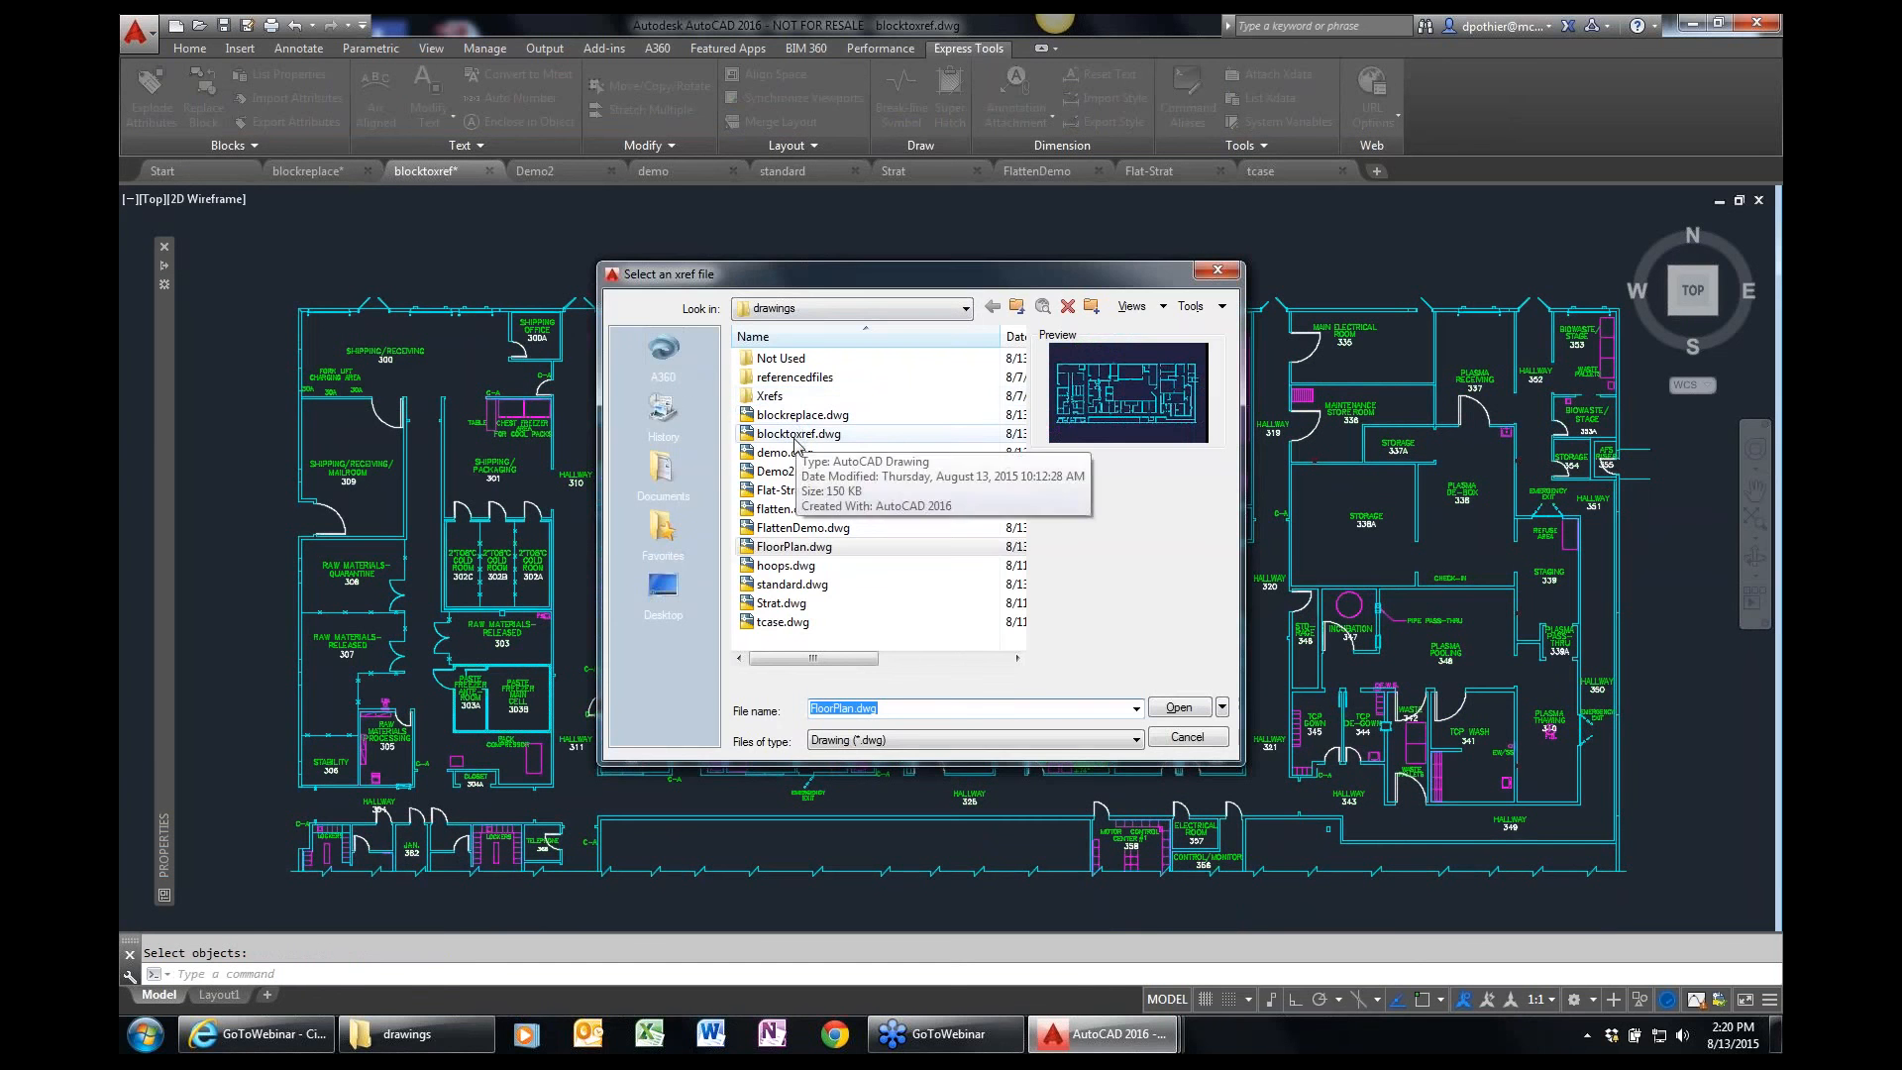
Use FloorPlan.dwg as the replacement xref file and accept purging unreferenced items.
{"action": "left_click", "coordinate": [798, 436]}
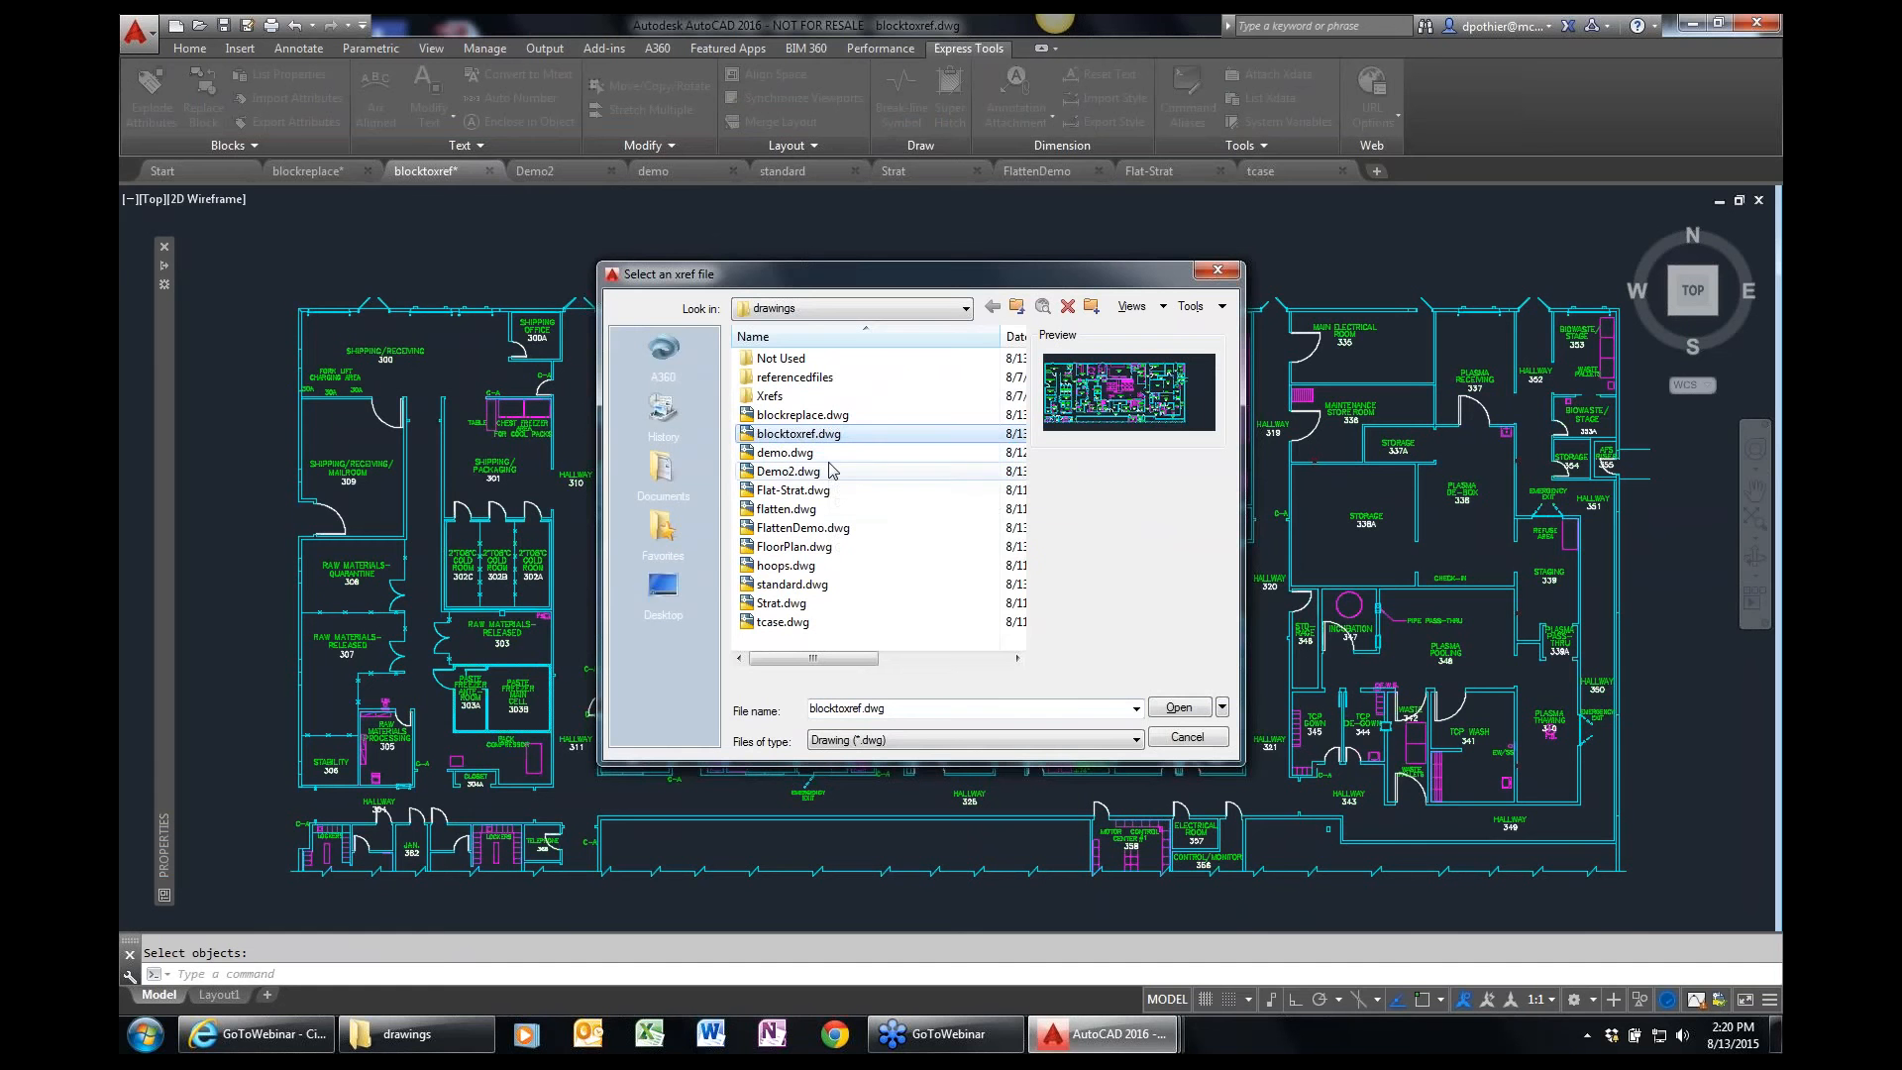
{"action": "left_click", "coordinate": [807, 546]}
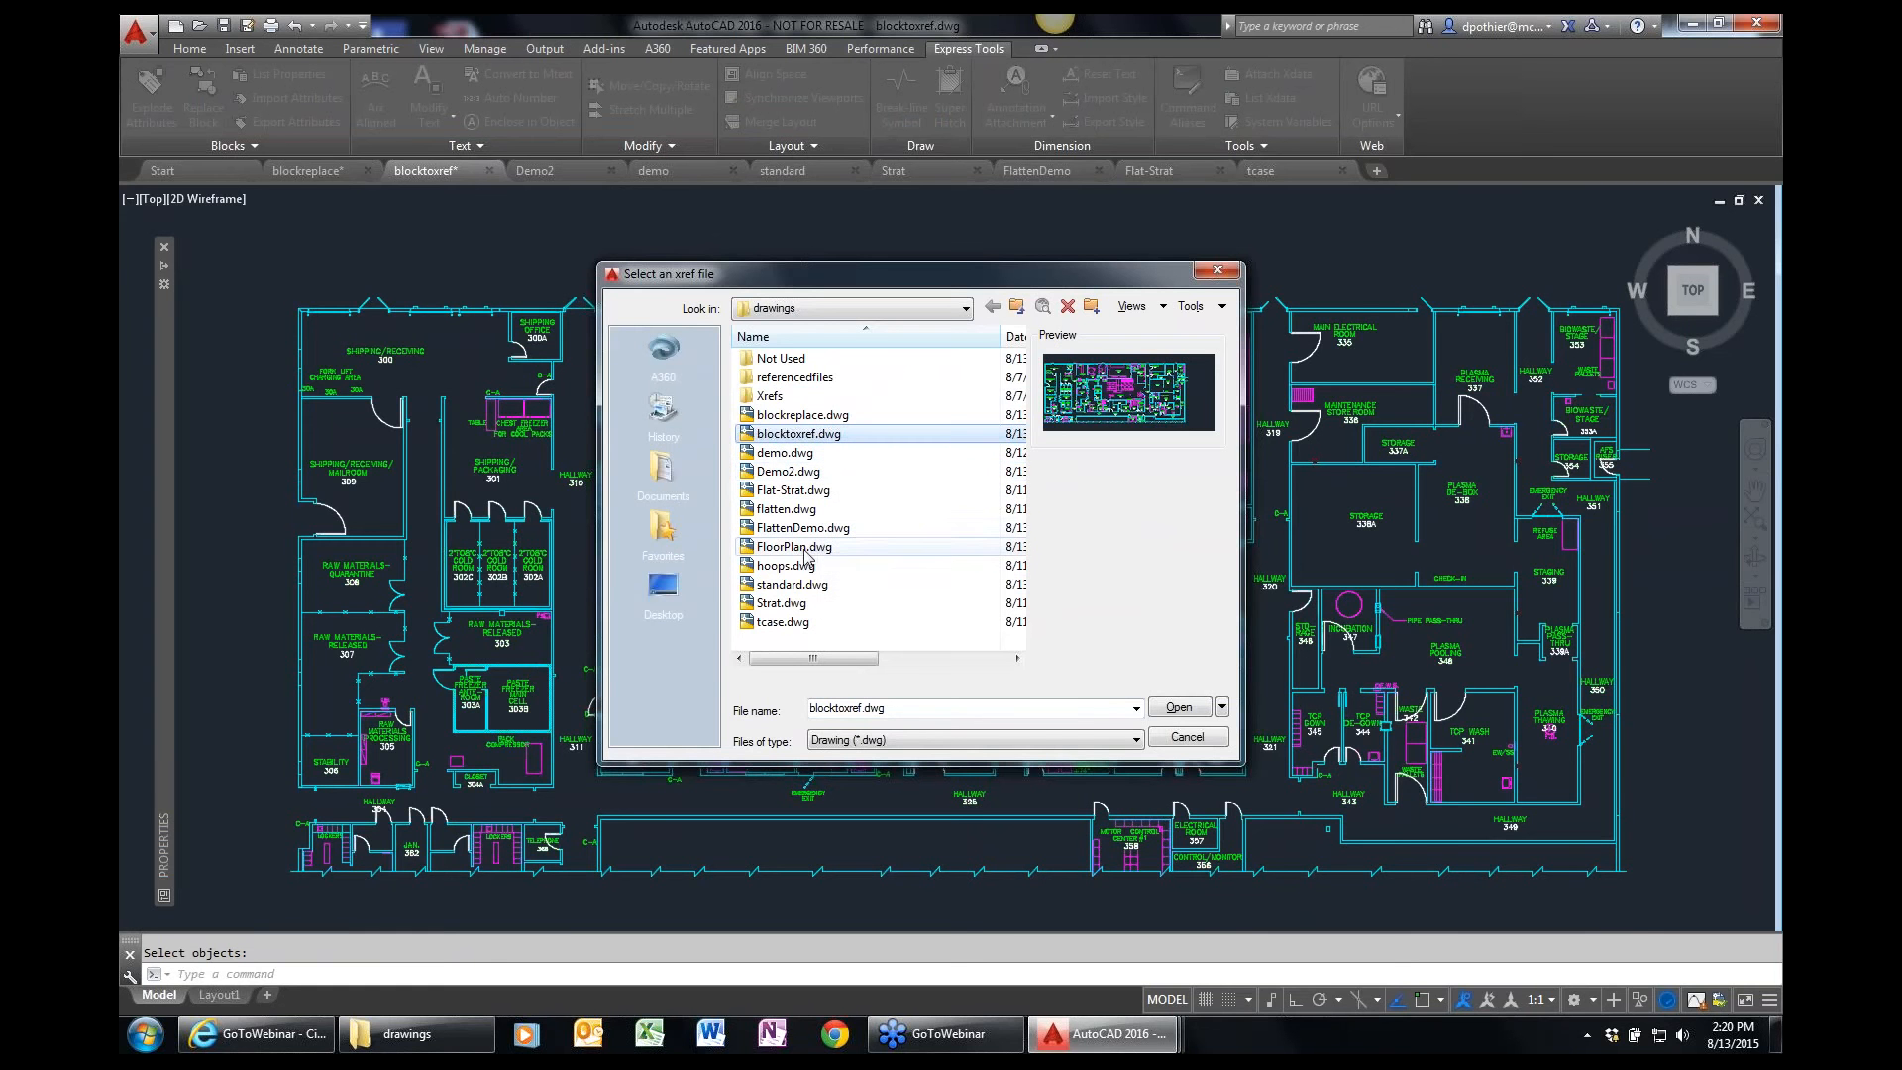
{"action": "left_click", "coordinate": [1185, 713]}
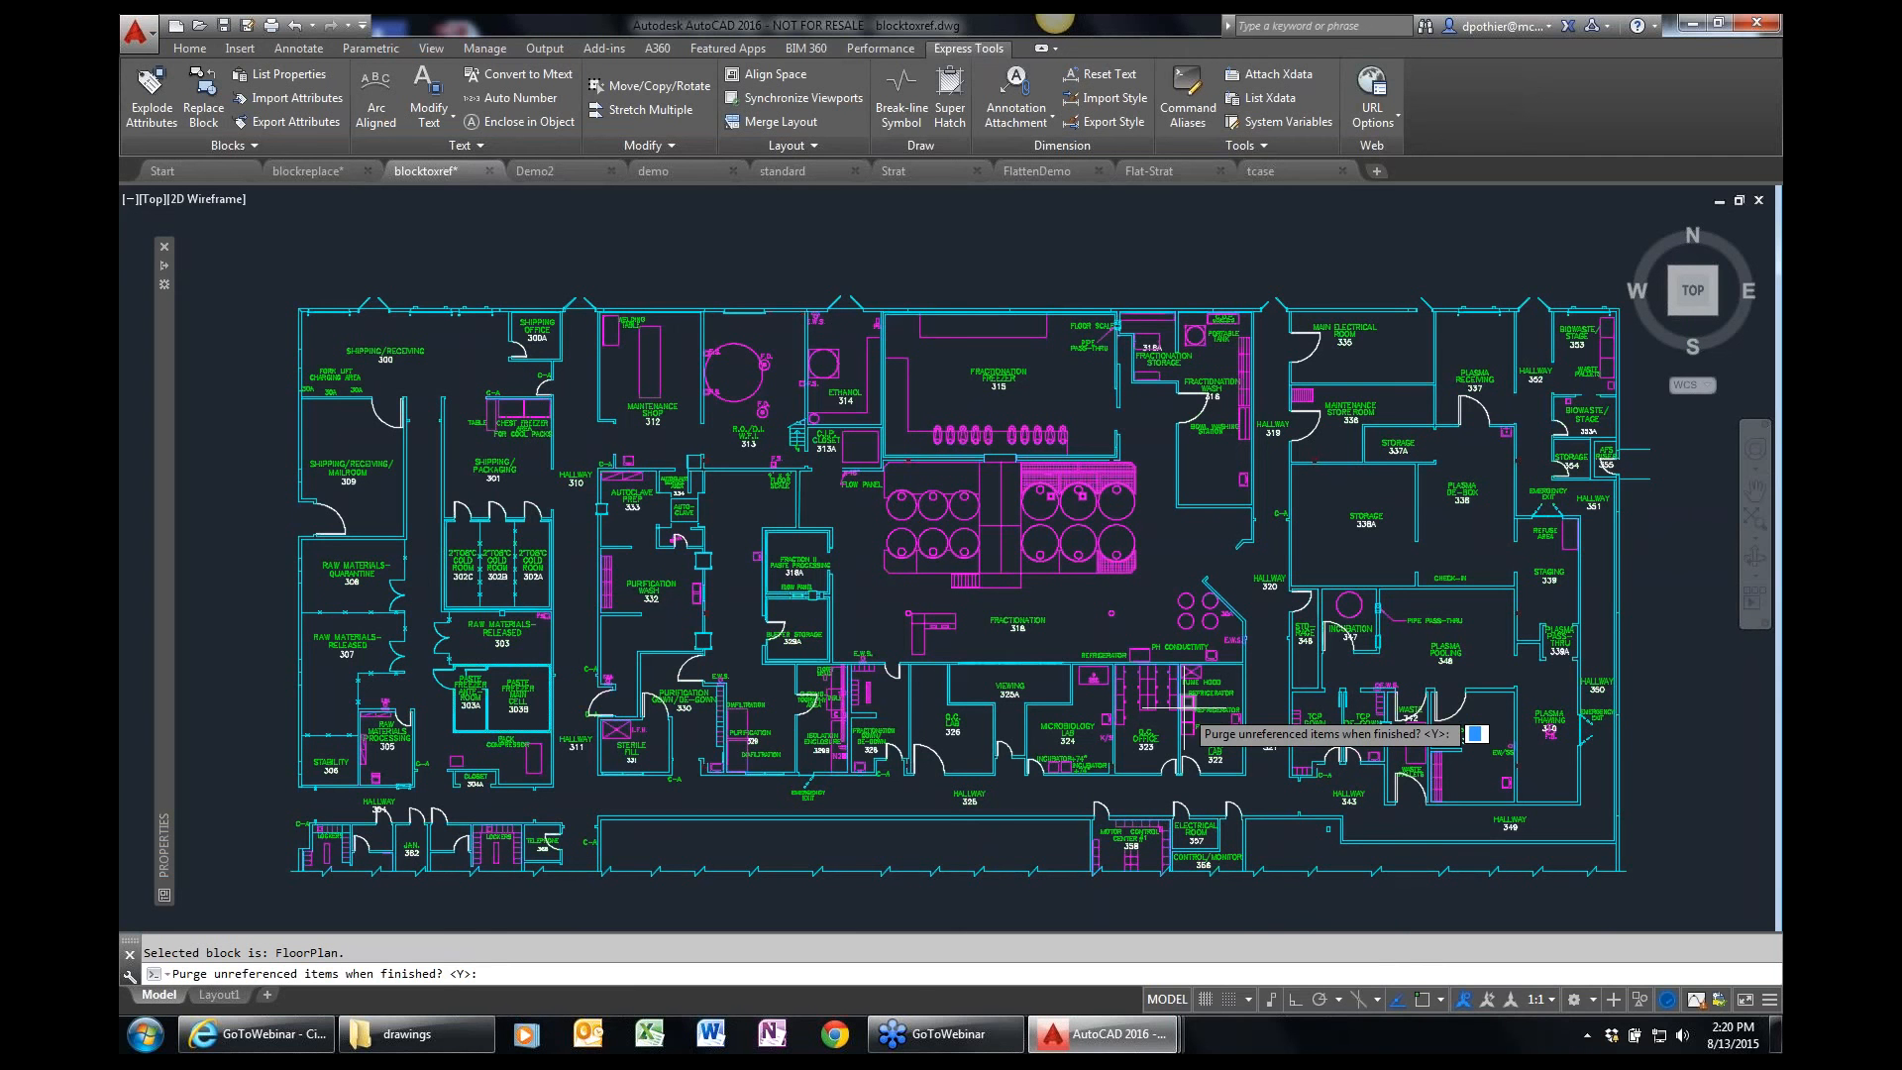
{"action": "key", "text": "Return"}
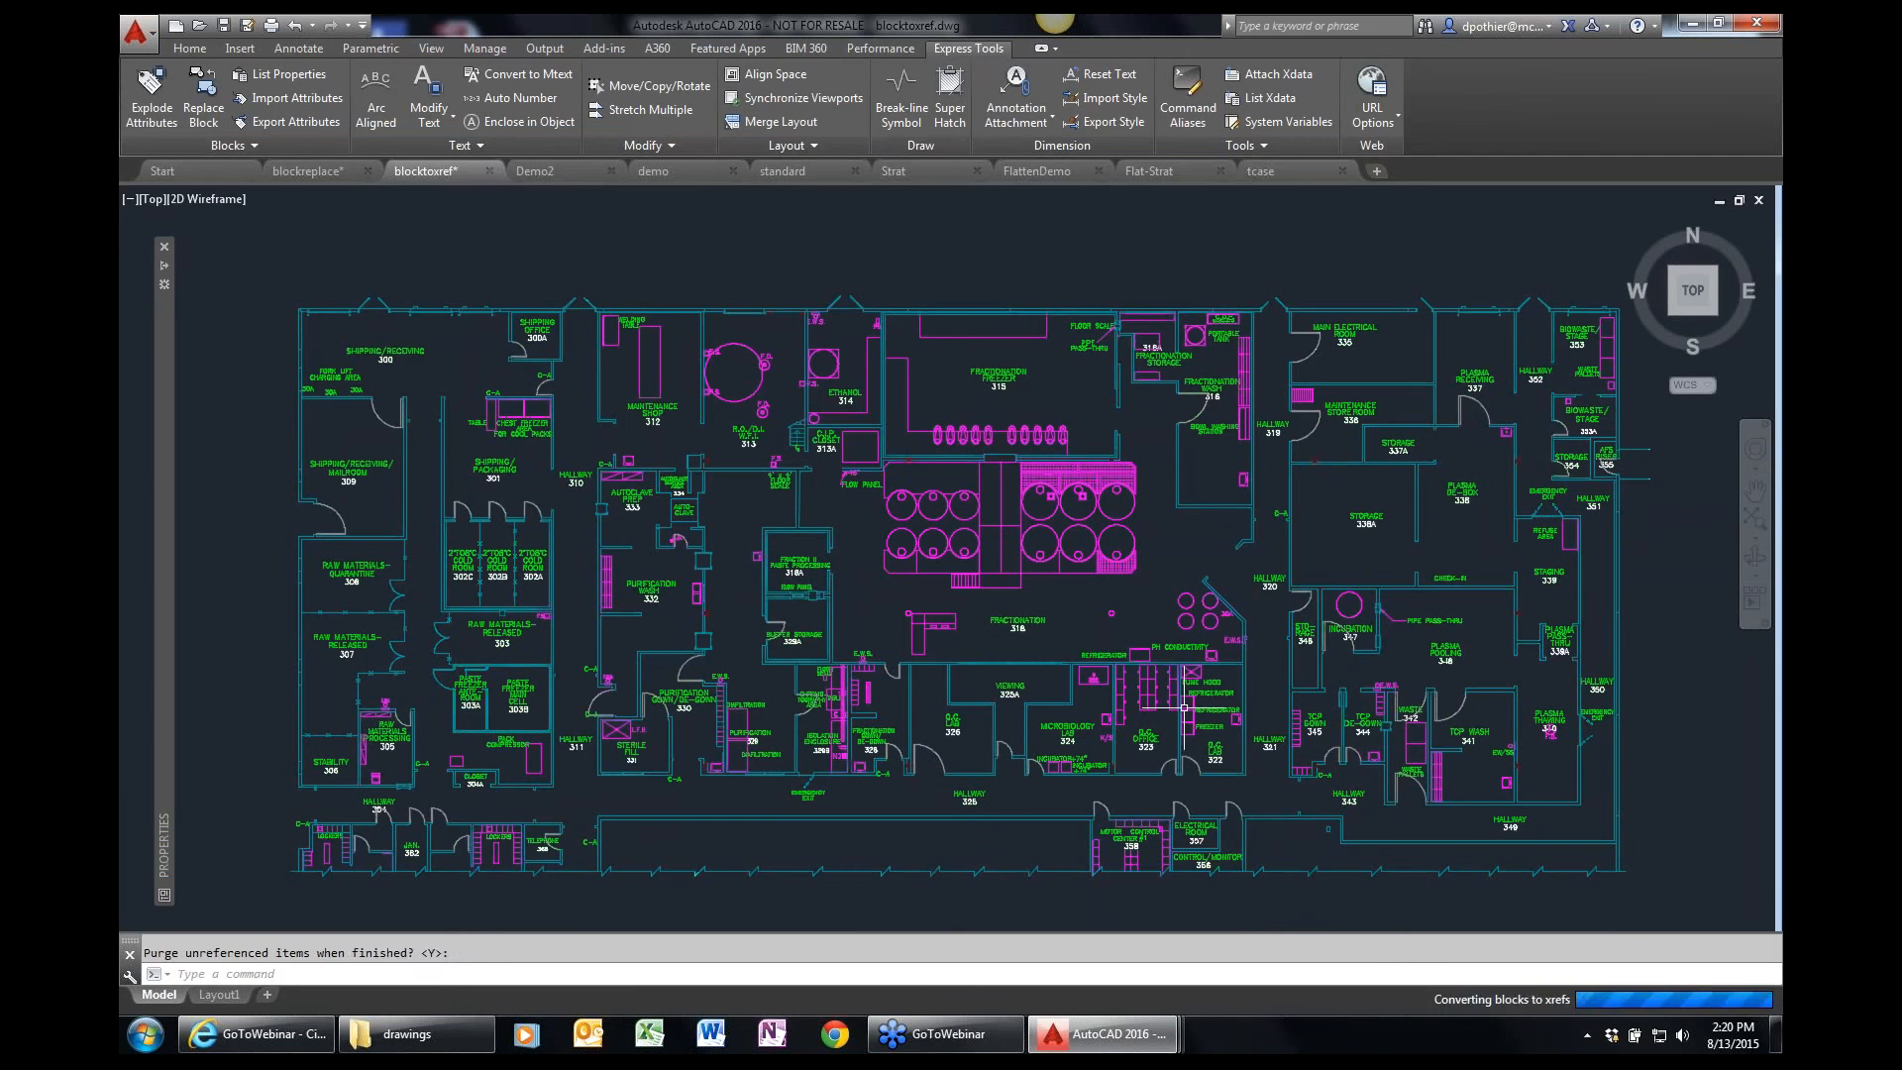
Examine the properties of the floor plan external reference, then clear the selection.
{"action": "left_click", "coordinate": [1010, 314]}
{"action": "mouse_move", "coordinate": [169, 486]}
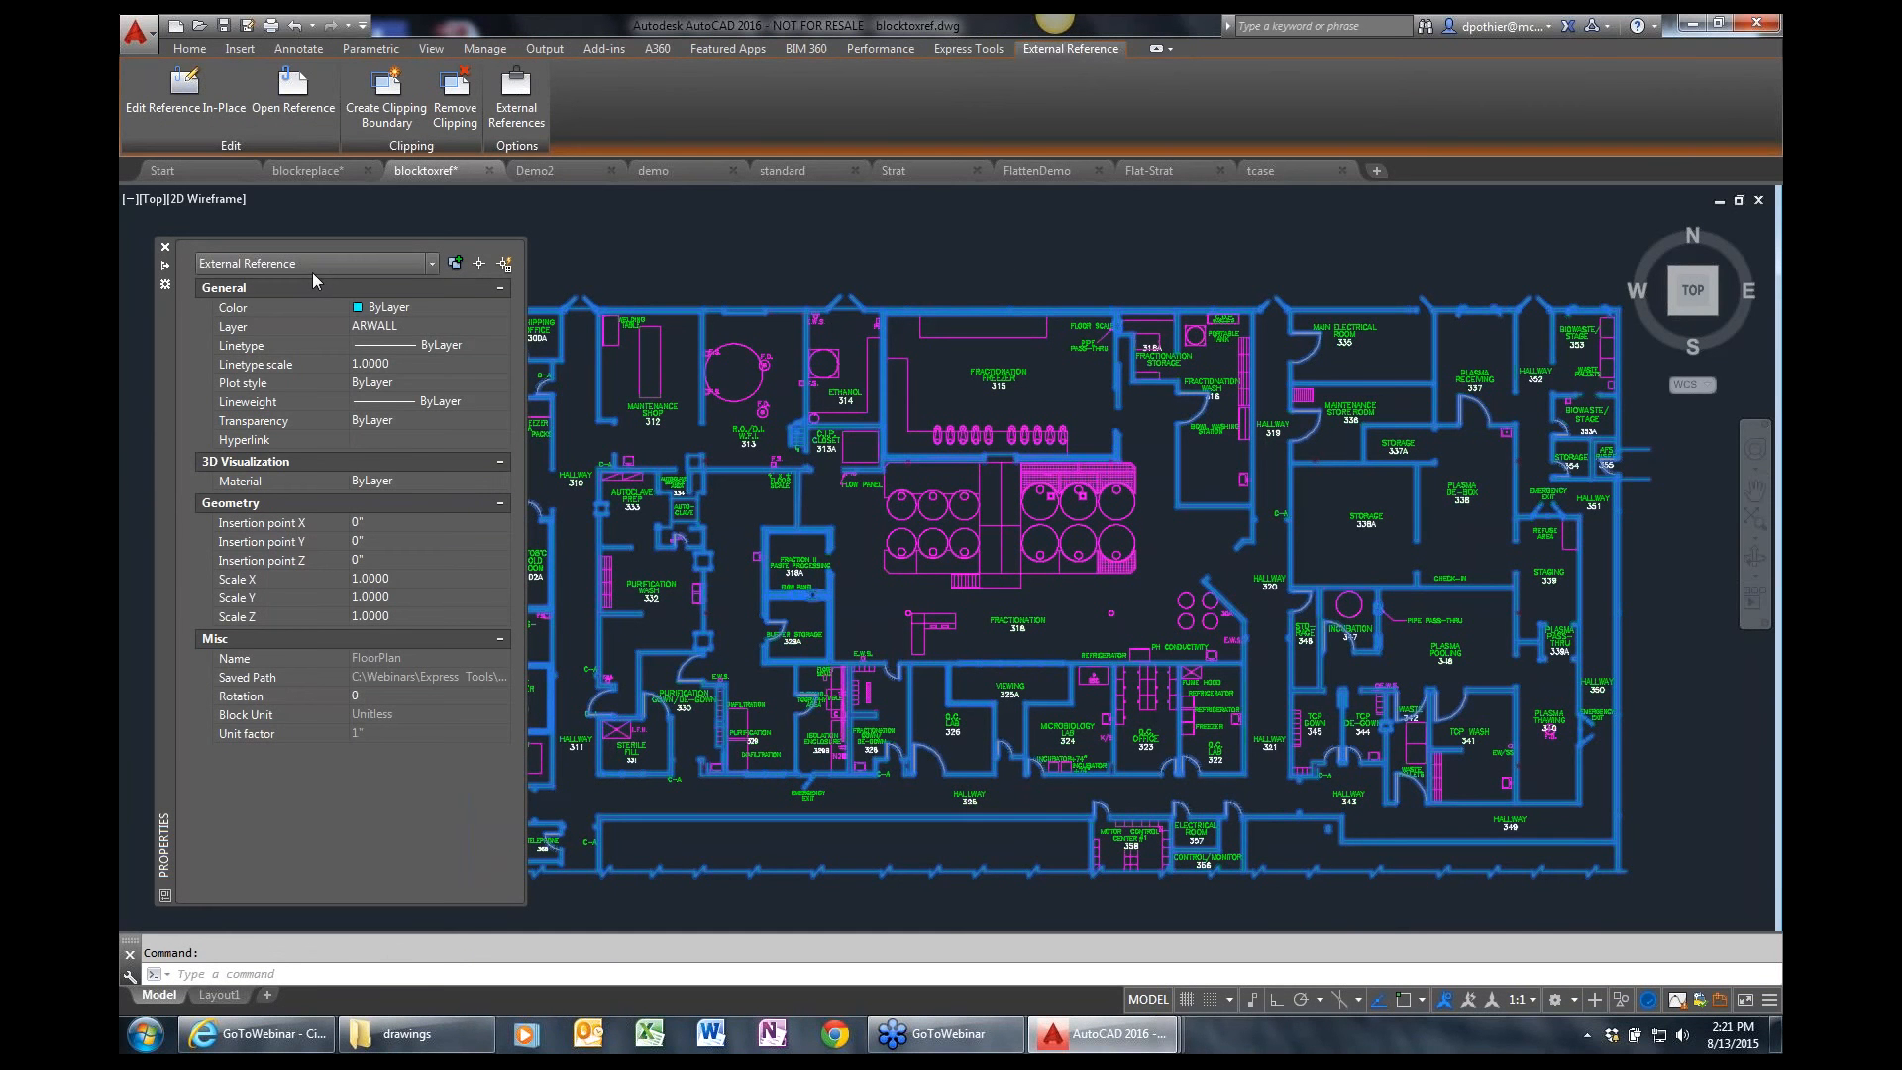
{"action": "key", "text": "Escape"}
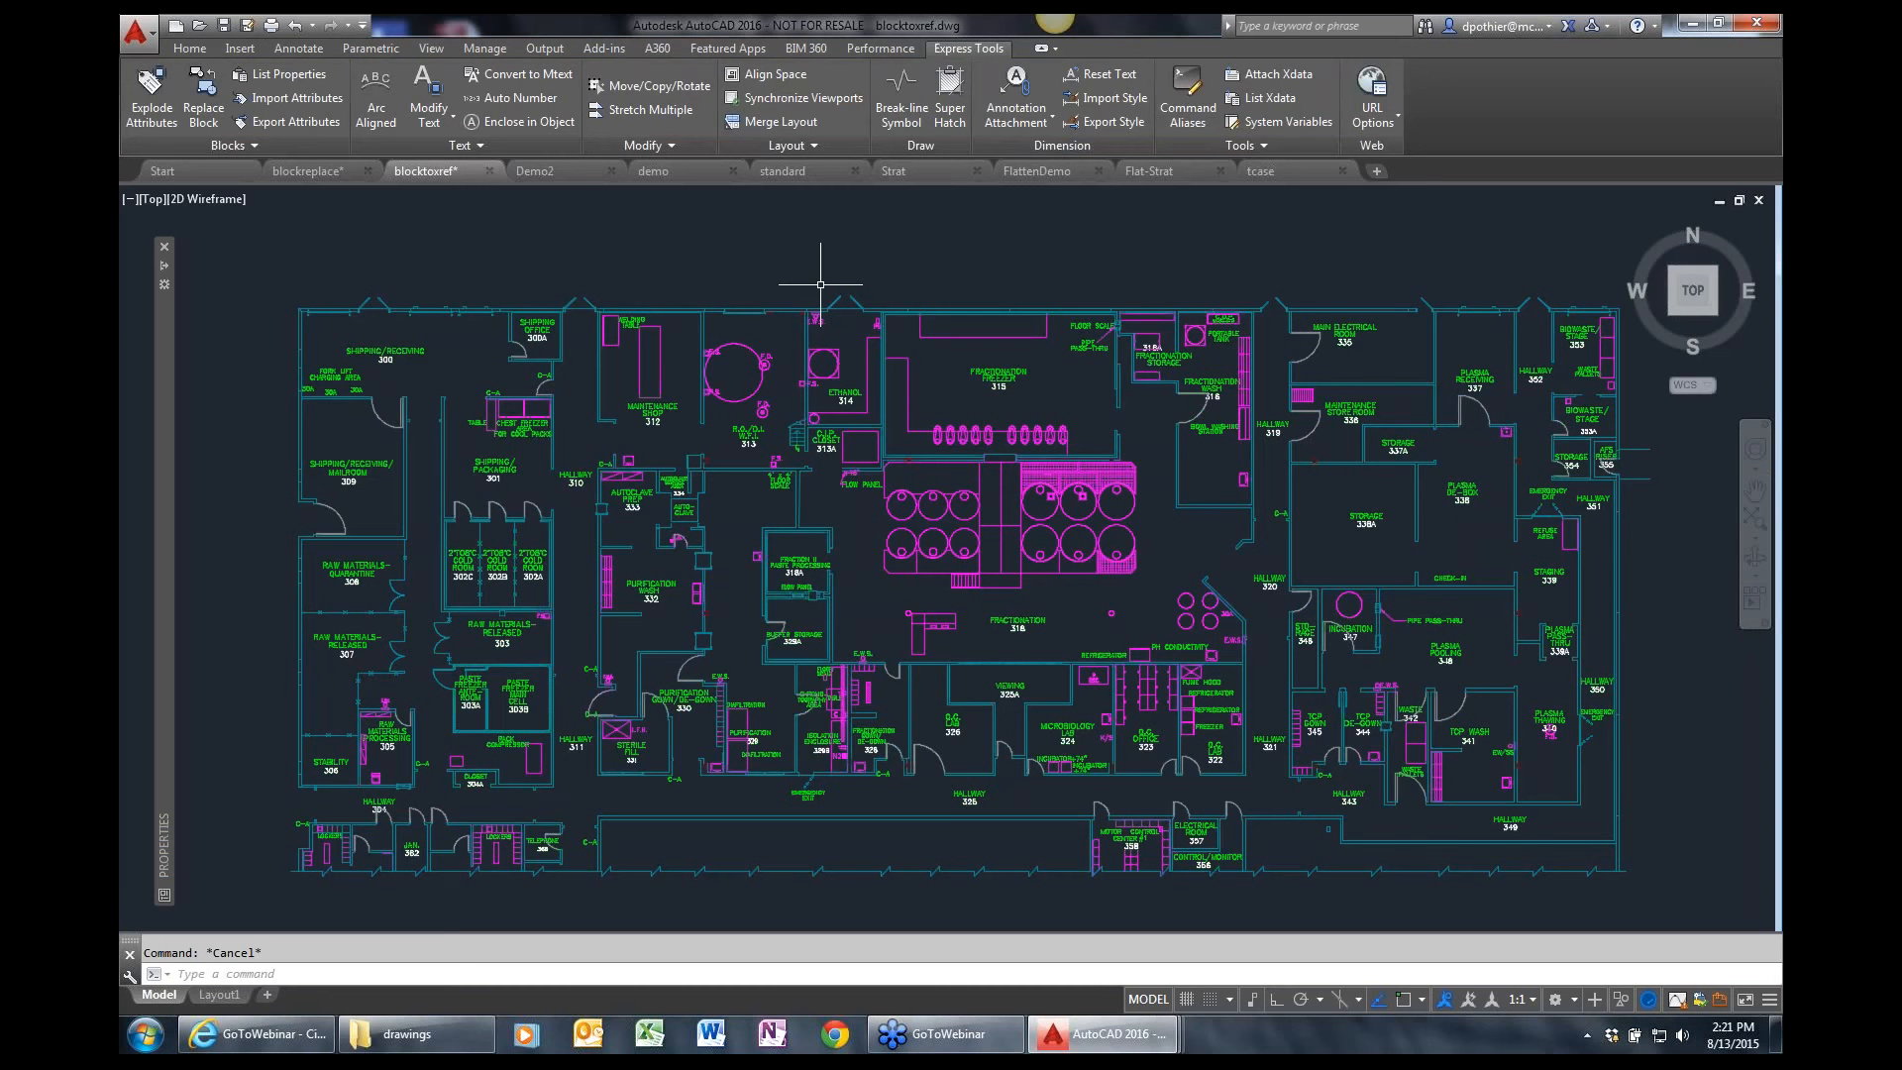
Run Copy Nested Objects and select the arc and leaf lines of the westernmost of the three doors below room 301.
{"action": "type", "text": "z"}
{"action": "key", "text": "Return"}
{"action": "left_click", "coordinate": [416, 587]}
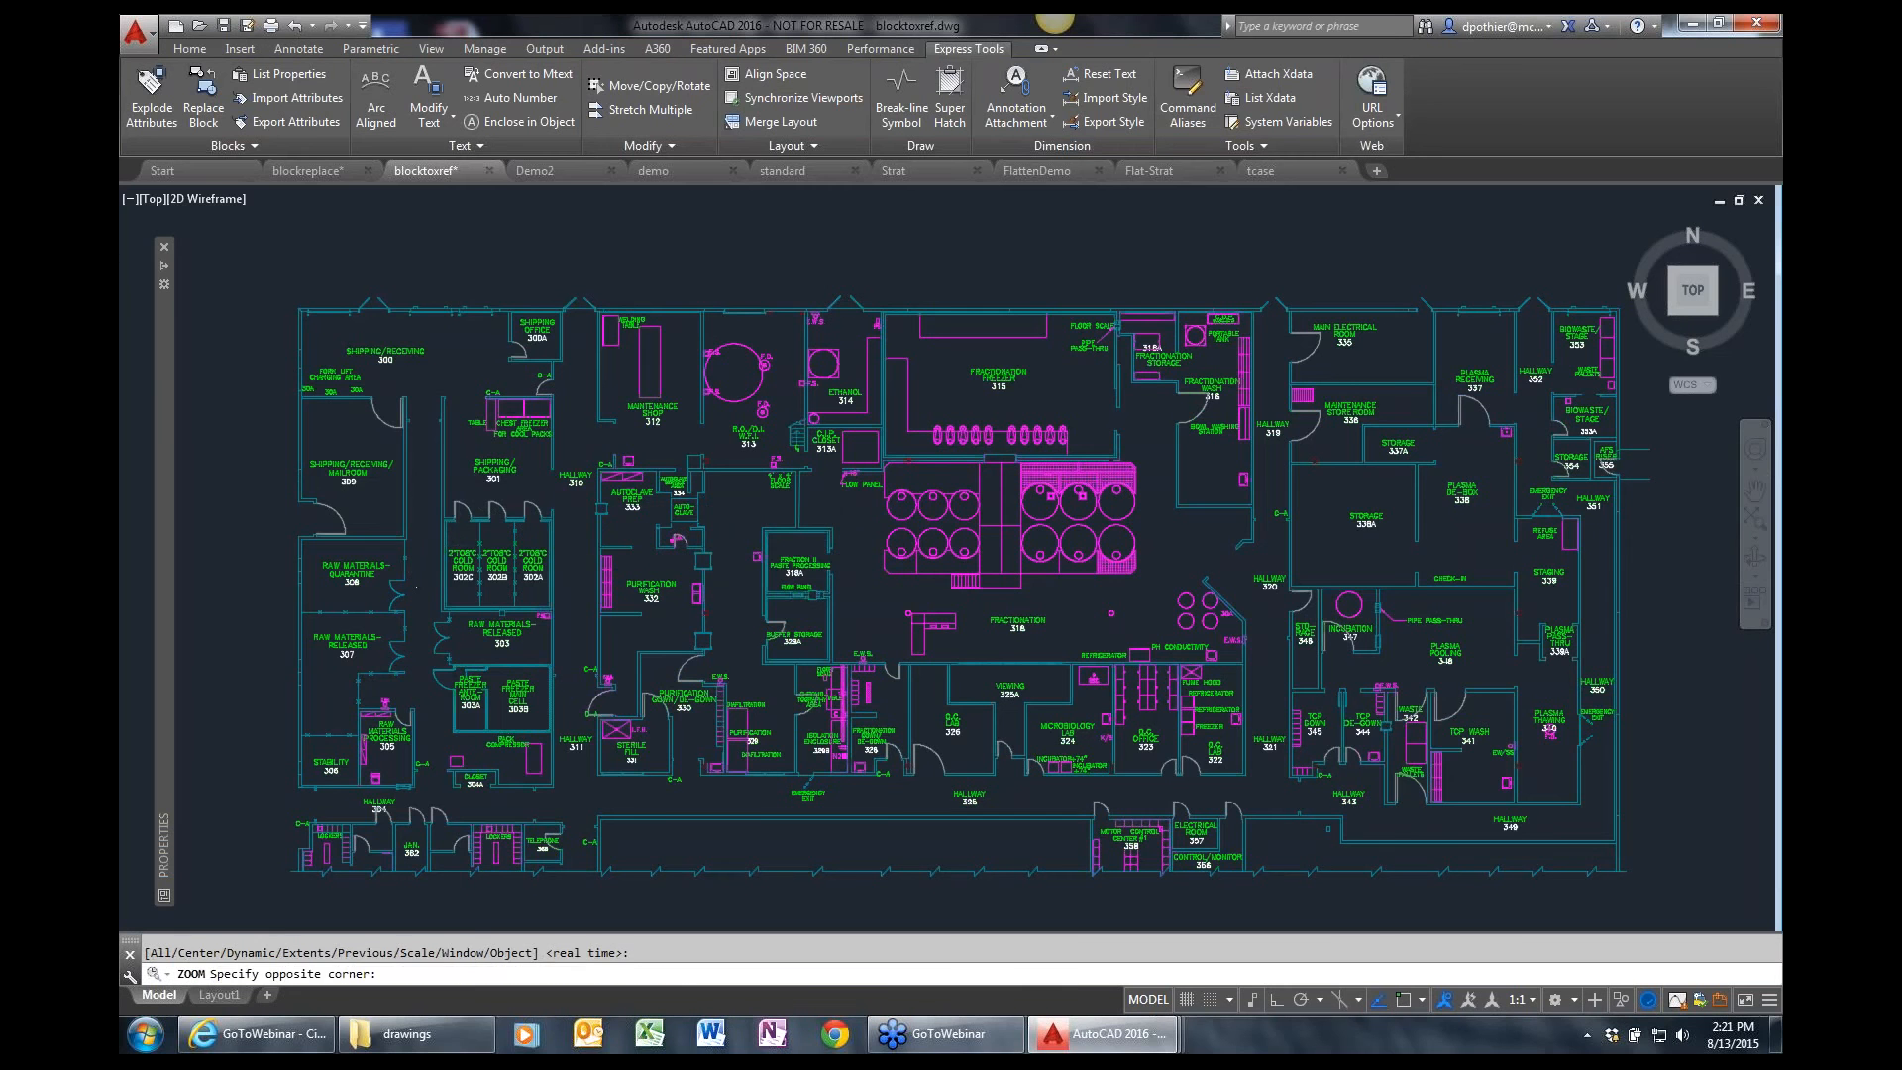
{"action": "left_click", "coordinate": [569, 473]}
{"action": "left_click", "coordinate": [241, 147]}
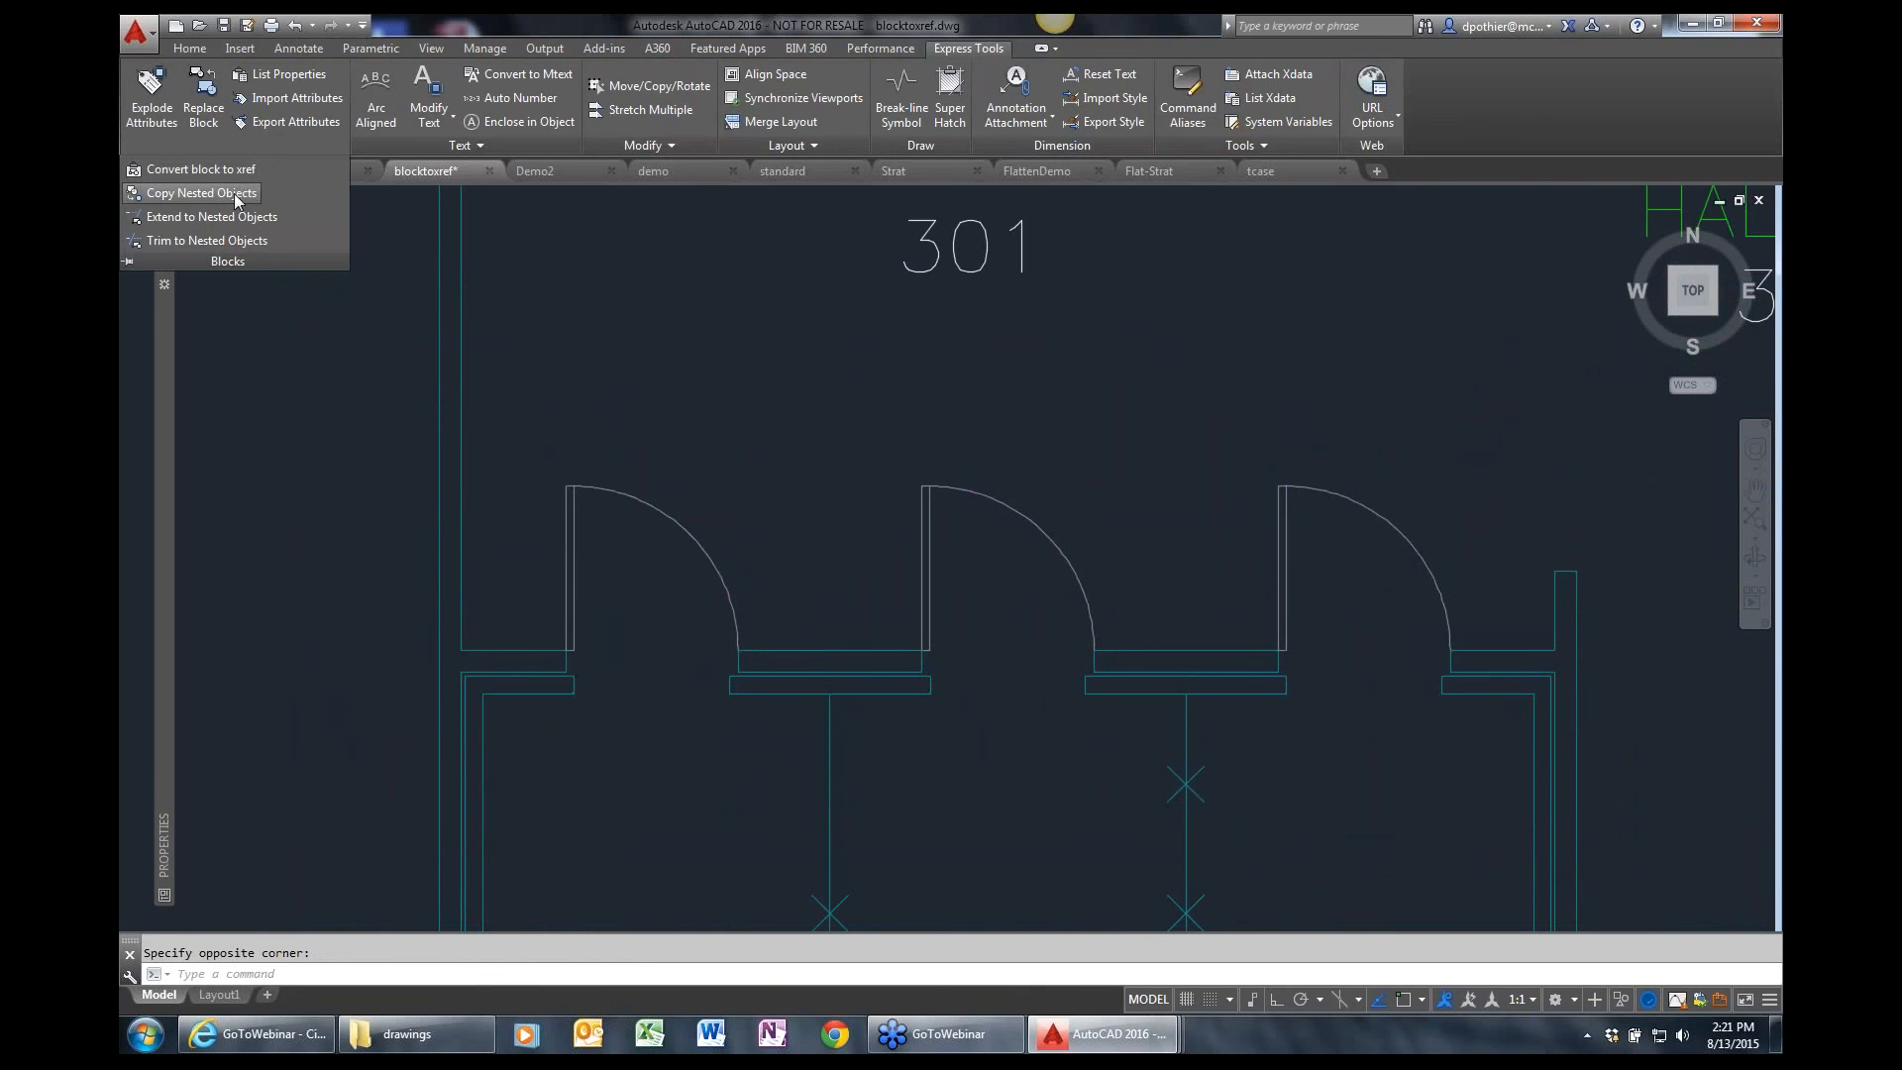
{"action": "left_click", "coordinate": [238, 194]}
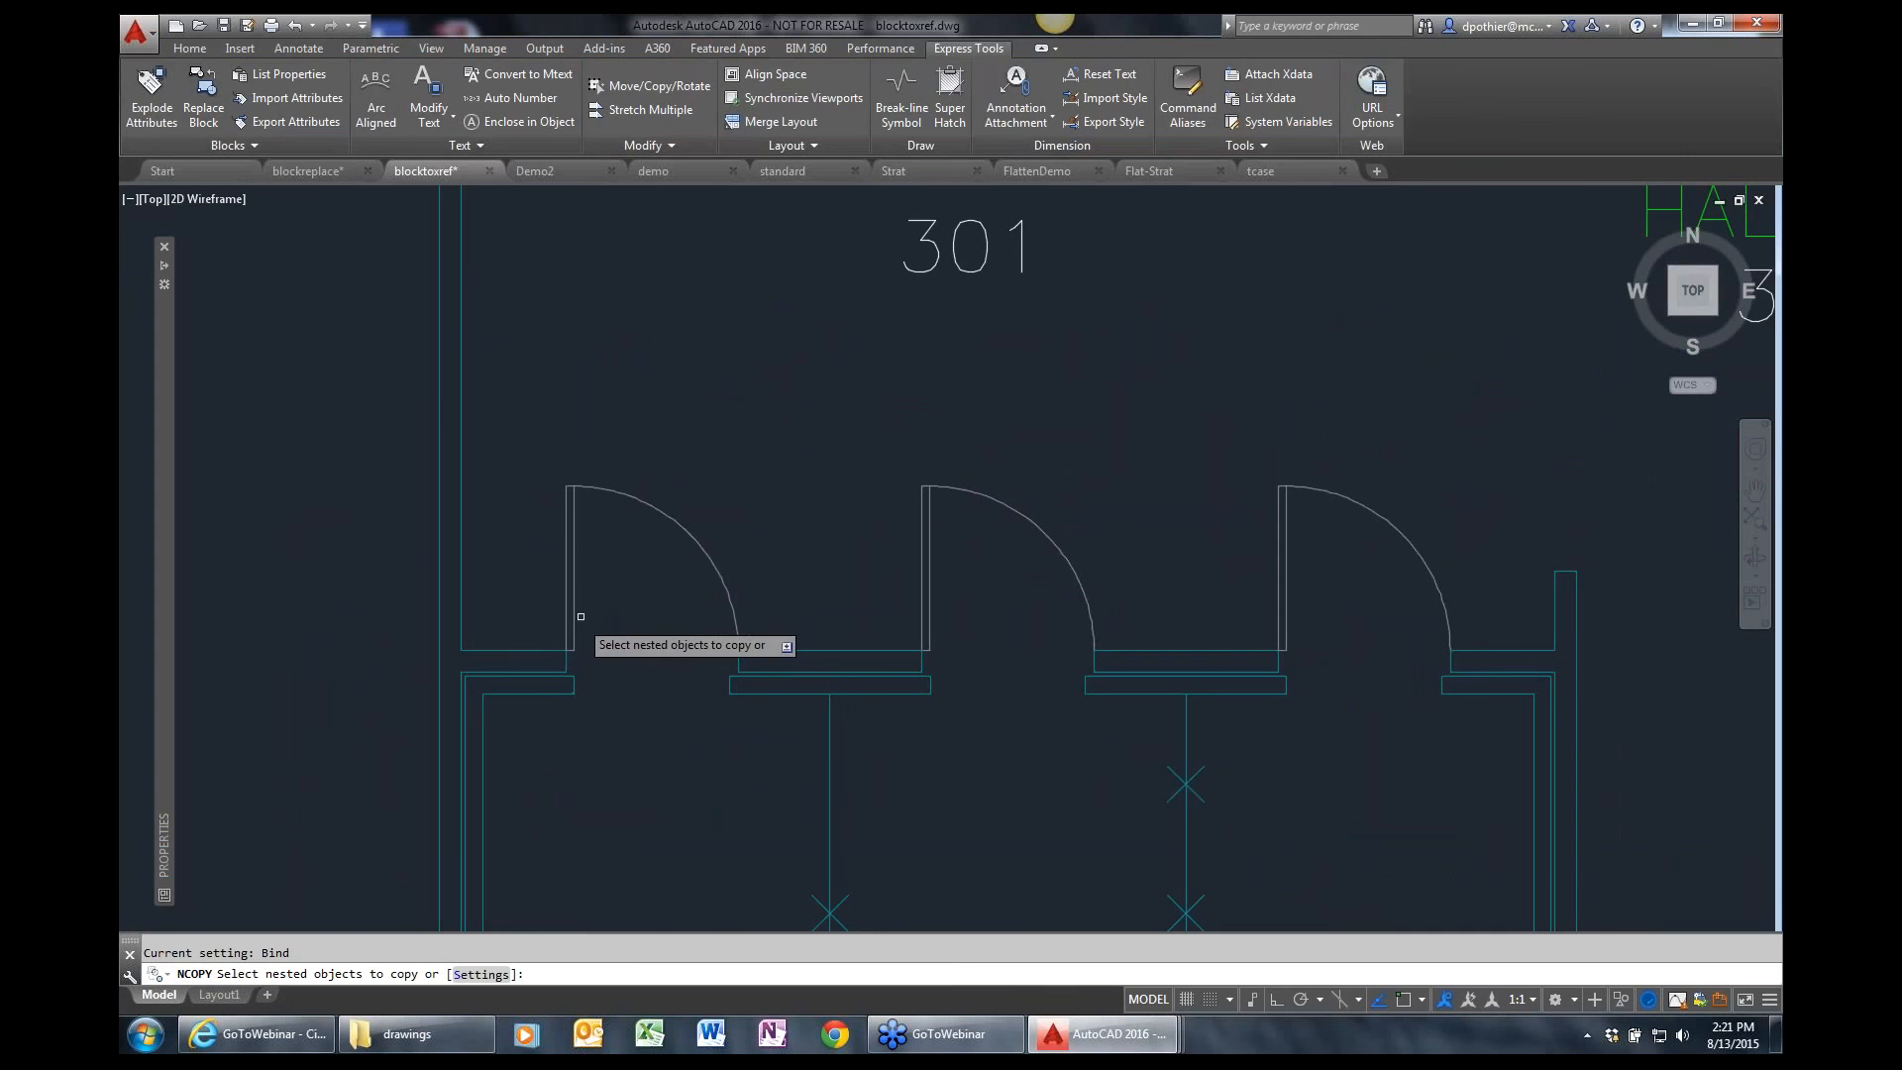
{"action": "left_click", "coordinate": [695, 542]}
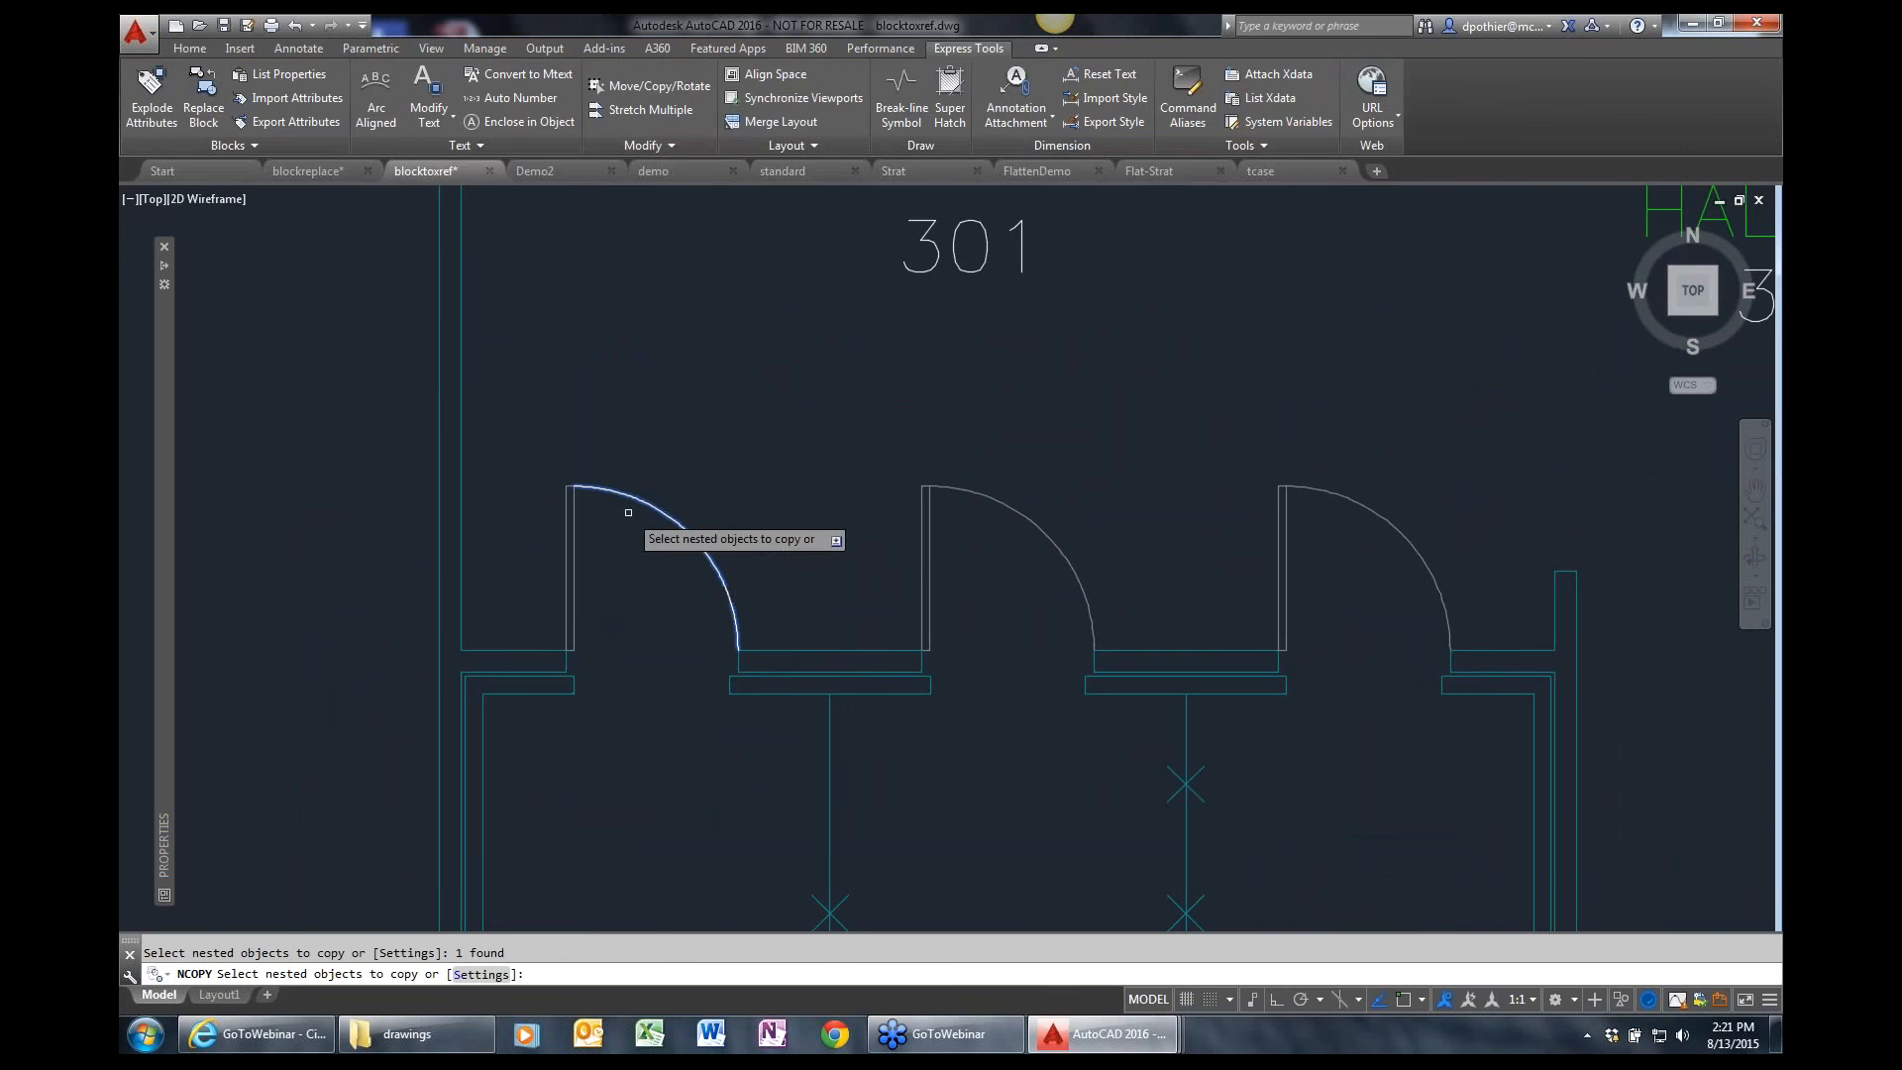
{"action": "left_click", "coordinate": [565, 502]}
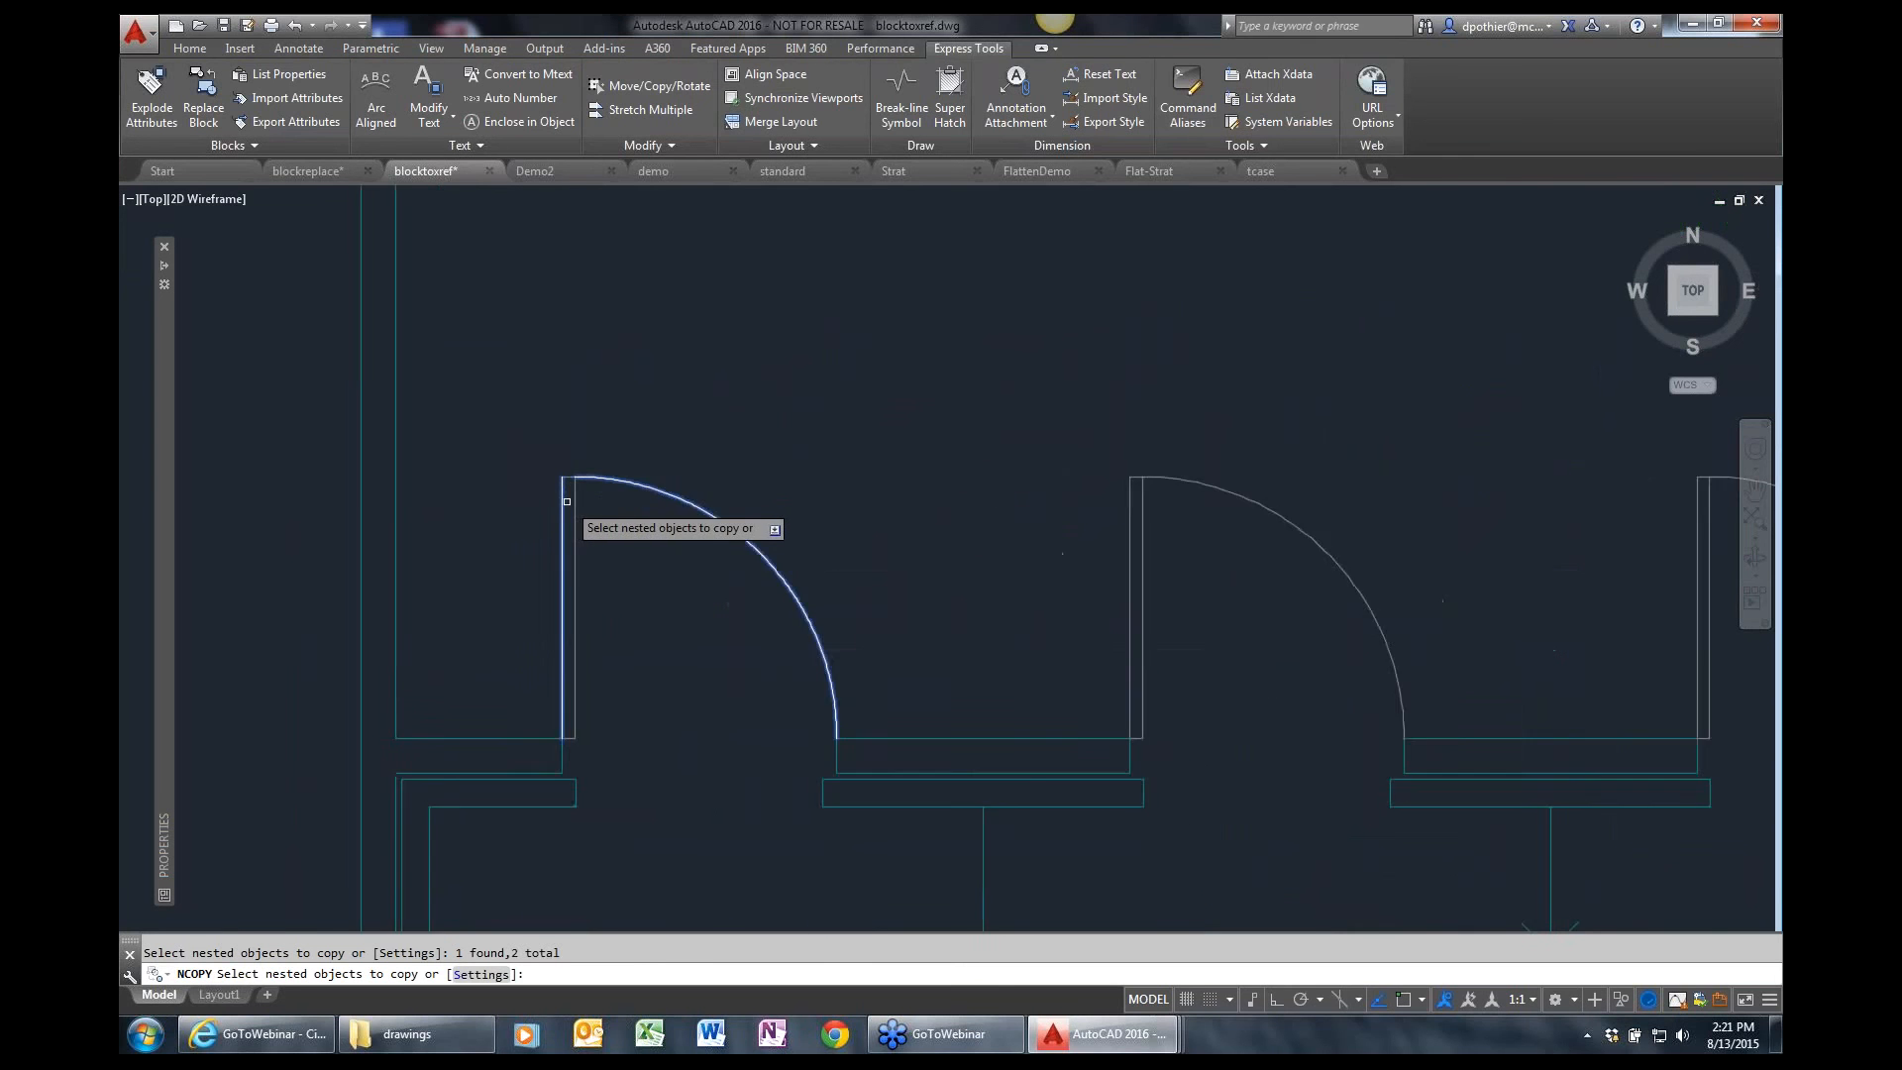
{"action": "scroll", "coordinate": [573, 501], "scroll_direction": "up", "scroll_amount": 4}
{"action": "left_click", "coordinate": [565, 462]}
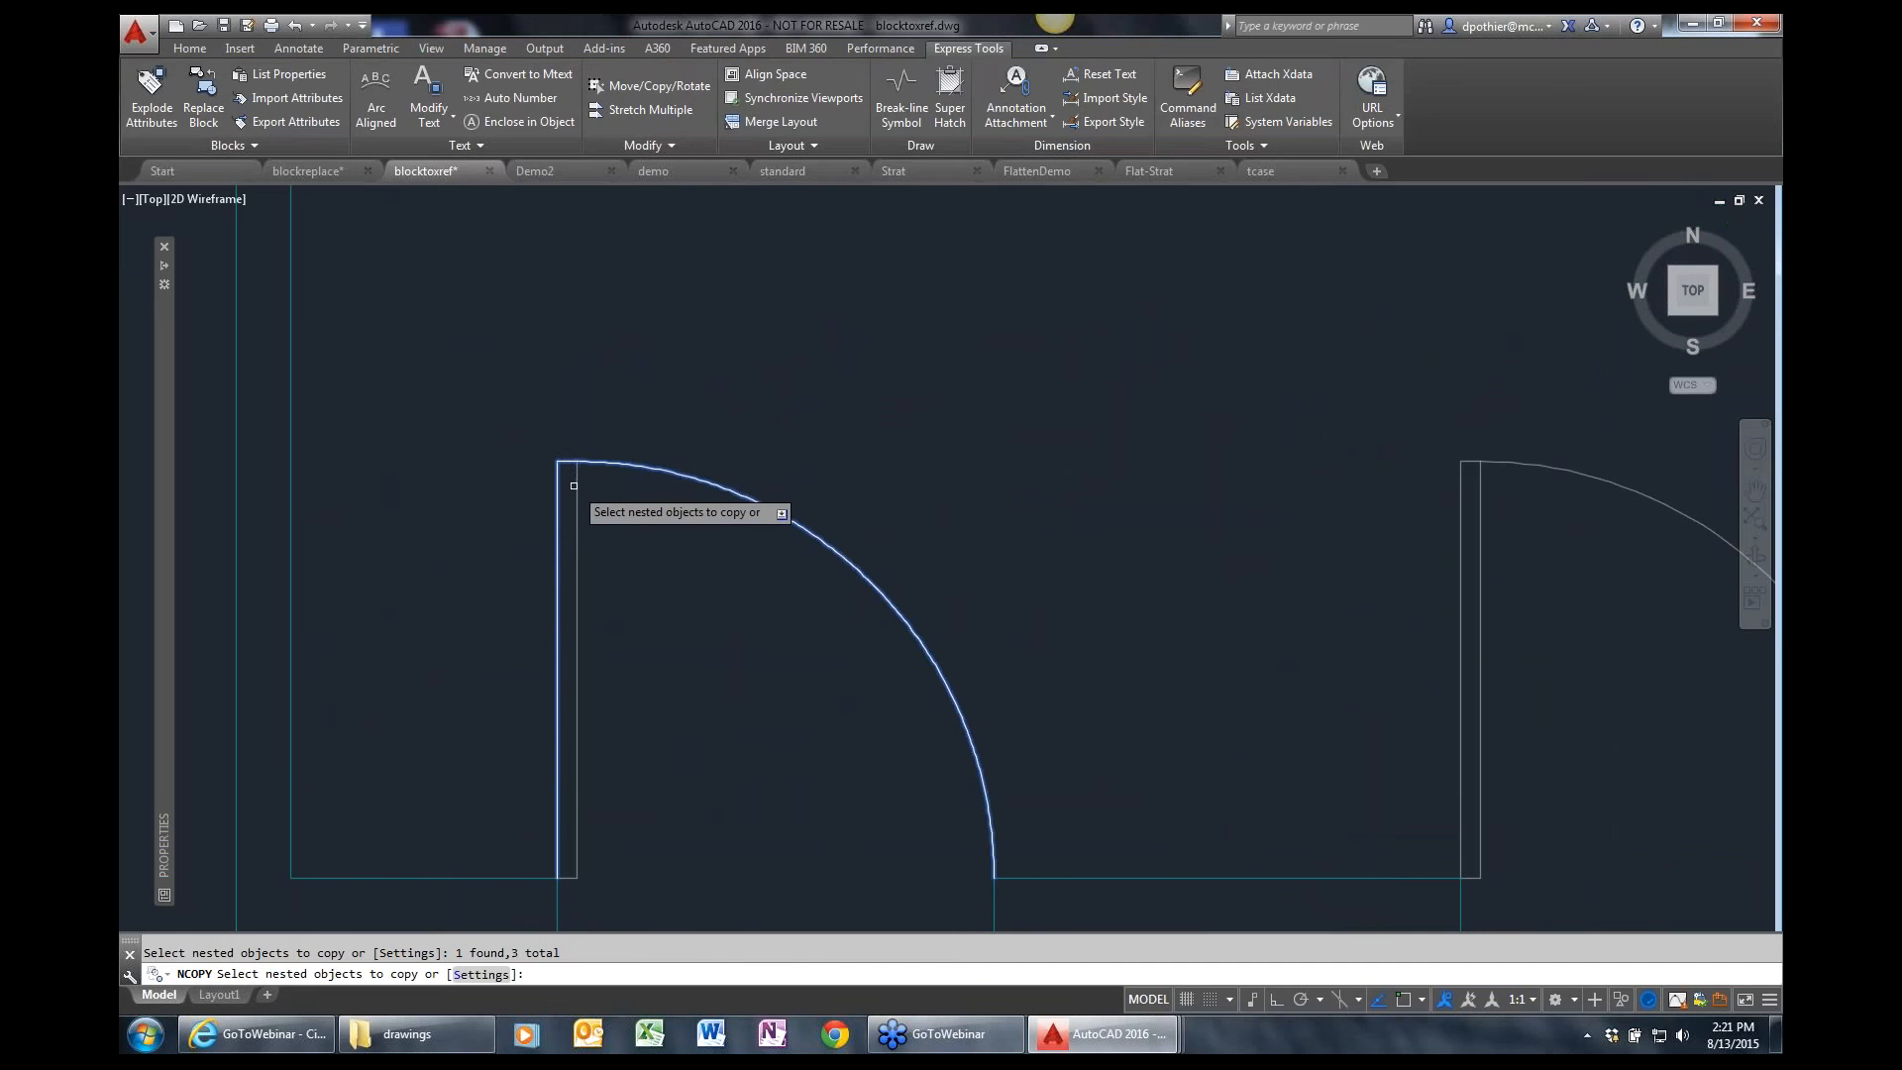
{"action": "left_click", "coordinate": [577, 495]}
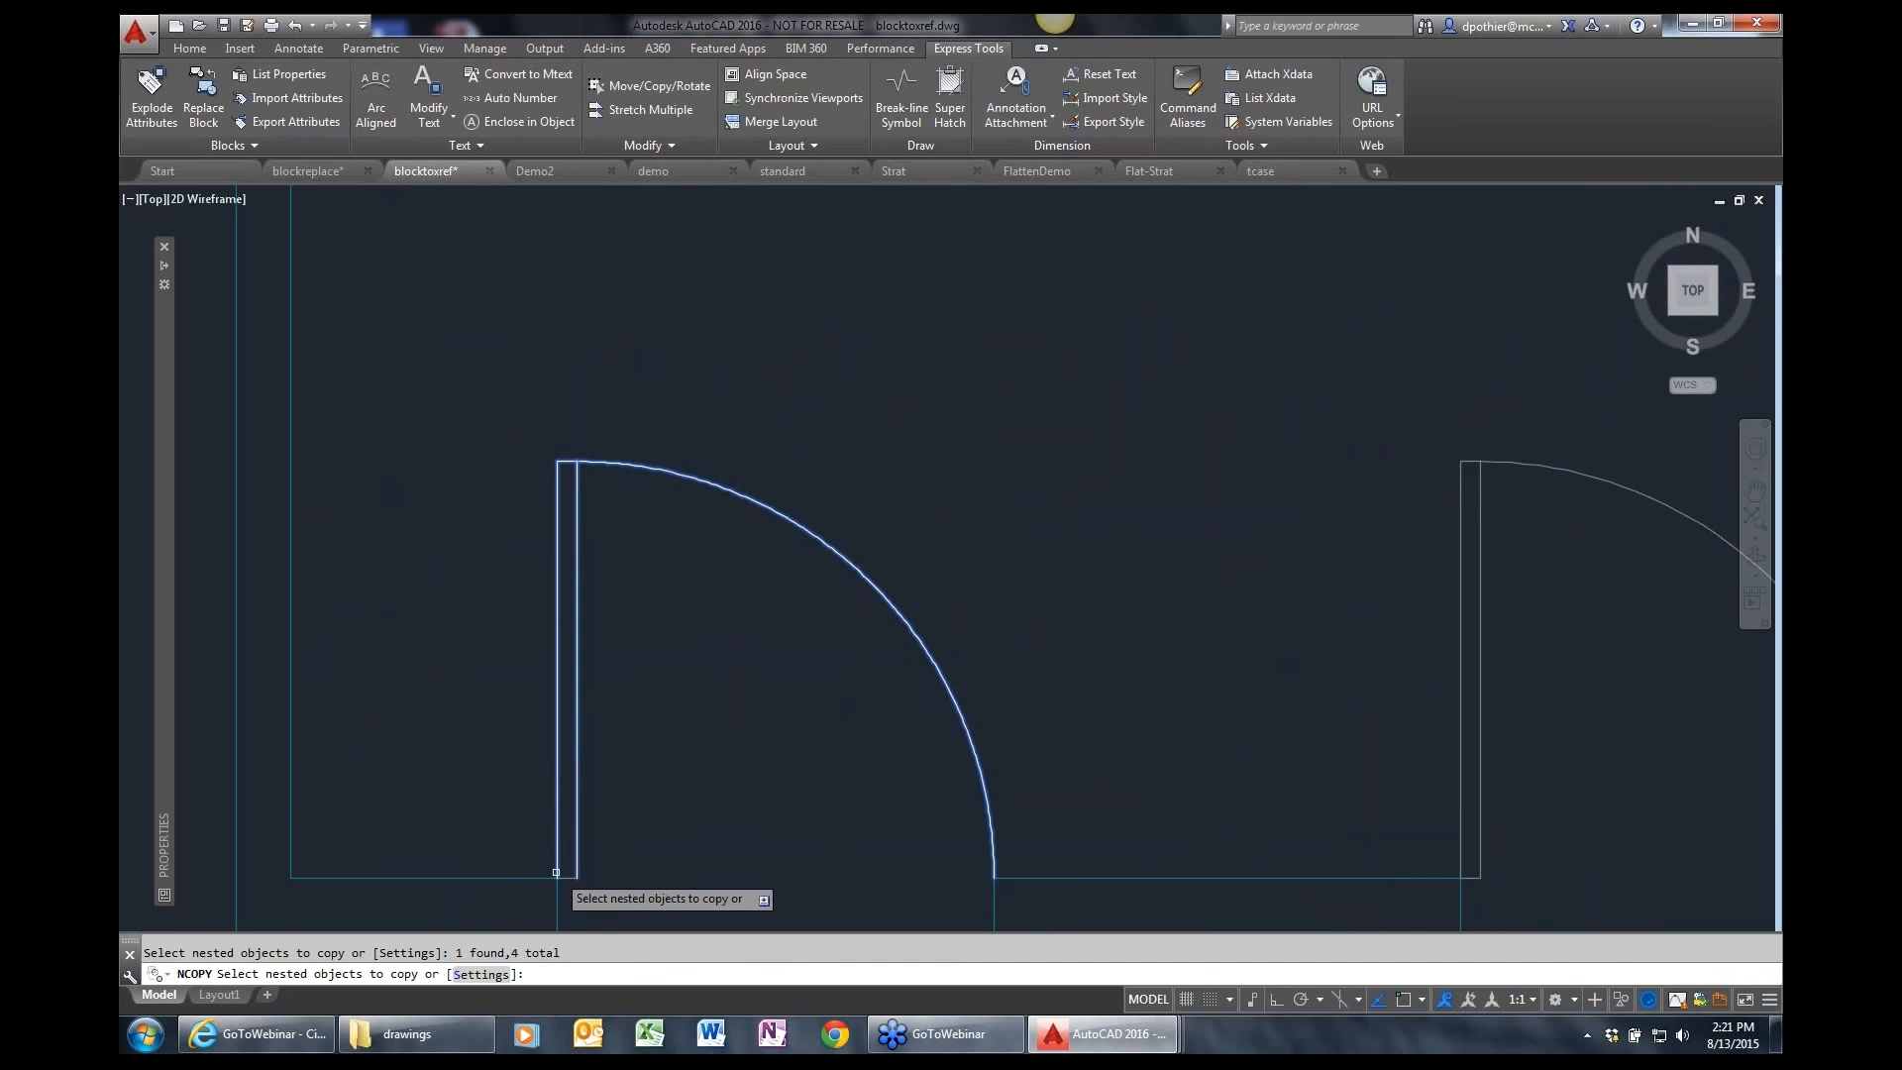
{"action": "key", "text": "Return"}
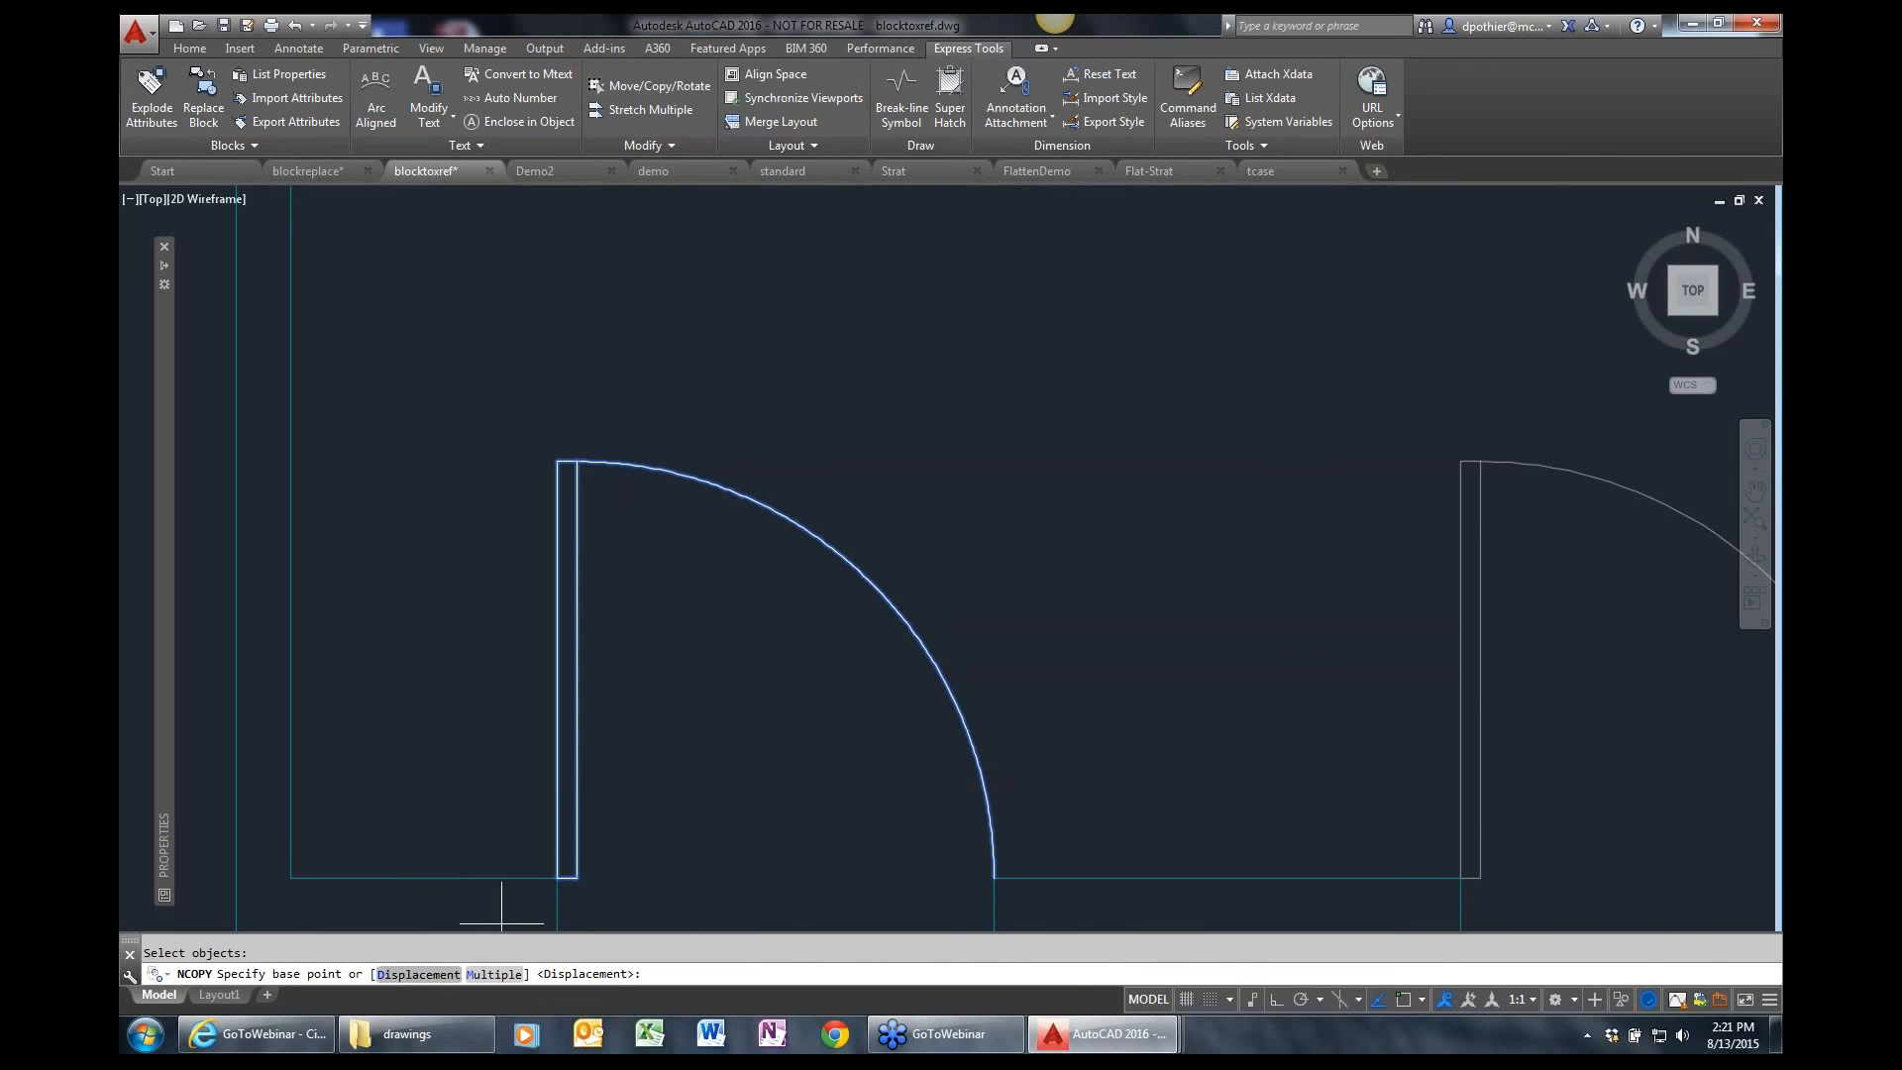
Place the nested door copy up and to the right of the original, check its leaf by selecting it, and clear the selection.
{"action": "left_click", "coordinate": [721, 807]}
{"action": "left_click", "coordinate": [1110, 530]}
{"action": "left_click", "coordinate": [1103, 515]}
{"action": "left_click", "coordinate": [903, 408]}
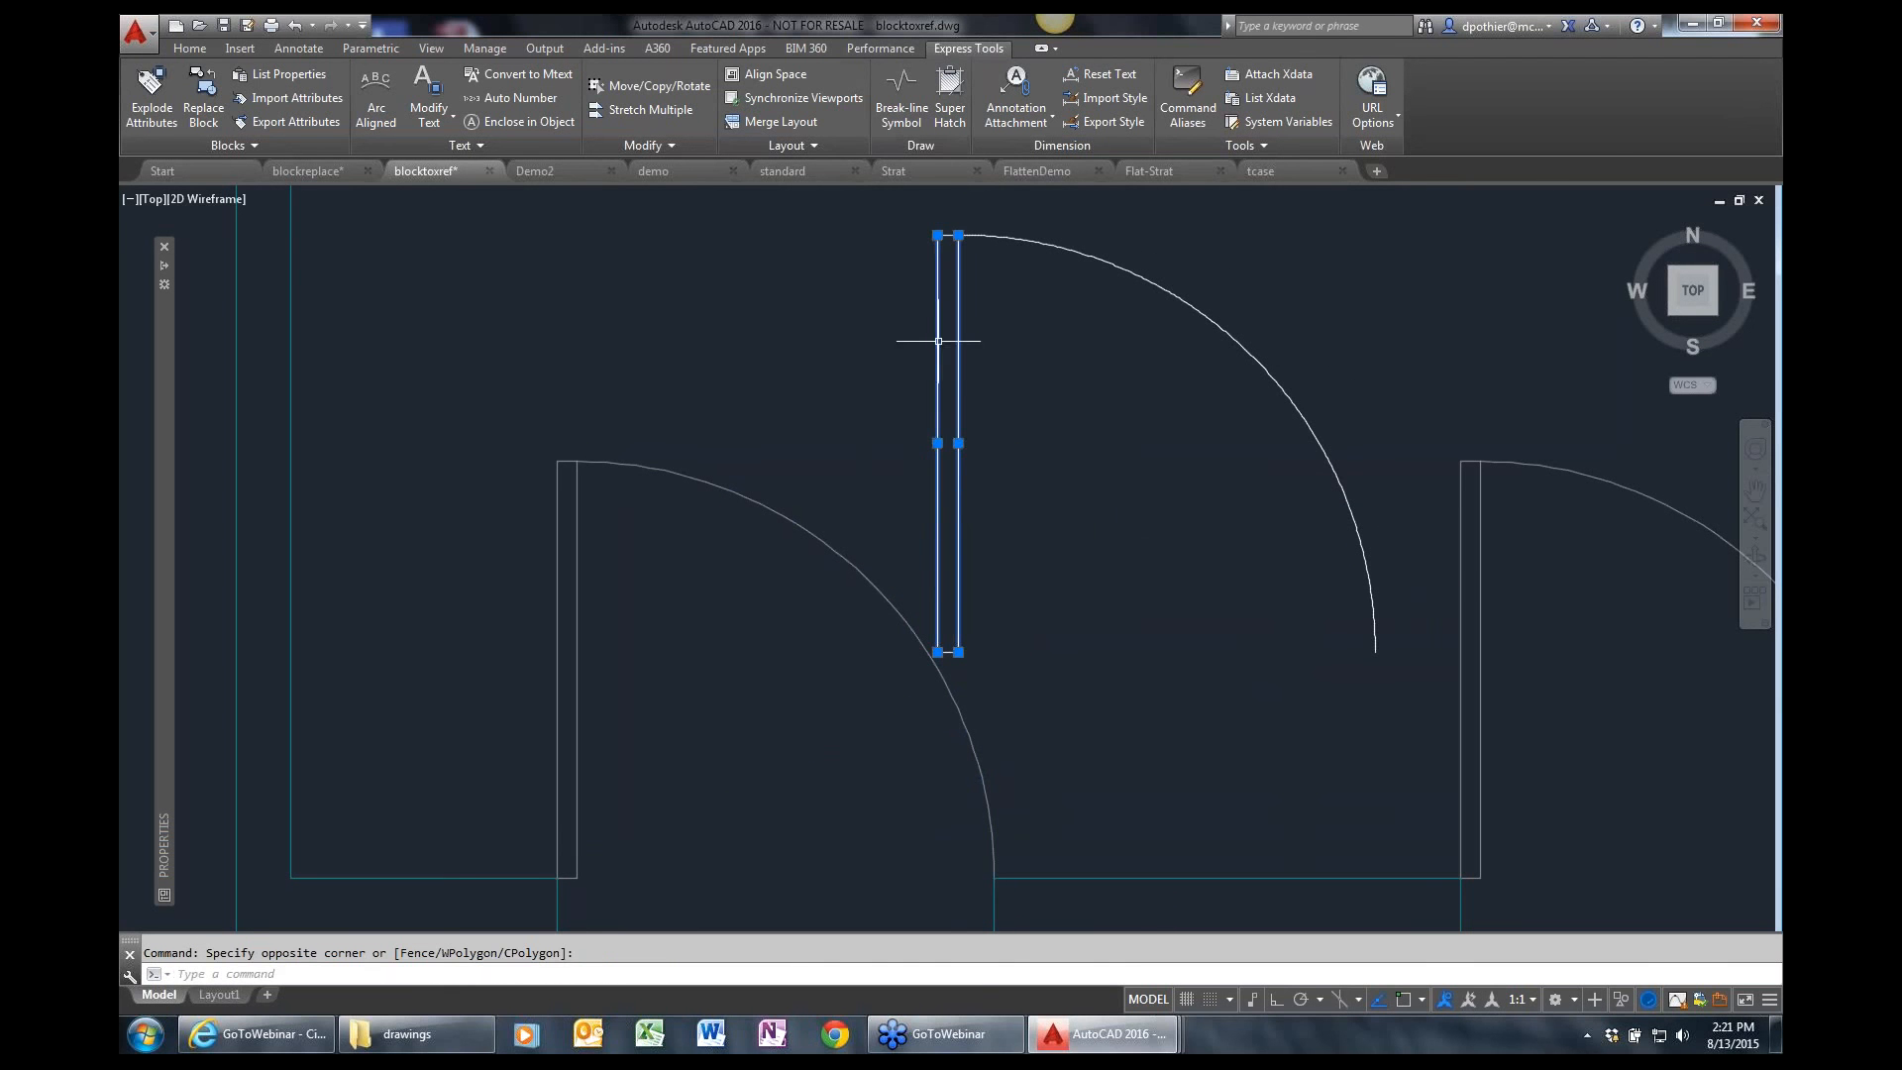
{"action": "key", "text": "Escape"}
Delete all the copied door geometry below room 301.
{"action": "scroll", "coordinate": [1112, 574], "scroll_direction": "down", "scroll_amount": 4}
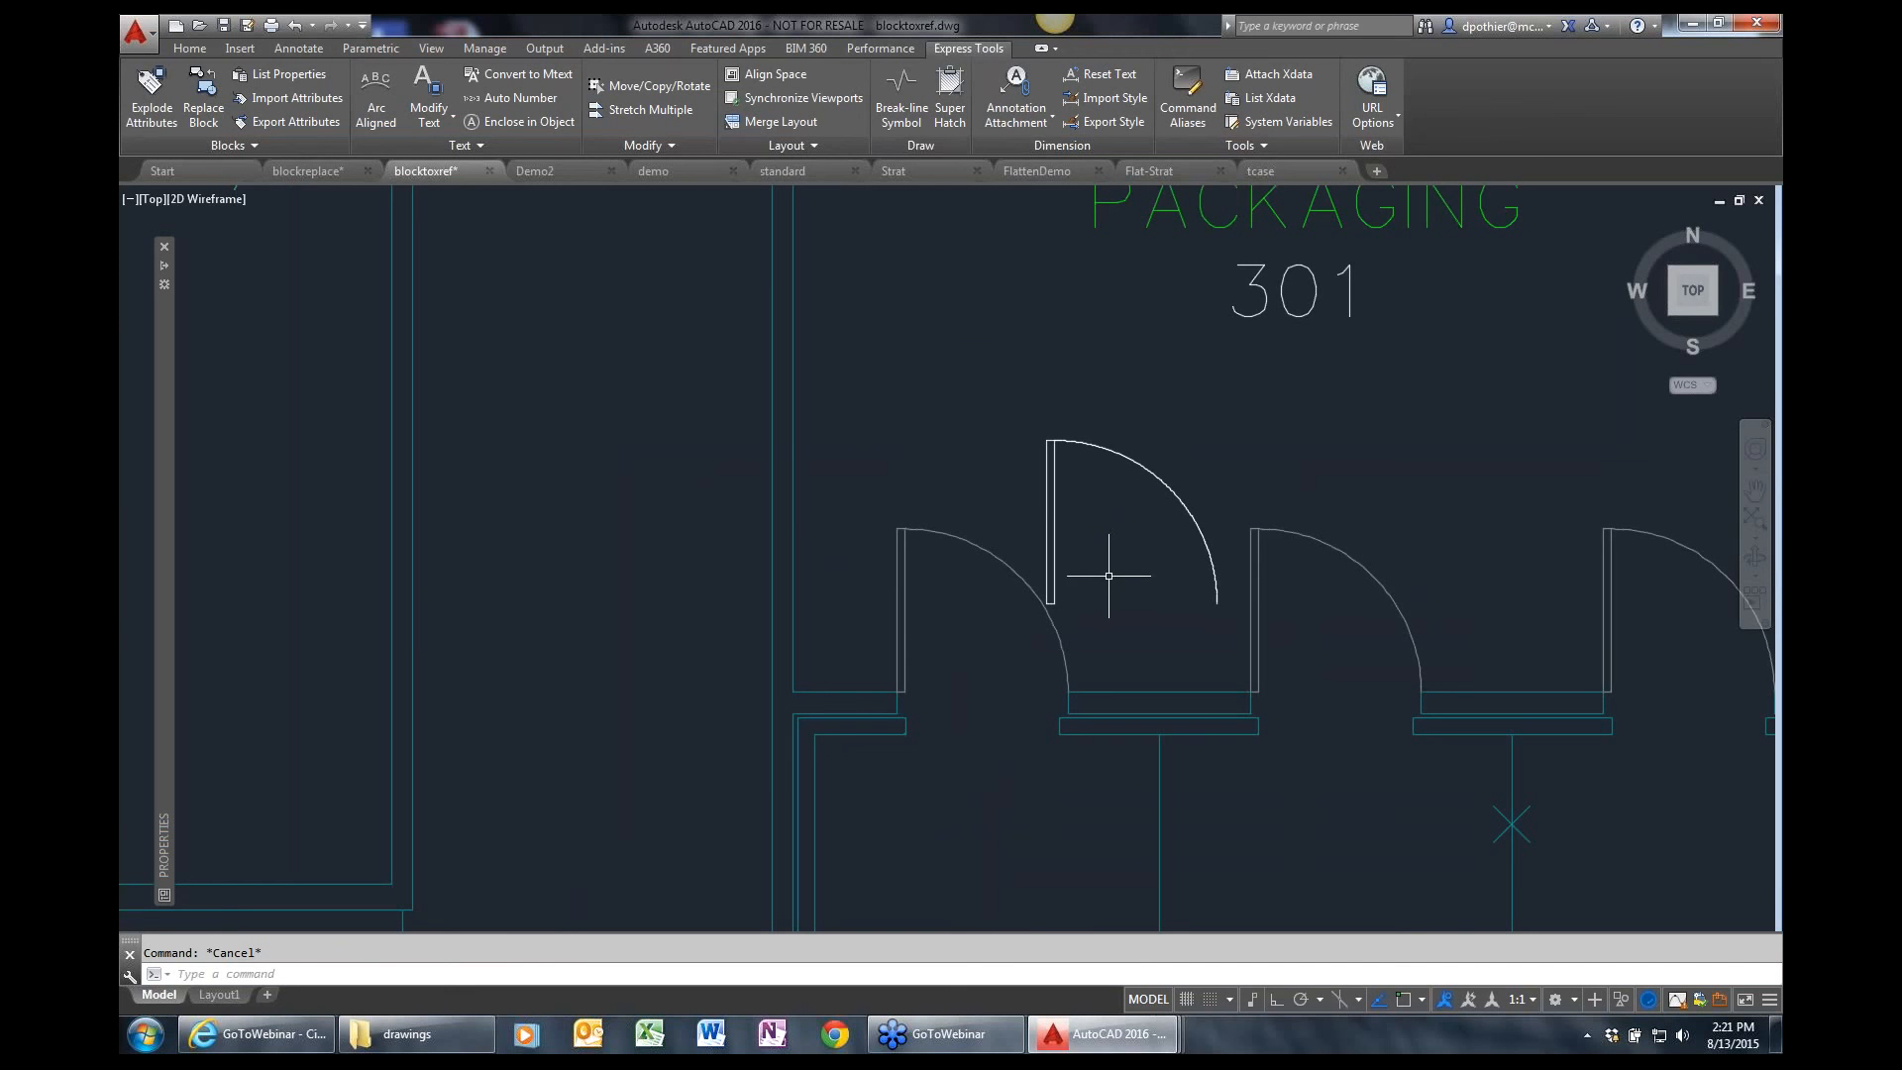
{"action": "left_click", "coordinate": [1007, 643]}
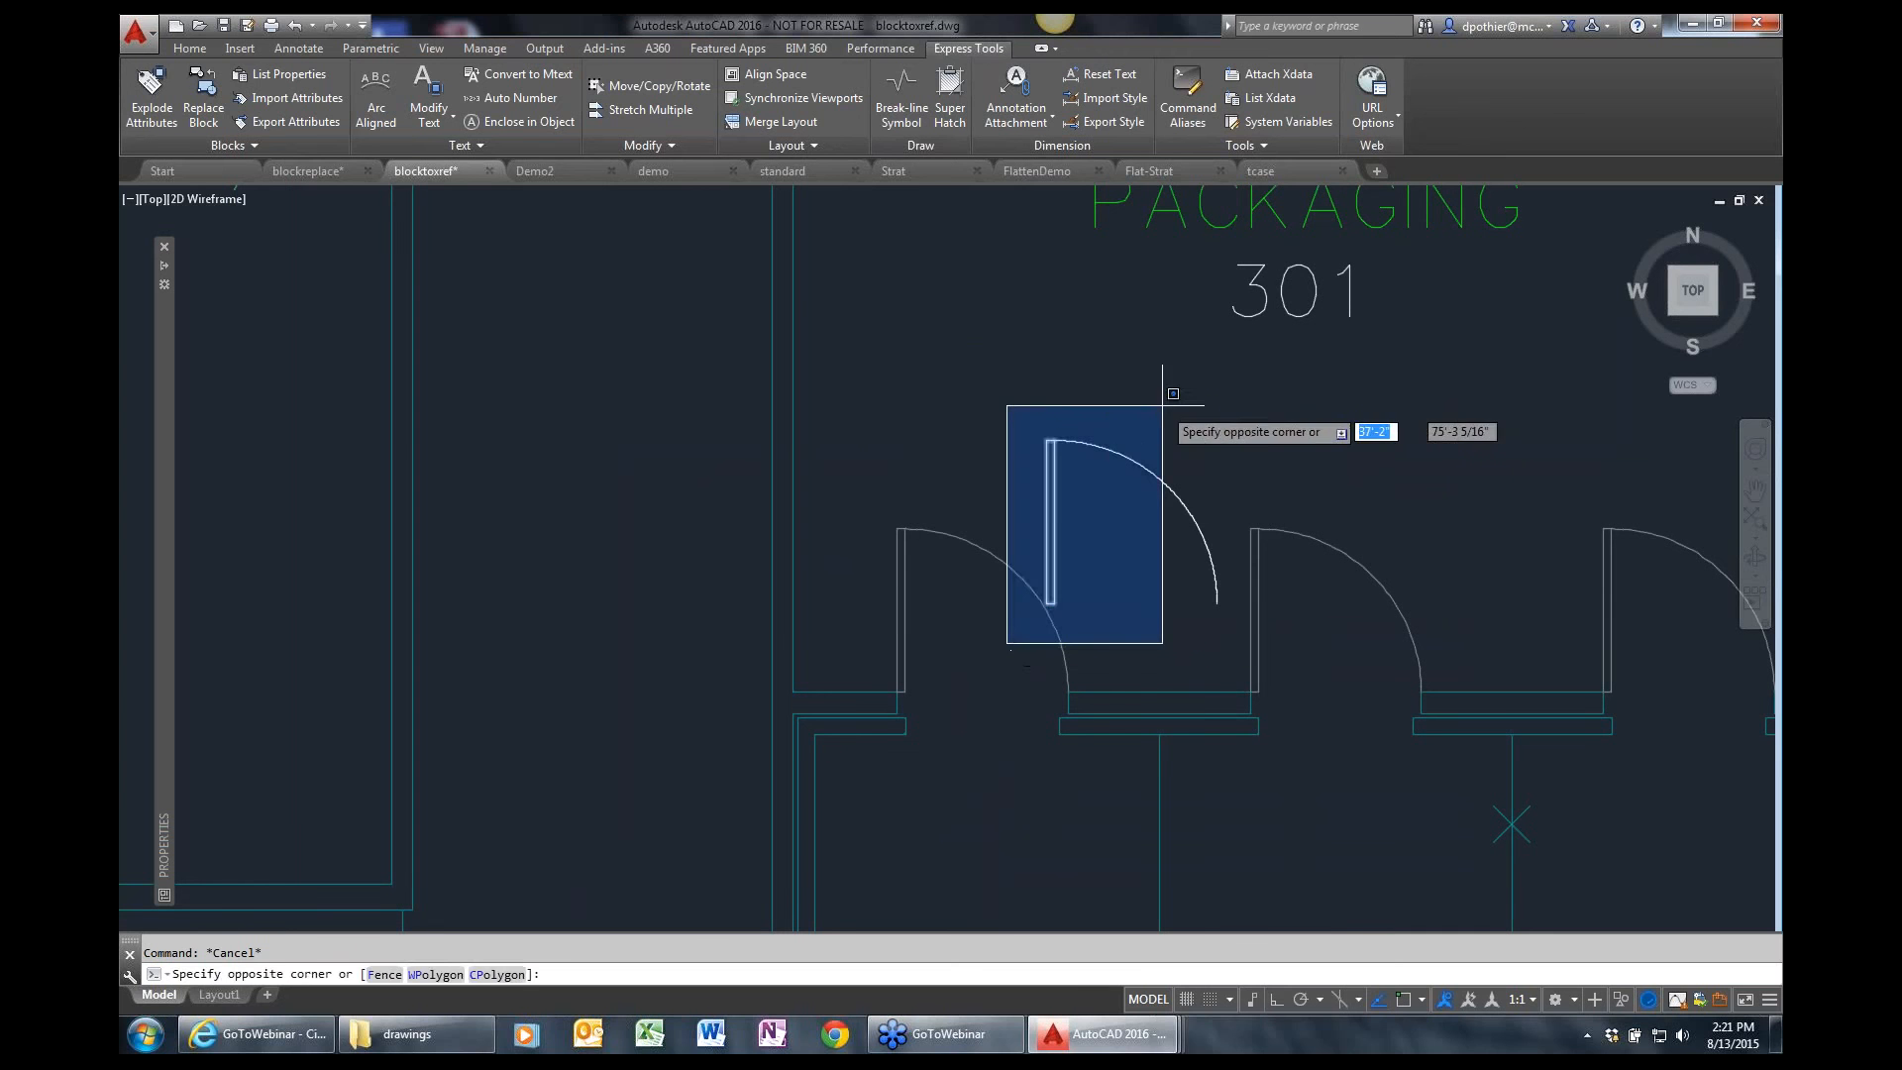
{"action": "left_click", "coordinate": [1233, 388]}
{"action": "key", "text": "Delete"}
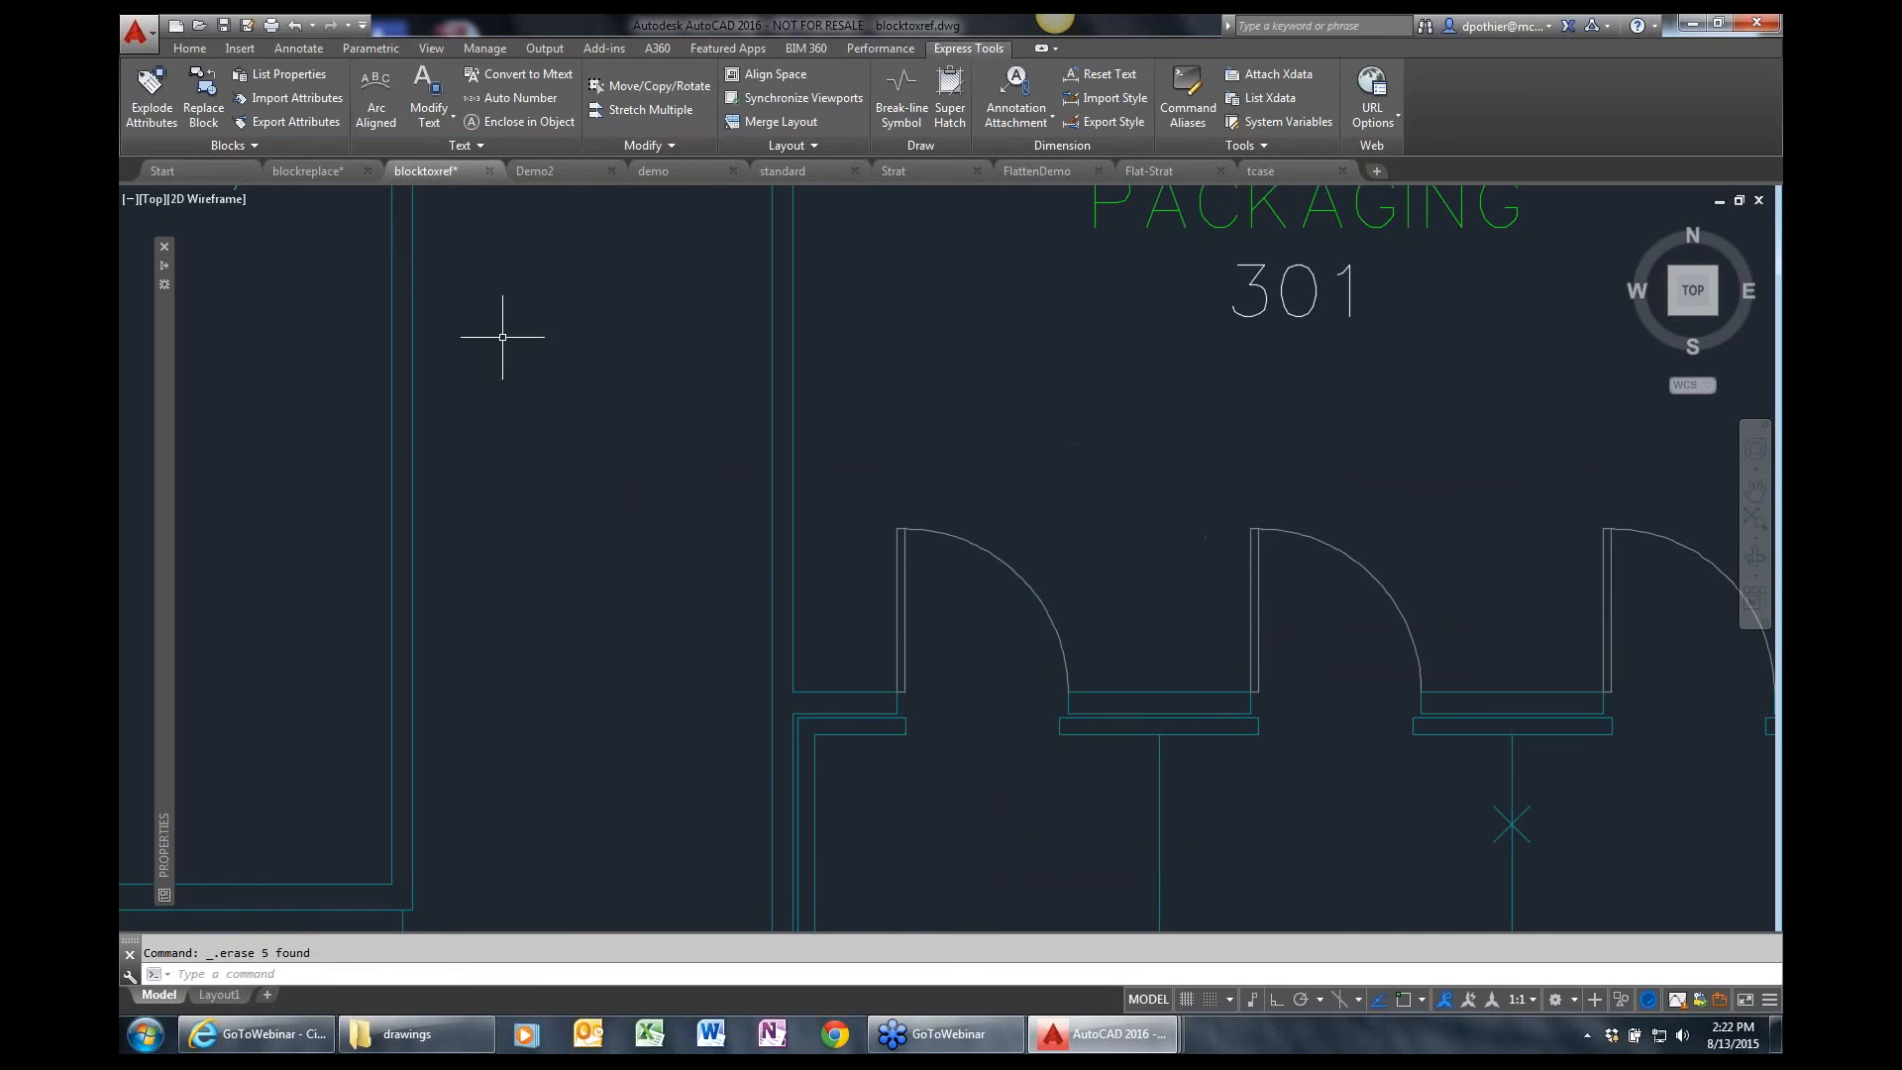
List the nested xref properties of the westernmost door below room 301.
{"action": "left_click", "coordinate": [292, 77]}
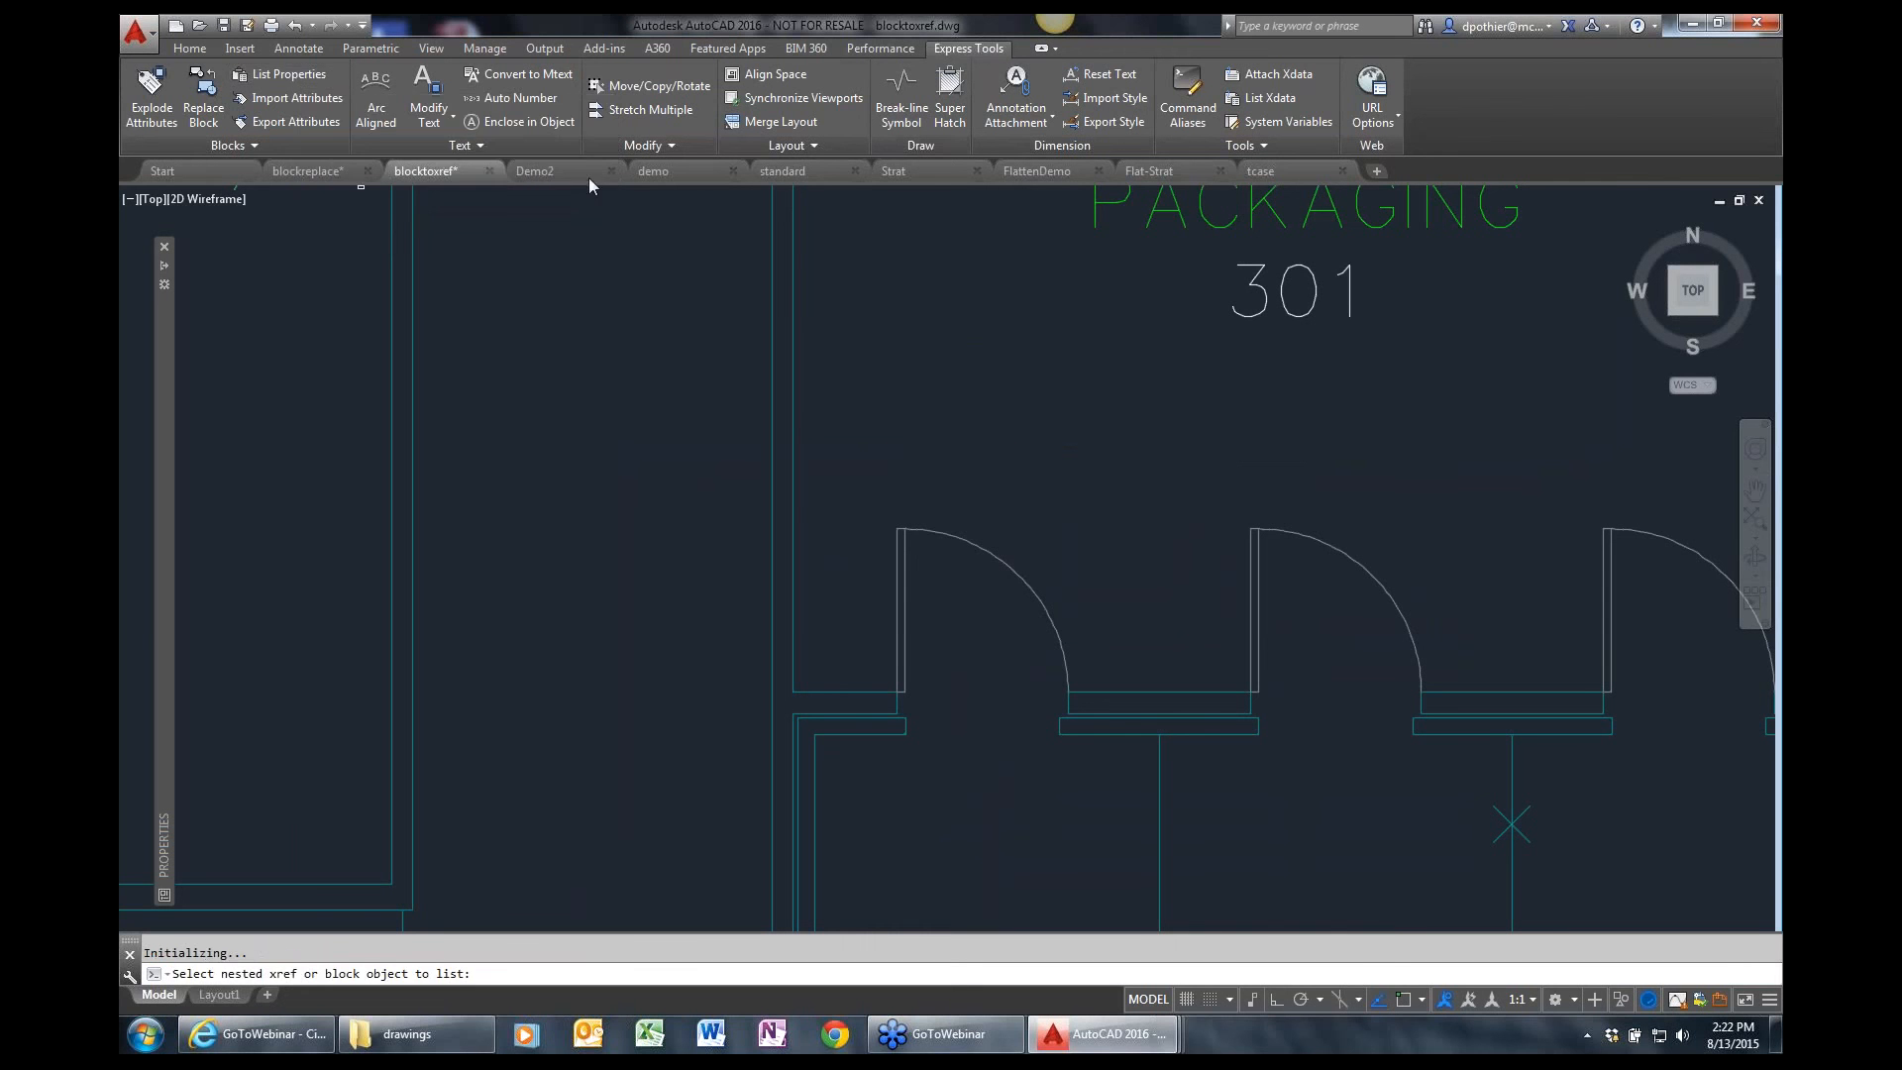
{"action": "left_click", "coordinate": [984, 552]}
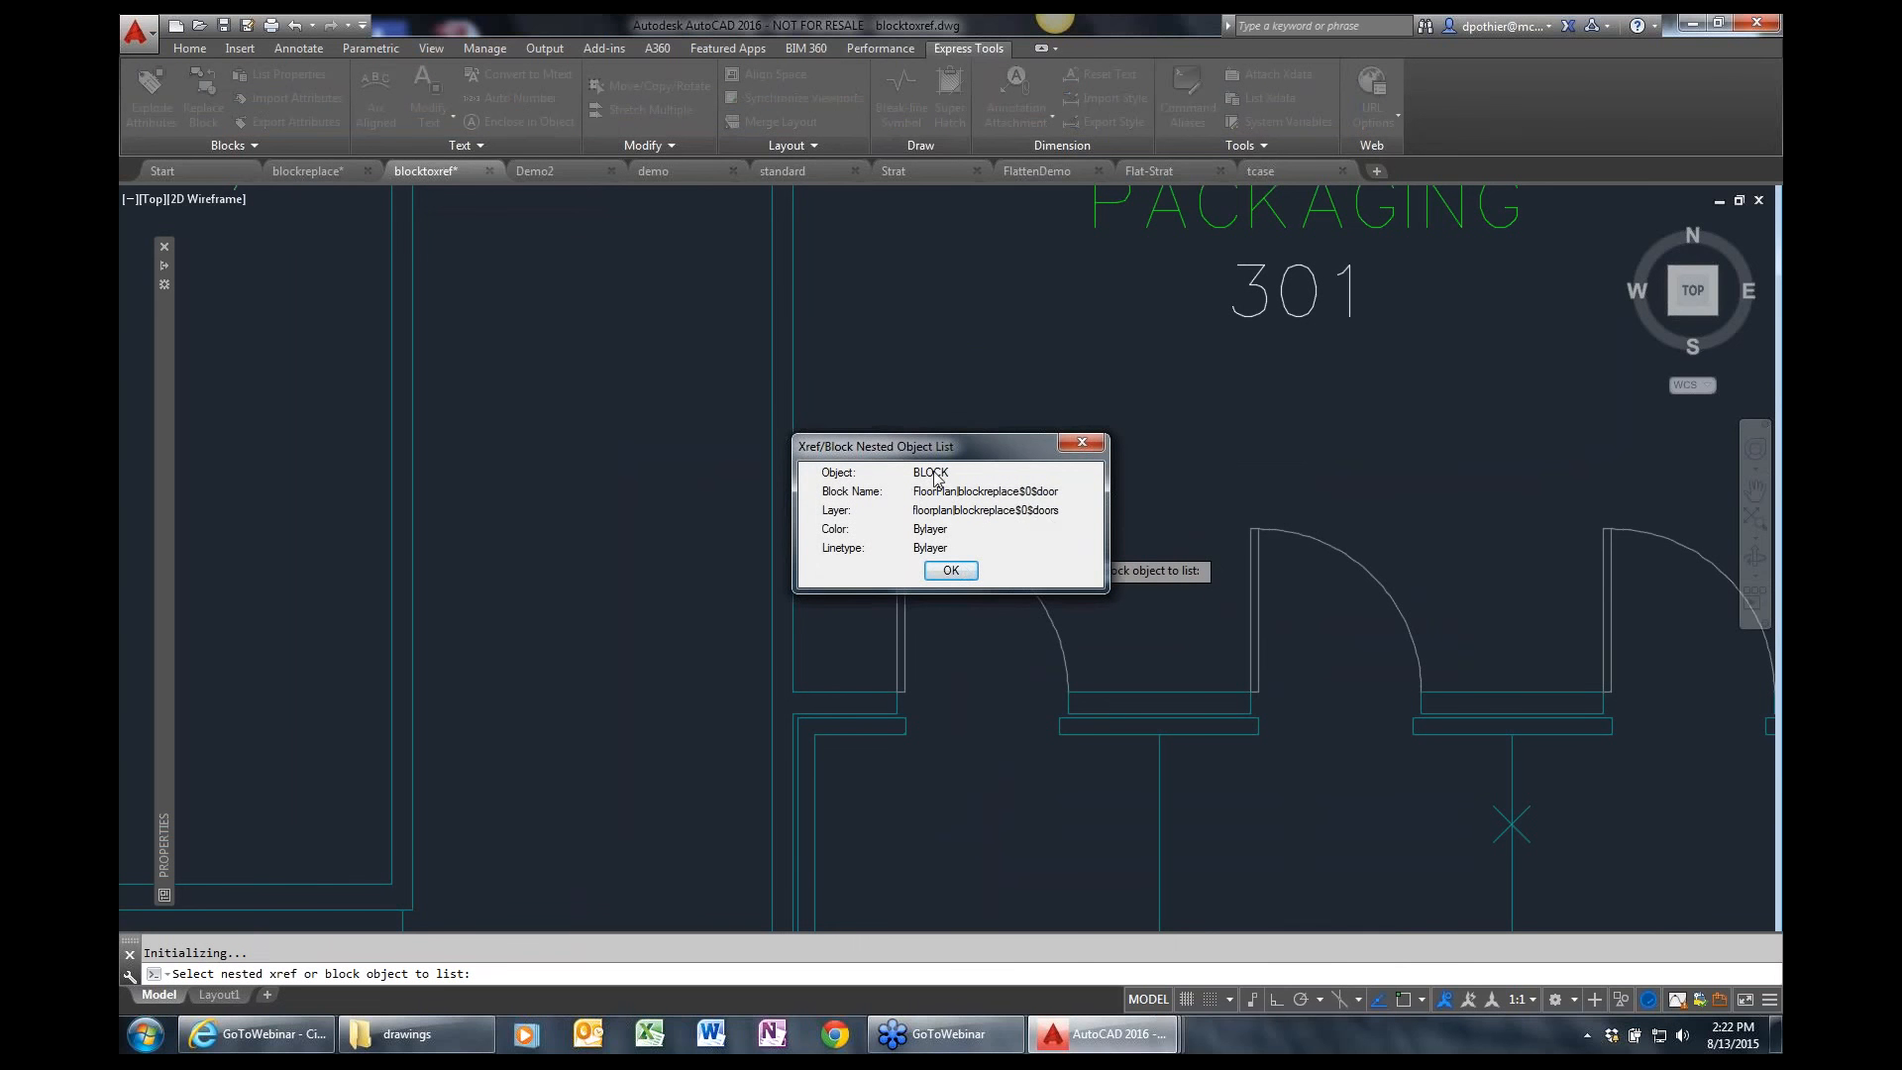
{"action": "left_click", "coordinate": [951, 572]}
Repeat the XLIST command to list the properties of the vertical wall line beside that door.
{"action": "key", "text": "Return"}
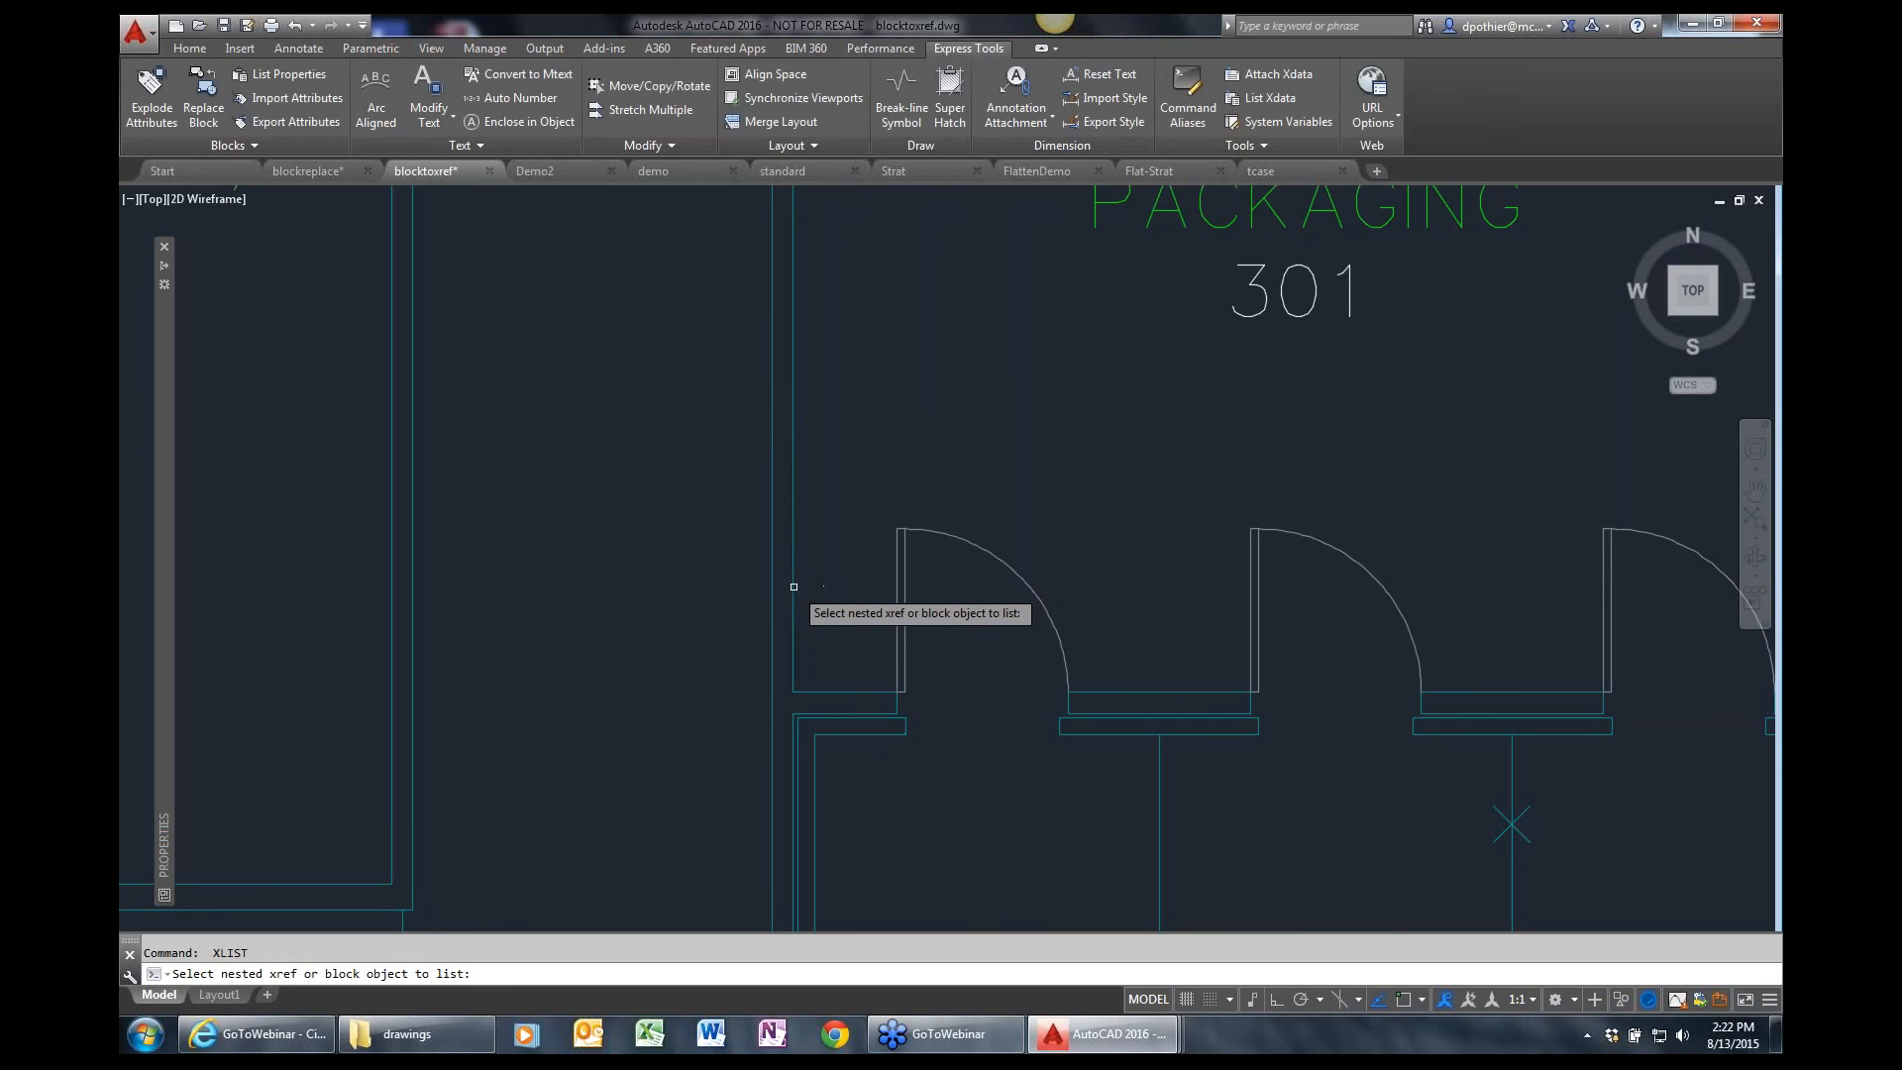
{"action": "left_click", "coordinate": [790, 587]}
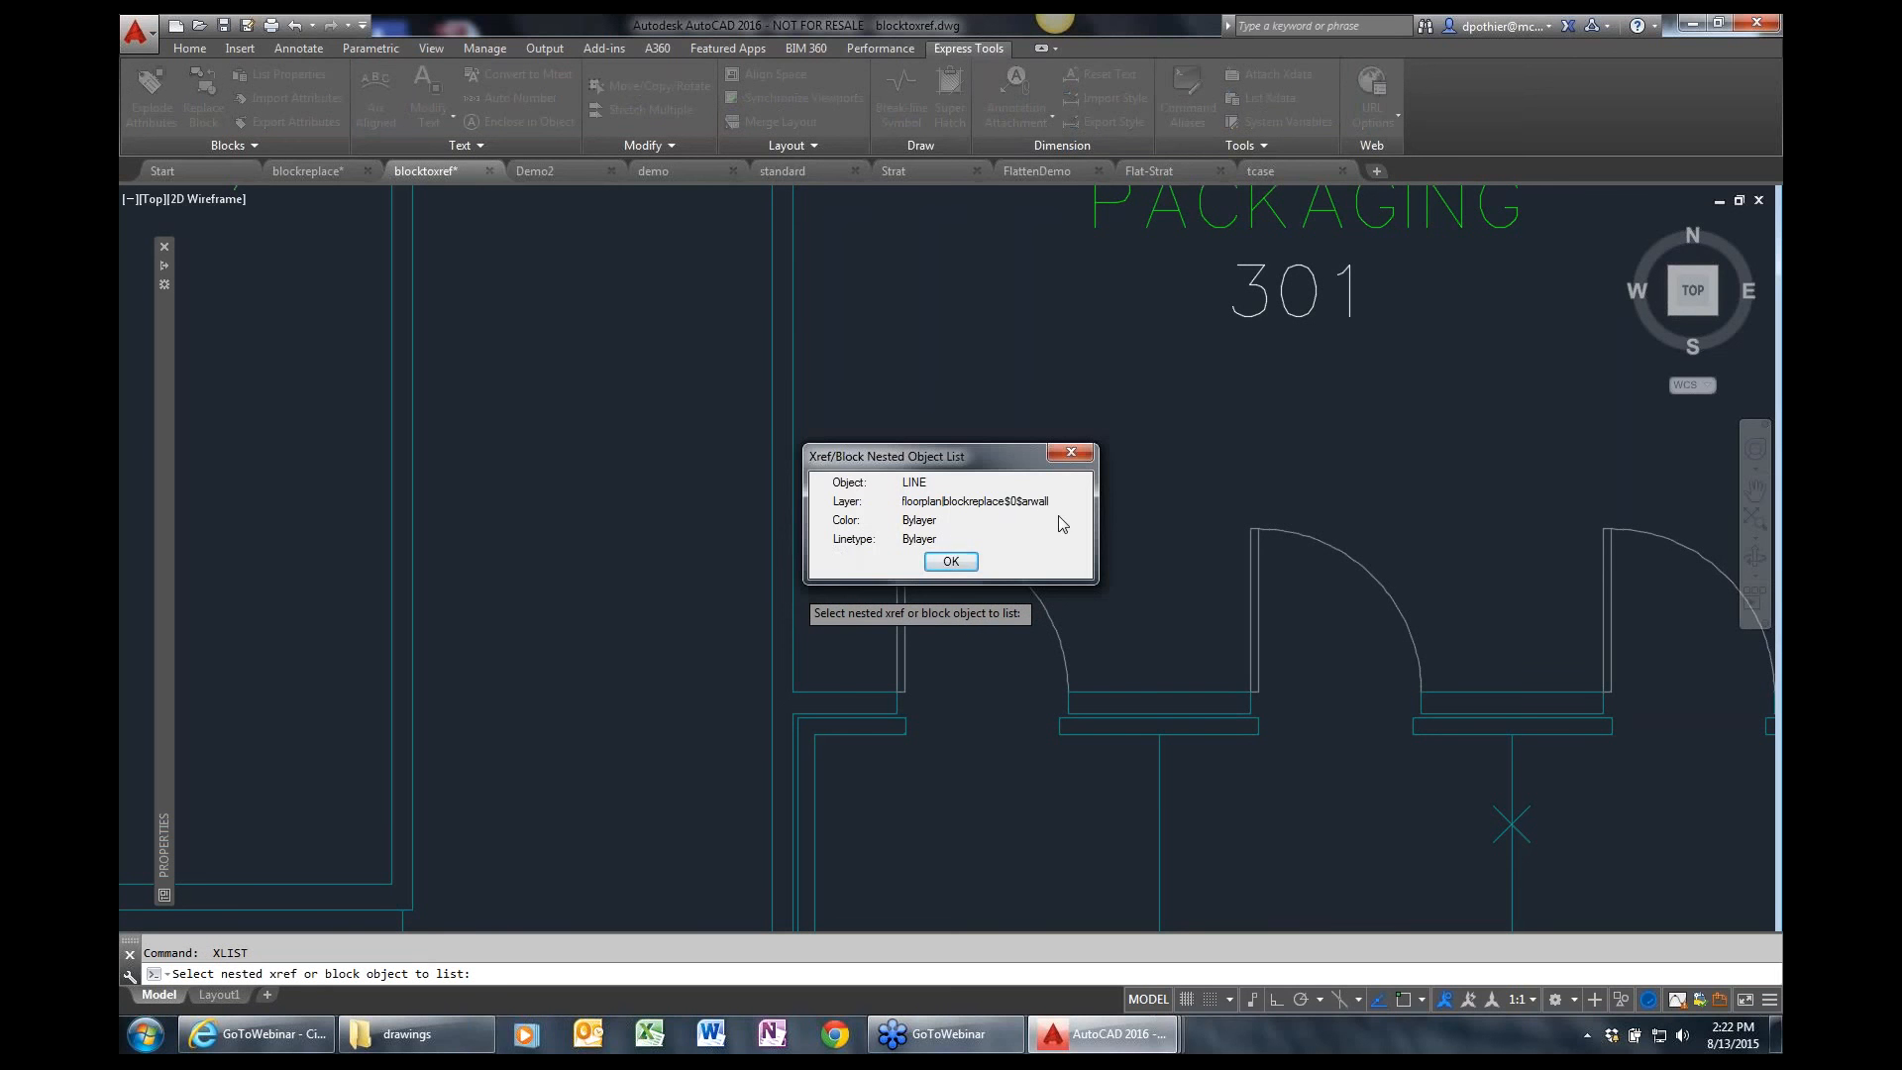
{"action": "left_click", "coordinate": [976, 561]}
{"action": "scroll", "coordinate": [973, 588], "scroll_direction": "down", "scroll_amount": 2}
{"action": "scroll", "coordinate": [974, 588], "scroll_direction": "down", "scroll_amount": 2}
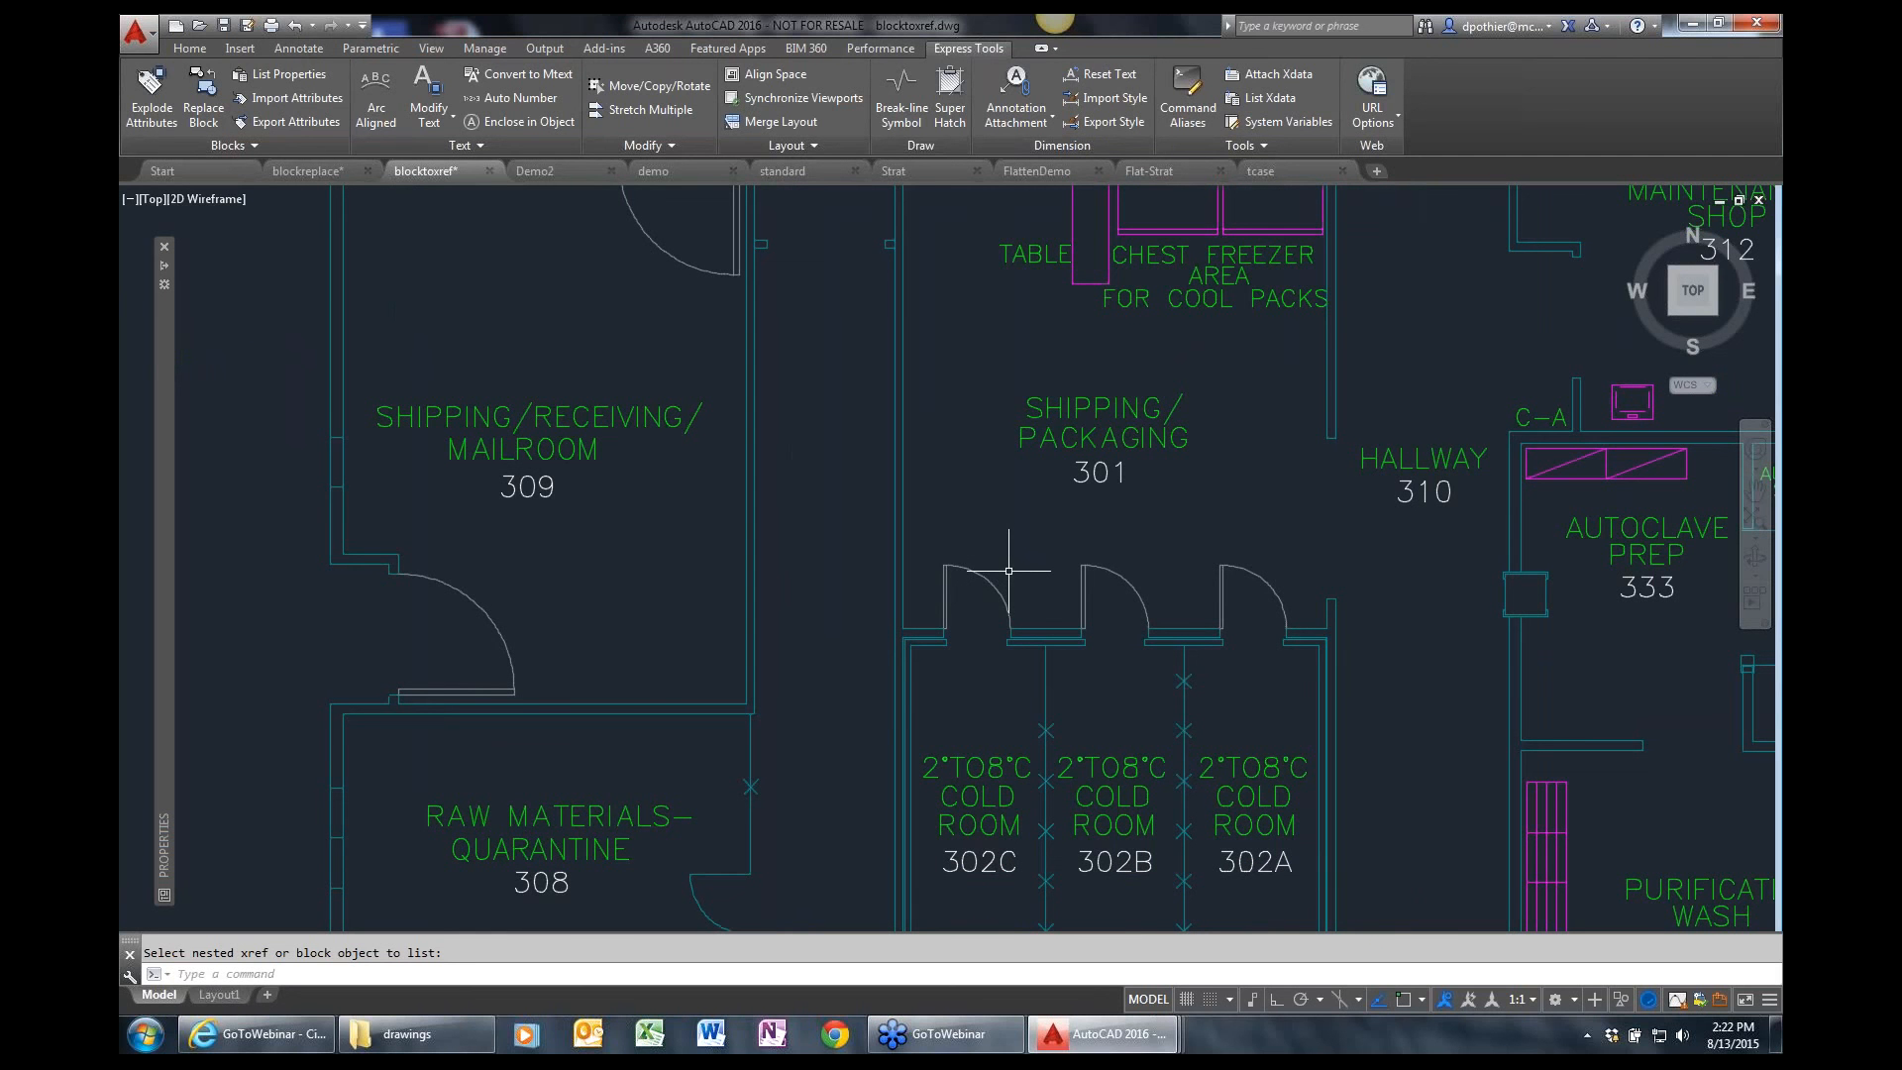
In the Demo2 drawing, create arc-aligned text reading AUTODESK along the arc above the ARCTEXT paragraph.
{"action": "left_click", "coordinate": [569, 174]}
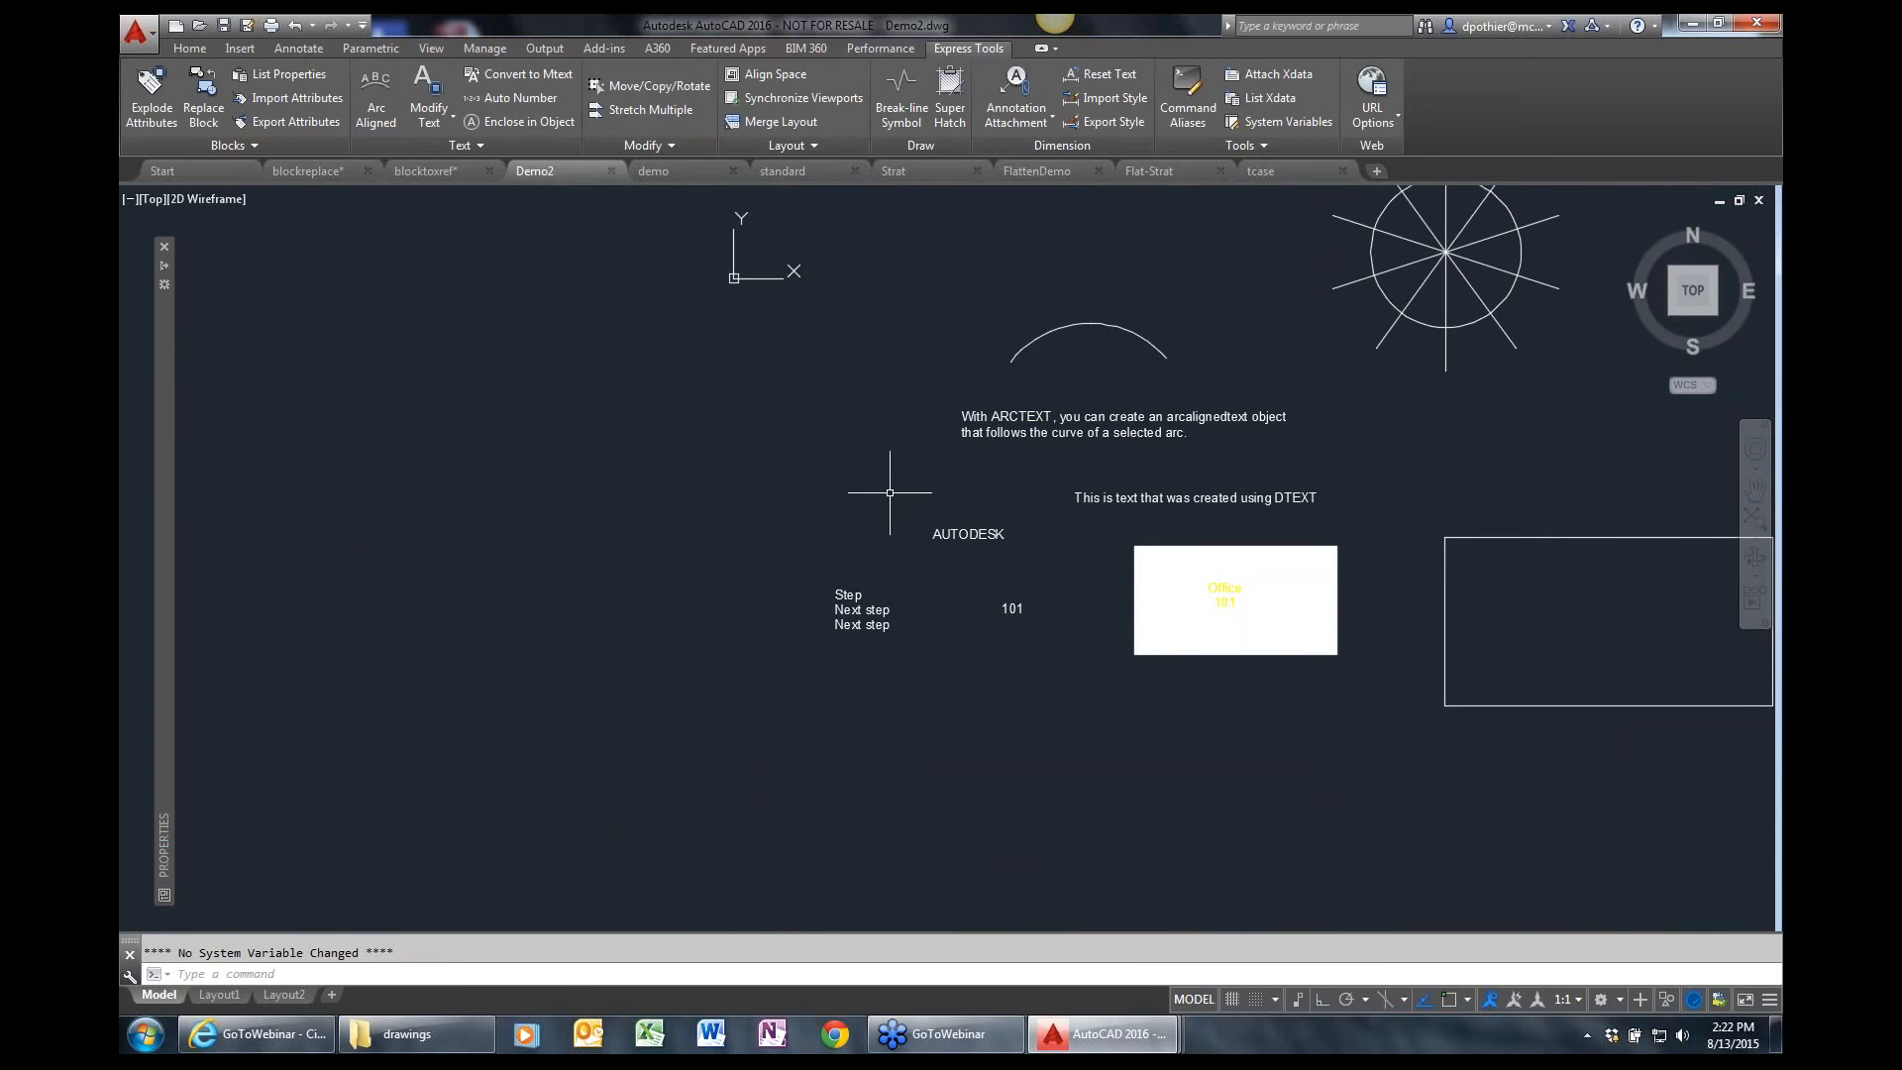
{"action": "type", "text": "z"}
{"action": "key", "text": "Return"}
{"action": "left_click", "coordinate": [819, 649]}
{"action": "left_click", "coordinate": [1222, 446]}
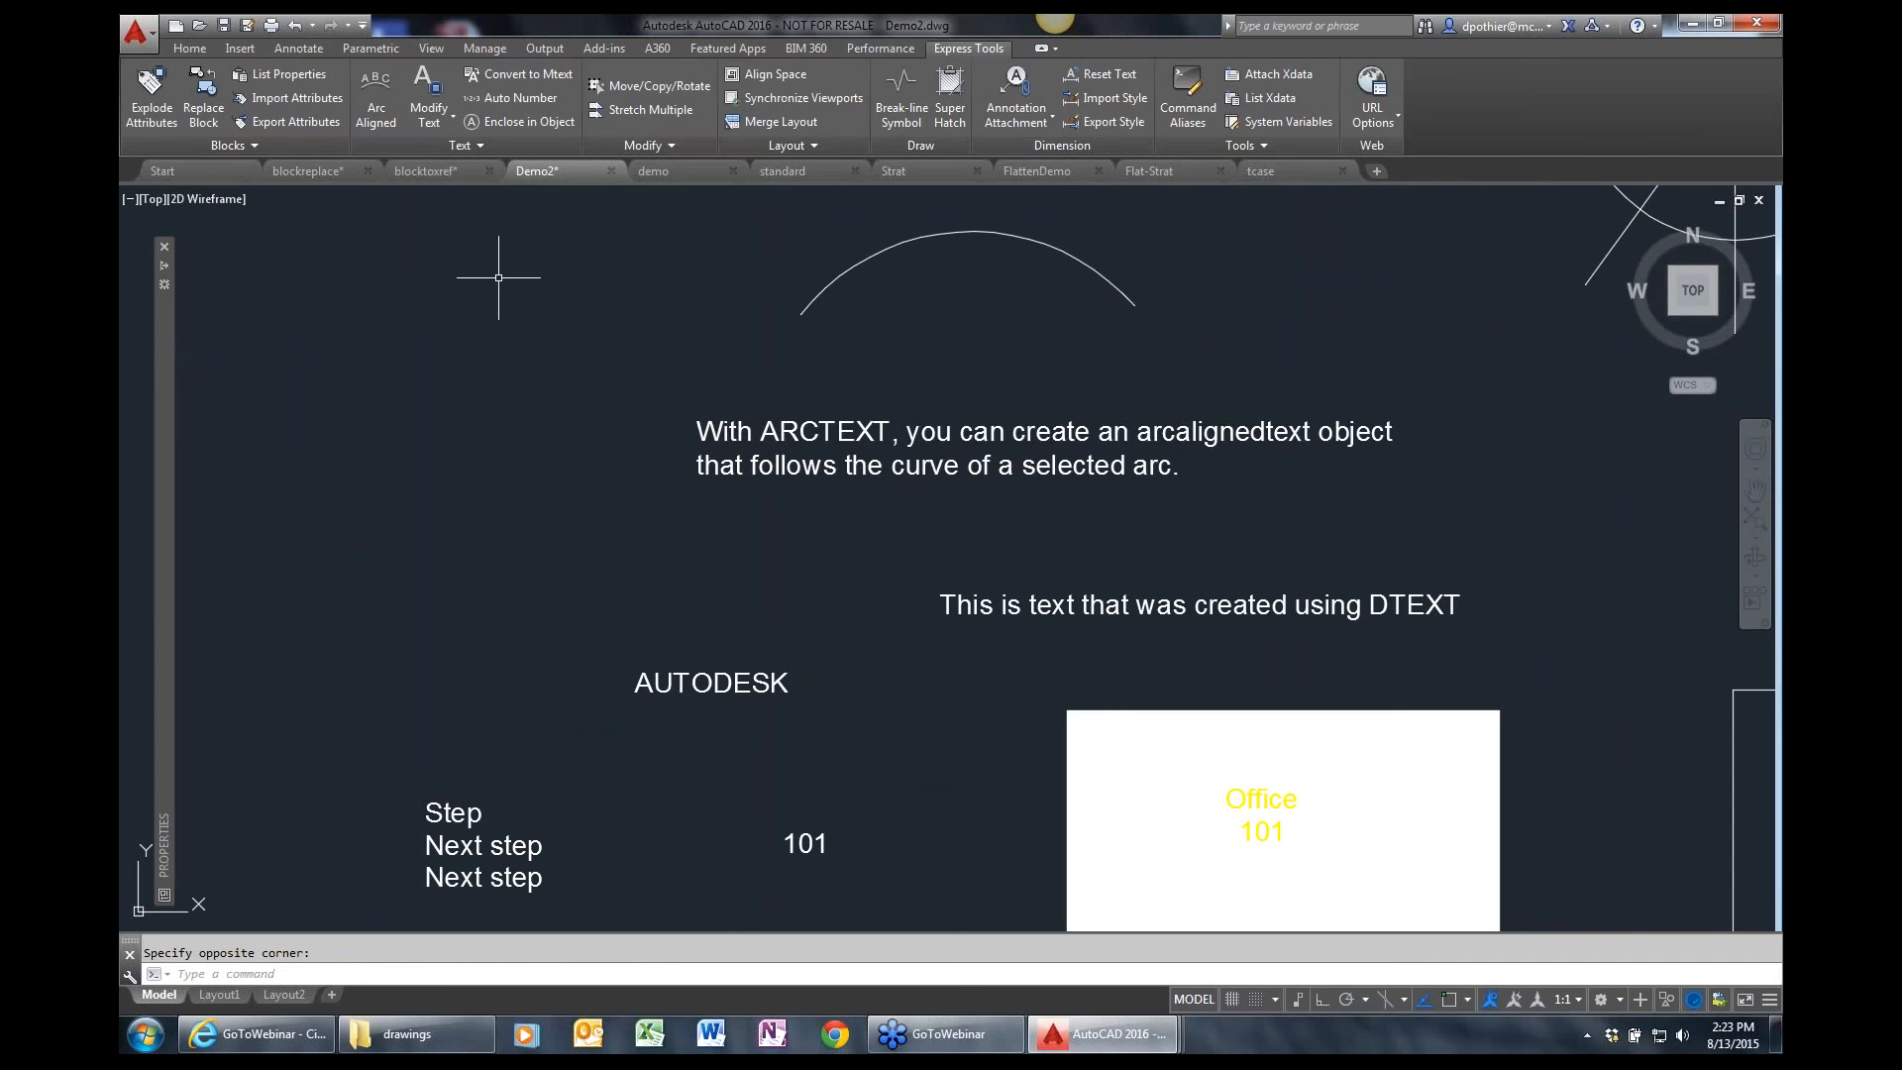
{"action": "left_click", "coordinate": [376, 111]}
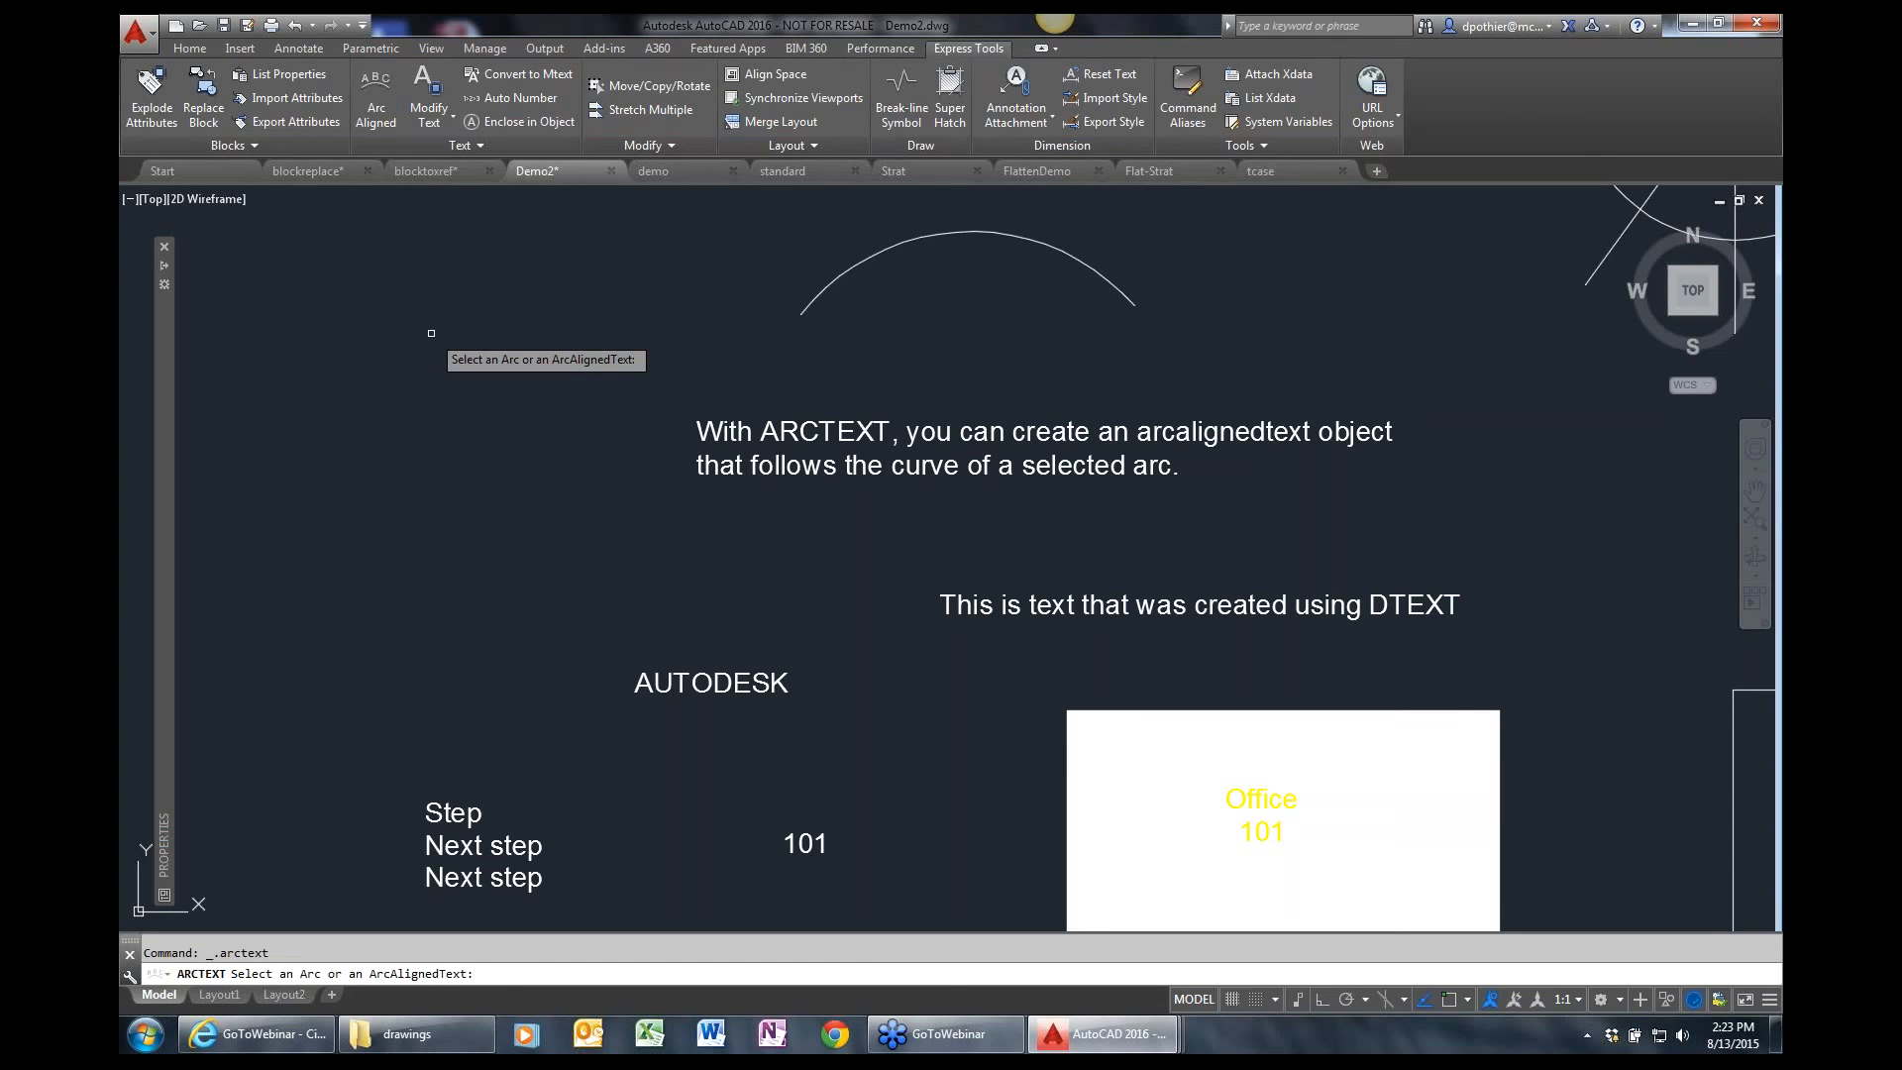
{"action": "left_click", "coordinate": [903, 245]}
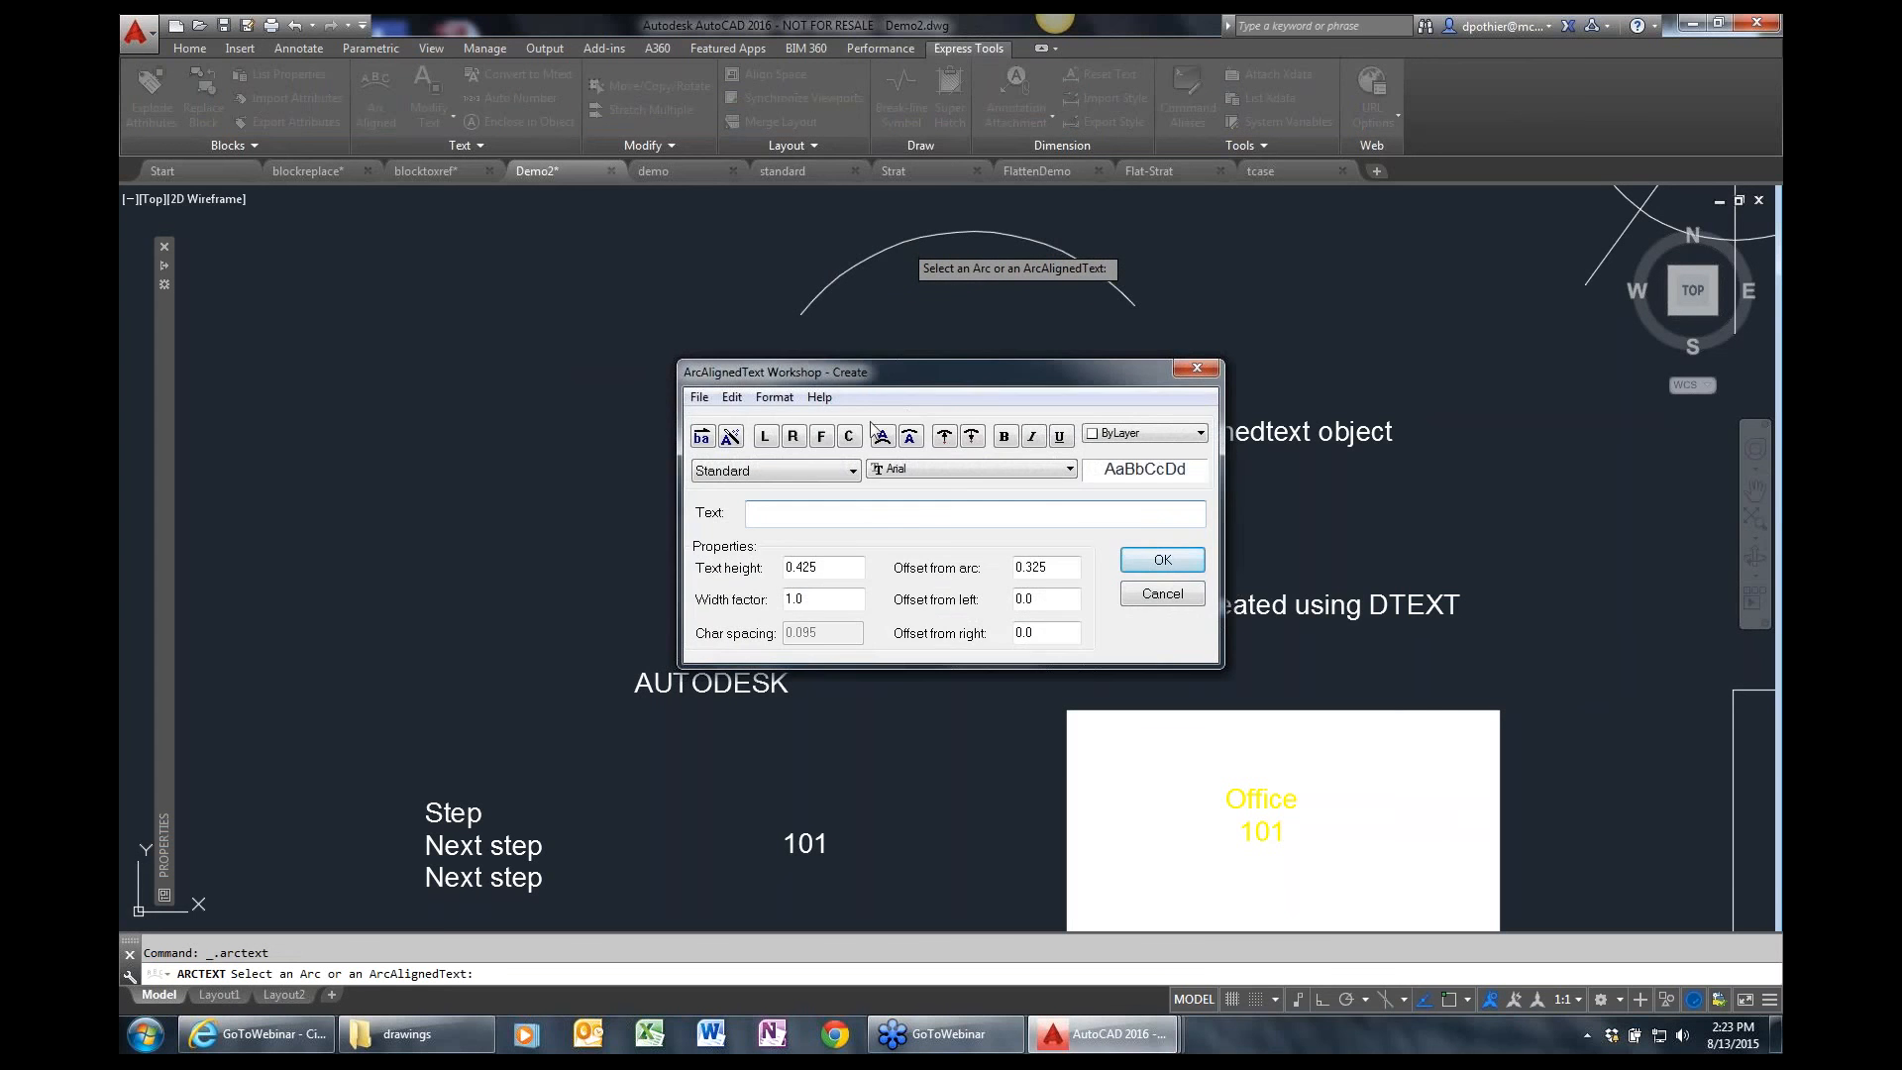
{"action": "left_click_drag", "start_coordinate": [852, 375], "coordinate": [609, 335]}
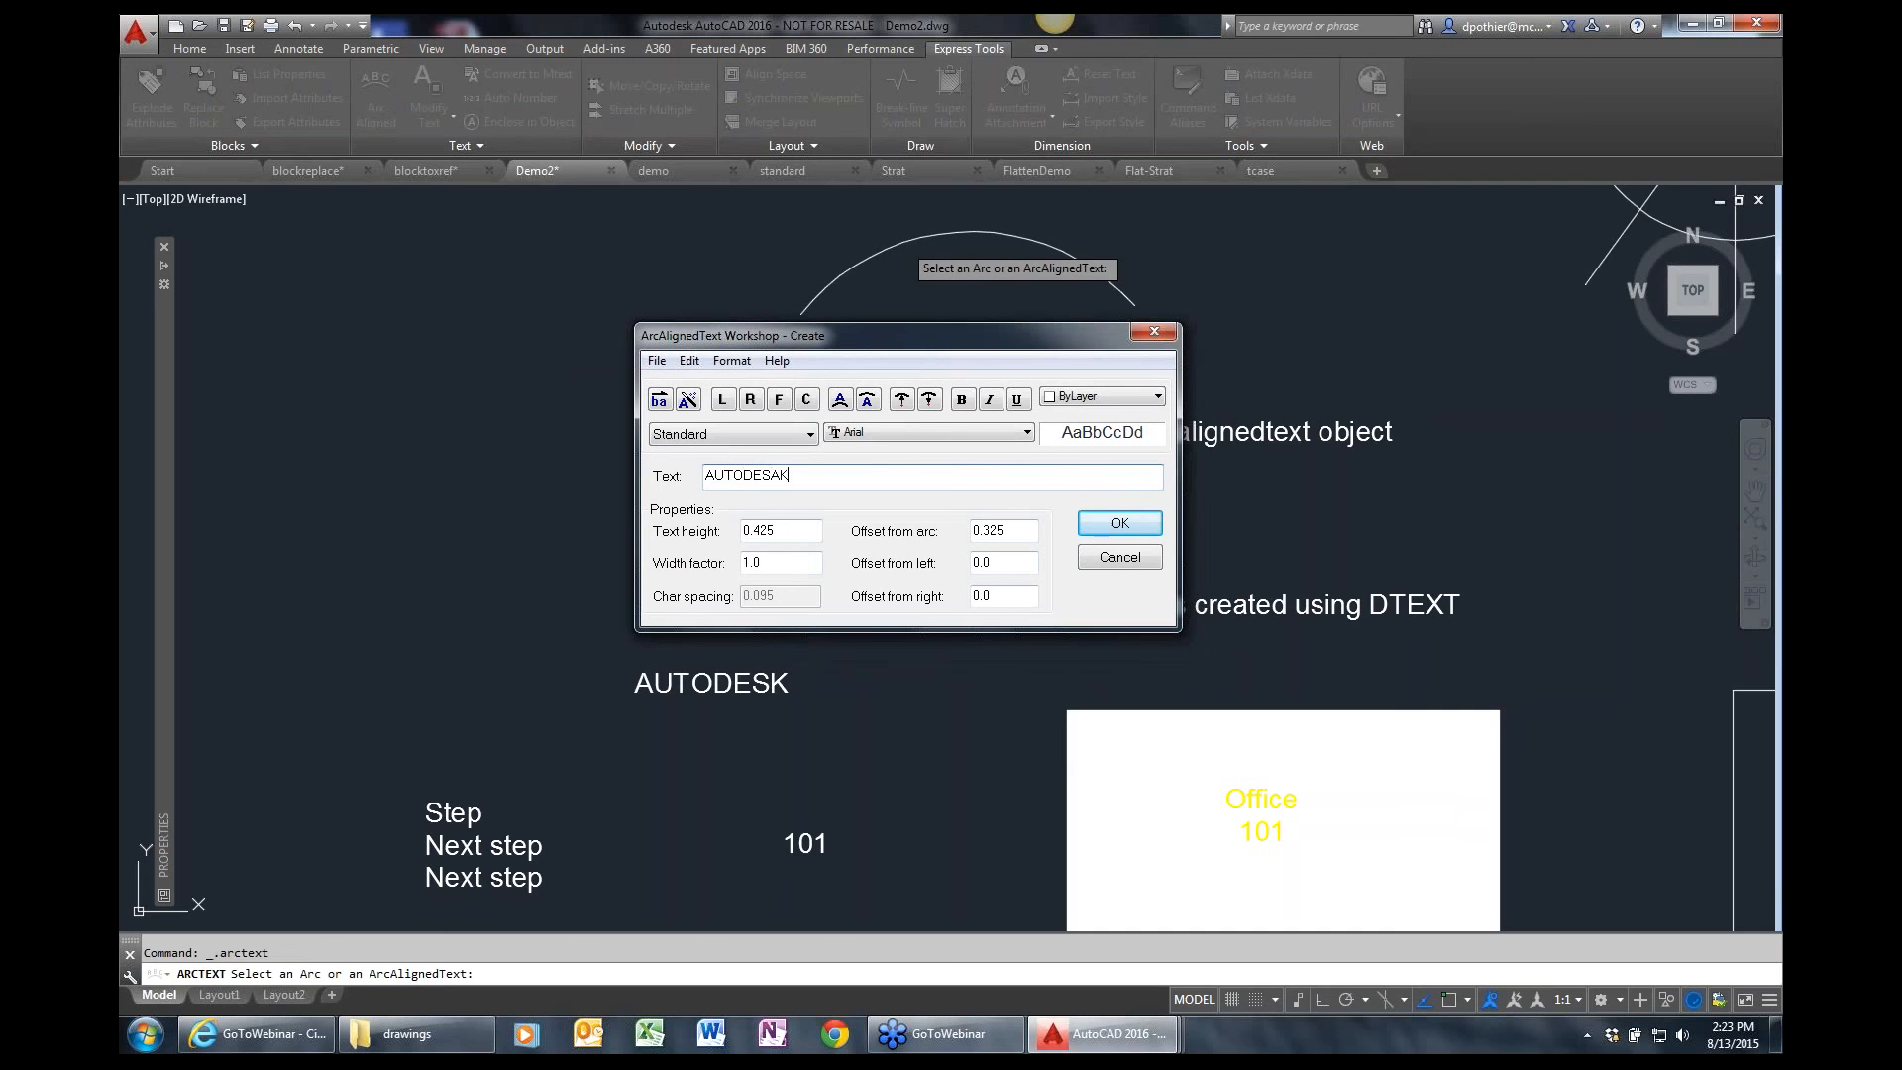
{"action": "key", "text": "BackSpace"}
{"action": "key", "text": "BackSpace"}
{"action": "left_click", "coordinate": [1118, 524]}
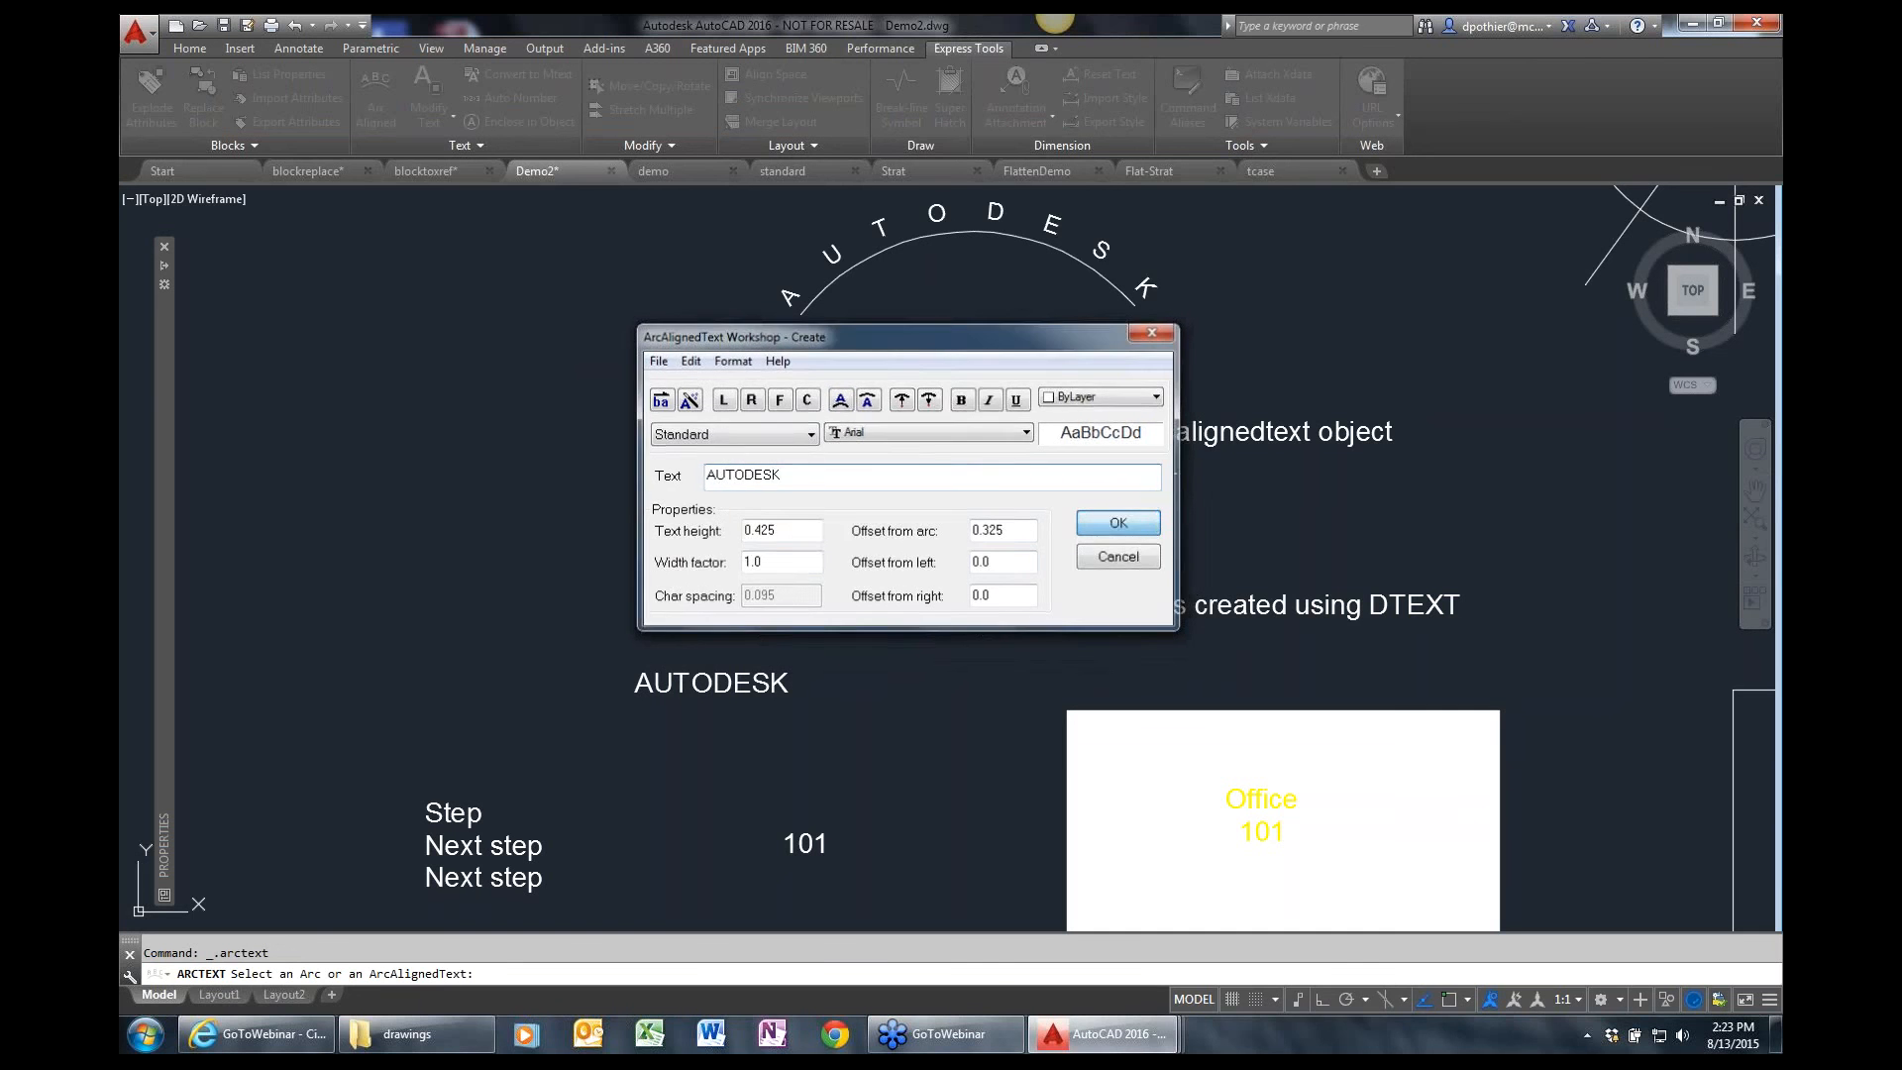
Select the arc-aligned AUTODESK text, examine its object type and properties, and clear the selection.
{"action": "type", "text": "p"}
{"action": "key", "text": "Return"}
{"action": "mouse_move", "coordinate": [1080, 324]}
{"action": "left_mouse_down"}
{"action": "mouse_move", "coordinate": [1061, 340]}
{"action": "mouse_move", "coordinate": [1062, 450]}
{"action": "left_mouse_up"}
{"action": "key", "text": "Escape"}
{"action": "left_click", "coordinate": [979, 335]}
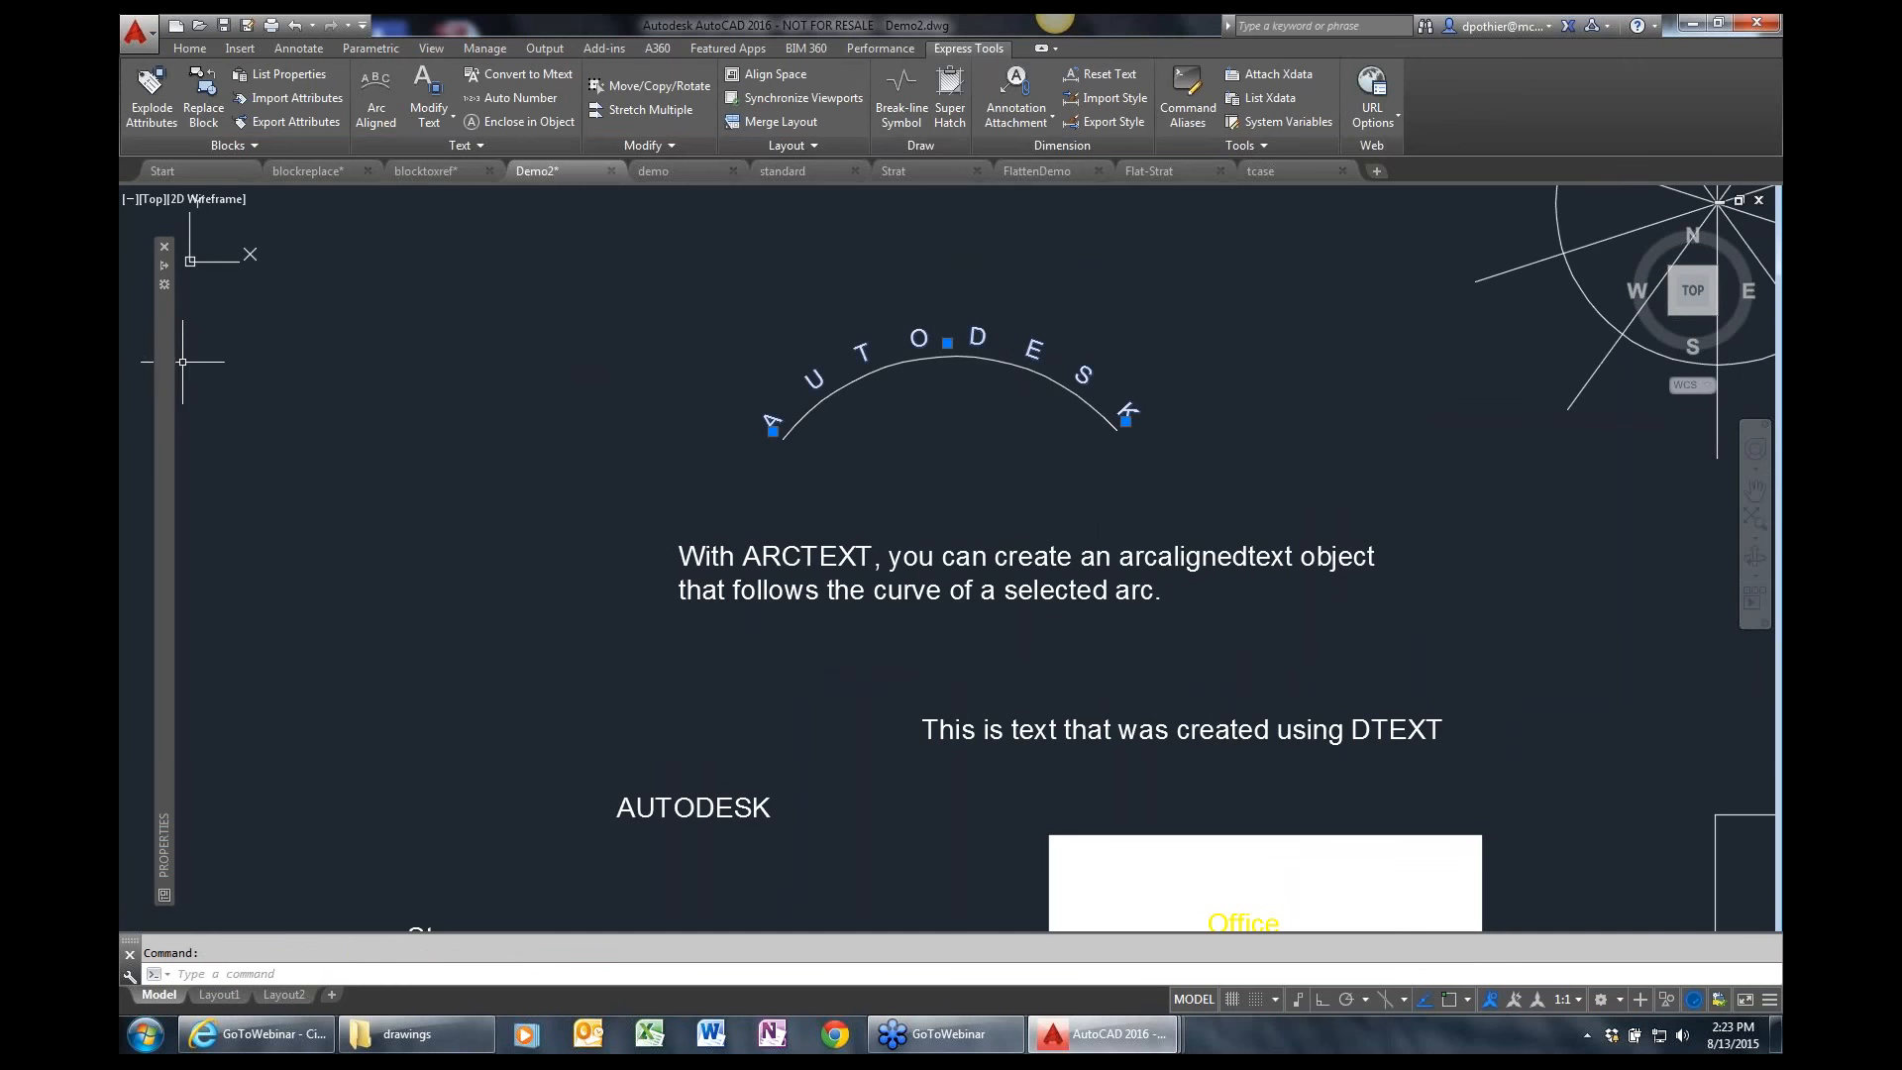
{"action": "mouse_move", "coordinate": [165, 357]}
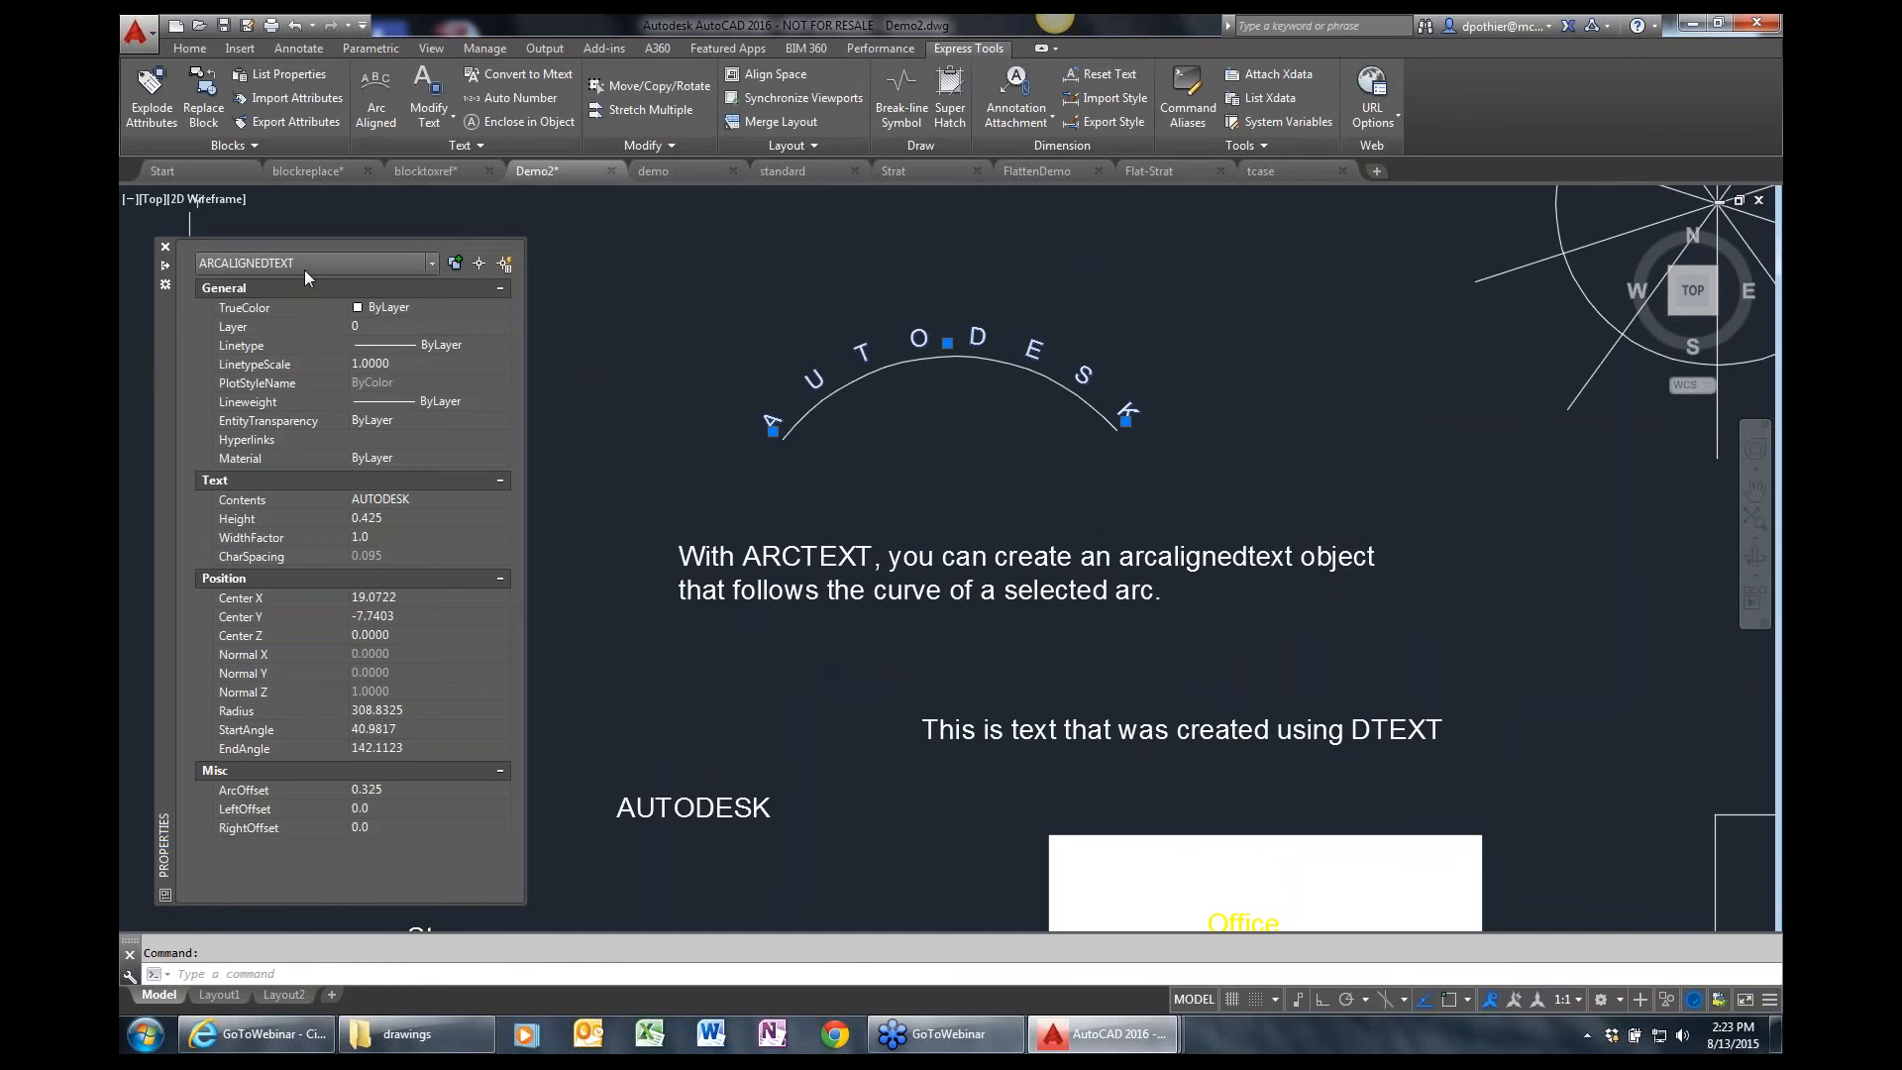
{"action": "key", "text": "Escape"}
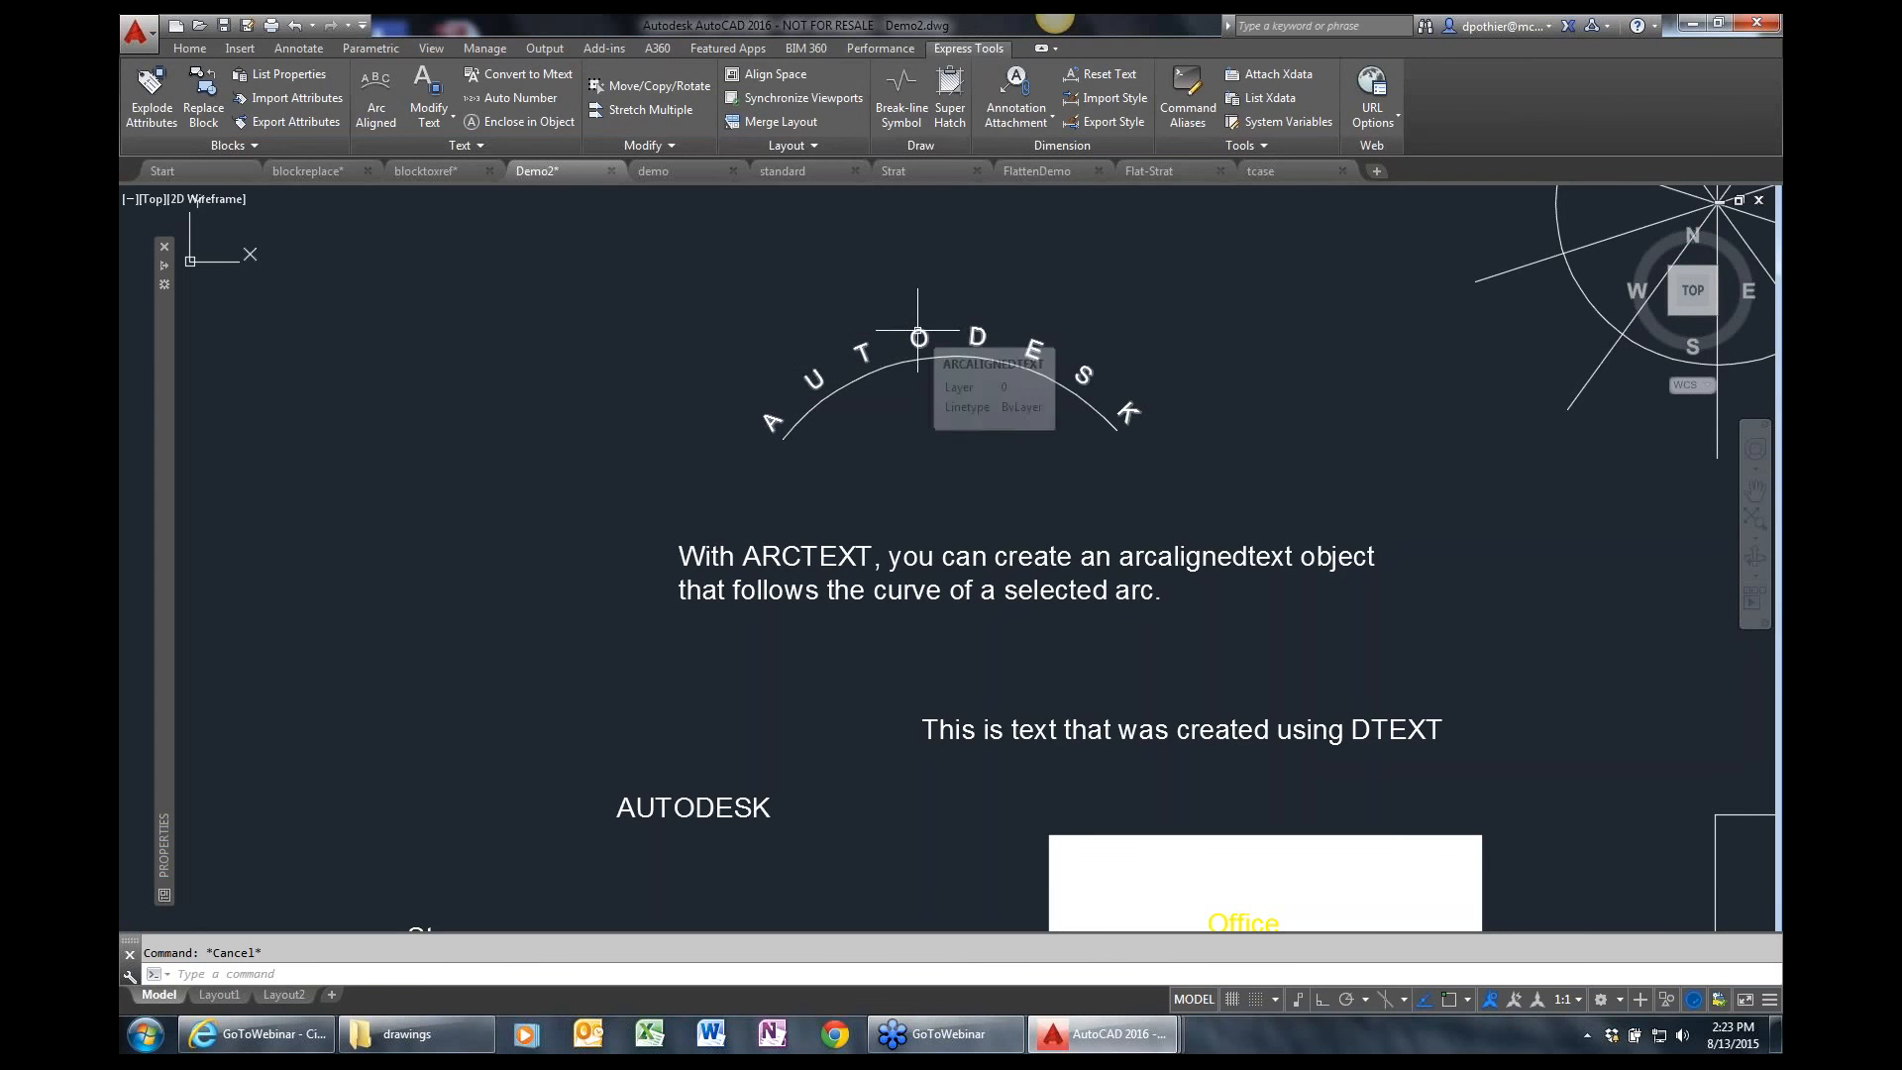
Edit the arc-aligned text to read AUTODESK ROCKS!!
{"action": "left_click", "coordinate": [386, 94]}
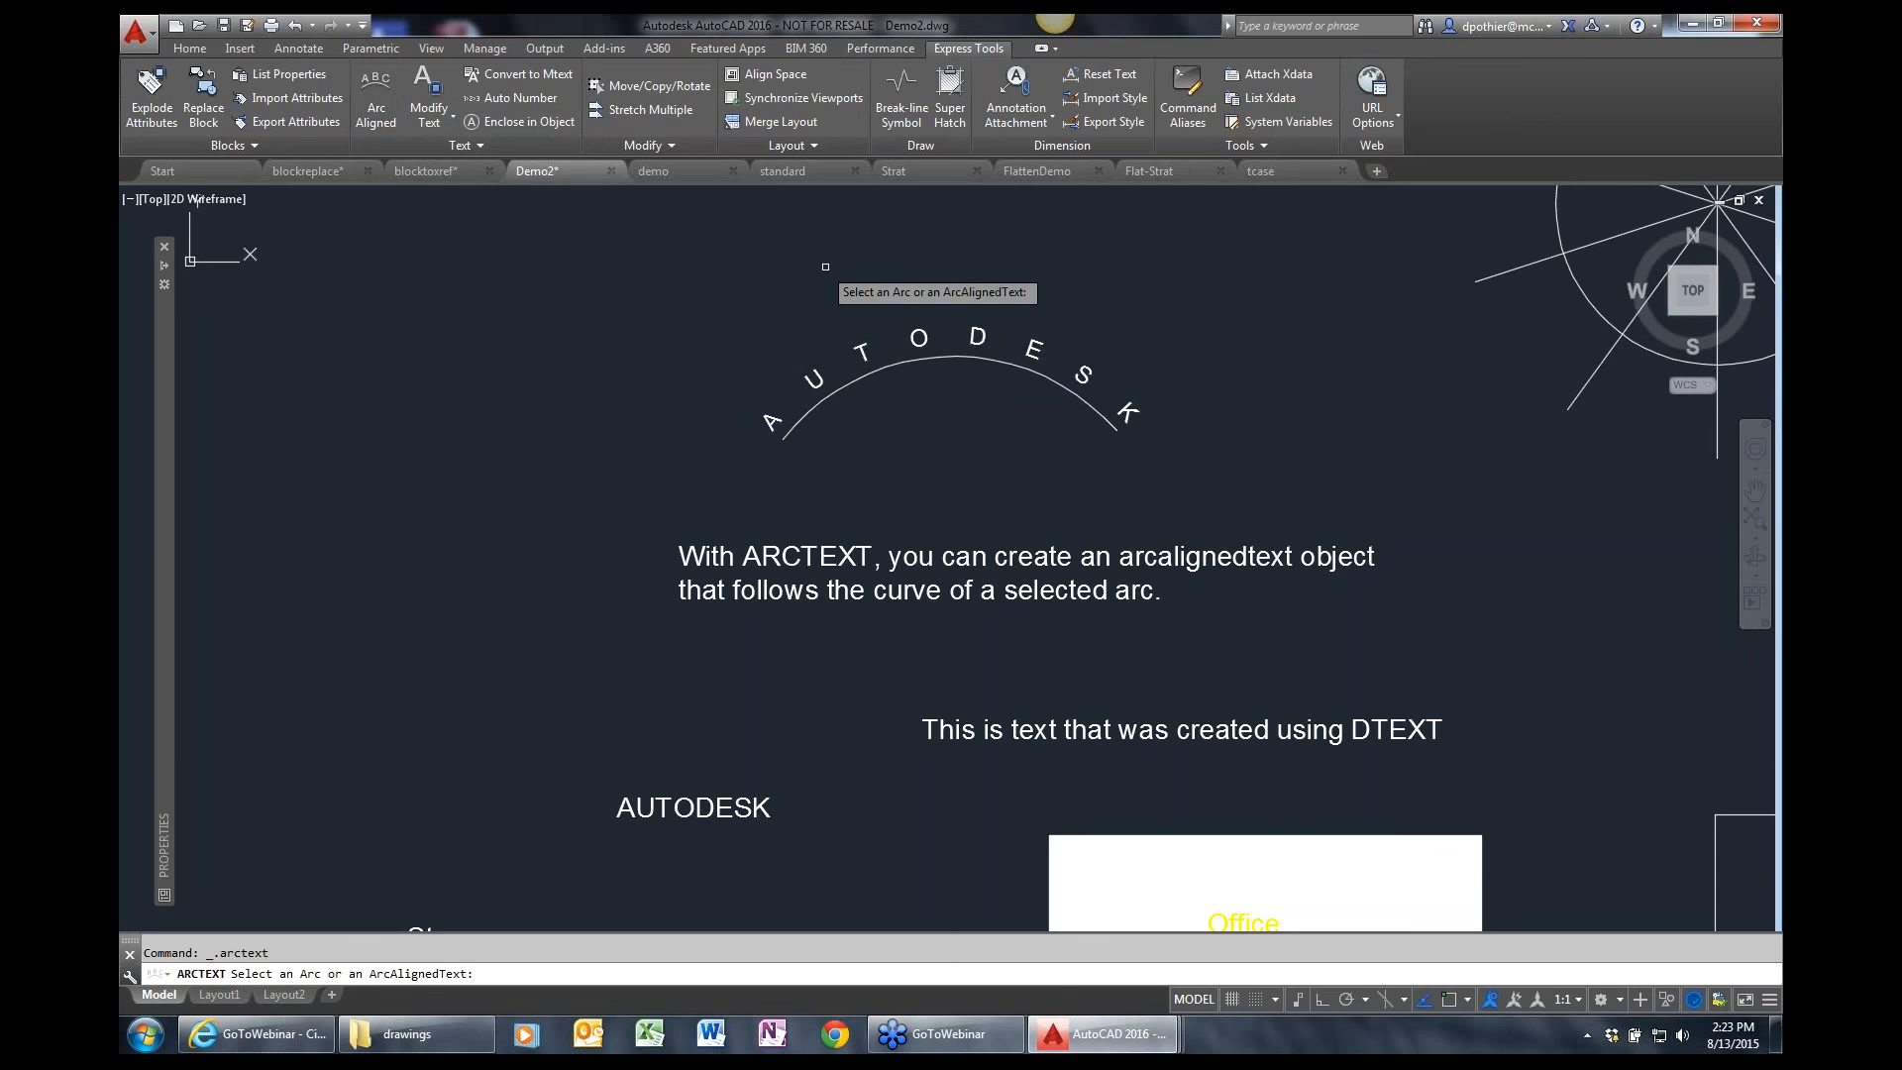
{"action": "left_click", "coordinate": [912, 336]}
{"action": "left_click", "coordinate": [871, 509]}
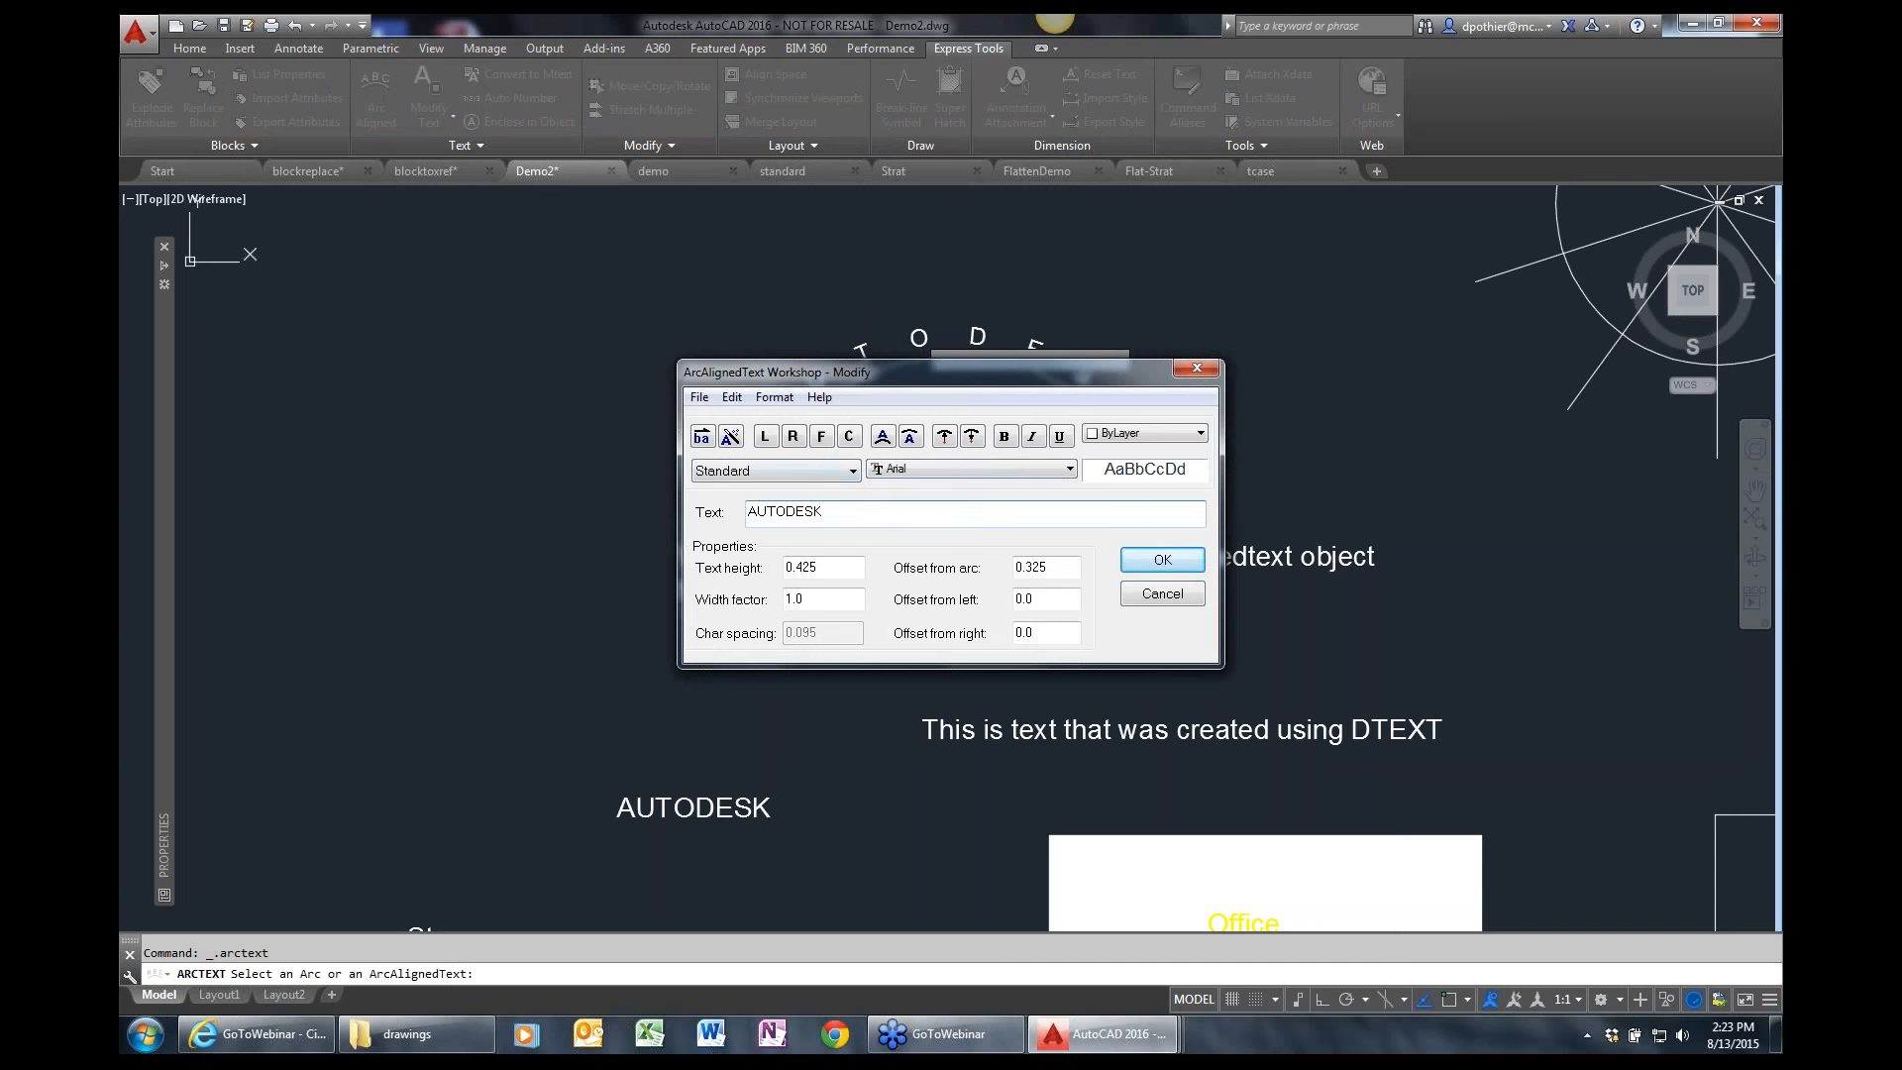
{"action": "type", "text": "ROCKS!!"}
{"action": "left_click", "coordinate": [1154, 561]}
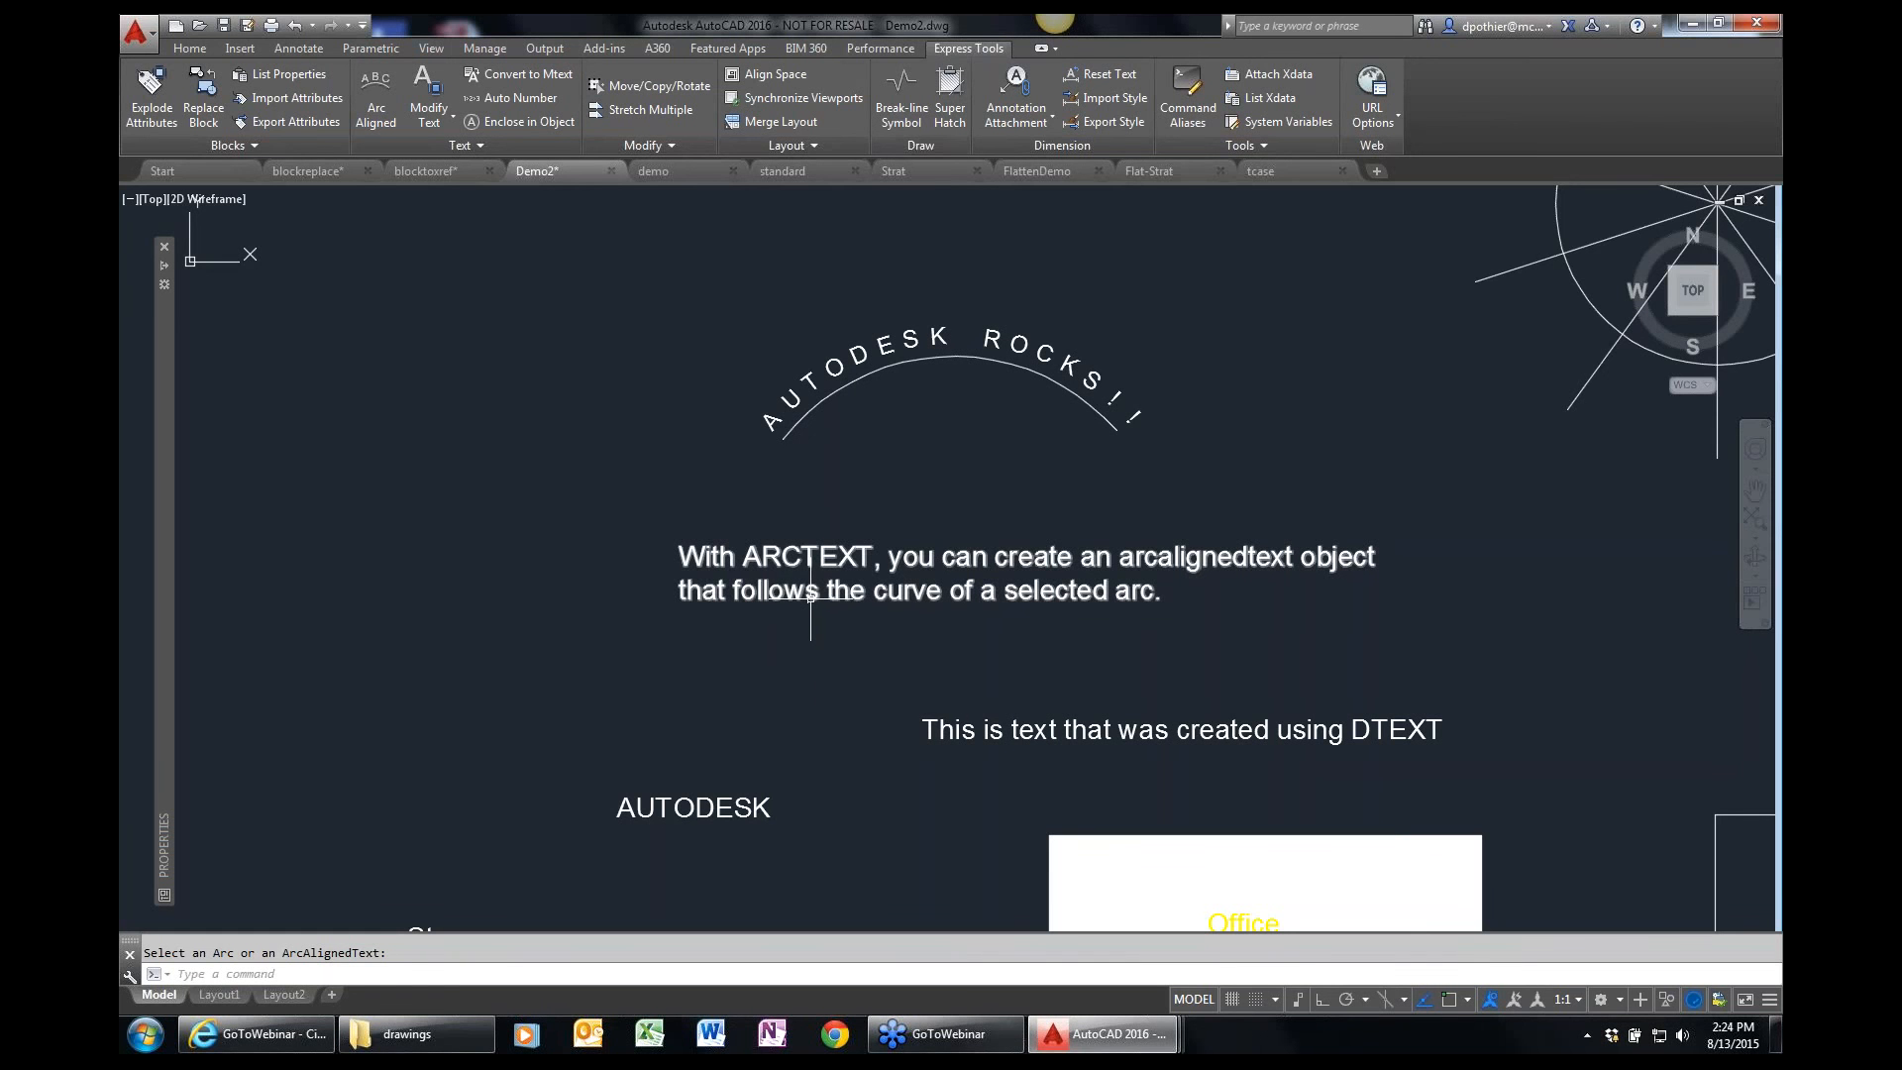
Change the case of the paragraph describing ARCTEXT to UPPERCASE.
{"action": "left_click", "coordinate": [452, 116]}
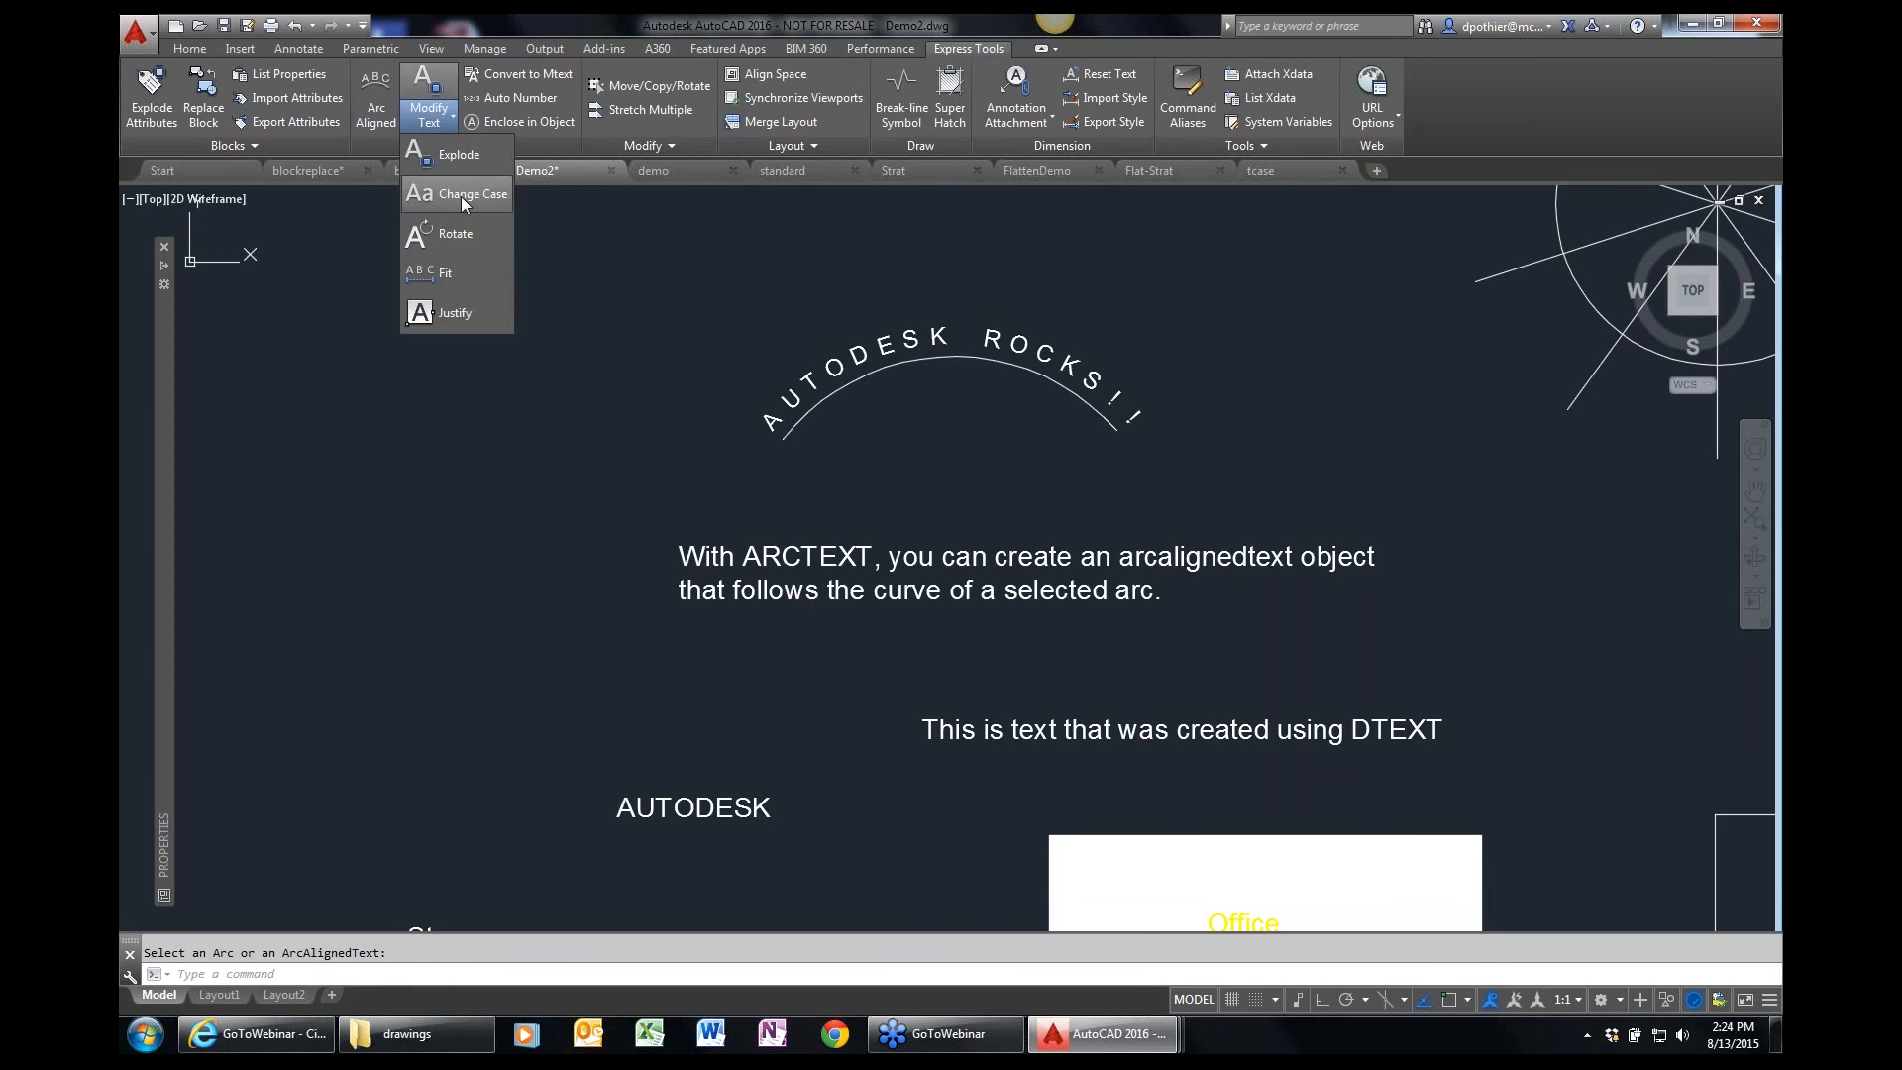
{"action": "left_click", "coordinate": [461, 196]}
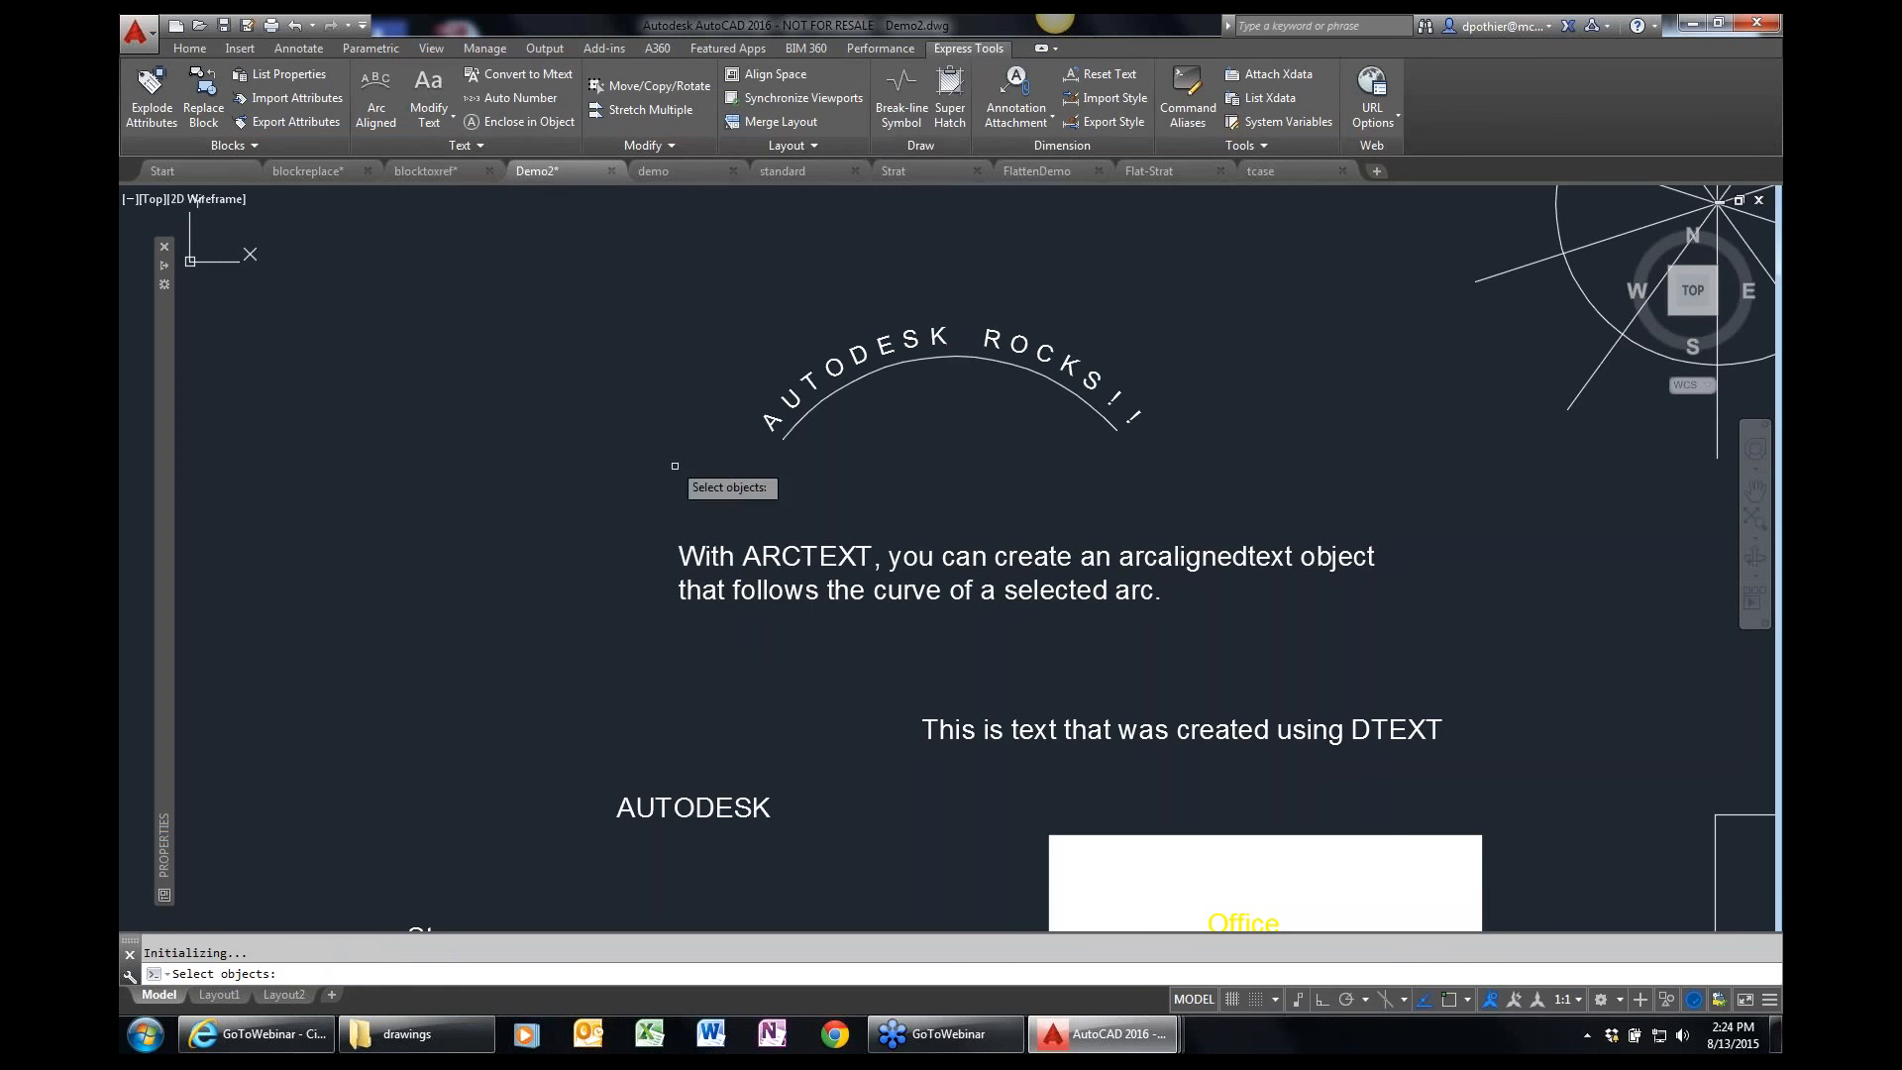
{"action": "left_click", "coordinate": [756, 552]}
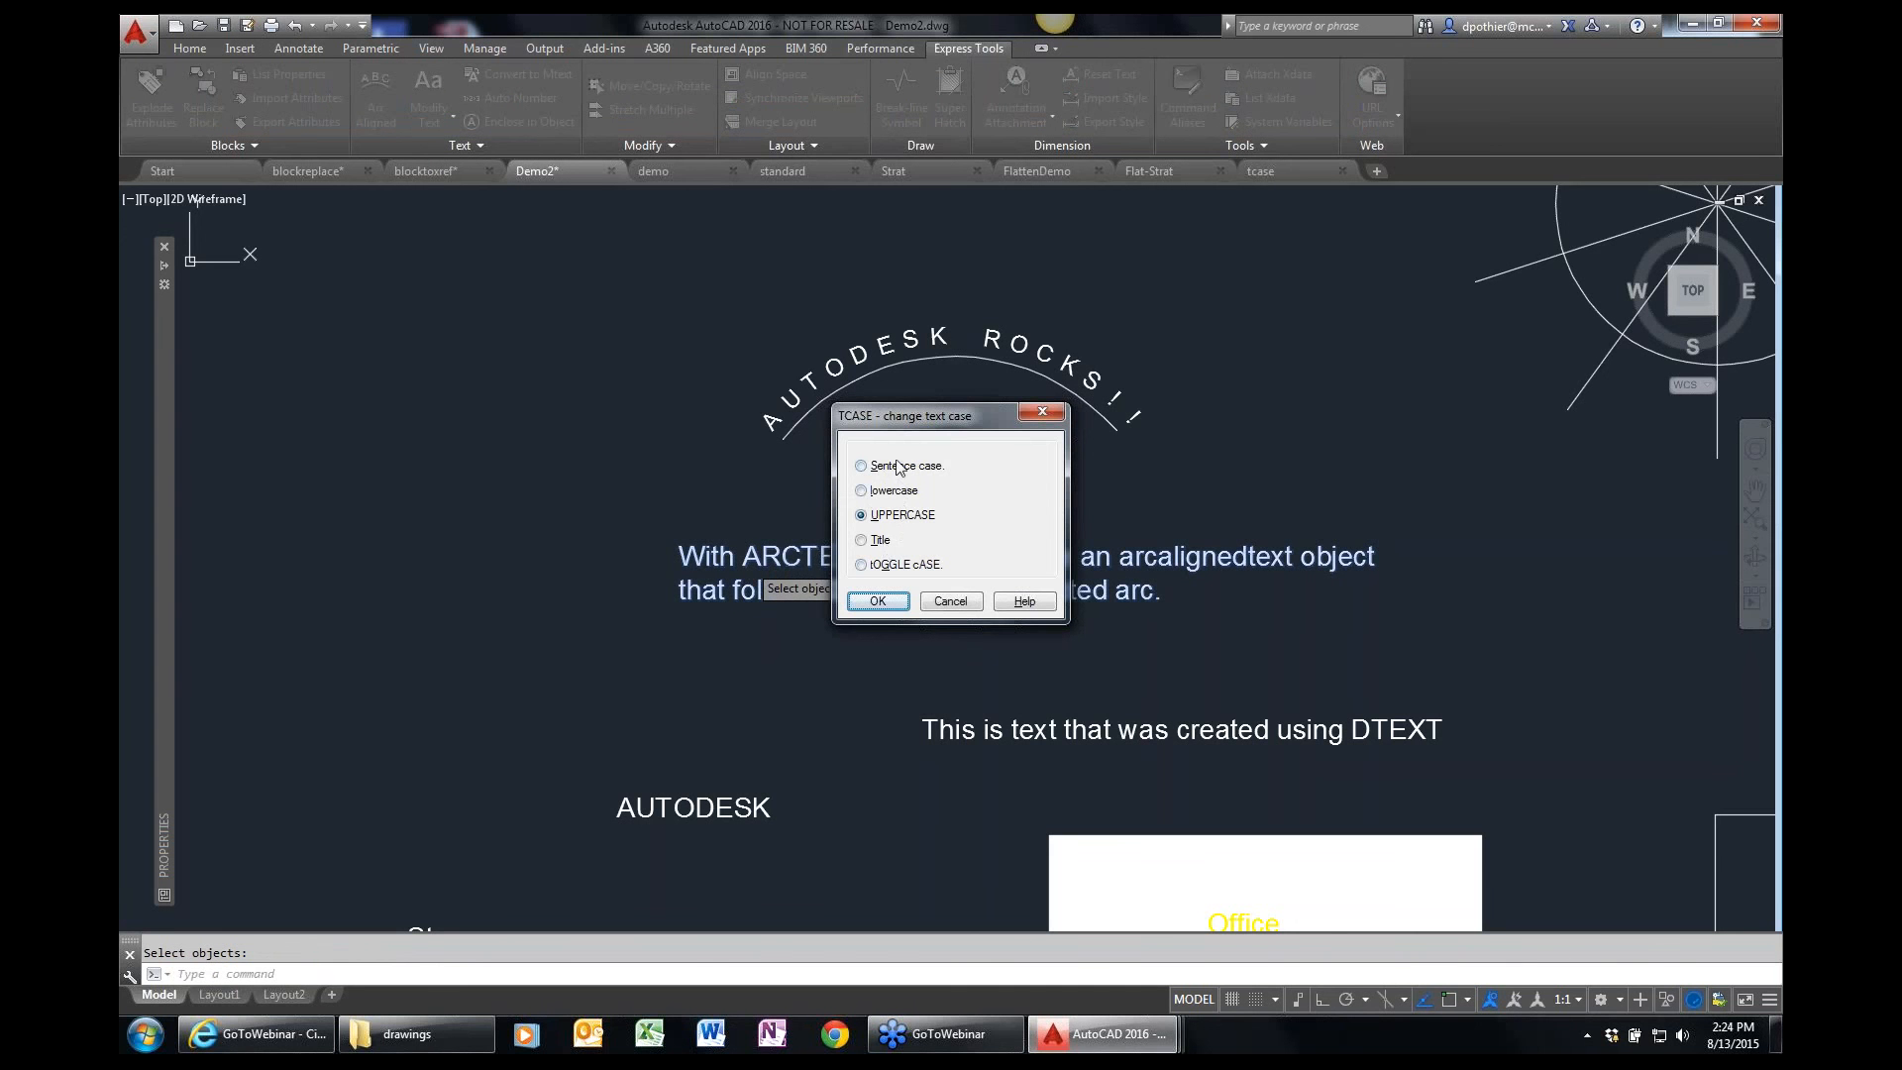
{"action": "left_click", "coordinate": [882, 601]}
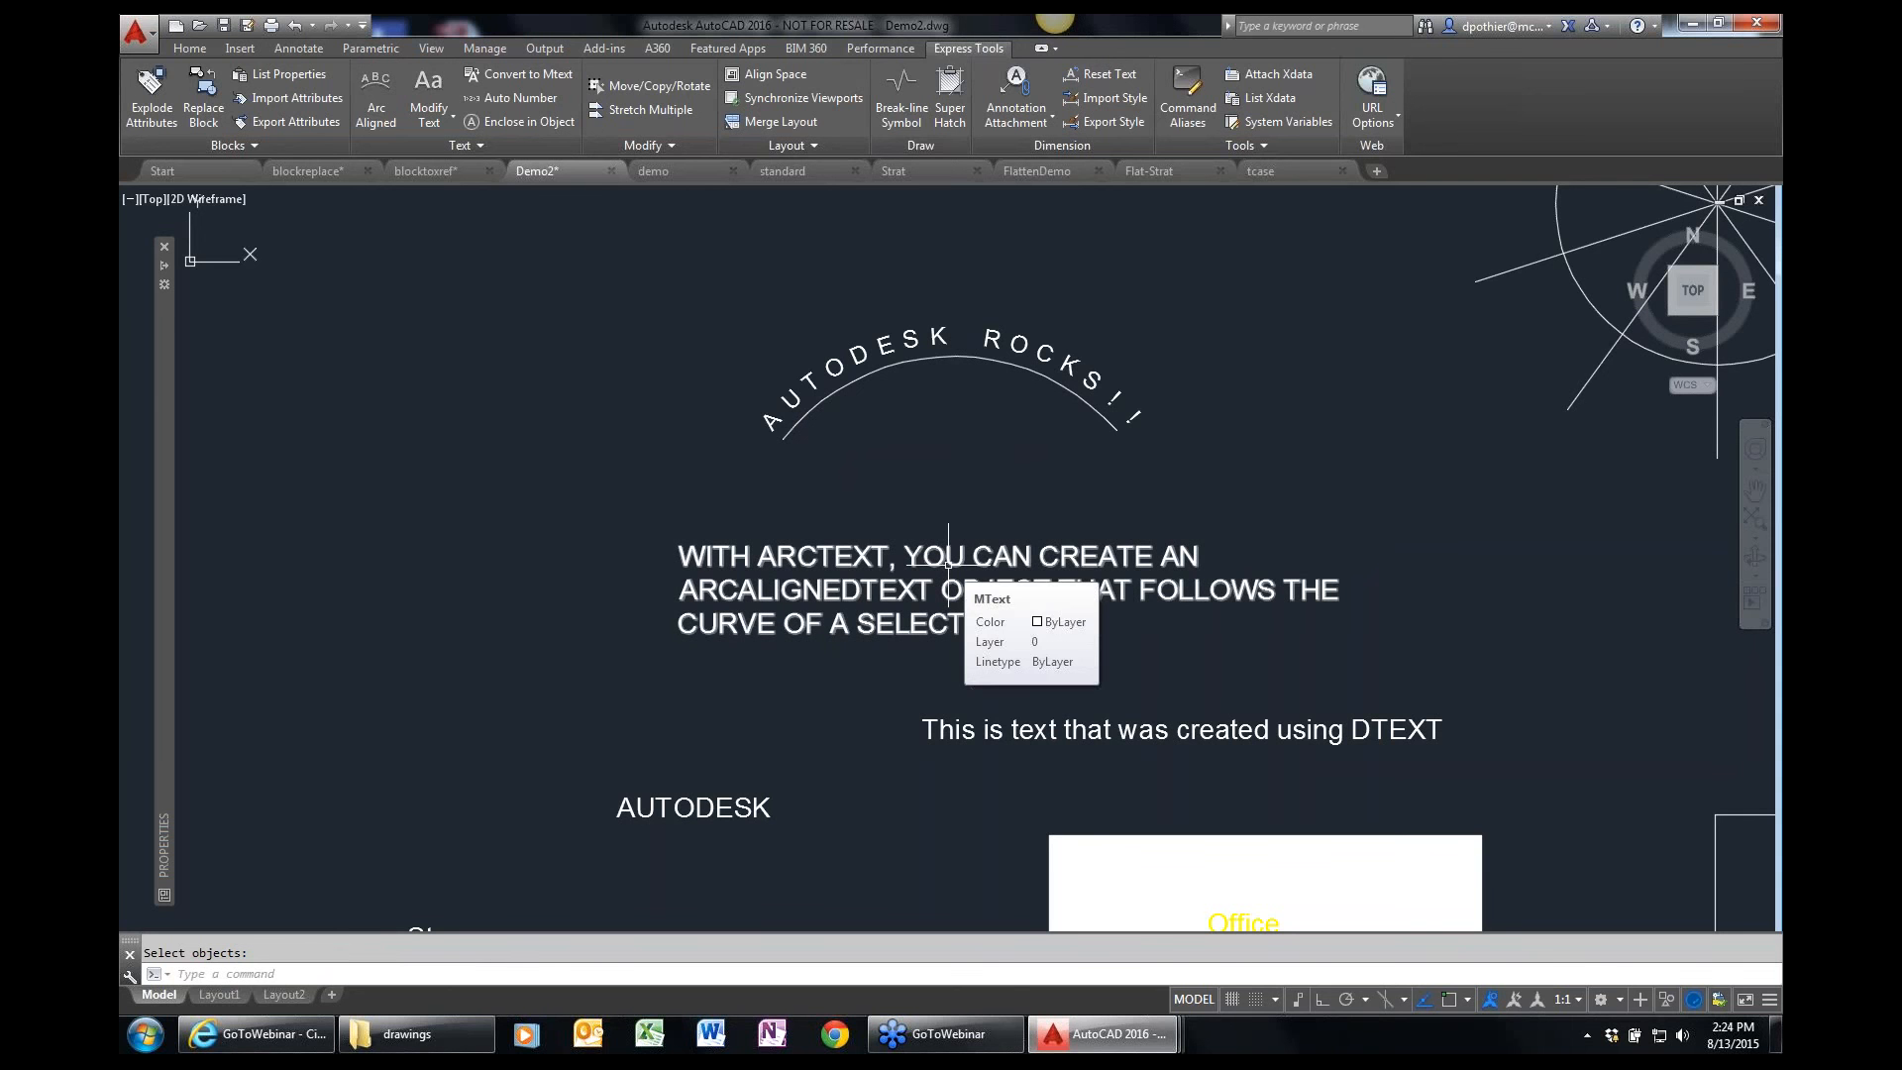
In the tcase drawing, change the single-line text, block attributes, formatted mtext and dimension text to UPPERCASE together.
{"action": "left_click", "coordinate": [1278, 172]}
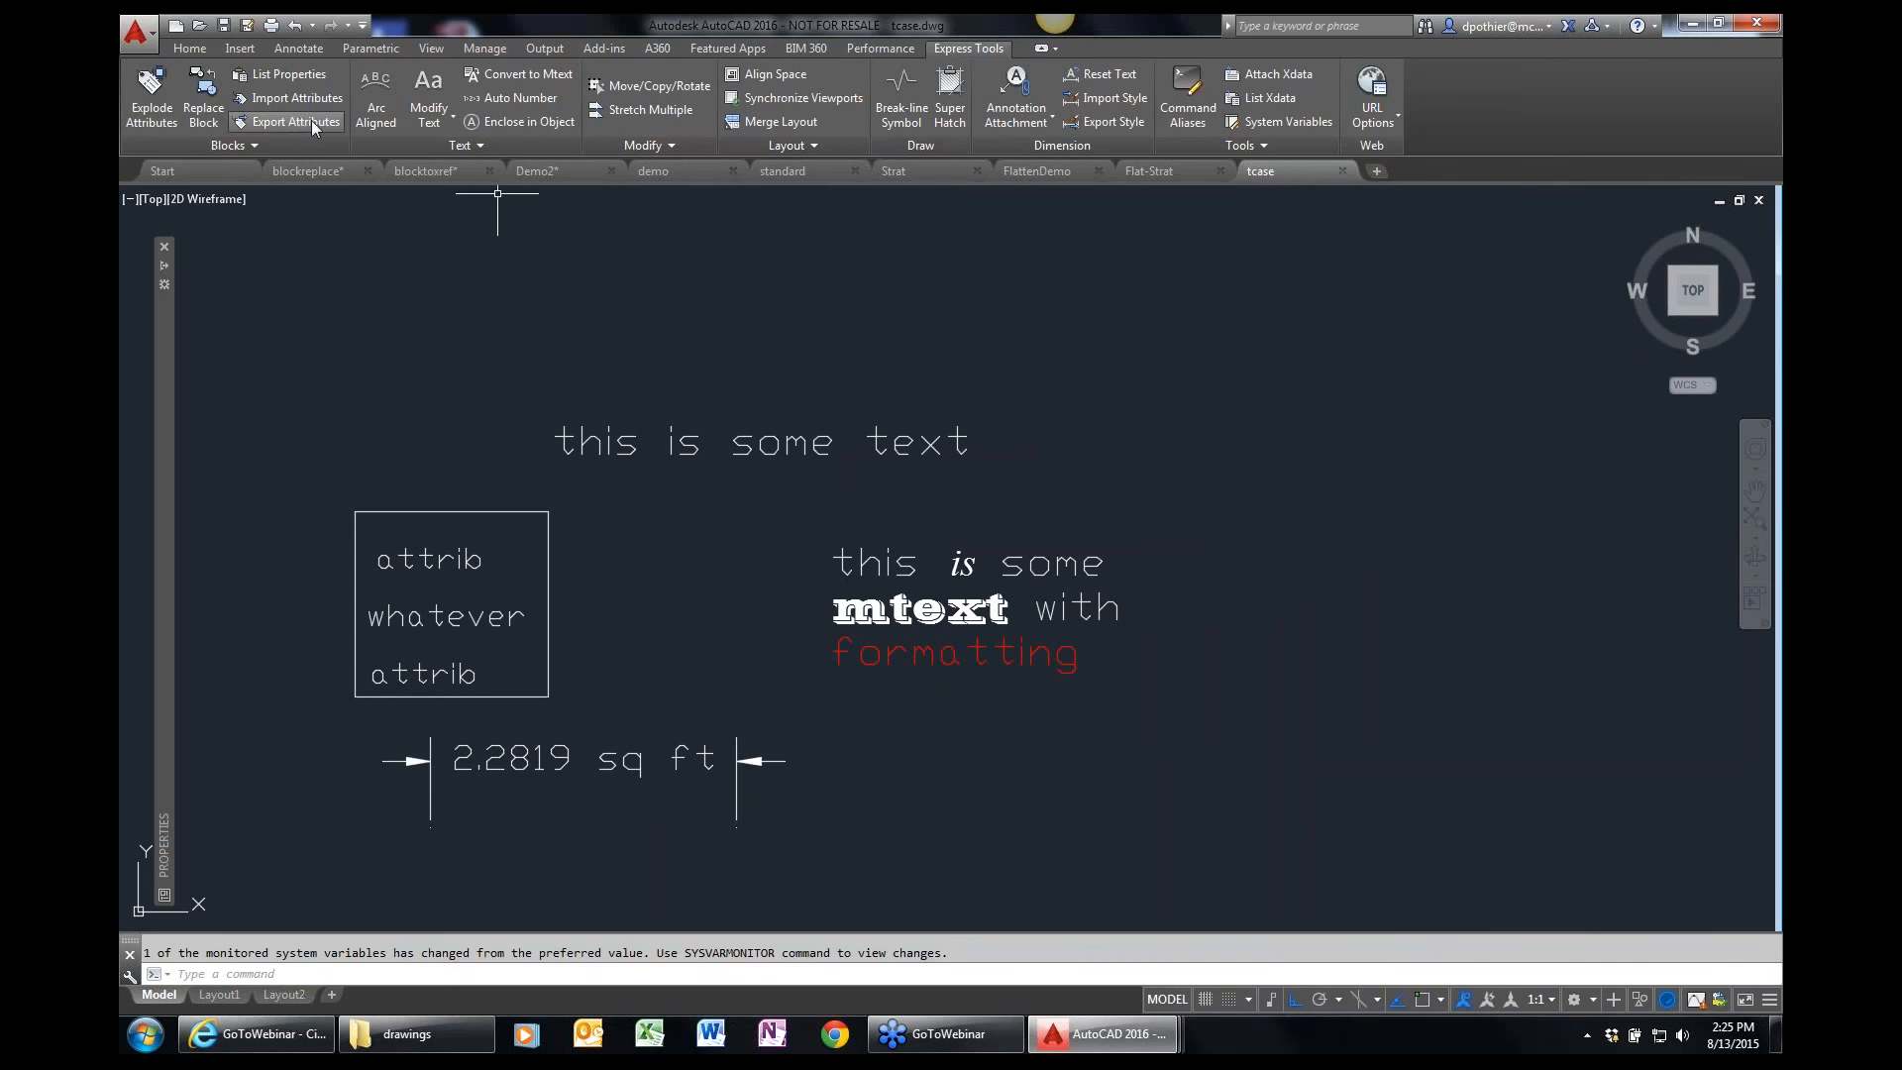
{"action": "left_click", "coordinate": [429, 117]}
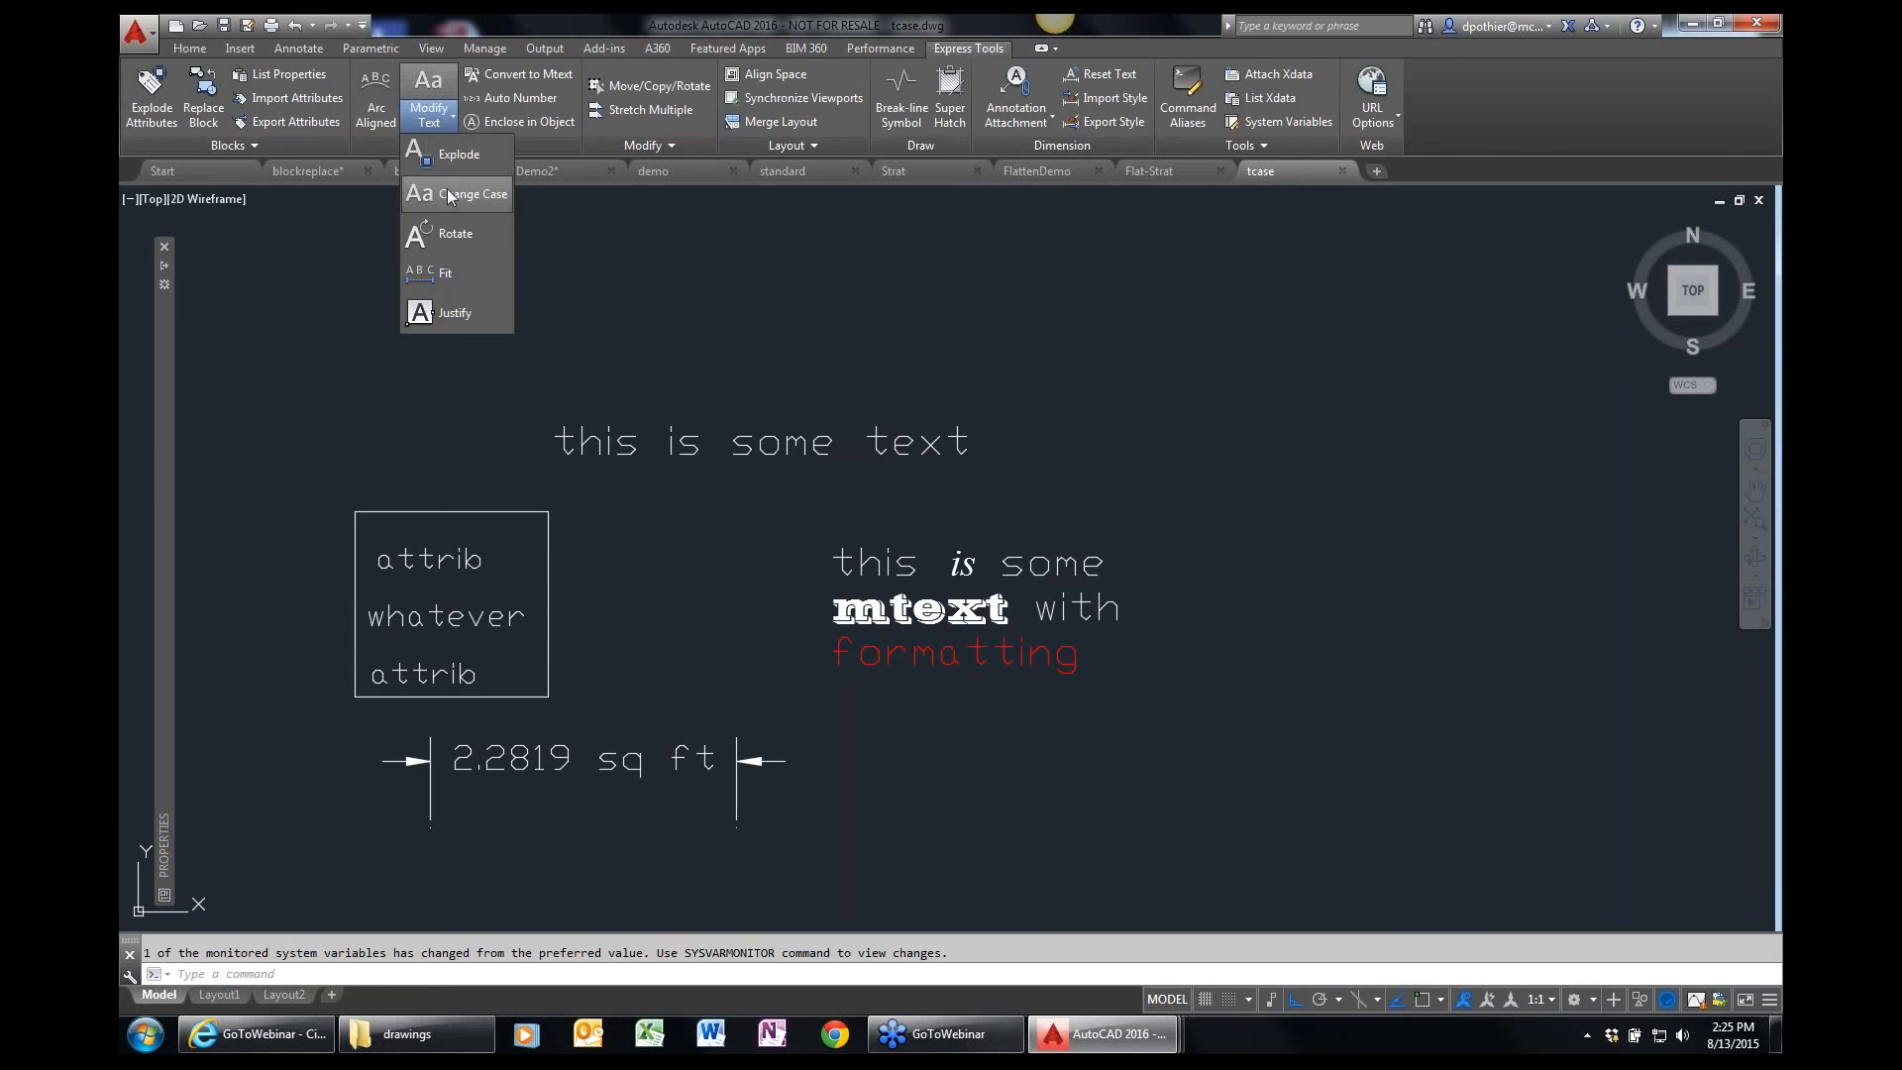
{"action": "left_click", "coordinate": [456, 194]}
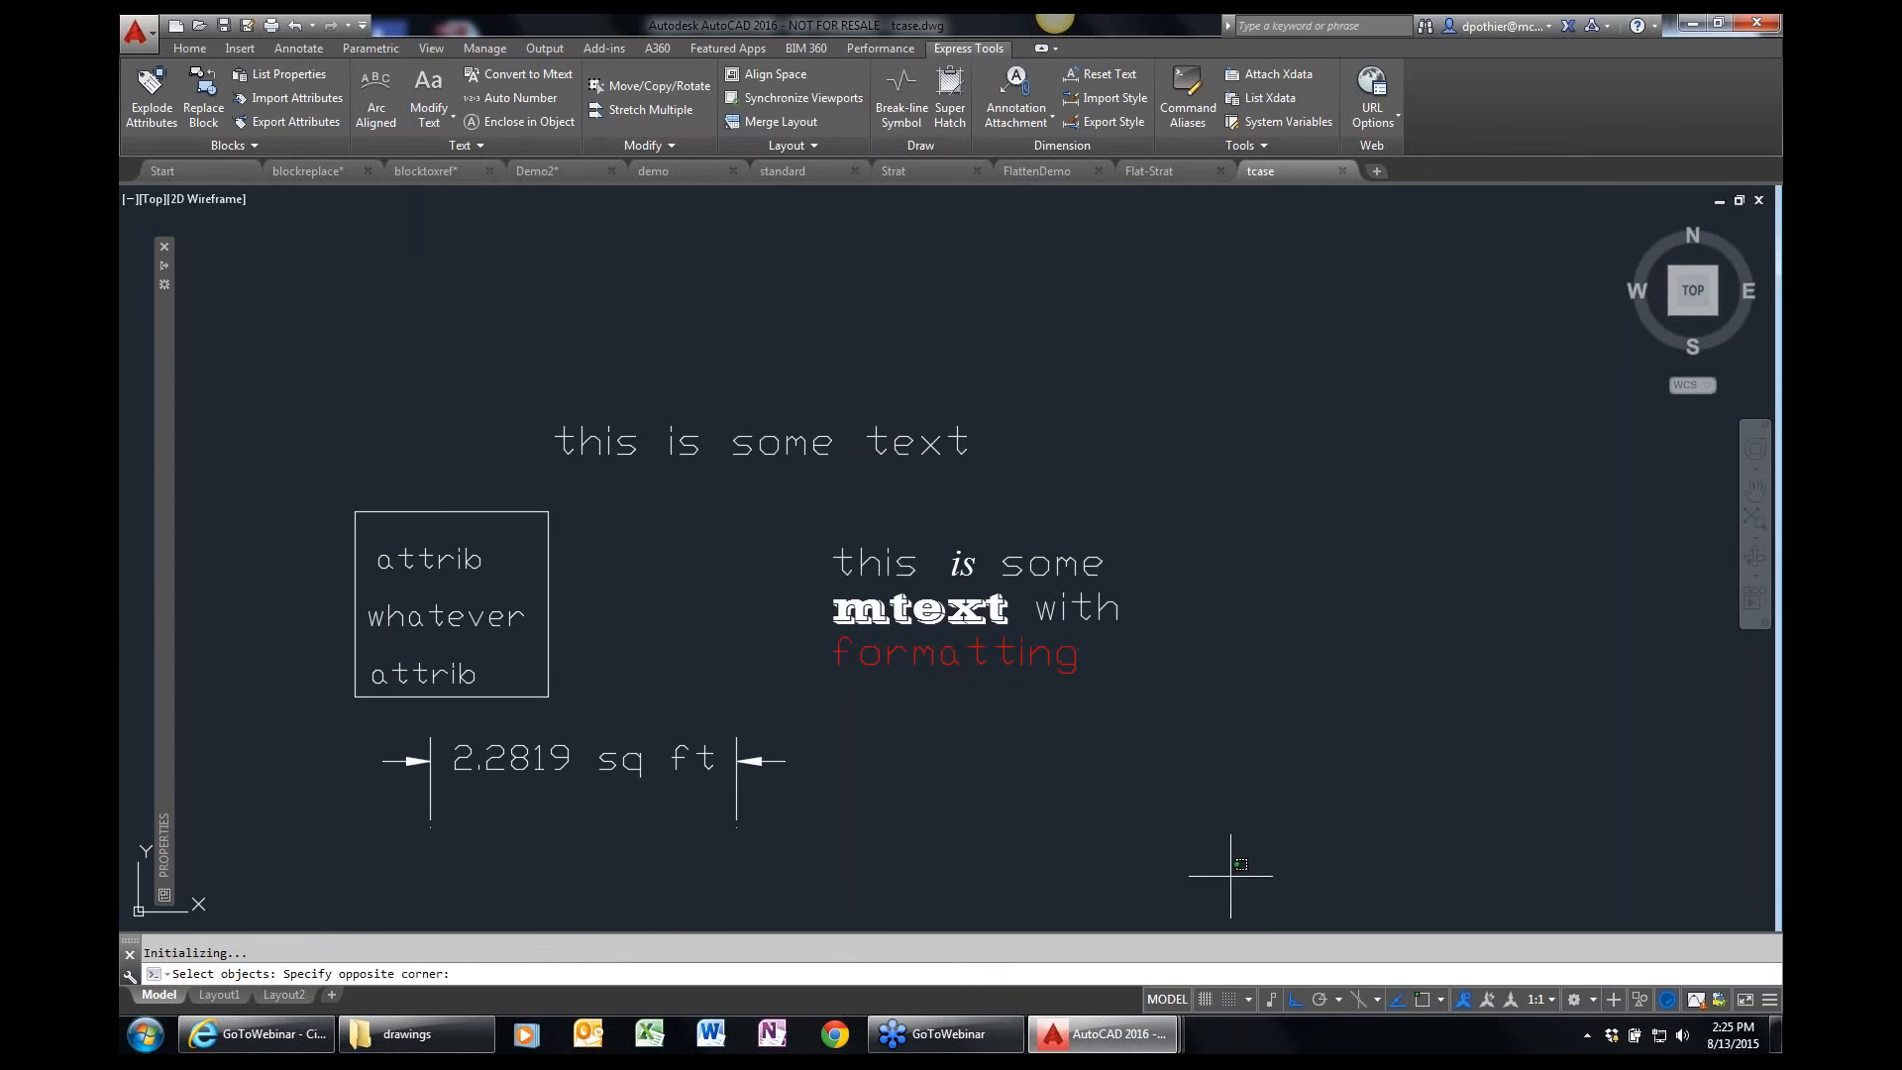
{"action": "left_click", "coordinate": [1231, 879]}
{"action": "left_click", "coordinate": [429, 455]}
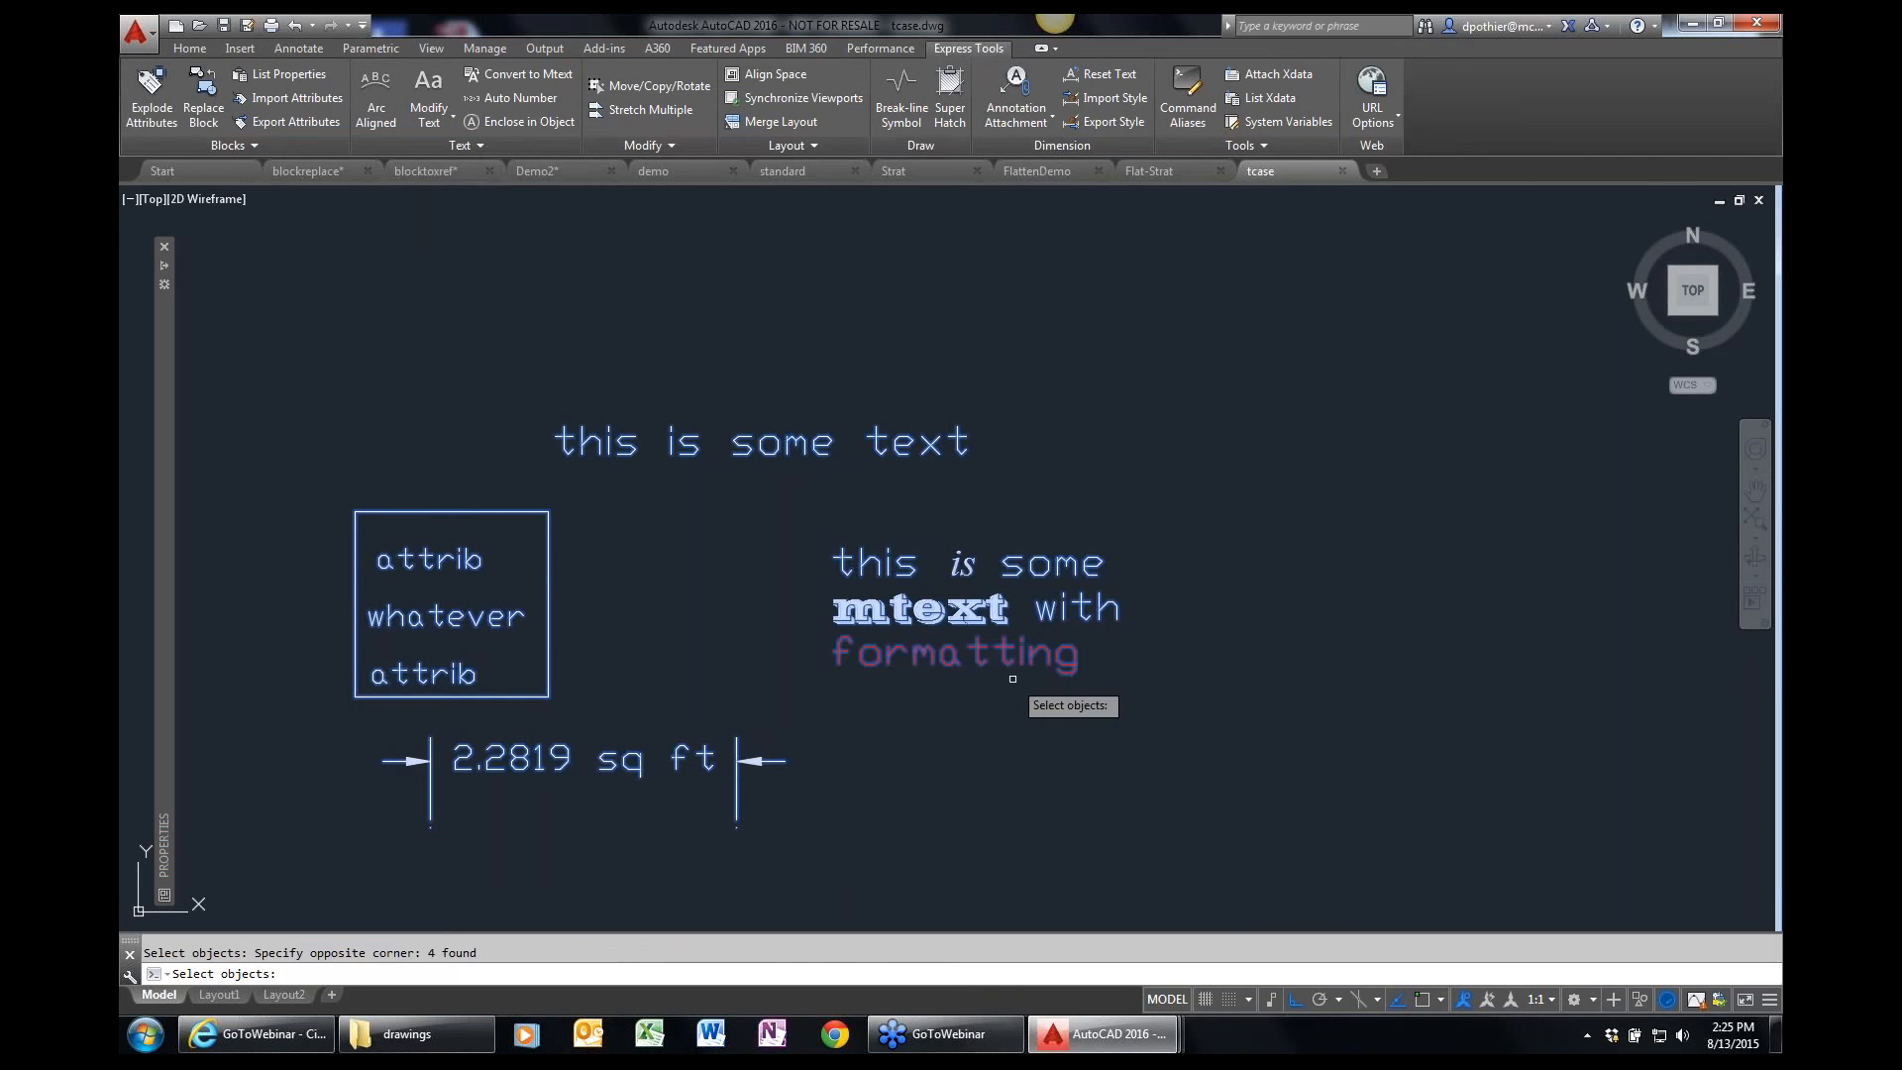
{"action": "key", "text": "Return"}
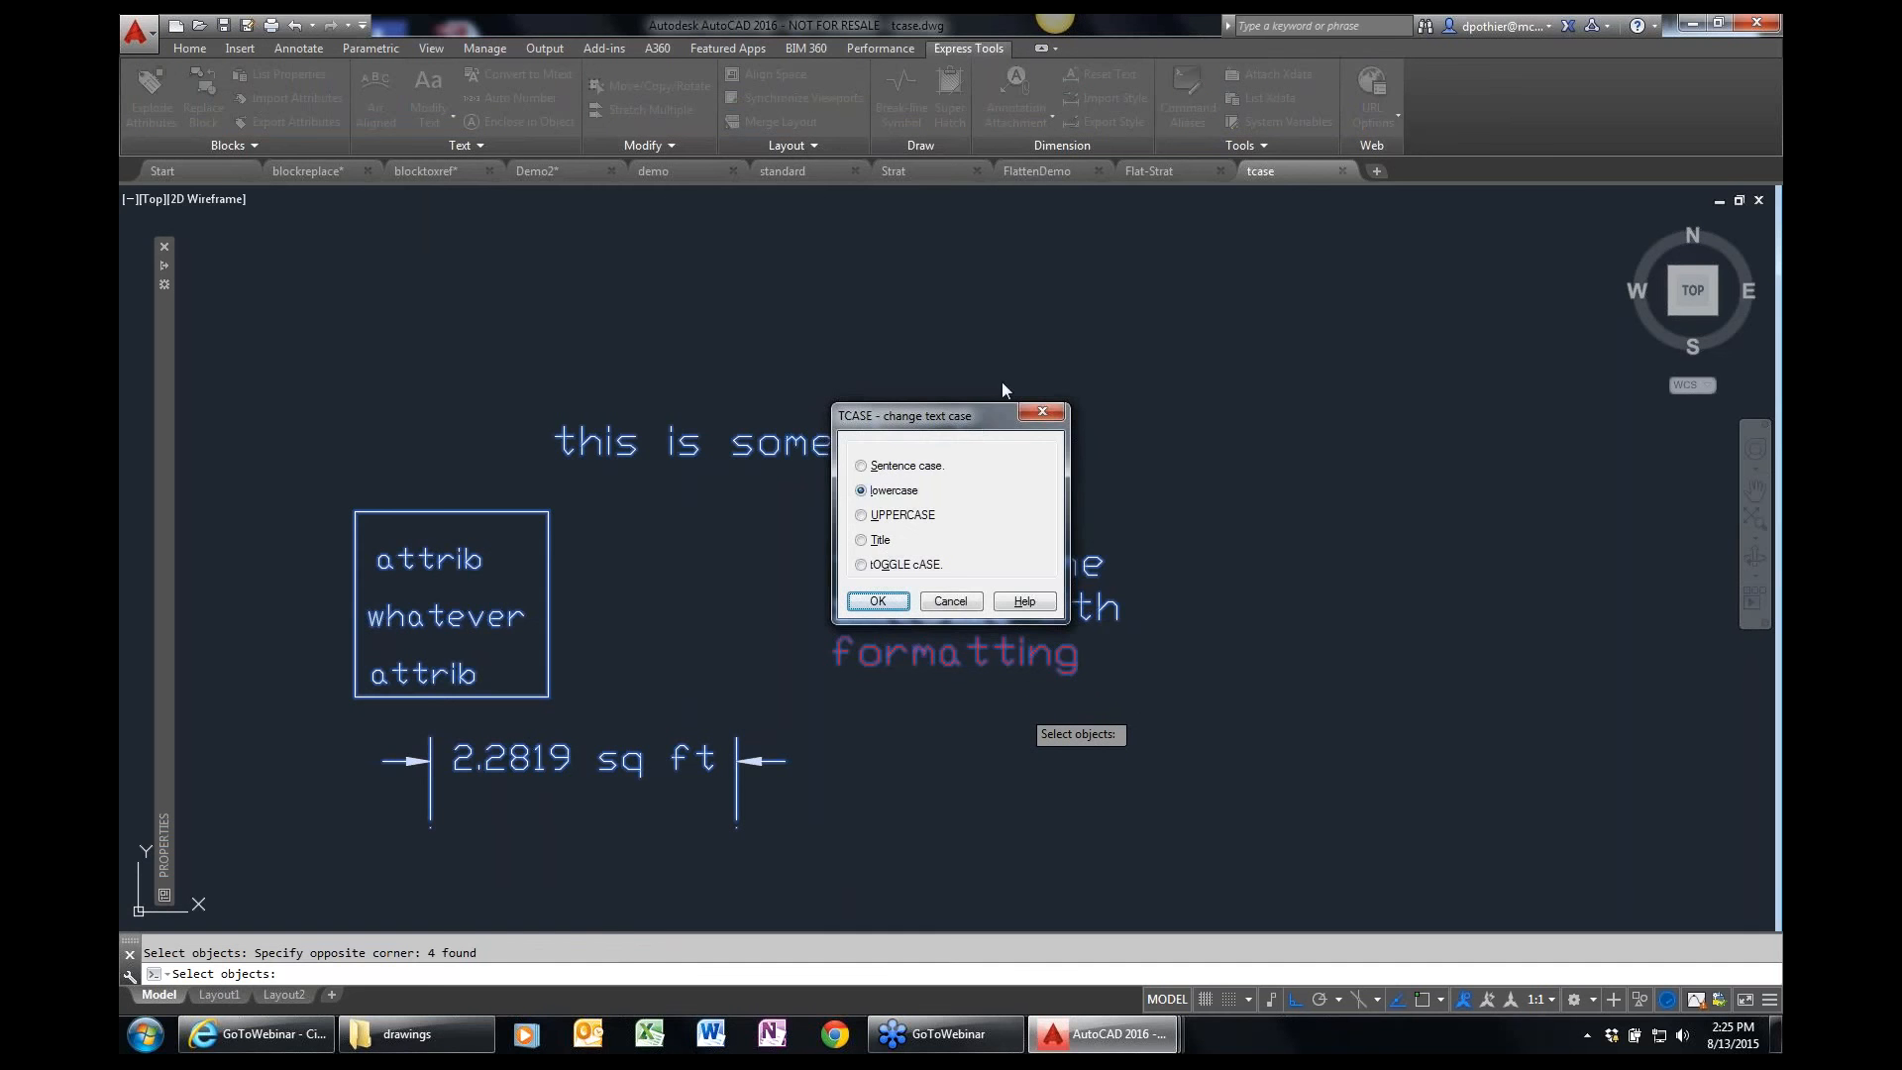
{"action": "left_click_drag", "start_coordinate": [1075, 434], "coordinate": [1338, 415]}
{"action": "left_click", "coordinate": [1184, 506]}
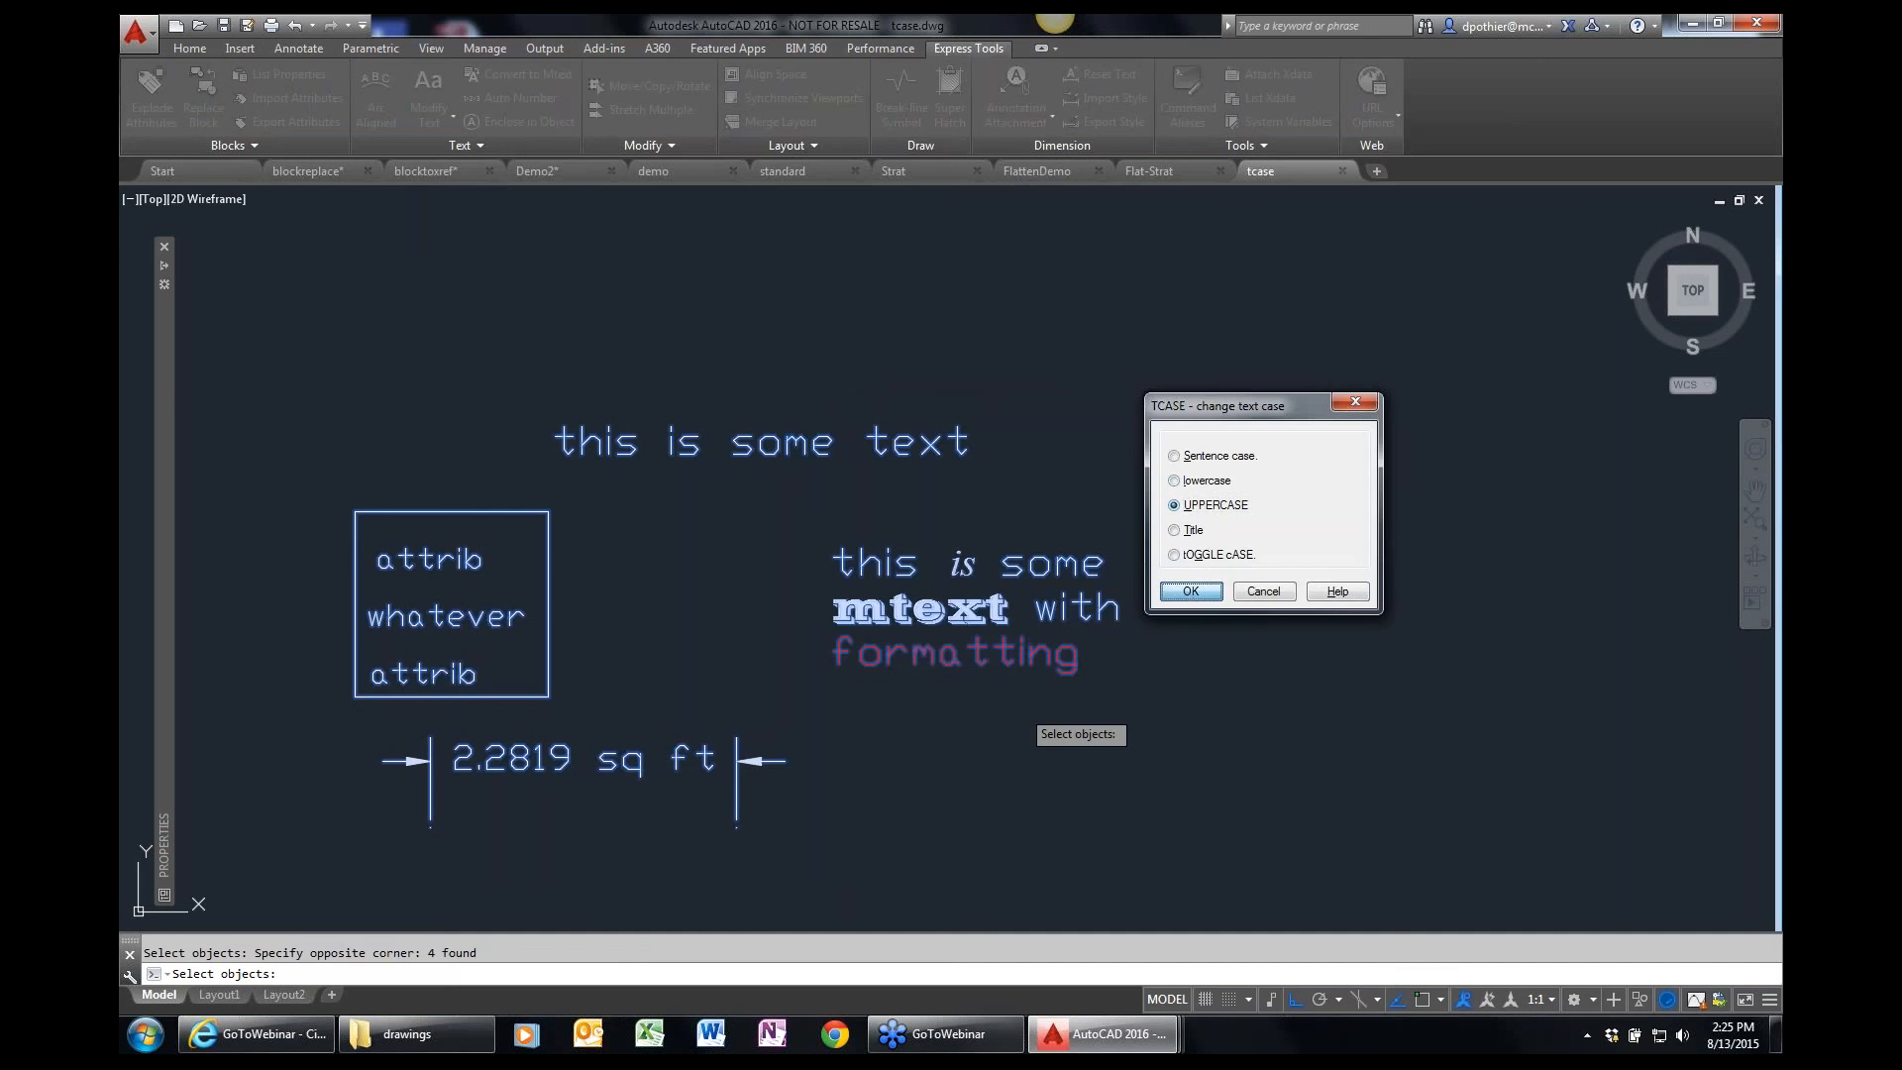
{"action": "left_click", "coordinate": [1189, 592]}
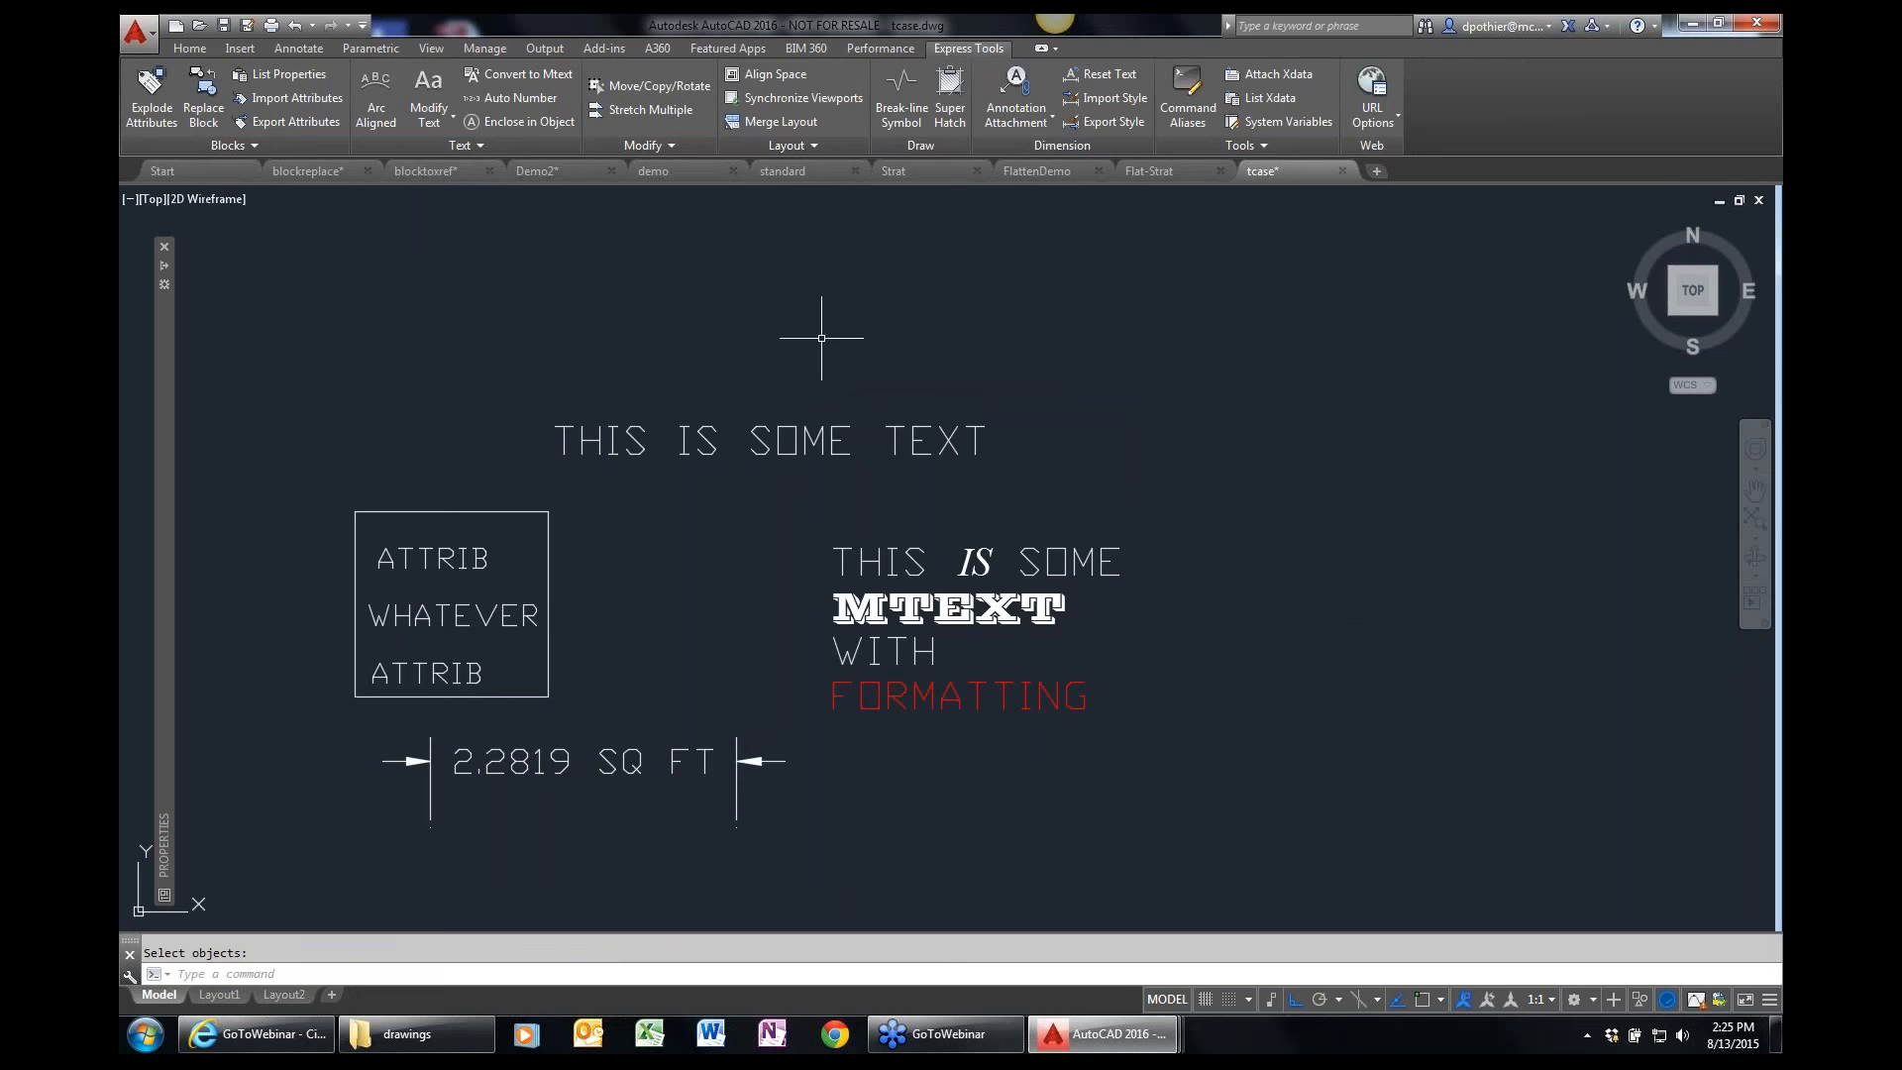
Back in the Demo2 drawing, explode the straight AUTODESK text below the paragraph into polylines with Explode Text.
{"action": "left_click", "coordinate": [574, 172]}
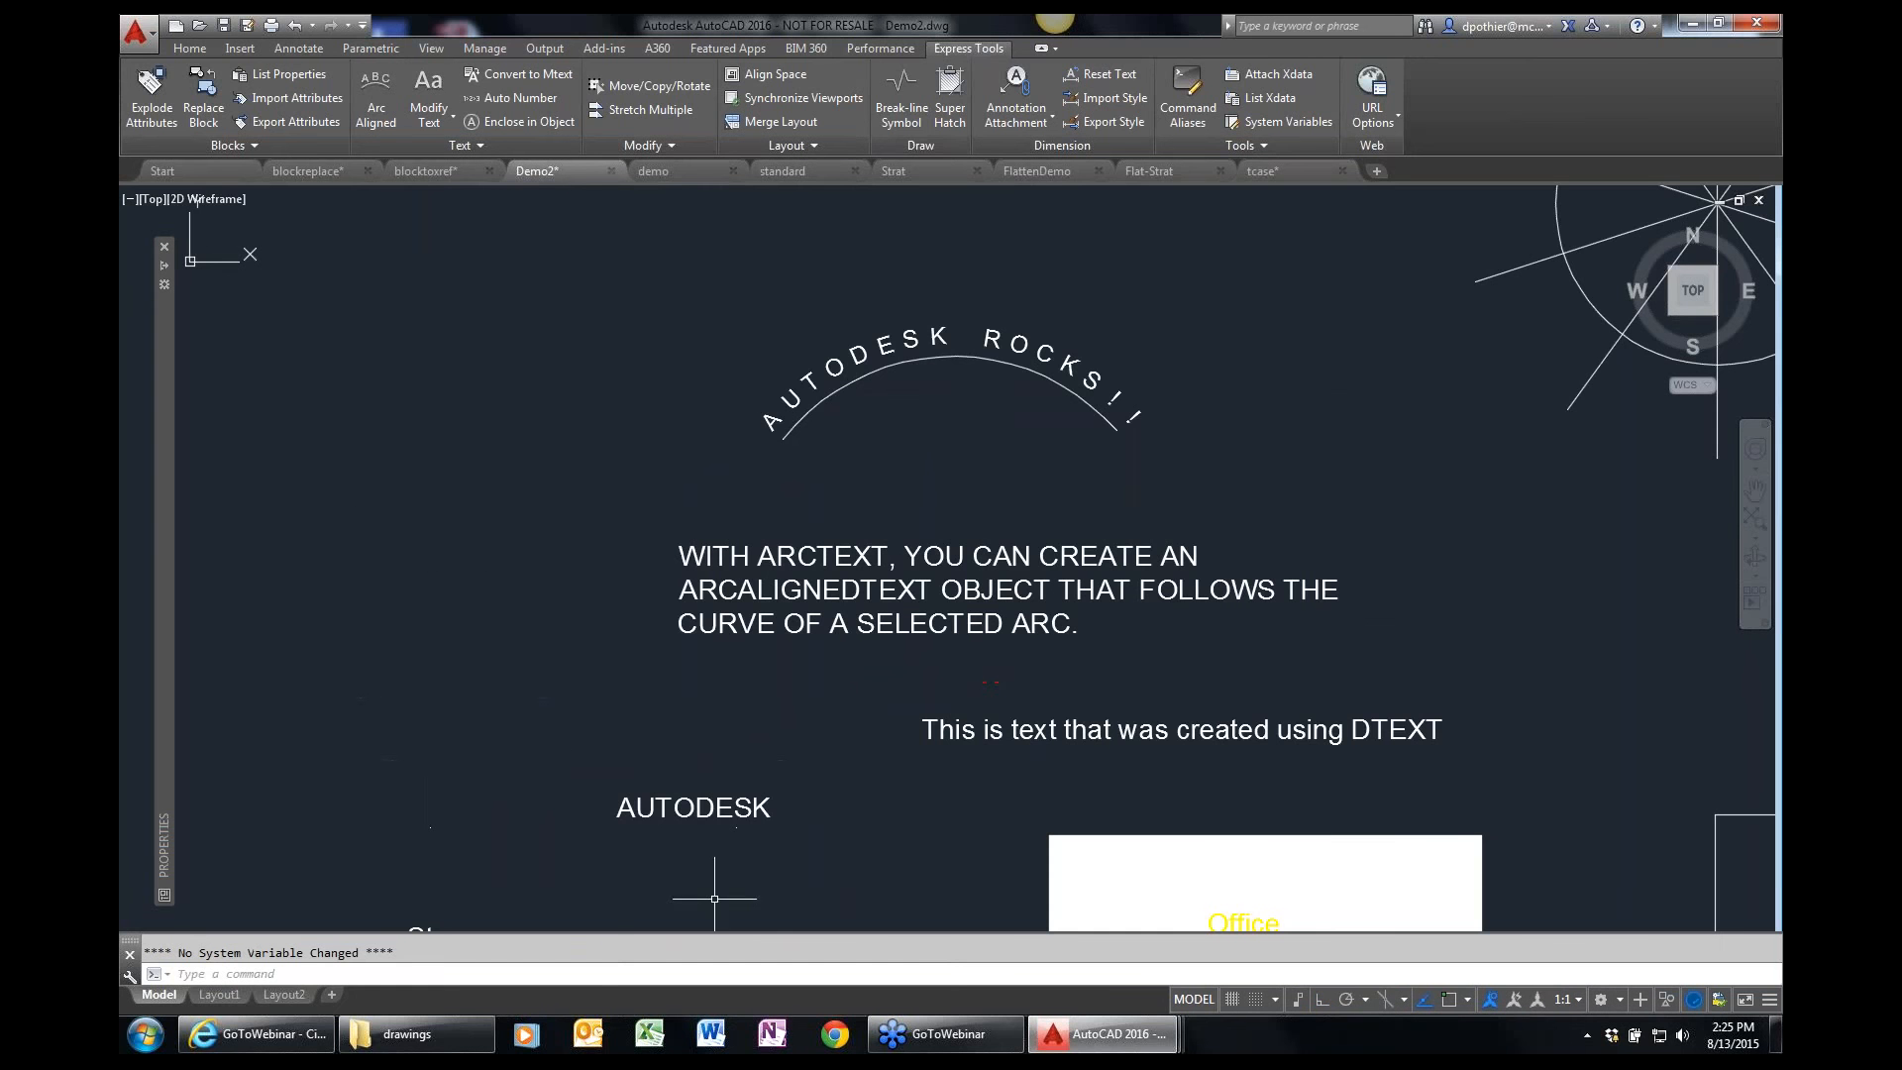
{"action": "type", "text": "Z"}
{"action": "key", "text": "Return"}
{"action": "left_click", "coordinate": [565, 878]}
{"action": "left_click", "coordinate": [841, 754]}
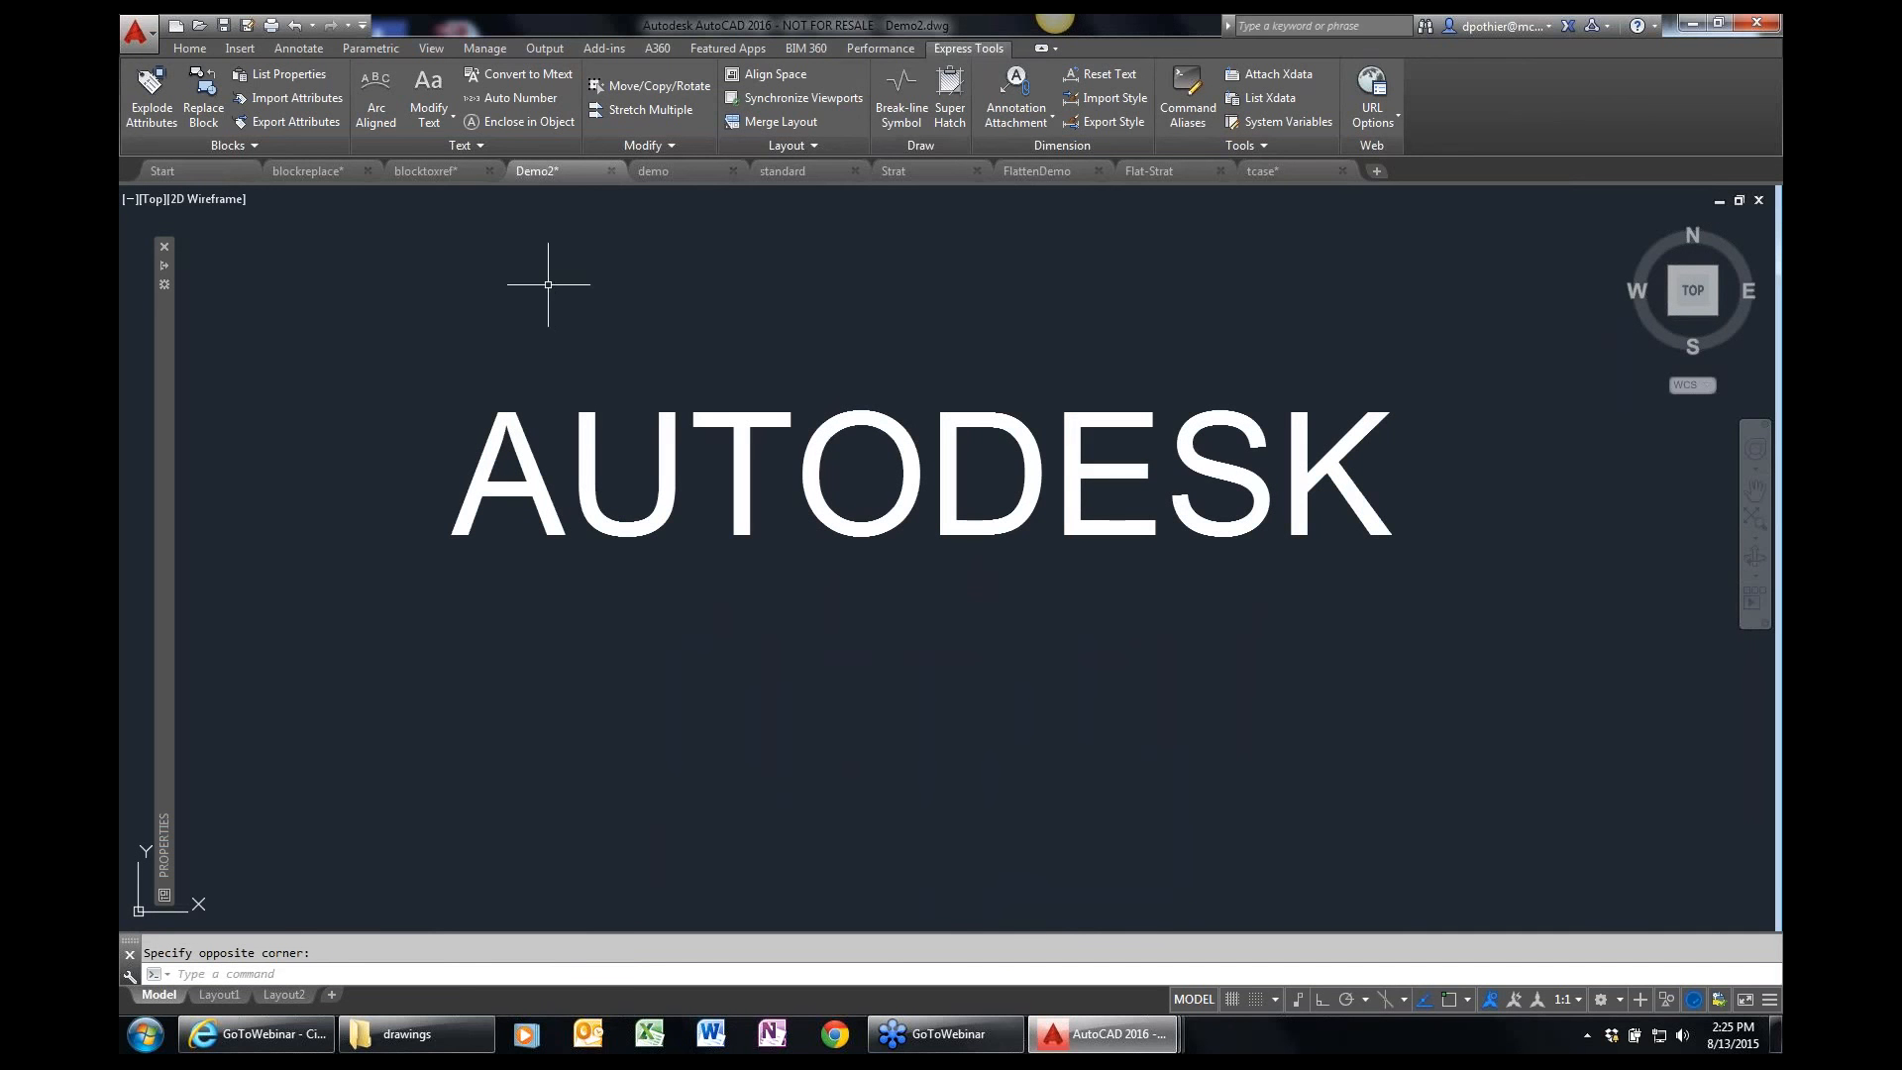
{"action": "left_click", "coordinate": [442, 122]}
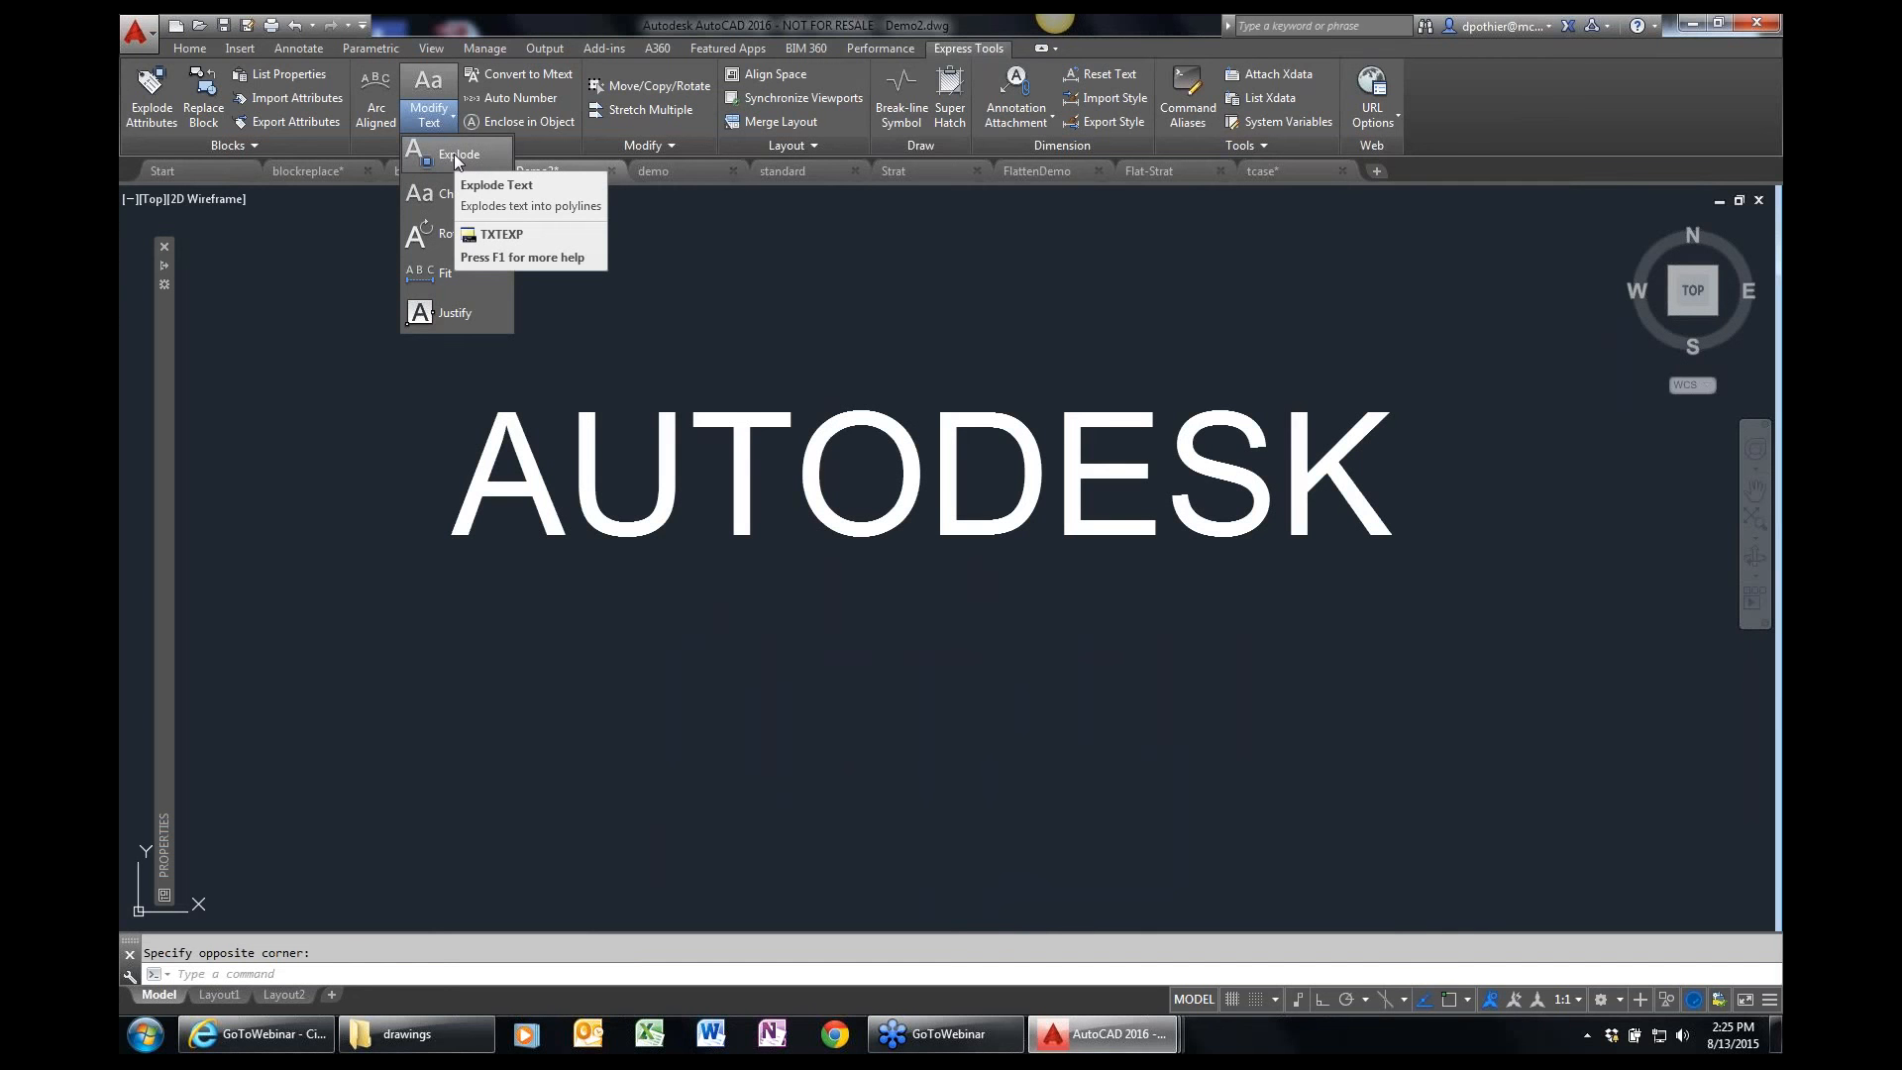
{"action": "left_click", "coordinate": [456, 156]}
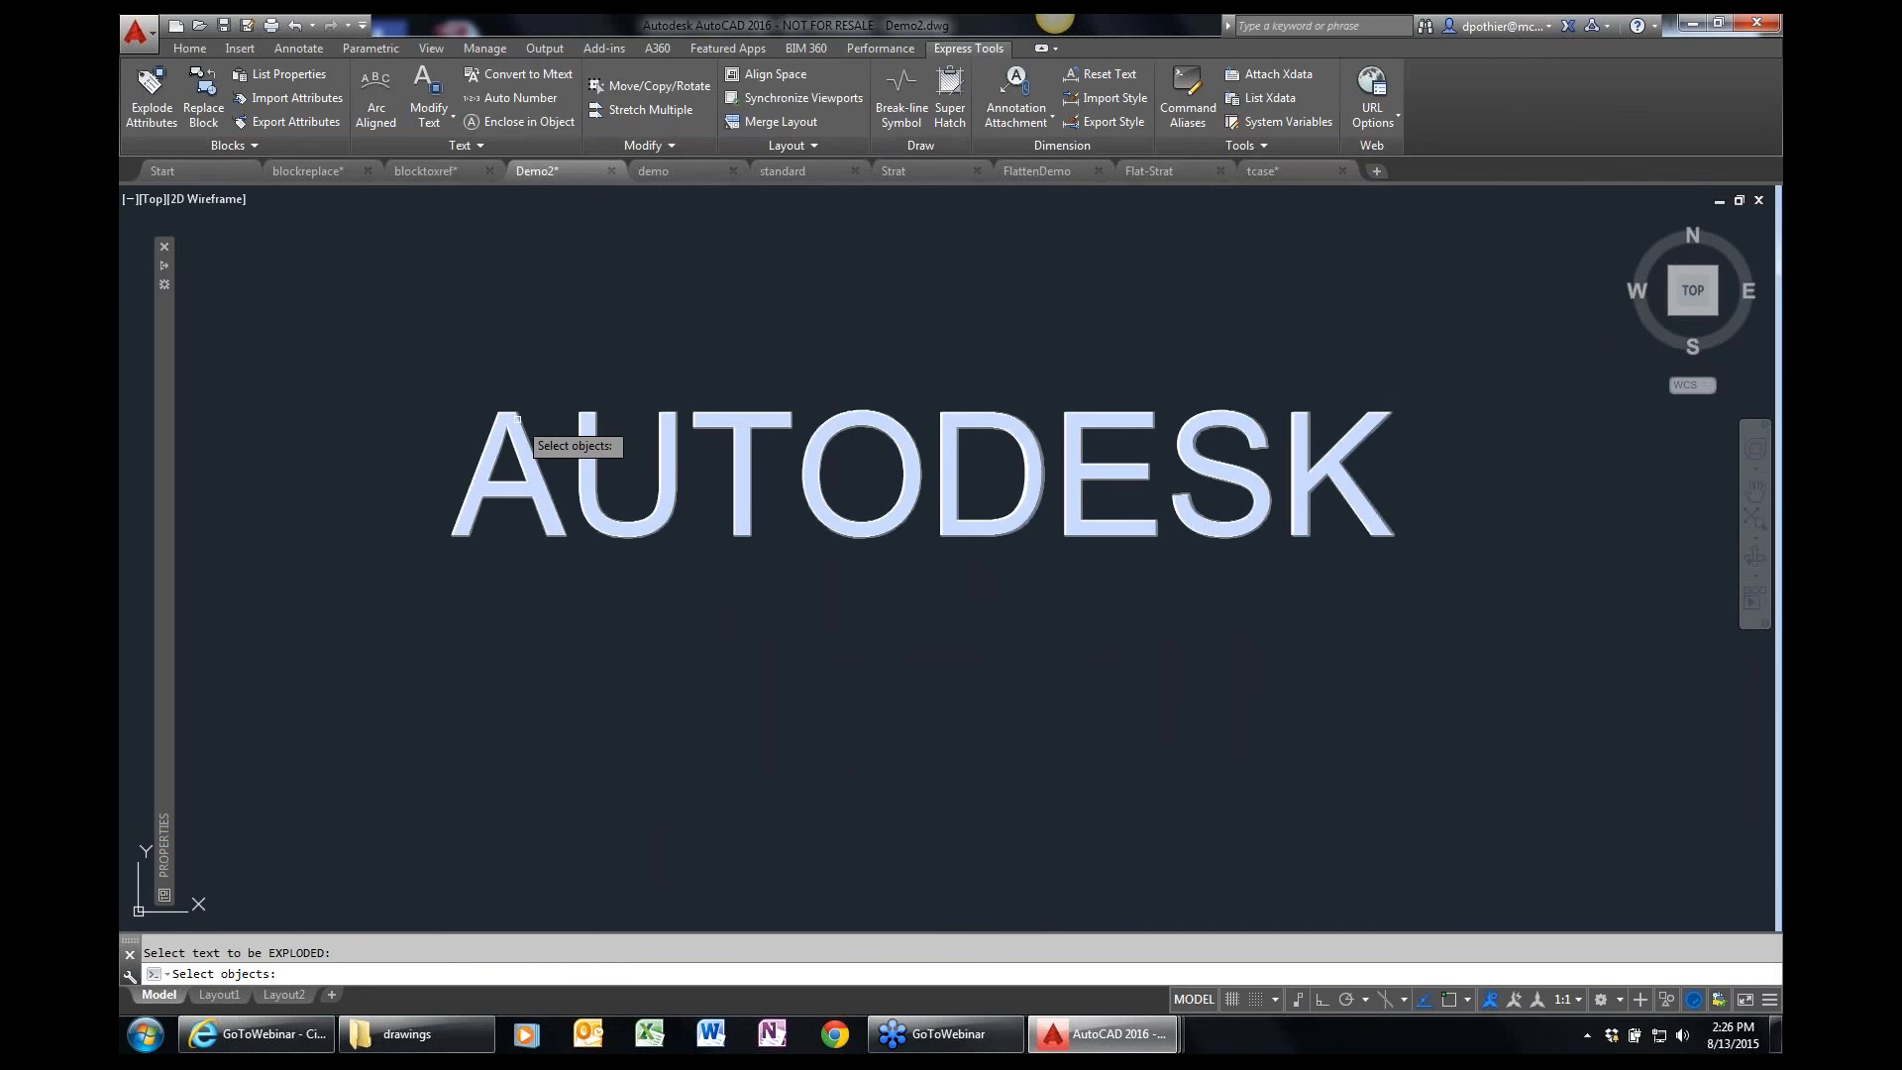
{"action": "left_click", "coordinate": [516, 419]}
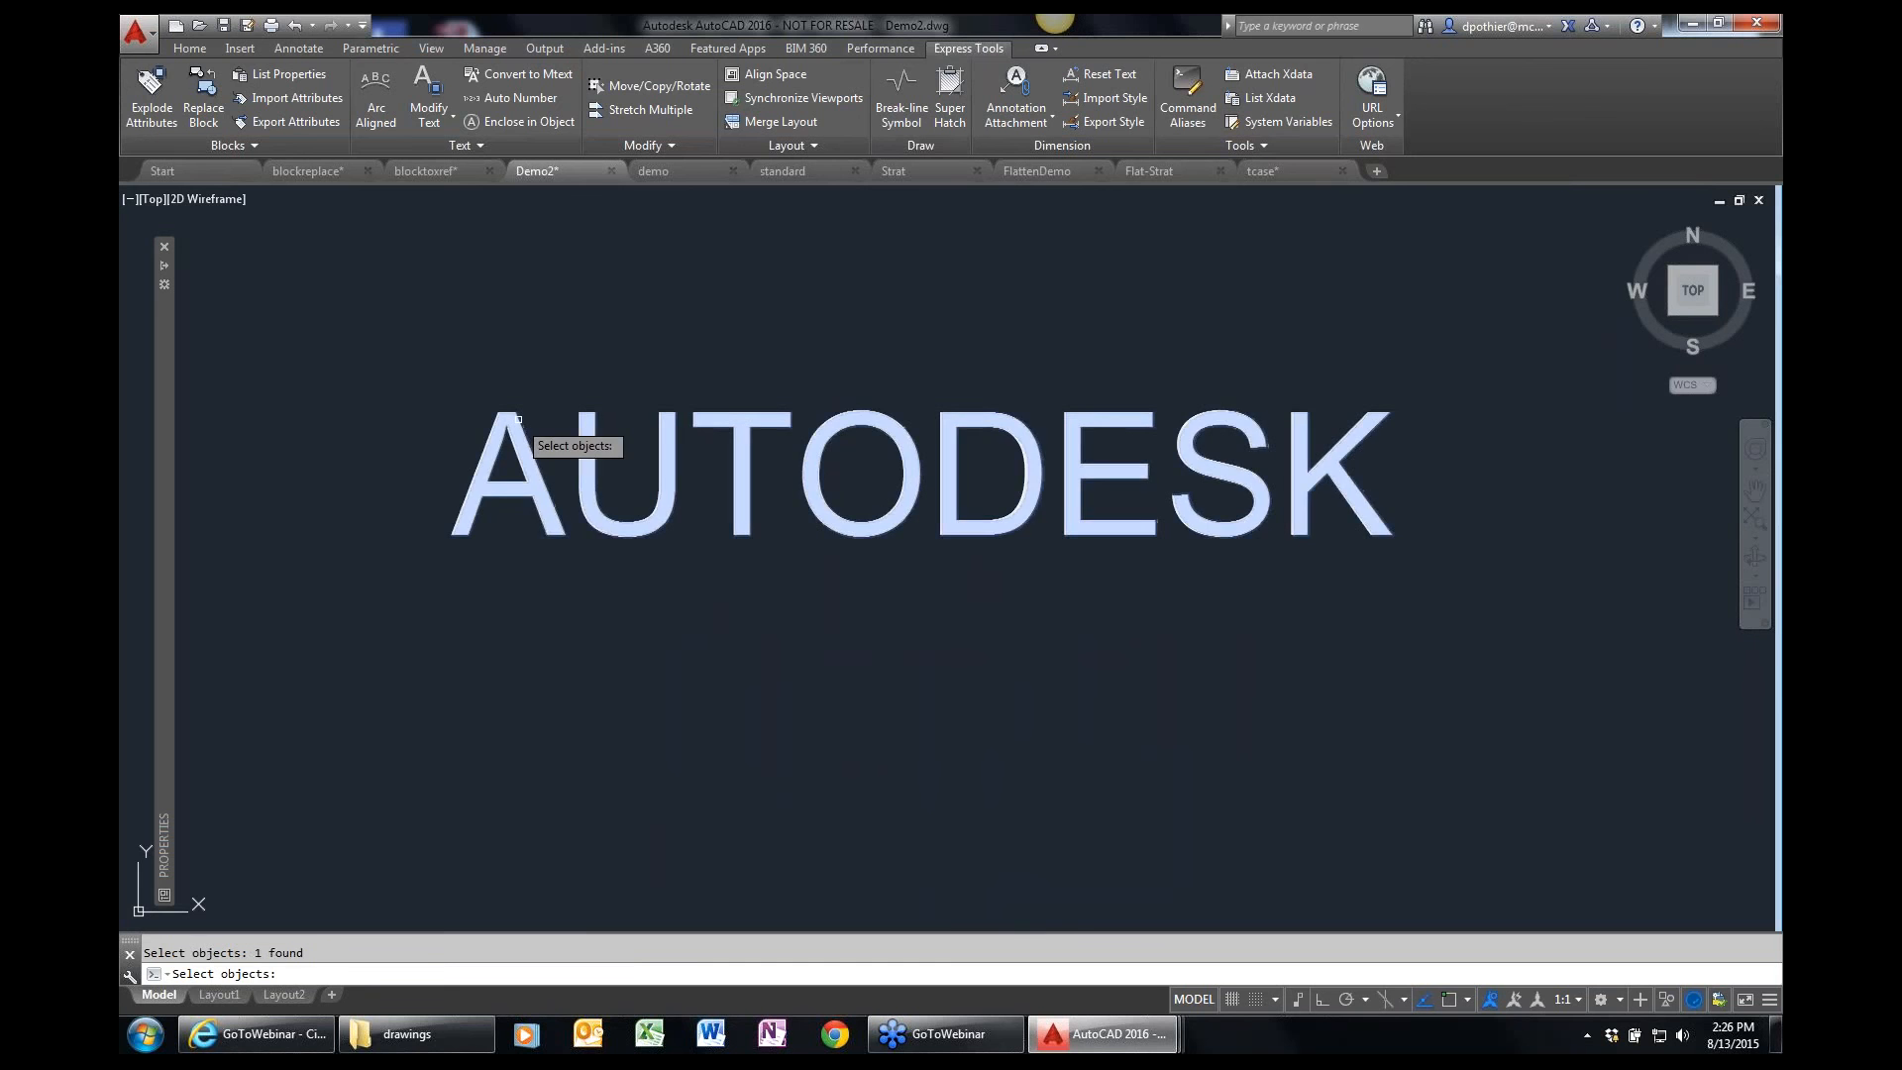
{"action": "key", "text": "Return"}
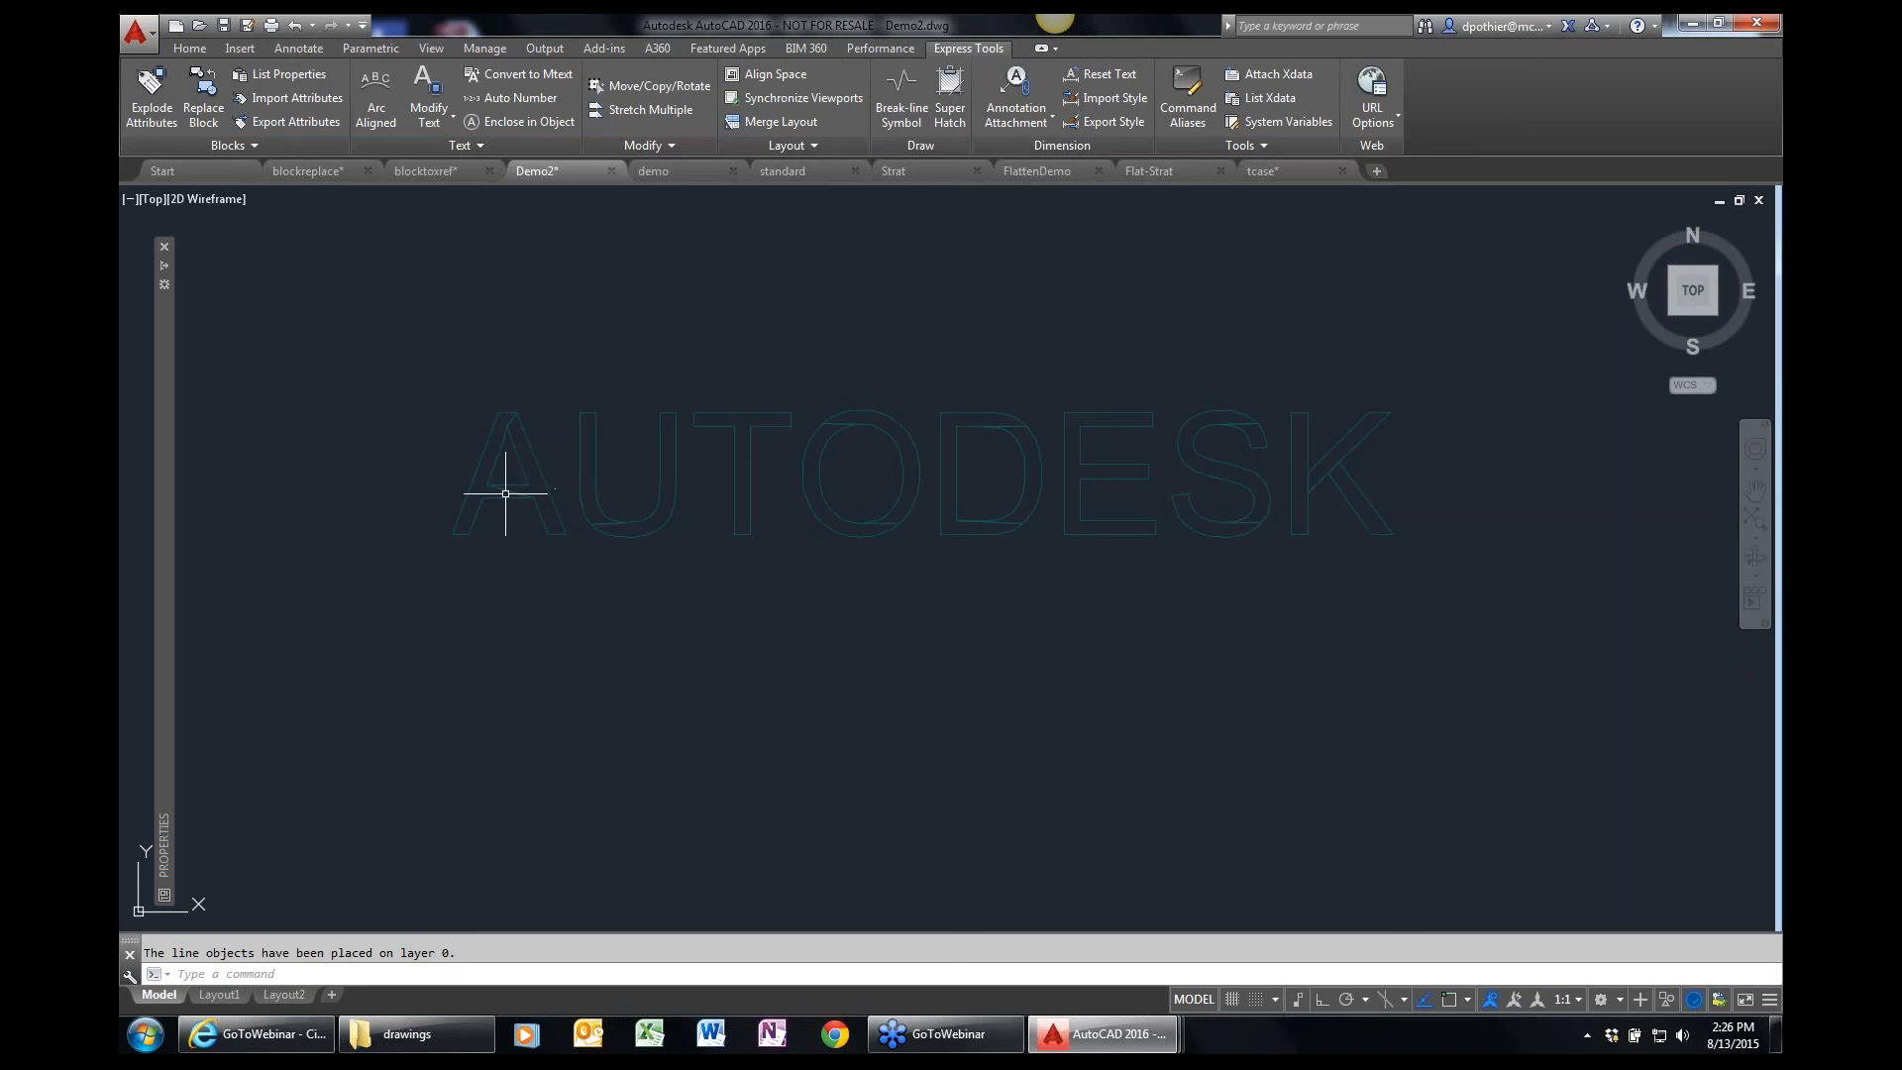
In the SW Isometric view, extrude both outline areas of the exploded letter A upward into 3D solids with Presspull.
{"action": "mouse_move", "coordinate": [511, 493]}
{"action": "left_click", "coordinate": [1674, 311]}
{"action": "type", "text": "Z"}
{"action": "key", "text": "Return"}
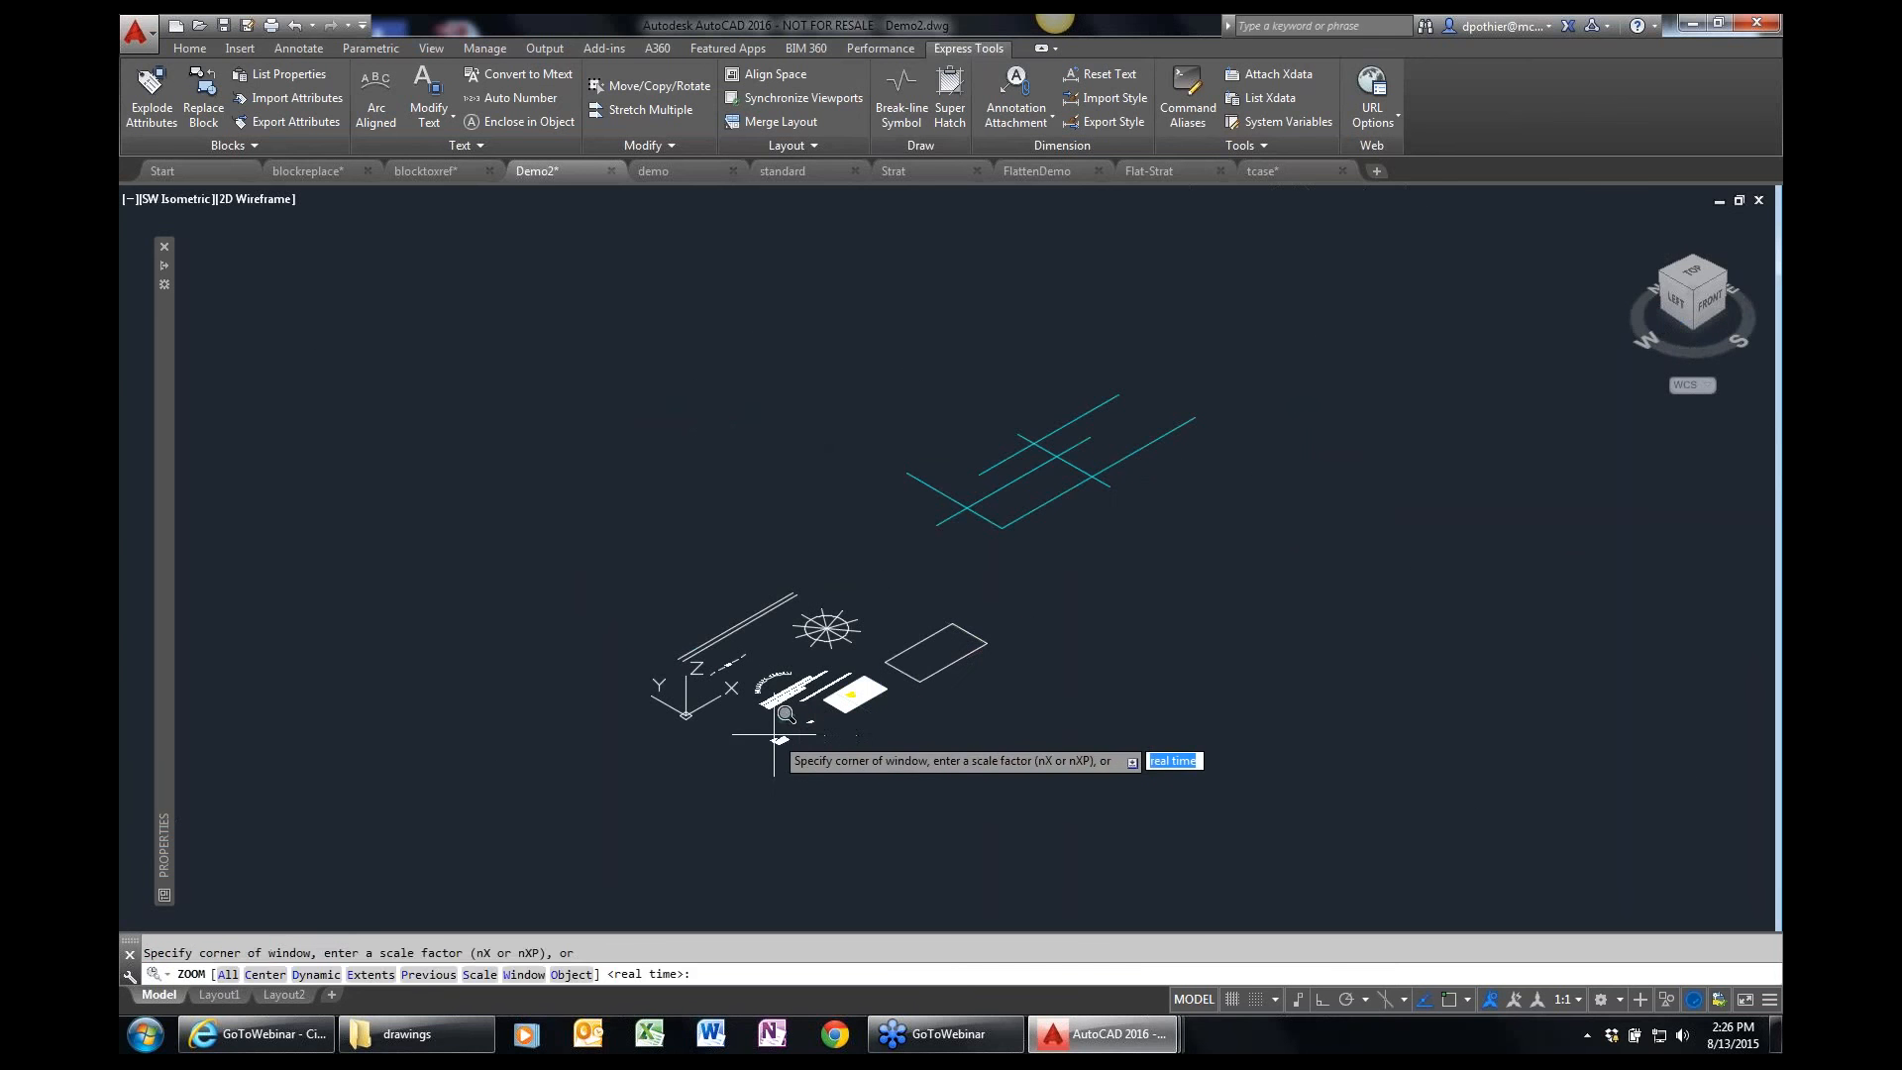
{"action": "left_click", "coordinate": [782, 719]}
{"action": "left_click", "coordinate": [784, 720]}
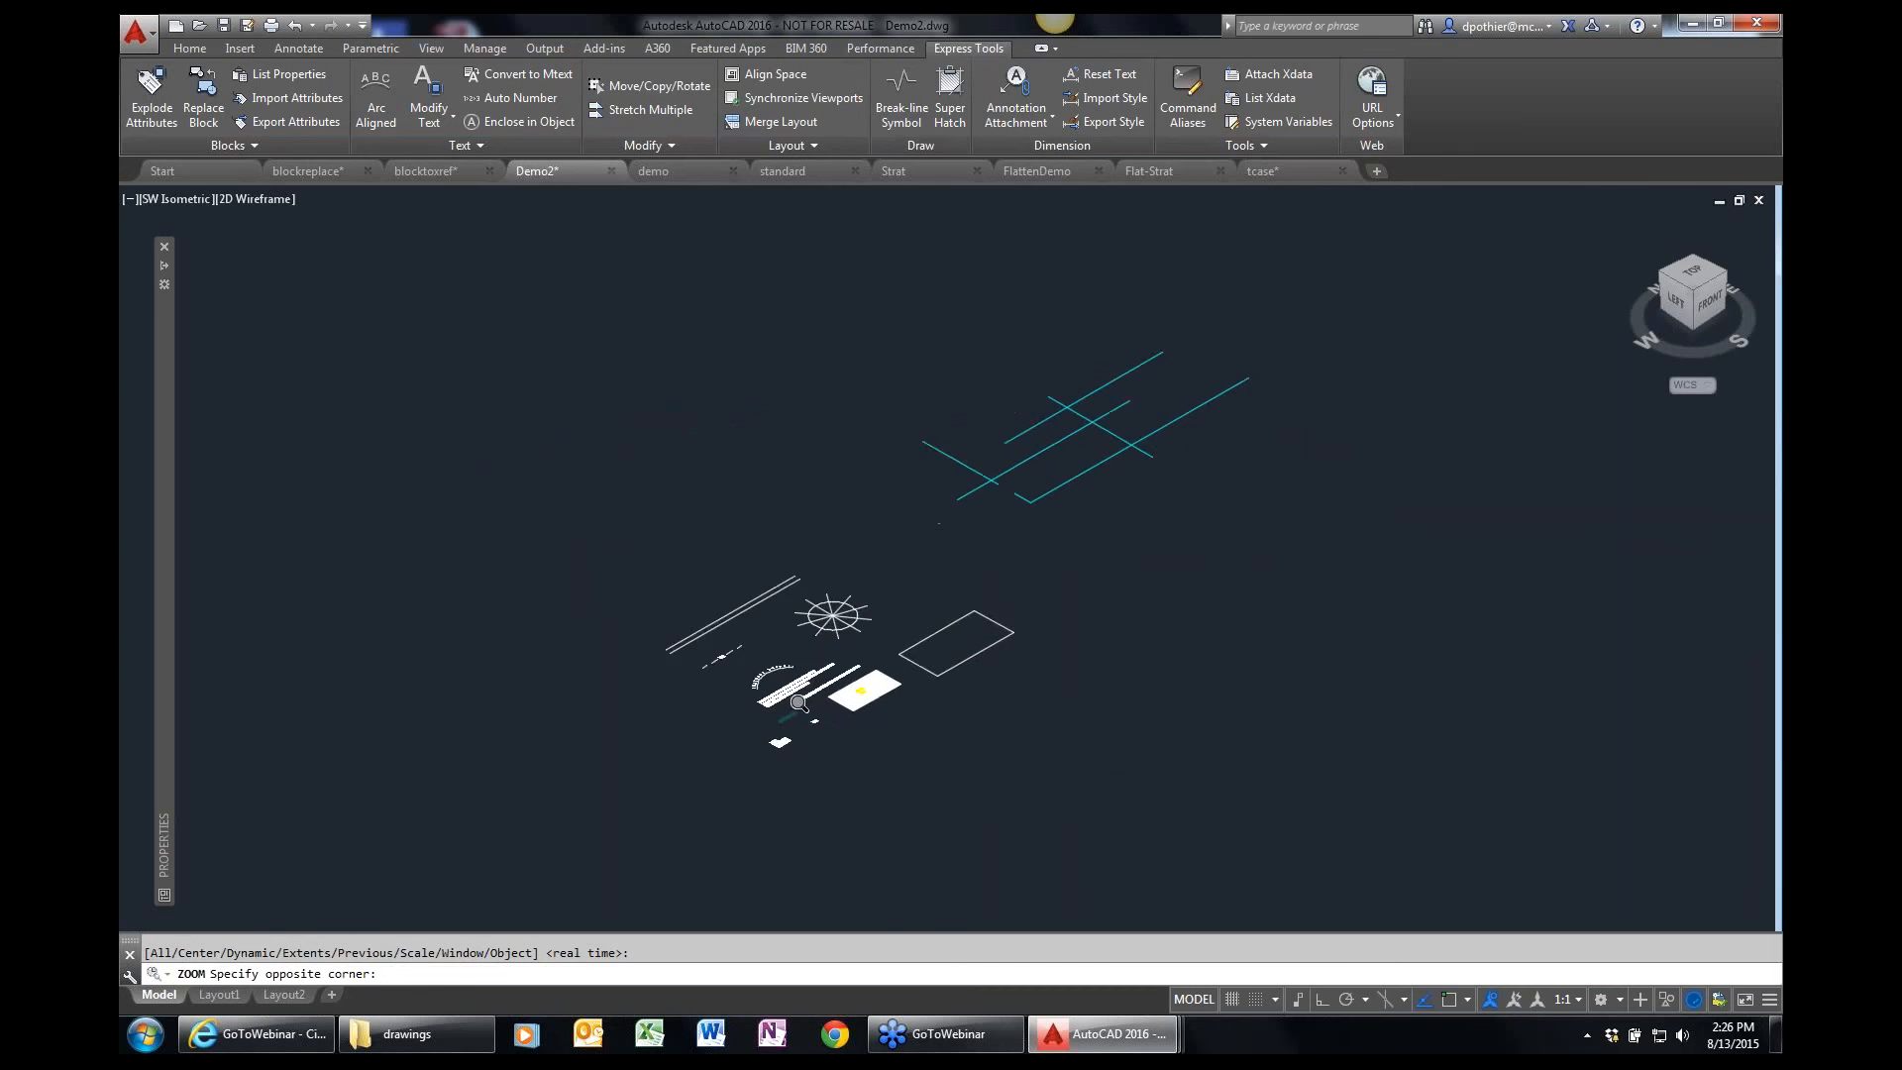
{"action": "left_click", "coordinate": [1007, 476]}
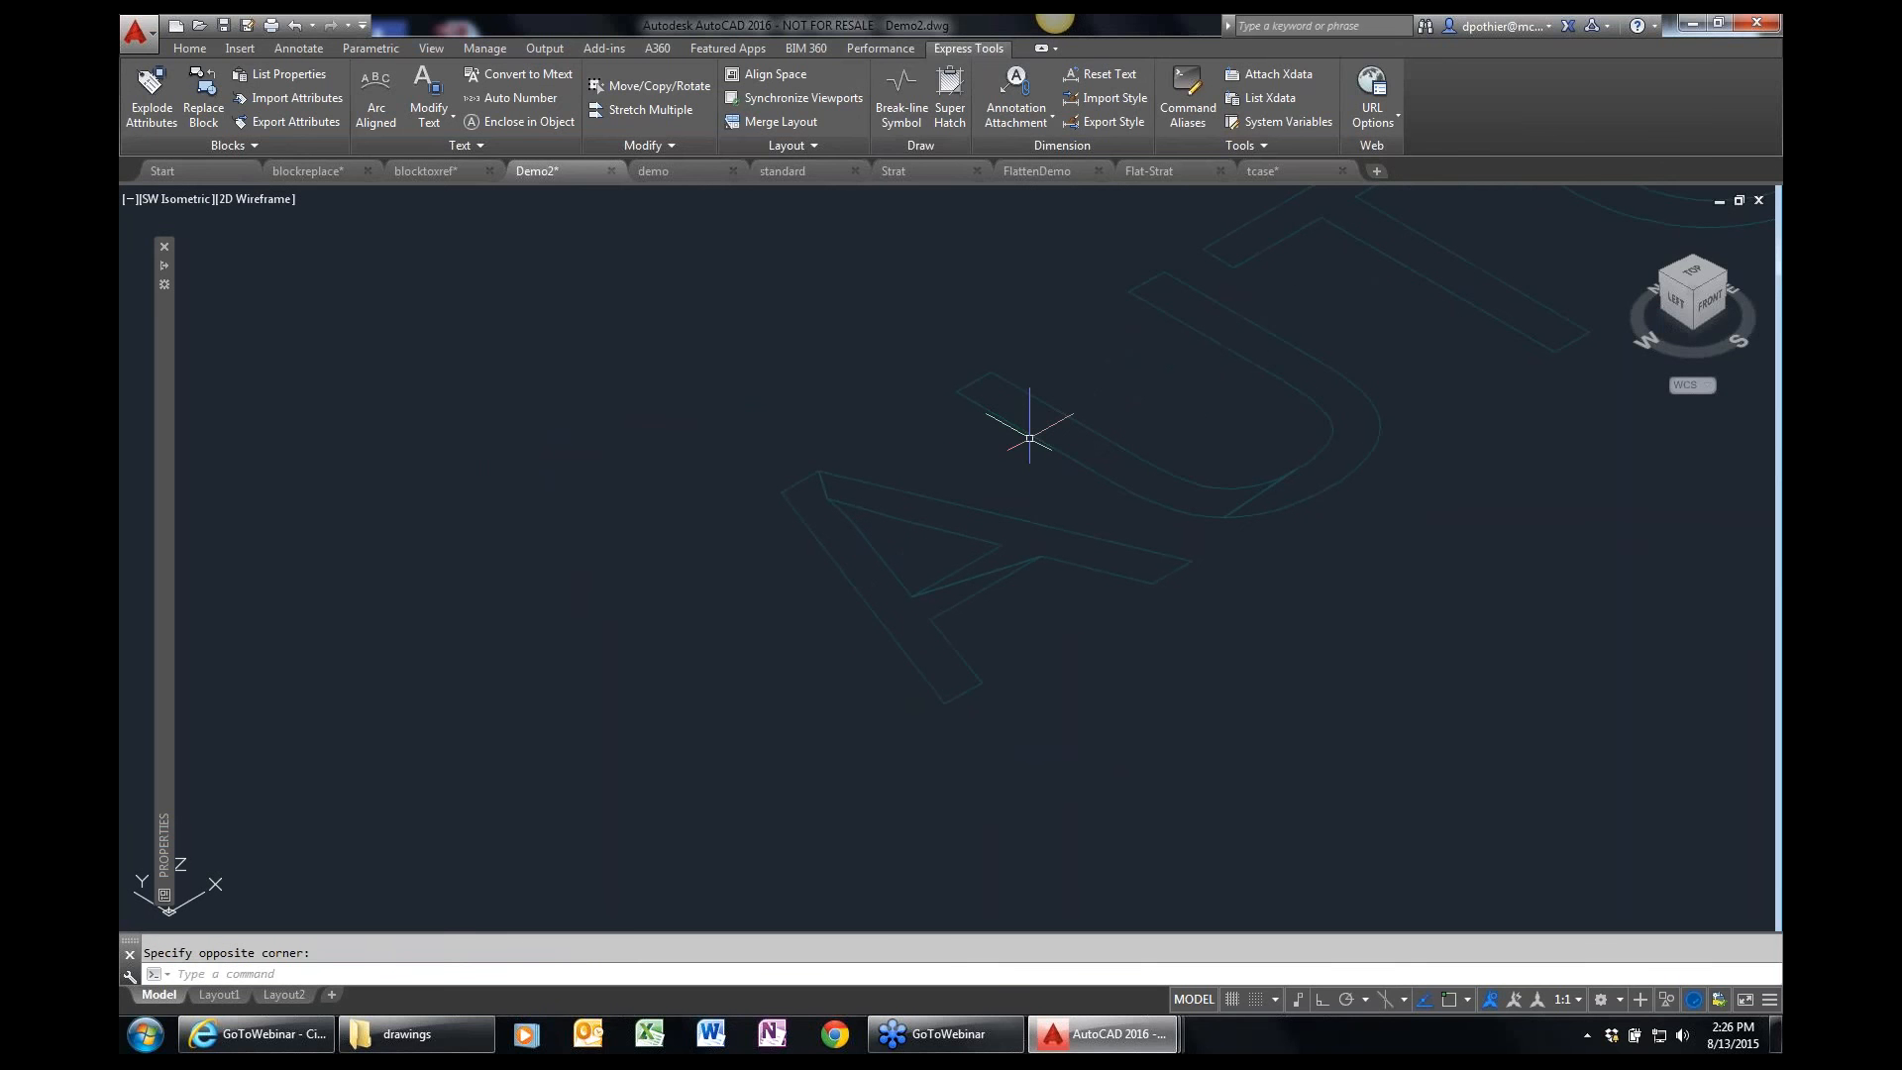
{"action": "type", "text": "PRESSPULL"}
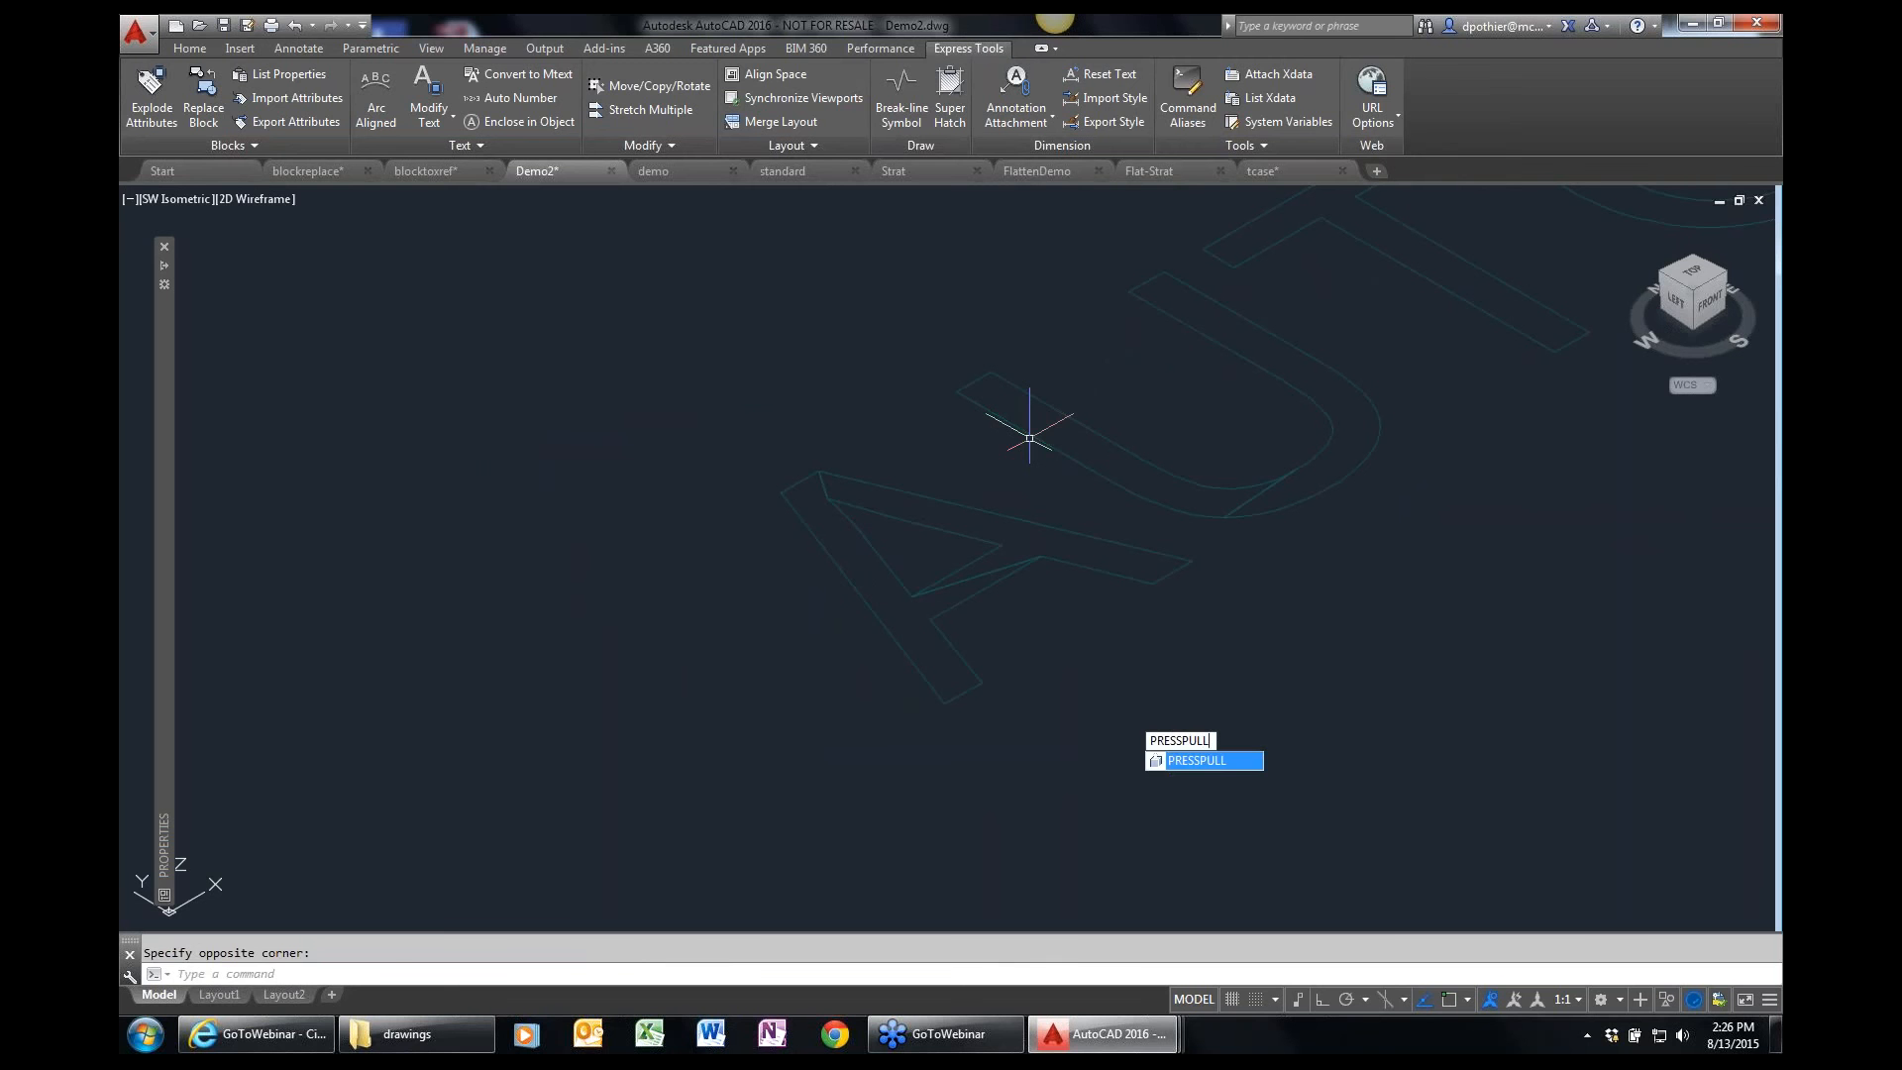
{"action": "key", "text": "Return"}
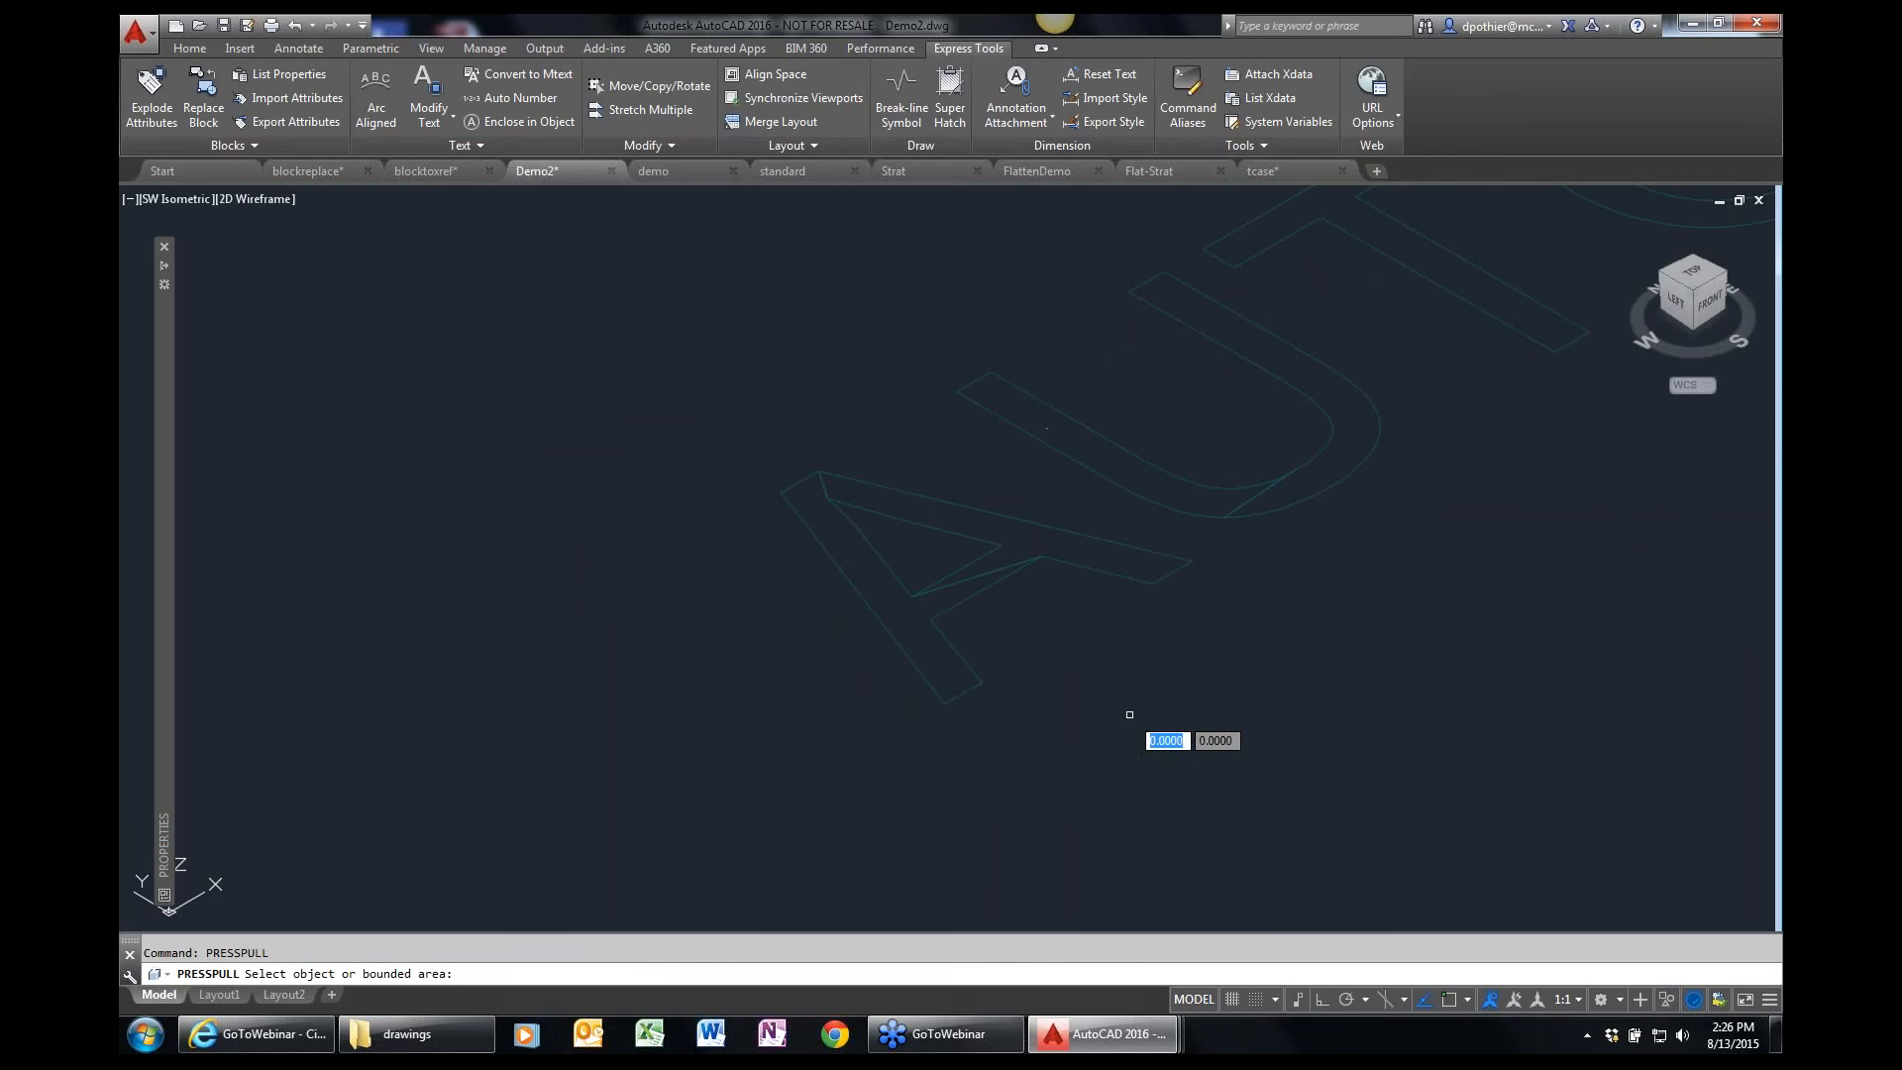
{"action": "left_click", "coordinate": [898, 644]}
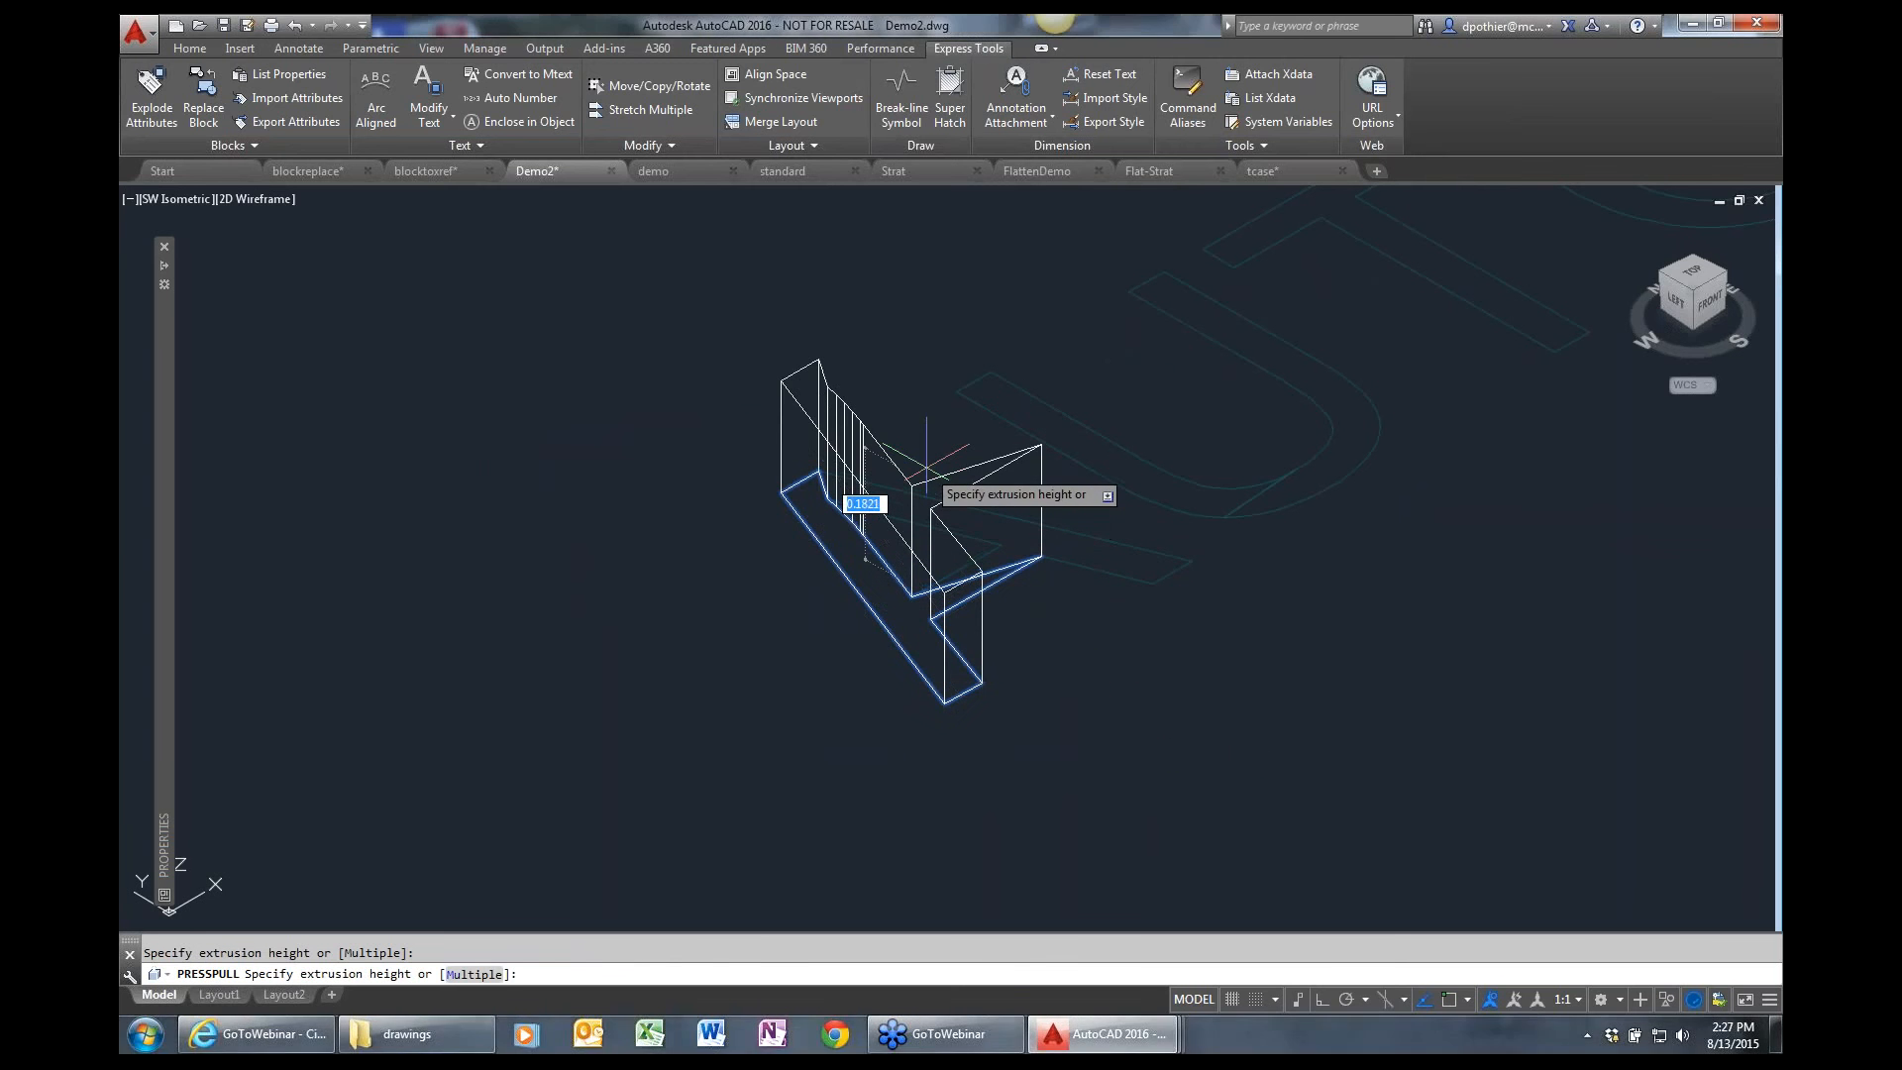
{"action": "left_click", "coordinate": [926, 463]}
{"action": "left_click", "coordinate": [967, 485]}
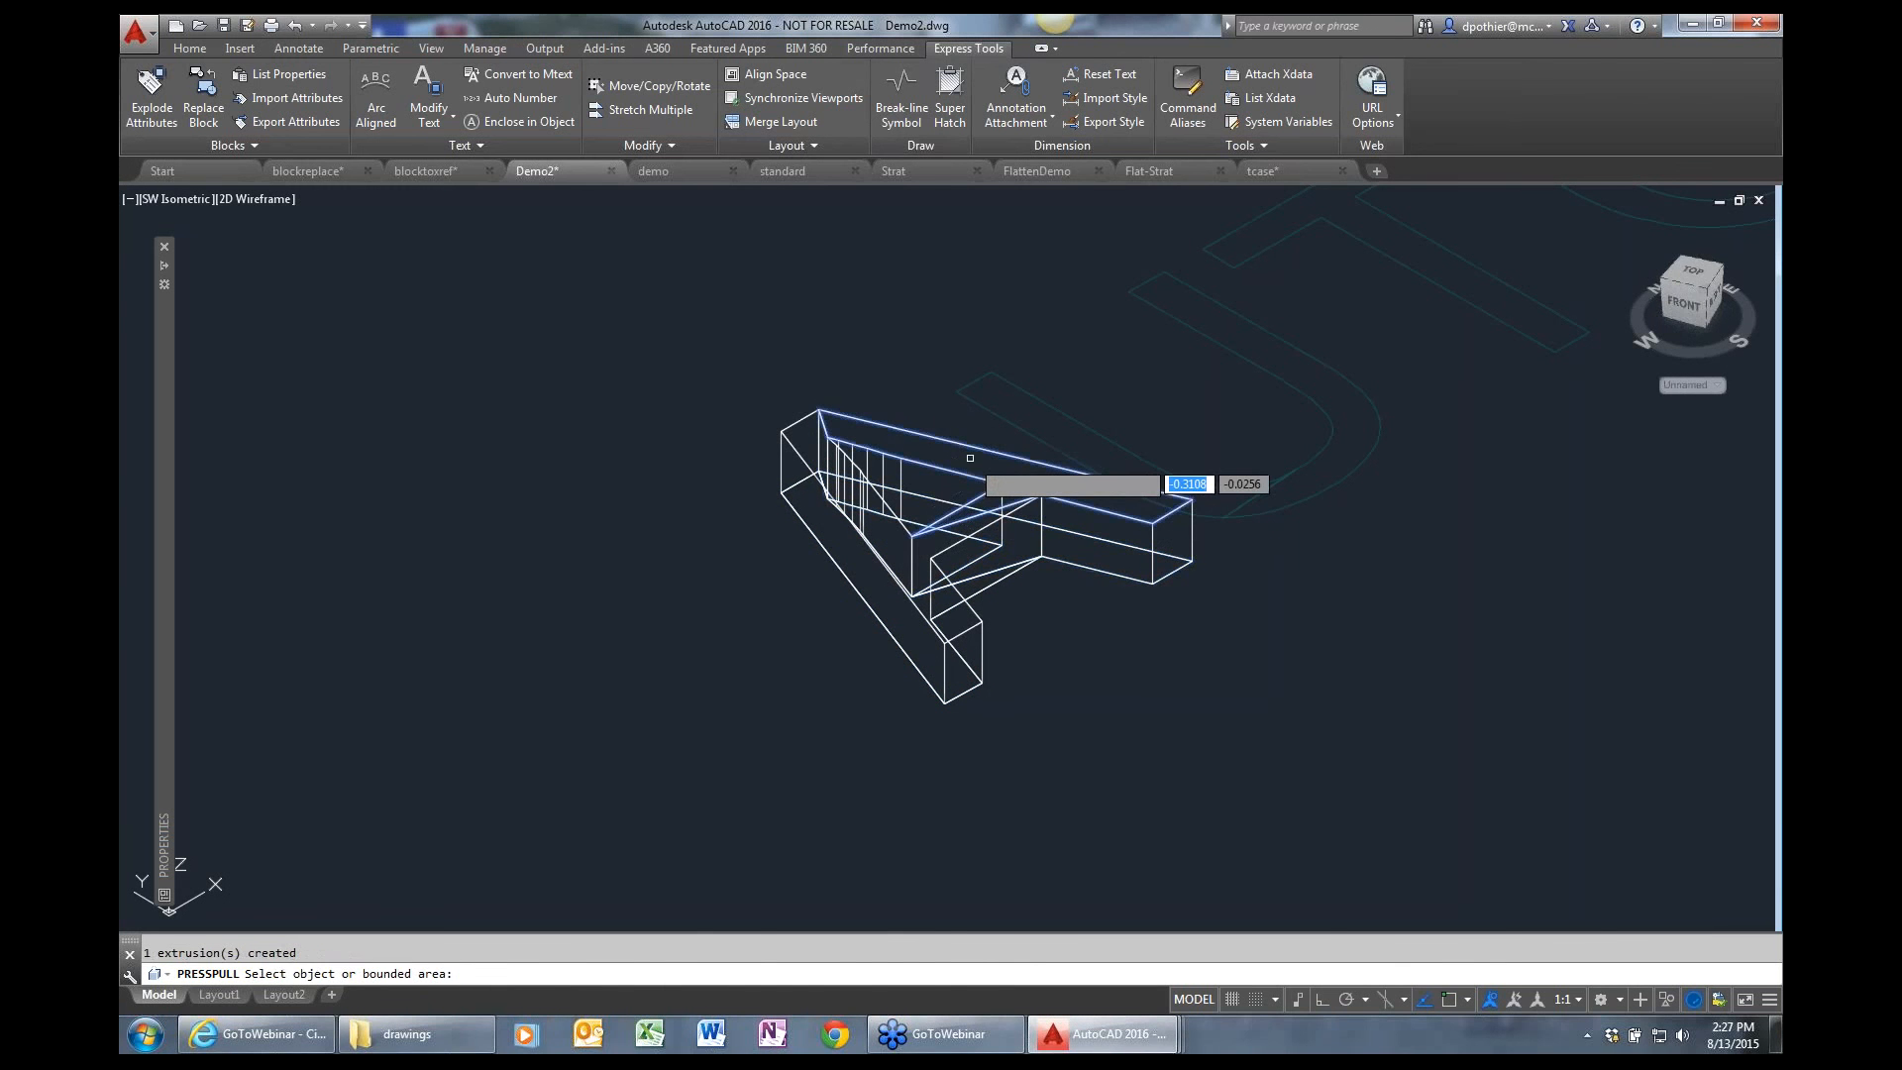
{"action": "key", "text": "Escape"}
Apply the Conceptual visual style and examine the extruded letter A from another angle.
{"action": "left_click", "coordinate": [249, 199]}
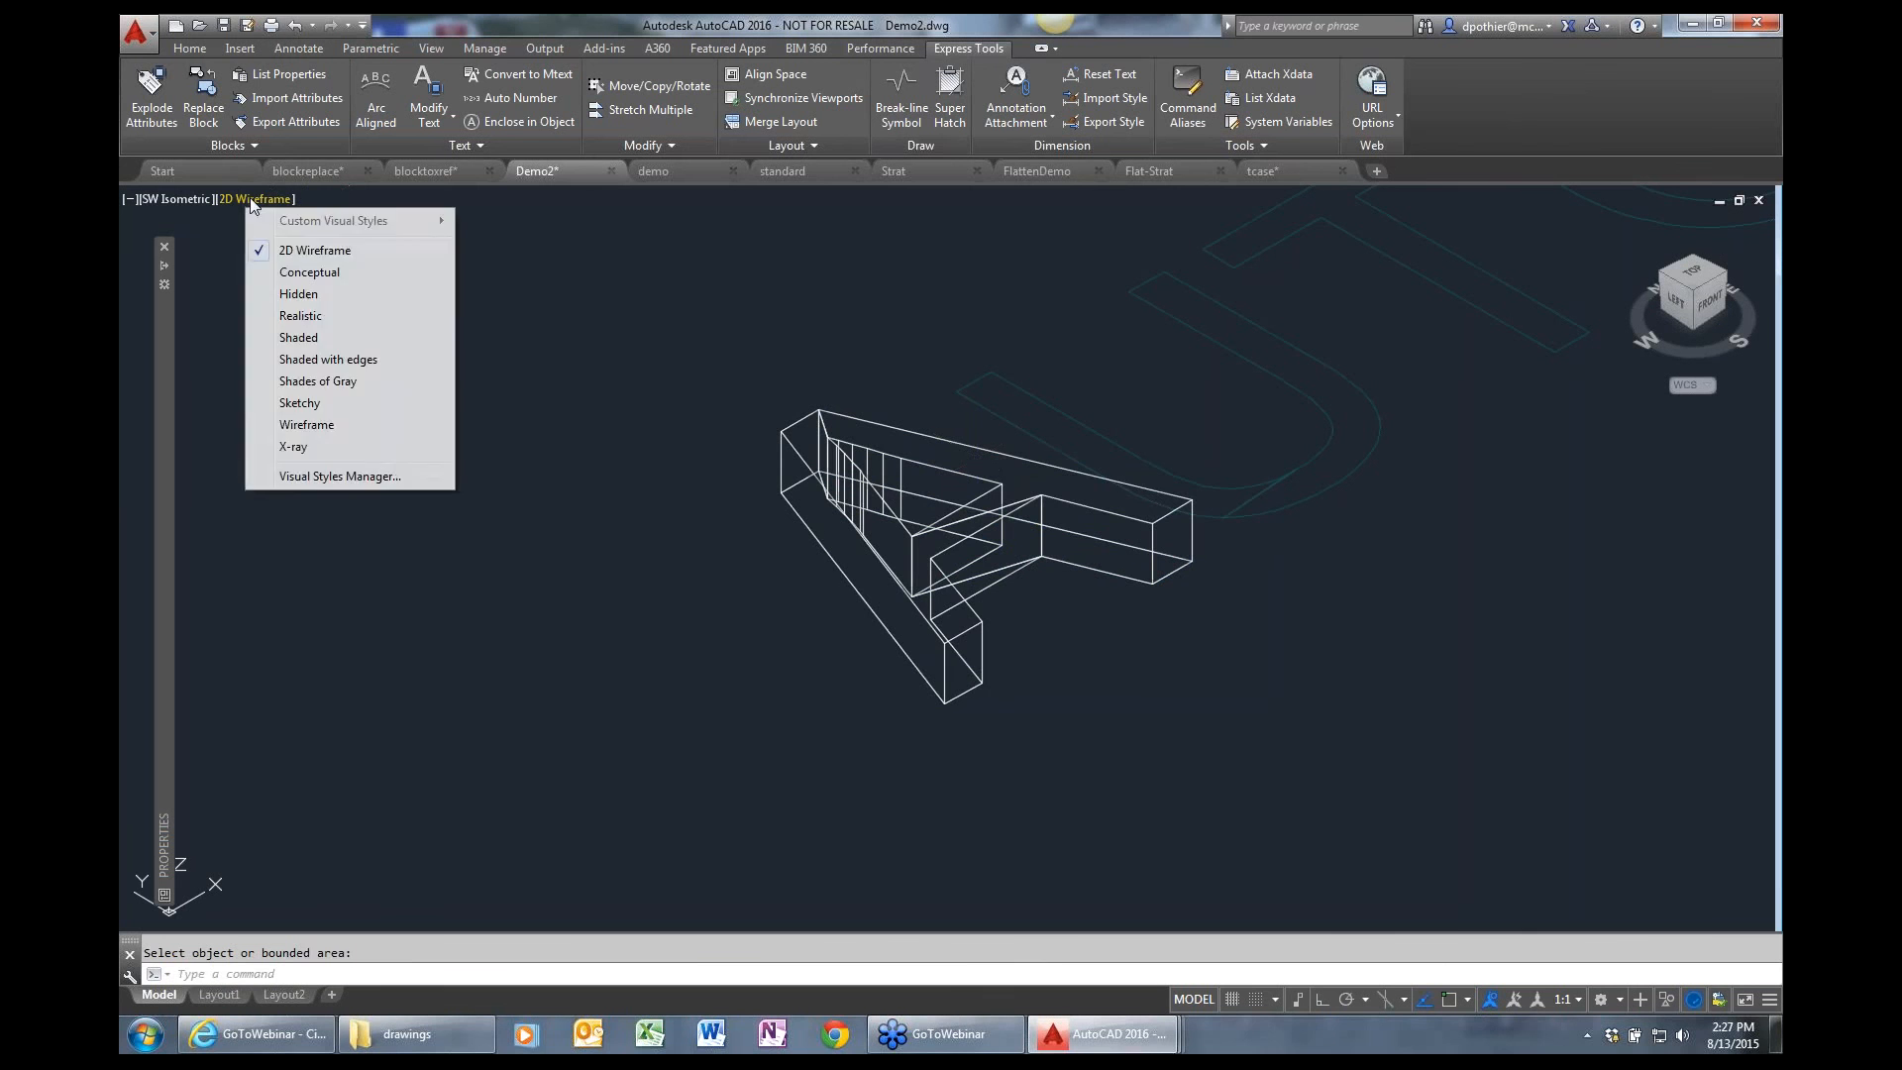
{"action": "left_click", "coordinate": [309, 271]}
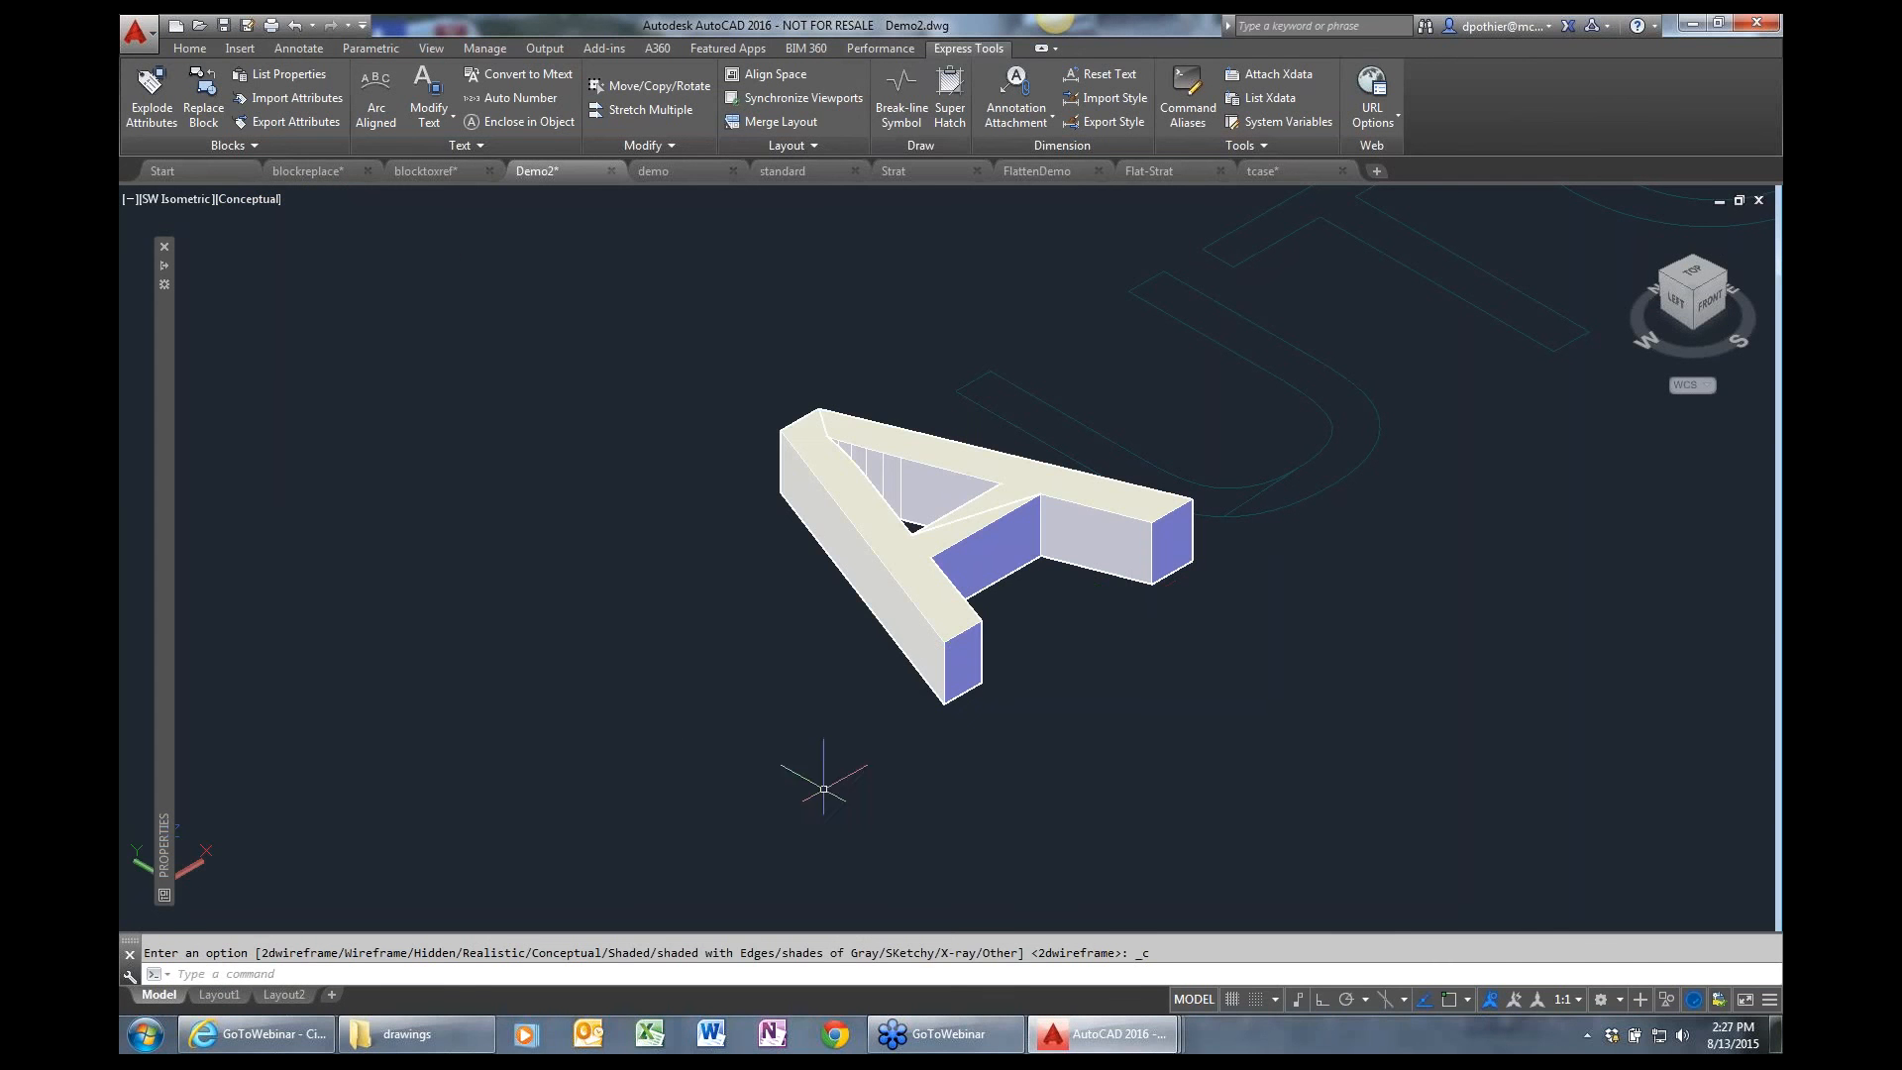
{"action": "middle_click_drag", "start_coordinate": [980, 678], "coordinate": [905, 734], "text": "shift"}
{"action": "scroll", "coordinate": [904, 734], "scroll_direction": "down", "scroll_amount": 2}
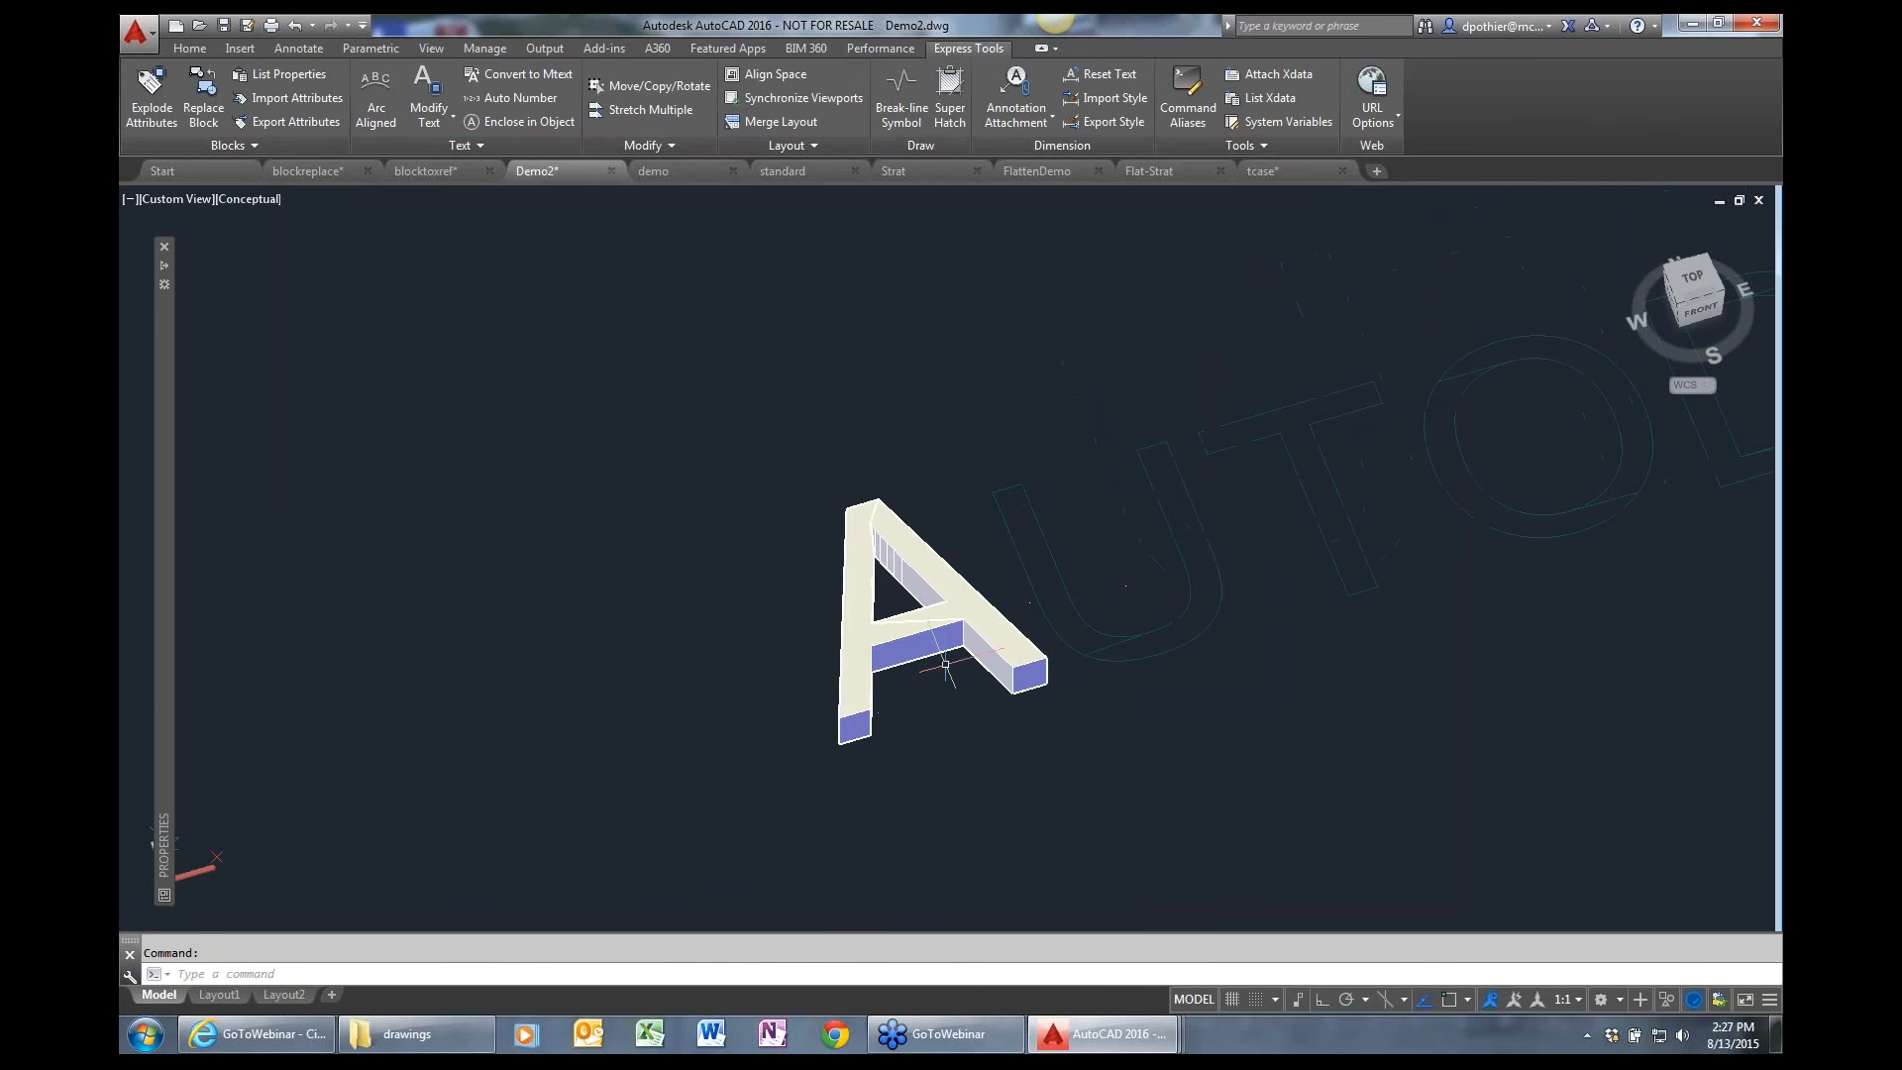
{"action": "scroll", "coordinate": [830, 482], "scroll_direction": "up", "scroll_amount": 2}
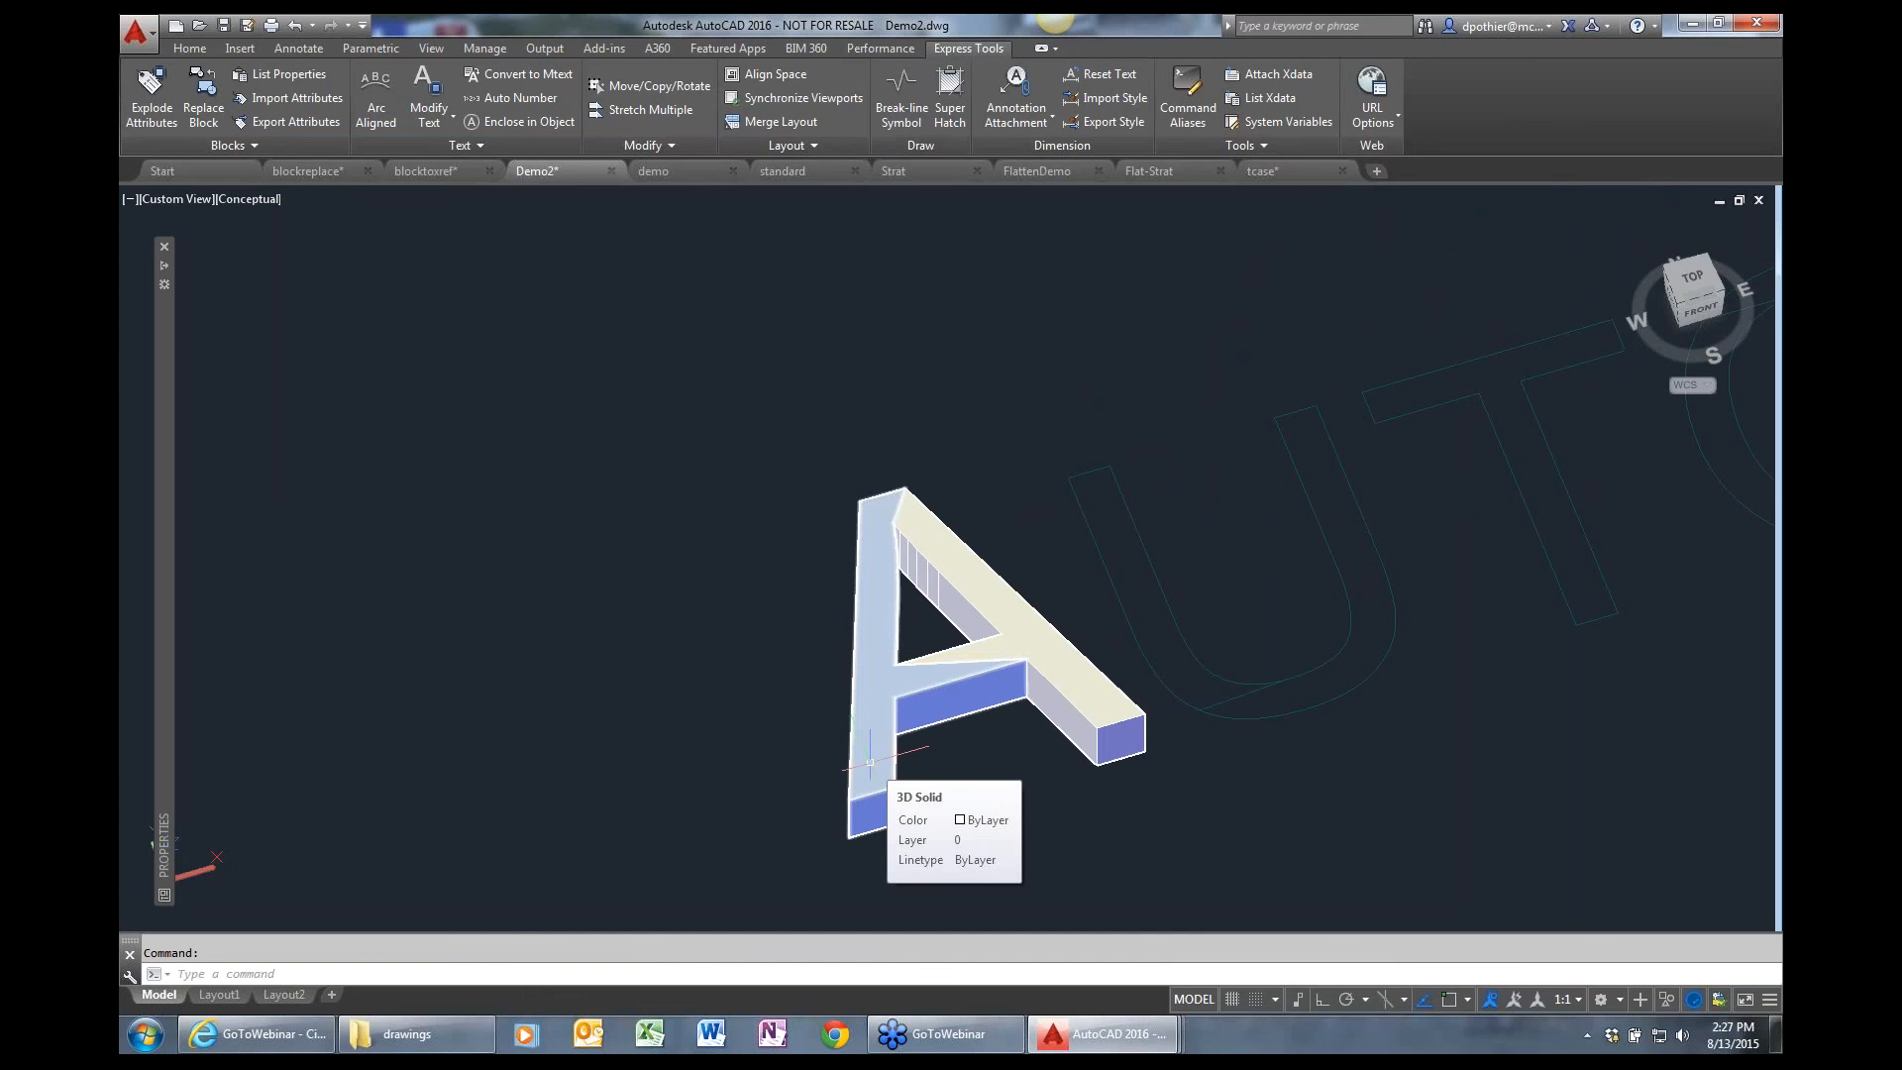
Restore the 2D Wireframe visual style and return to the plan view of the current UCS.
{"action": "left_click", "coordinate": [265, 199]}
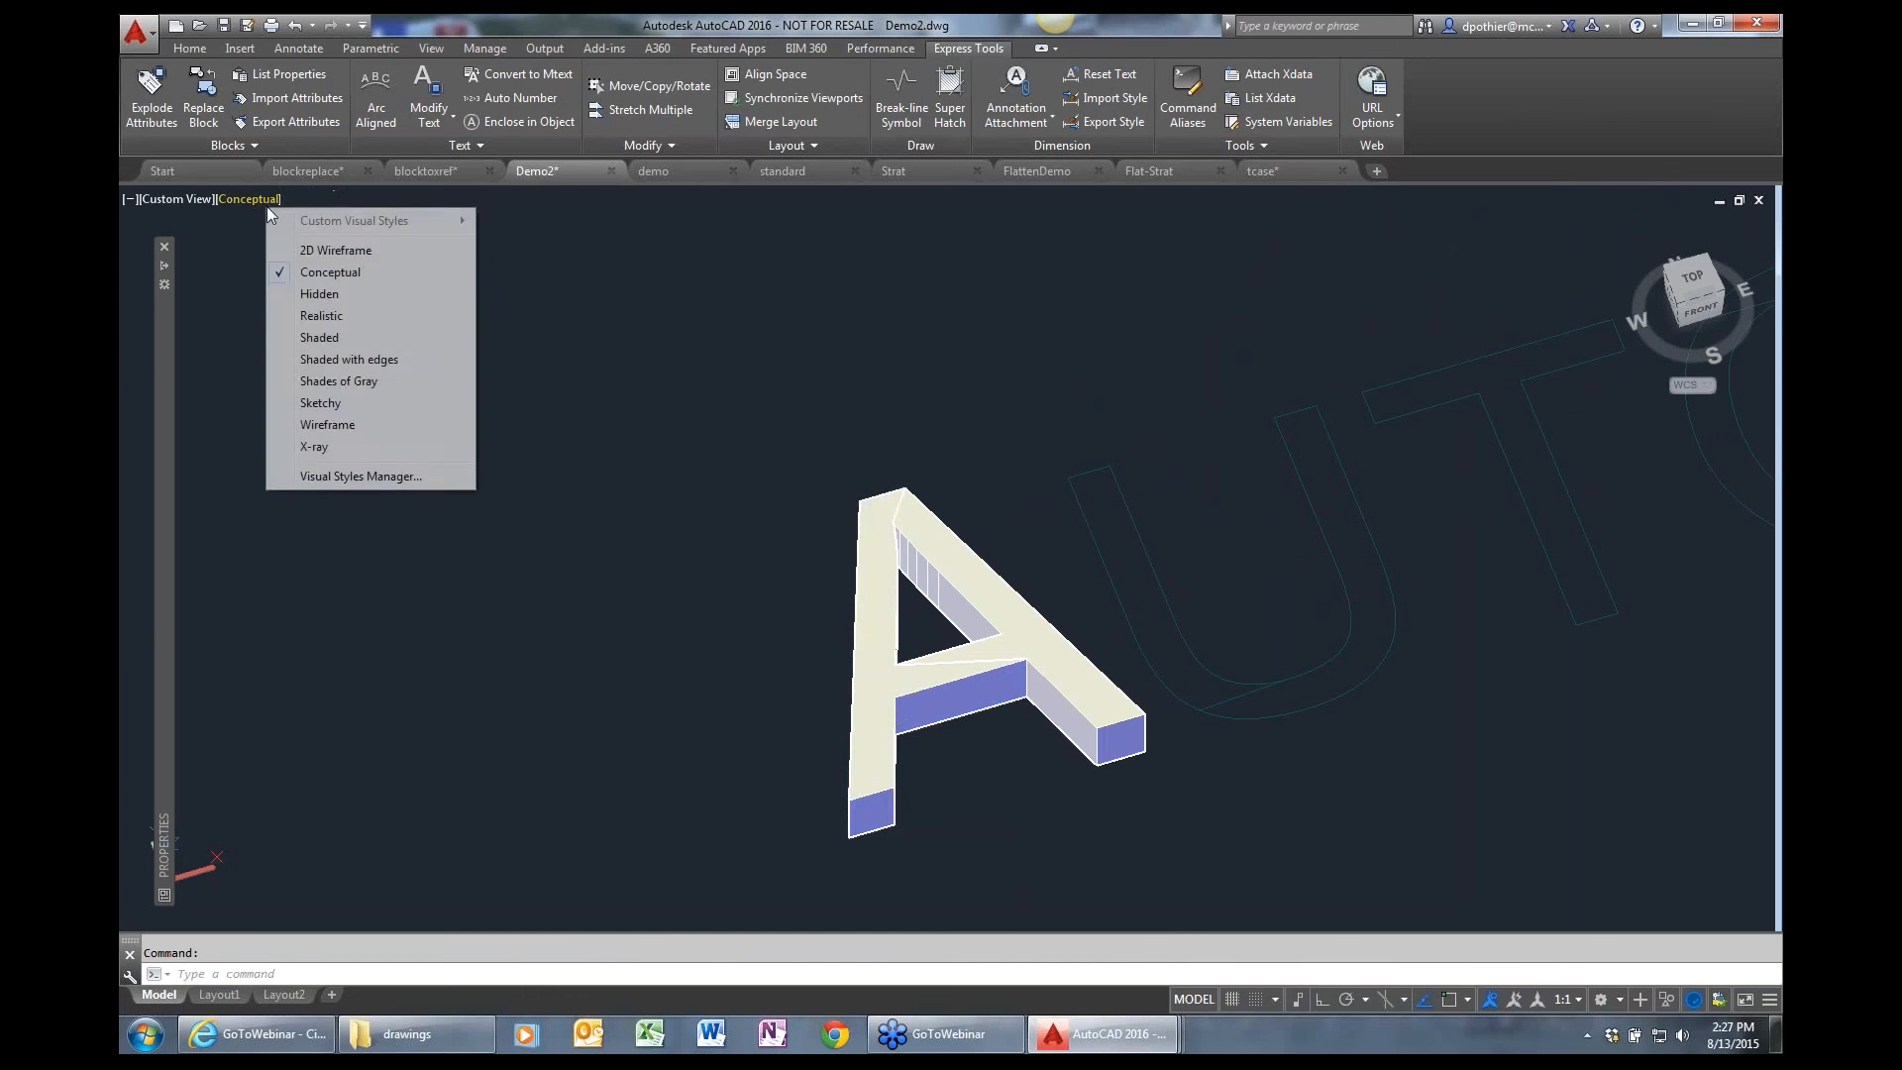
{"action": "left_click", "coordinate": [348, 254]}
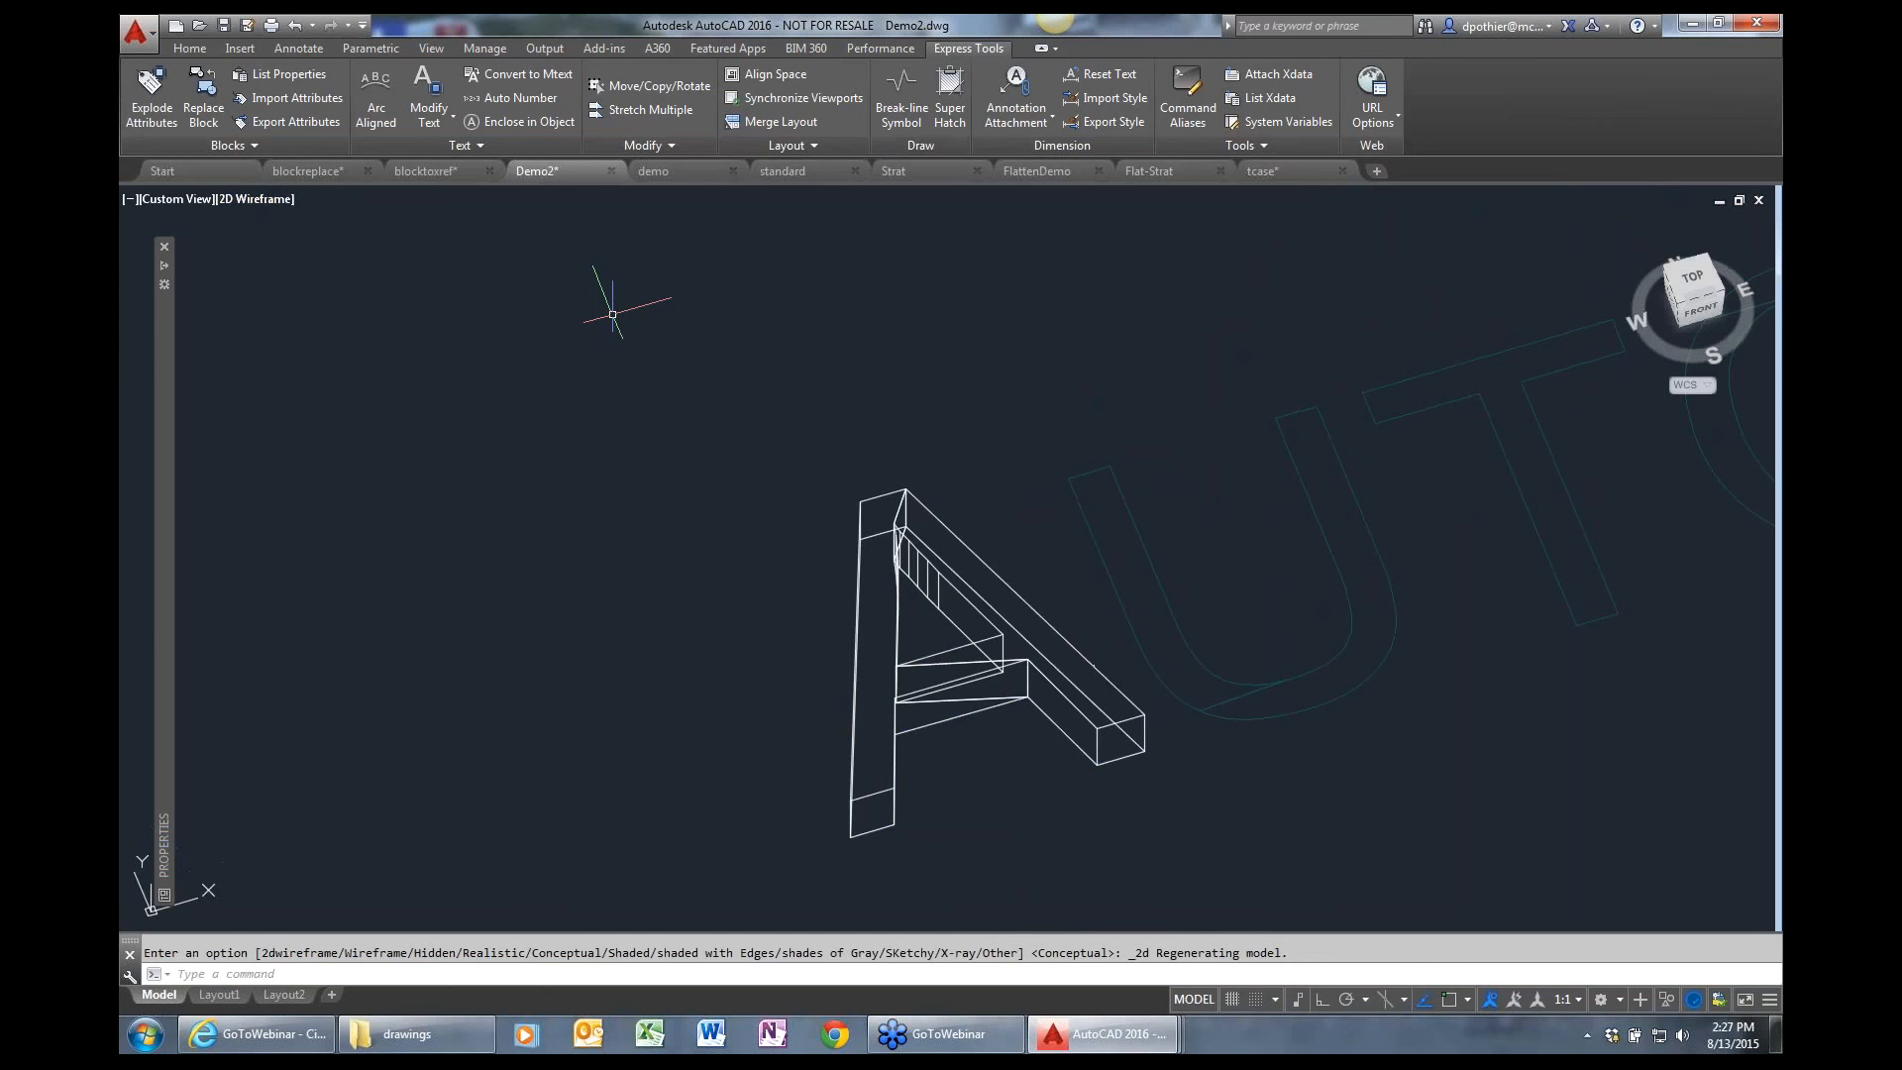
{"action": "type", "text": "plan"}
{"action": "key", "text": "Return"}
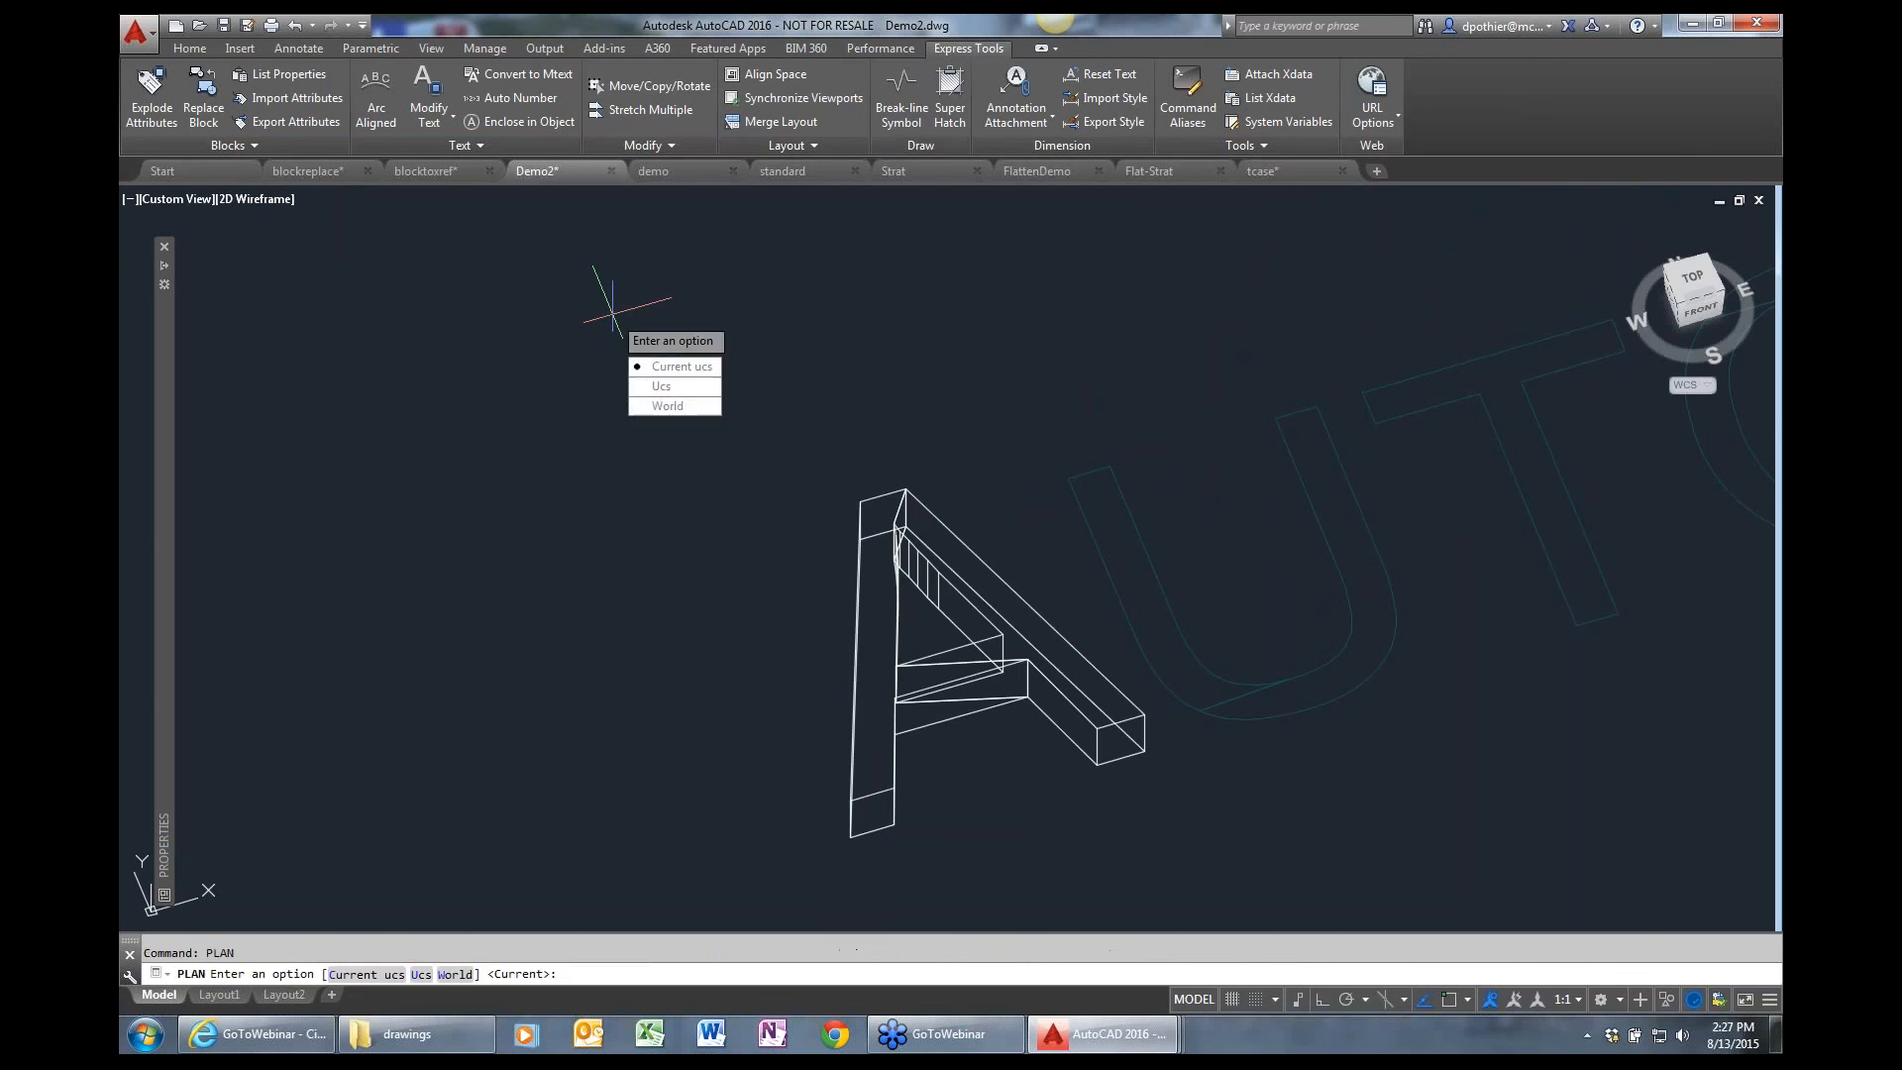
{"action": "key", "text": "Return"}
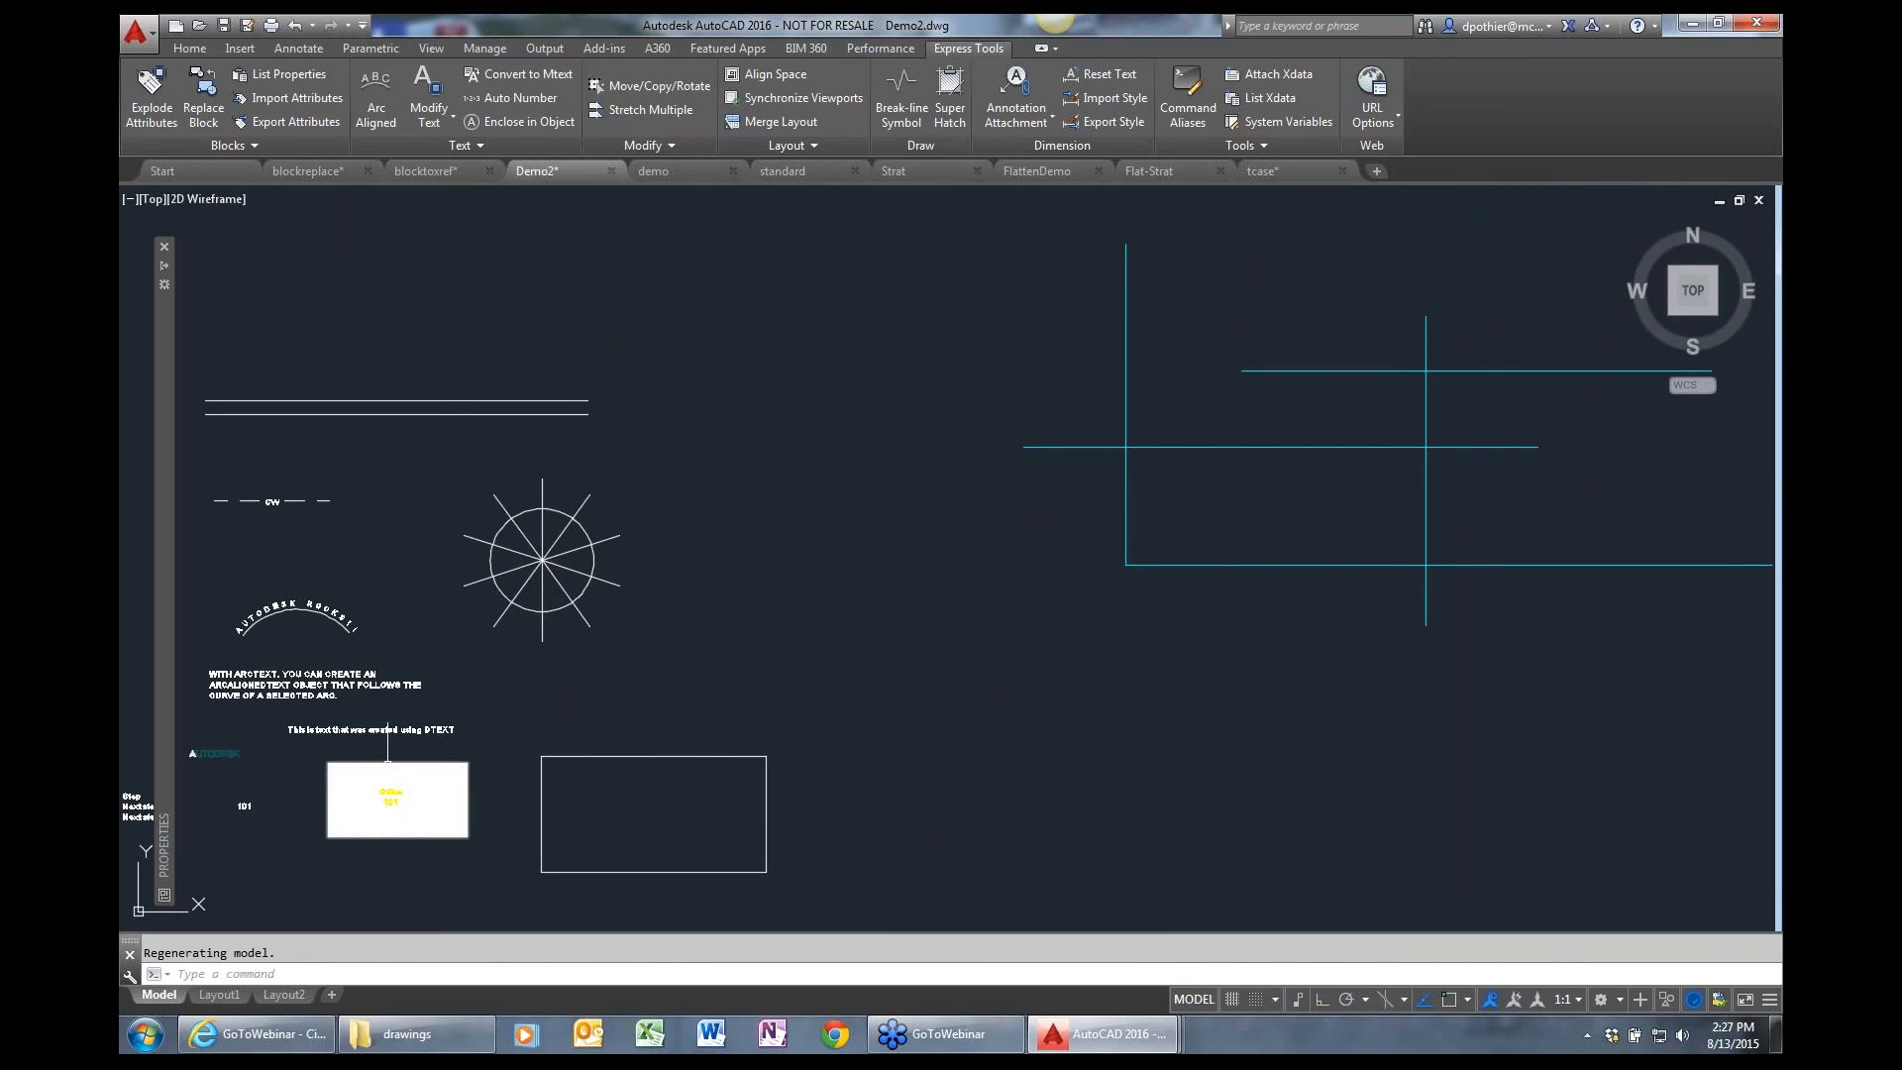
Check the object type and properties of the line "This is text that was created using DTEXT", leaving it deselected.
{"action": "type", "text": "p"}
{"action": "key", "text": "Return"}
{"action": "left_click_drag", "start_coordinate": [353, 793], "coordinate": [560, 720]}
{"action": "key", "text": "Escape"}
{"action": "type", "text": "z"}
{"action": "key", "text": "Return"}
{"action": "left_click", "coordinate": [298, 784]}
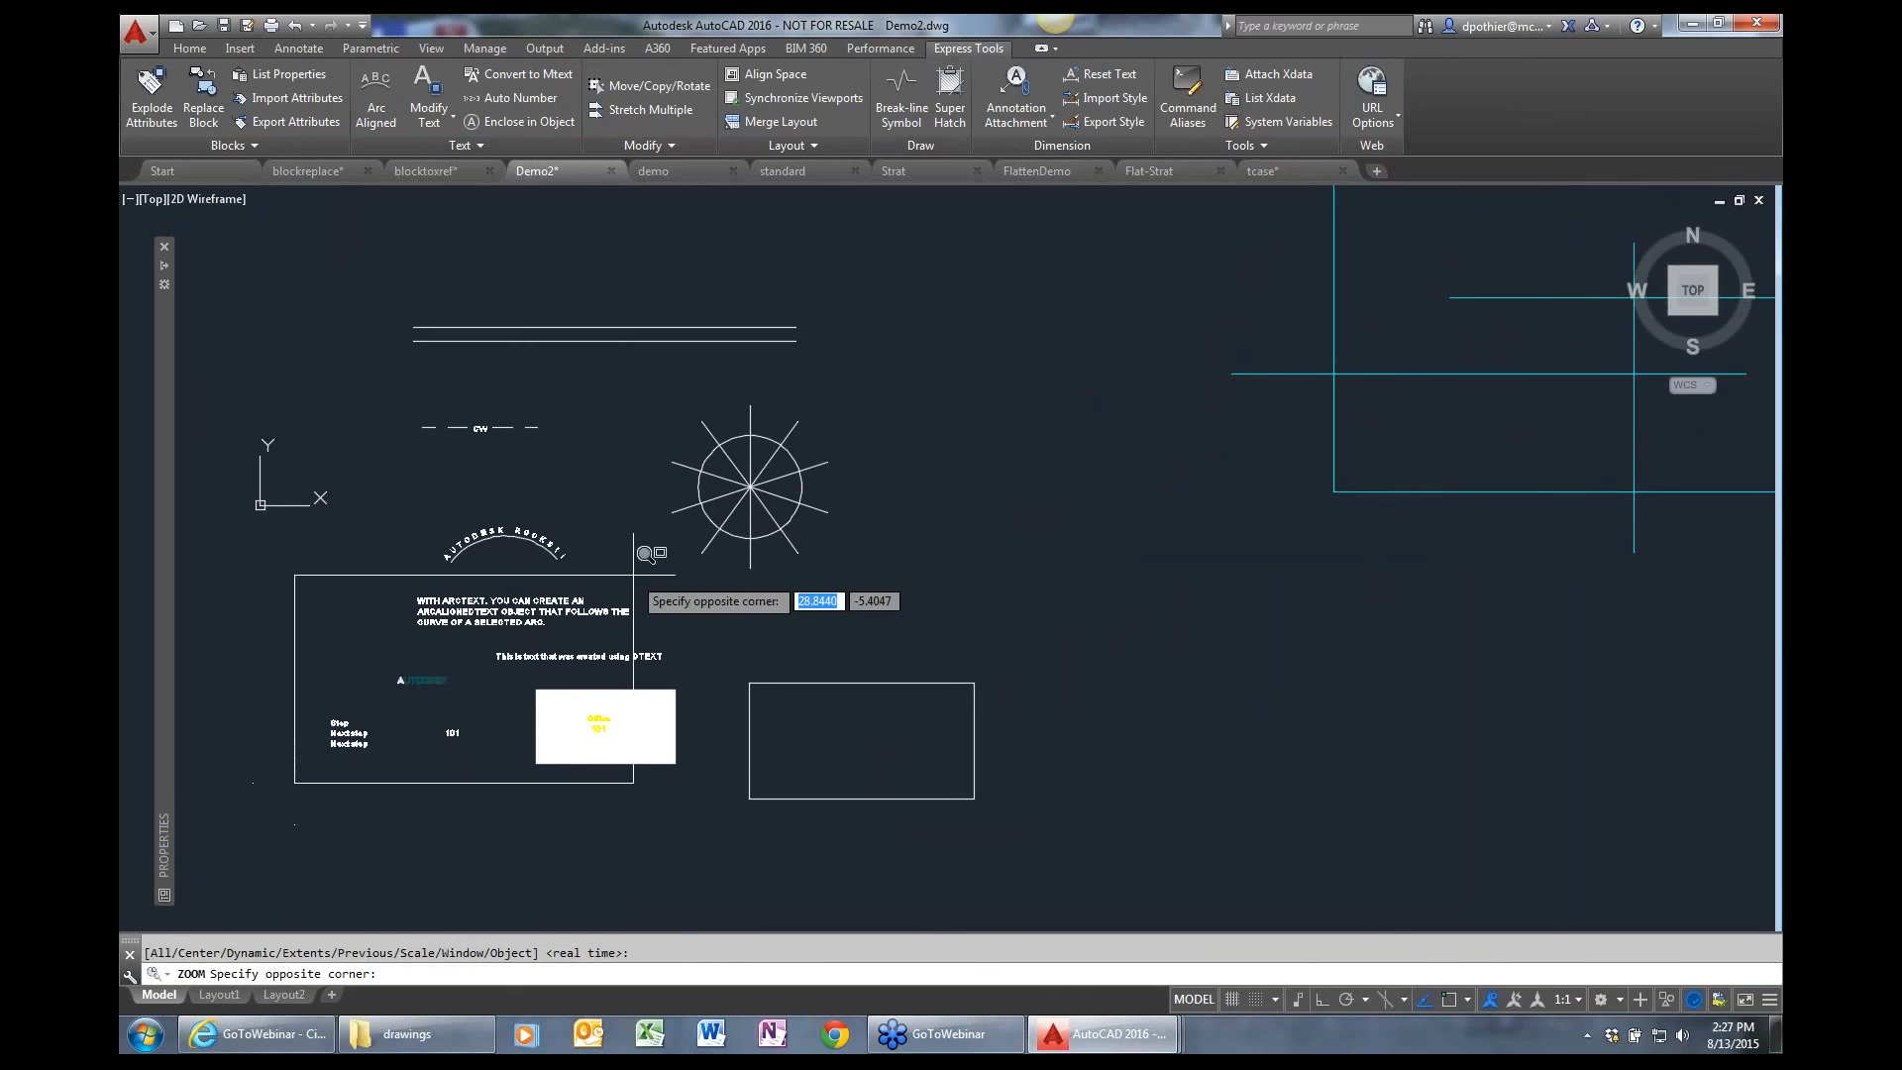
{"action": "left_click", "coordinate": [695, 498]}
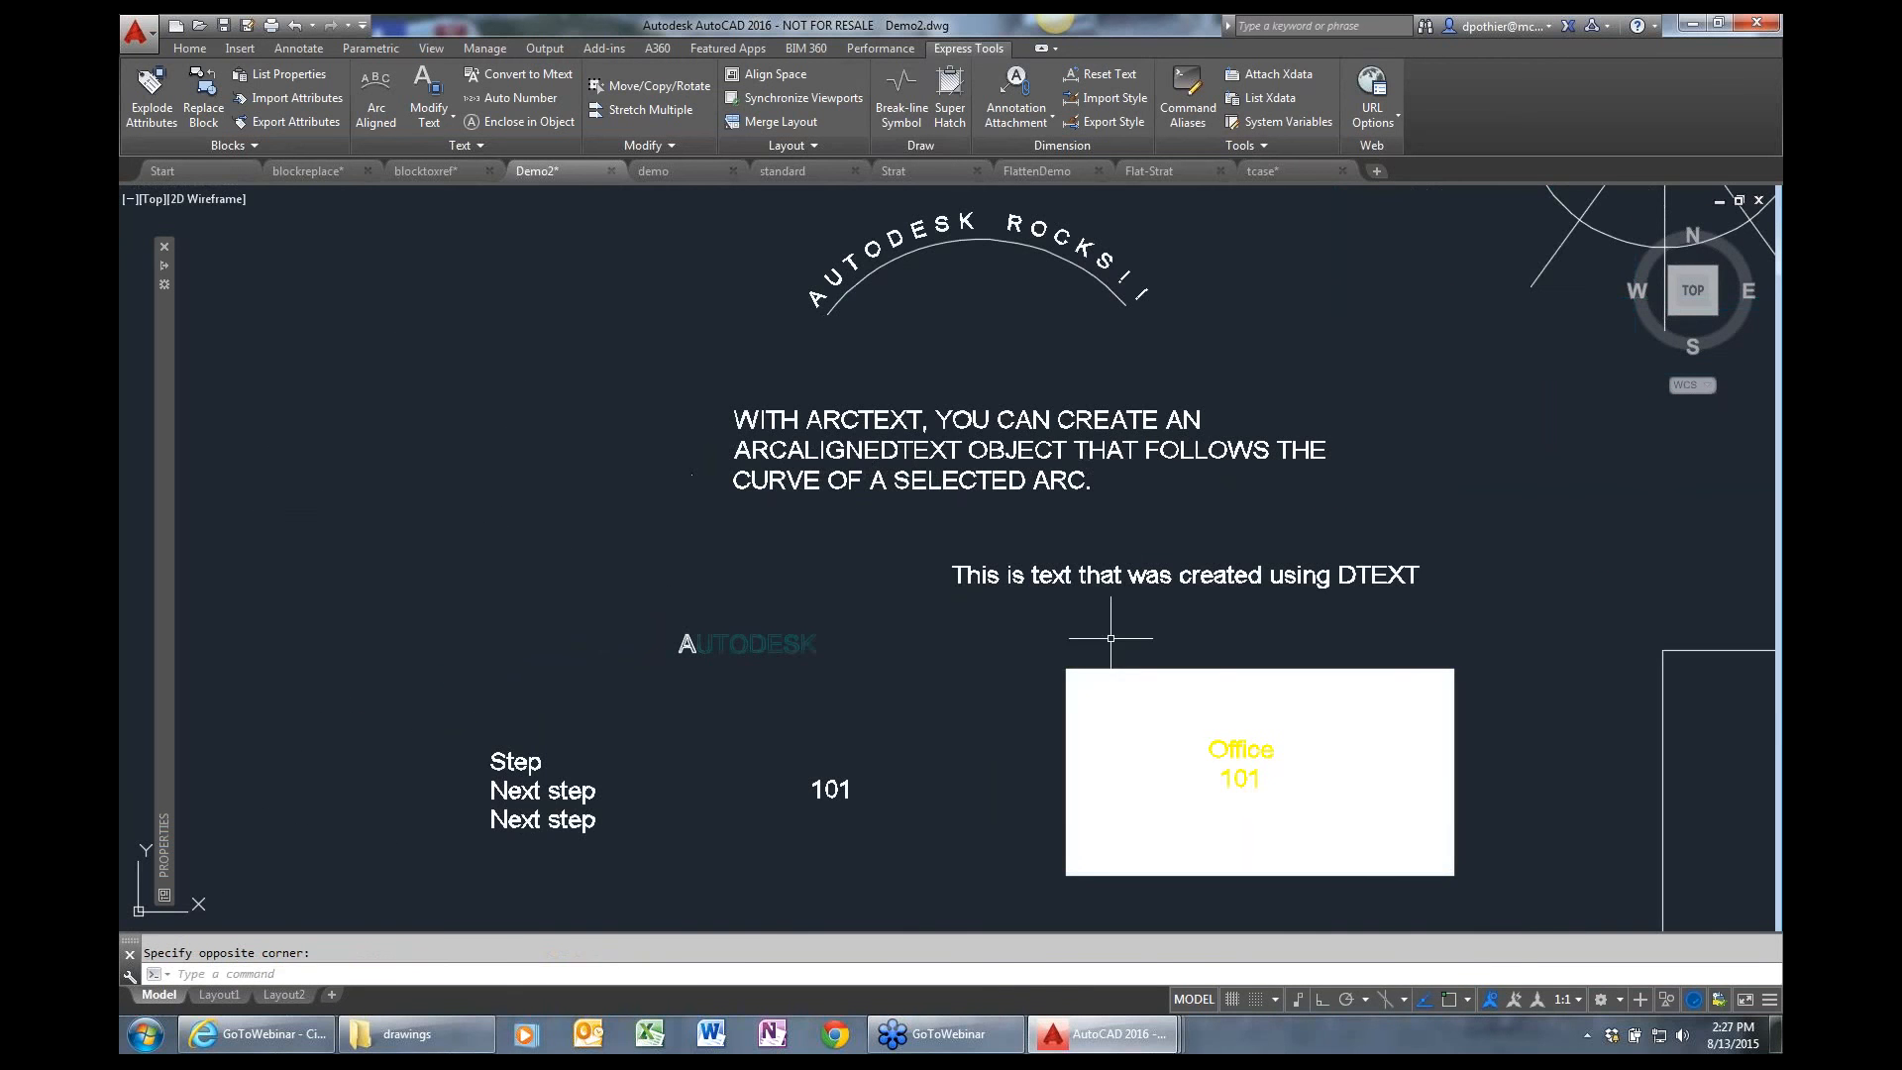
{"action": "left_click", "coordinate": [1144, 577]}
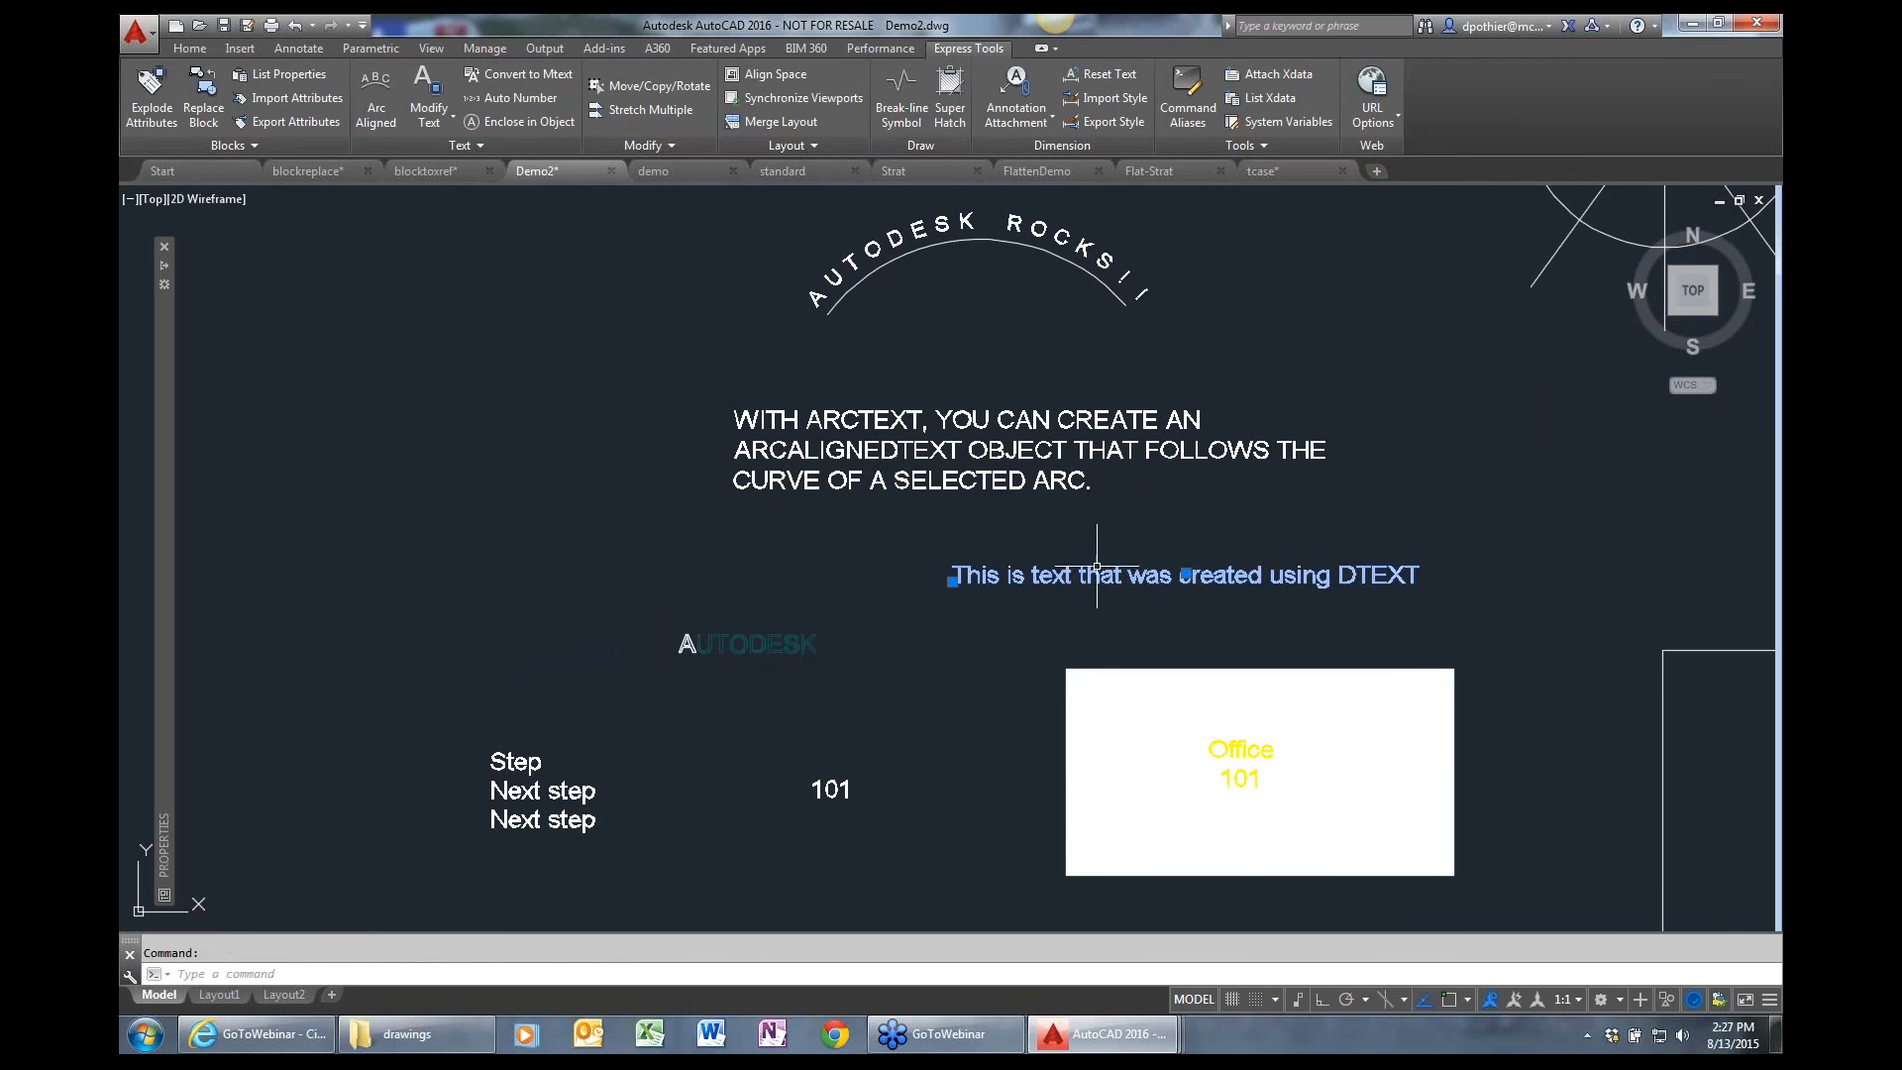
{"action": "mouse_move", "coordinate": [1087, 575]}
{"action": "mouse_move", "coordinate": [164, 530]}
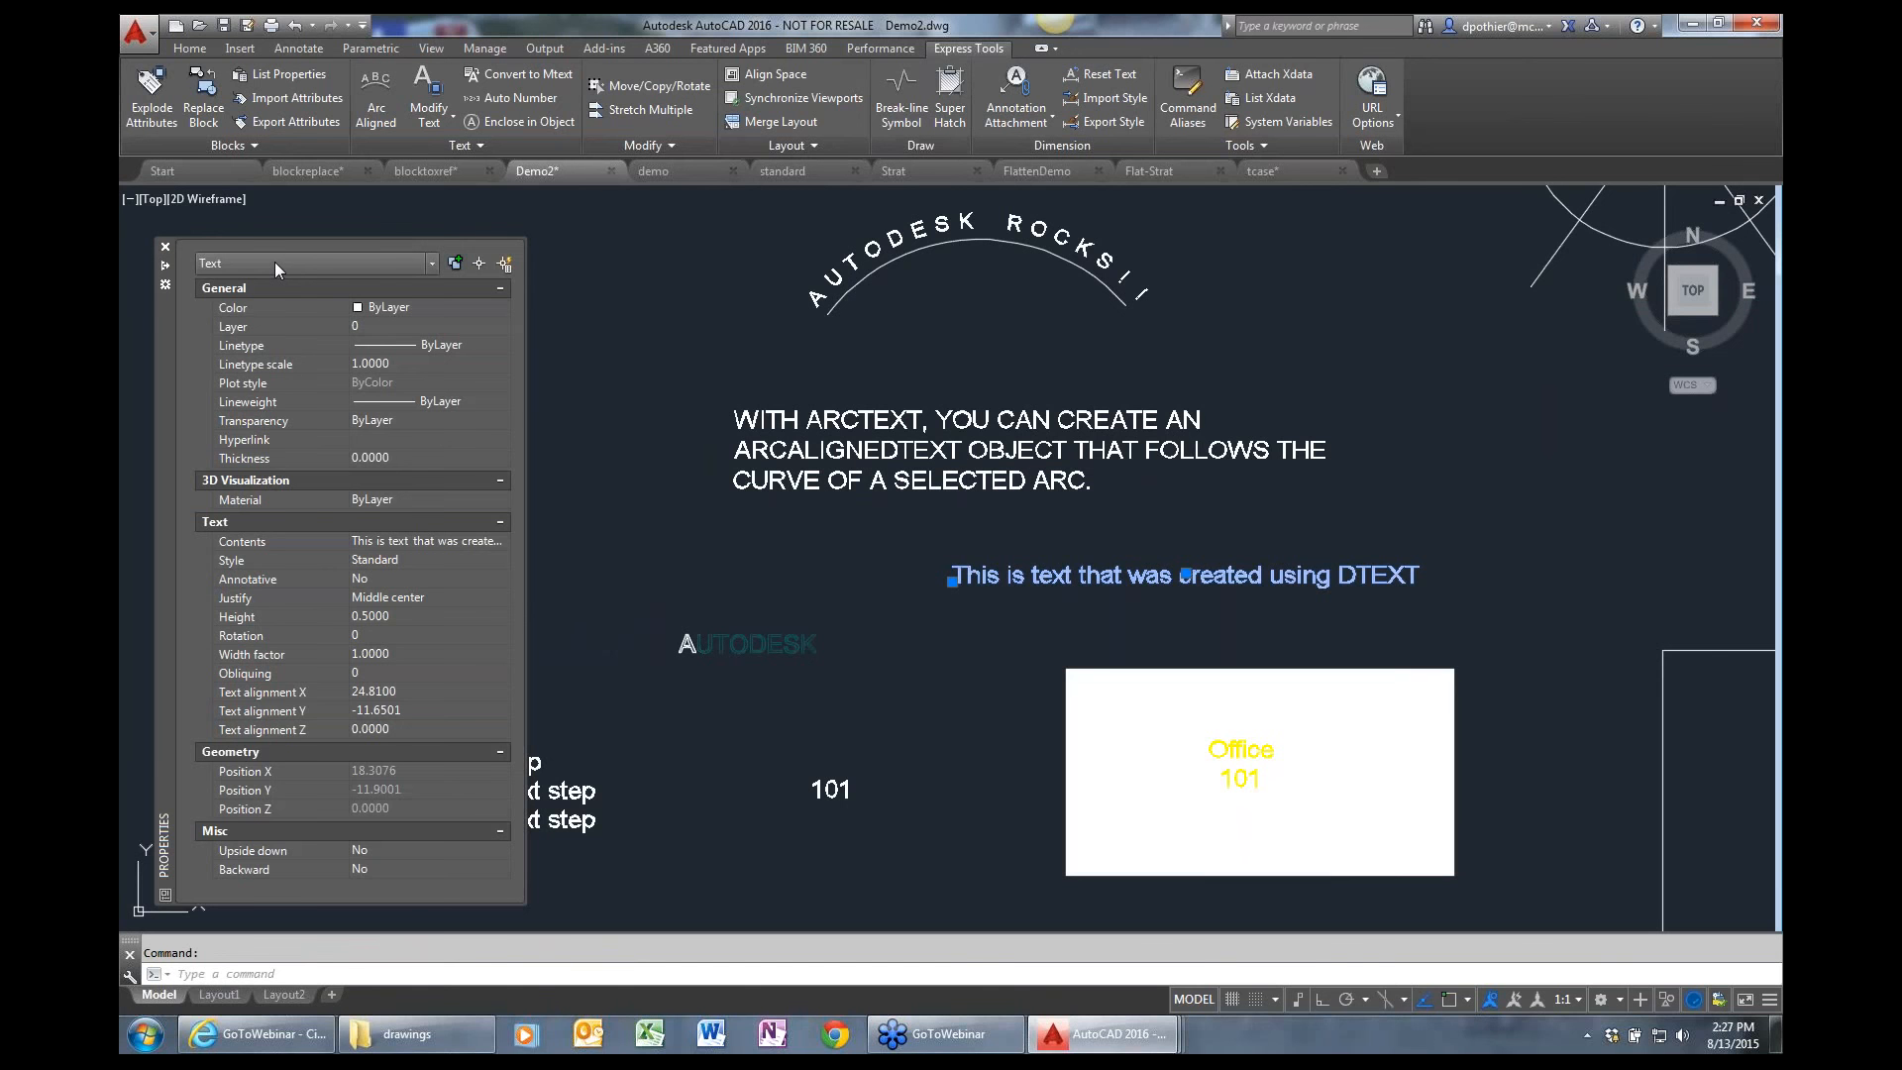
{"action": "key", "text": "Escape"}
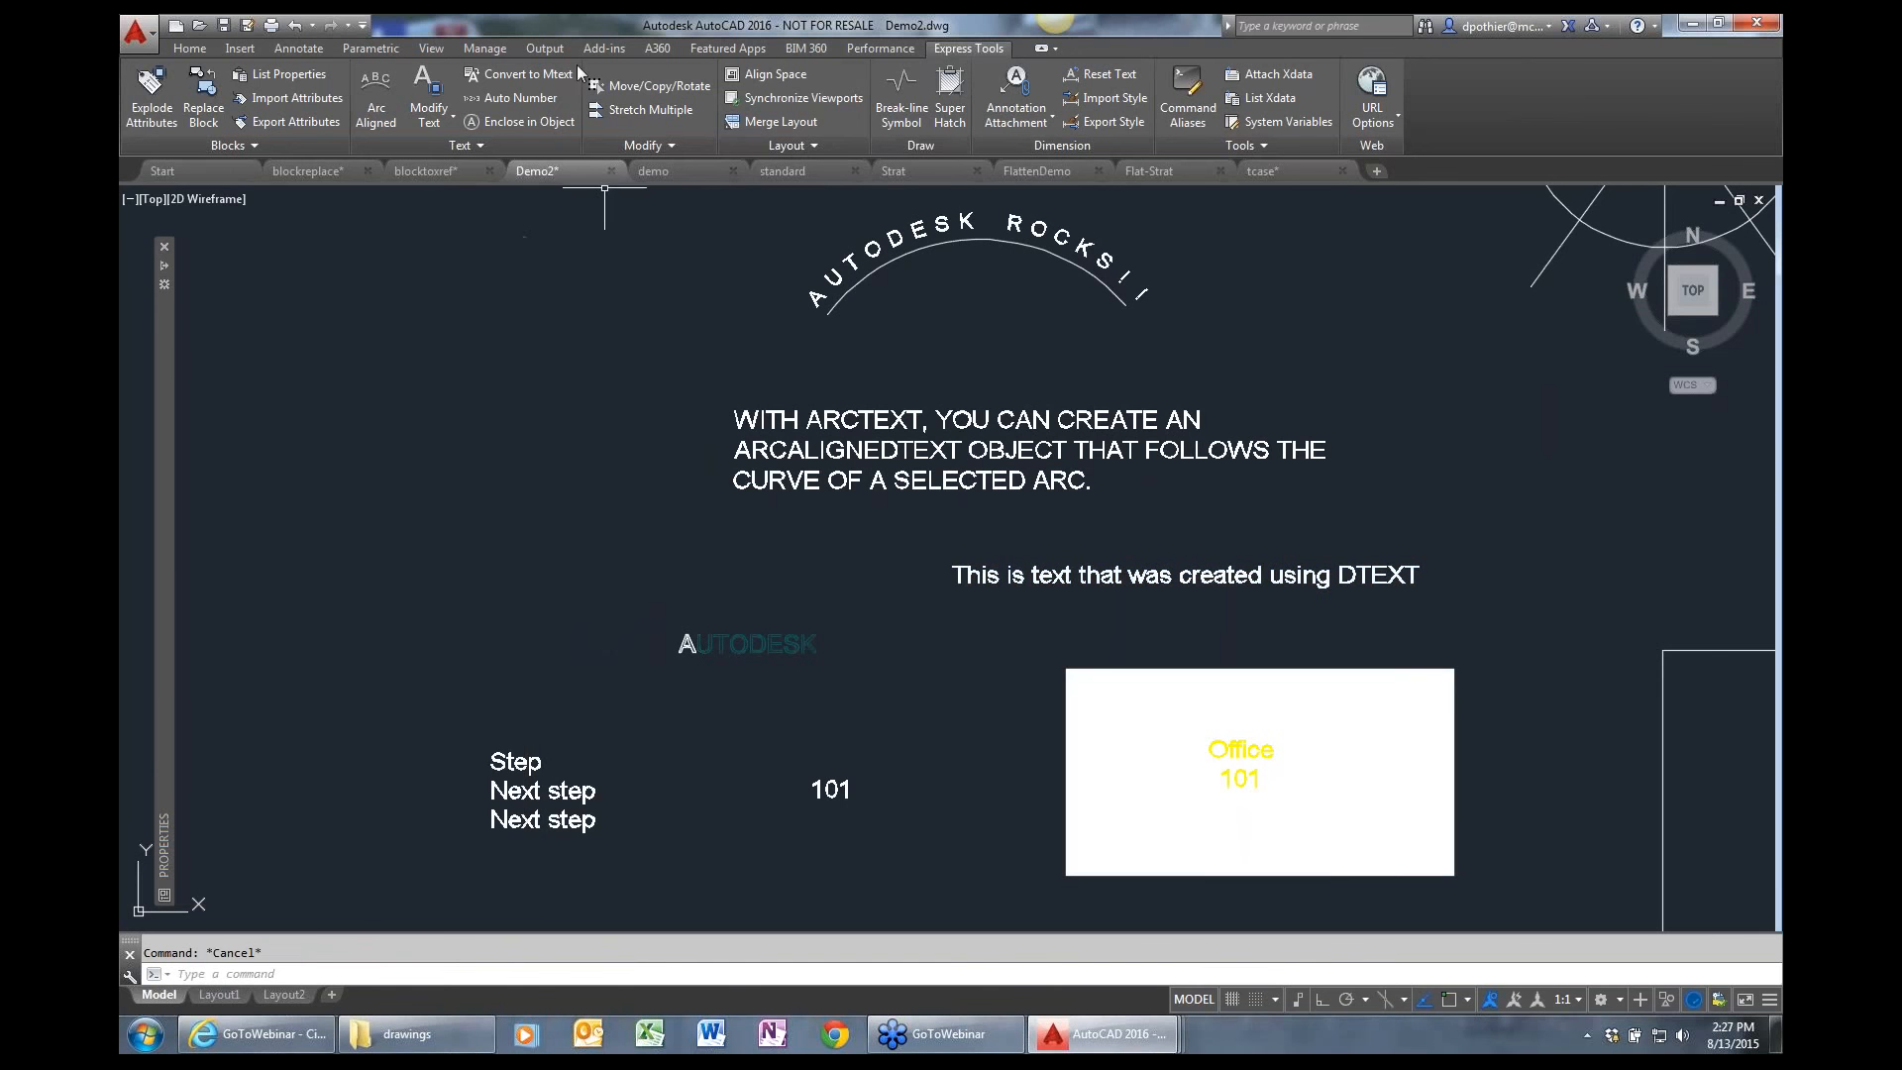
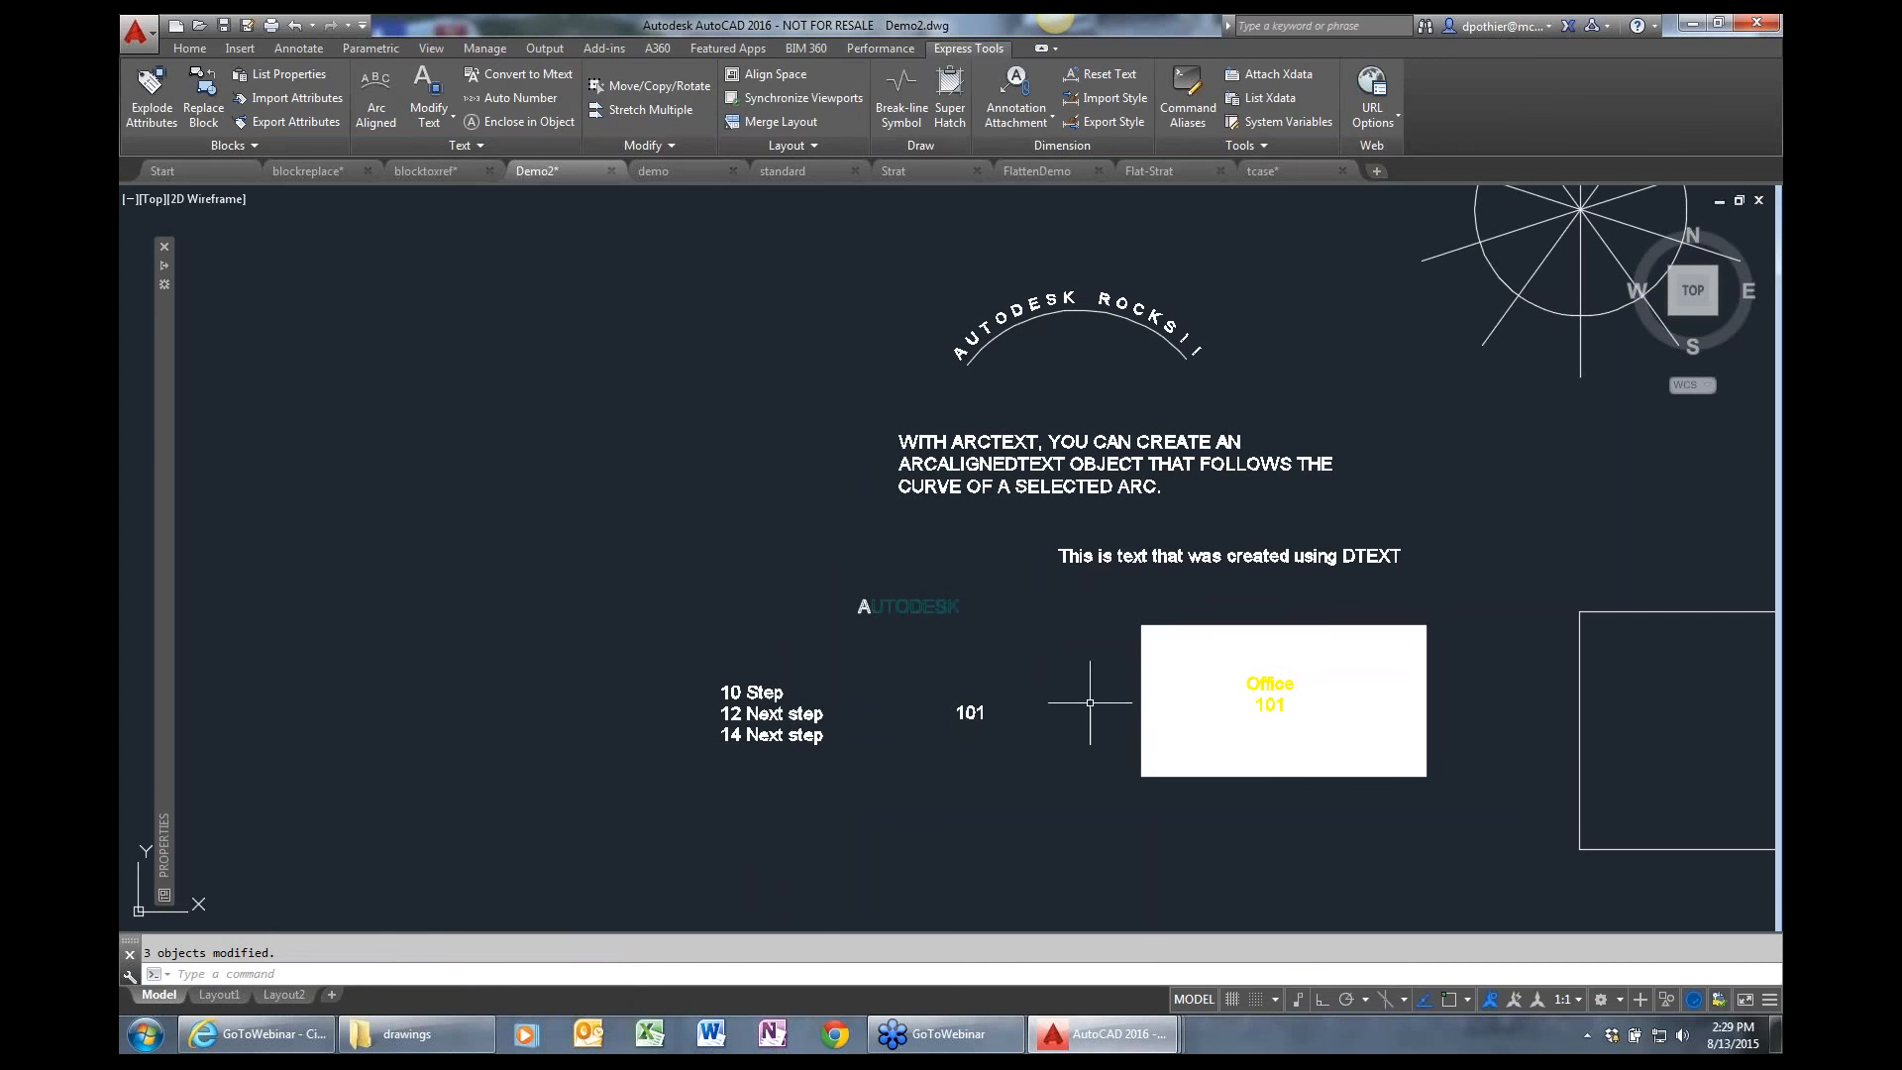
Examine the yellow "Office 101" text over the solid white rectangle and the available text modification tools.
{"action": "type", "text": "z"}
{"action": "key", "text": "Return"}
{"action": "left_click", "coordinate": [1116, 797]}
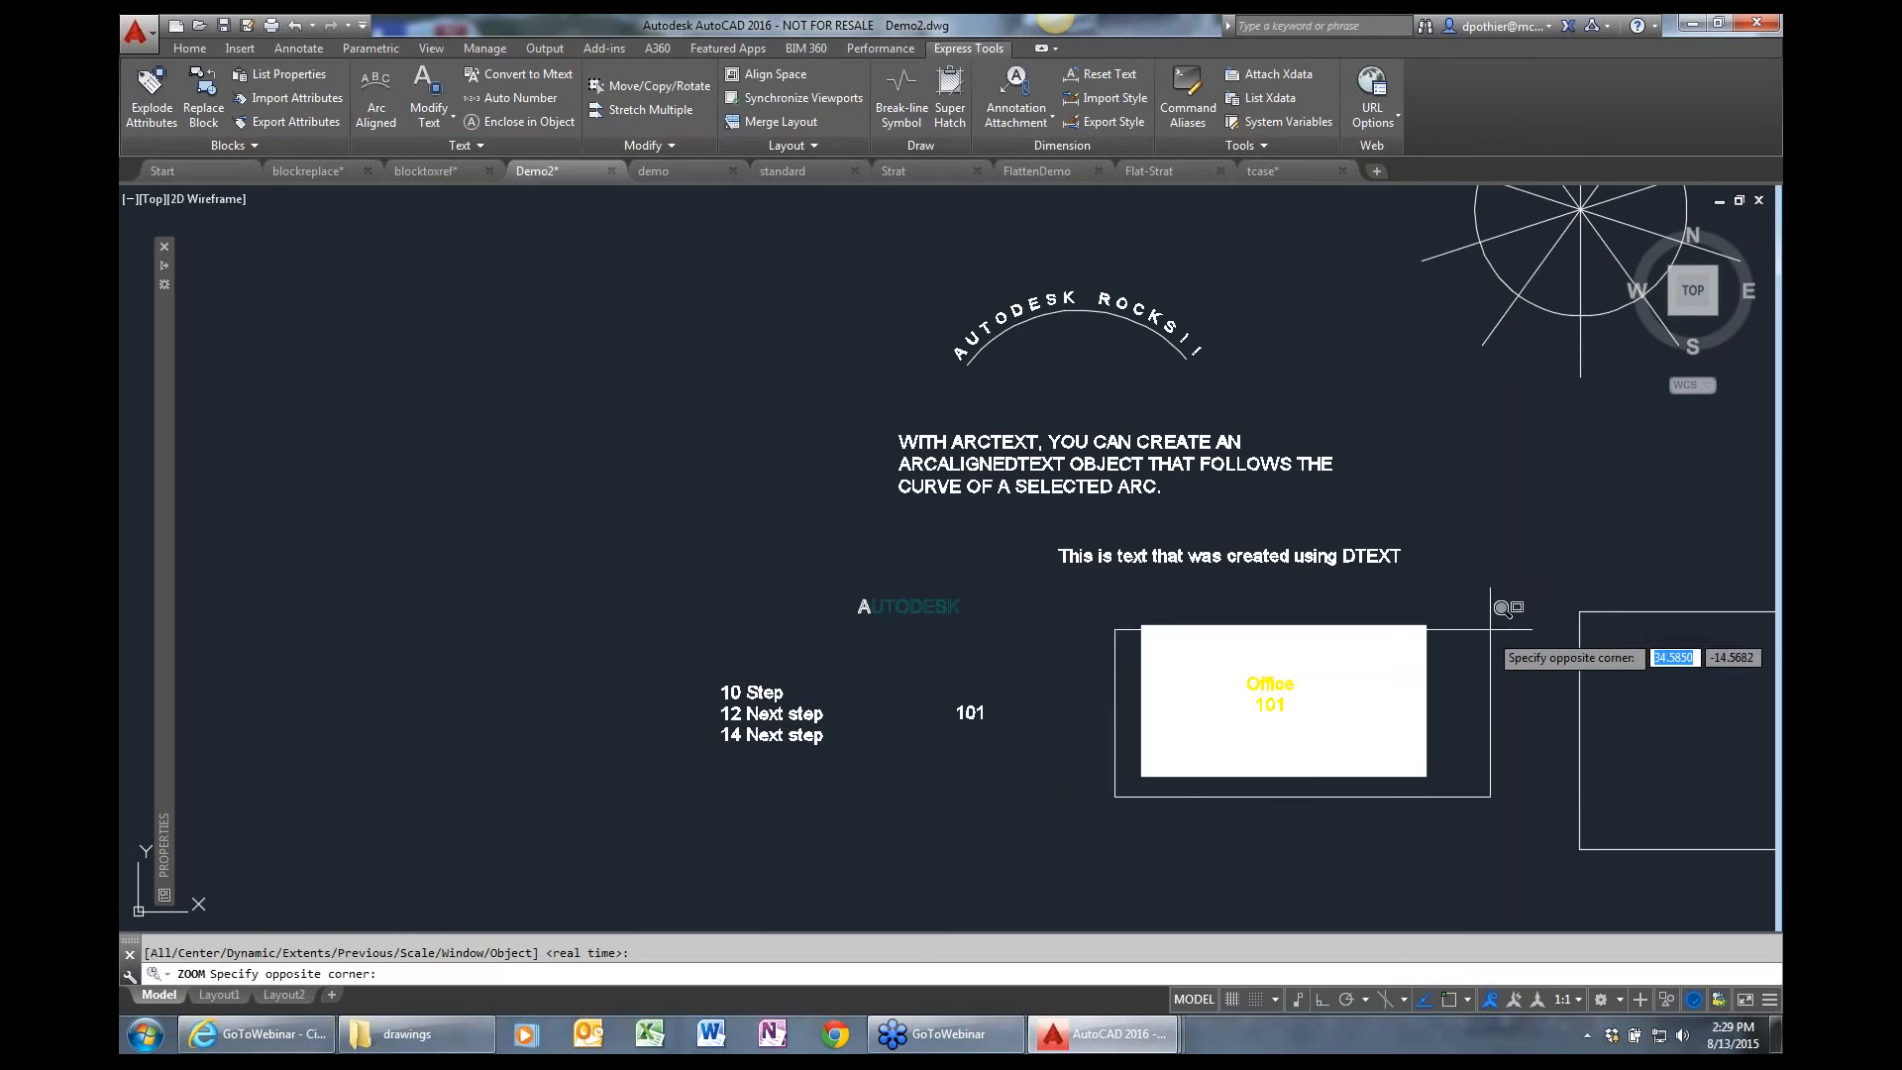
{"action": "left_click", "coordinate": [1493, 611]}
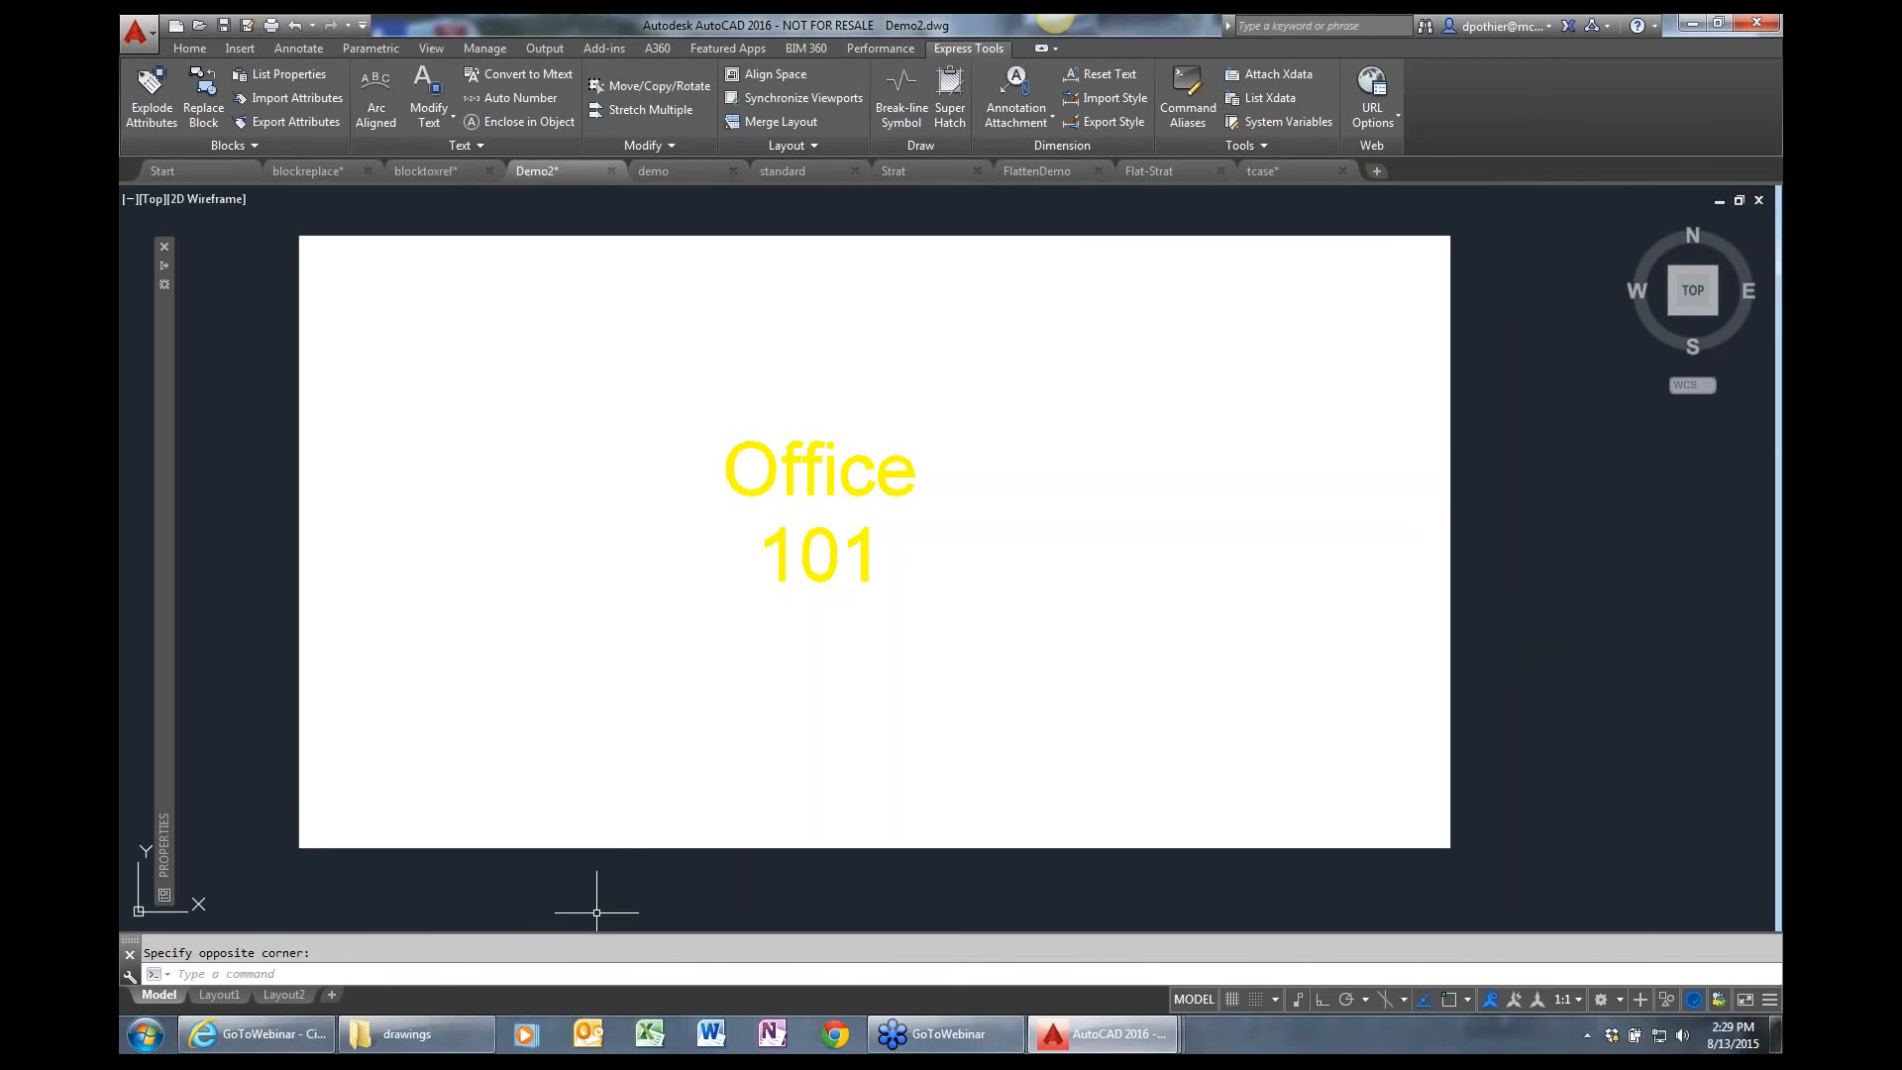
{"action": "scroll", "coordinate": [596, 912], "scroll_direction": "down", "scroll_amount": 2}
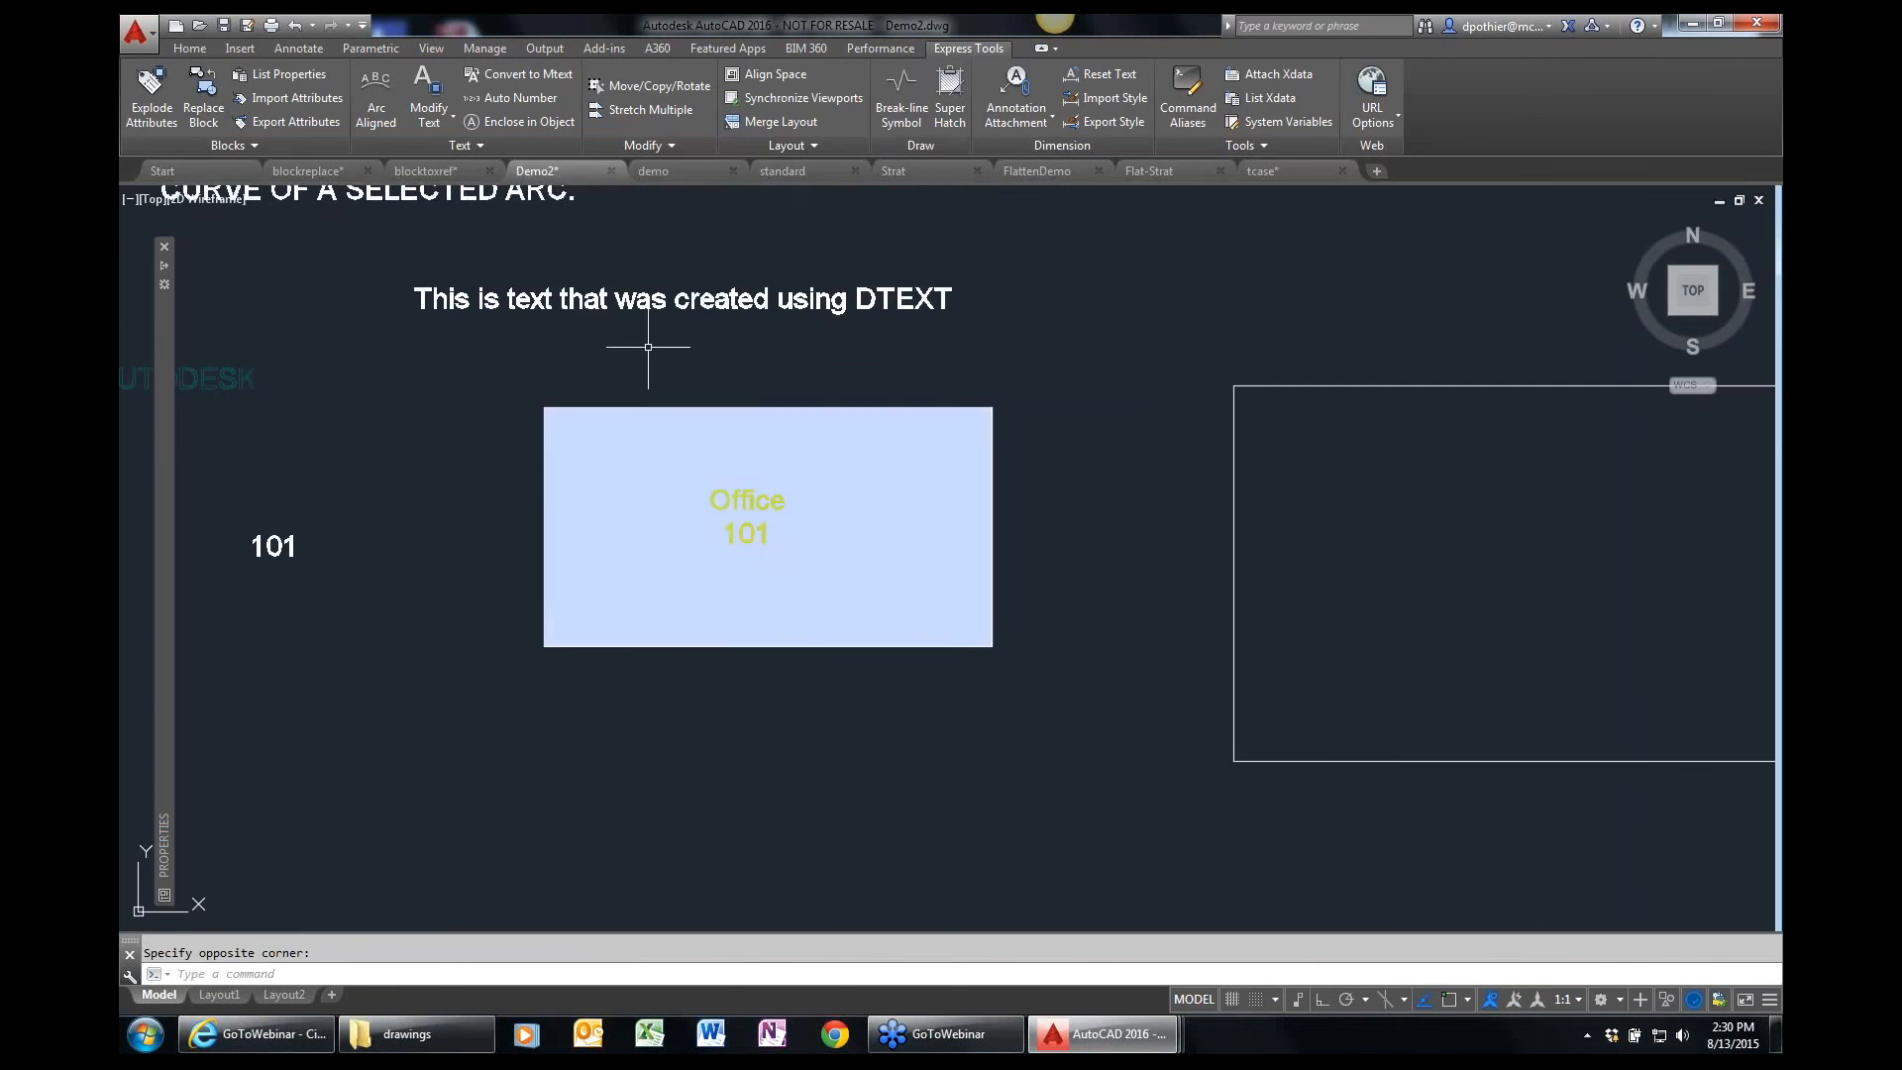
{"action": "left_click", "coordinate": [444, 121]}
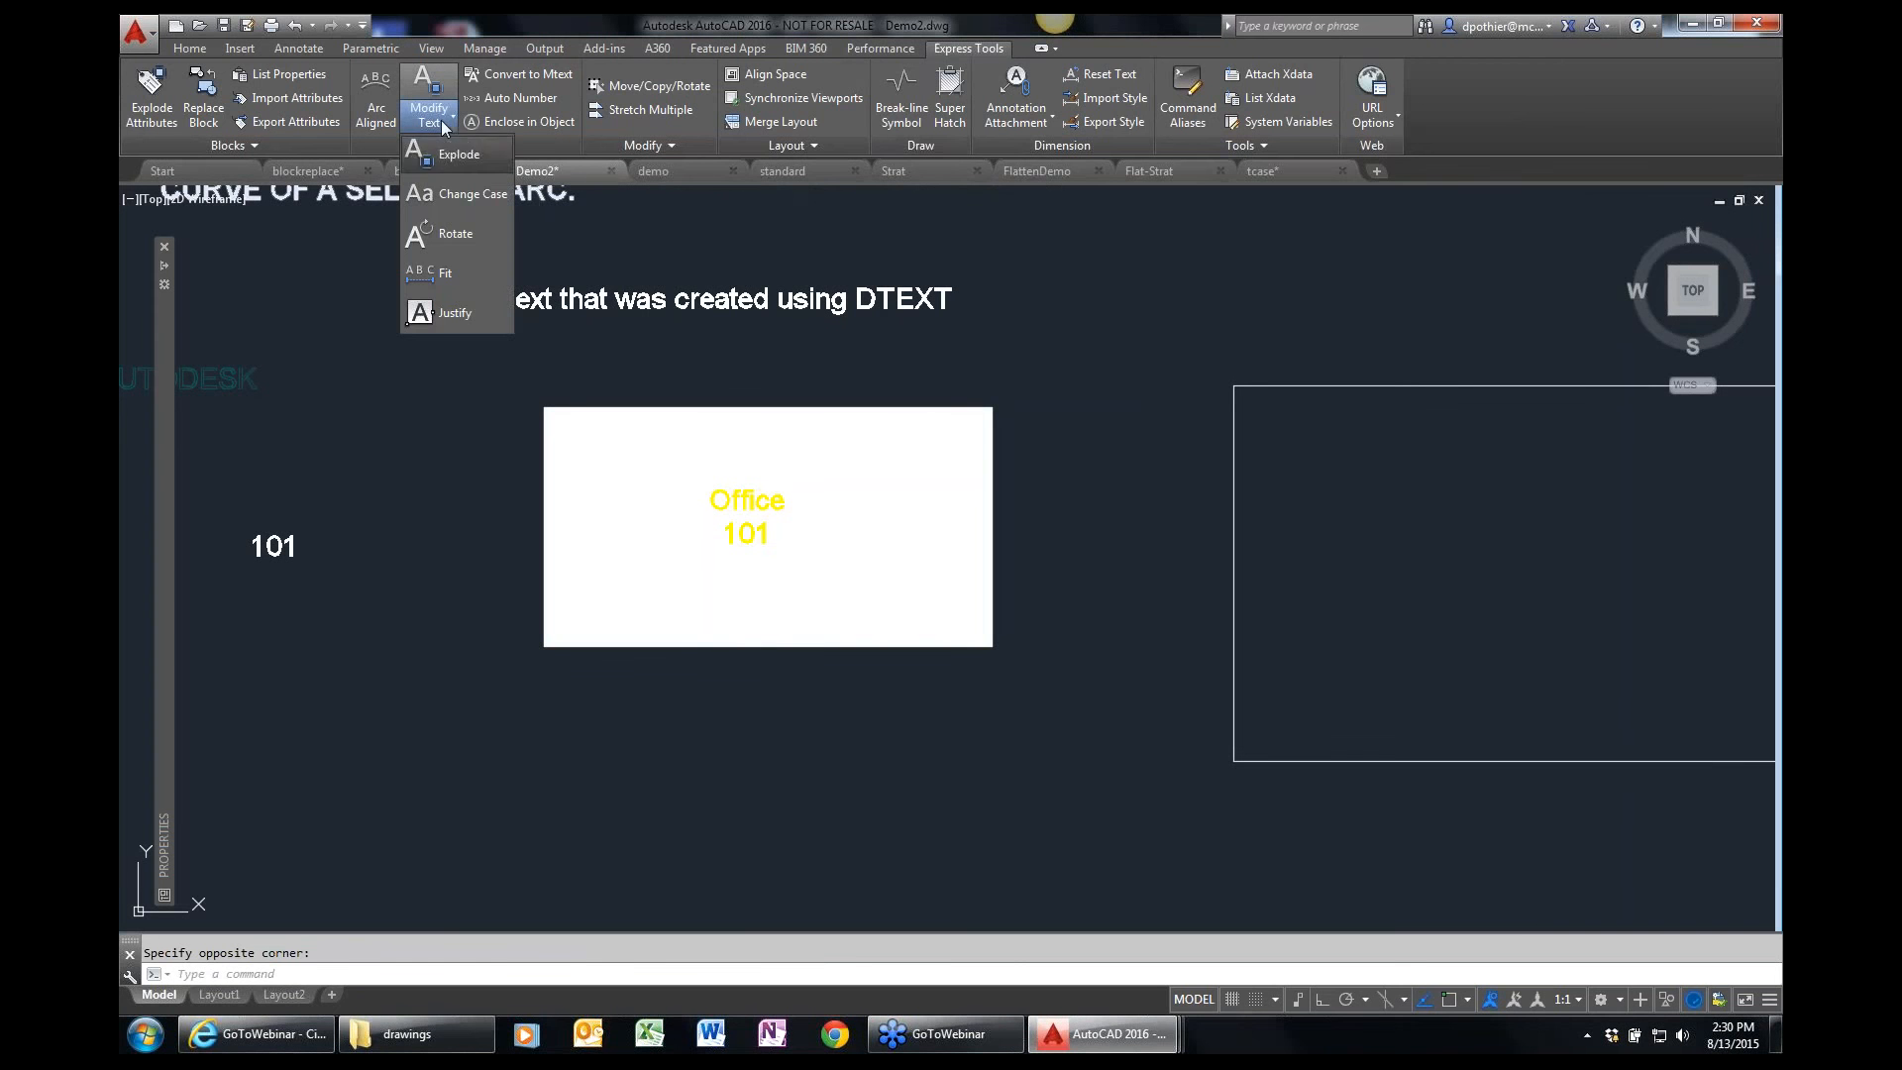
{"action": "left_click", "coordinate": [543, 143]}
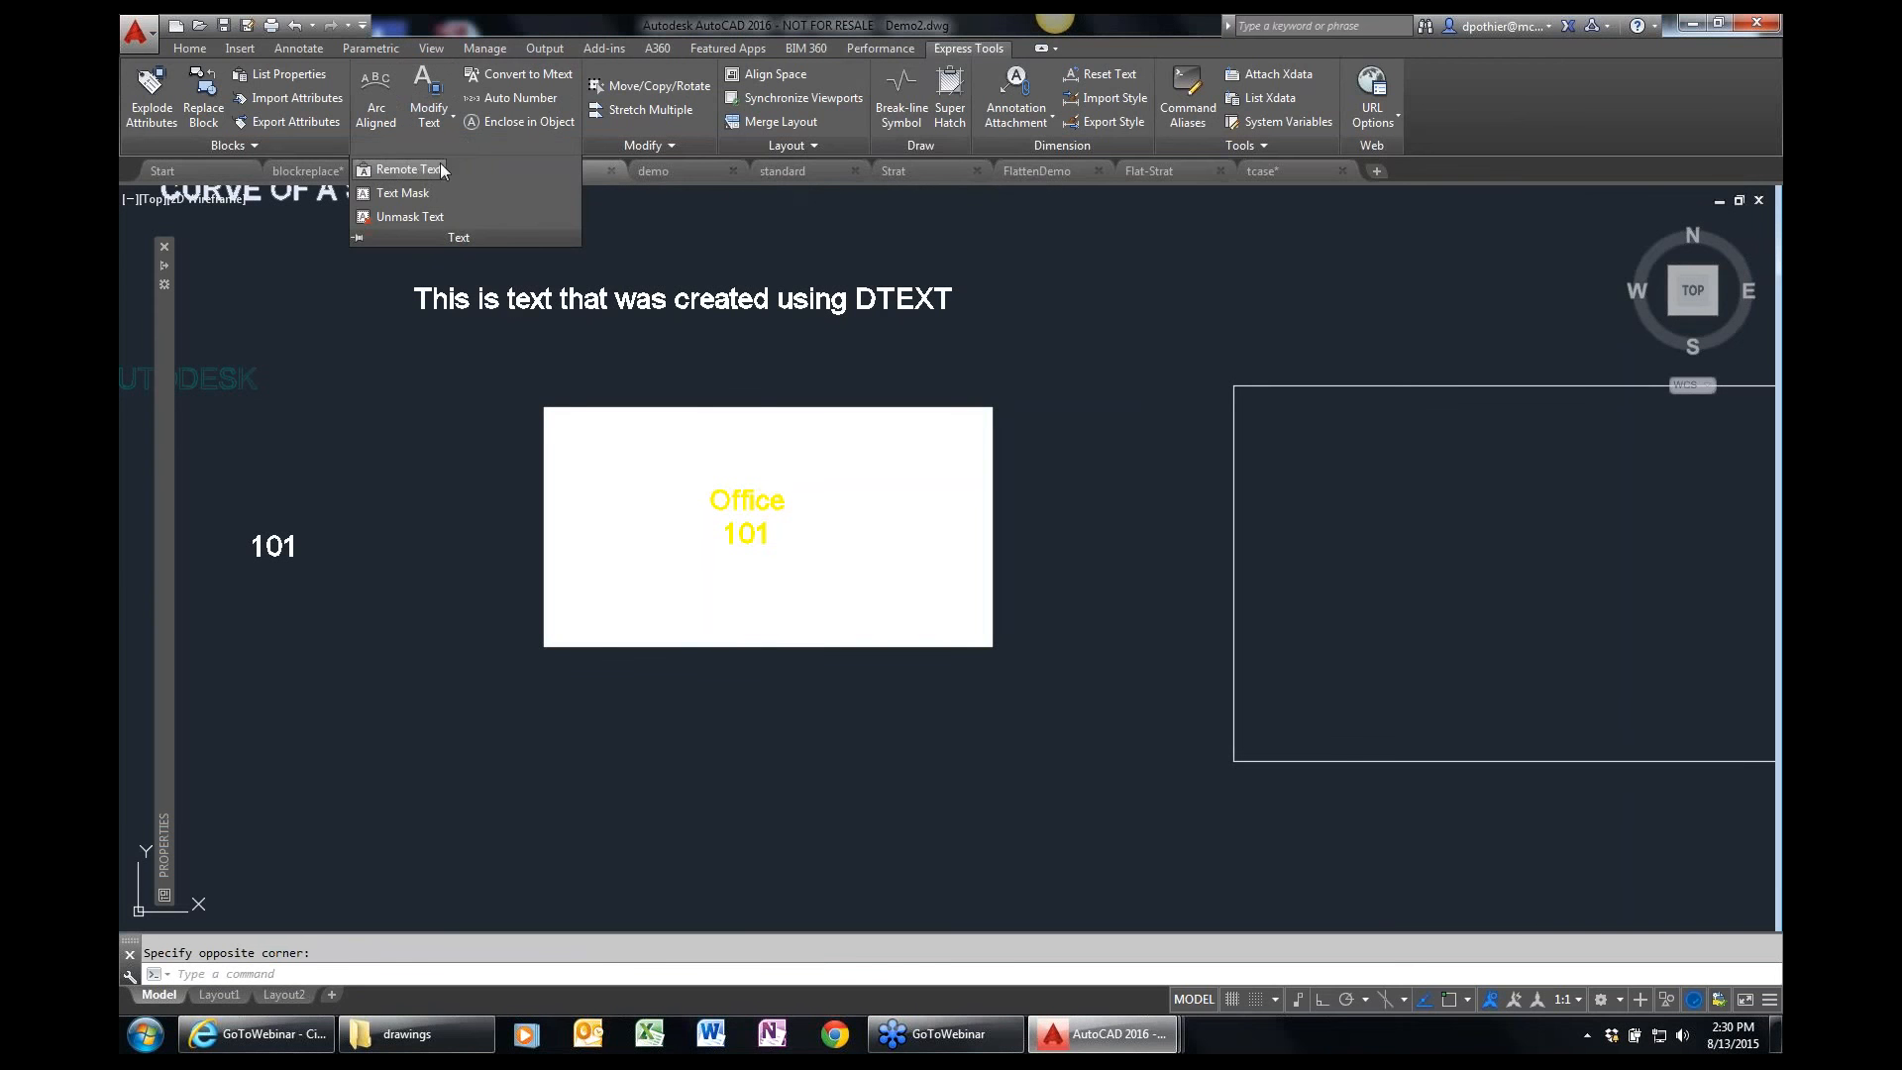
{"action": "left_click", "coordinate": [432, 277]}
{"action": "left_click", "coordinate": [426, 260]}
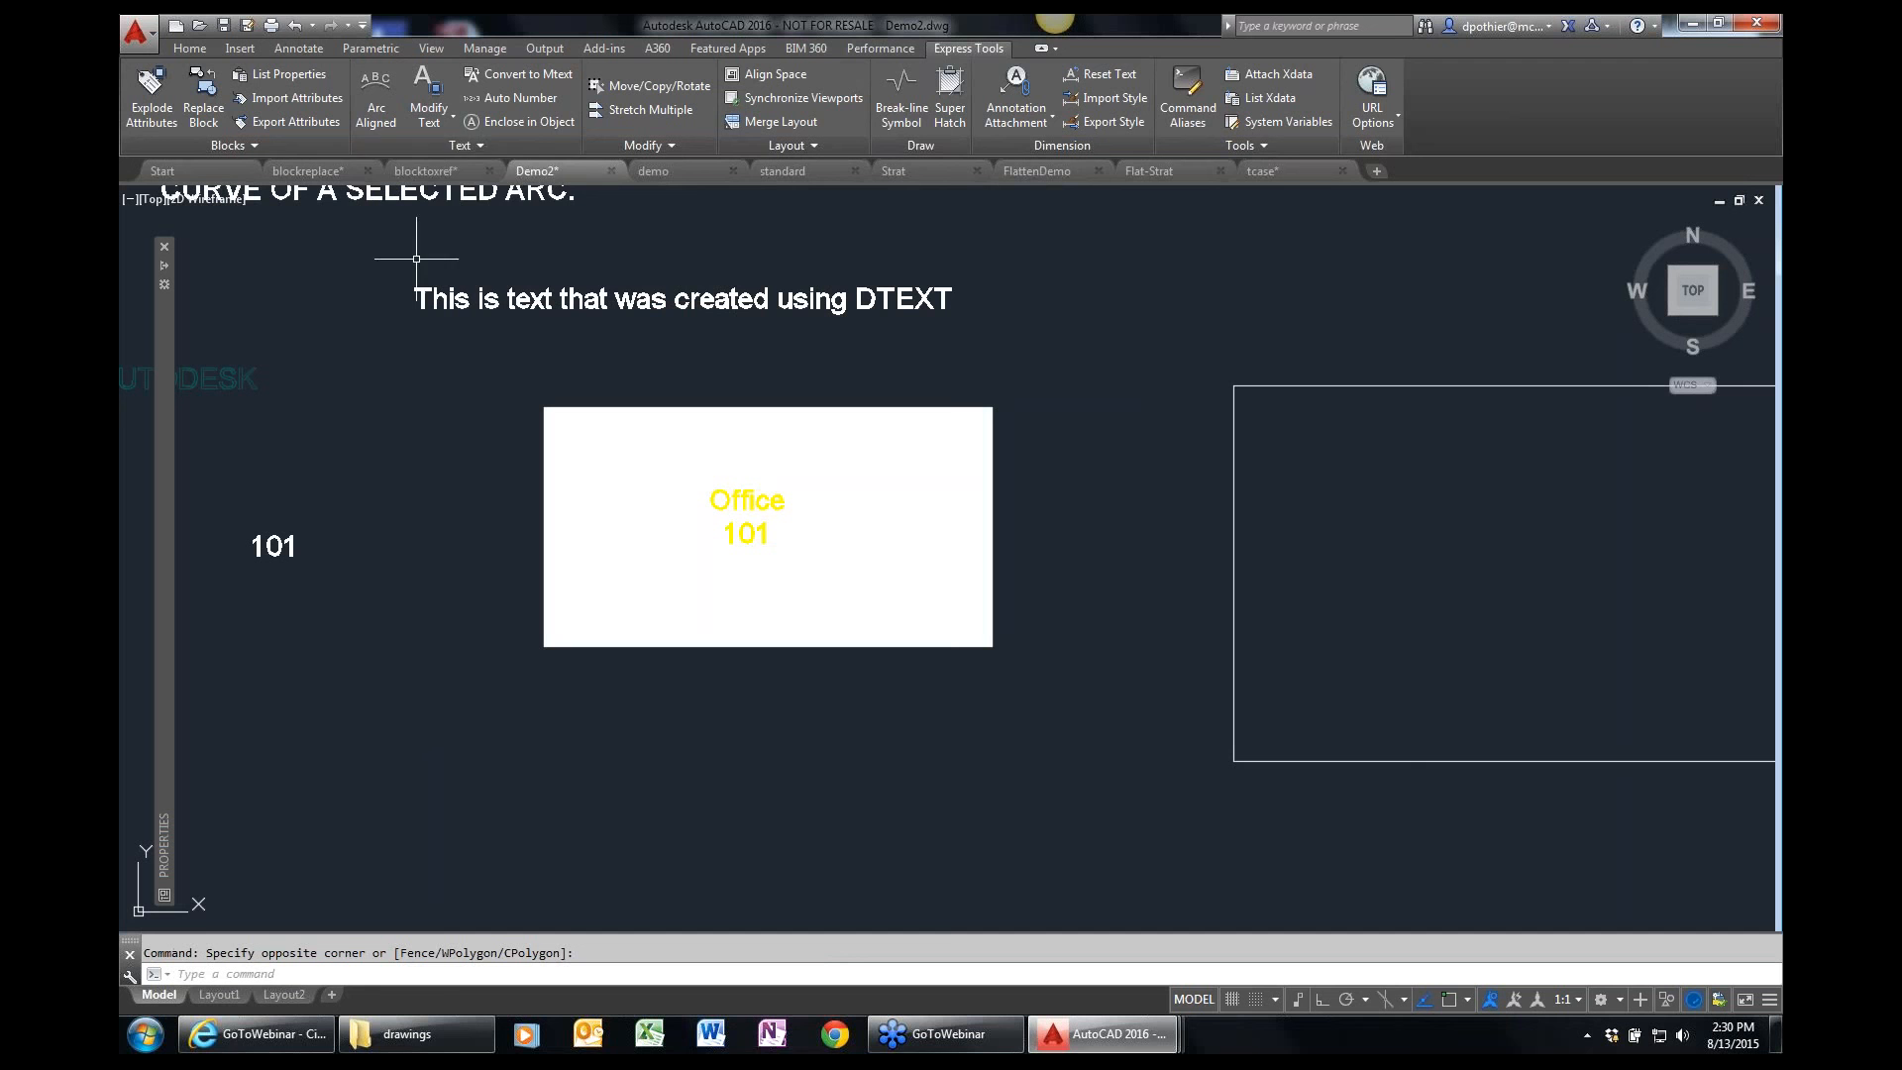
Apply a Text Mask of type Wipeout behind the yellow "Office" and "101" text on the white rectangle.
{"action": "left_click", "coordinate": [489, 143]}
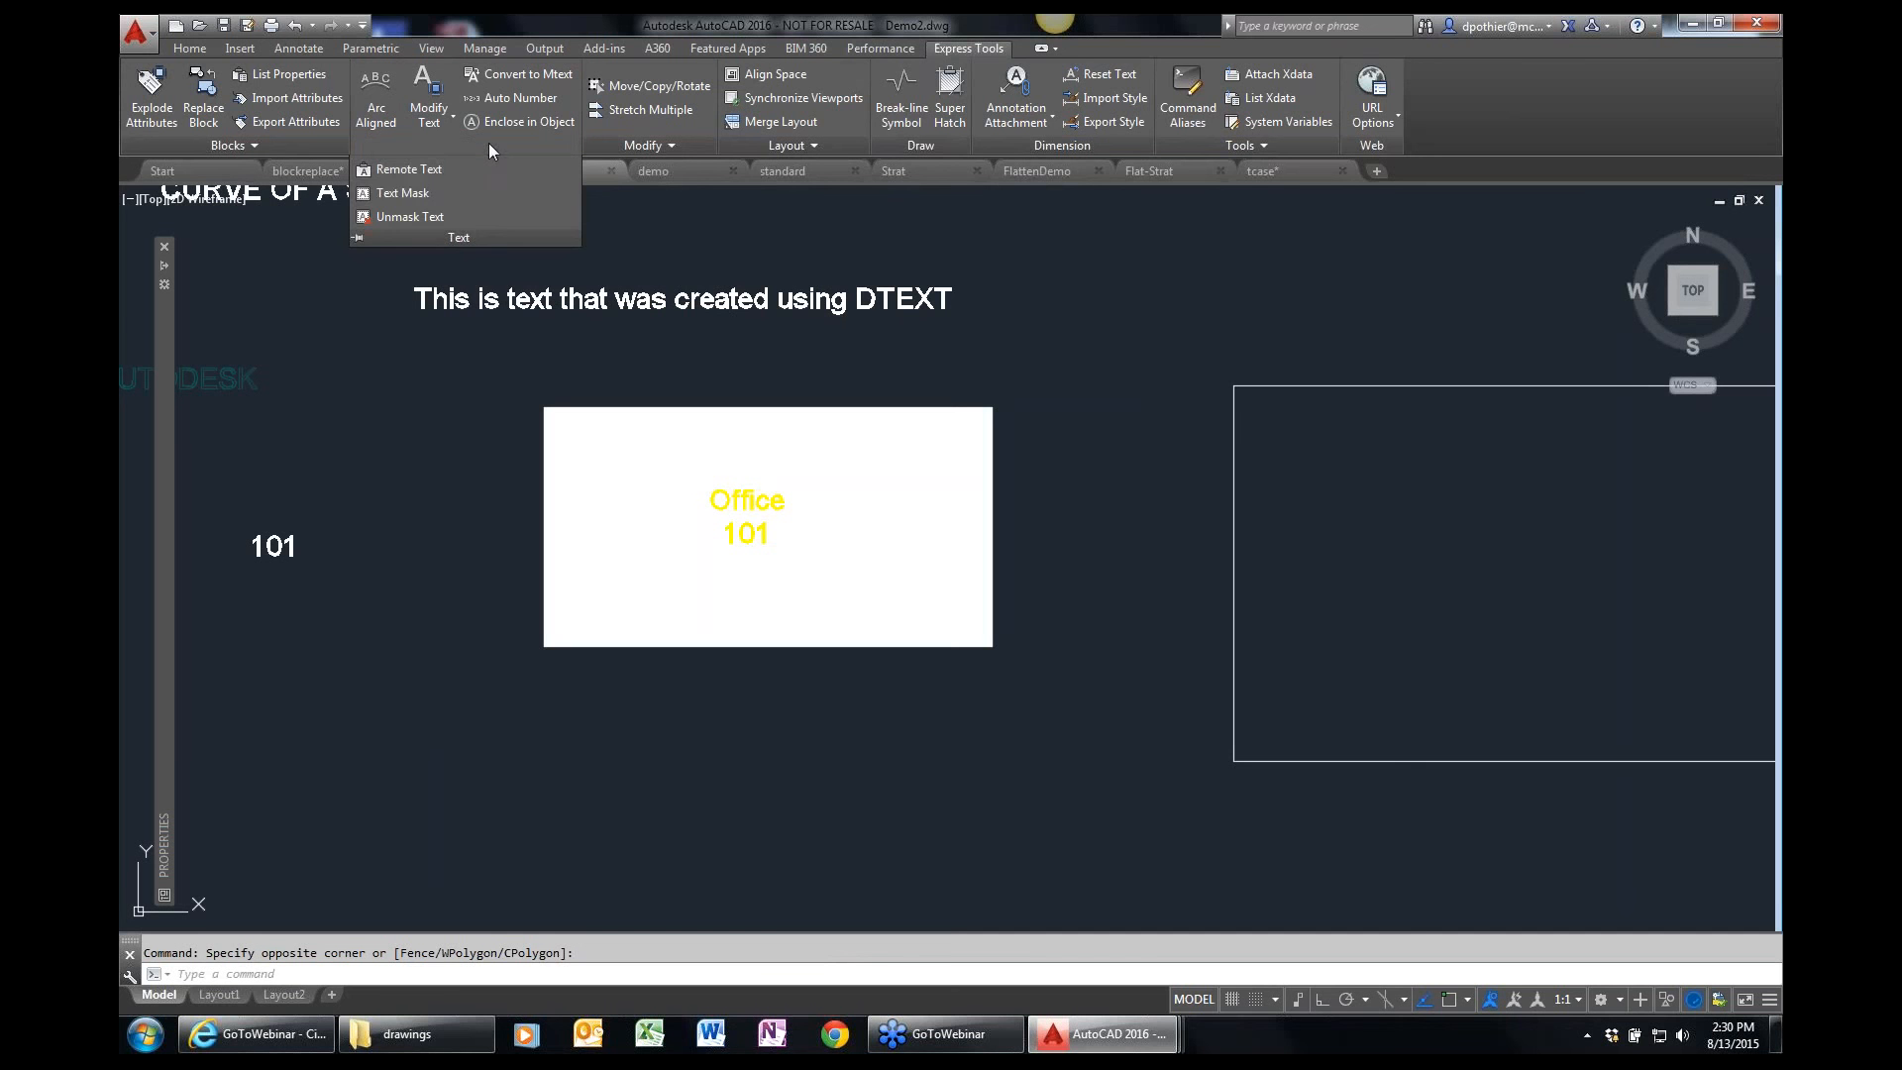
{"action": "left_click", "coordinate": [404, 193]}
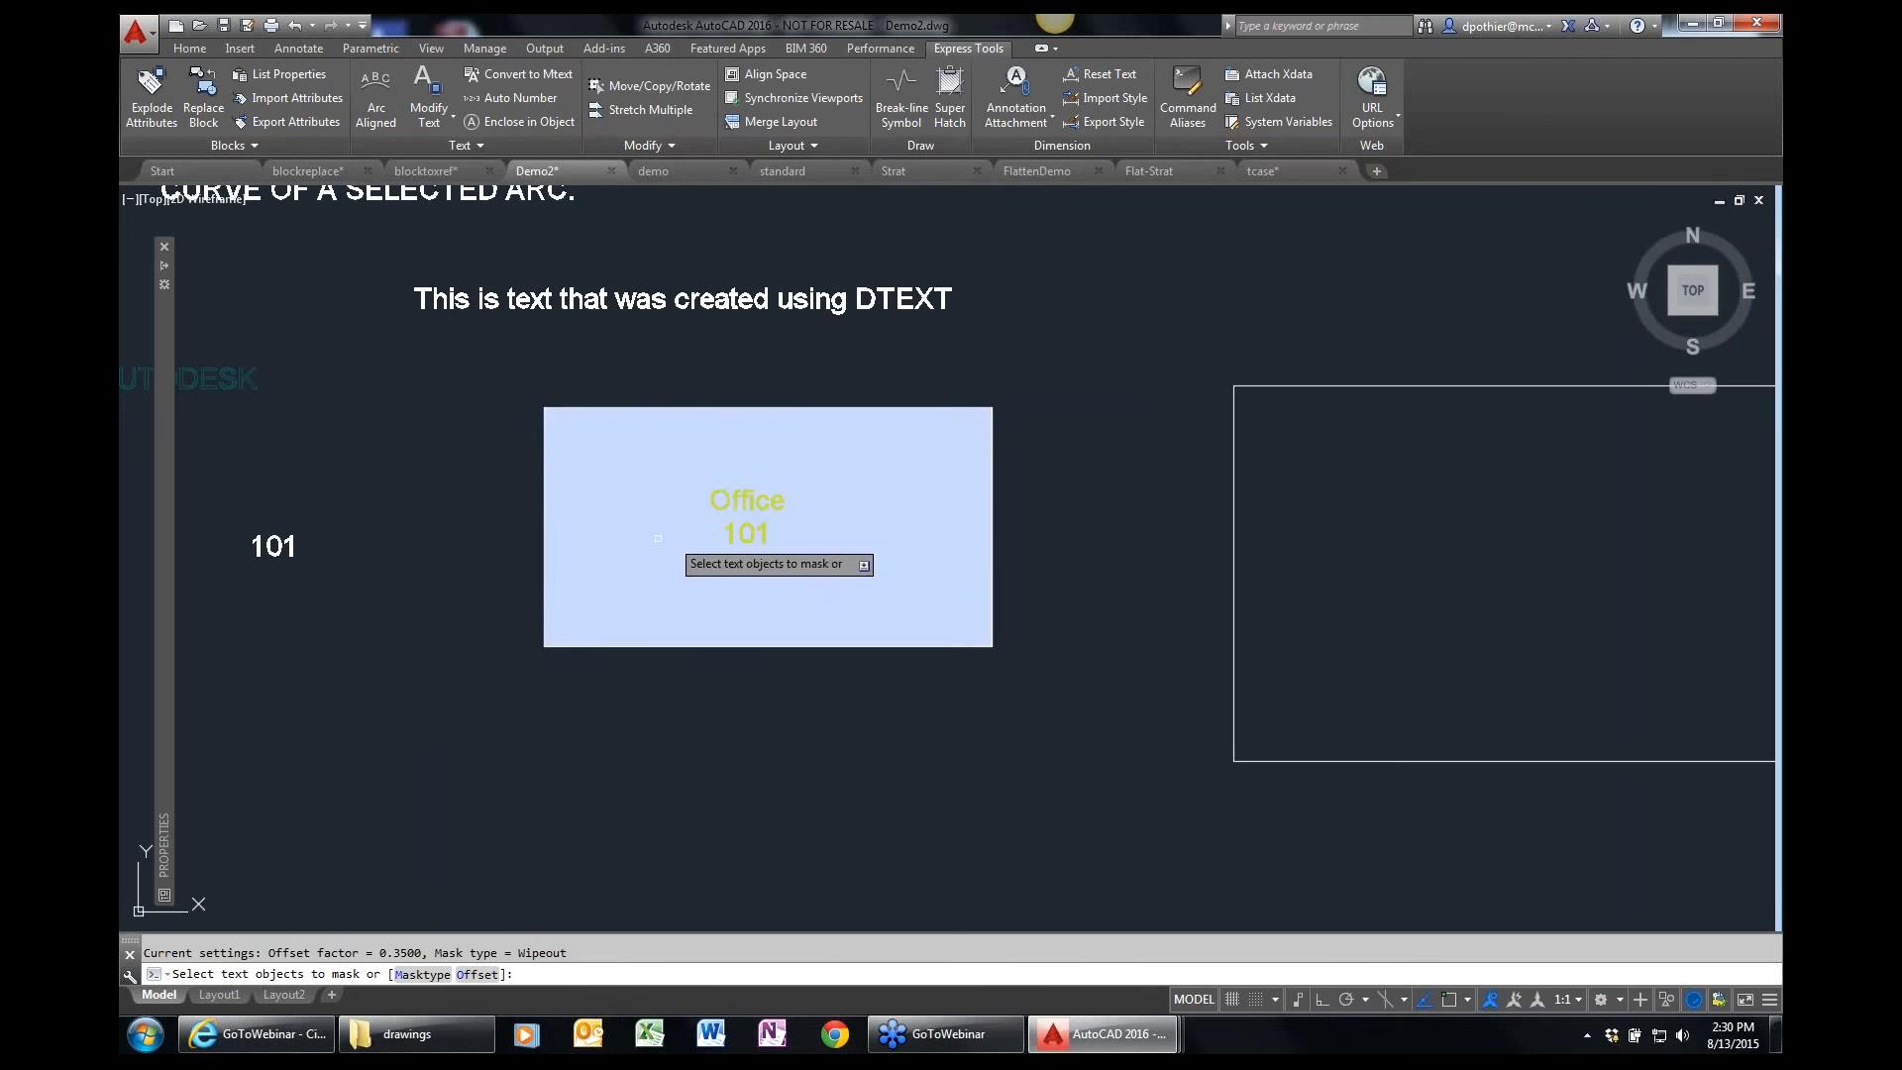
{"action": "left_click", "coordinate": [423, 973]}
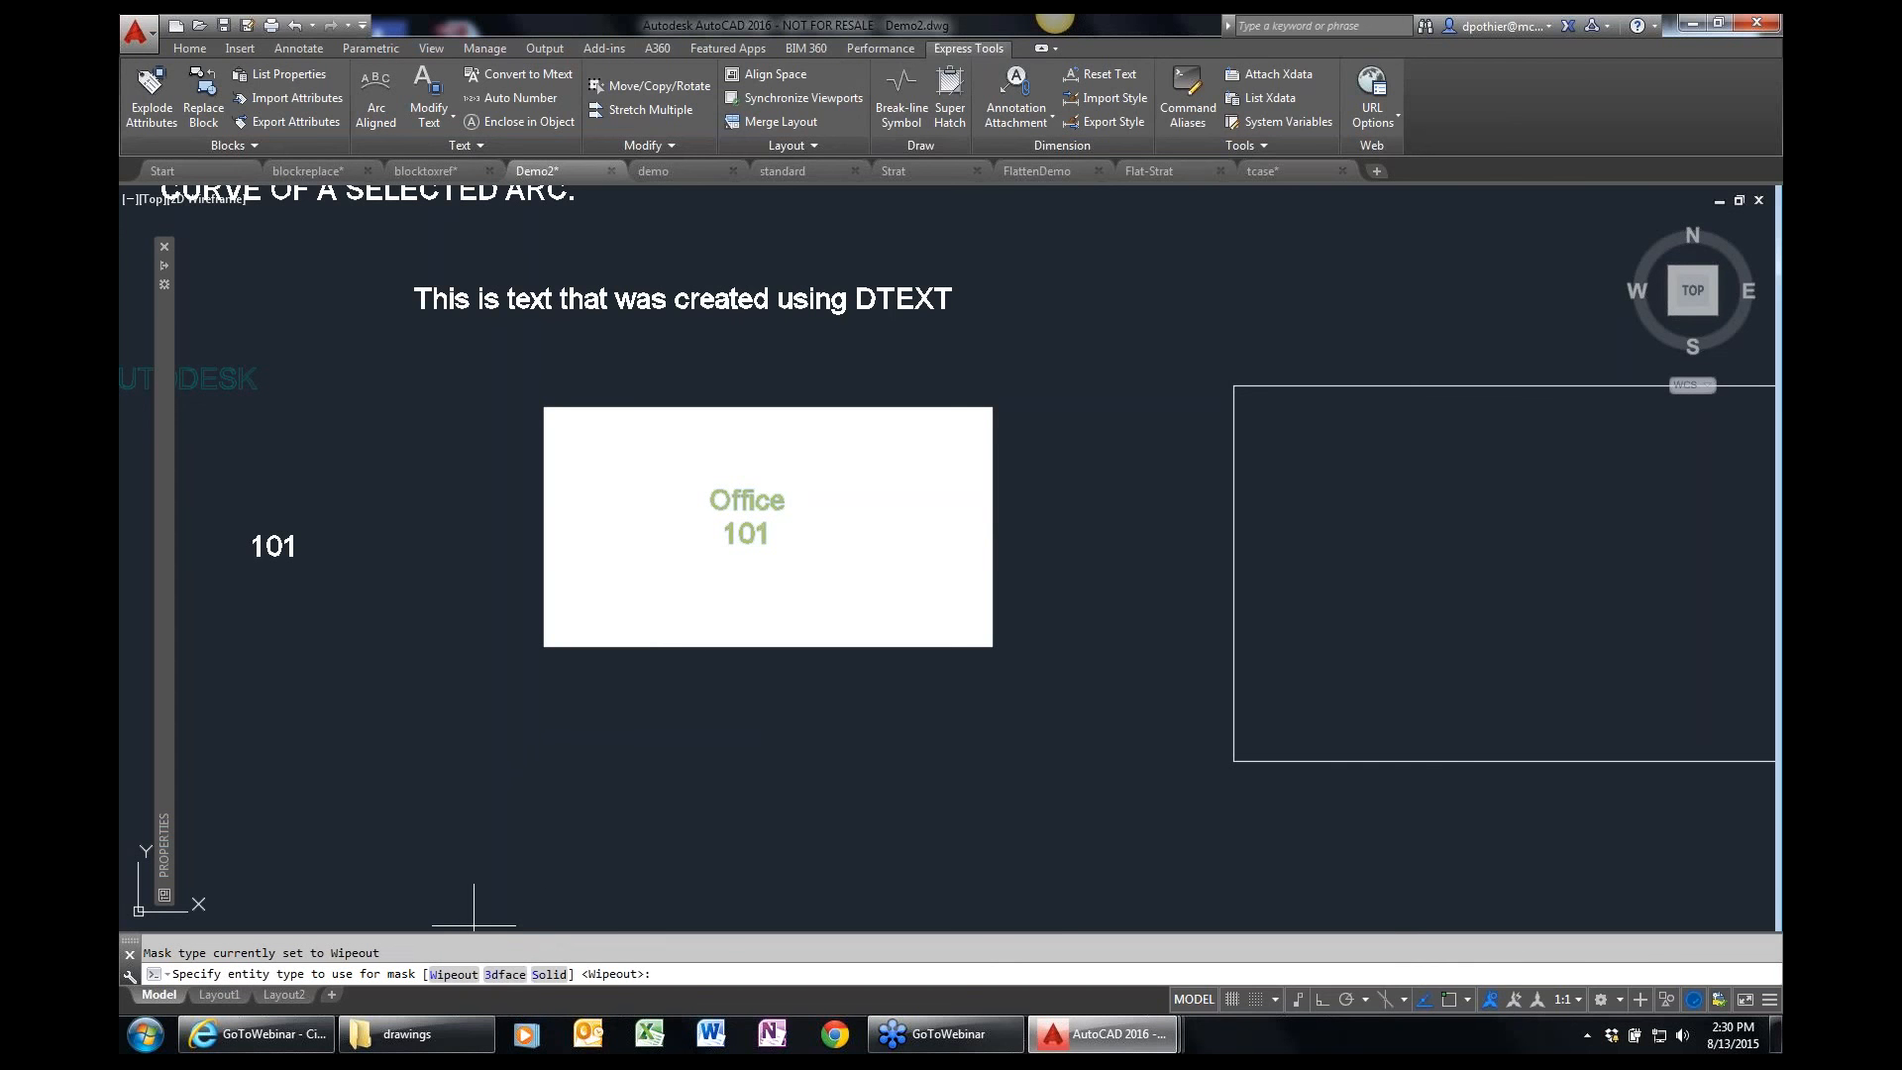
{"action": "mouse_move", "coordinate": [536, 879]}
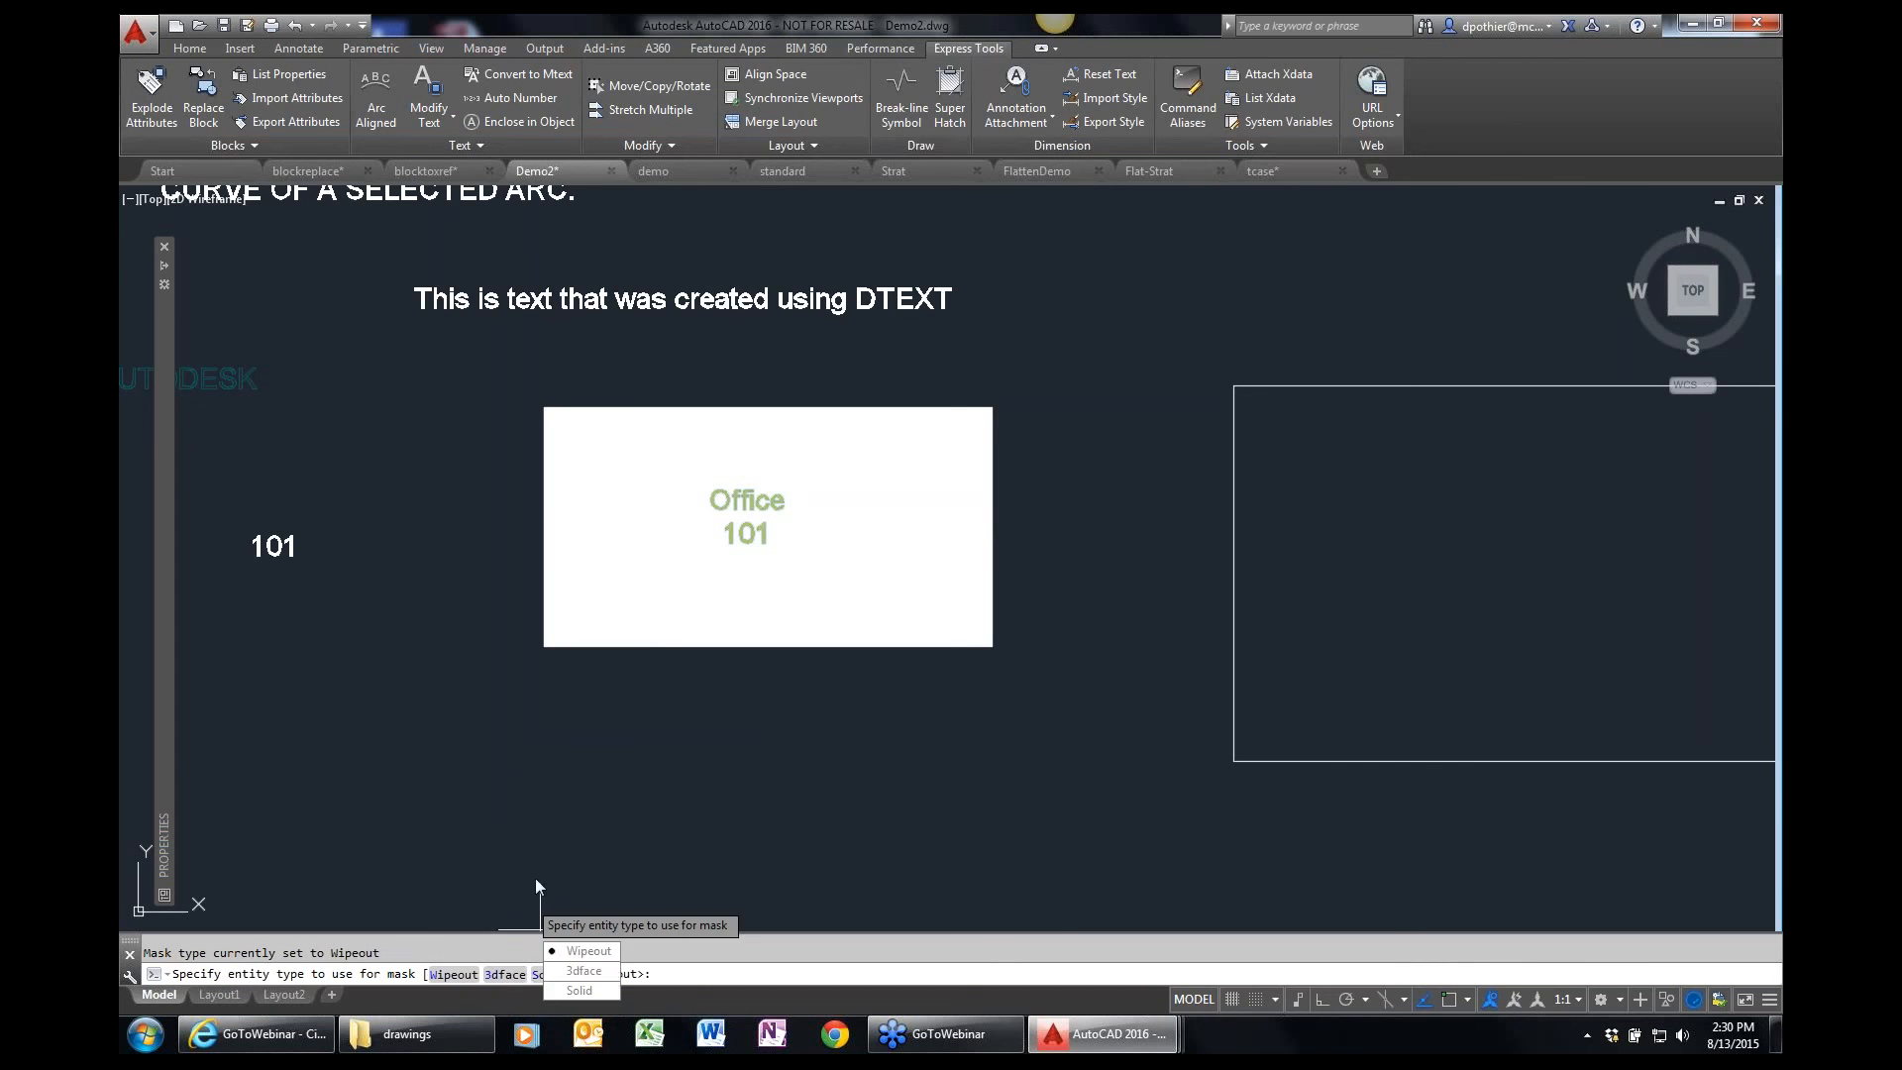
{"action": "left_click", "coordinate": [586, 951]}
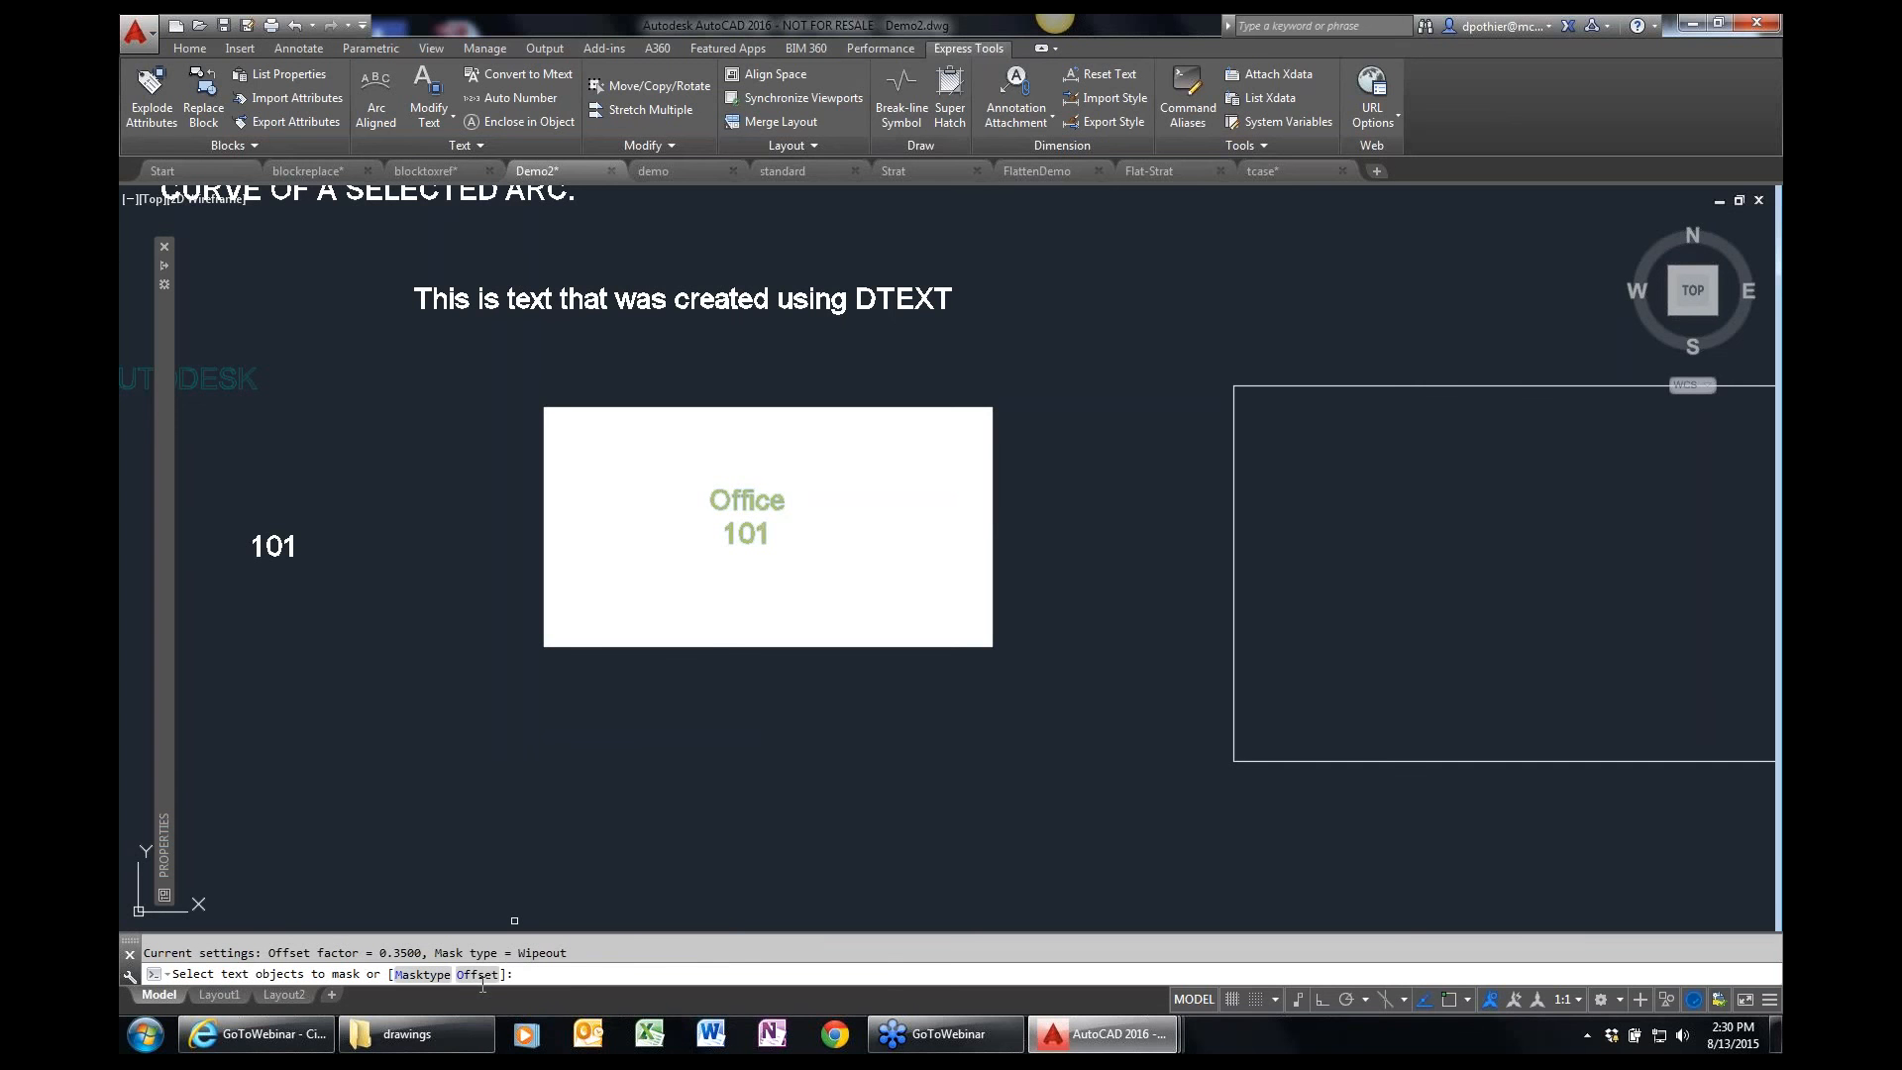
{"action": "scroll", "coordinate": [519, 868], "scroll_direction": "down", "scroll_amount": 8}
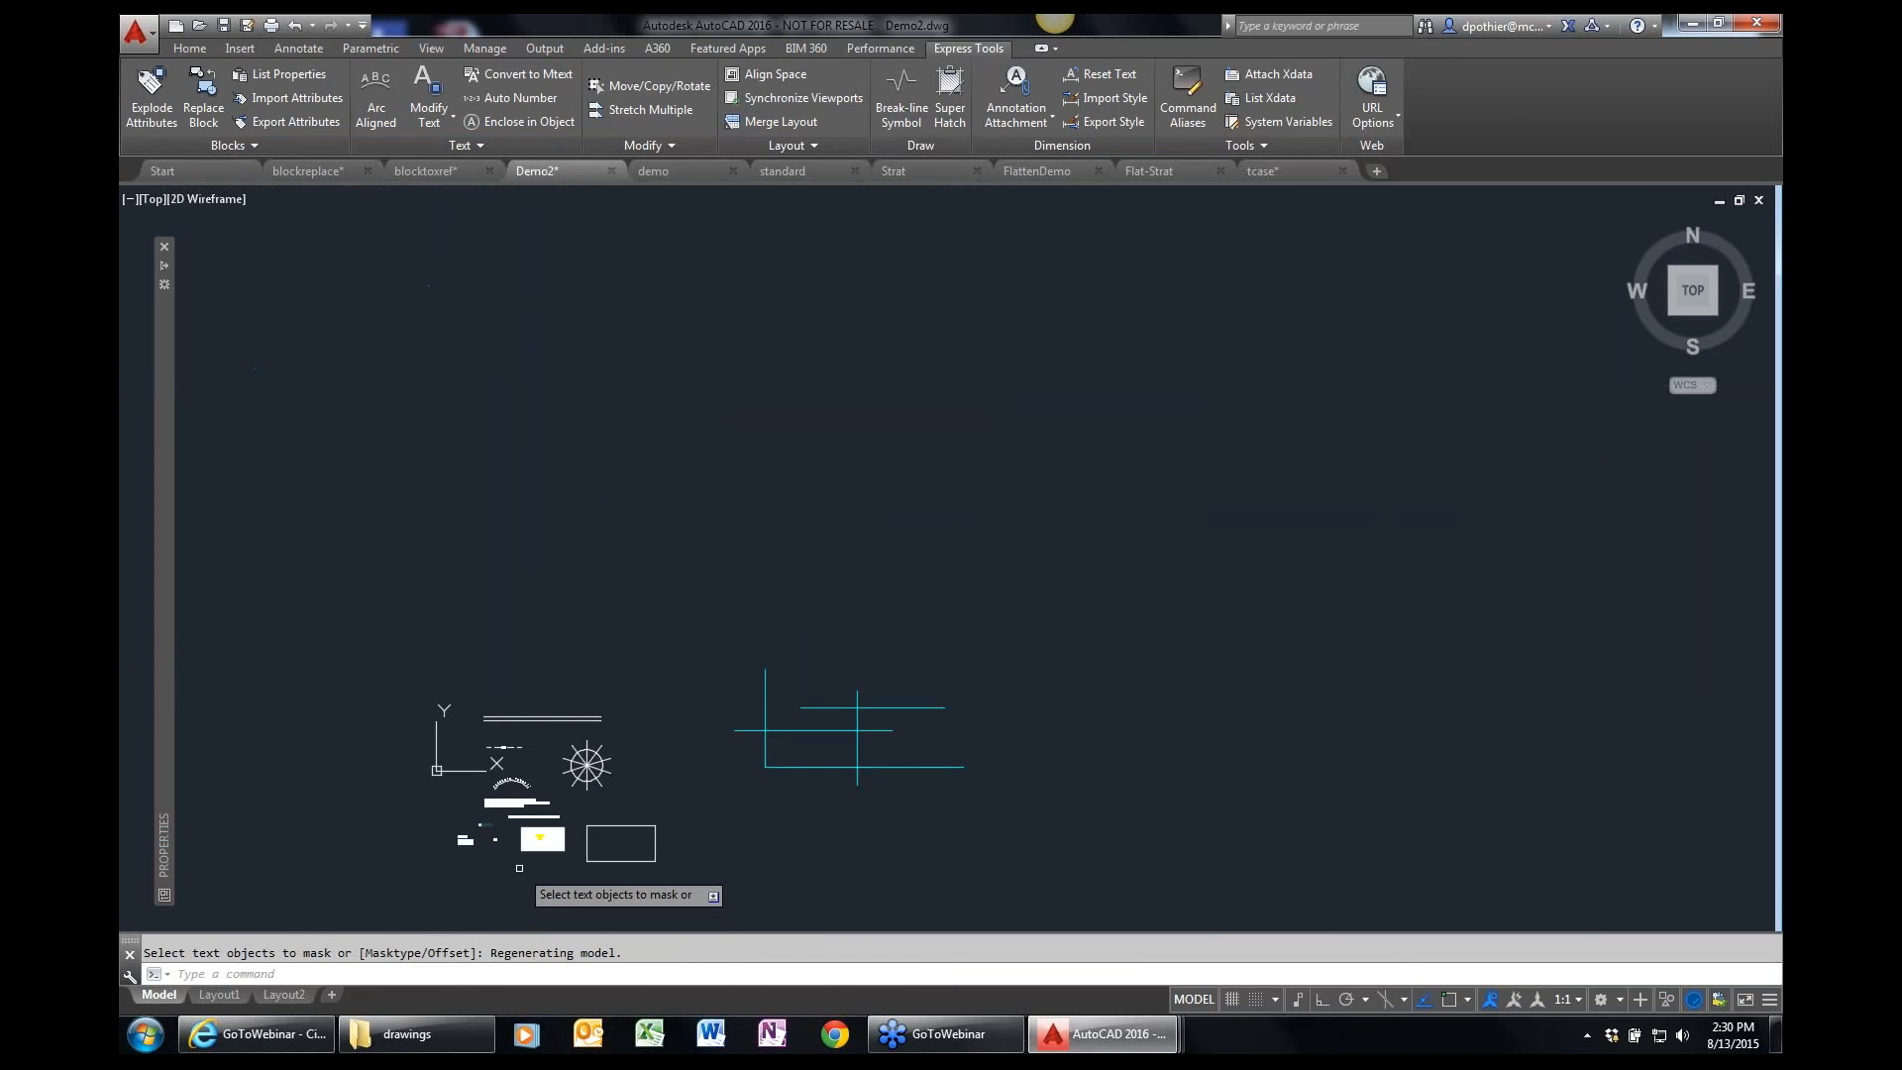
{"action": "scroll", "coordinate": [519, 867], "scroll_direction": "up", "scroll_amount": 8}
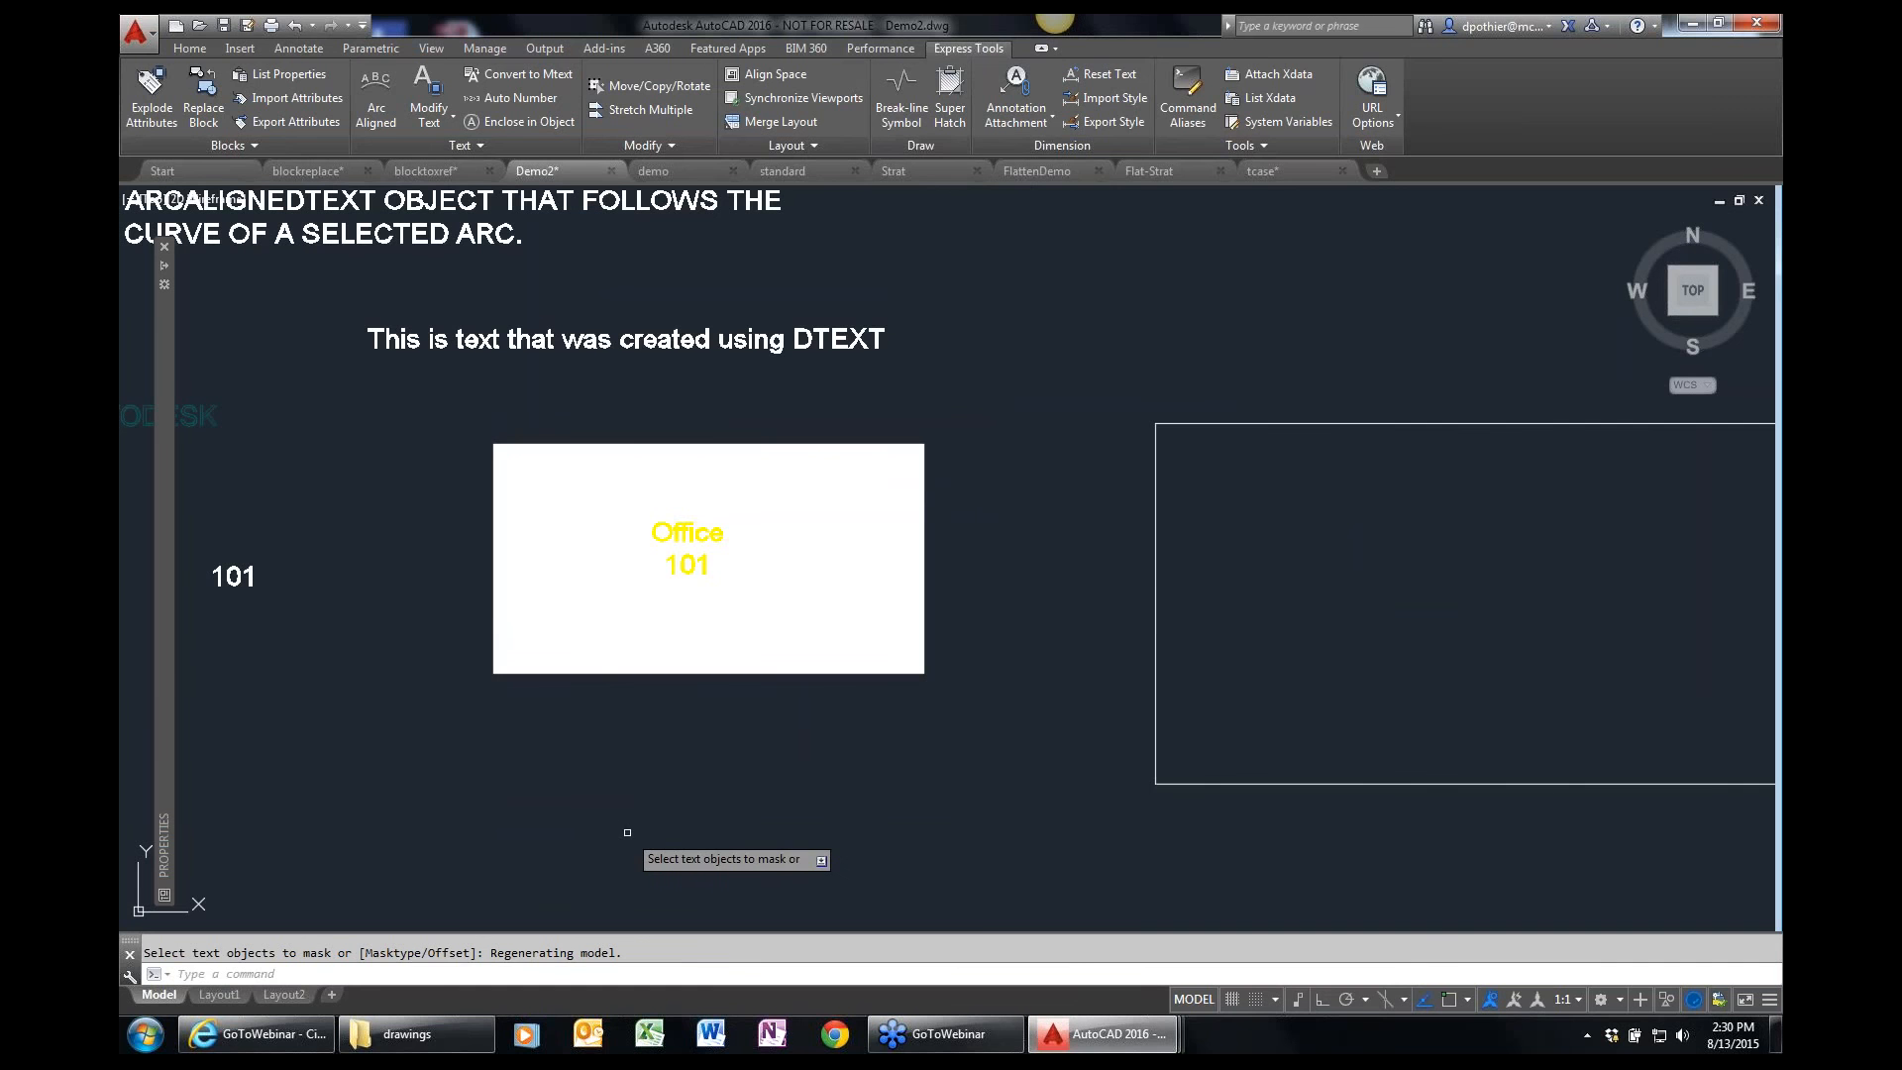
{"action": "key", "text": "Return"}
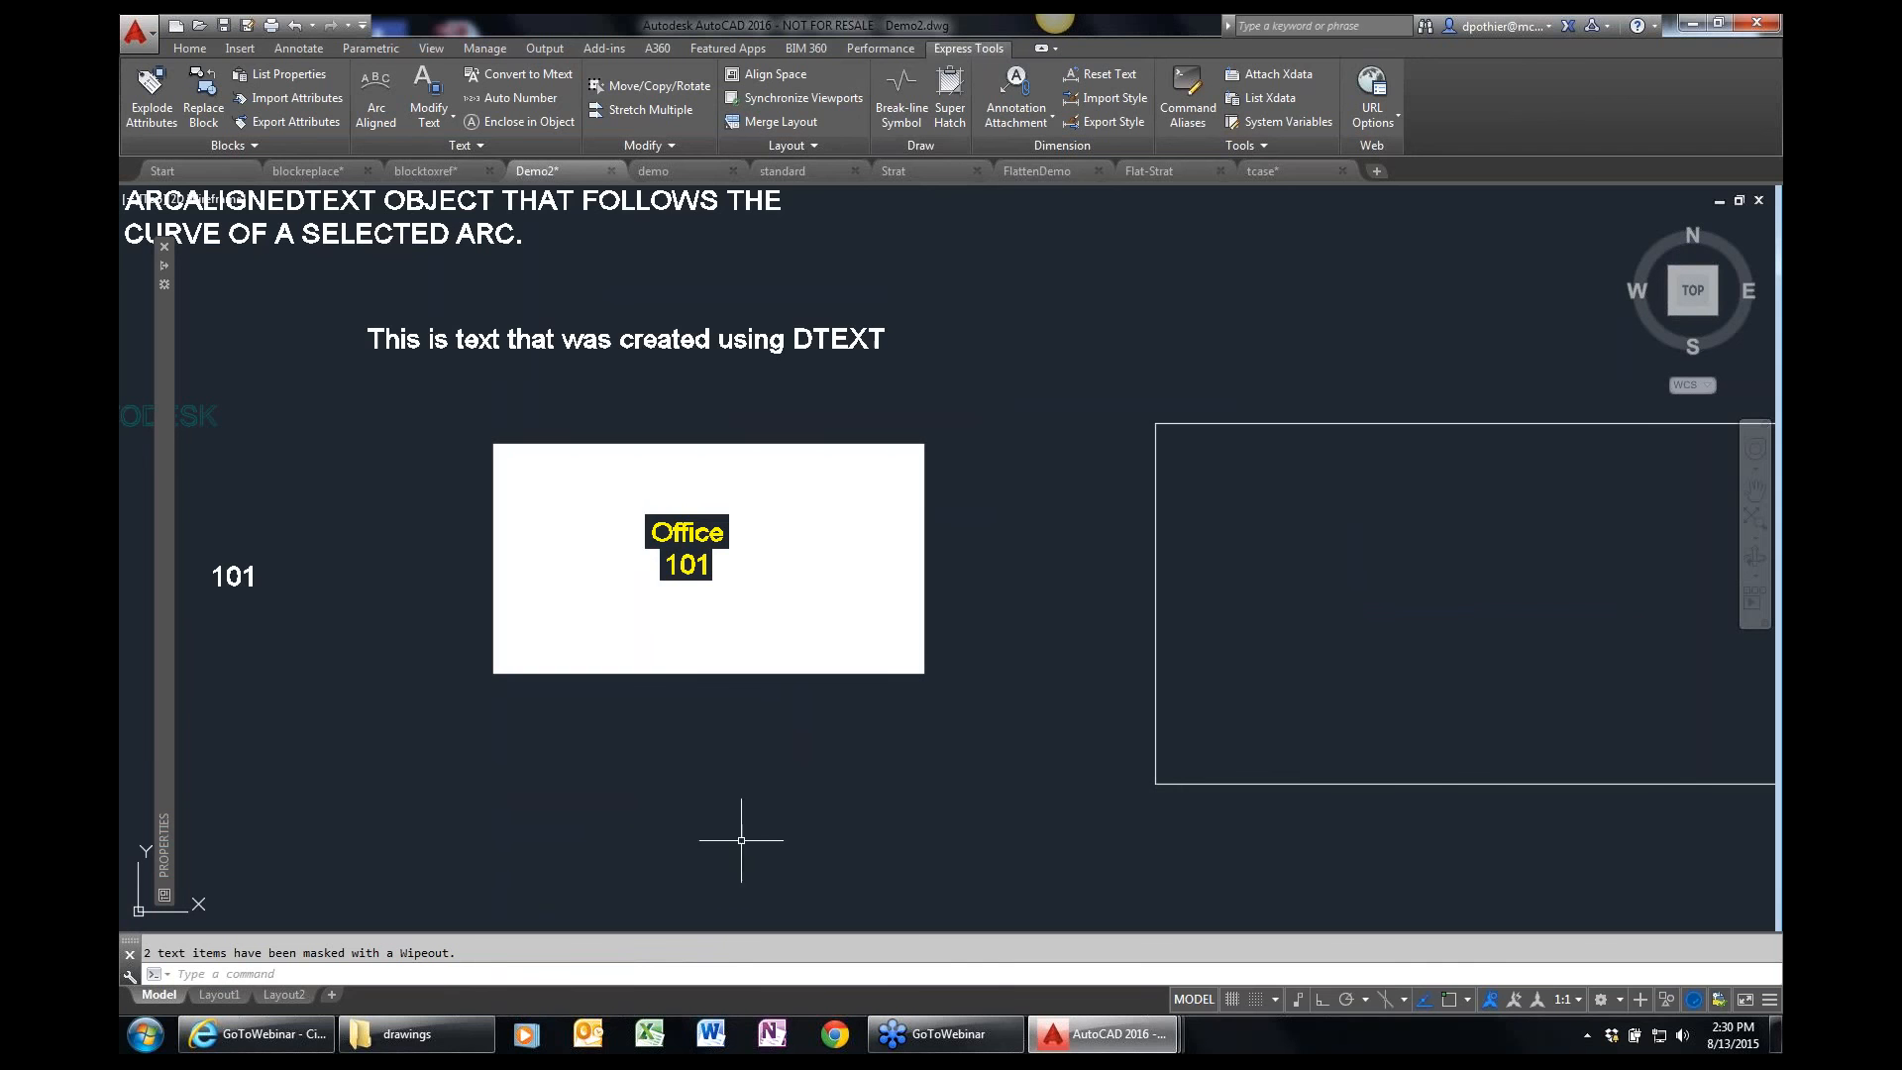
Enclose the "WITH ARCTEXT" paragraph in a variable-size rectangle, using a distance offset factor of 0.35.
{"action": "type", "text": "p"}
{"action": "key", "text": "Return"}
{"action": "left_click_drag", "start_coordinate": [592, 710], "coordinate": [838, 861]}
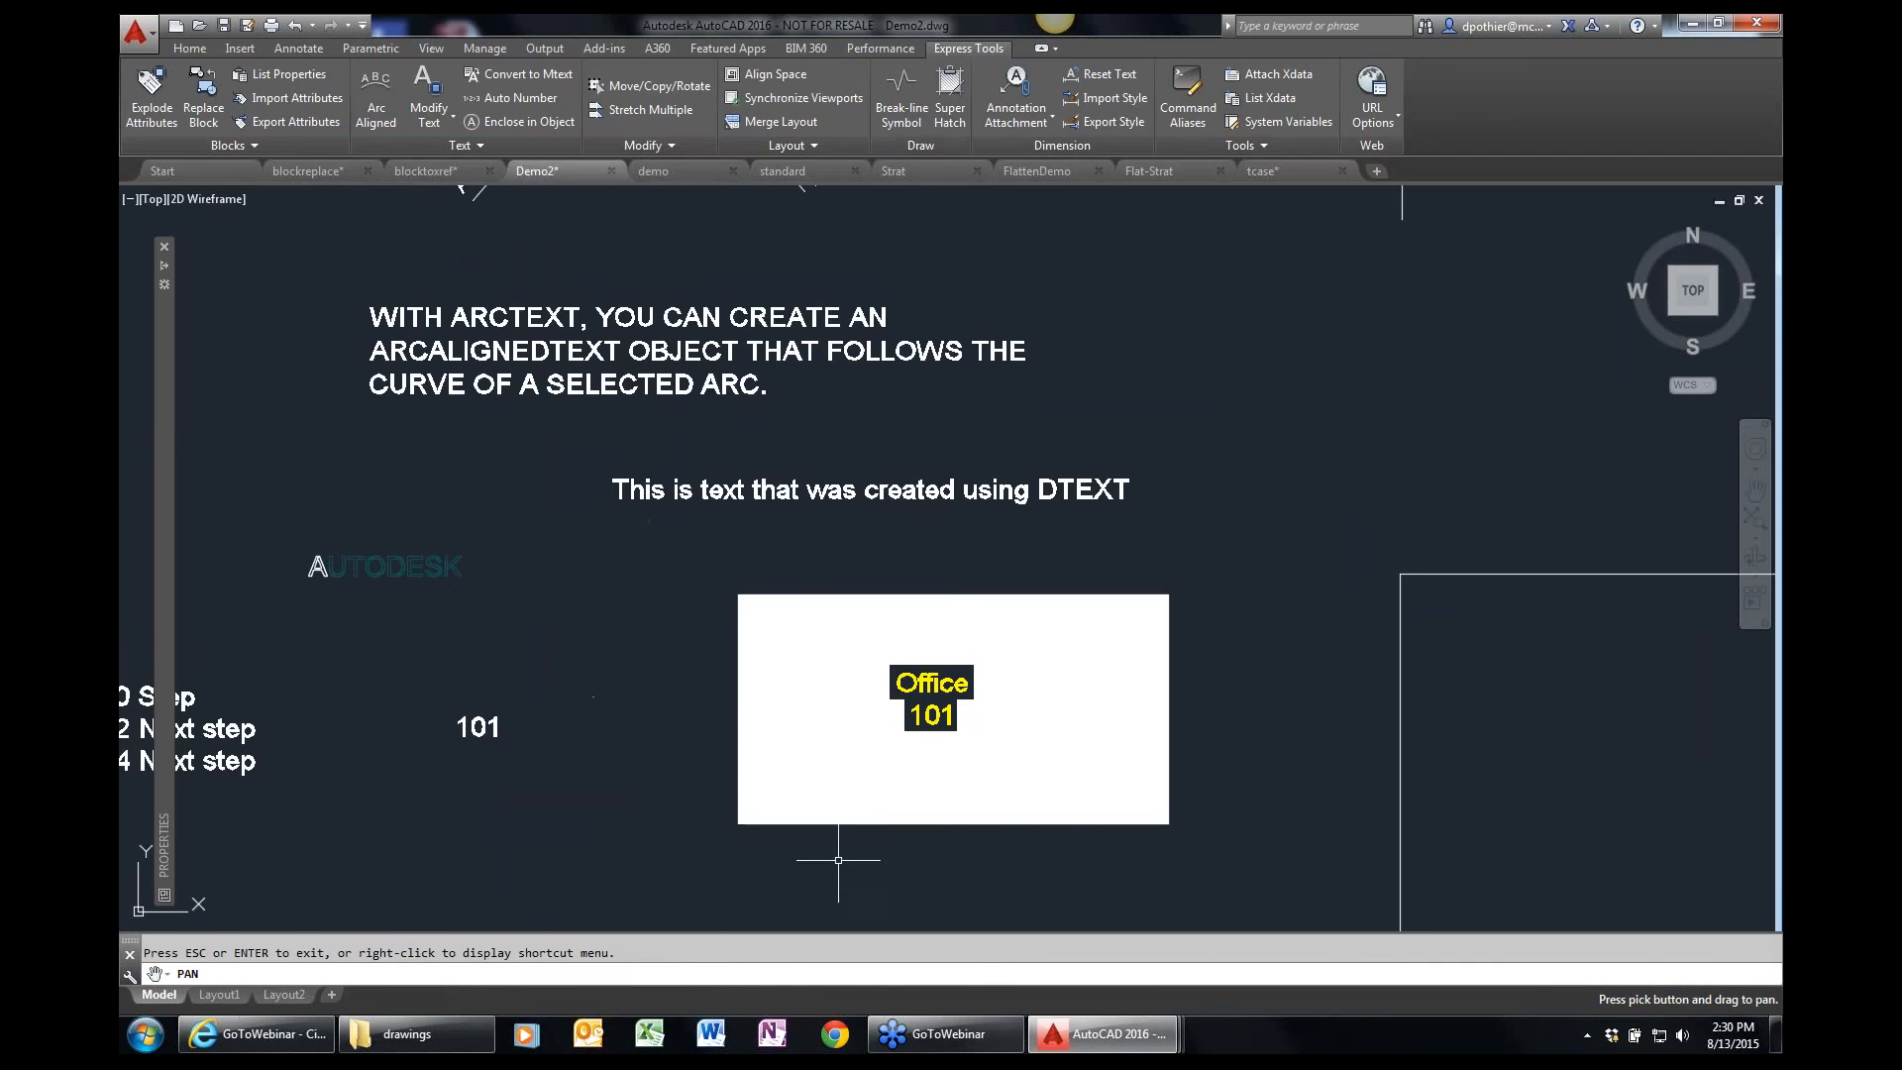
{"action": "key", "text": "Escape"}
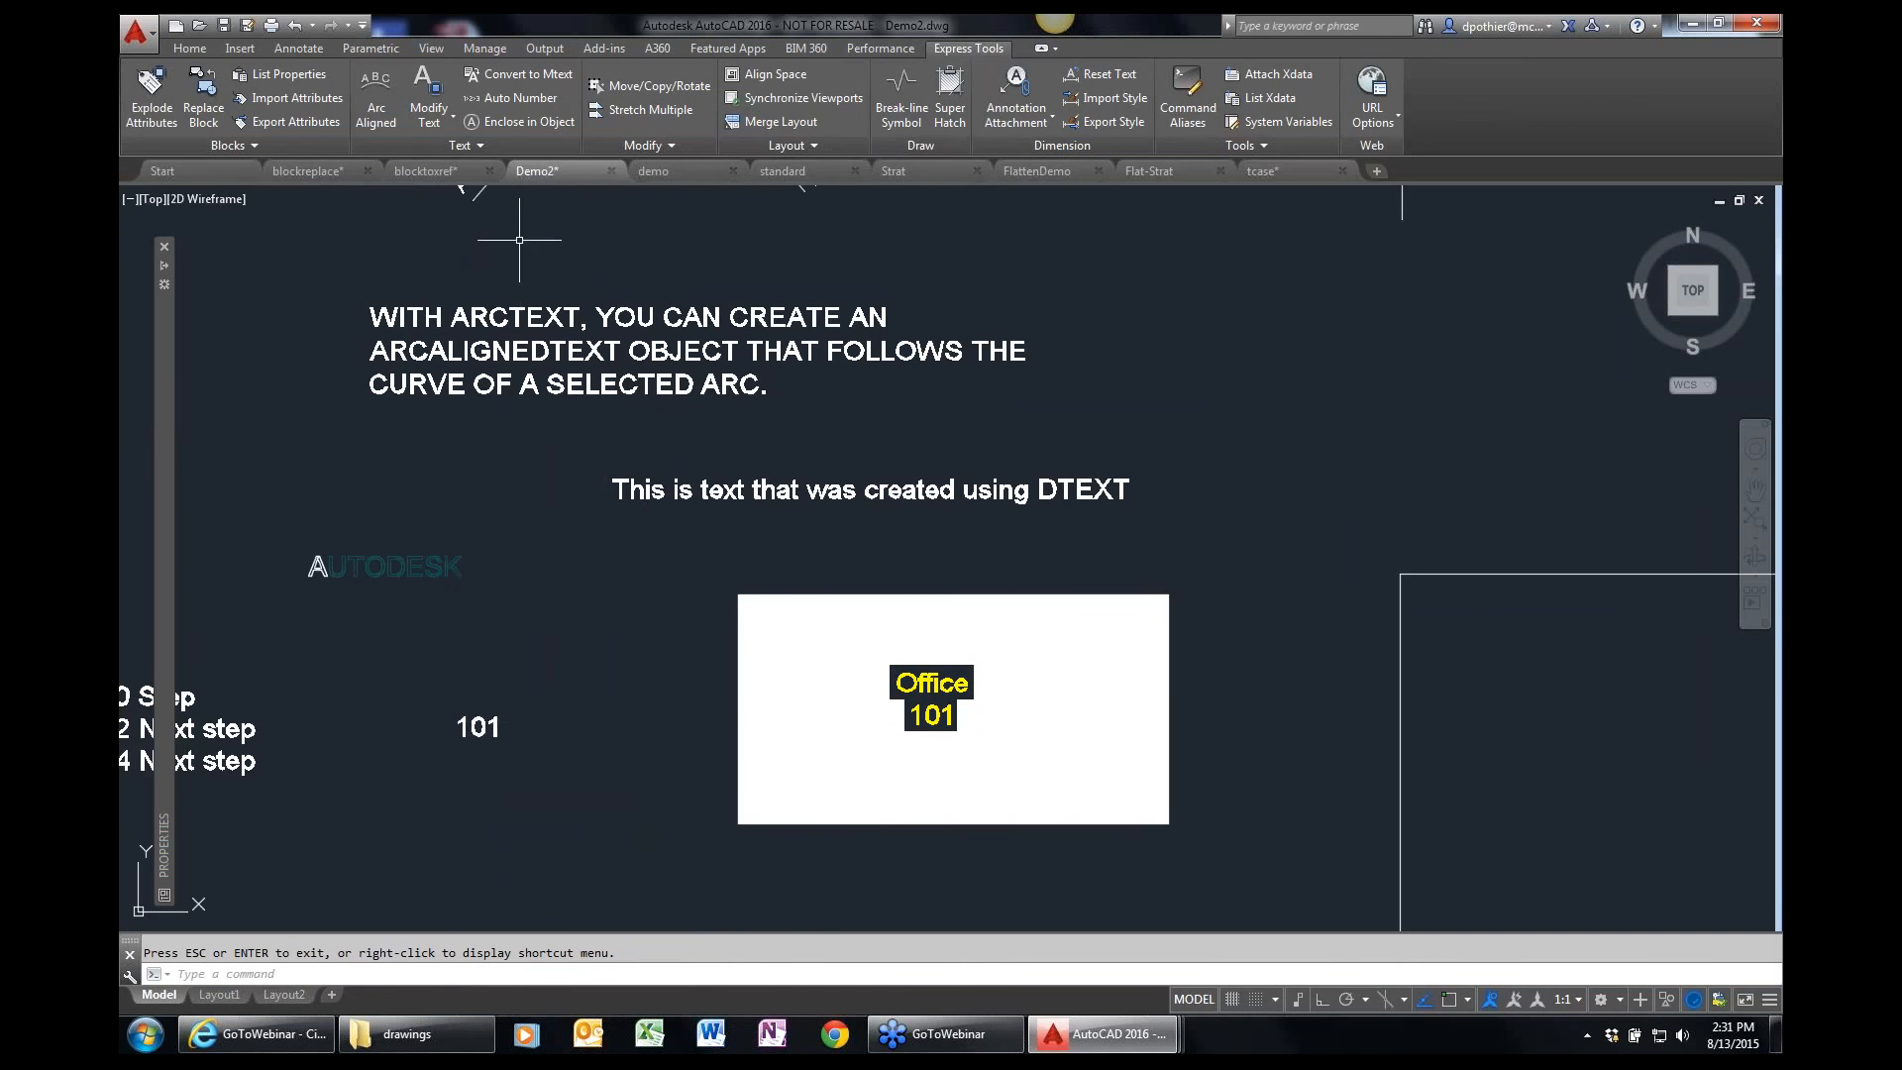
{"action": "left_click", "coordinate": [539, 123]}
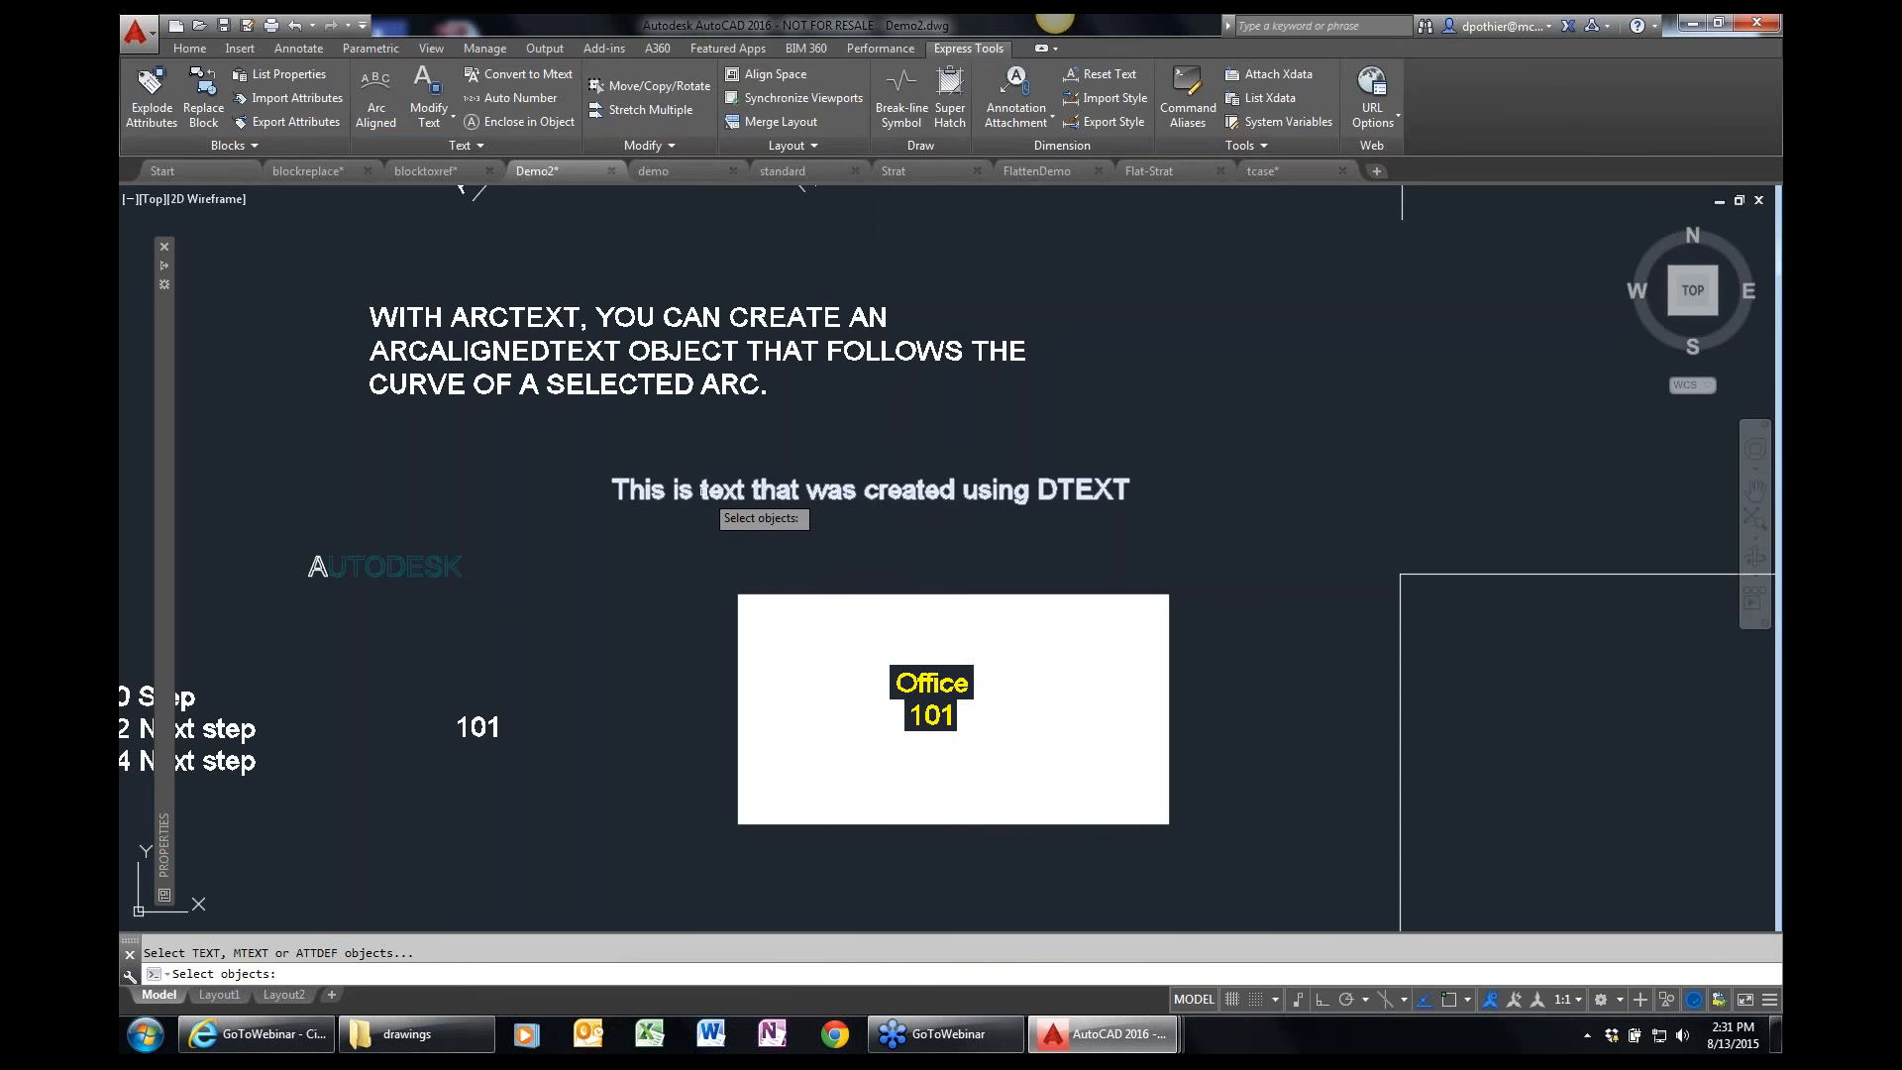
{"action": "left_click", "coordinate": [495, 319]}
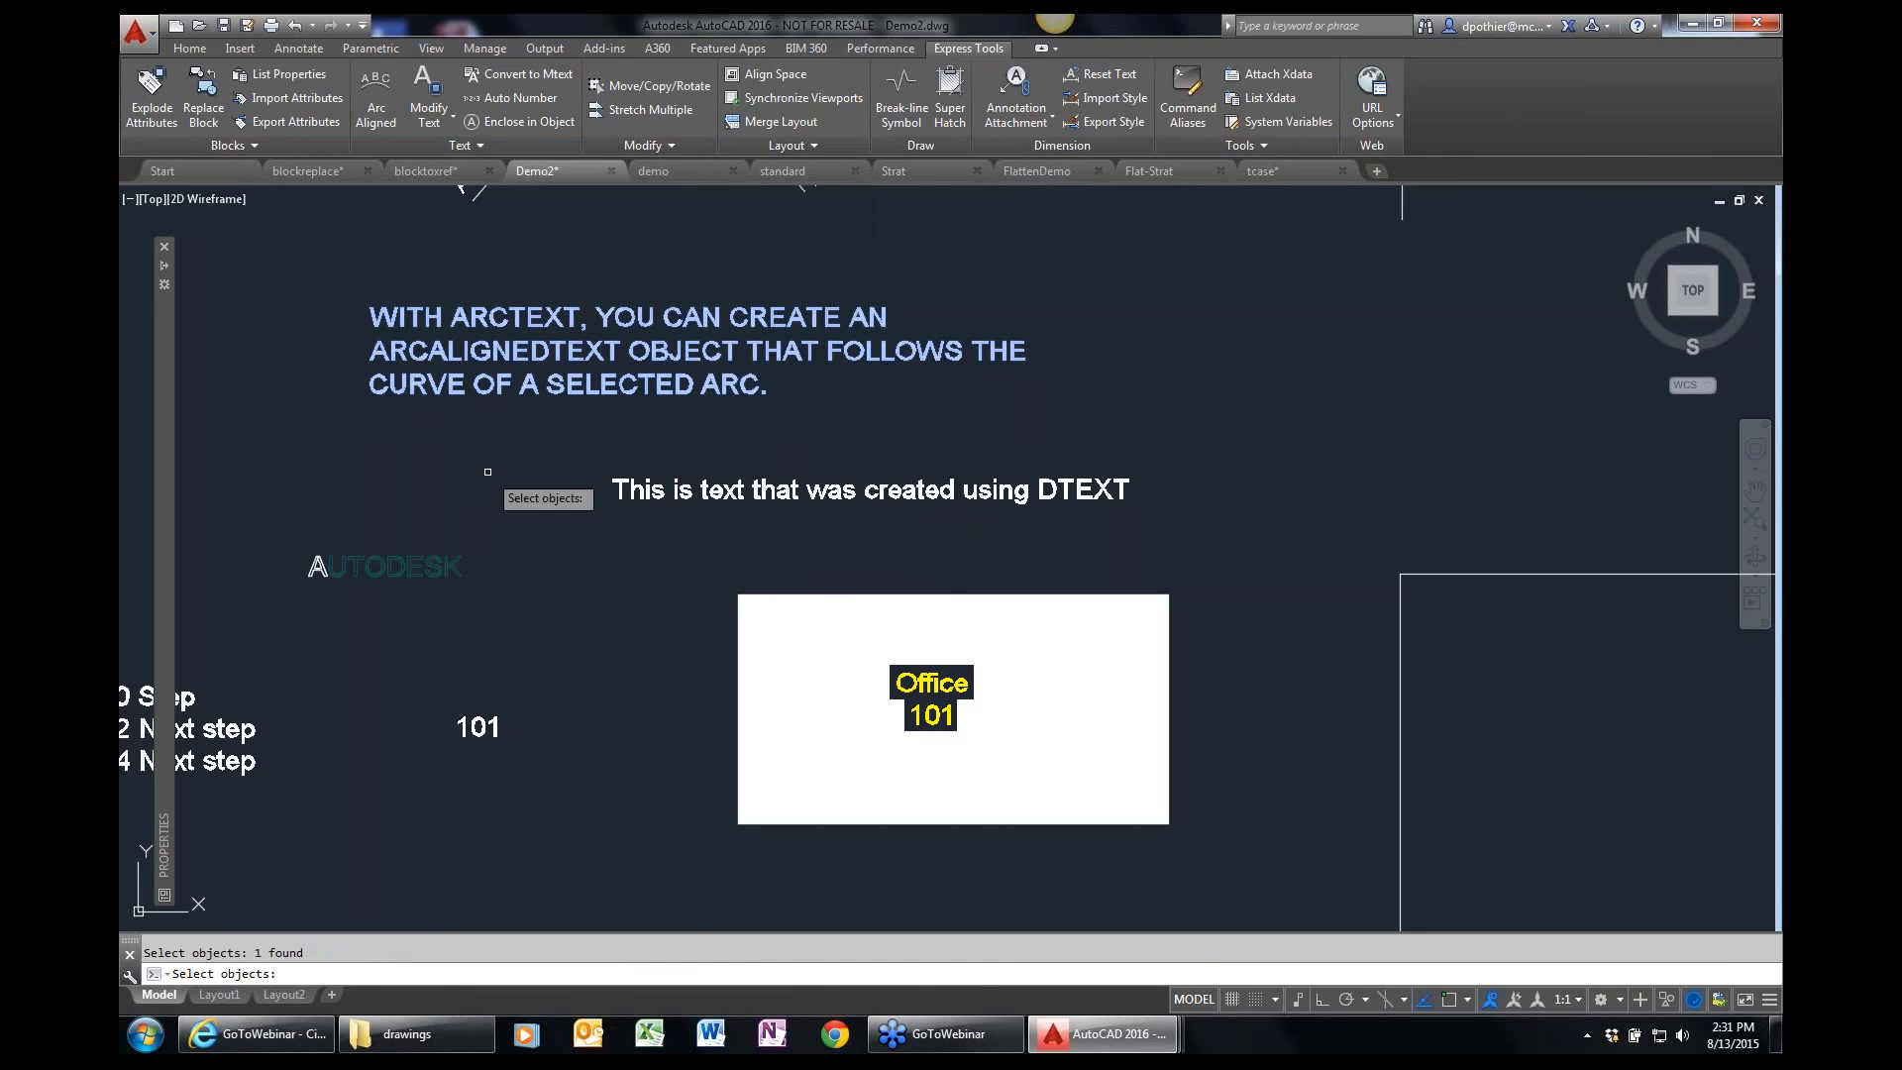
{"action": "key", "text": "Return"}
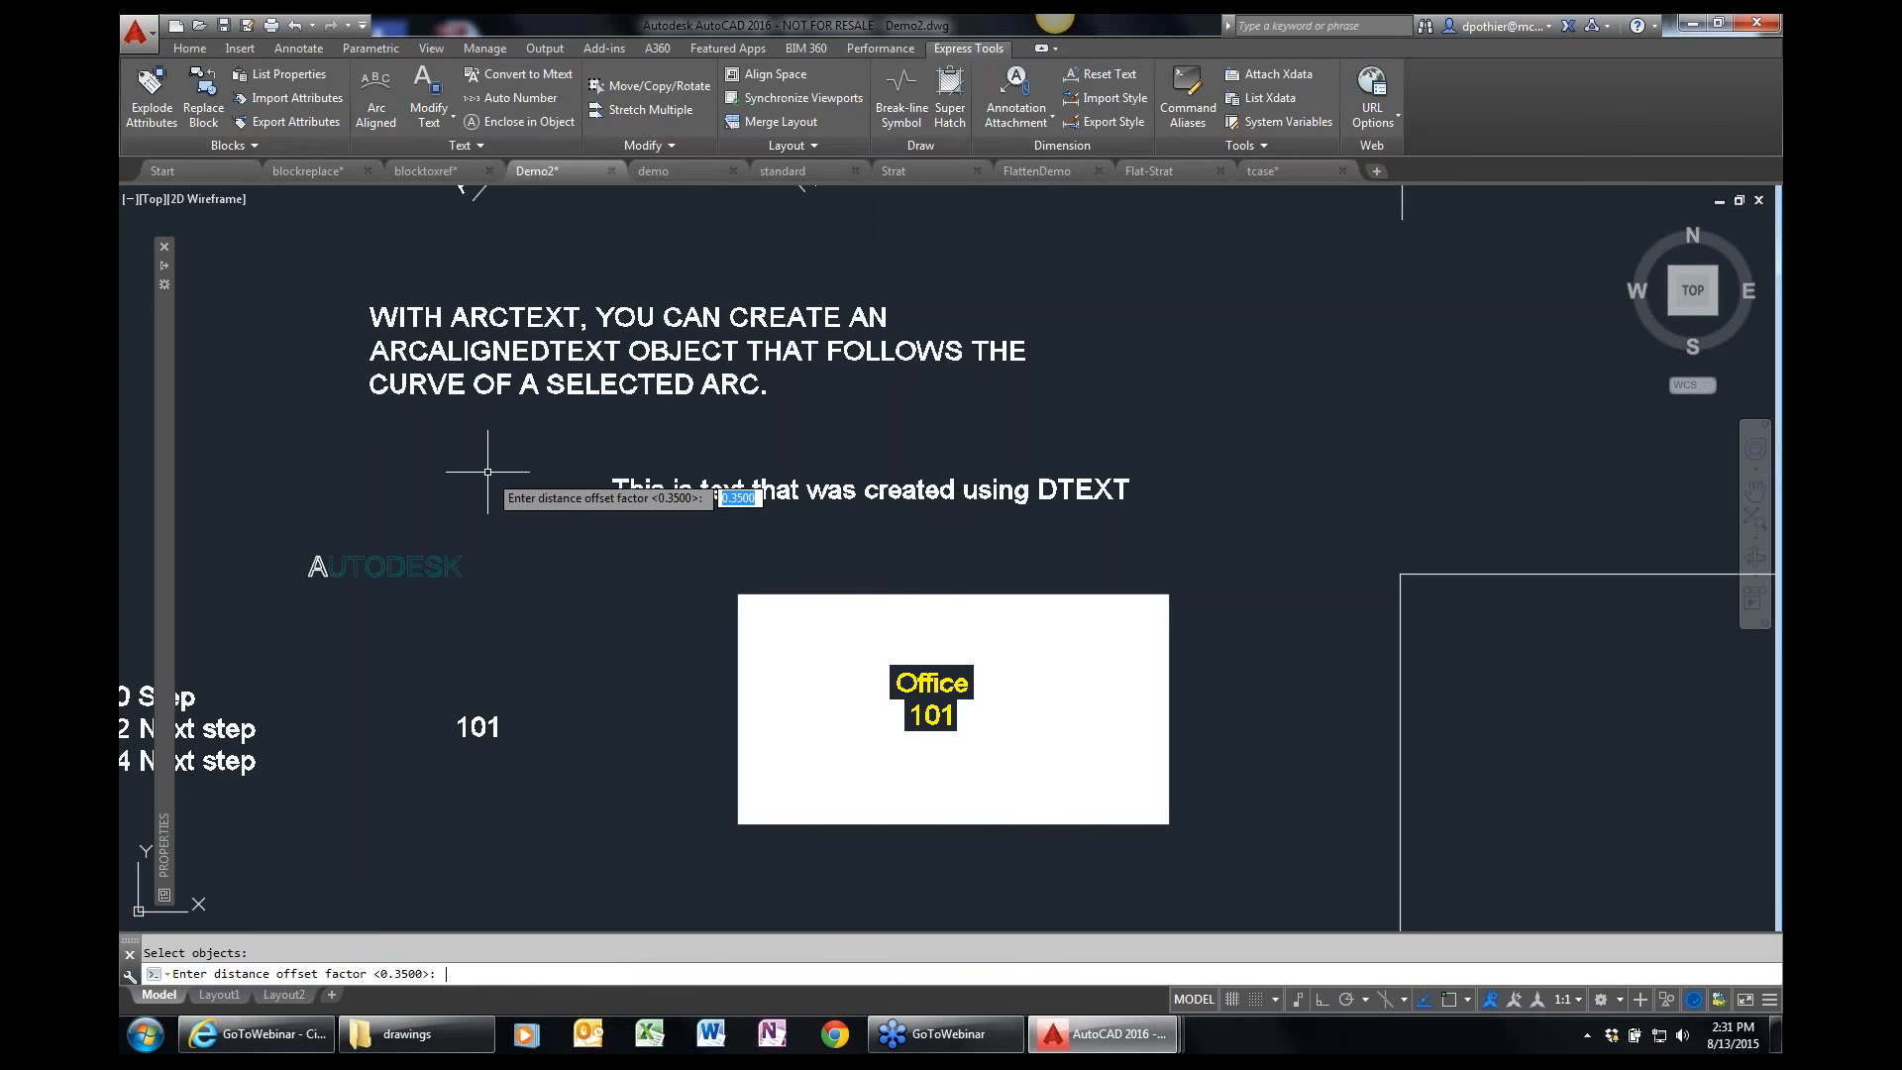
{"action": "key", "text": "Return"}
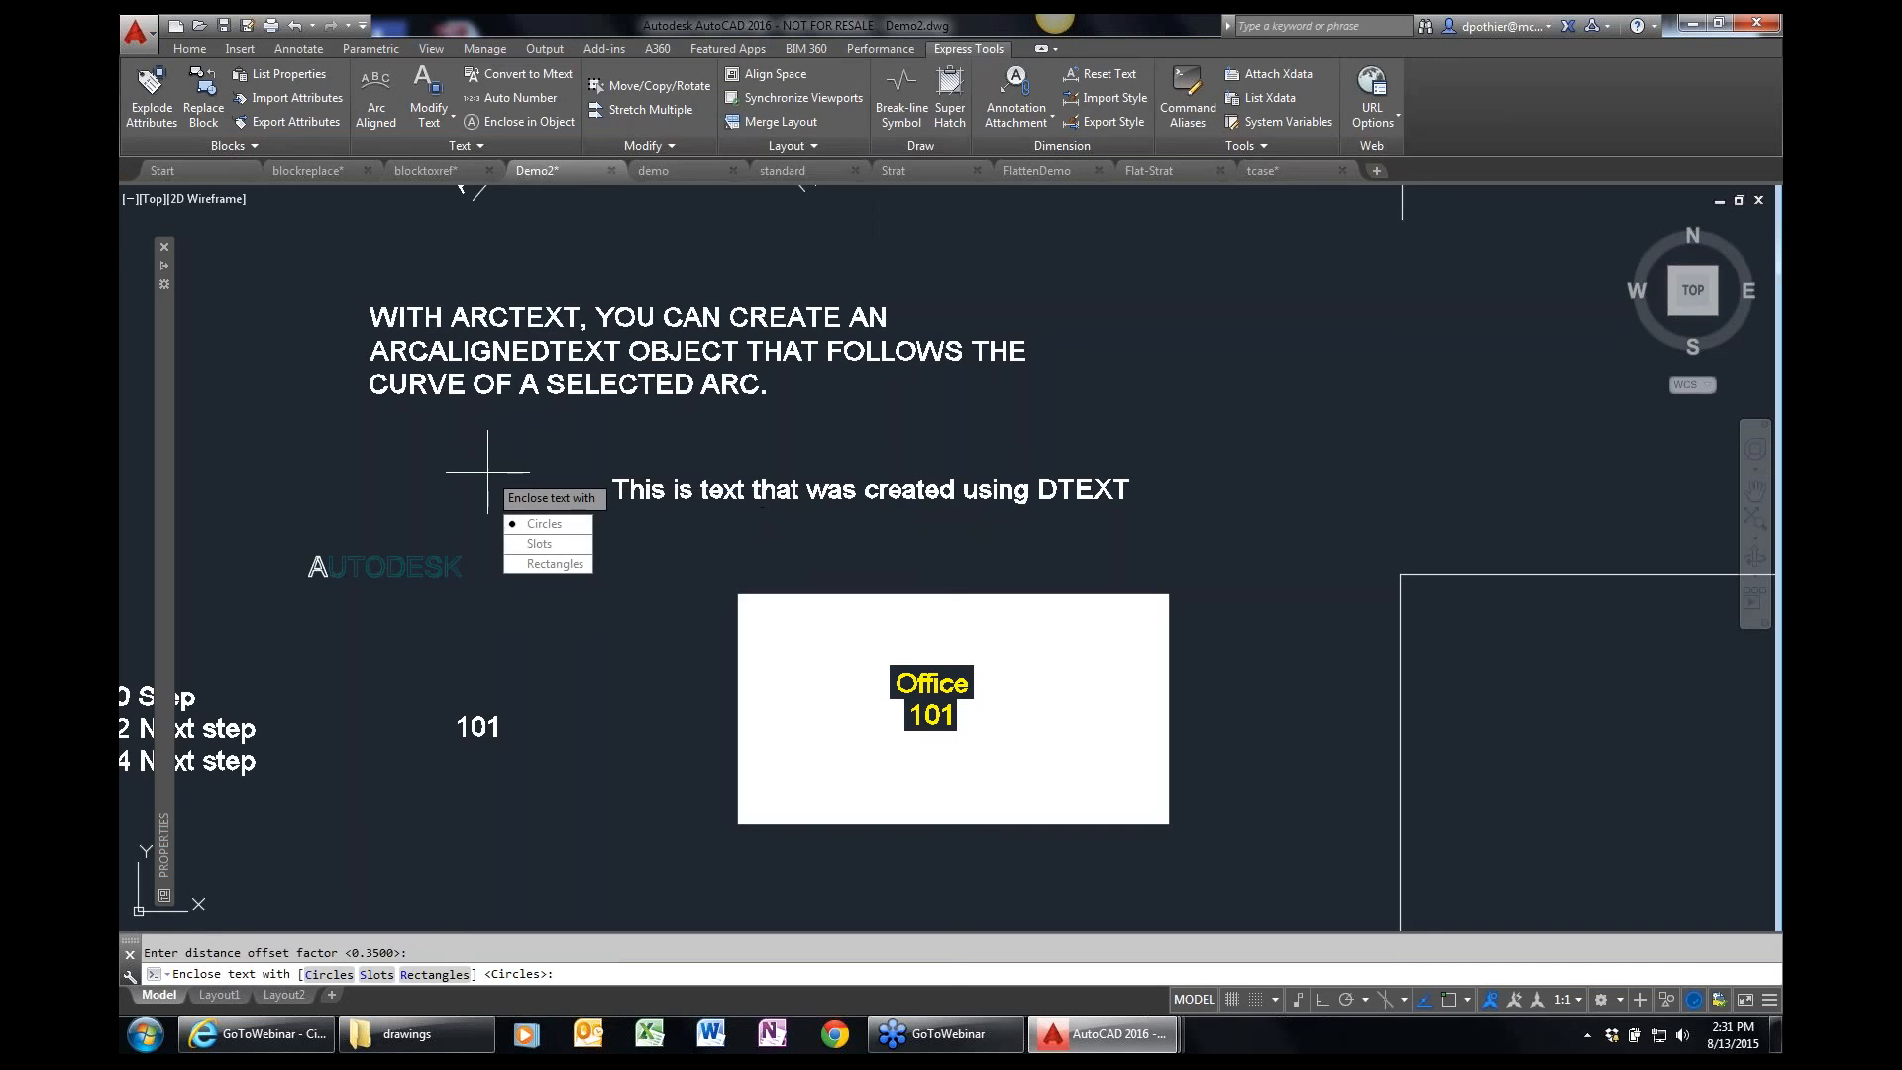
{"action": "left_click", "coordinate": [561, 567]}
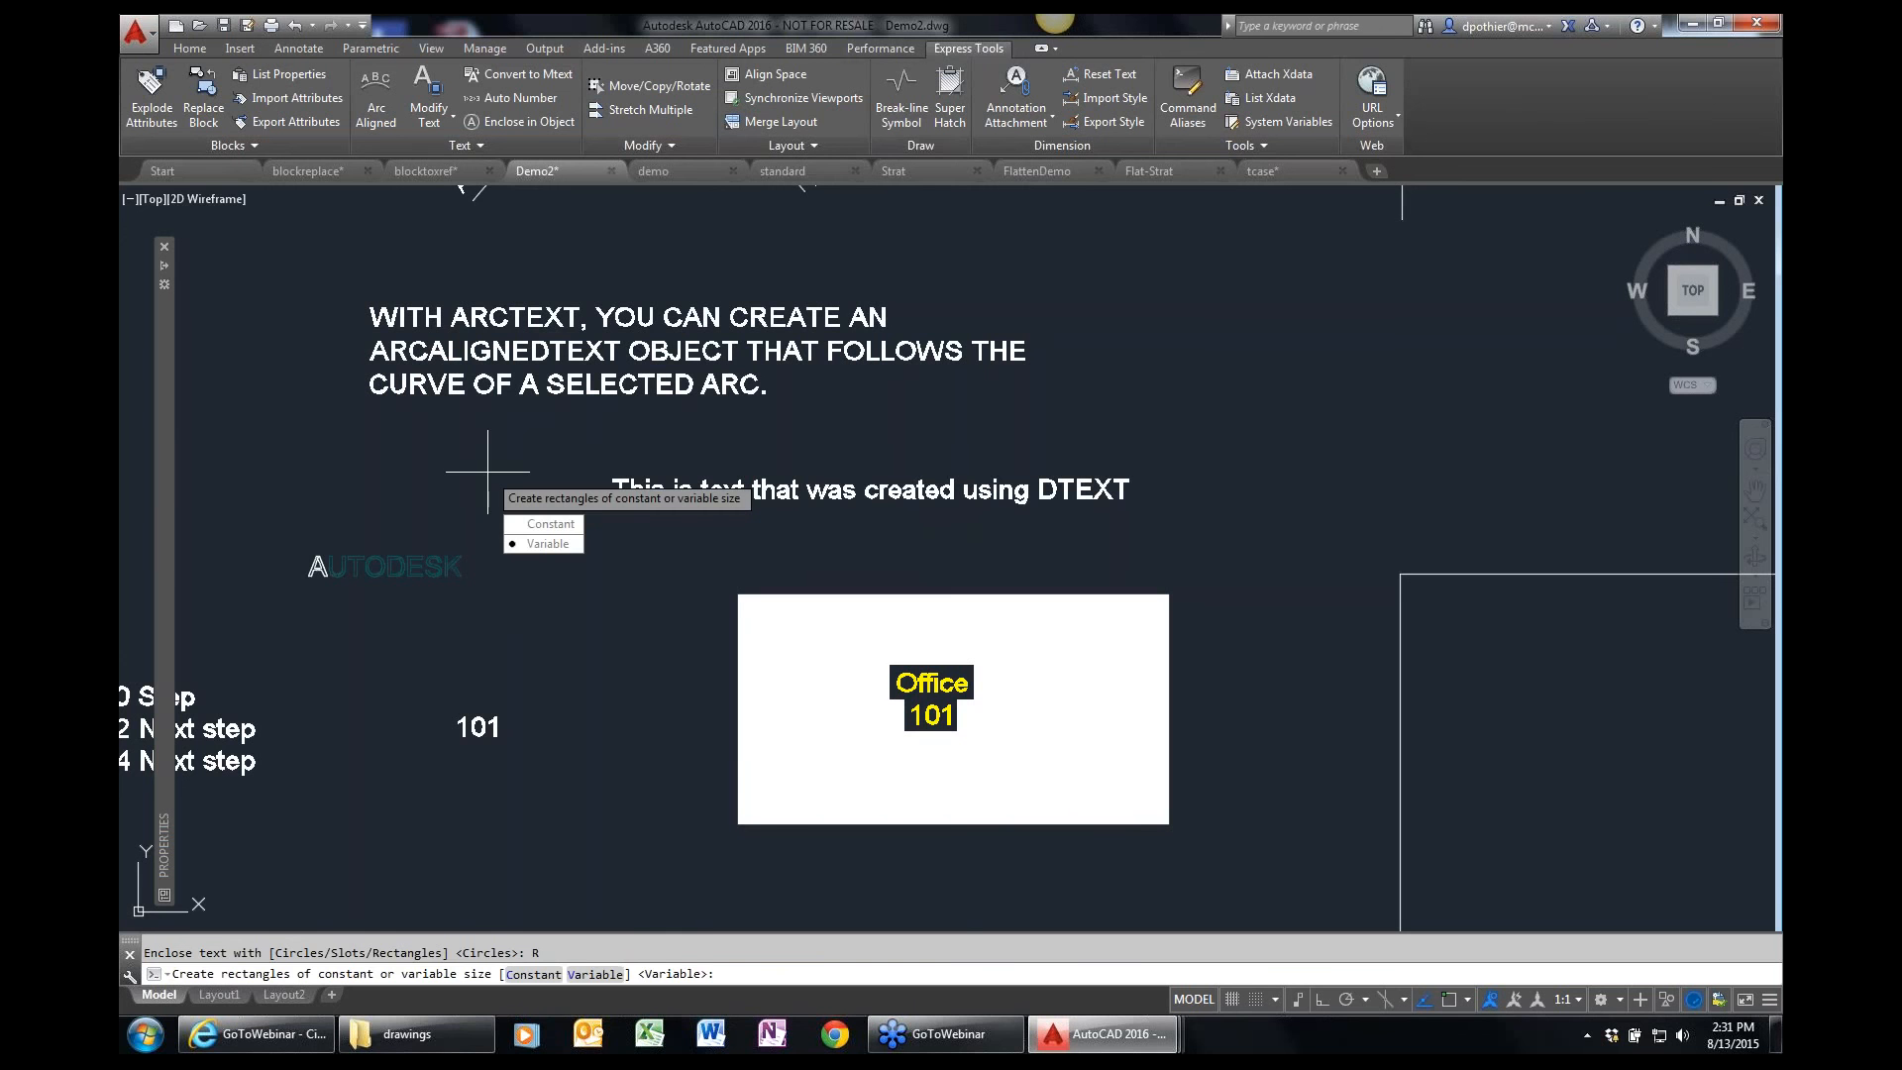
{"action": "key", "text": "Return"}
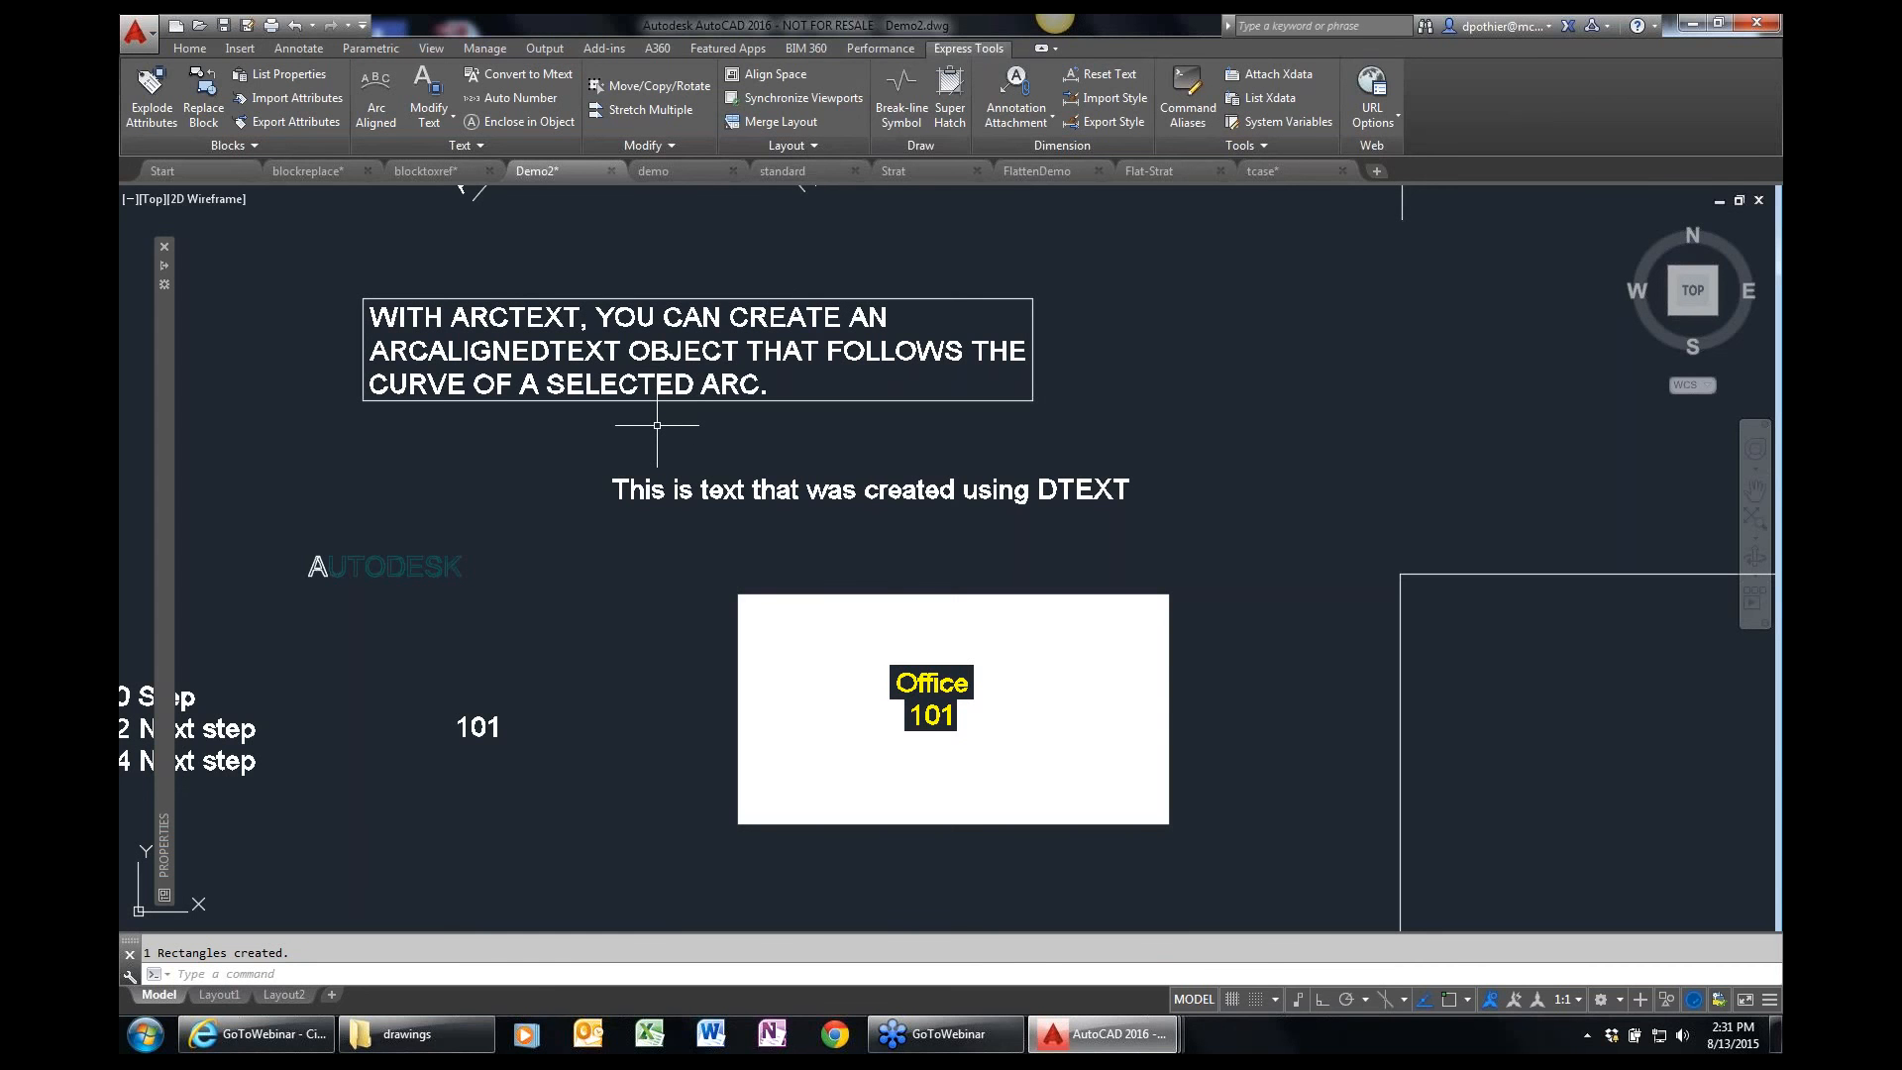
Enclose the line "This is text that was created using DTEXT" in a variable-size slot with offset factor 0.35.
{"action": "key", "text": "Return"}
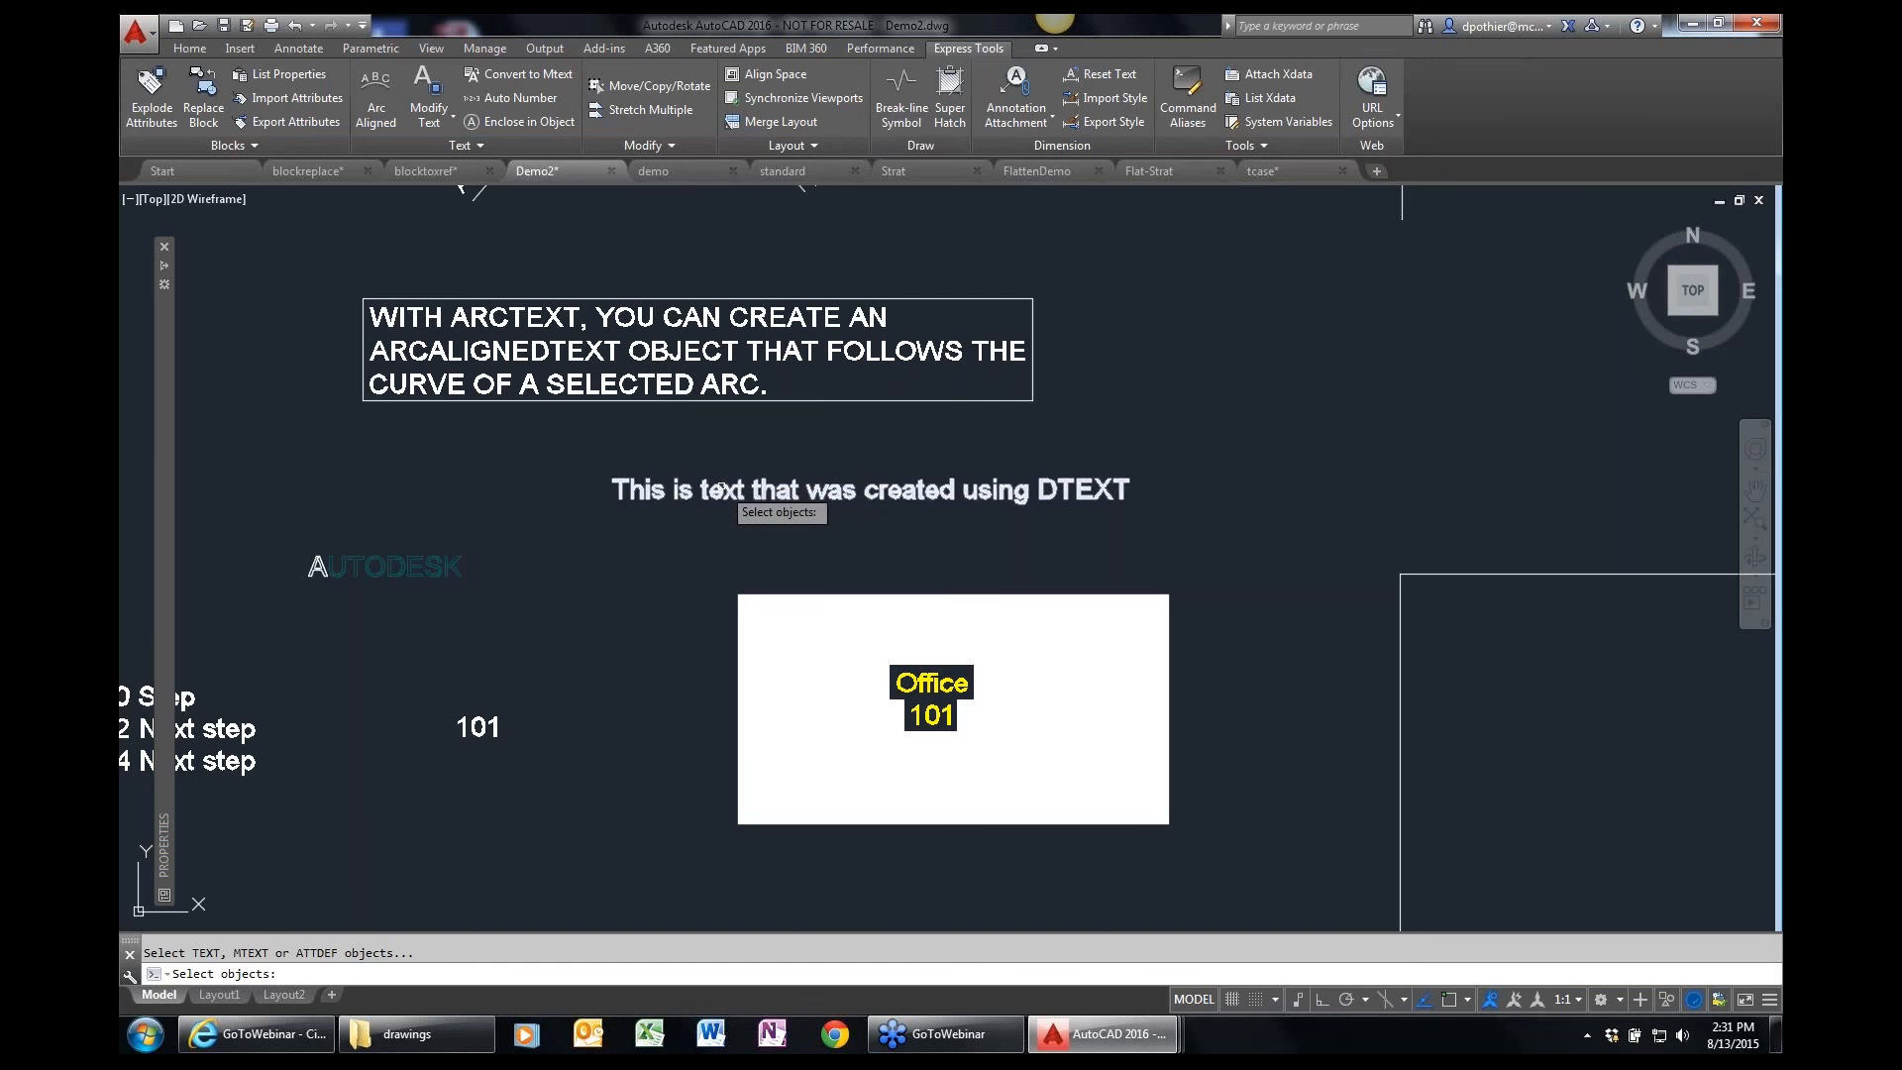
{"action": "left_click", "coordinate": [720, 488]}
{"action": "key", "text": "Return"}
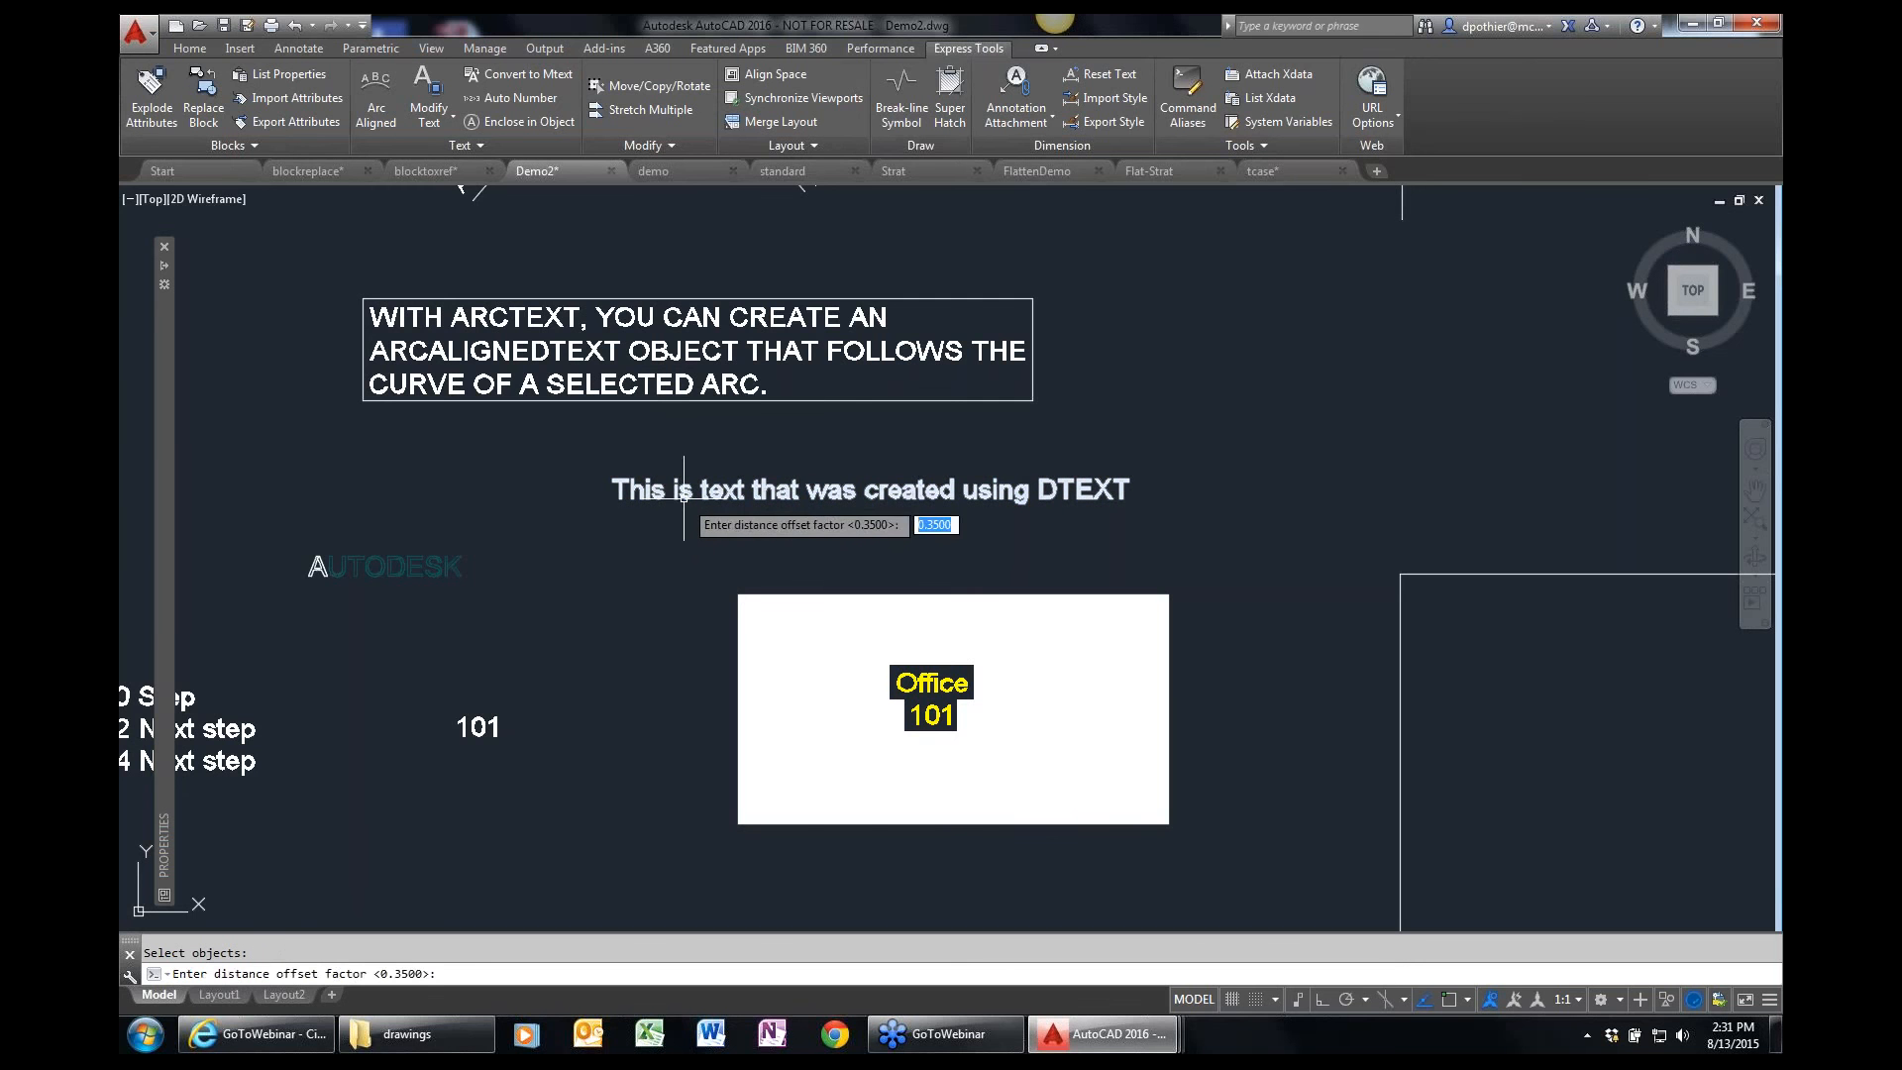
{"action": "key", "text": "Return"}
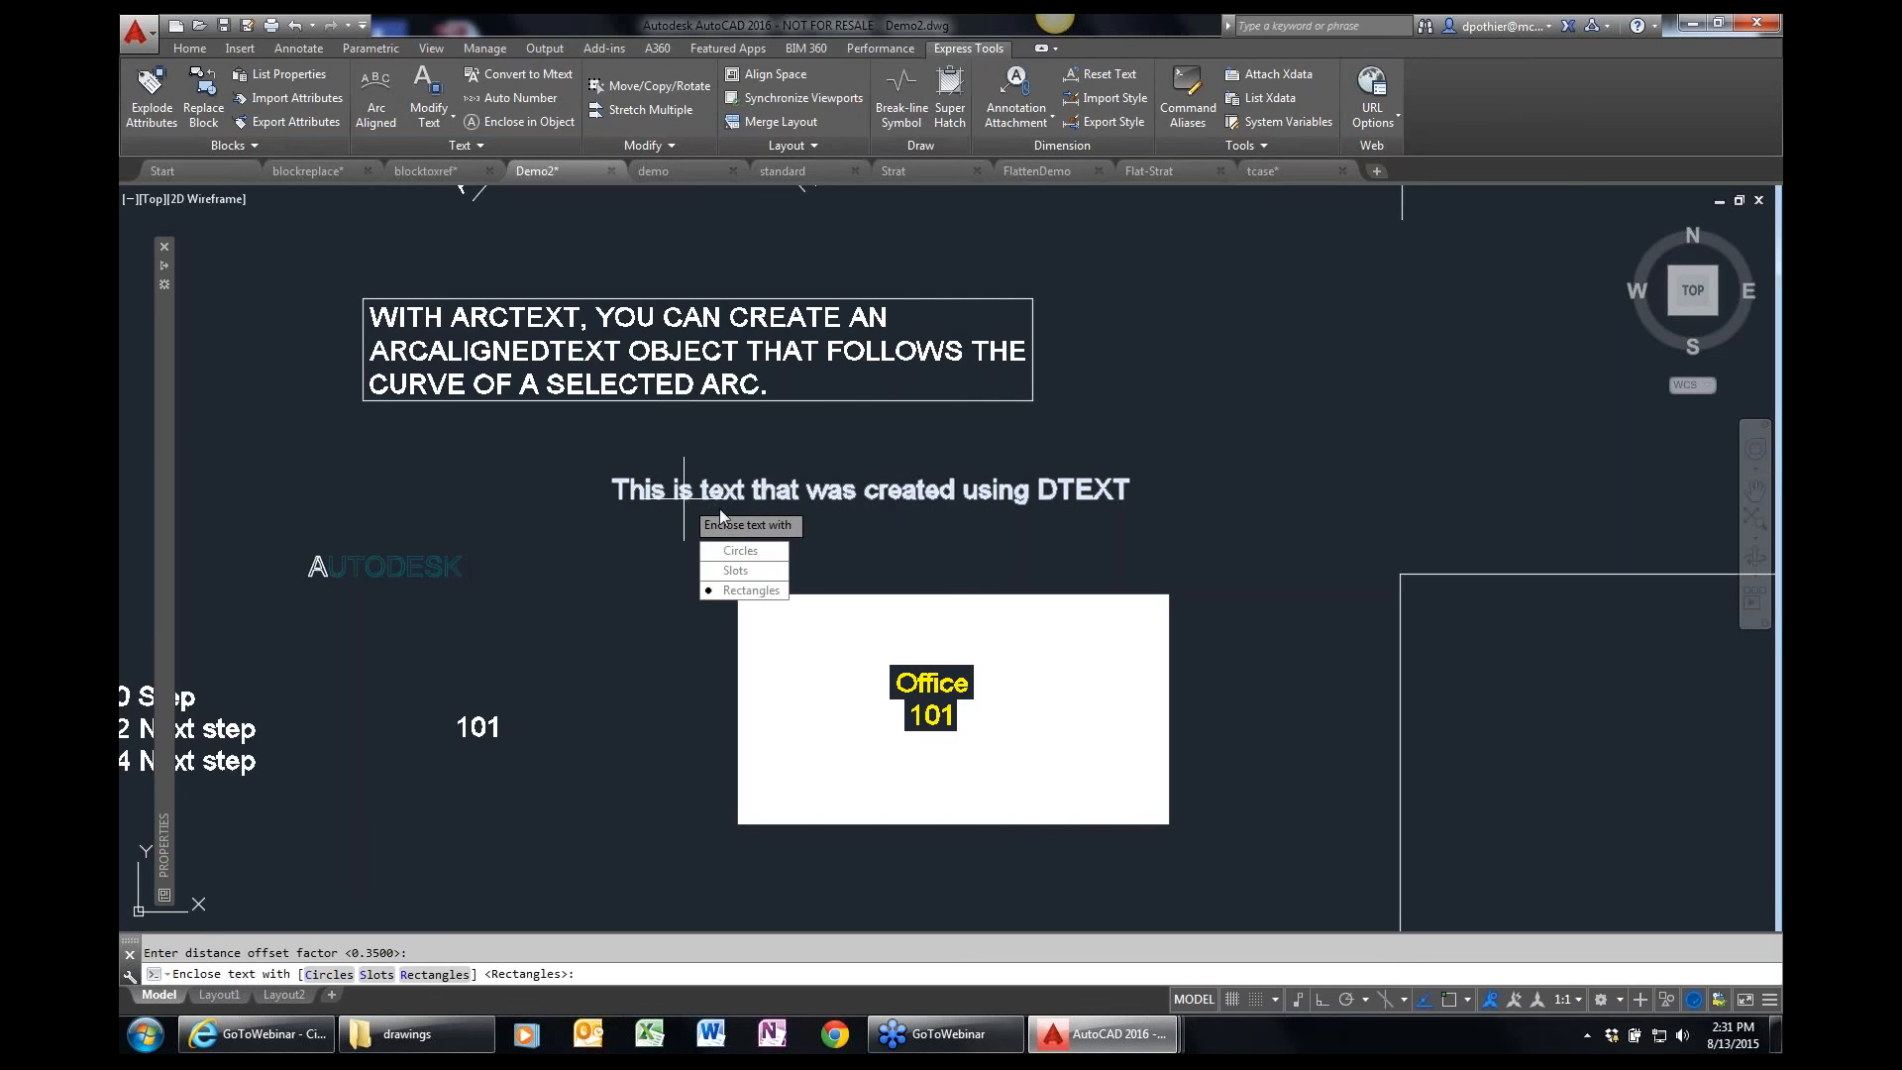
{"action": "left_click", "coordinate": [737, 572]}
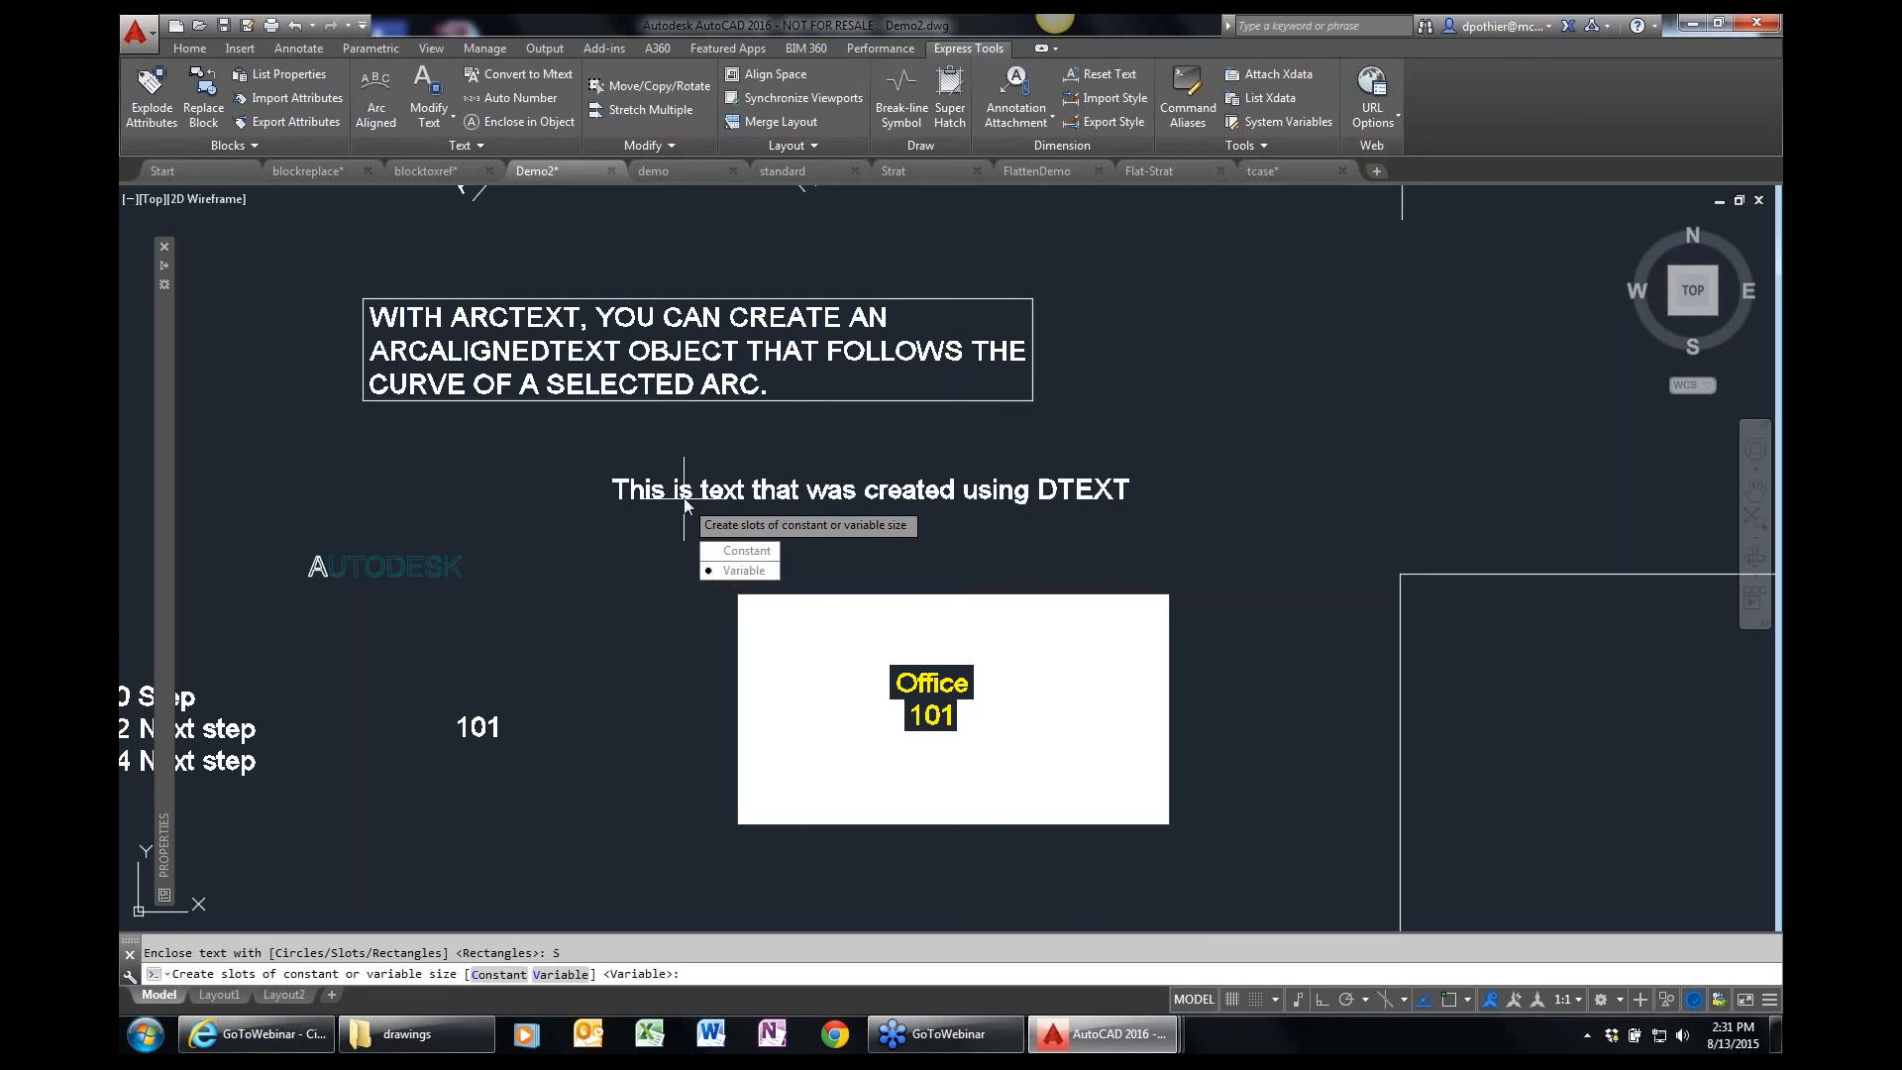
{"action": "key", "text": "Return"}
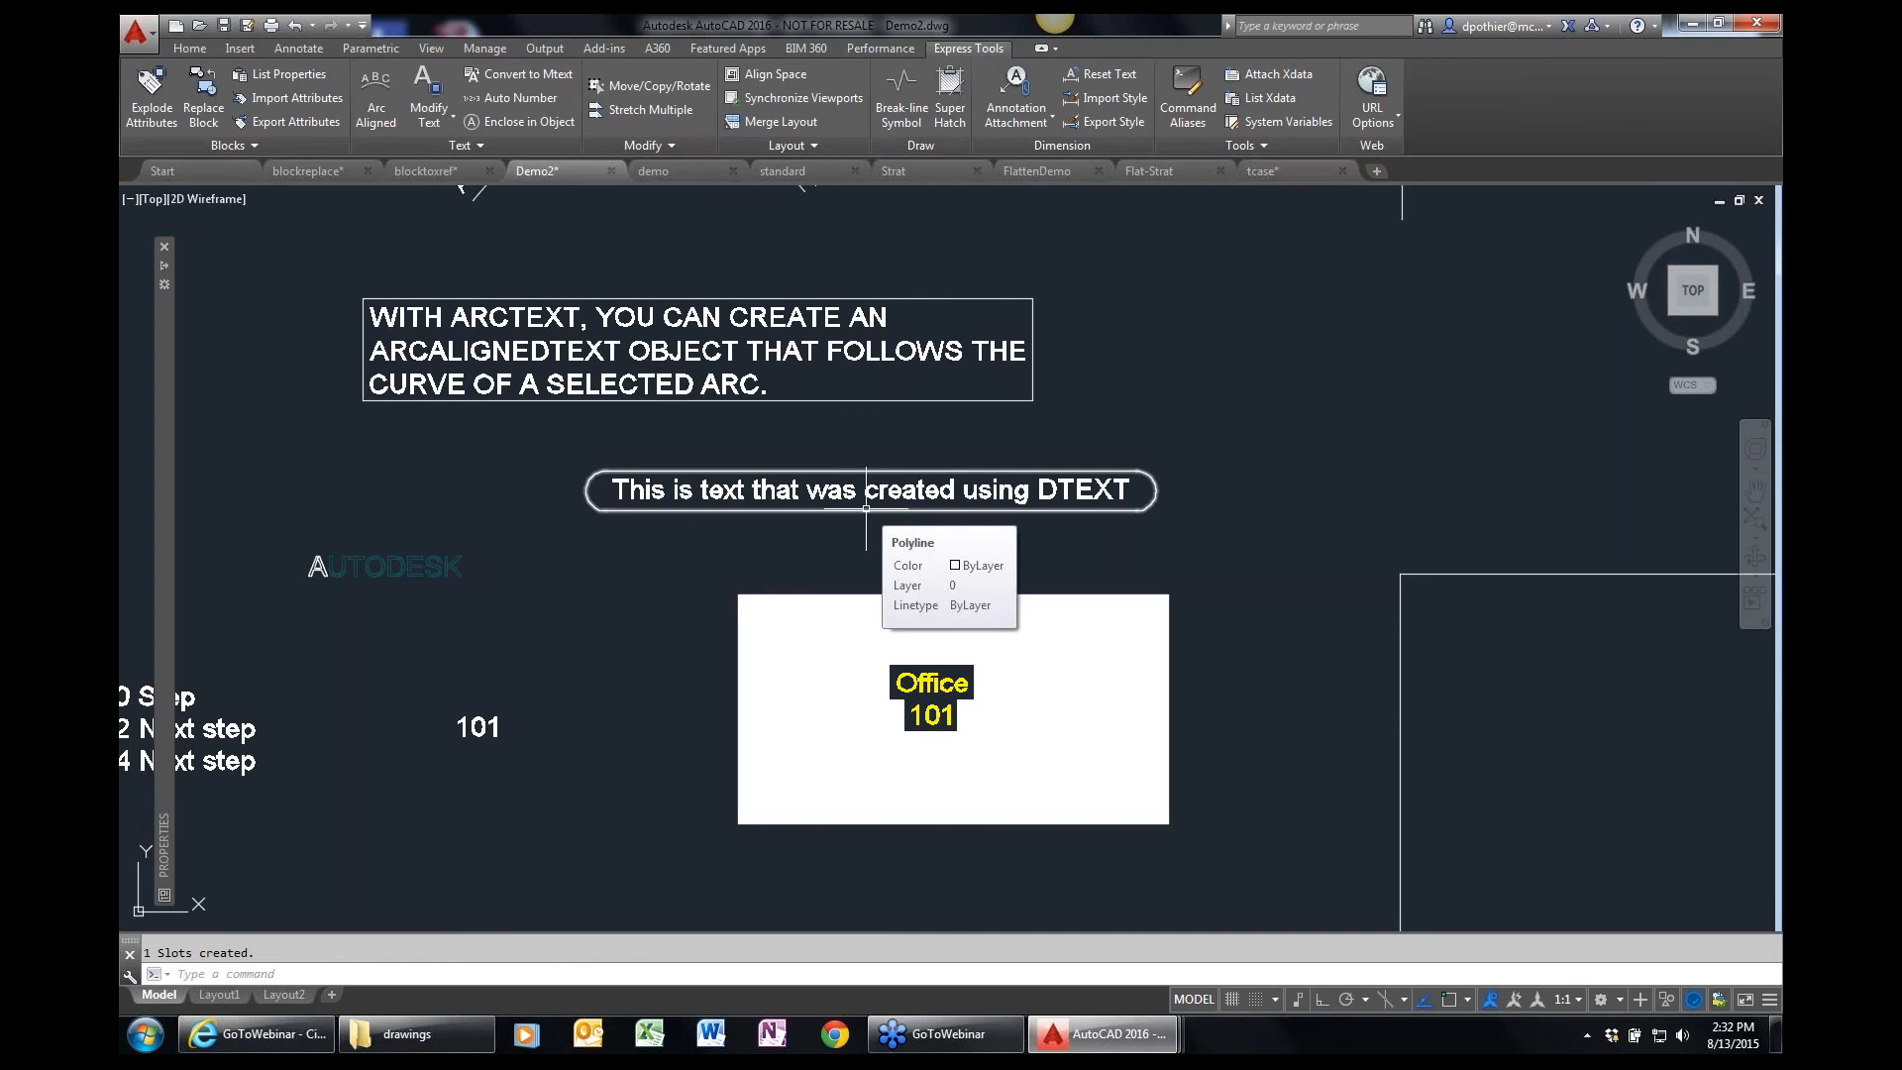
Enclose the standalone white "101" text in a circle with a distance offset factor of 0.35.
{"action": "key", "text": "Return"}
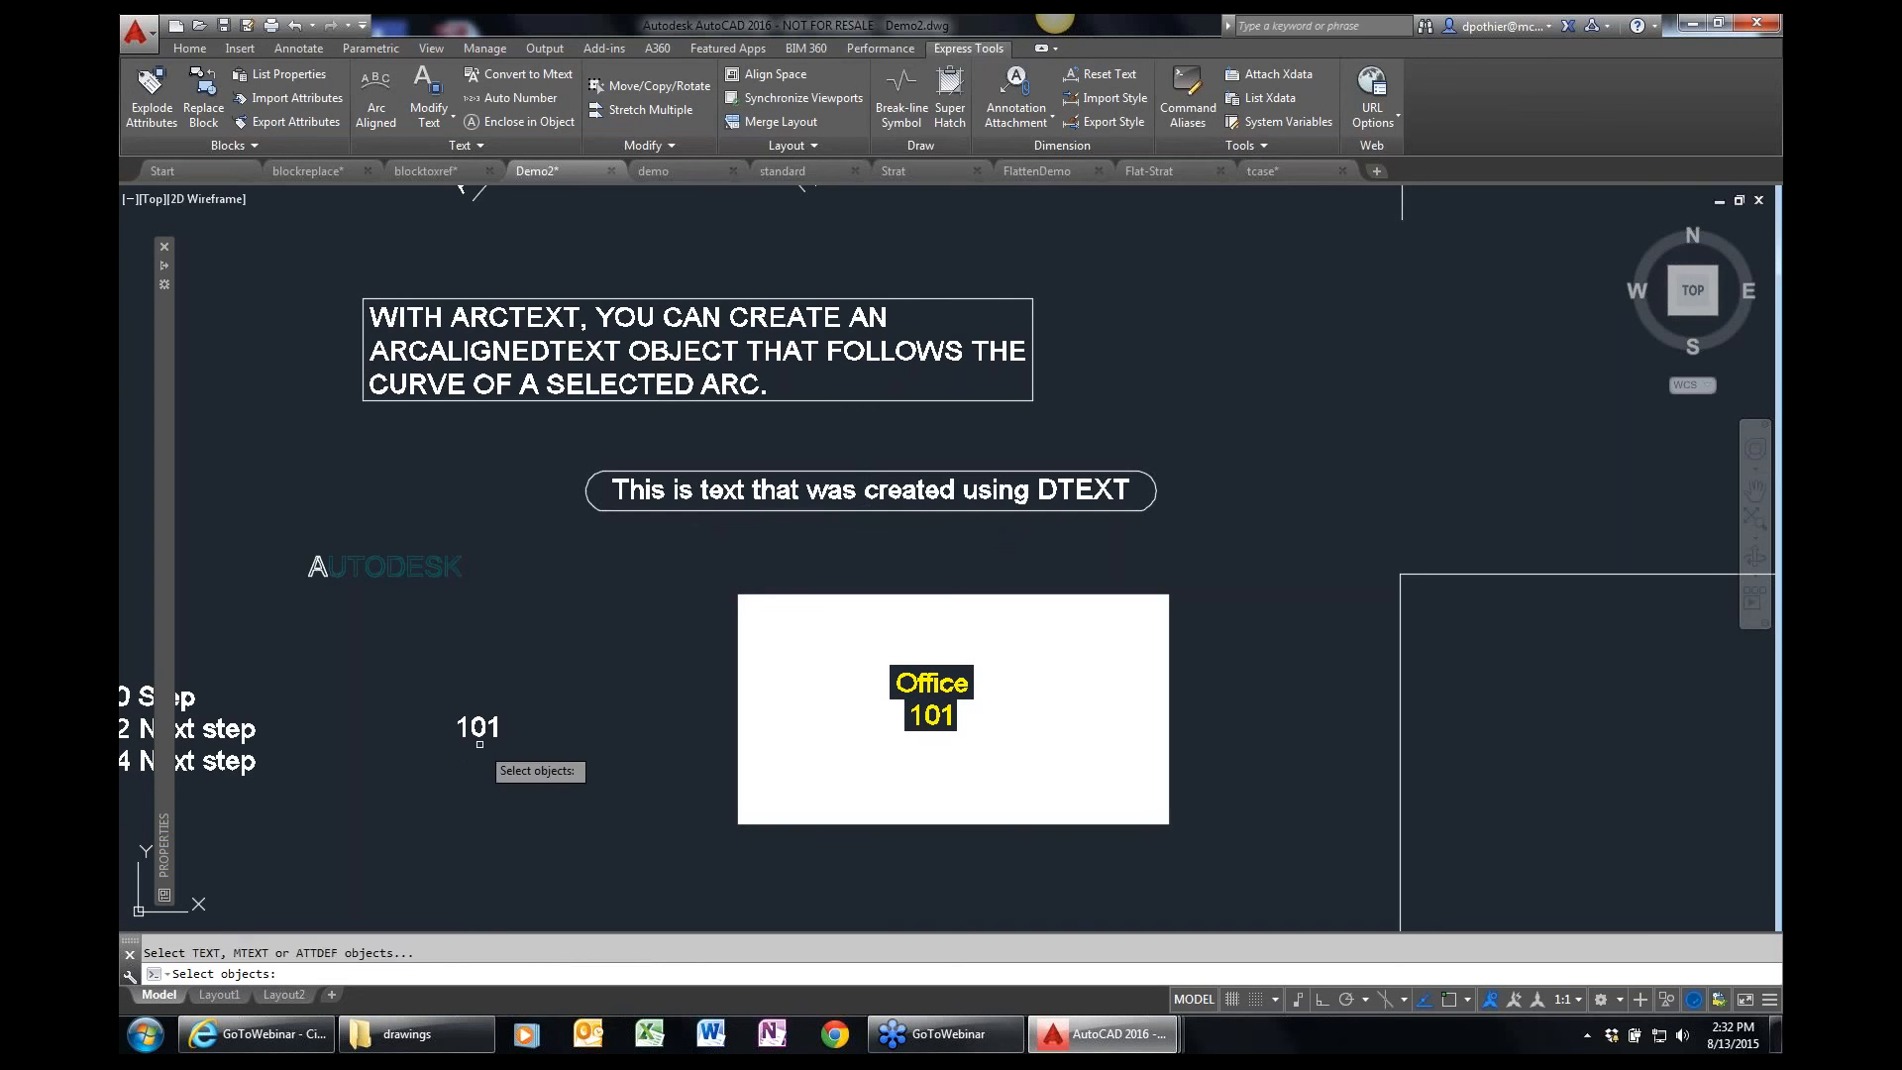
{"action": "left_click", "coordinate": [490, 729]}
{"action": "key", "text": "Return"}
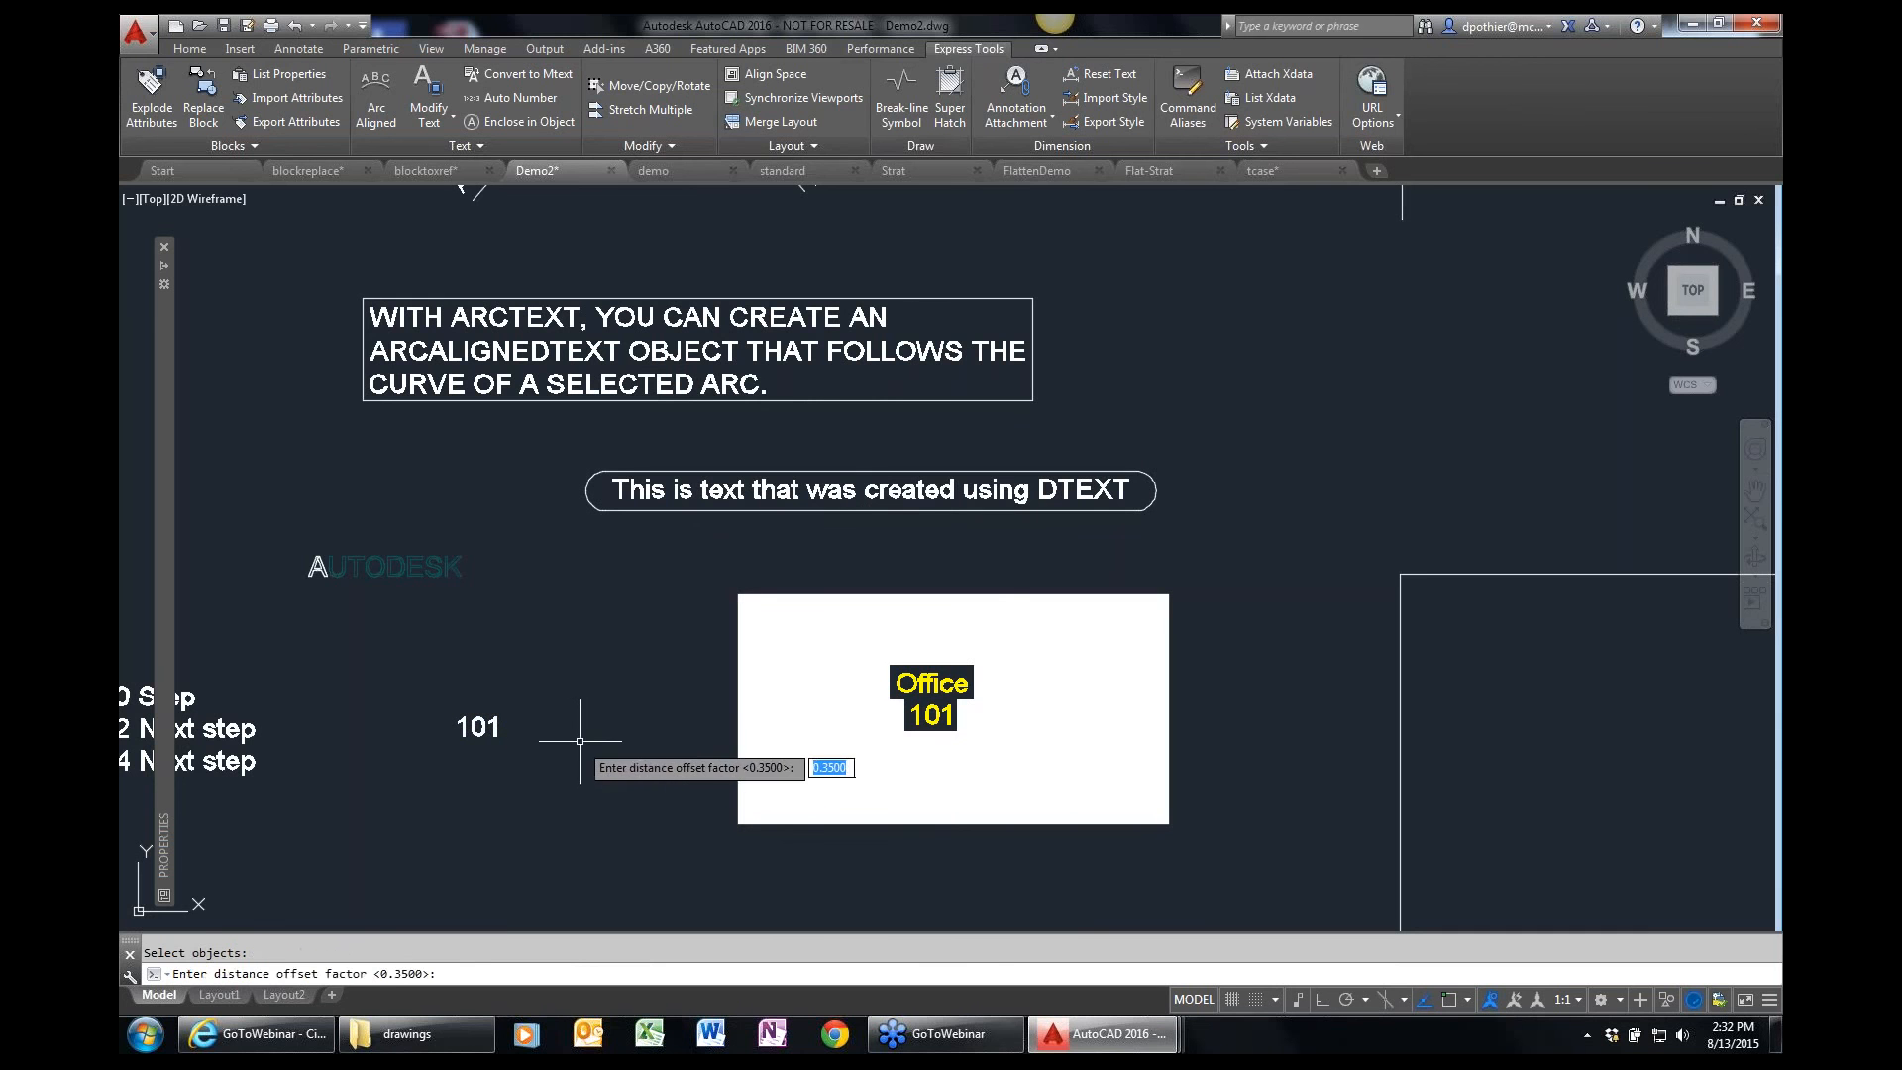
{"action": "key", "text": "Return"}
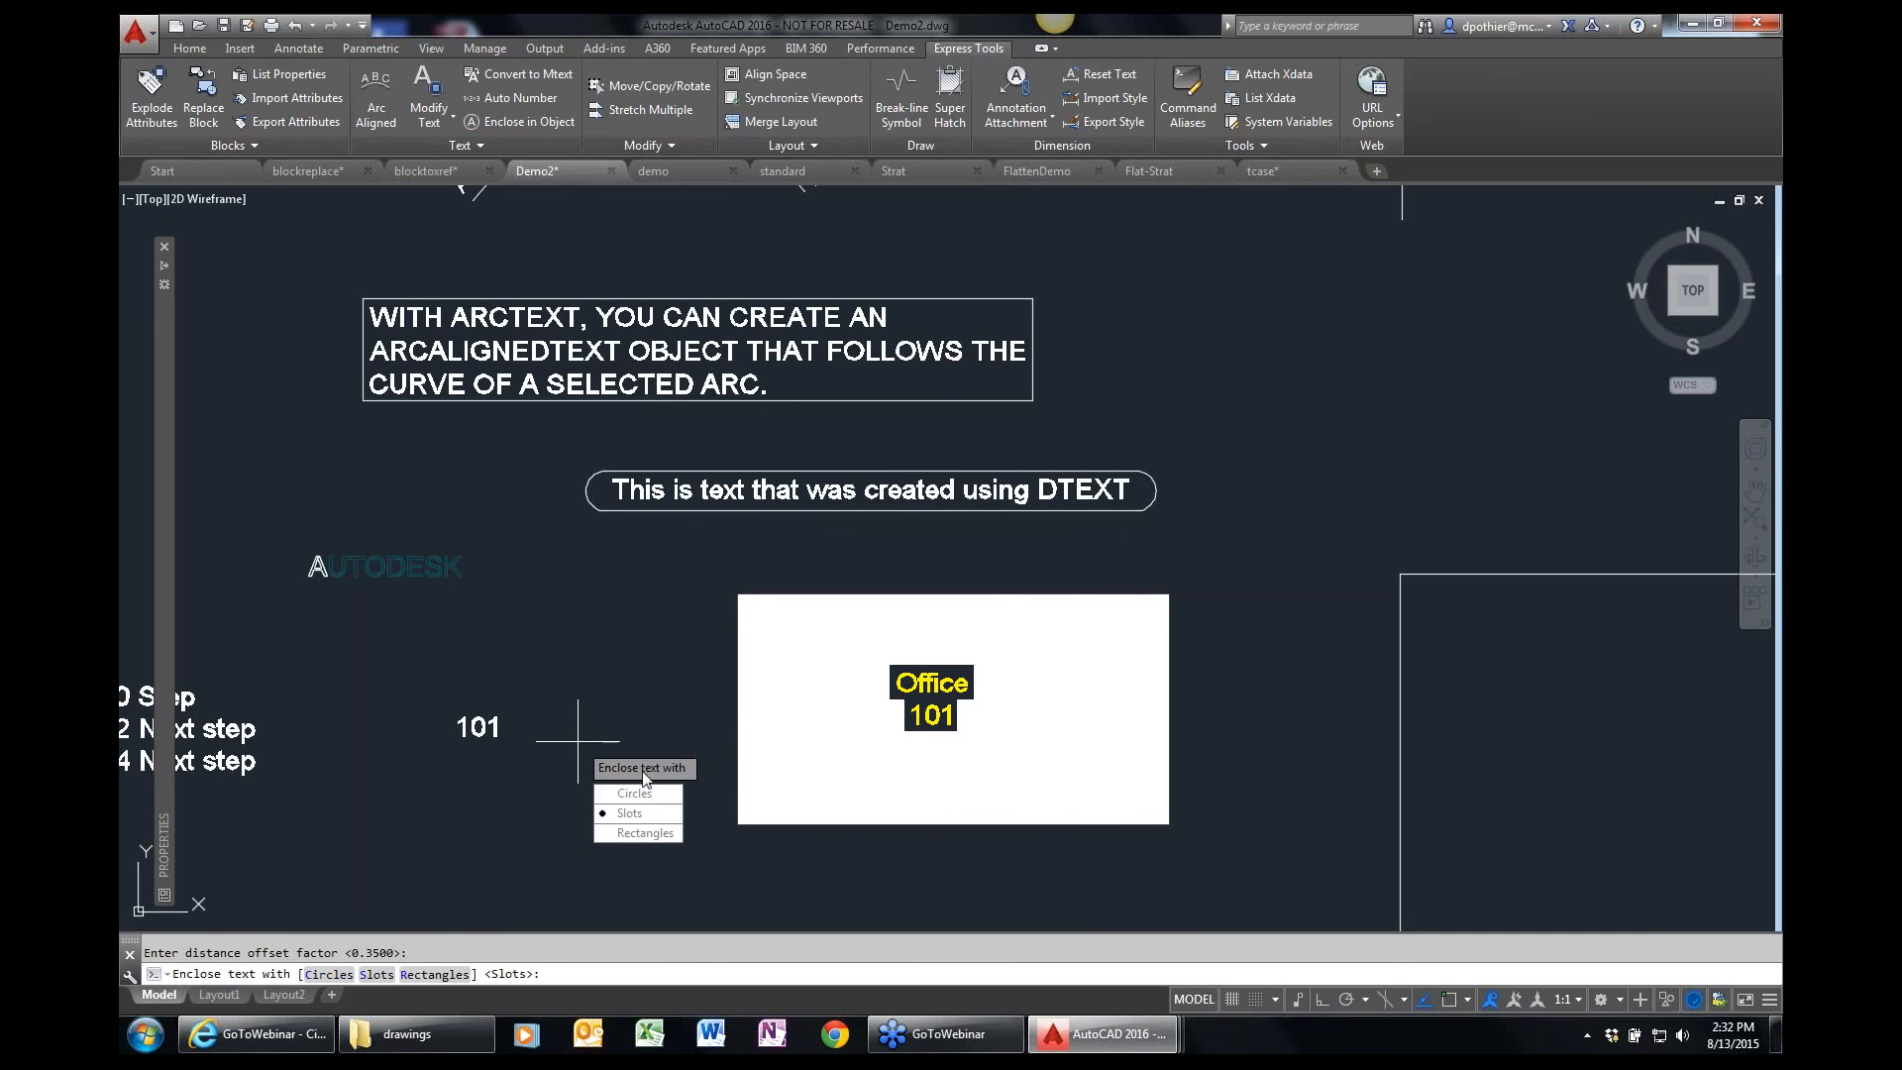
{"action": "type", "text": "c"}
{"action": "key", "text": "Return"}
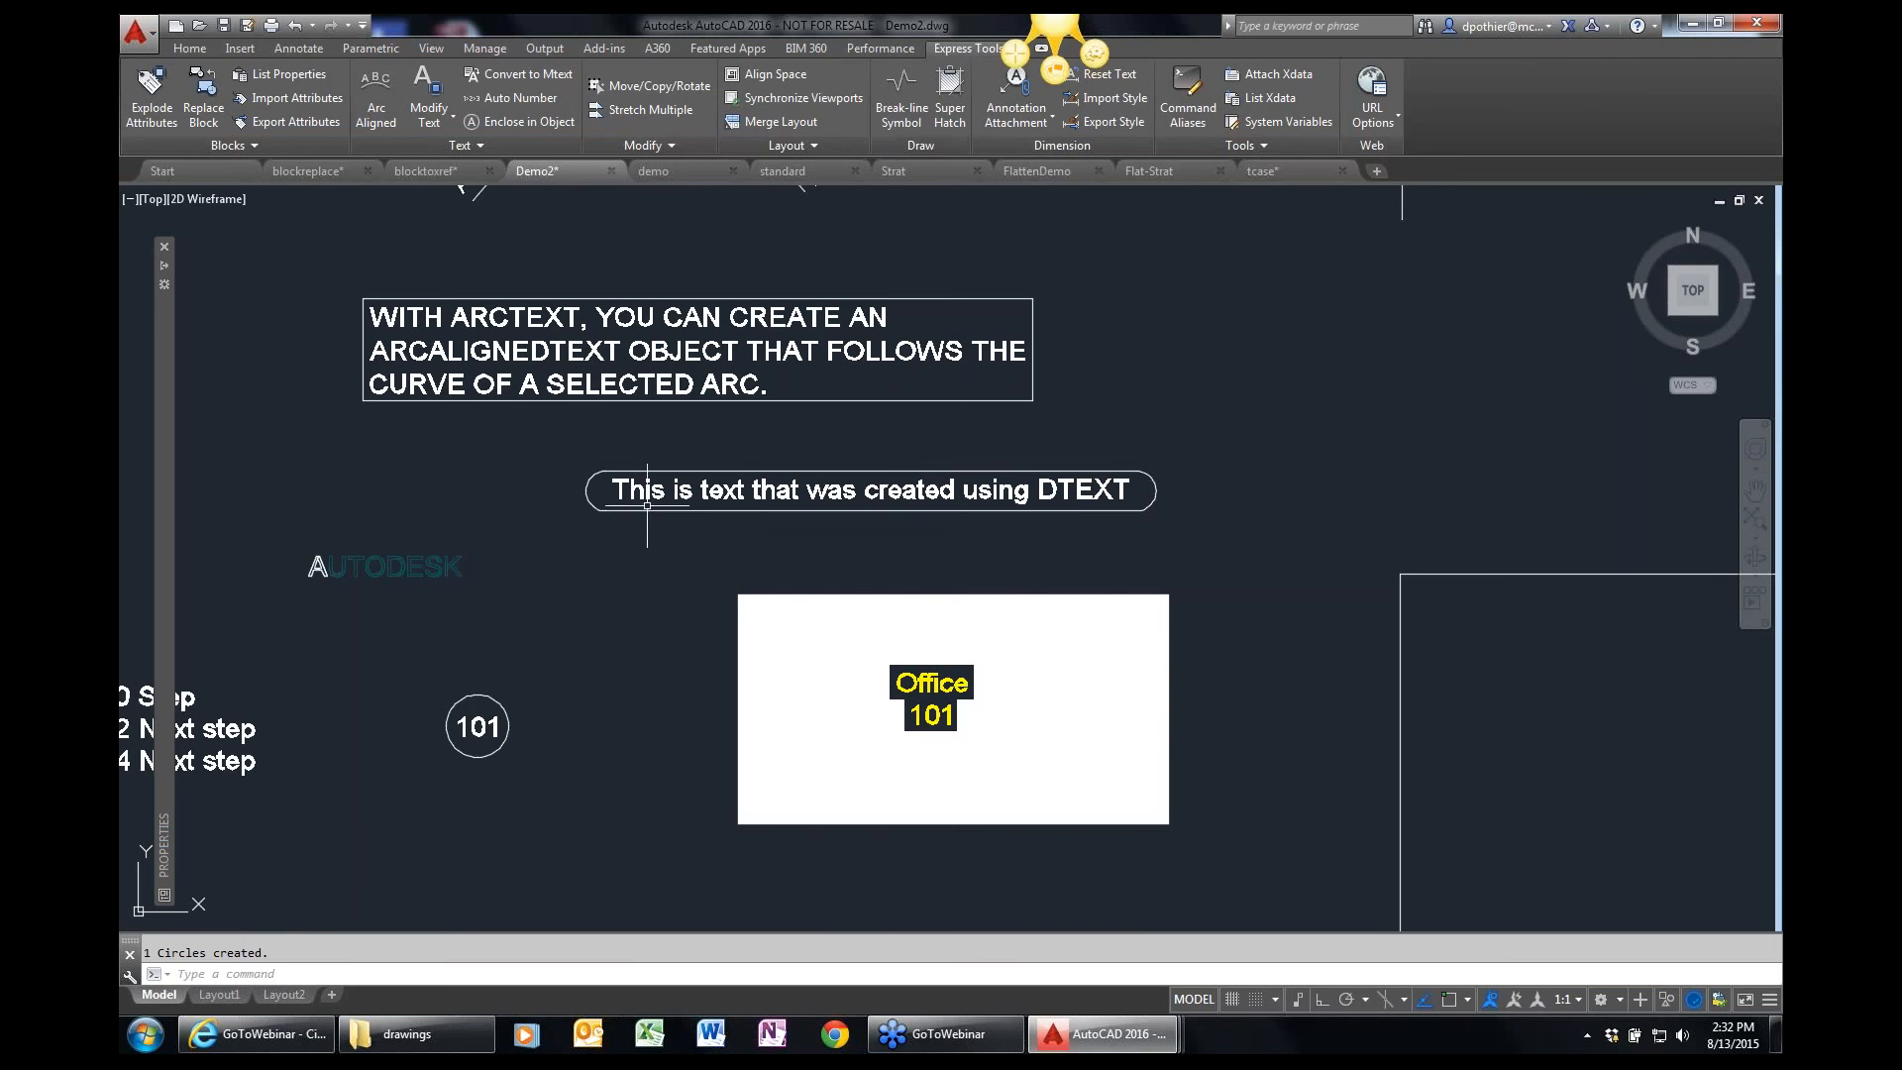
Switch to the demo drawing and zoom in on the furnished offices around room tags 104 and 105.
{"action": "mouse_move", "coordinate": [640, 508]}
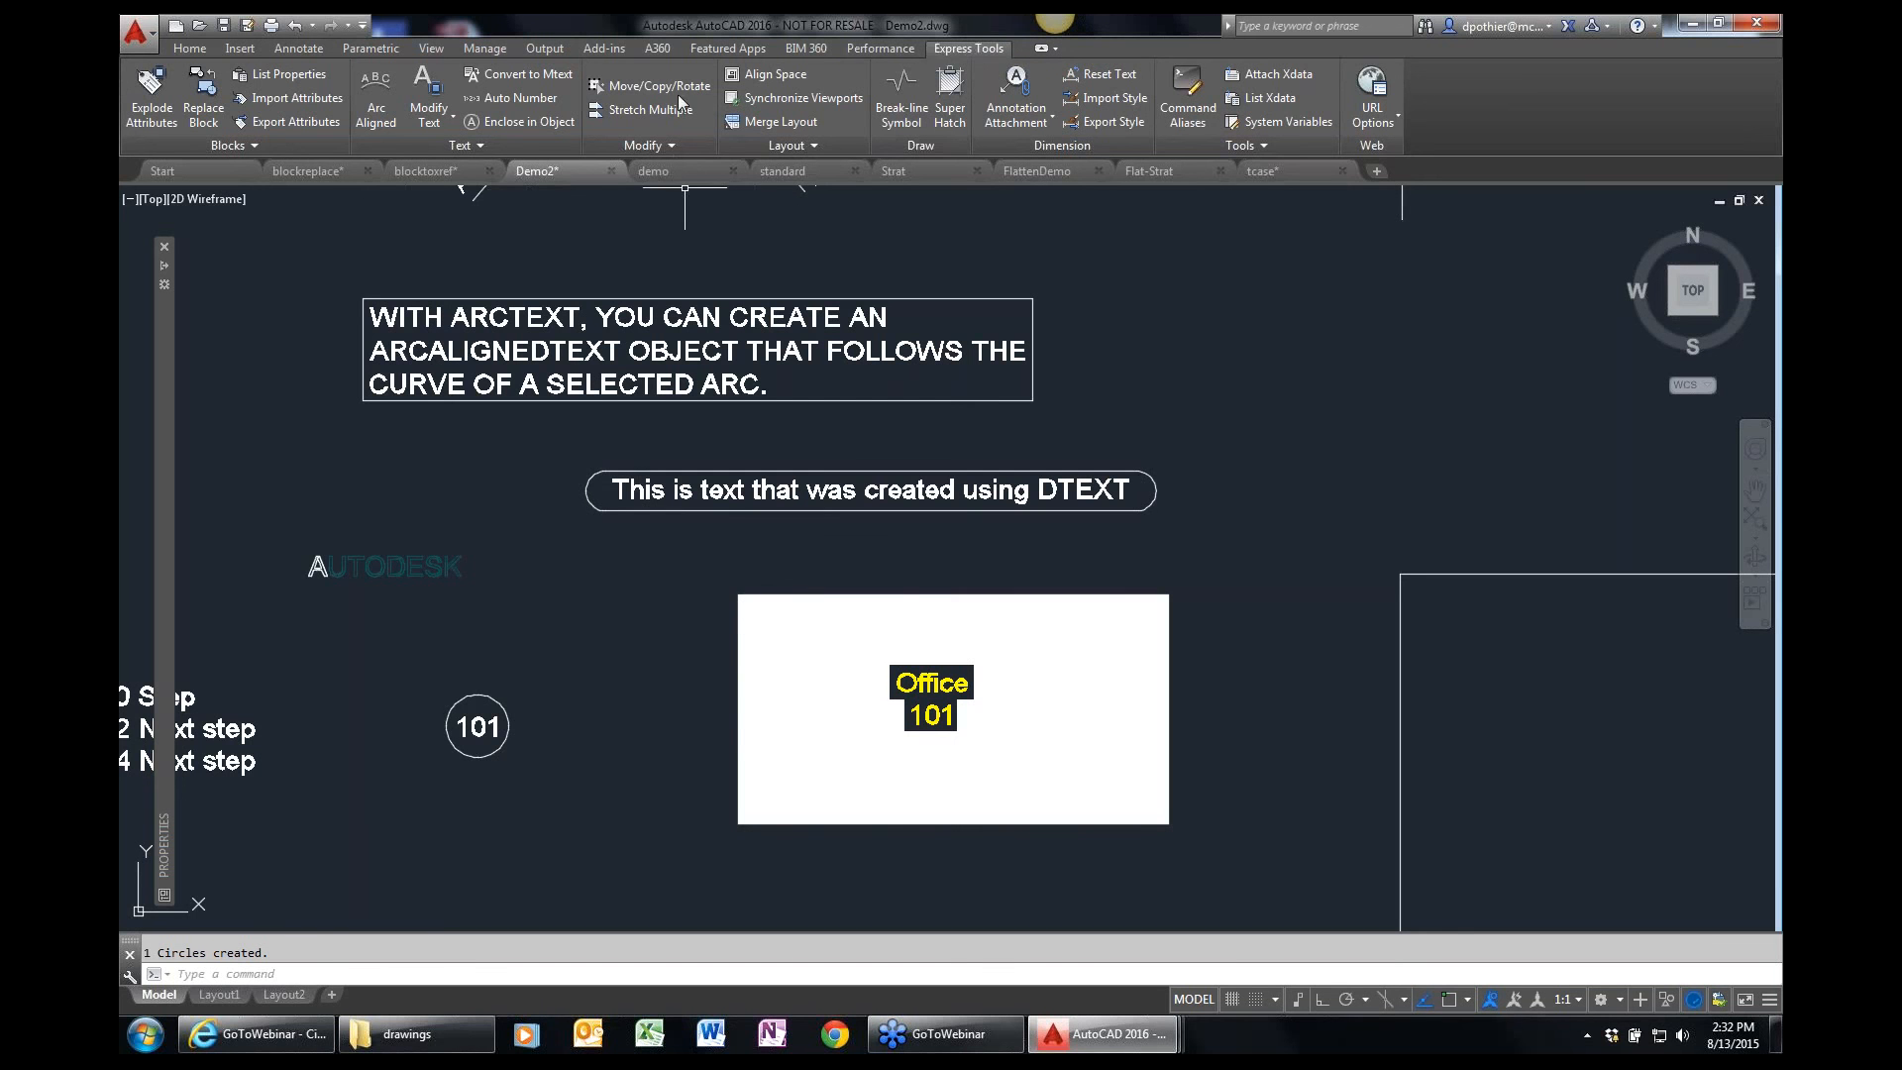
{"action": "left_click", "coordinate": [670, 172]}
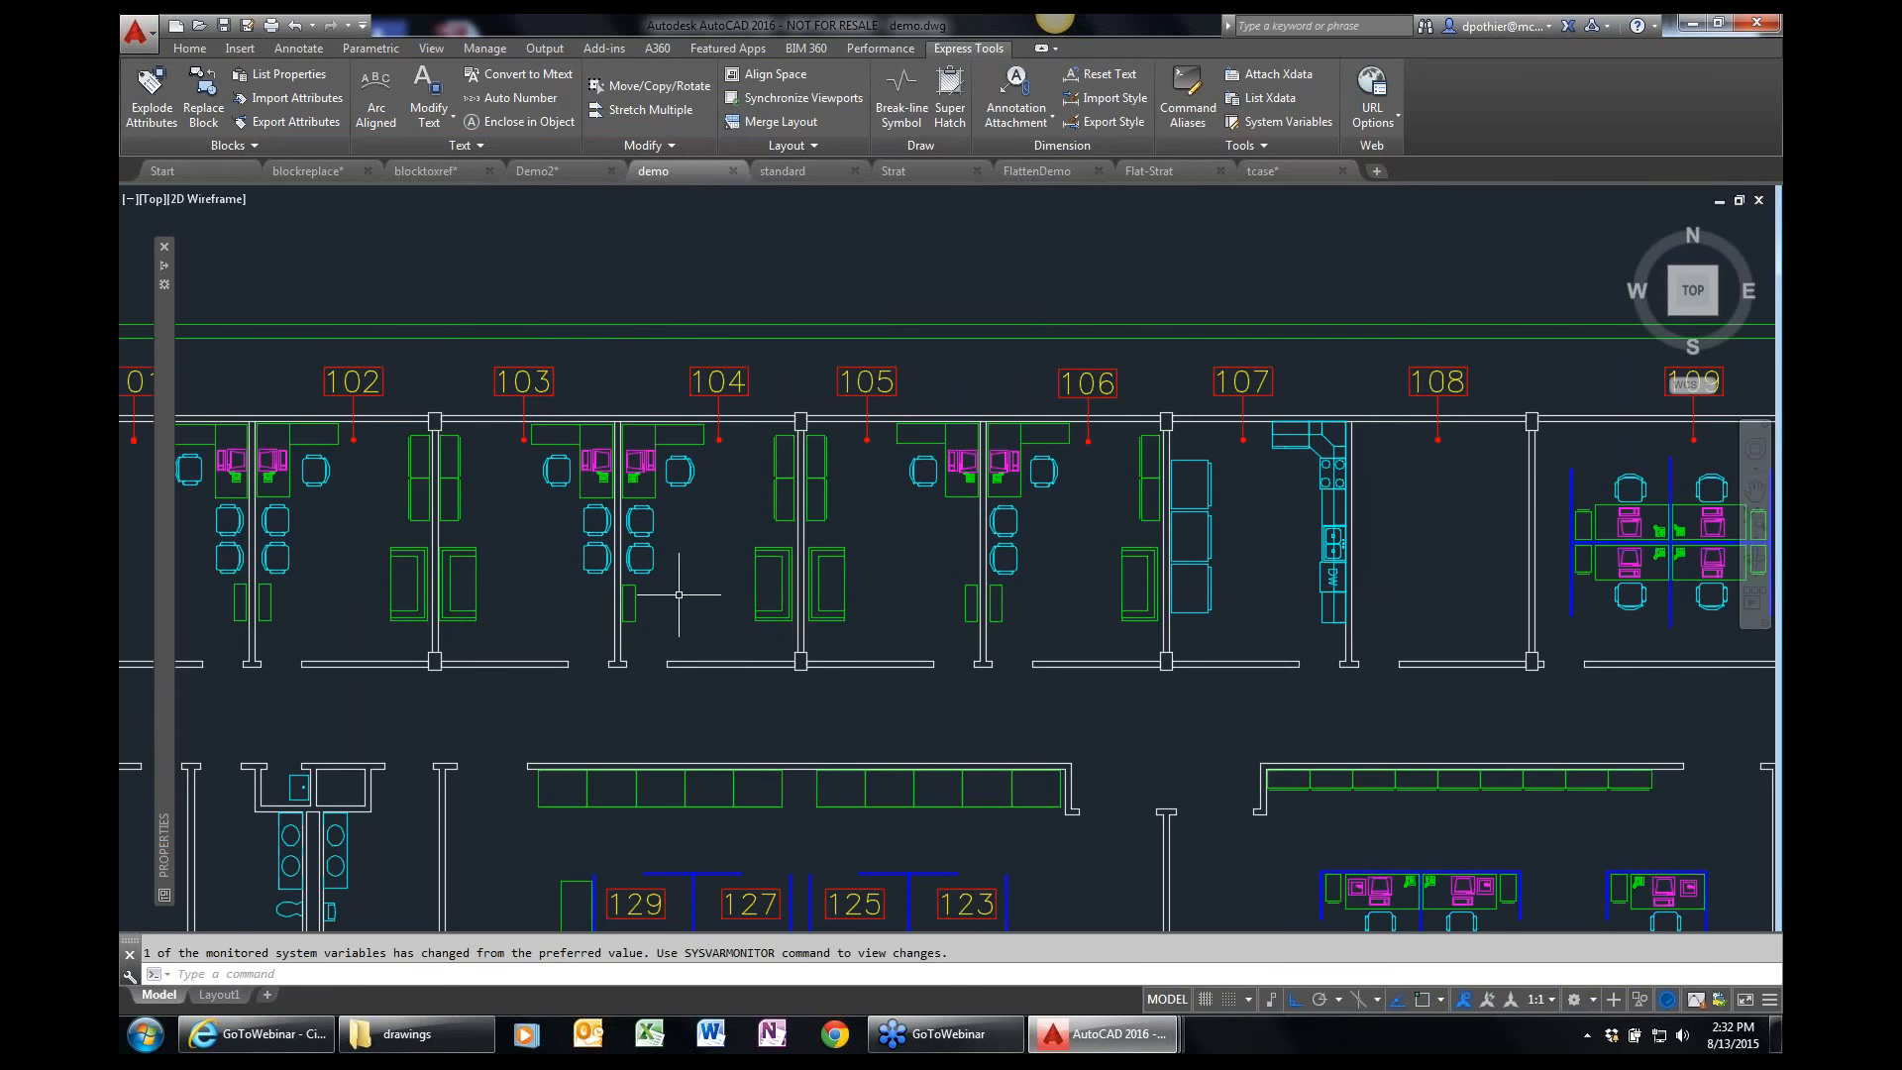
{"action": "type", "text": "z"}
{"action": "key", "text": "Return"}
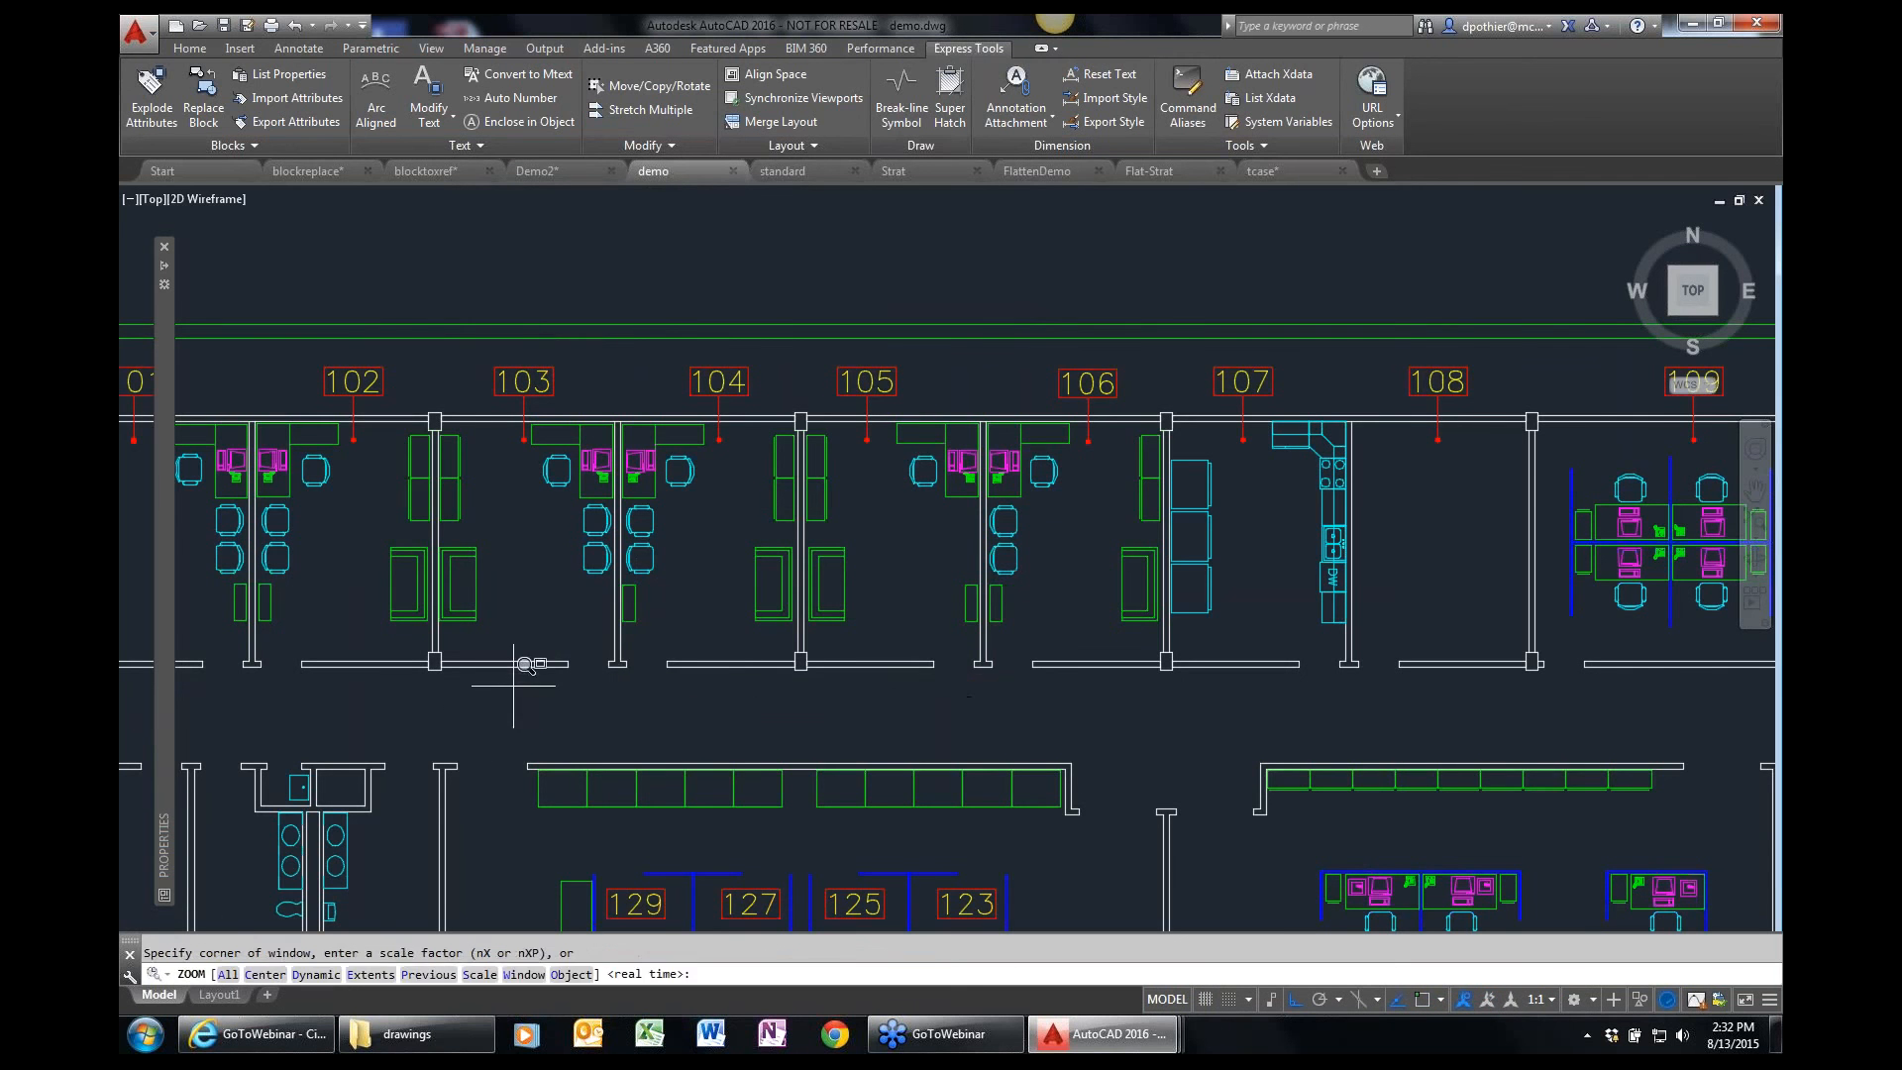
{"action": "left_click", "coordinate": [513, 683]}
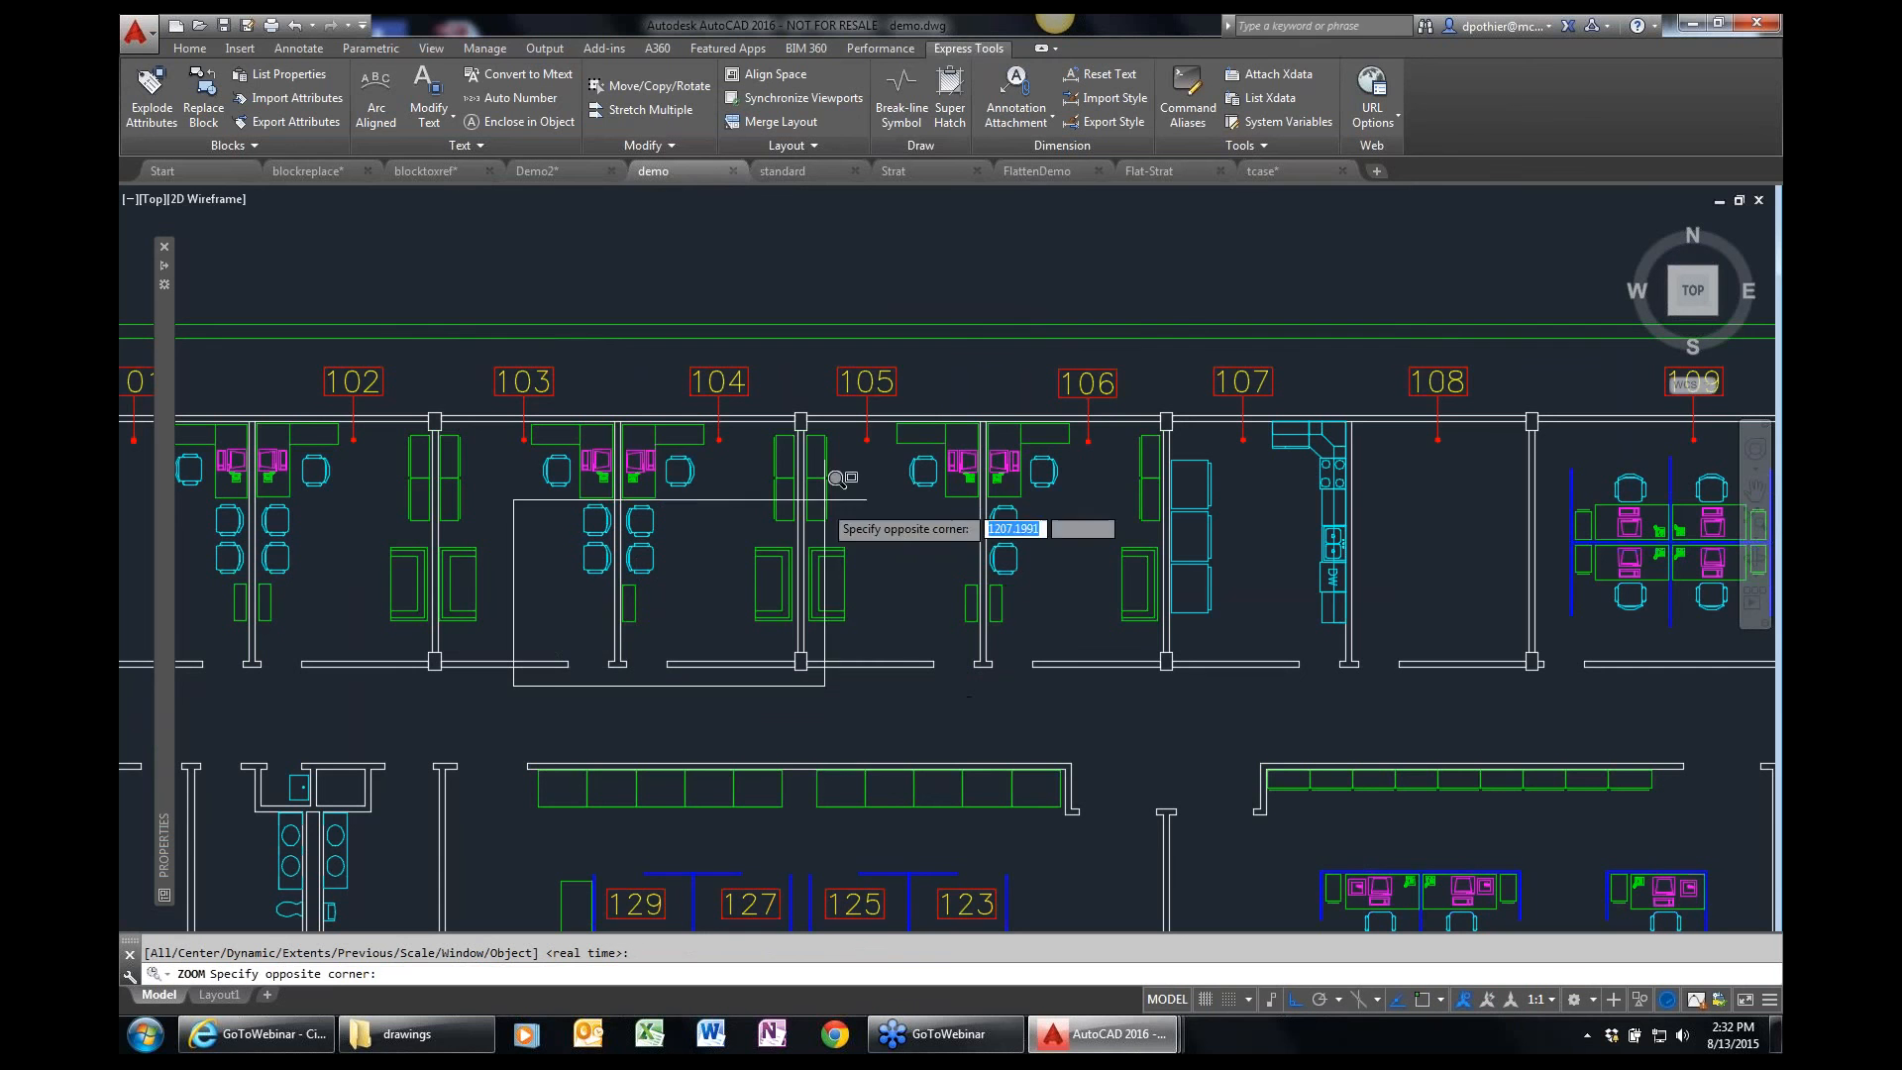
{"action": "left_click", "coordinate": [864, 379]}
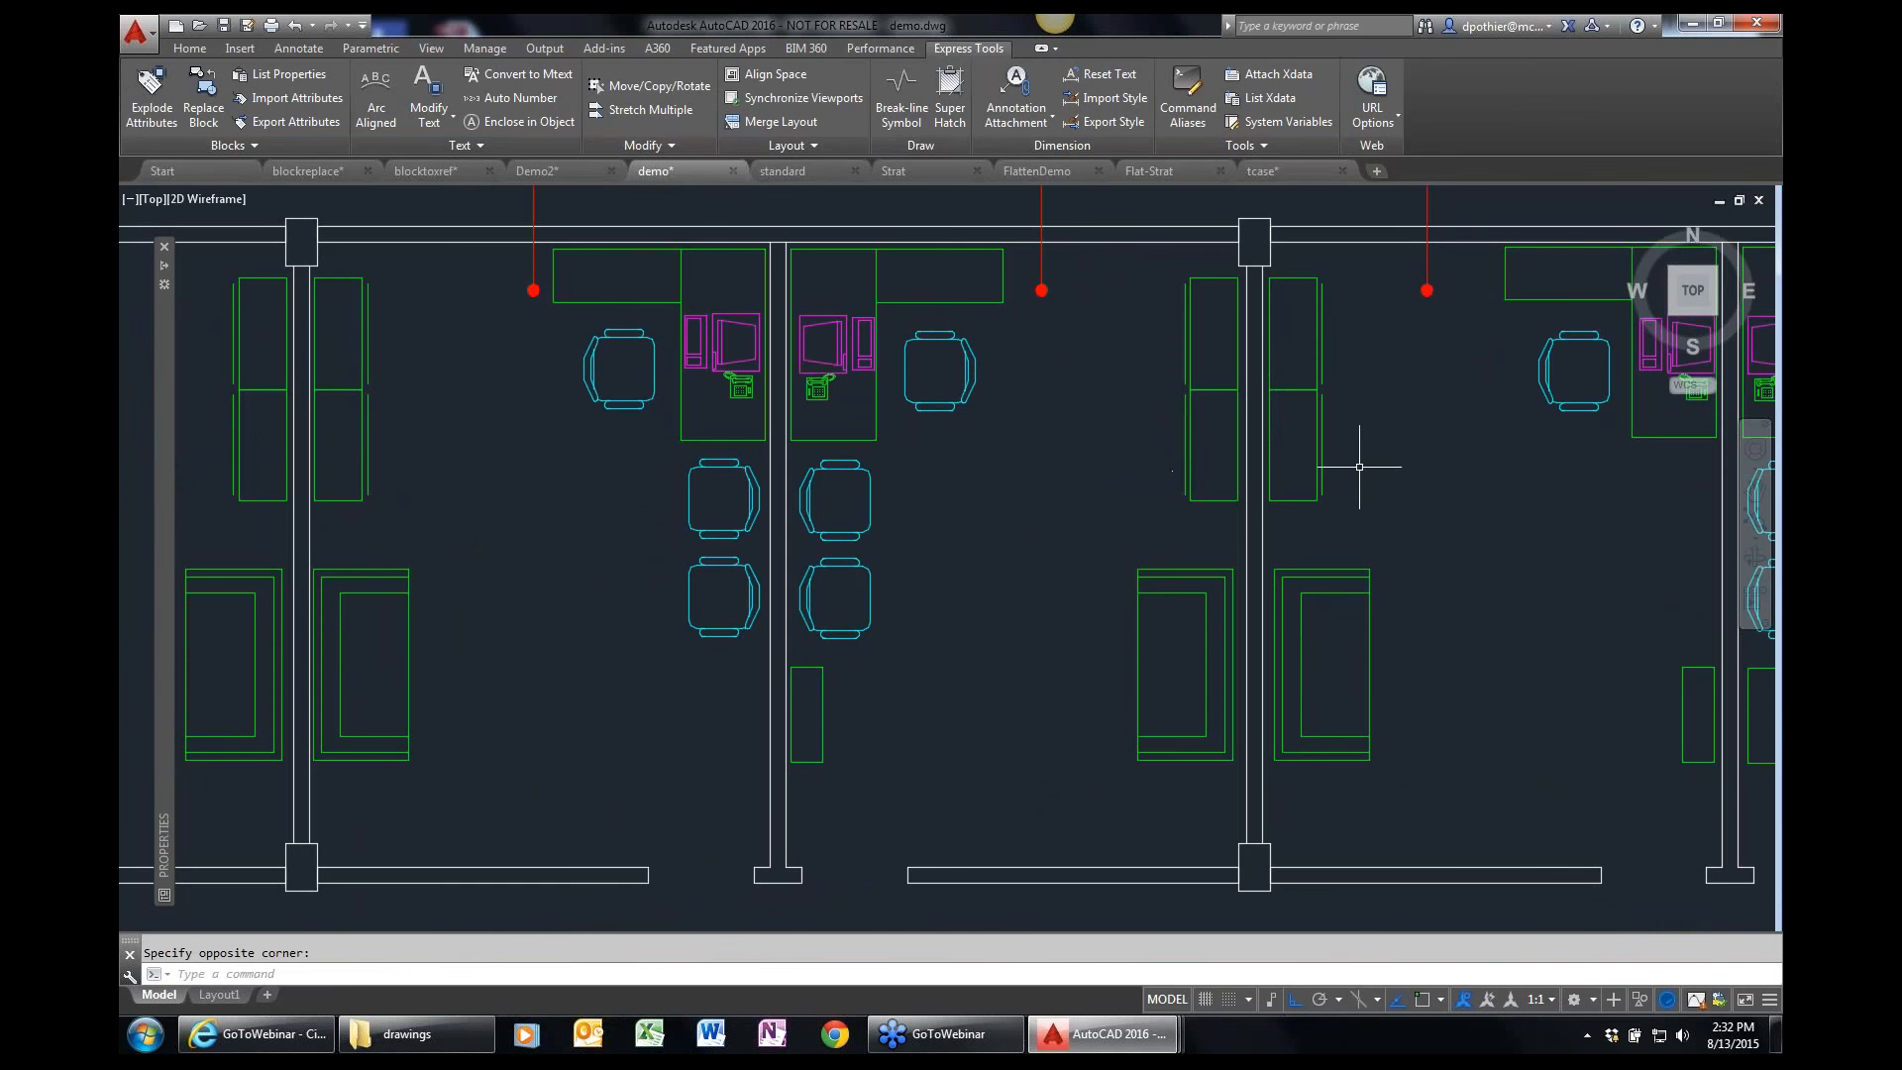
{"action": "type", "text": "p"}
{"action": "key", "text": "Return"}
{"action": "left_click_drag", "start_coordinate": [1384, 476], "coordinate": [853, 475]}
{"action": "key", "text": "Escape"}
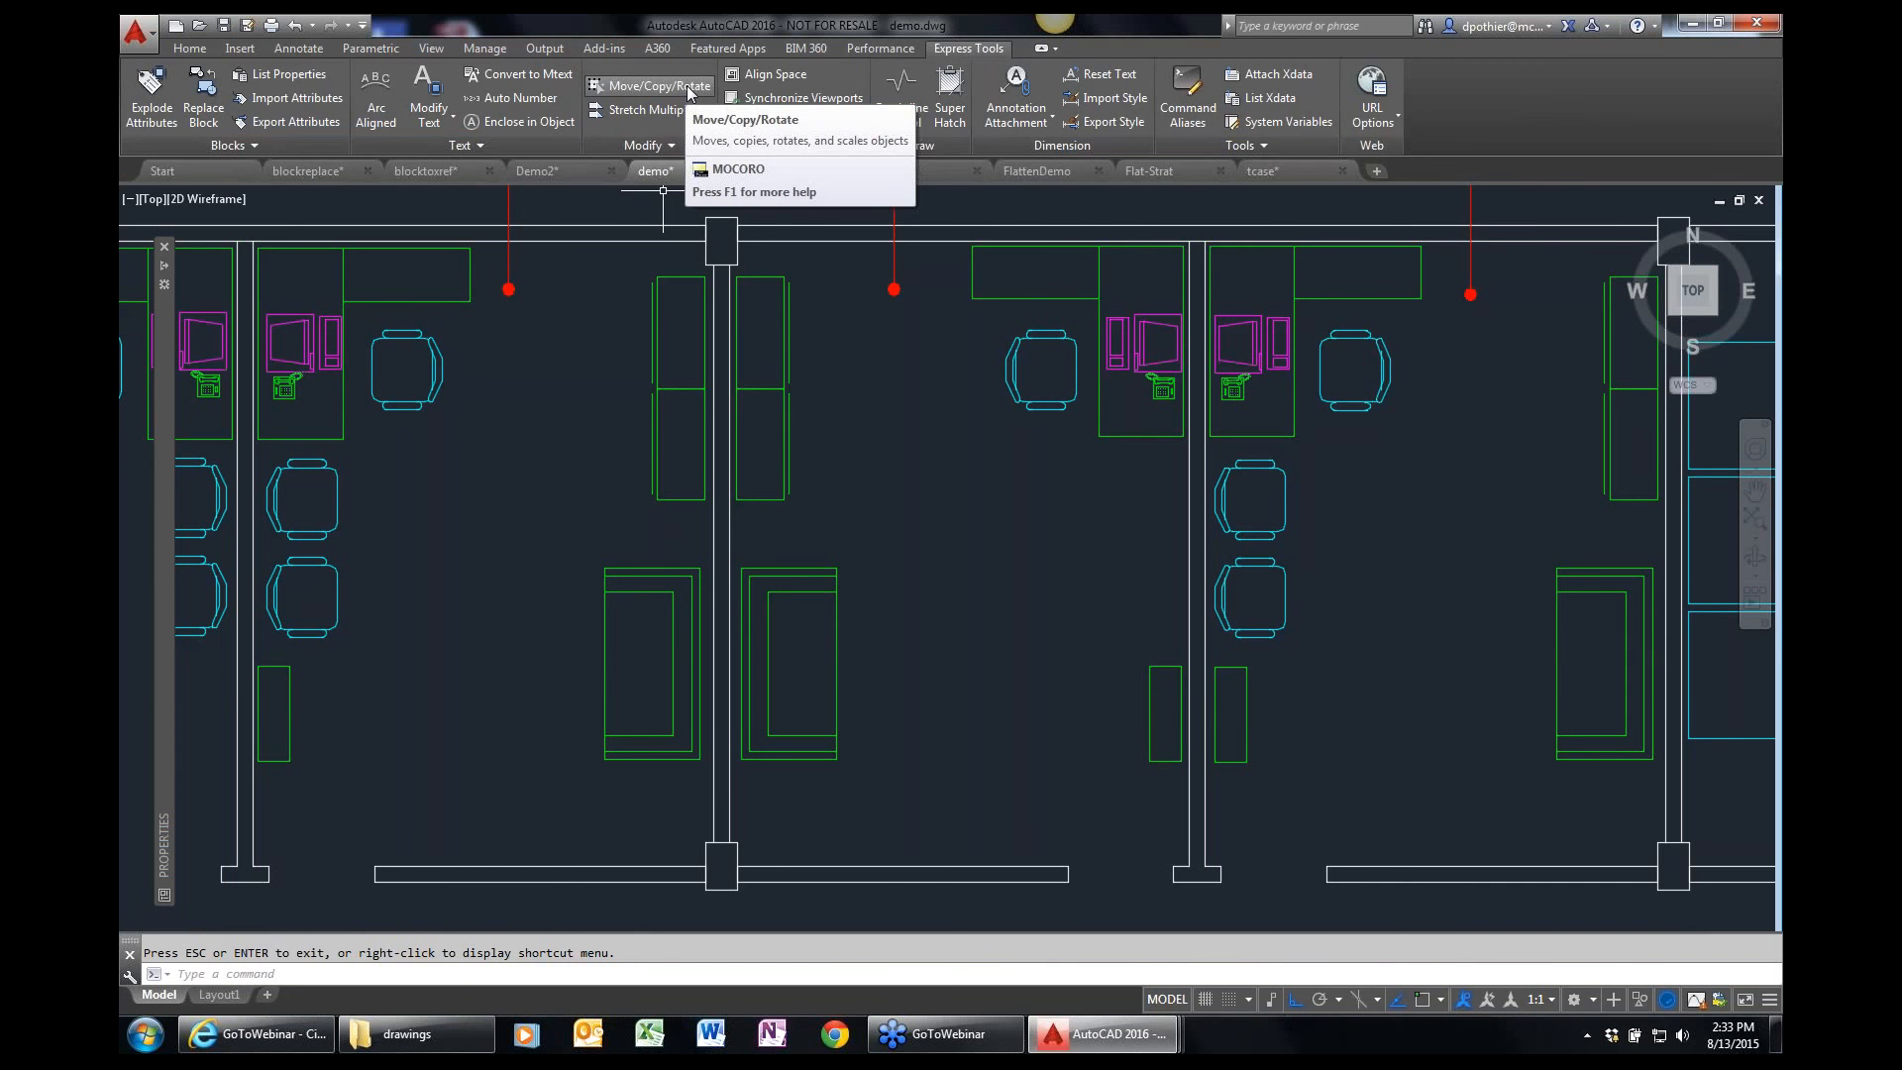
Copy the desk chair with Move/Copy/Rotate, from a base point at its backrest to the partition wall just below the desk.
{"action": "left_click", "coordinate": [689, 91]}
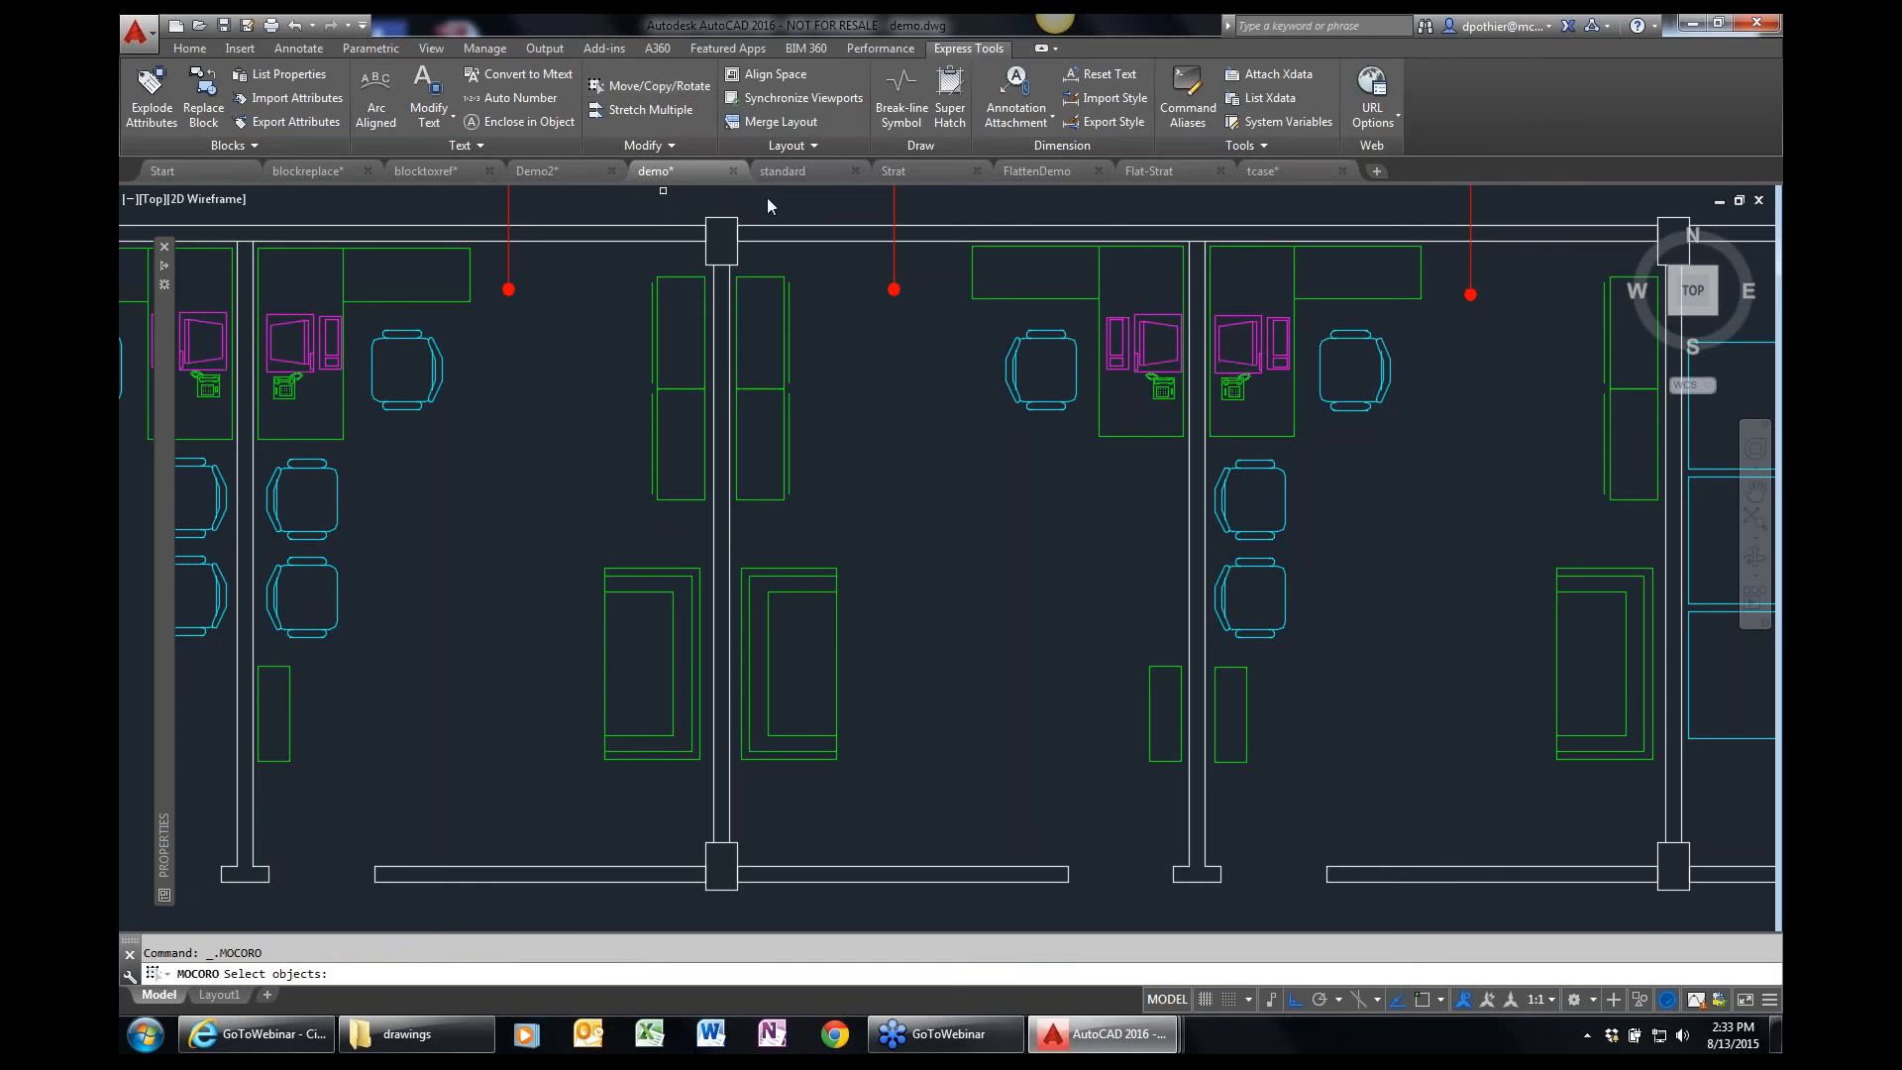
{"action": "left_click", "coordinate": [1058, 402]}
{"action": "key", "text": "Return"}
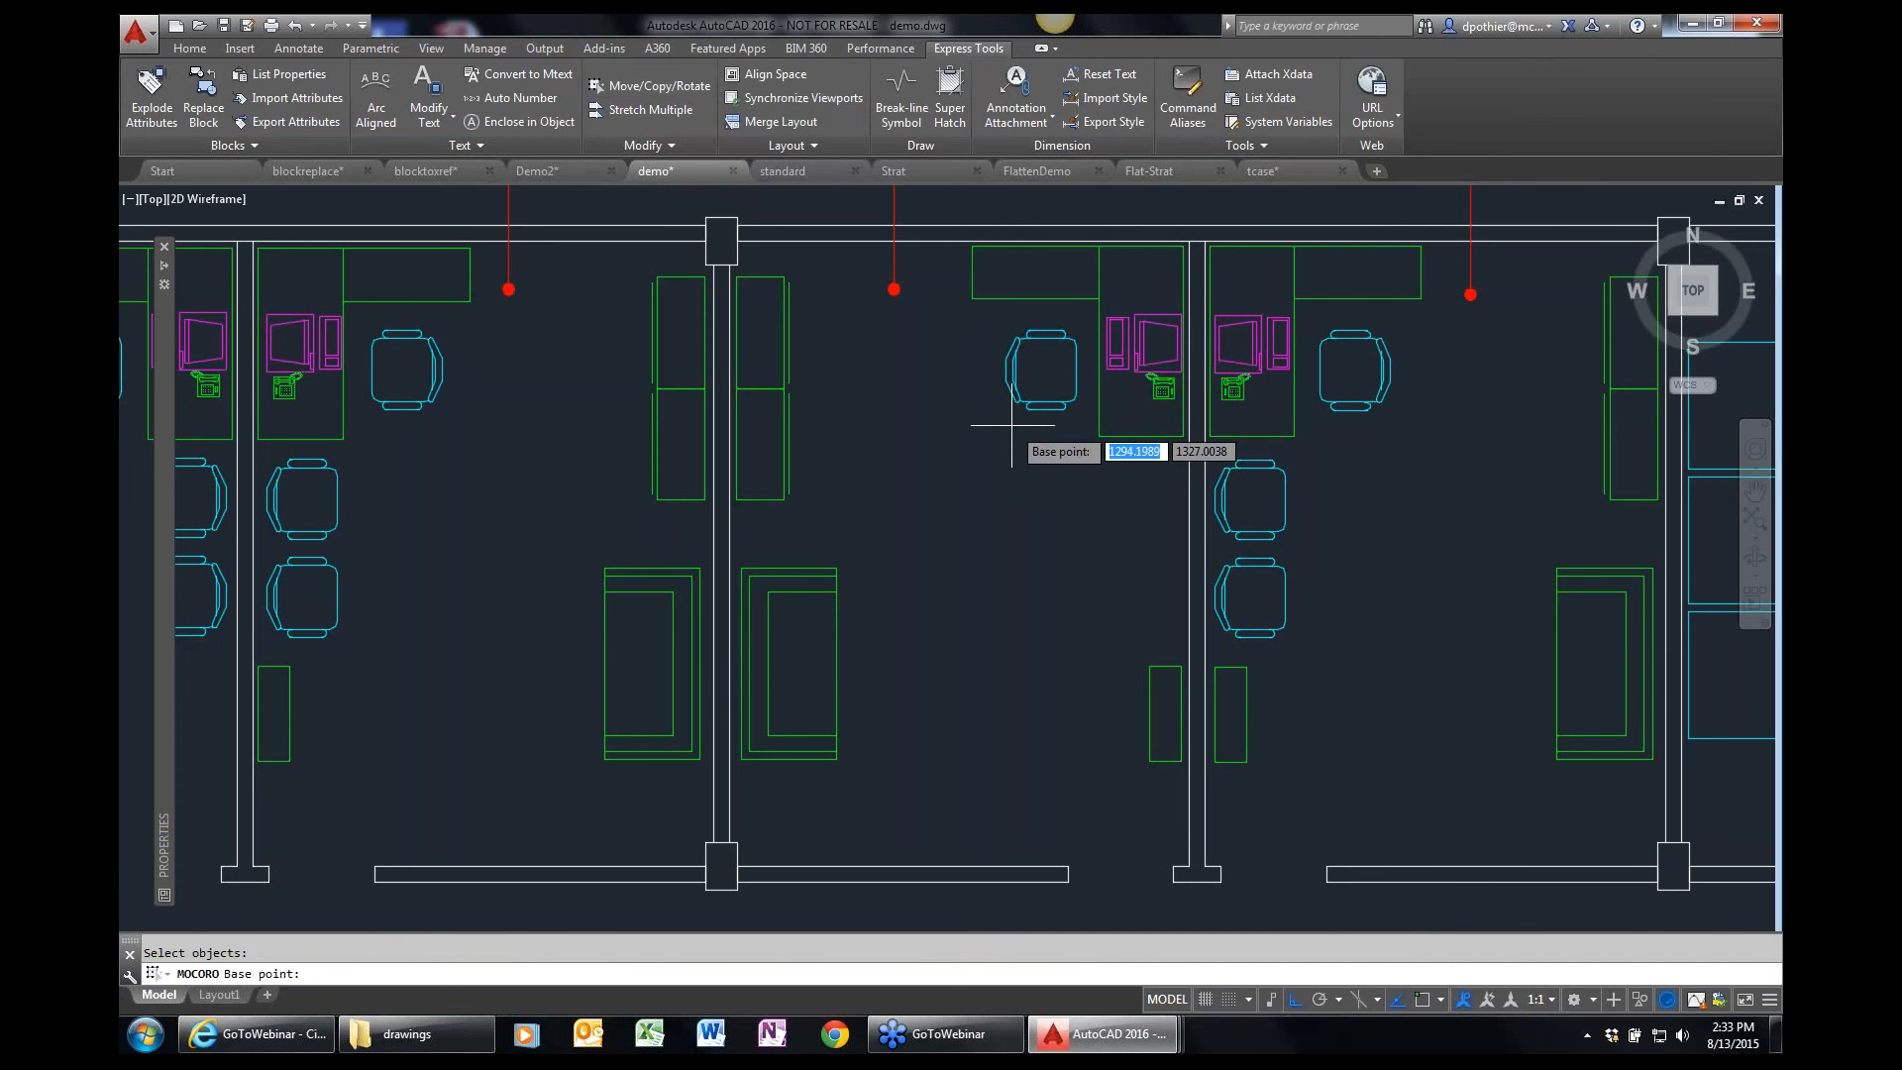
{"action": "key", "text": "F3"}
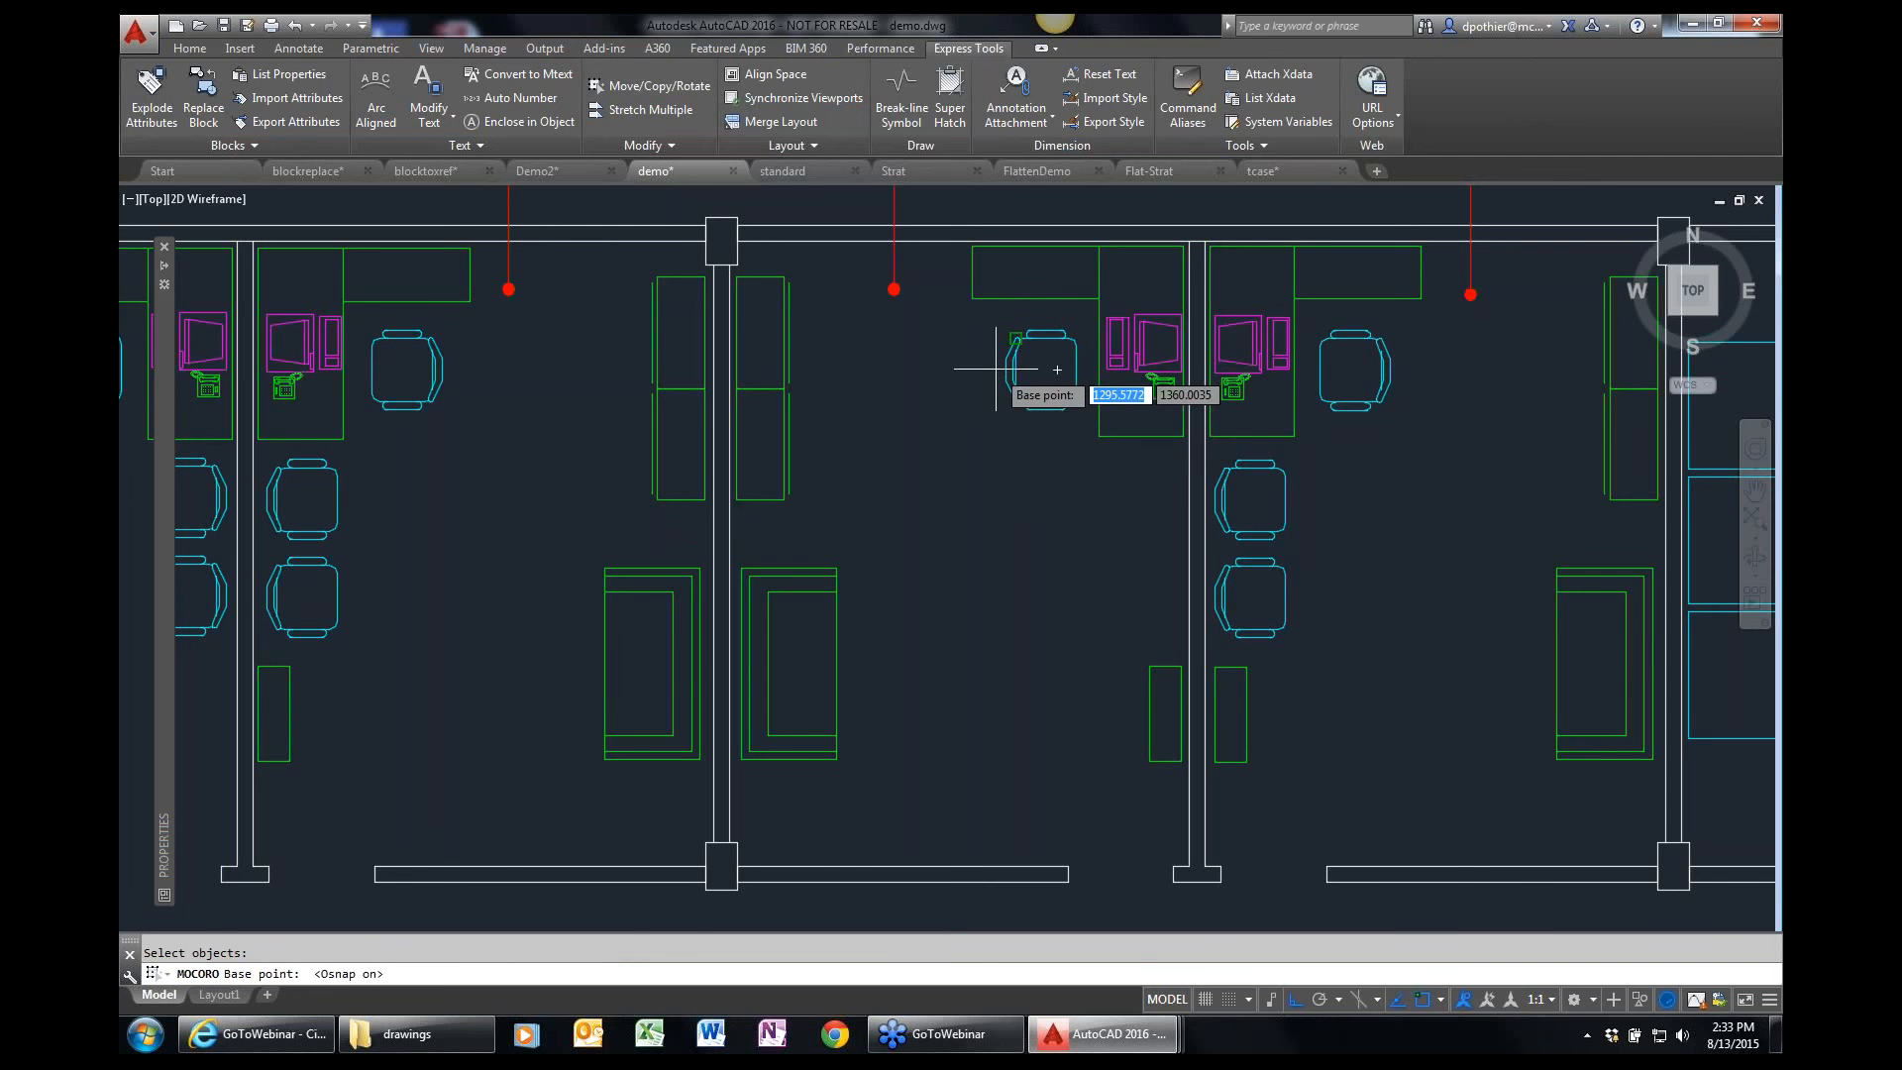
{"action": "key", "text": "F3"}
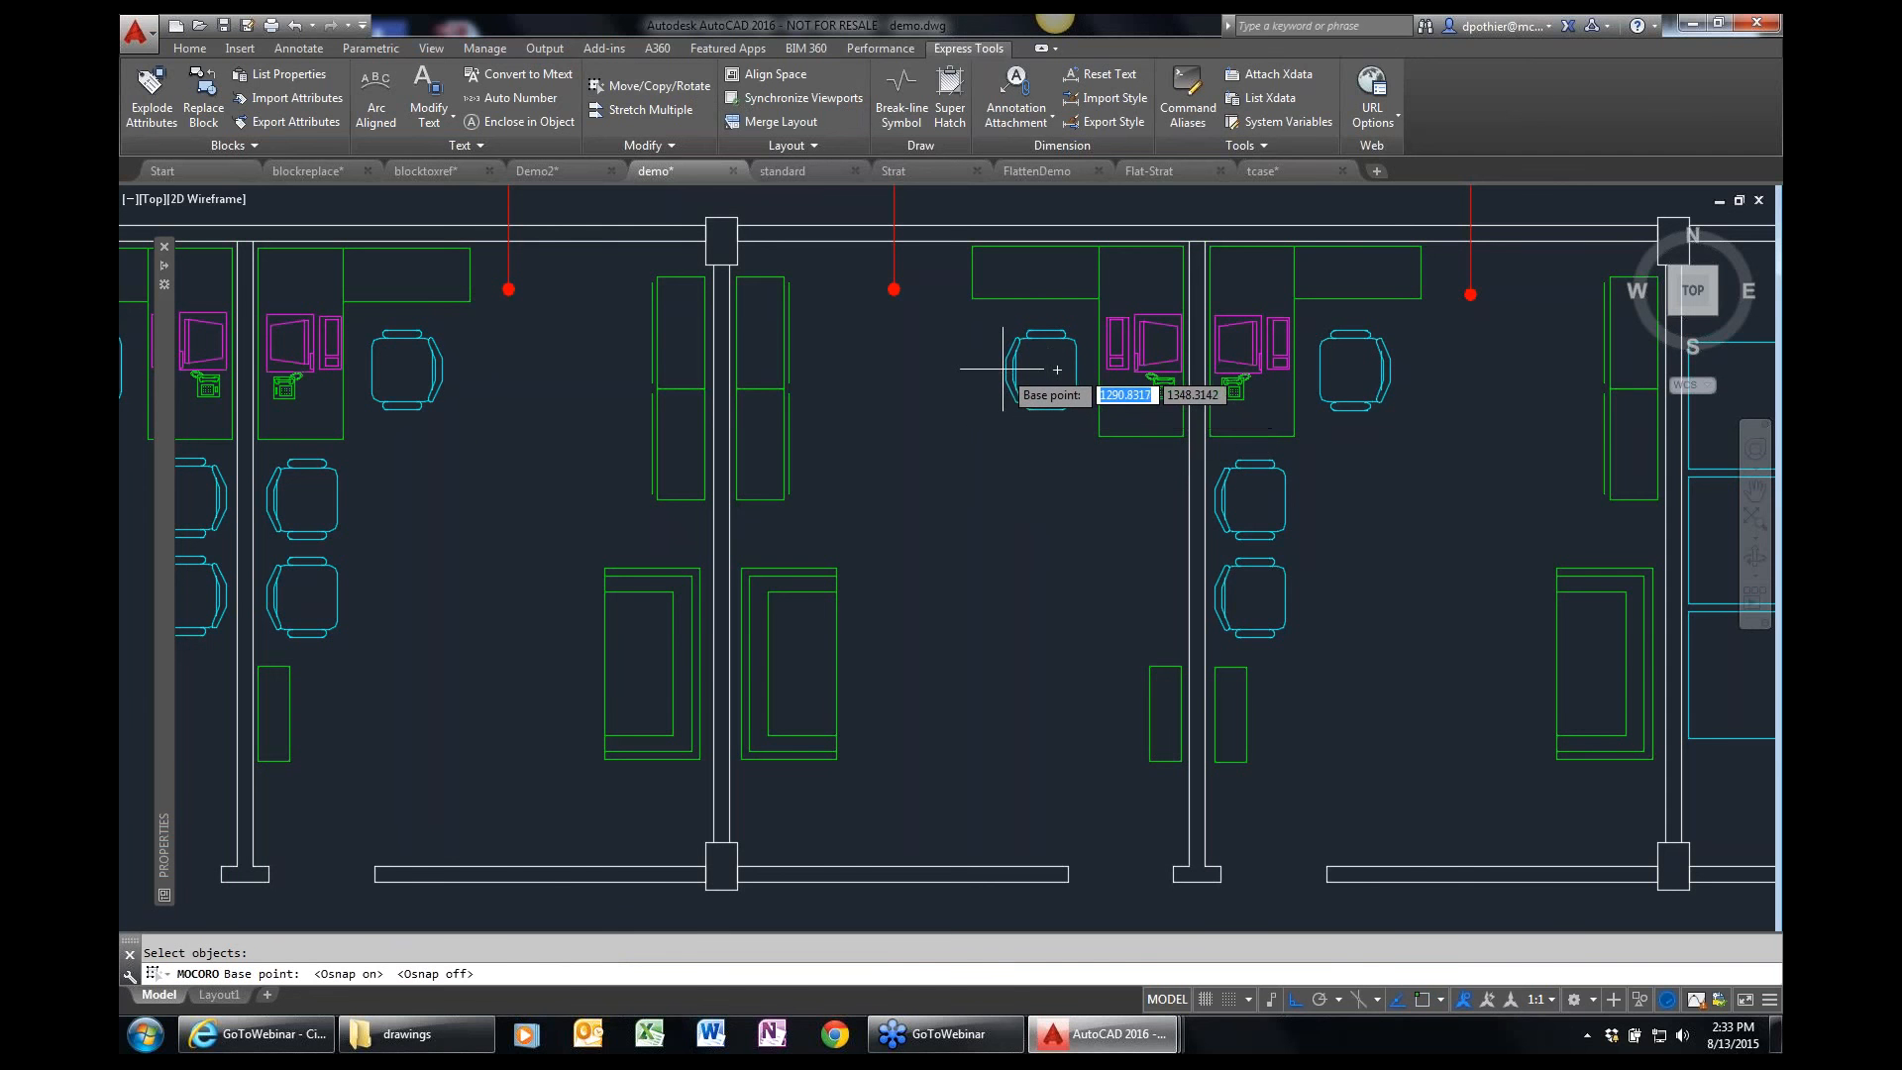
{"action": "left_click", "coordinate": [1002, 369]}
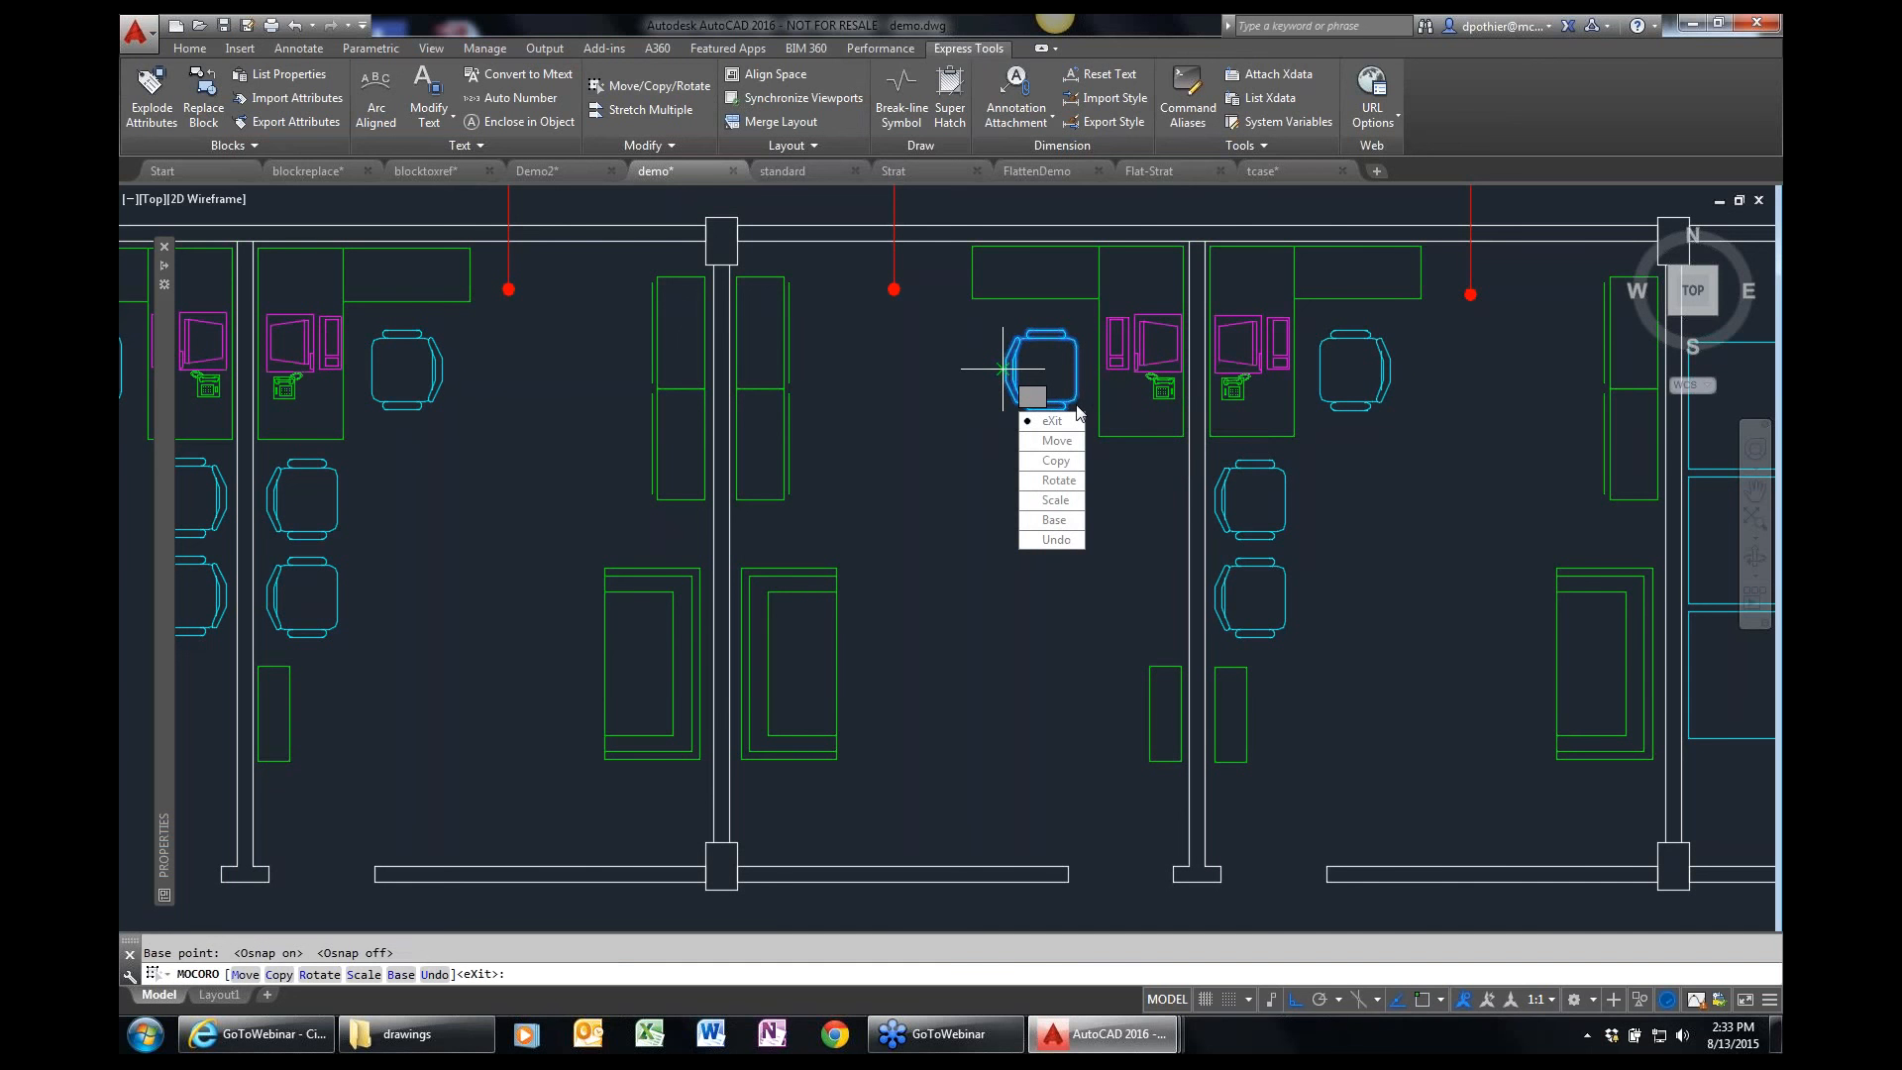
{"action": "left_click", "coordinate": [1057, 460]}
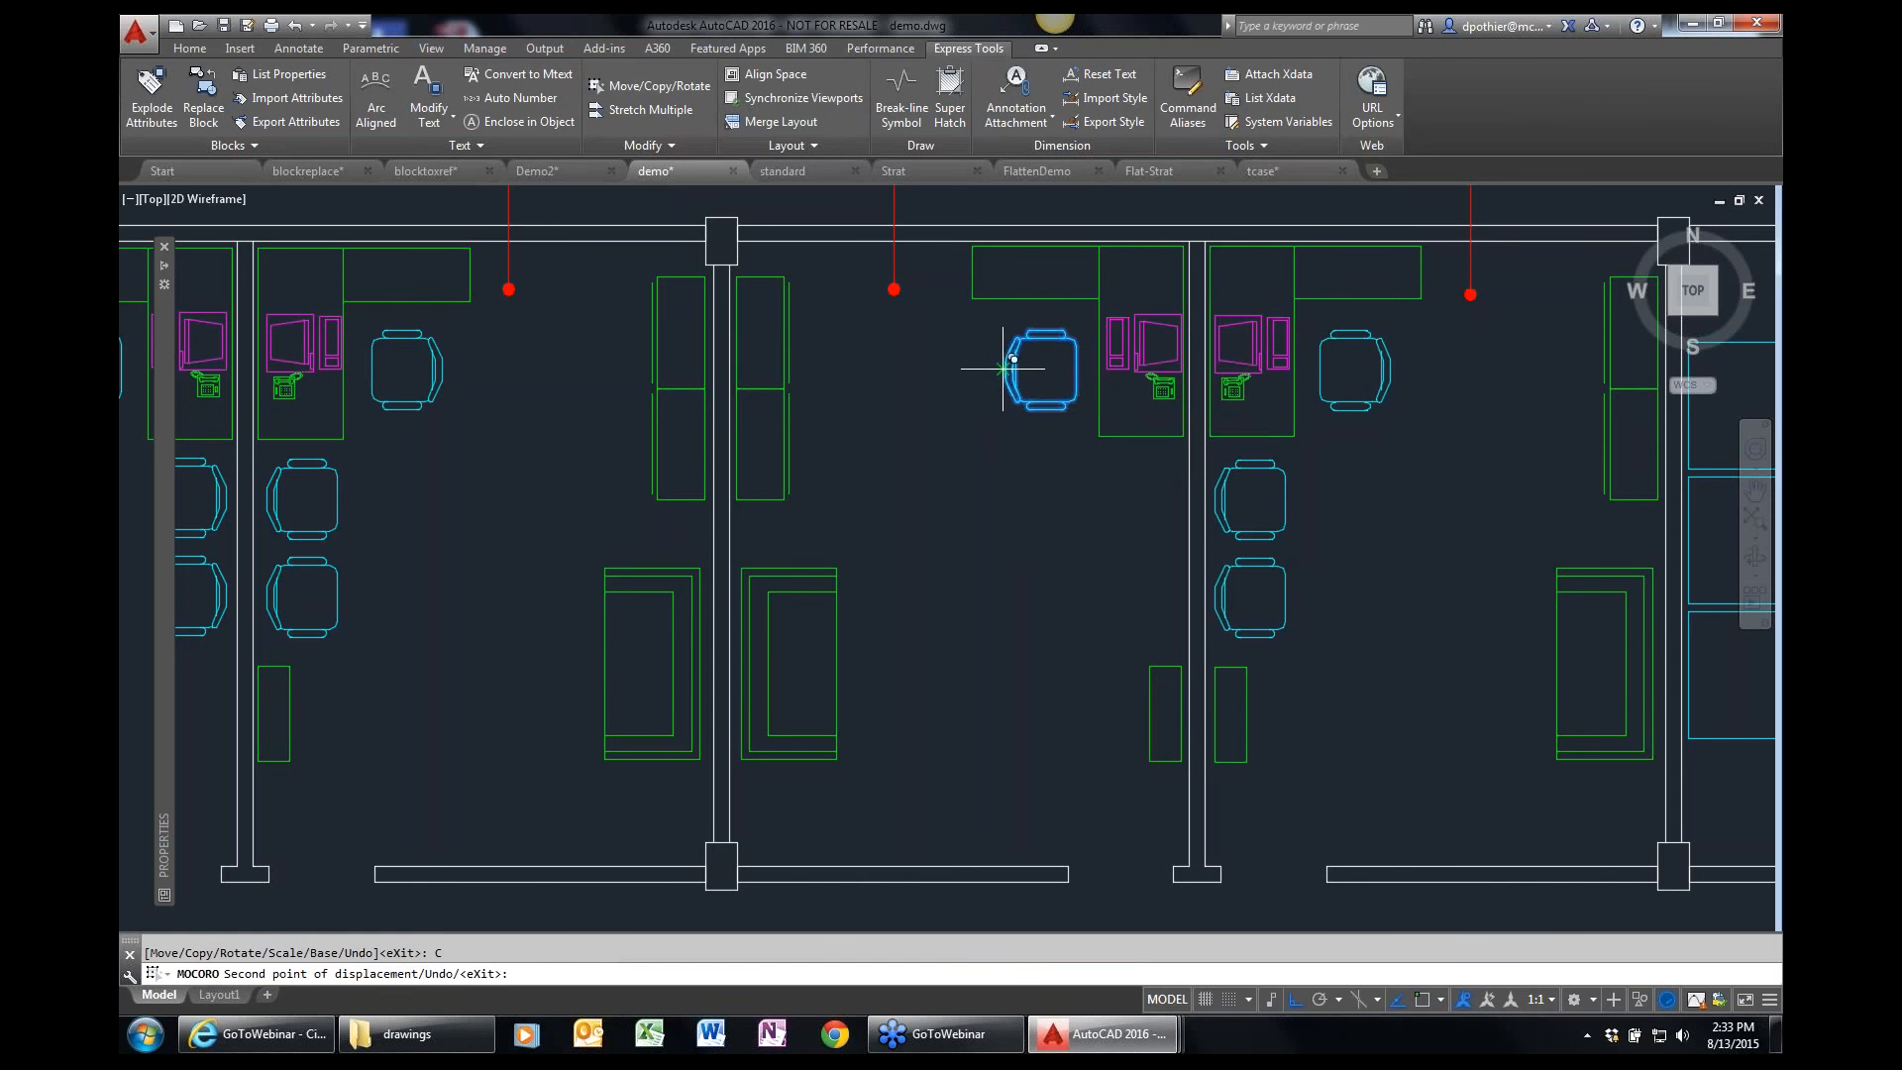
{"action": "key", "text": "F8"}
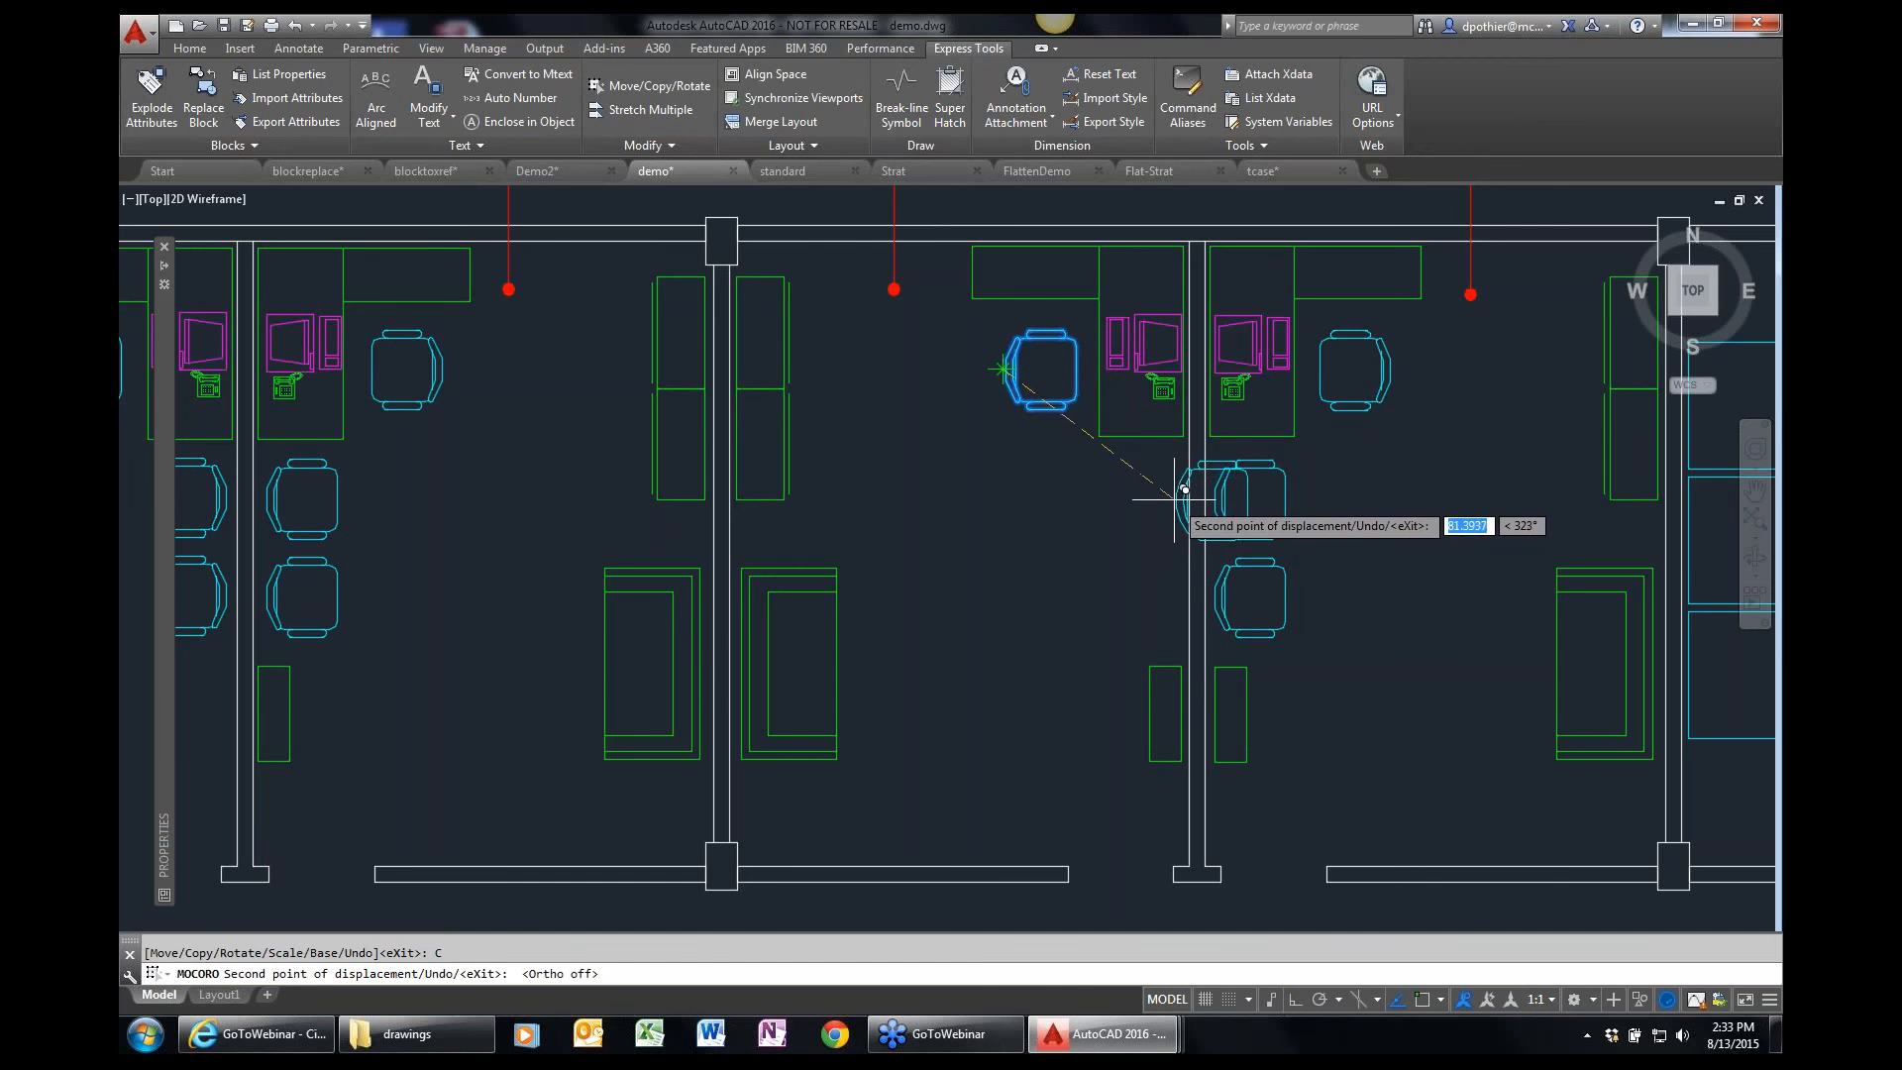
{"action": "left_click", "coordinate": [1182, 492]}
Rotate the copied chair 180° about its base point so its back is against the partition wall.
{"action": "key", "text": "Down"}
{"action": "key", "text": "Down"}
{"action": "key", "text": "Down"}
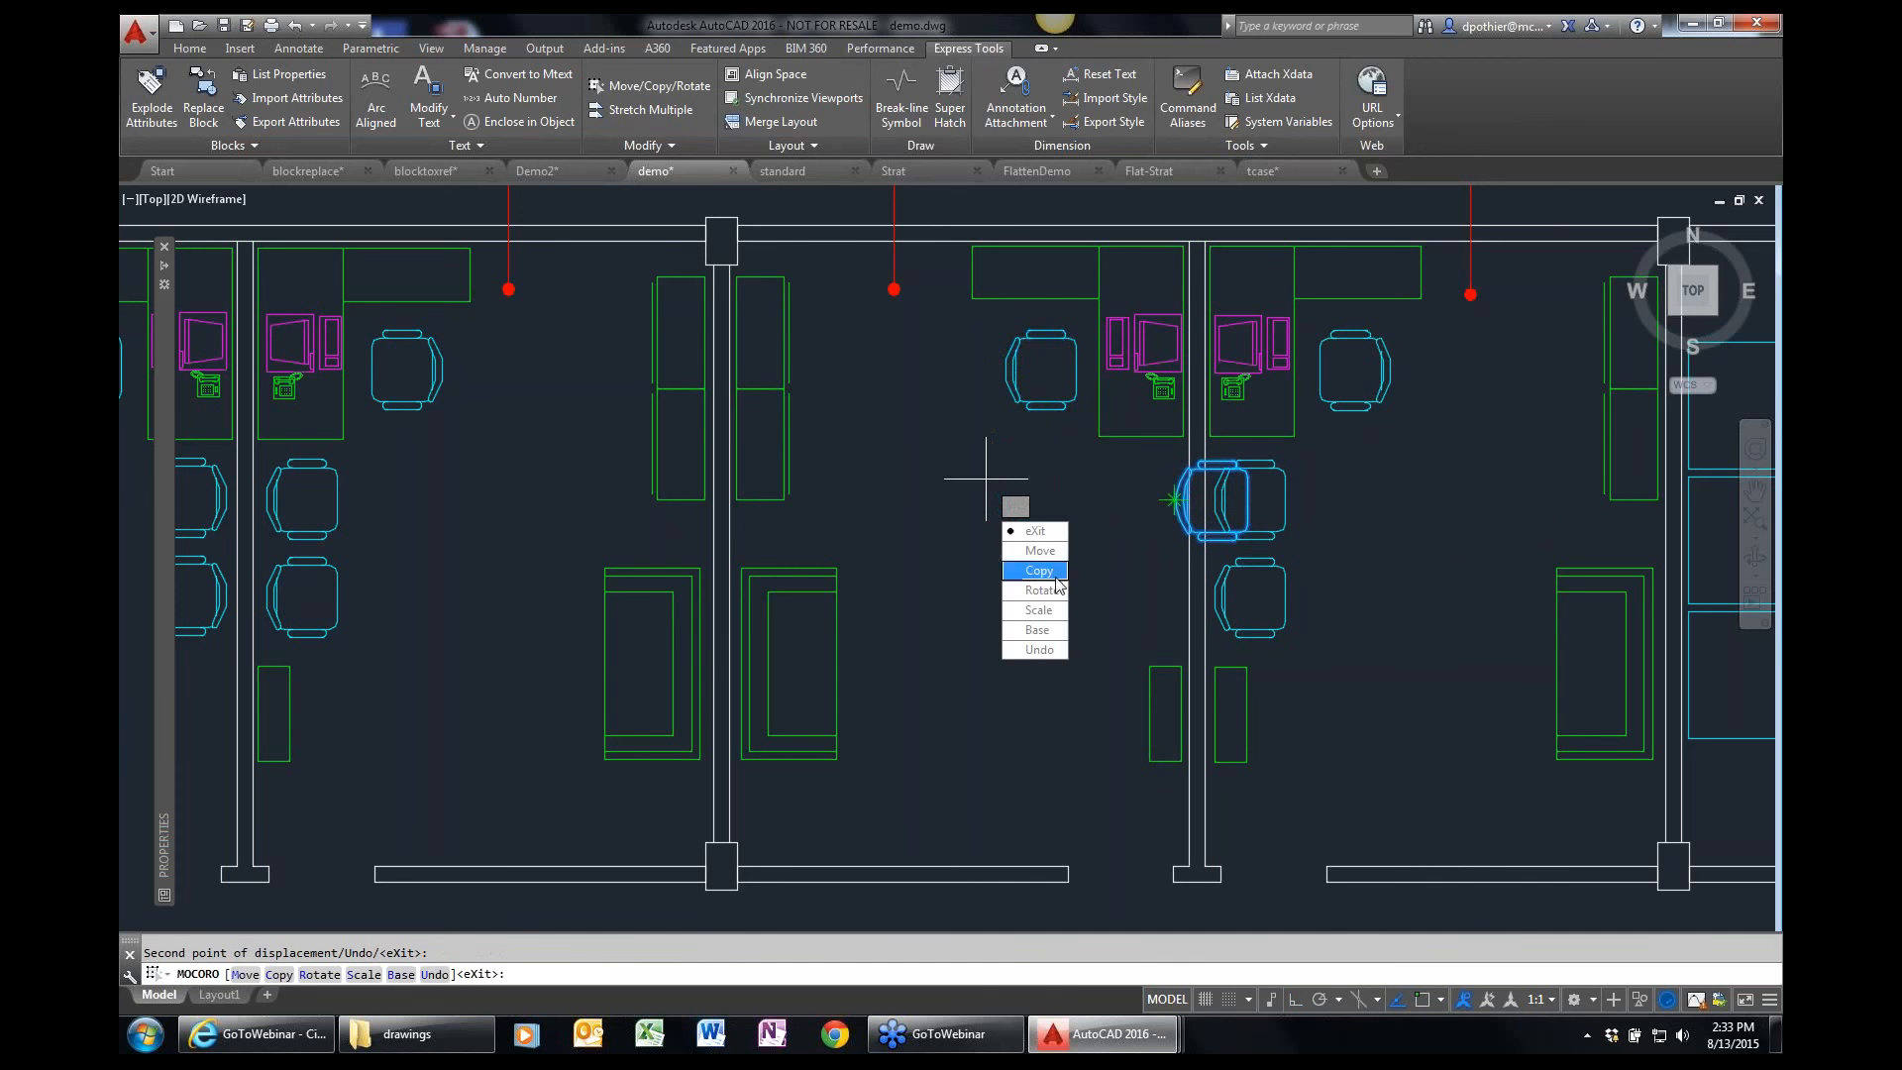
{"action": "key", "text": "Return"}
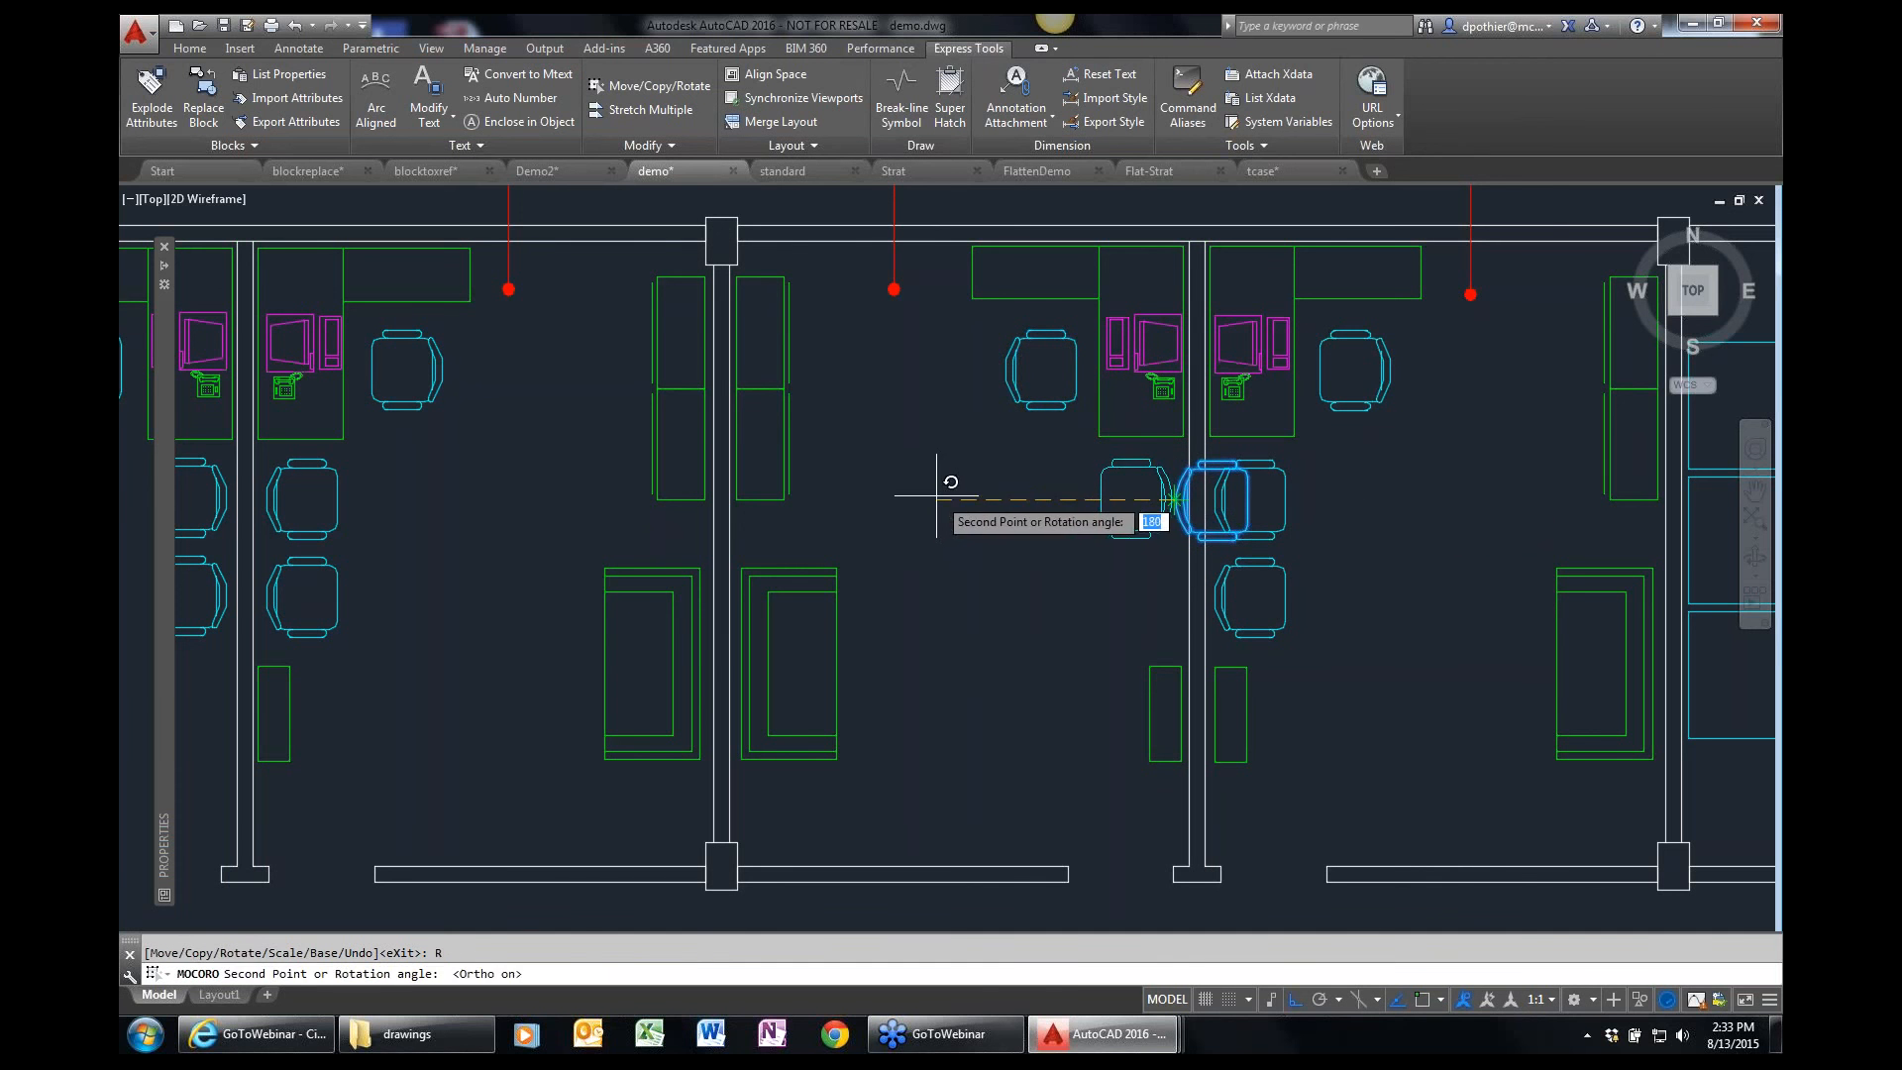
{"action": "key", "text": "F8"}
{"action": "left_click", "coordinate": [895, 491]}
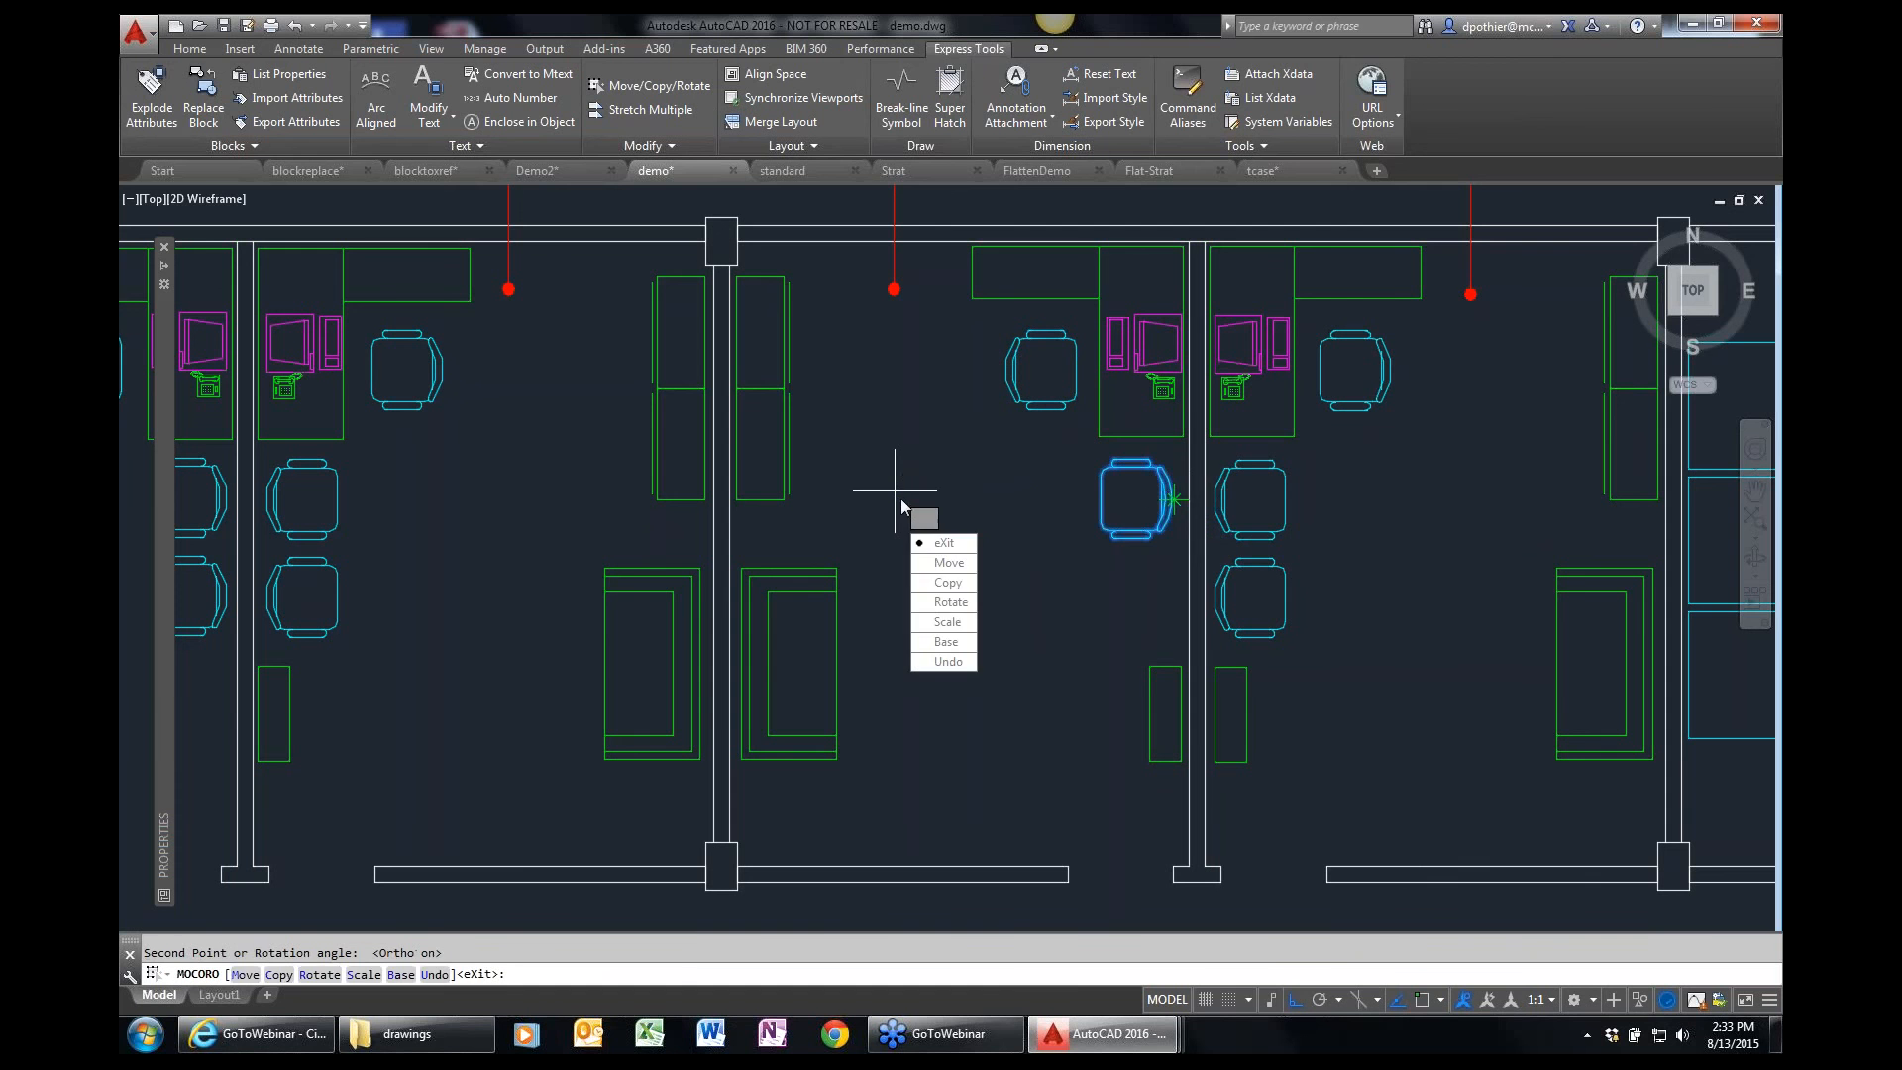
Copy the rotated chair about 37 units straight down along the wall and end the Move/Copy/Rotate command.
{"action": "left_click", "coordinate": [966, 584]}
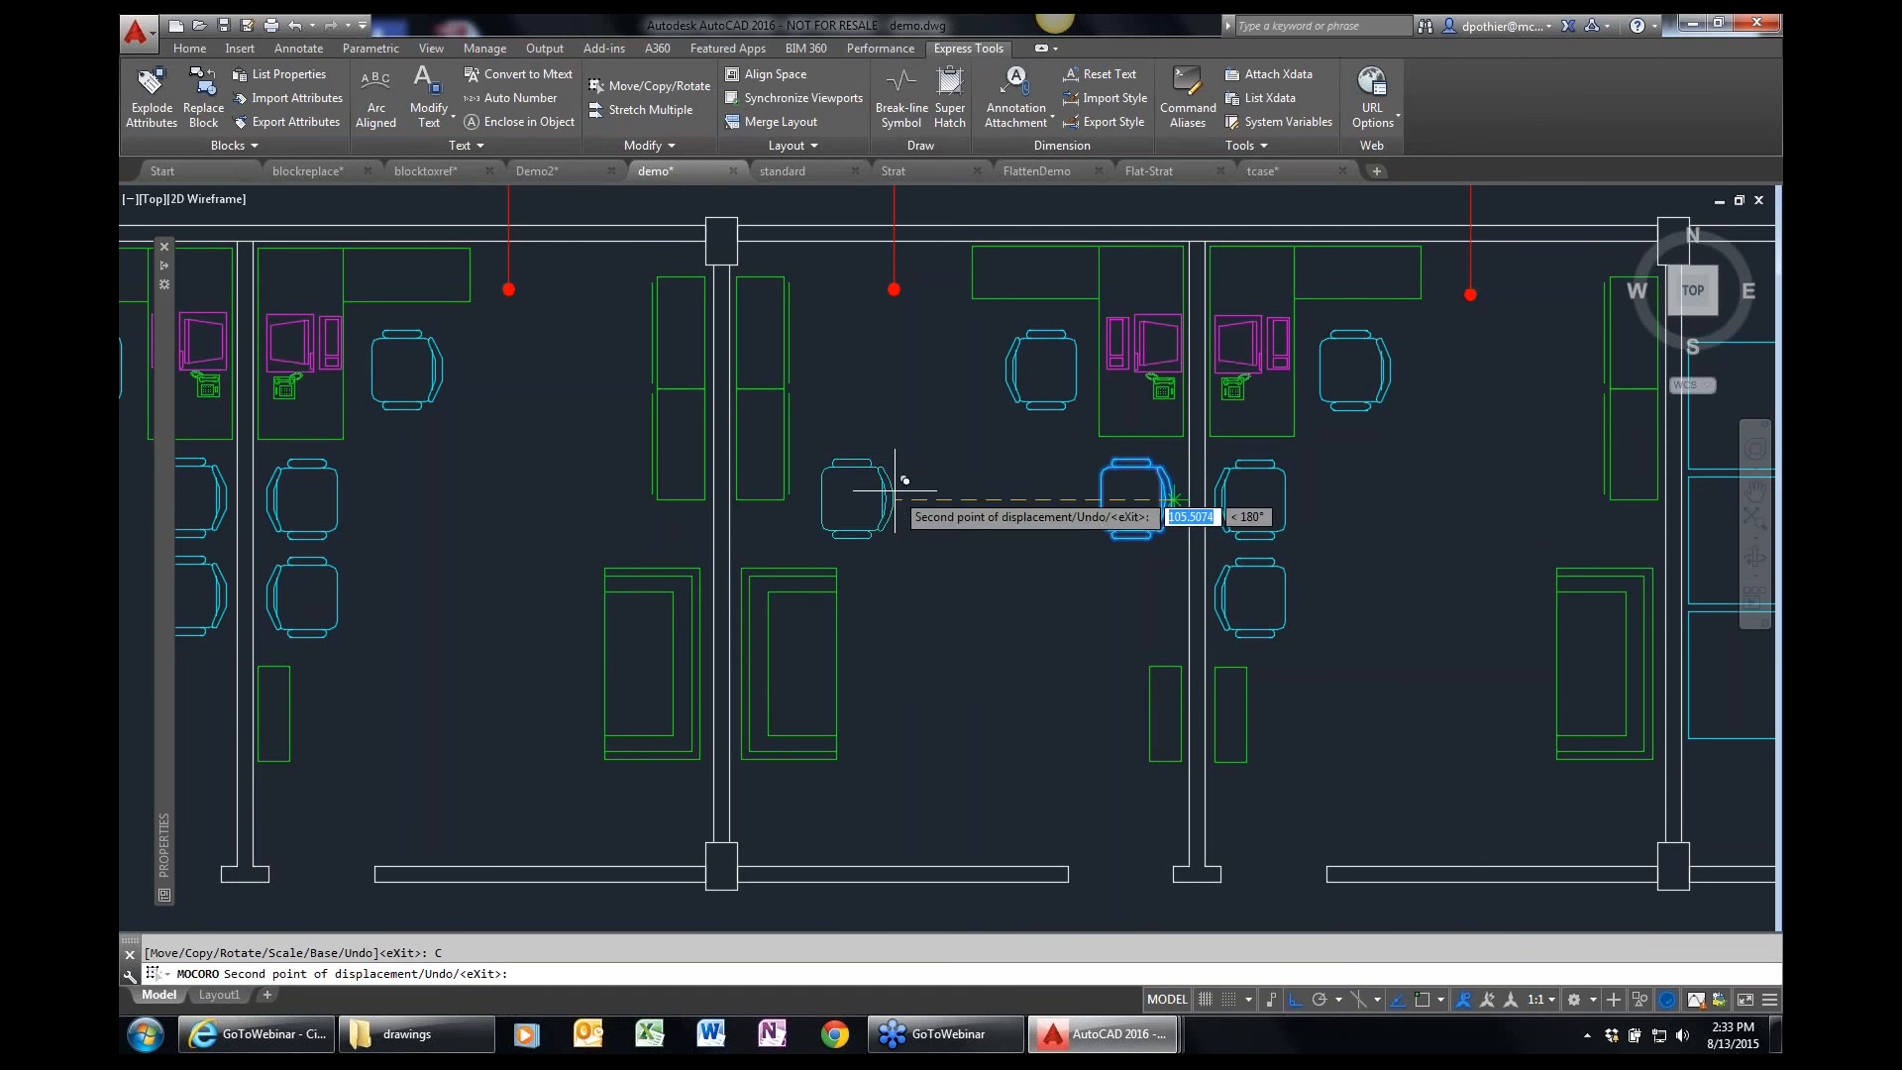
{"action": "left_click", "coordinate": [1189, 587]}
{"action": "key", "text": "Return"}
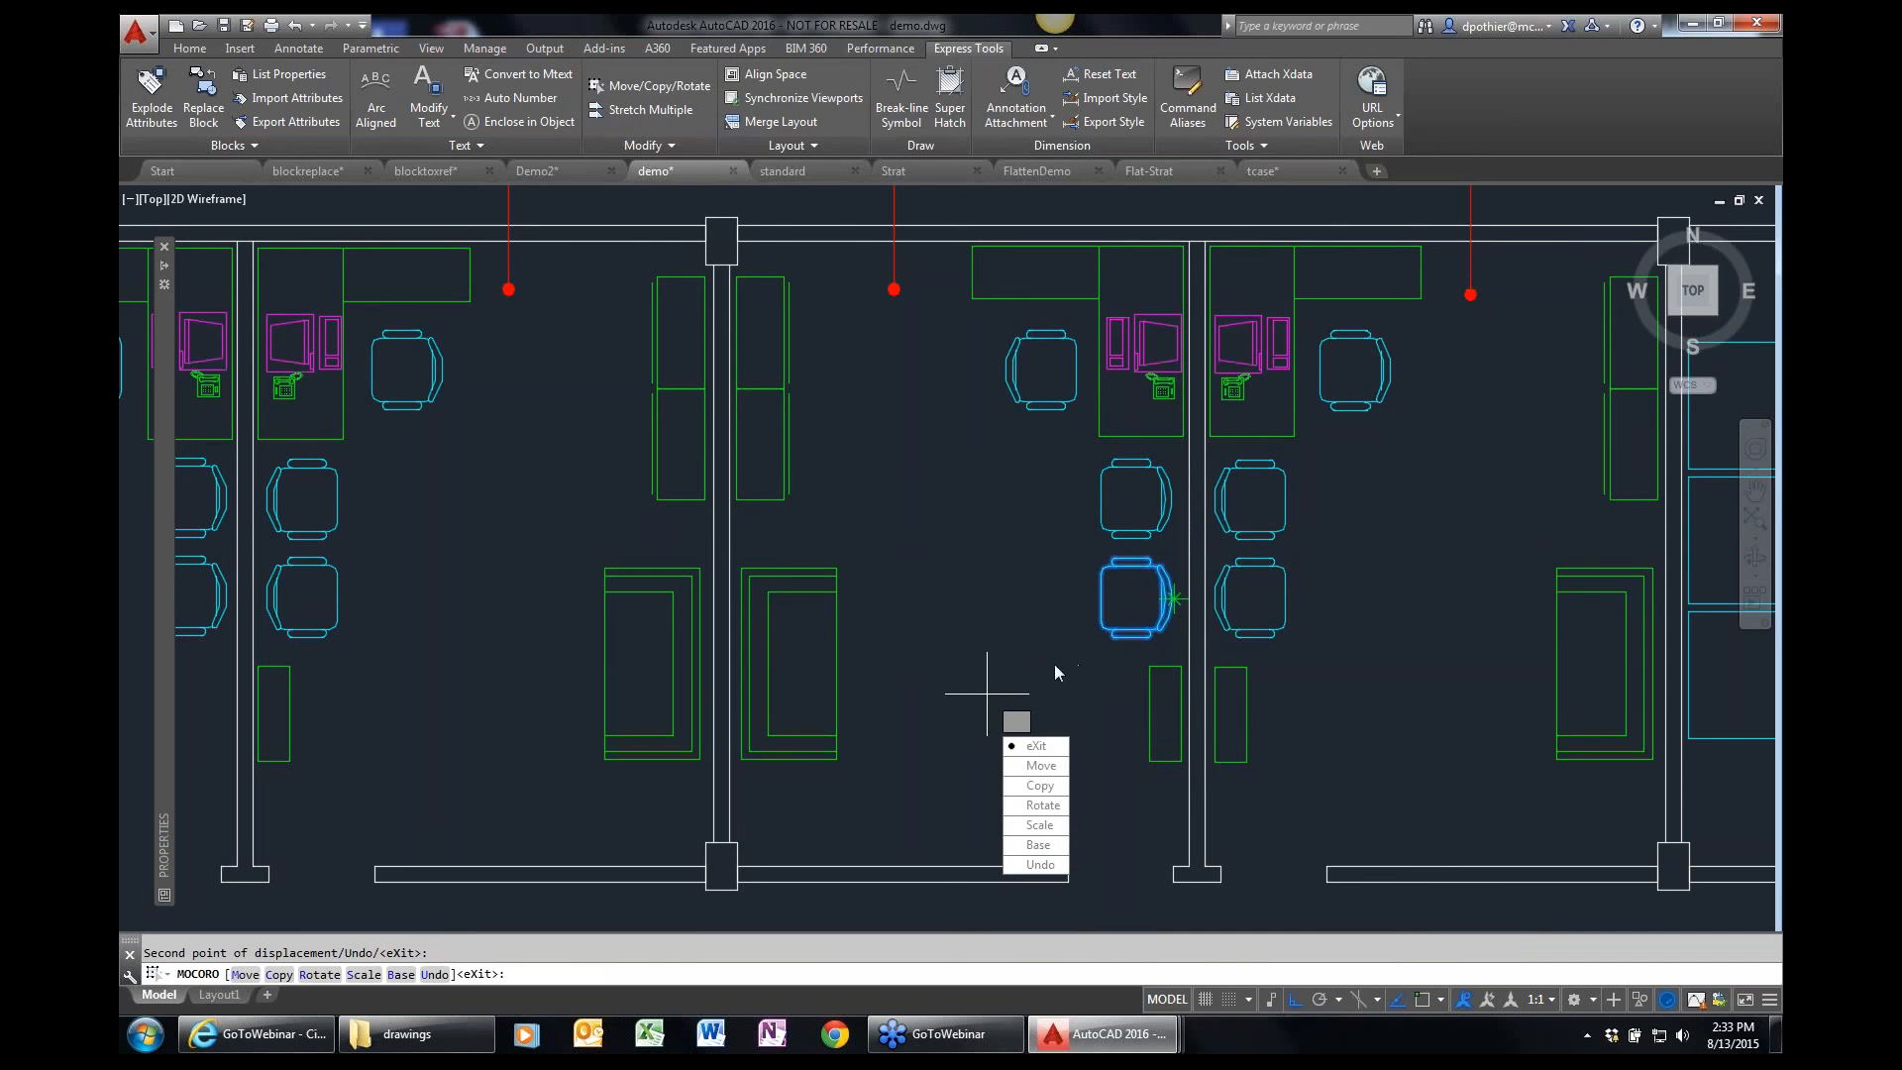
{"action": "key", "text": "Escape"}
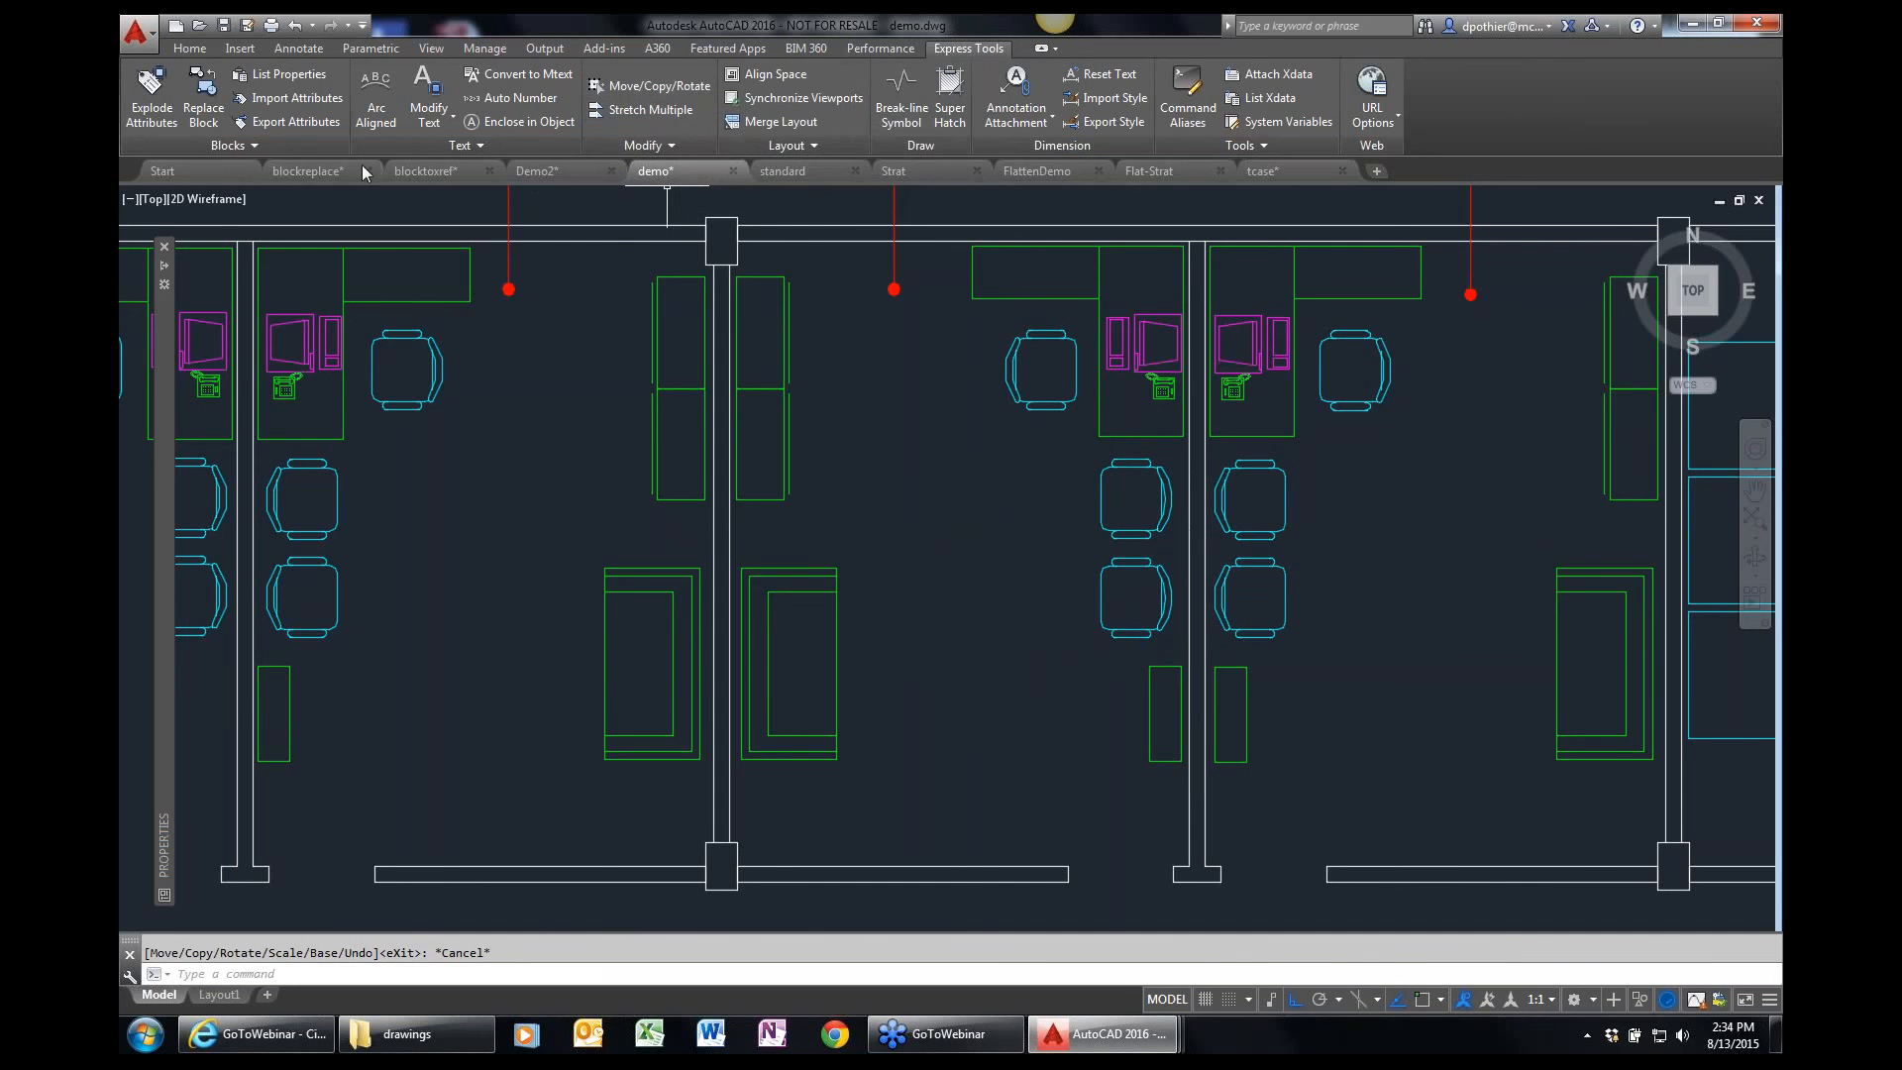
Return to the Demo2 drawing and bring the two parallel lines, the spoked circle and the empty rectangle into view.
{"action": "left_click", "coordinate": [575, 173]}
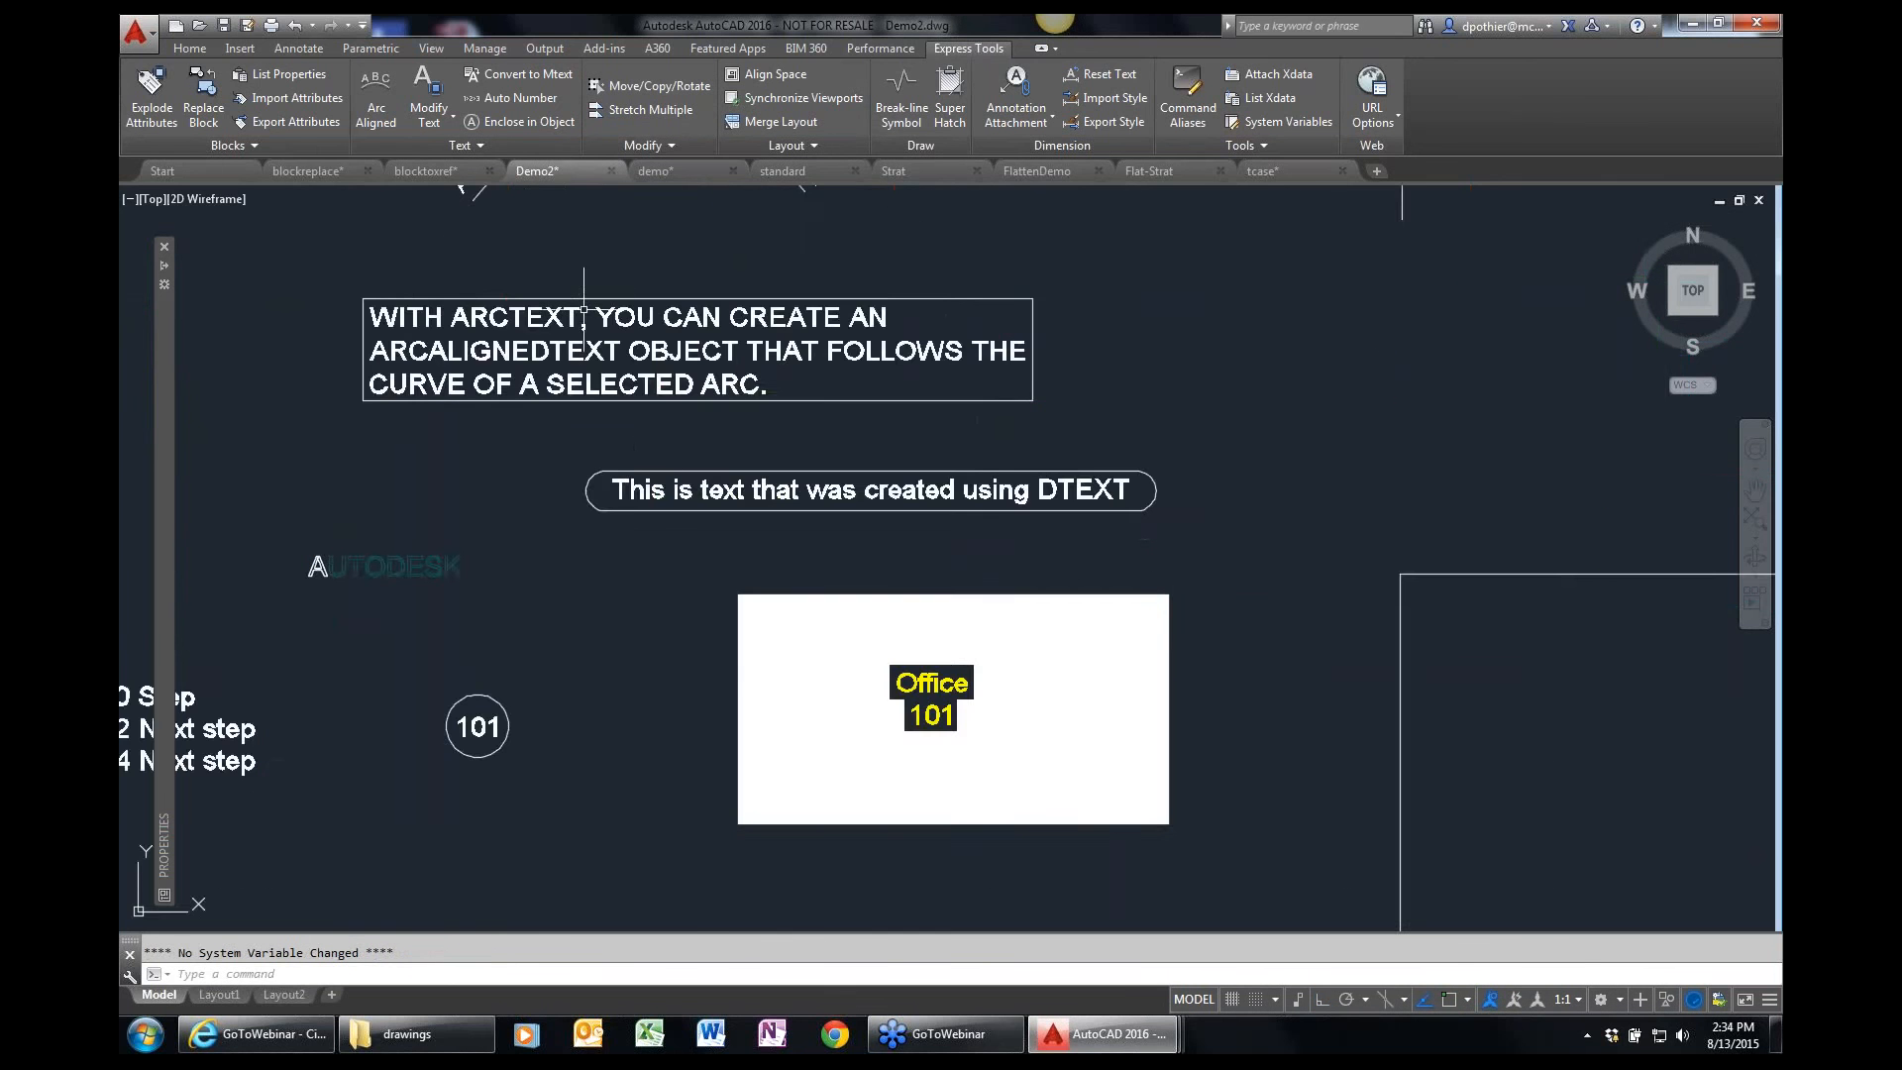
{"action": "scroll", "coordinate": [637, 476], "scroll_direction": "down", "scroll_amount": 5}
{"action": "mouse_move", "coordinate": [951, 450]}
{"action": "middle_mouse_down"}
{"action": "mouse_move", "coordinate": [835, 569]}
{"action": "mouse_move", "coordinate": [818, 519]}
{"action": "mouse_move", "coordinate": [810, 569]}
{"action": "middle_mouse_up"}
{"action": "scroll", "coordinate": [600, 572], "scroll_direction": "up", "scroll_amount": 2}
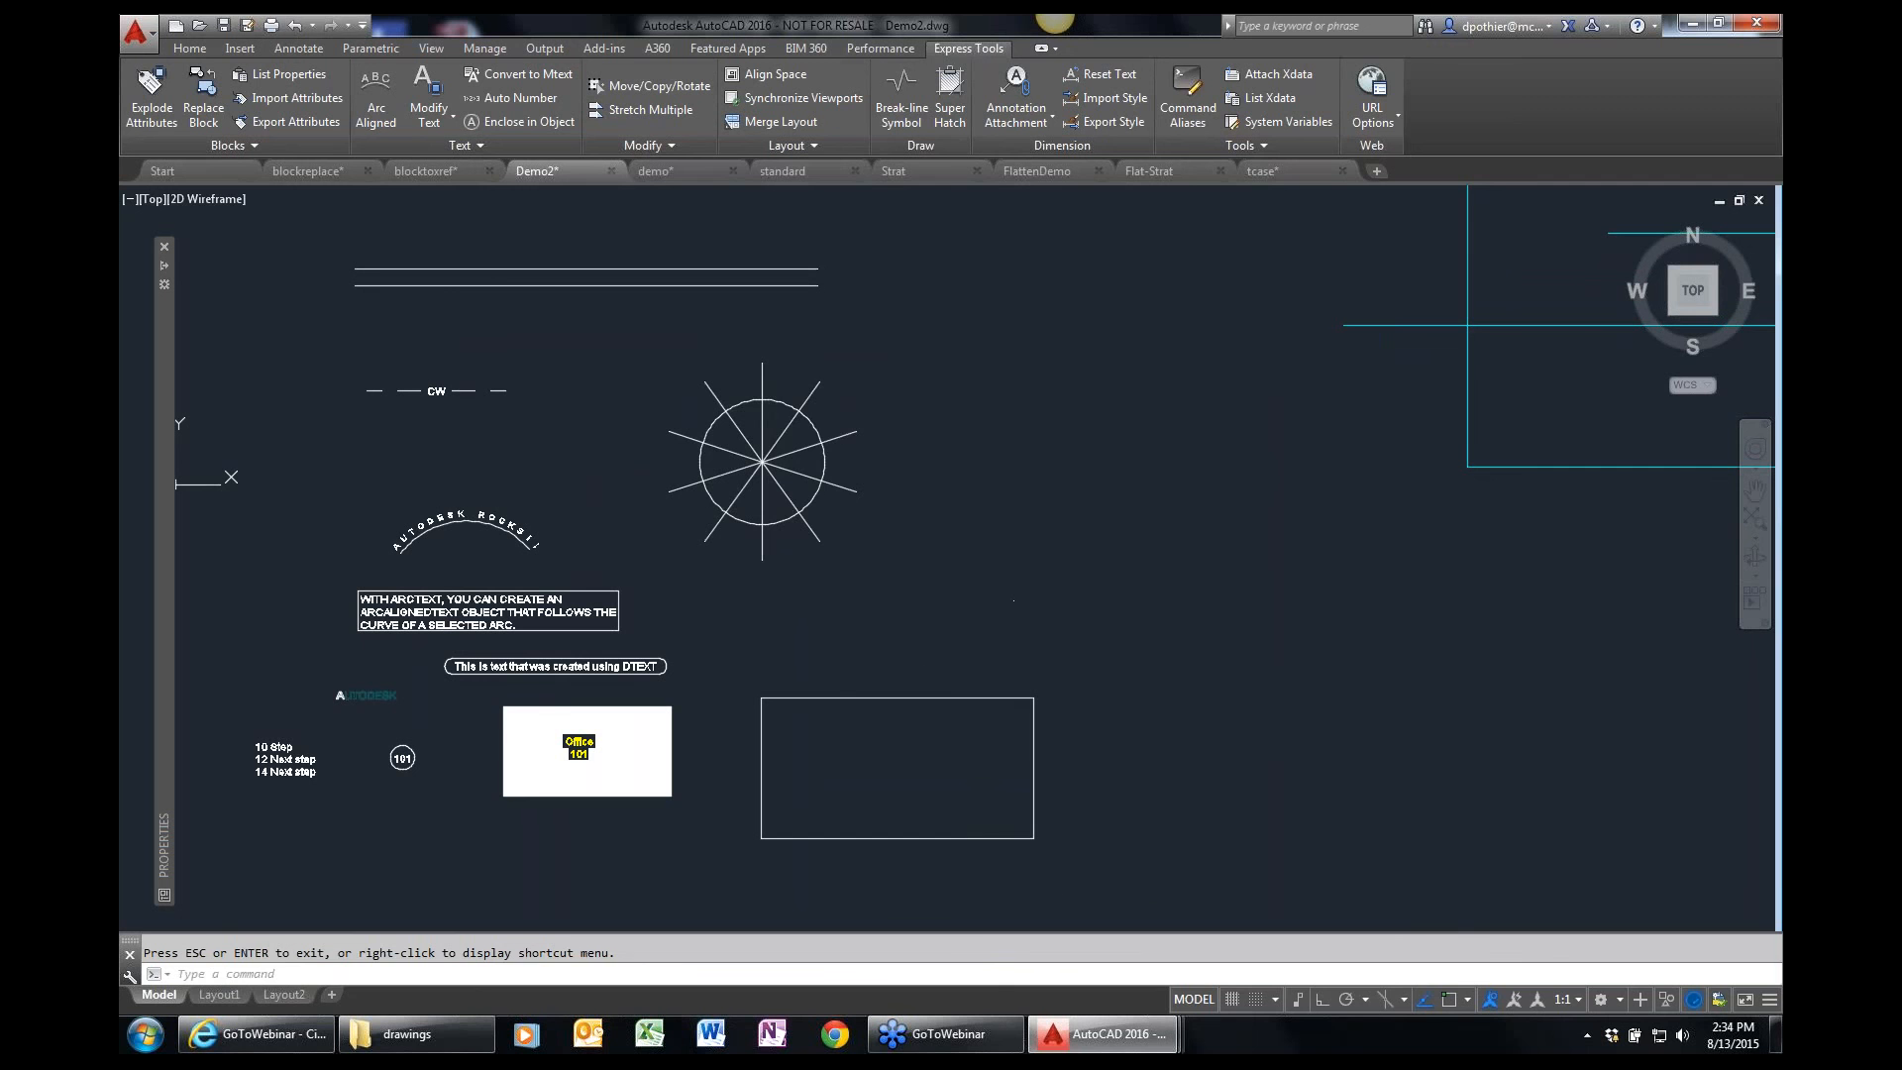
{"action": "type", "text": "s"}
{"action": "key", "text": "Return"}
{"action": "left_click", "coordinate": [1057, 875]}
{"action": "left_click", "coordinate": [782, 262]}
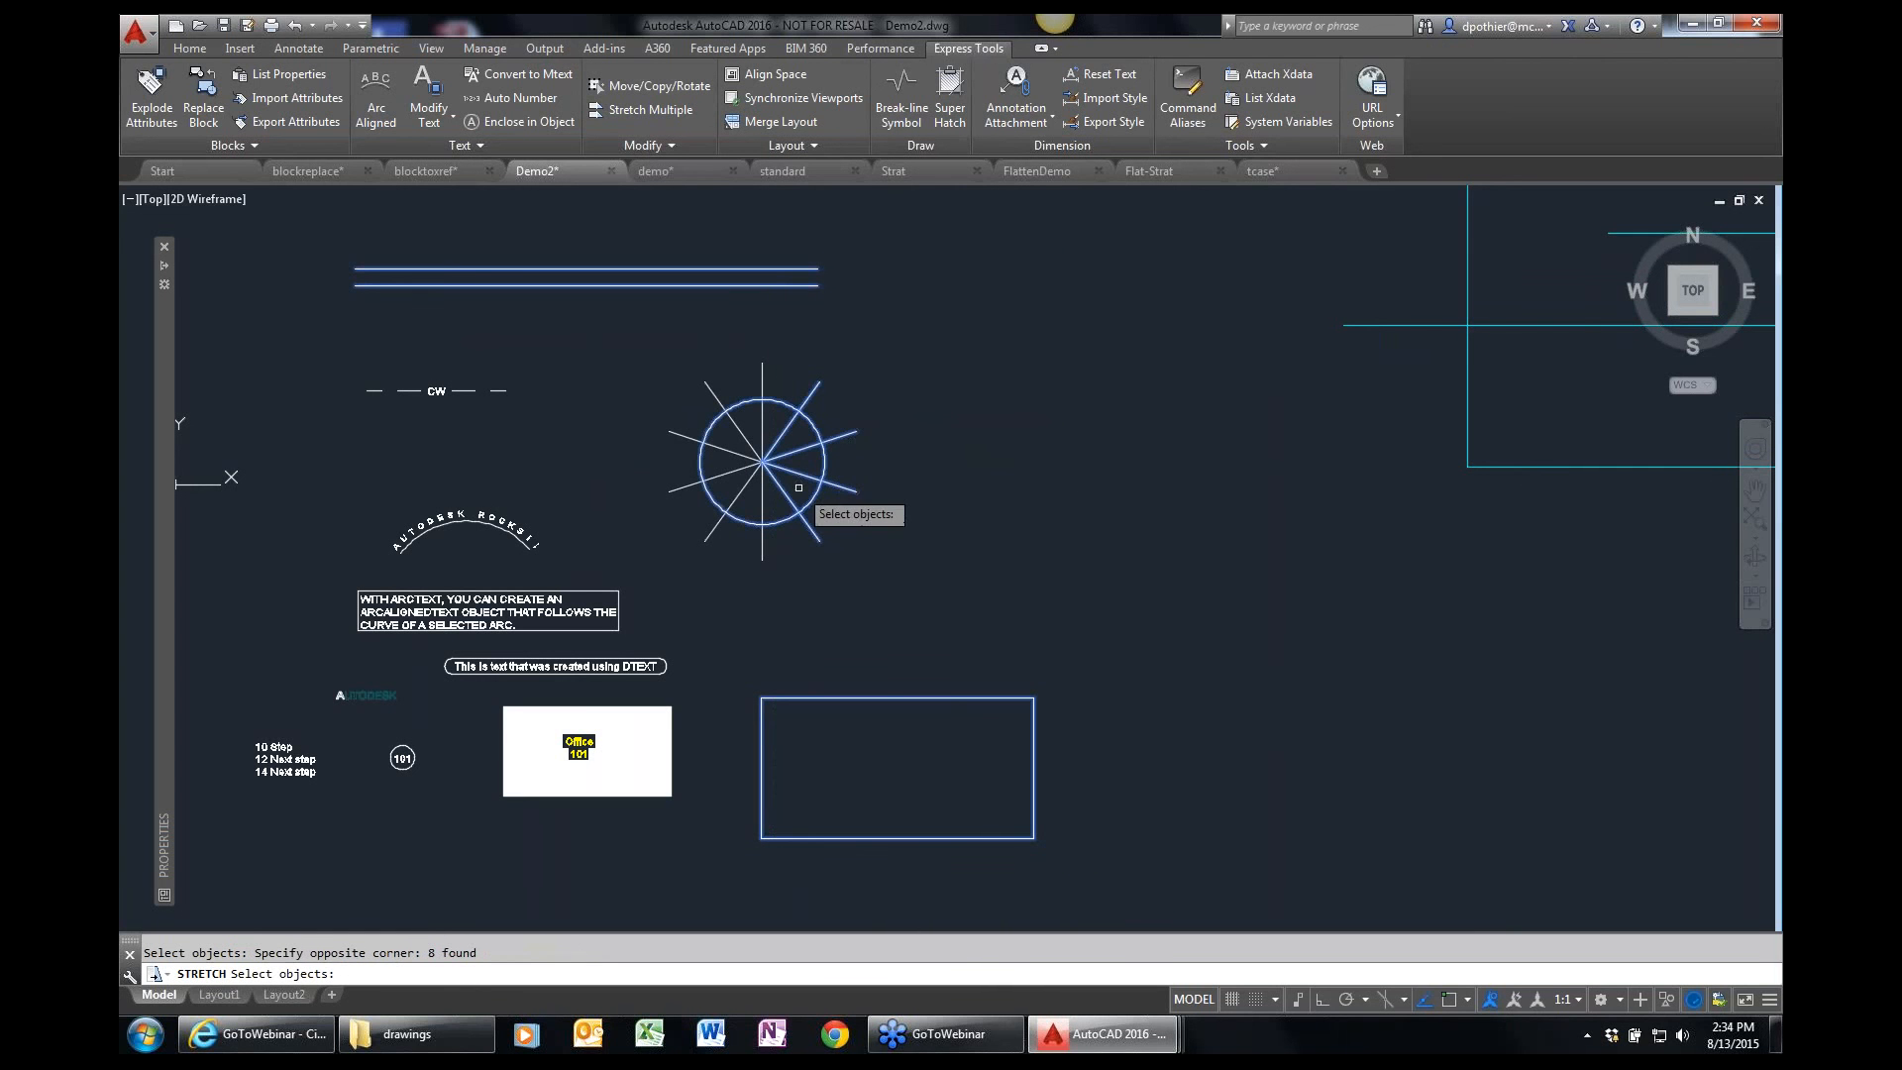
{"action": "key", "text": "Escape"}
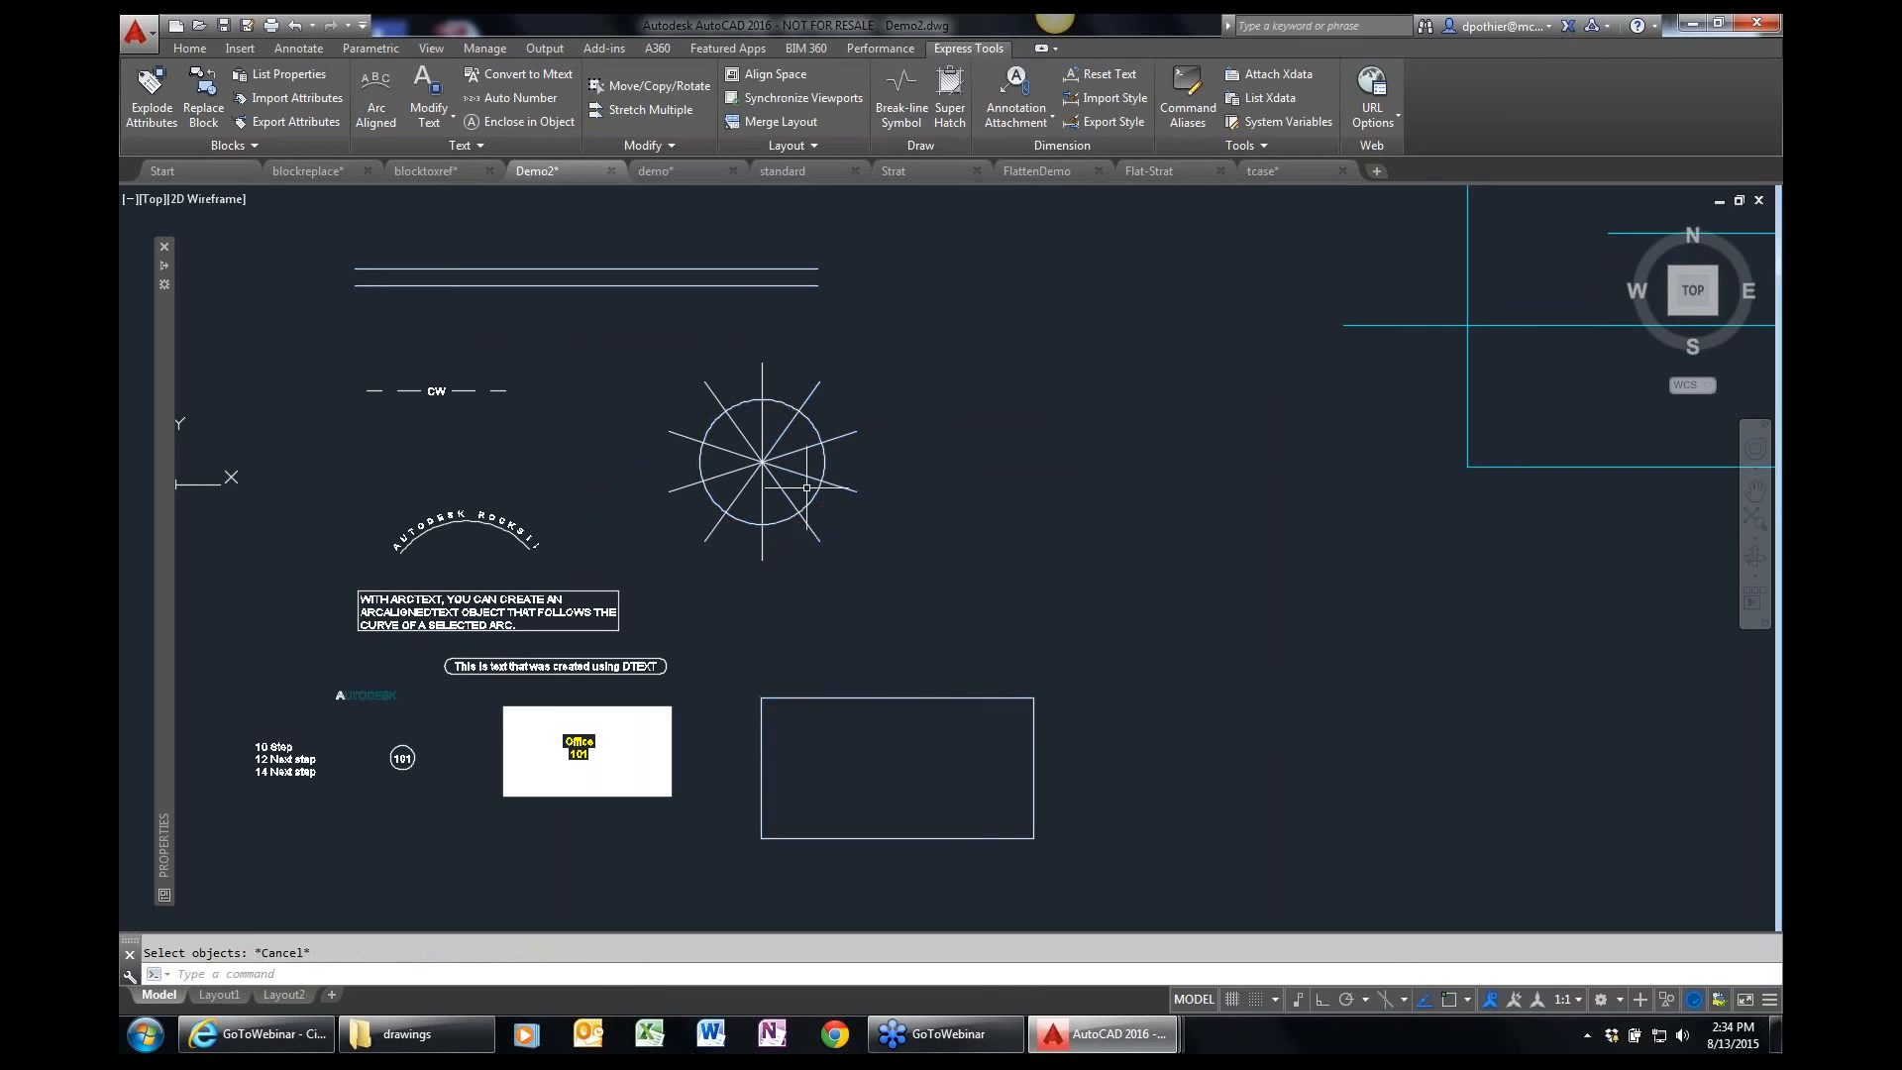
Use Multiple Object Stretch to stretch the right ends of both parallel lines and of the empty rectangle about 9.9 units to the right.
{"action": "left_click", "coordinate": [669, 111]}
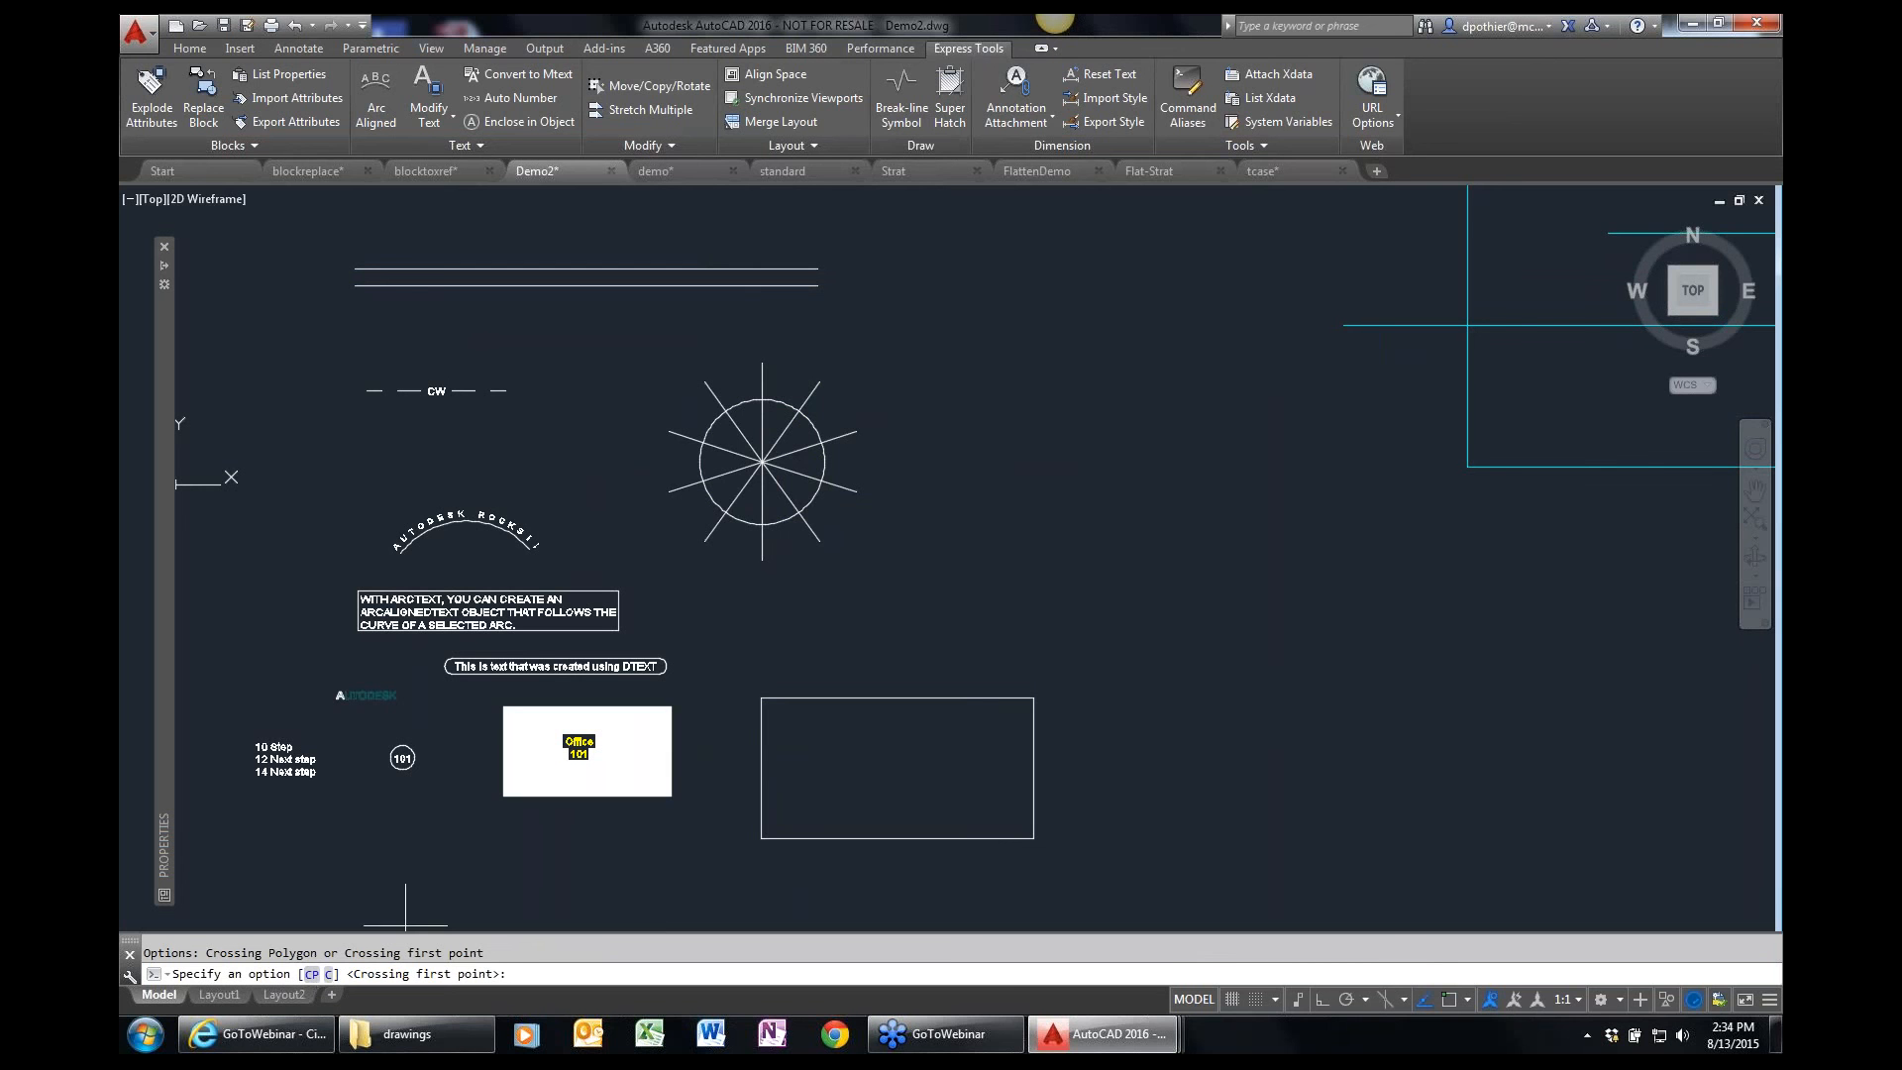
{"action": "left_click", "coordinate": [861, 340]}
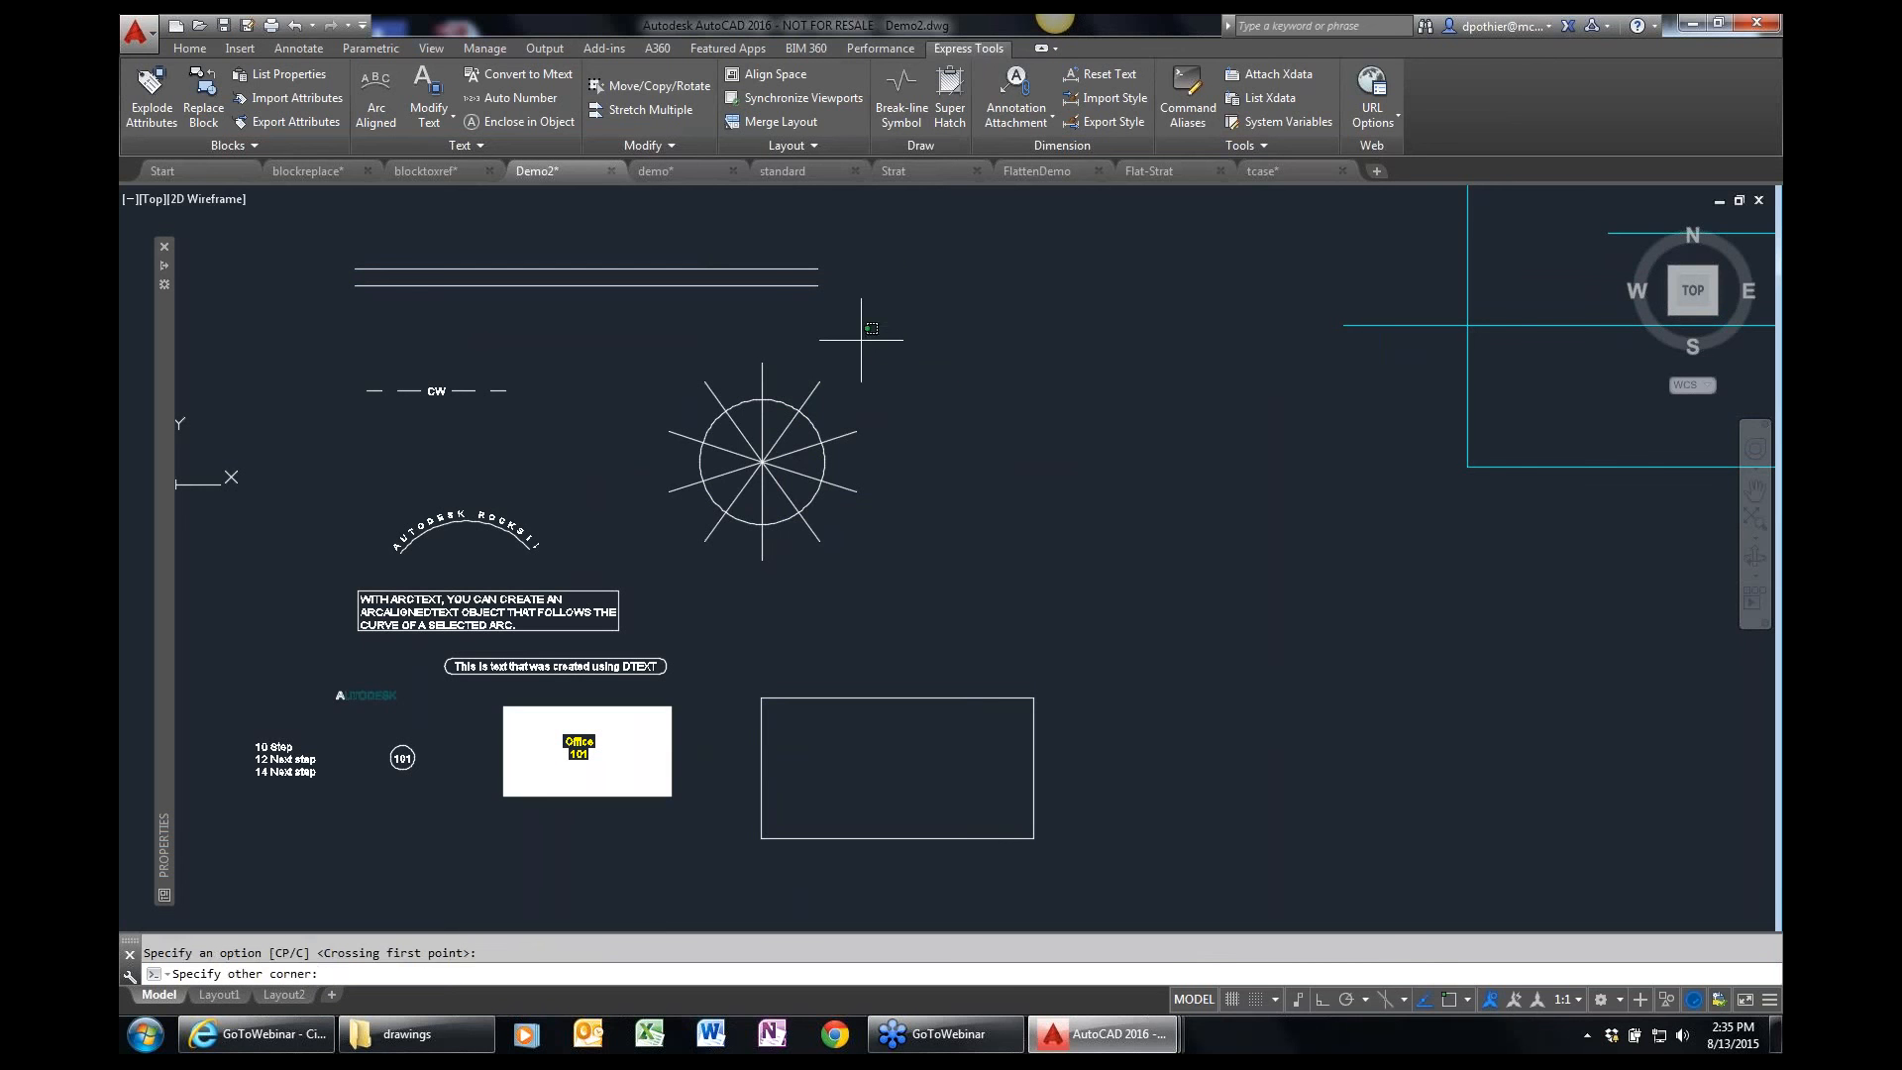
{"action": "left_click", "coordinate": [760, 228]}
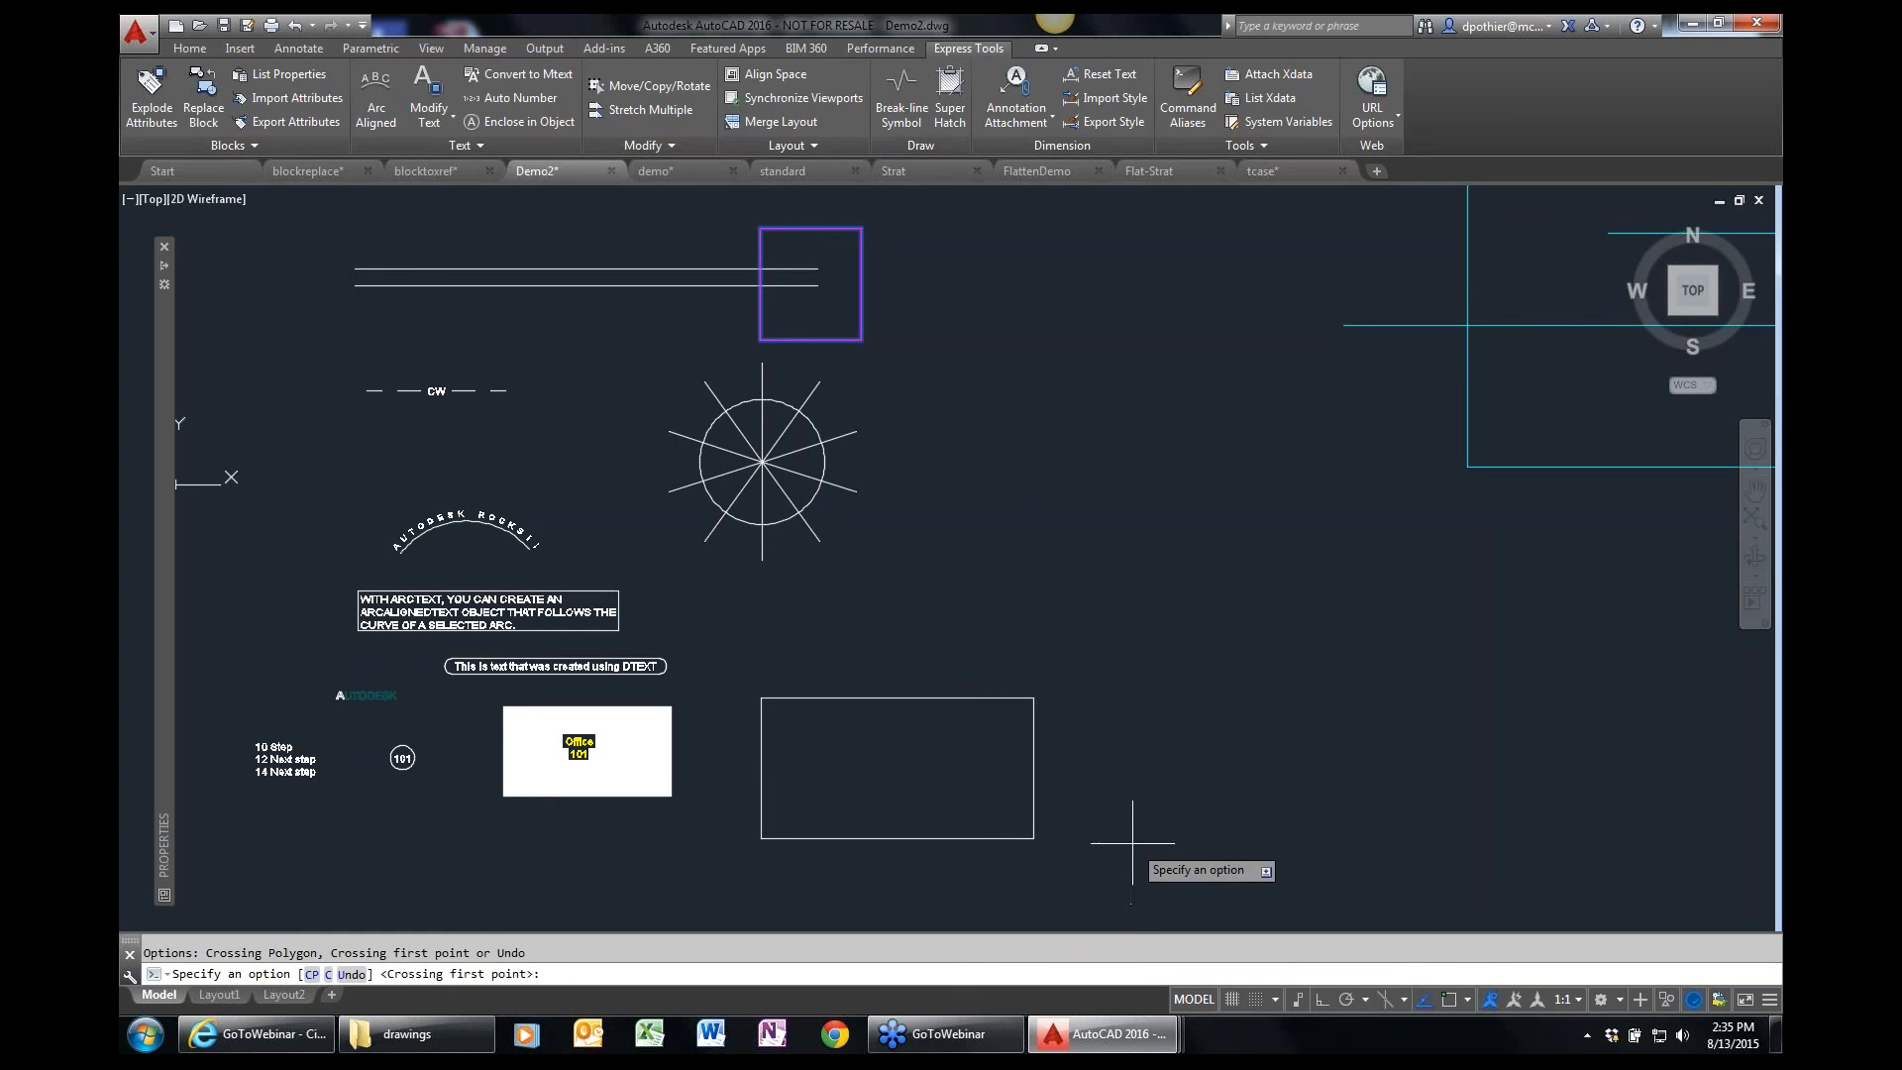
{"action": "left_click", "coordinate": [1142, 886]}
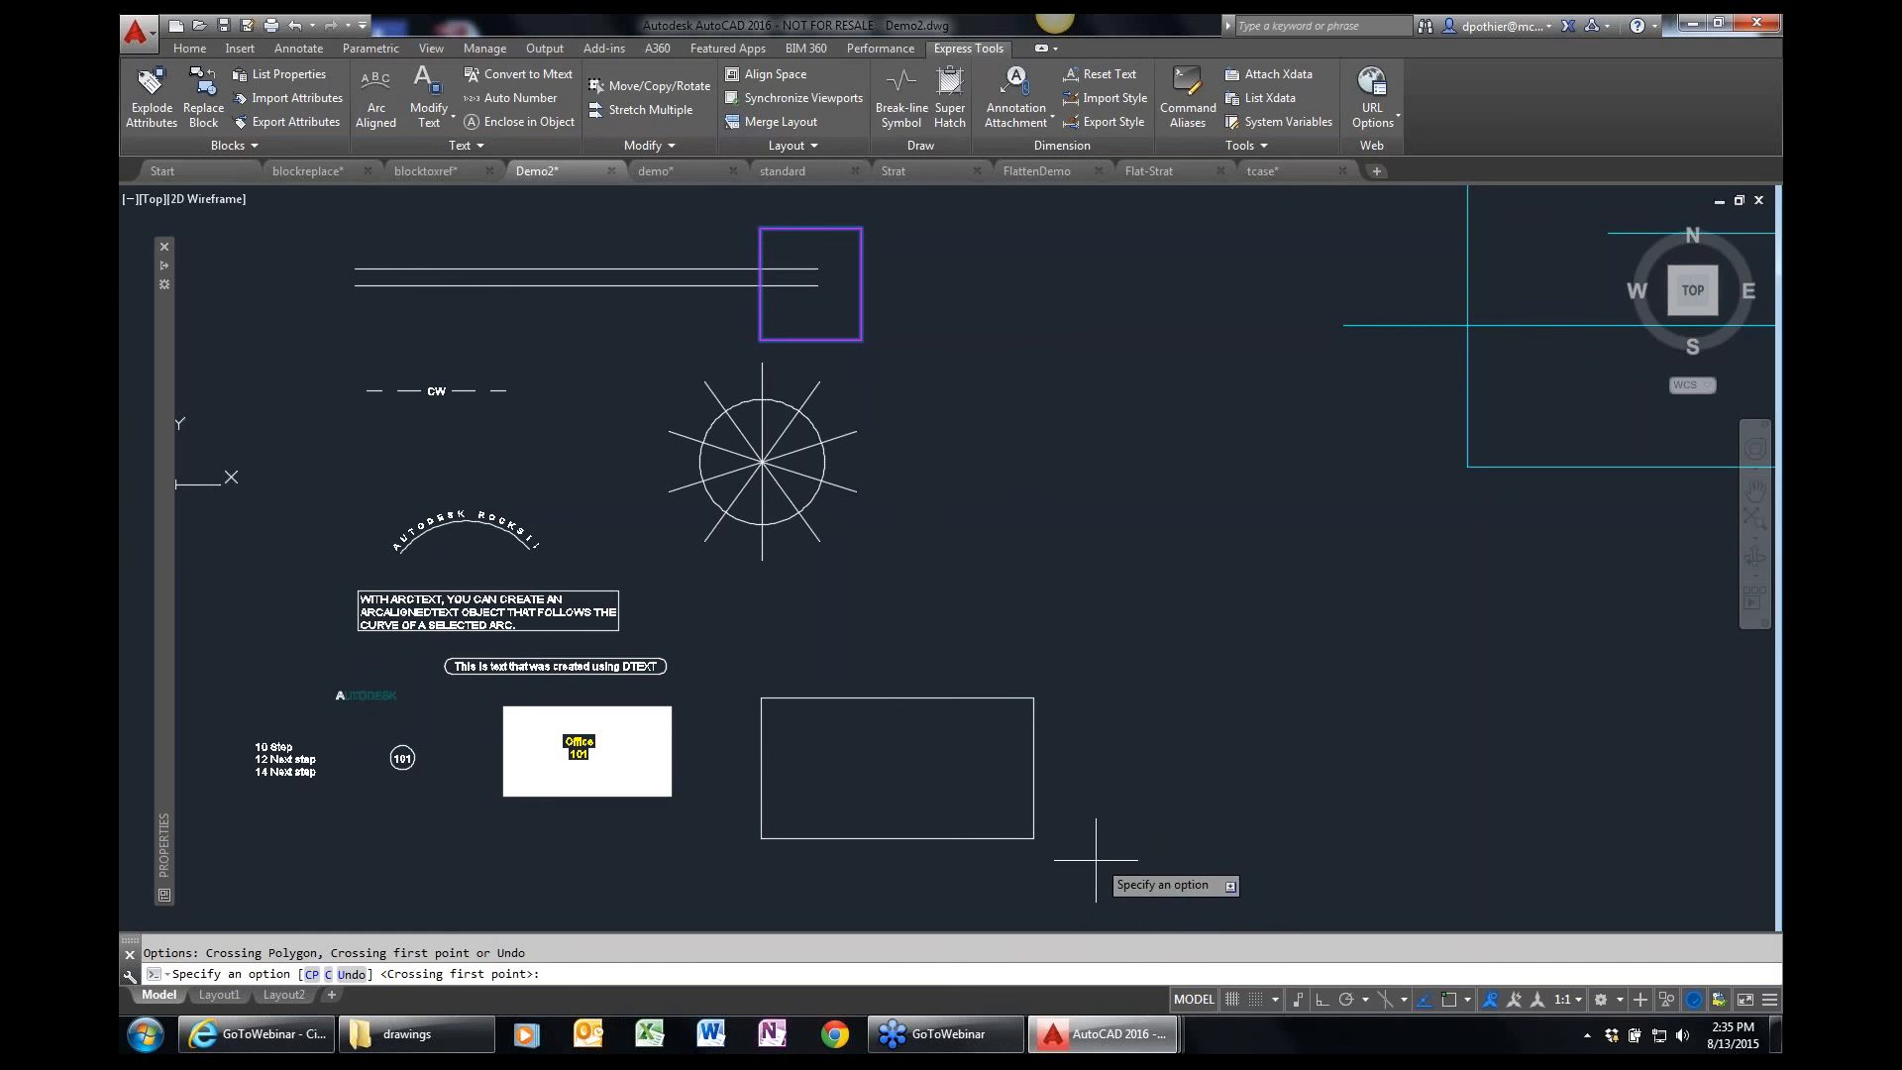
{"action": "left_click", "coordinate": [952, 633]}
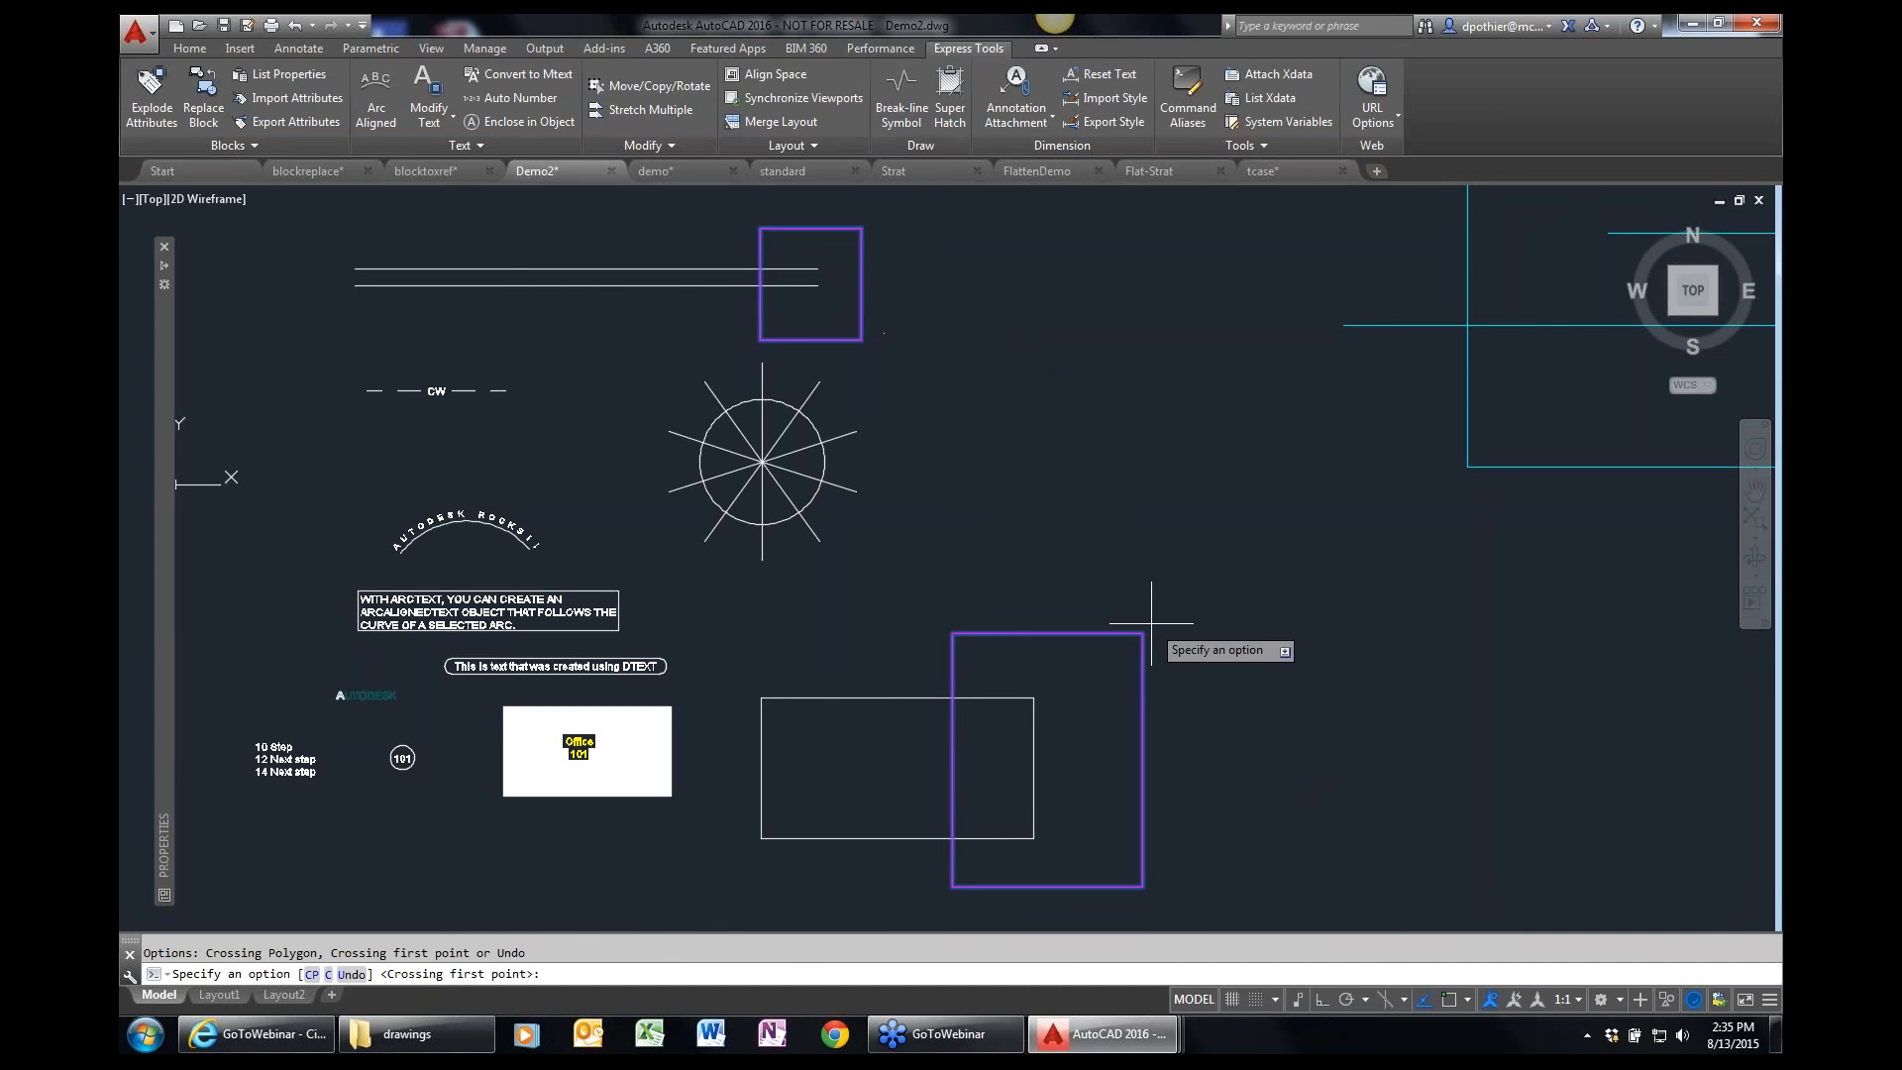
{"action": "key", "text": "Return"}
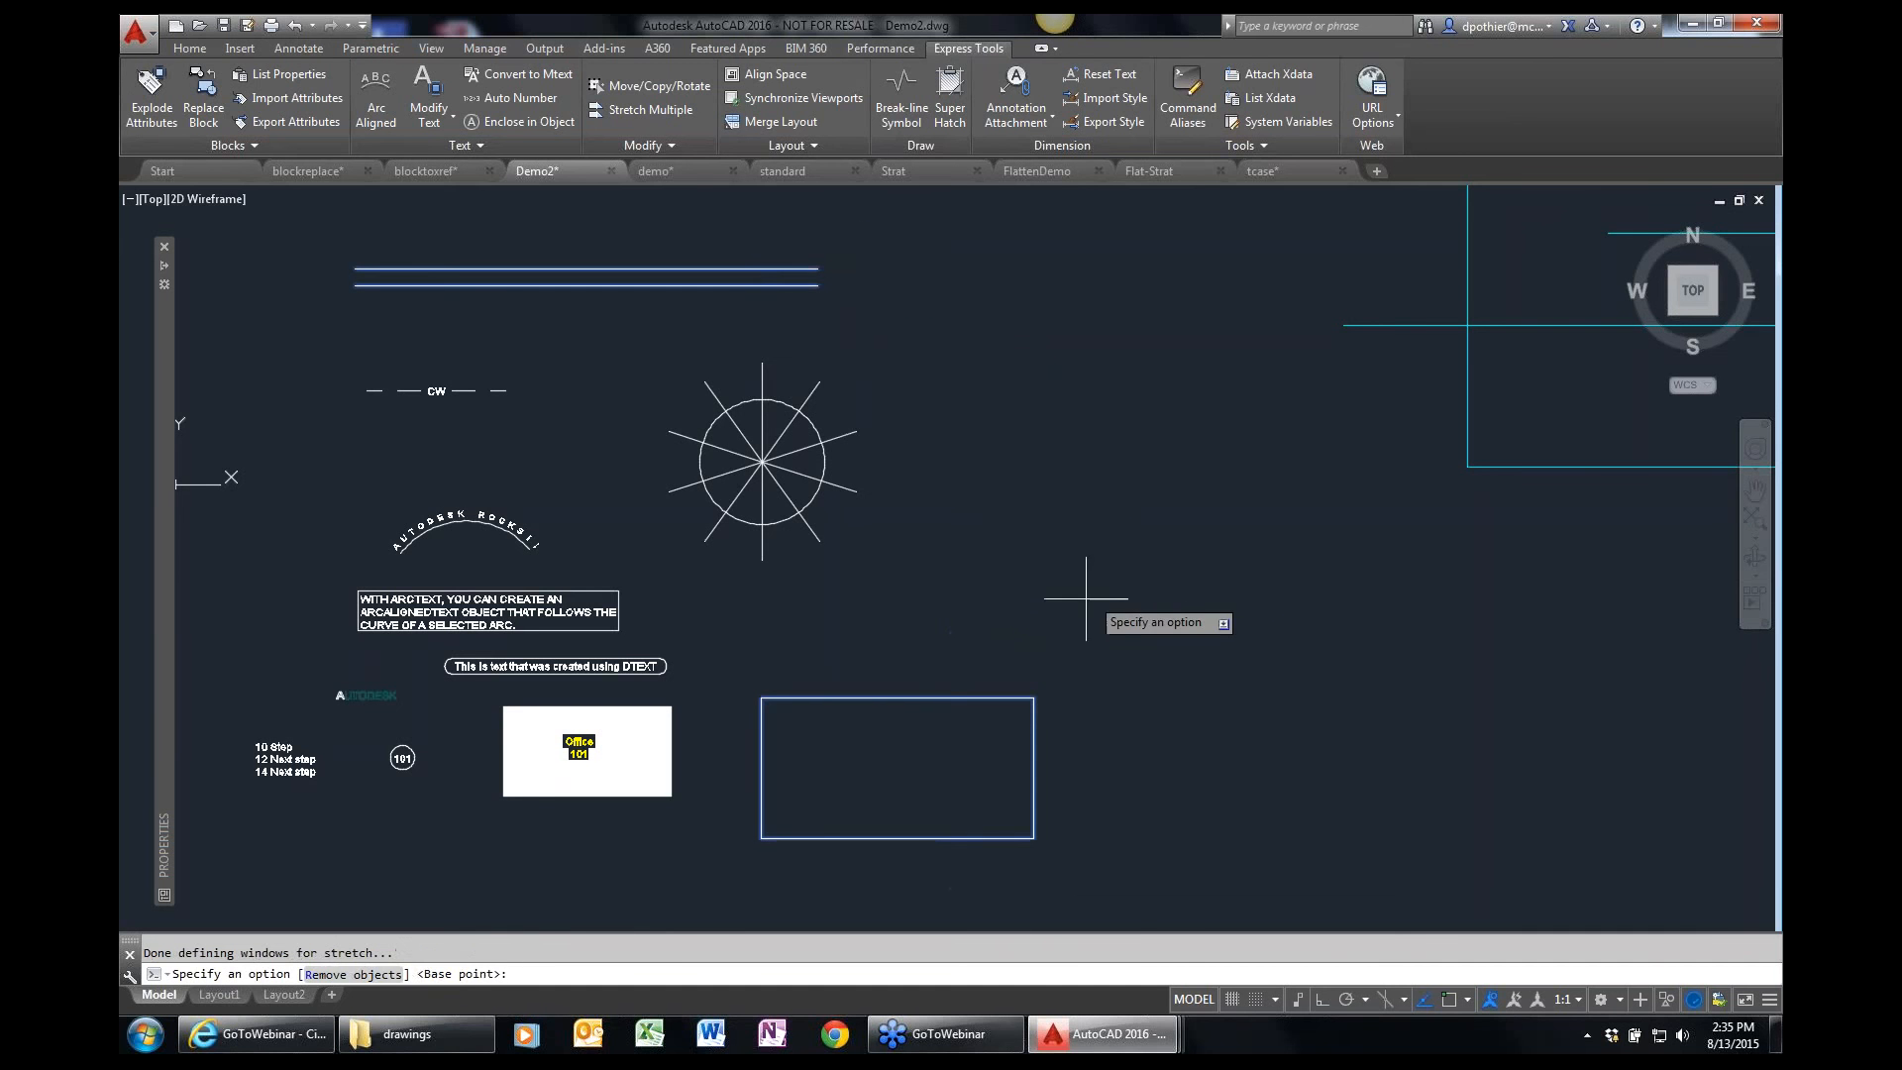
{"action": "left_click", "coordinate": [1060, 614]}
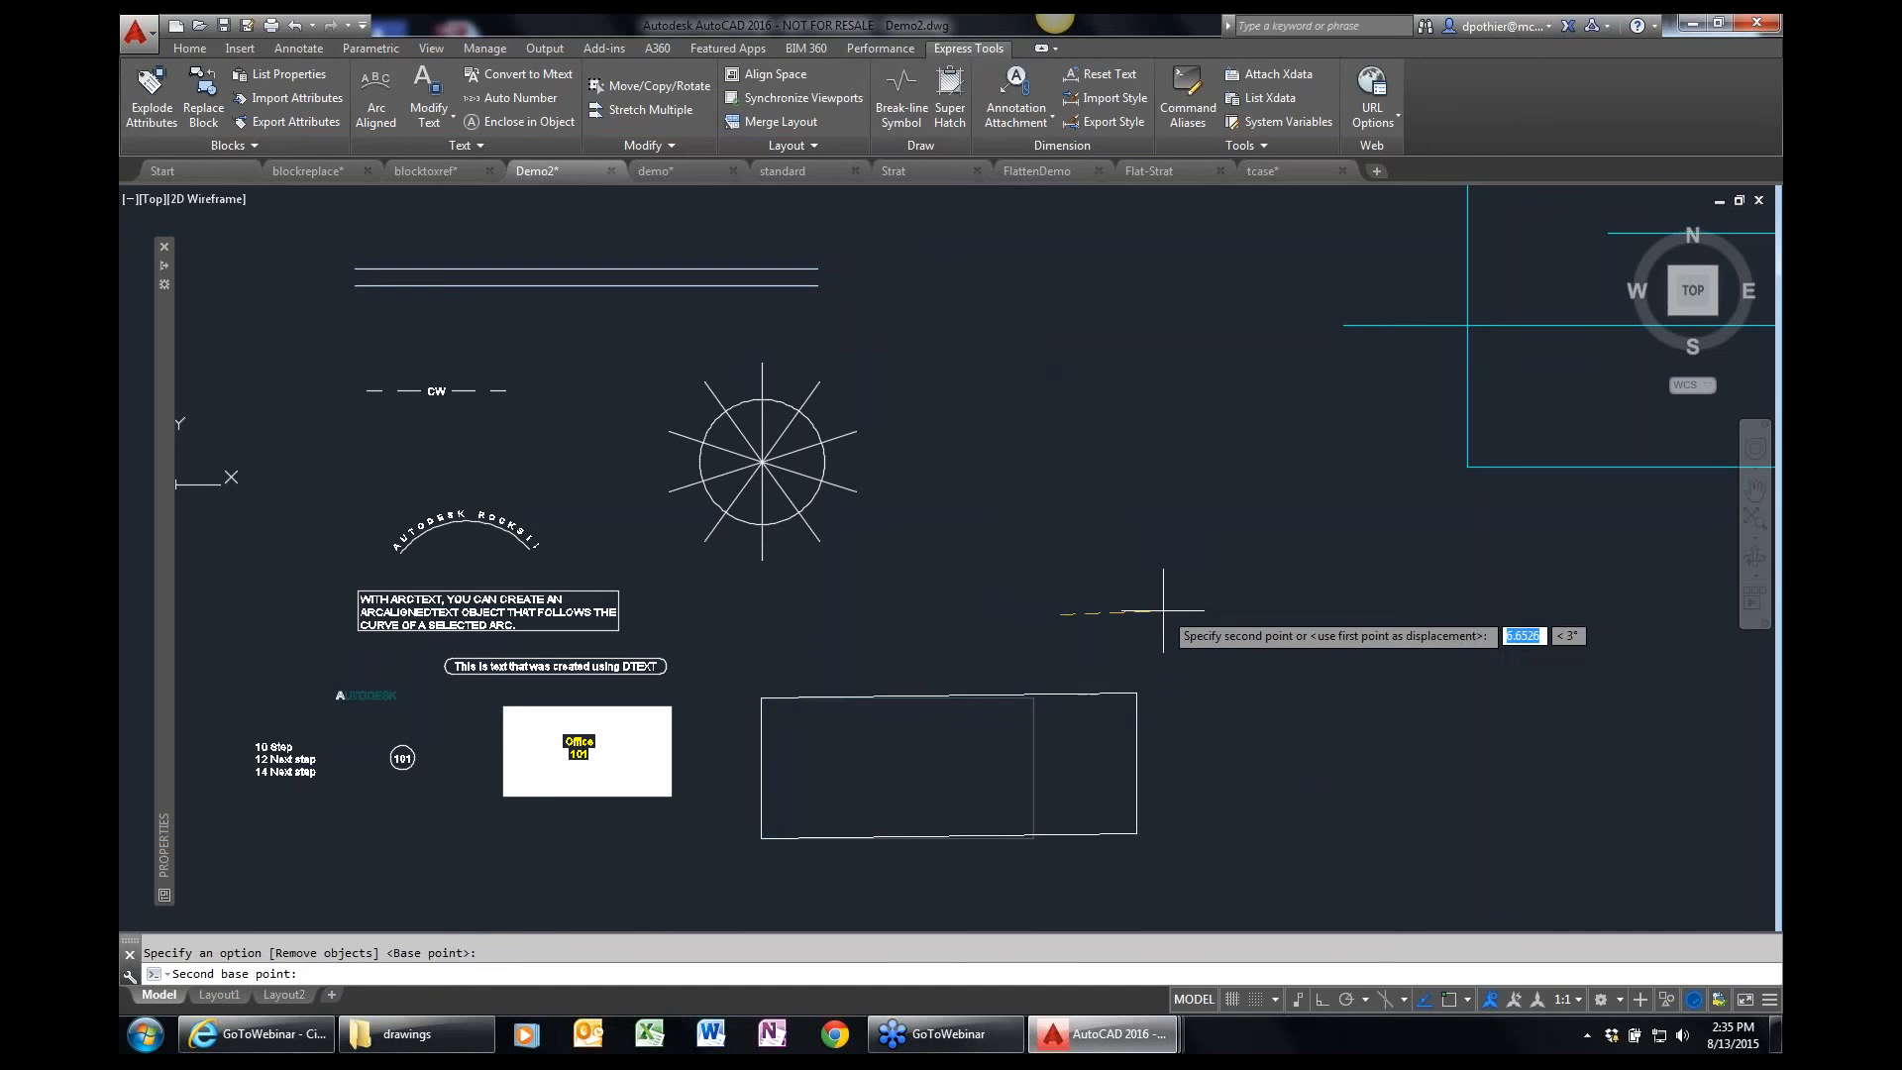
{"action": "left_click", "coordinate": [1219, 616]}
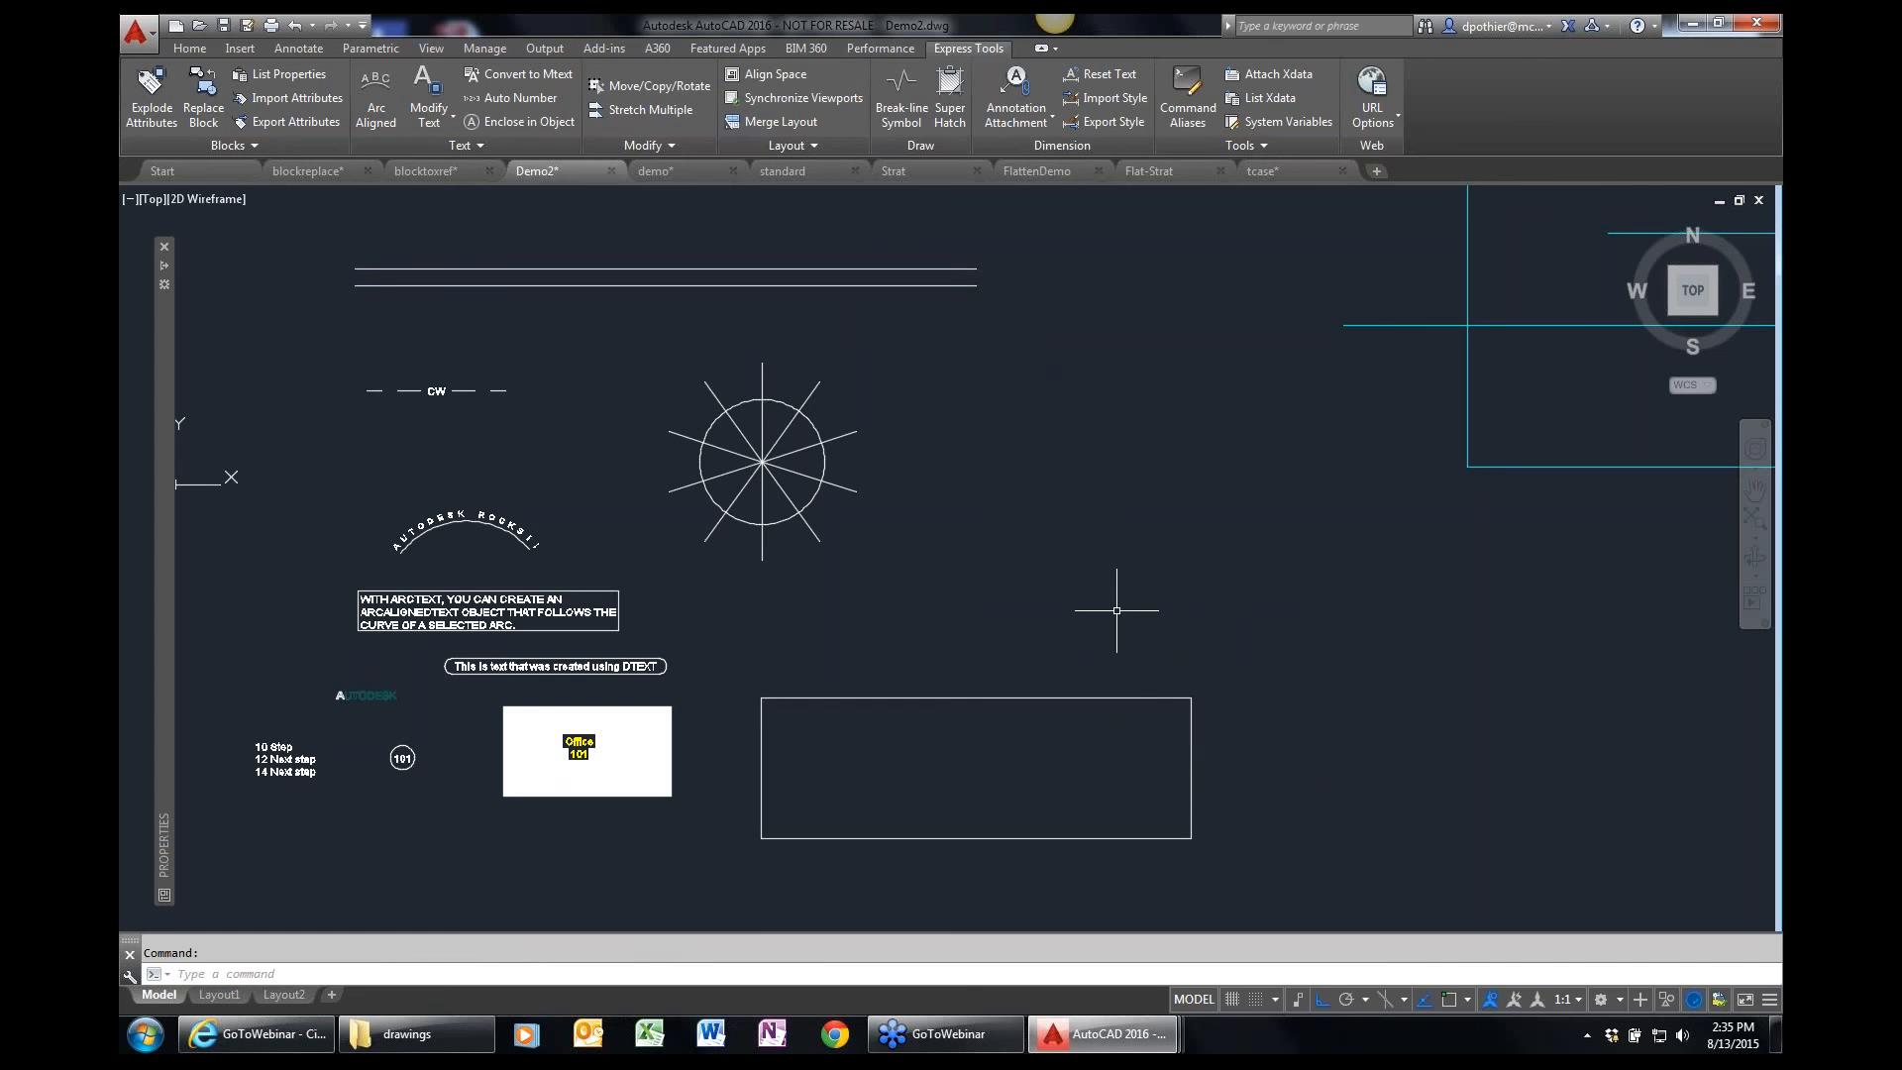
Examine the spoked circle up close and review the additional Express Tools modify commands.
{"action": "type", "text": "z"}
{"action": "key", "text": "Return"}
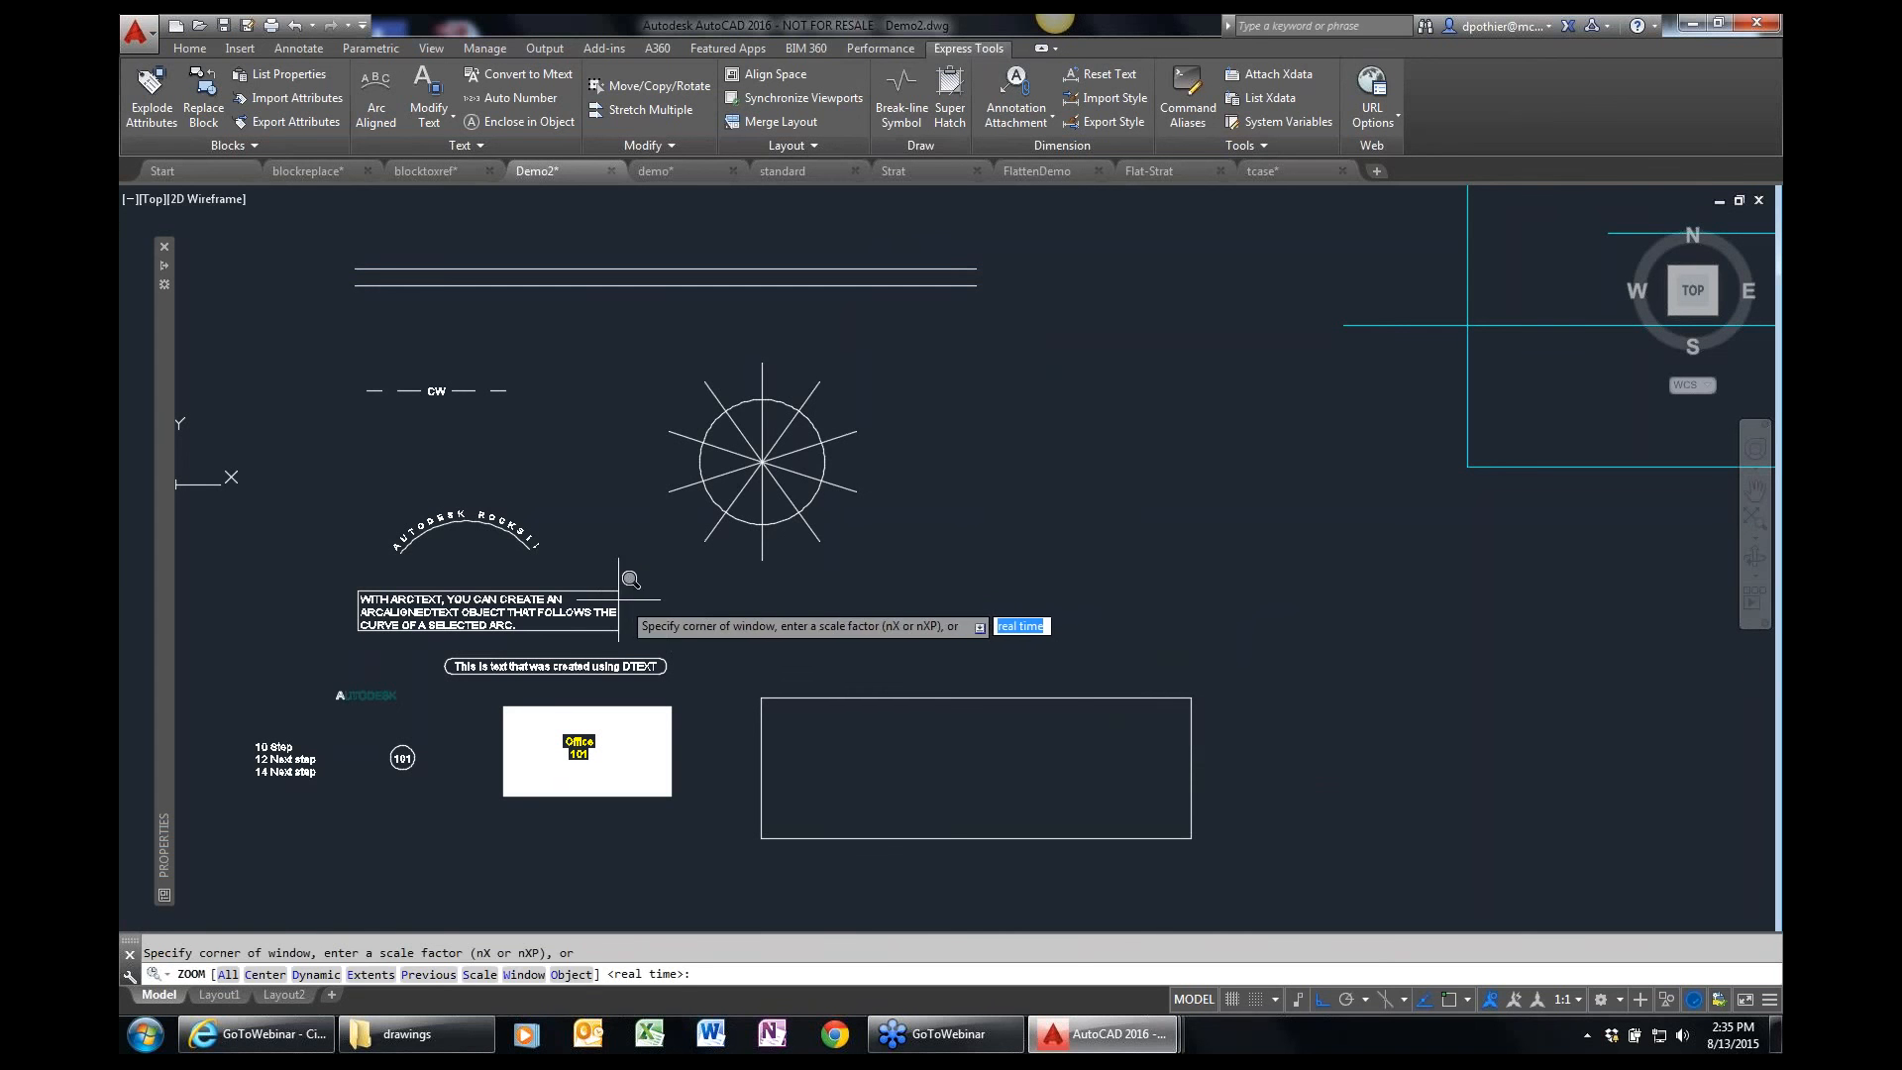
{"action": "left_click", "coordinate": [601, 602]}
{"action": "left_click", "coordinate": [926, 327]}
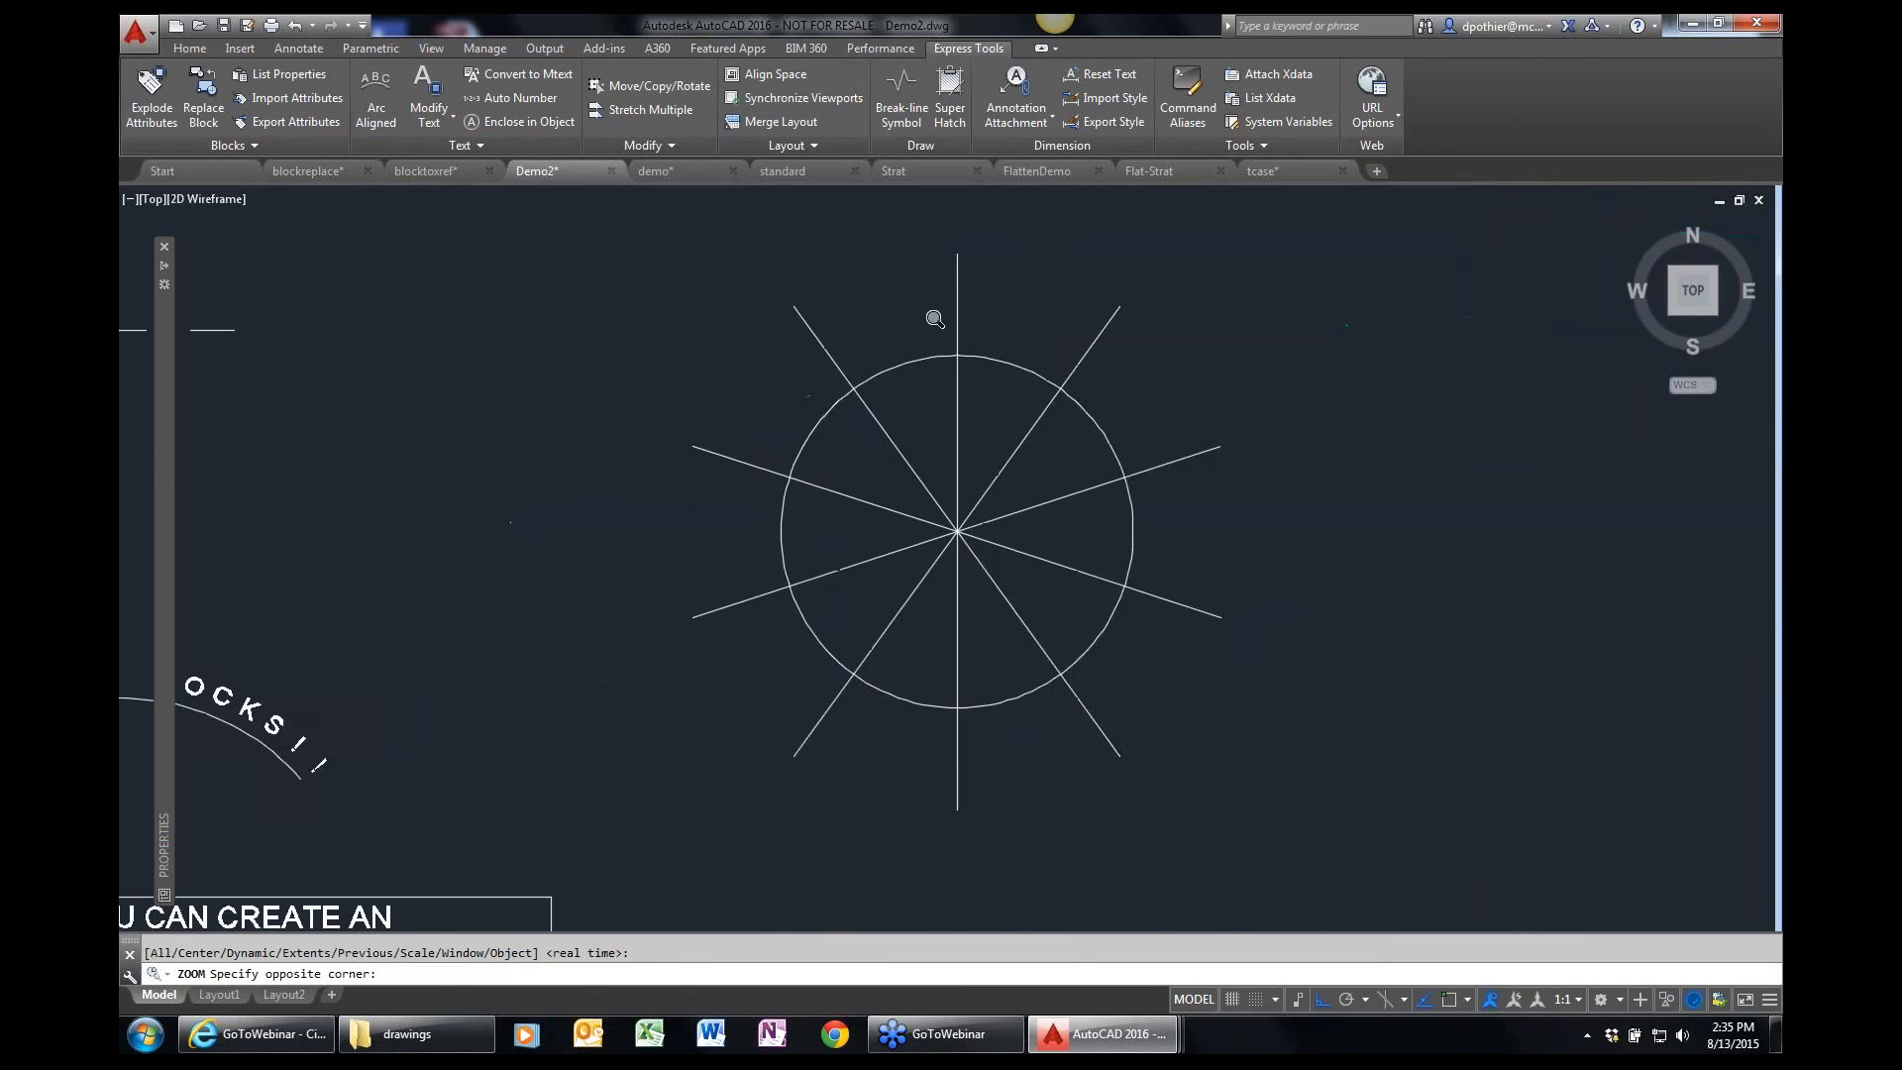
{"action": "left_click", "coordinate": [671, 147]}
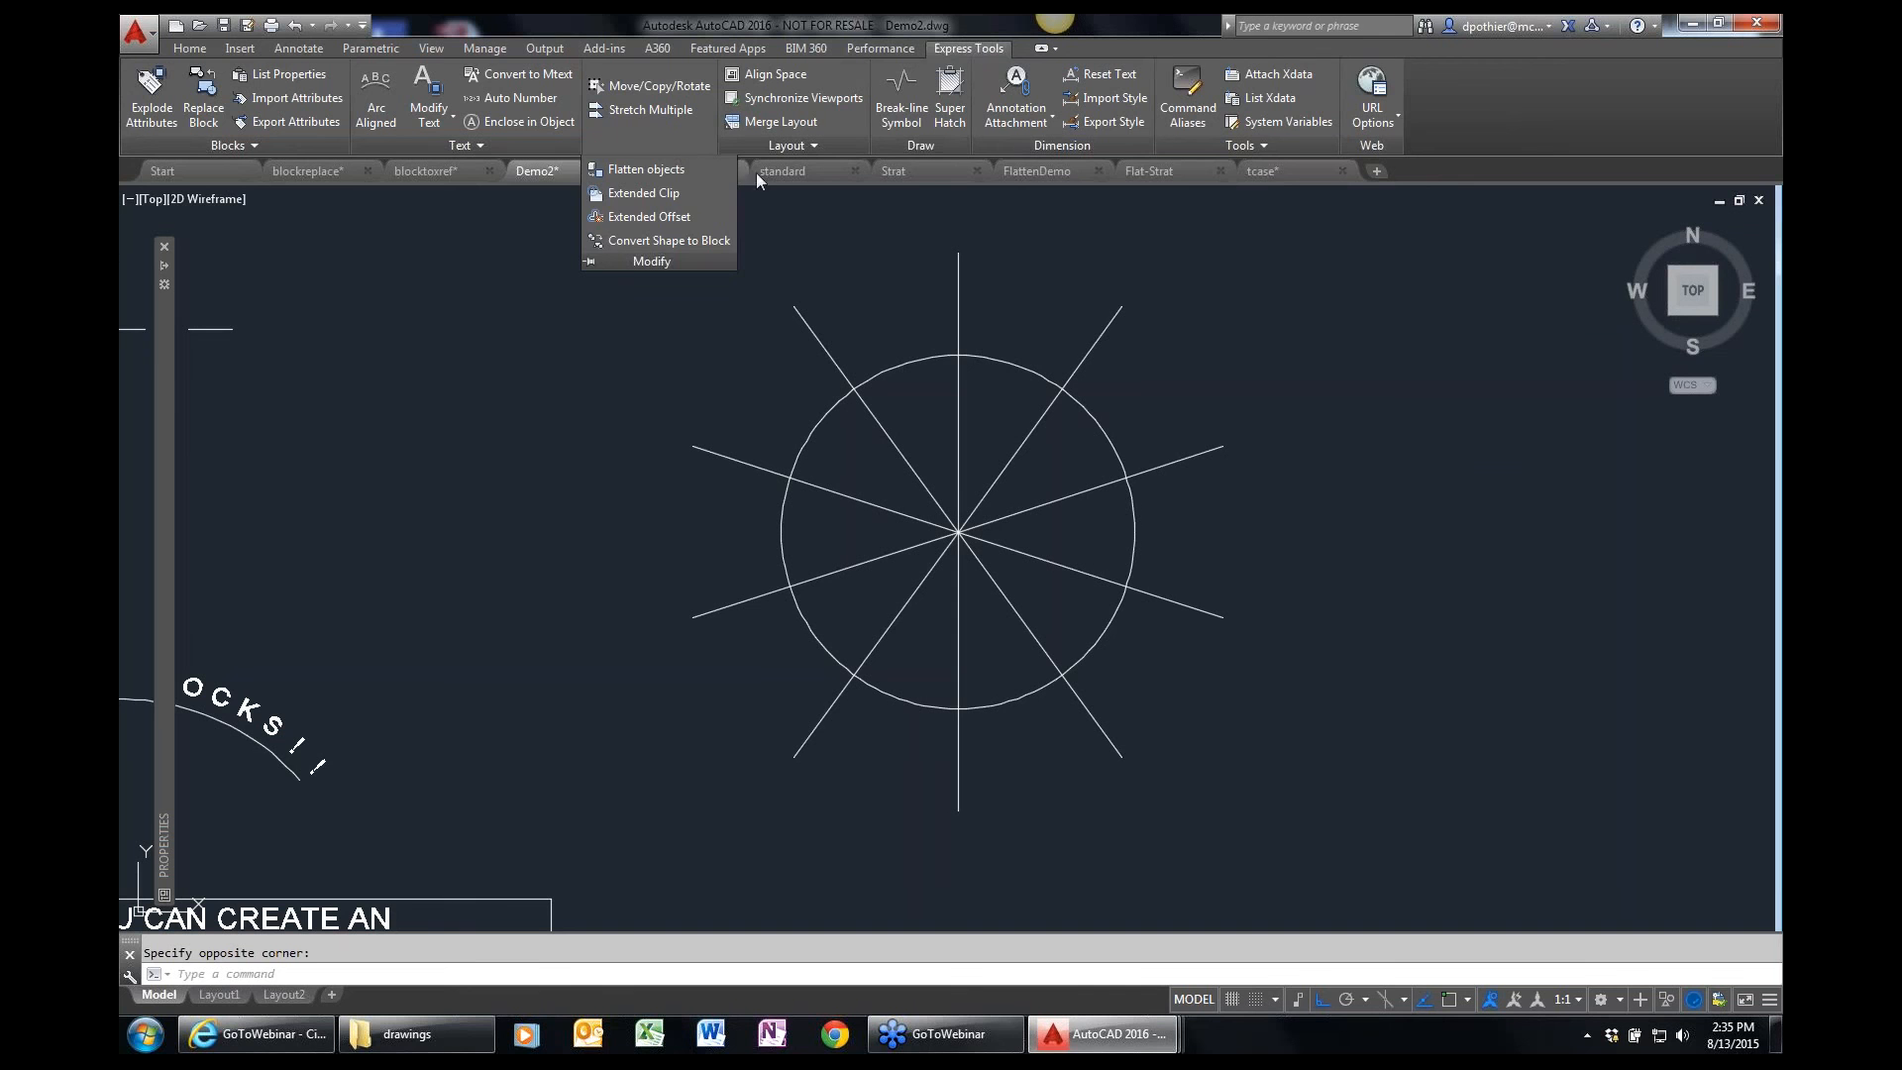
{"action": "left_click", "coordinate": [668, 147]}
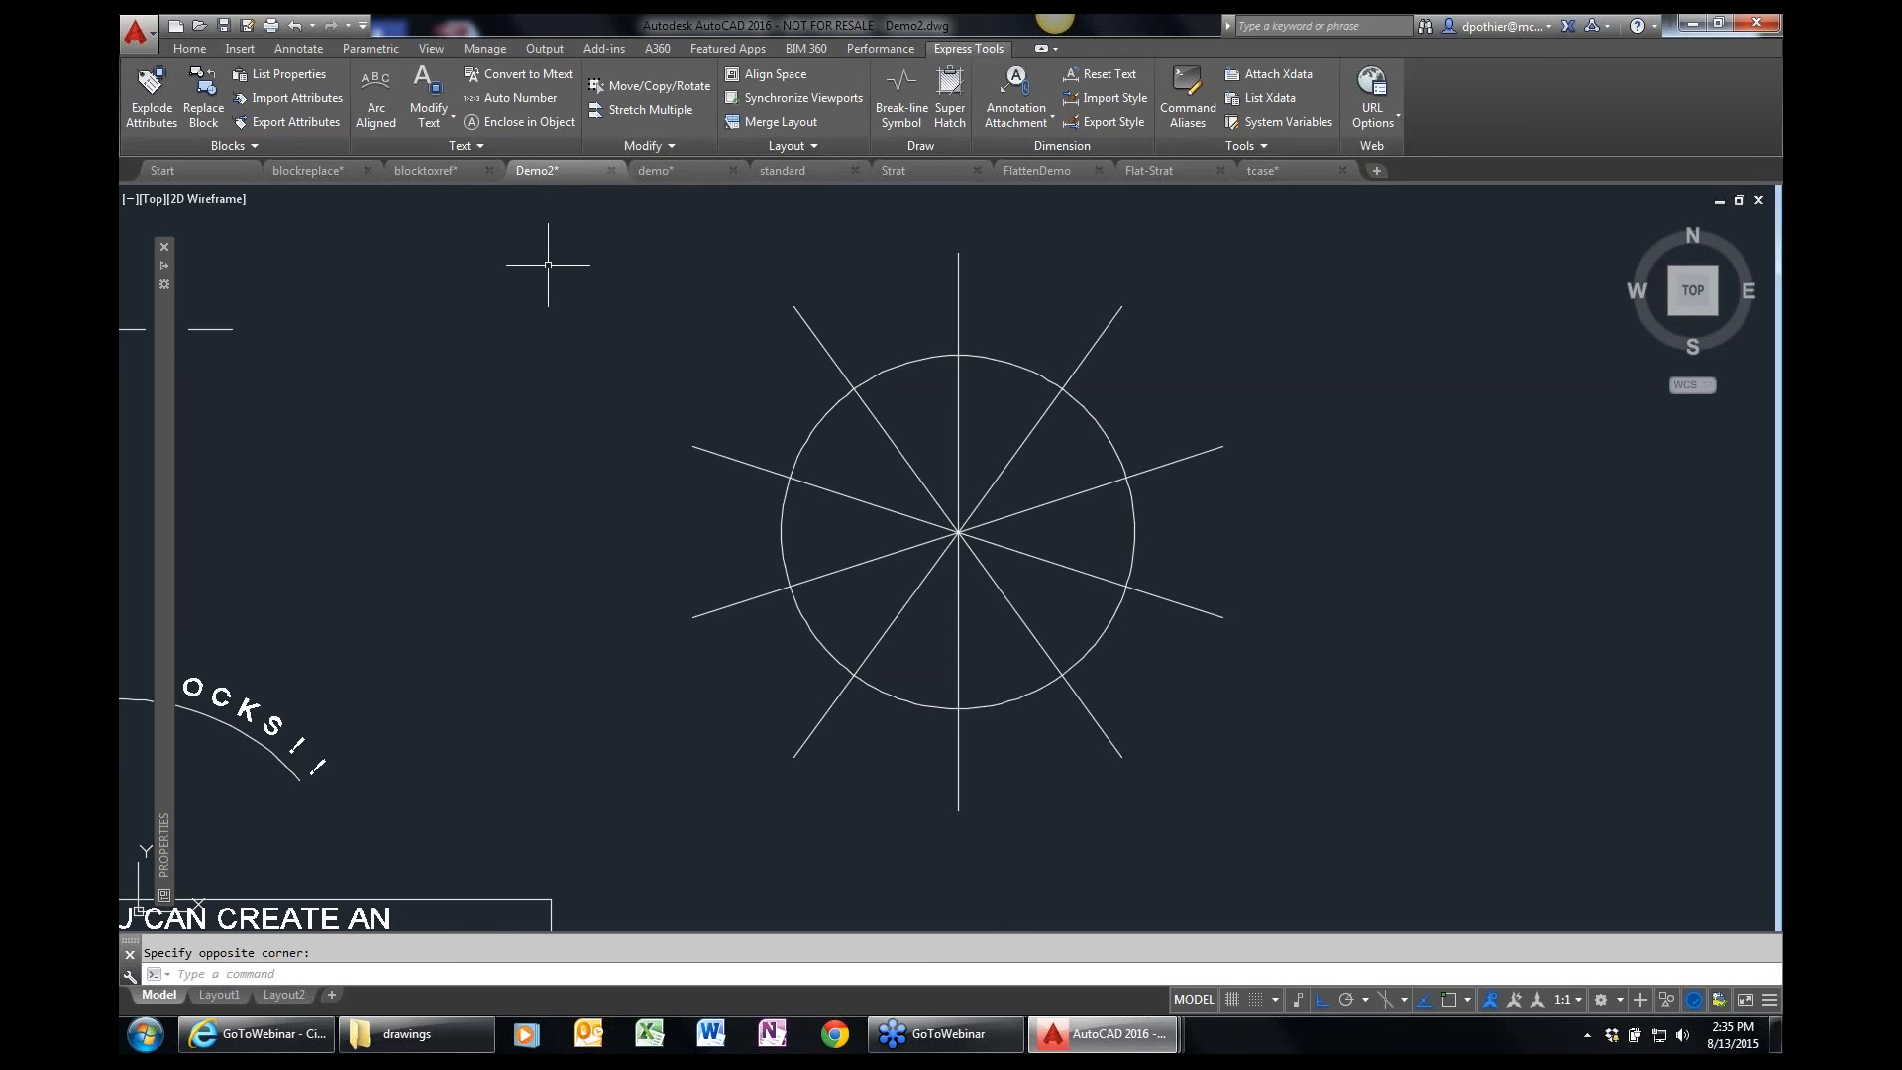
{"action": "left_click", "coordinate": [666, 146]}
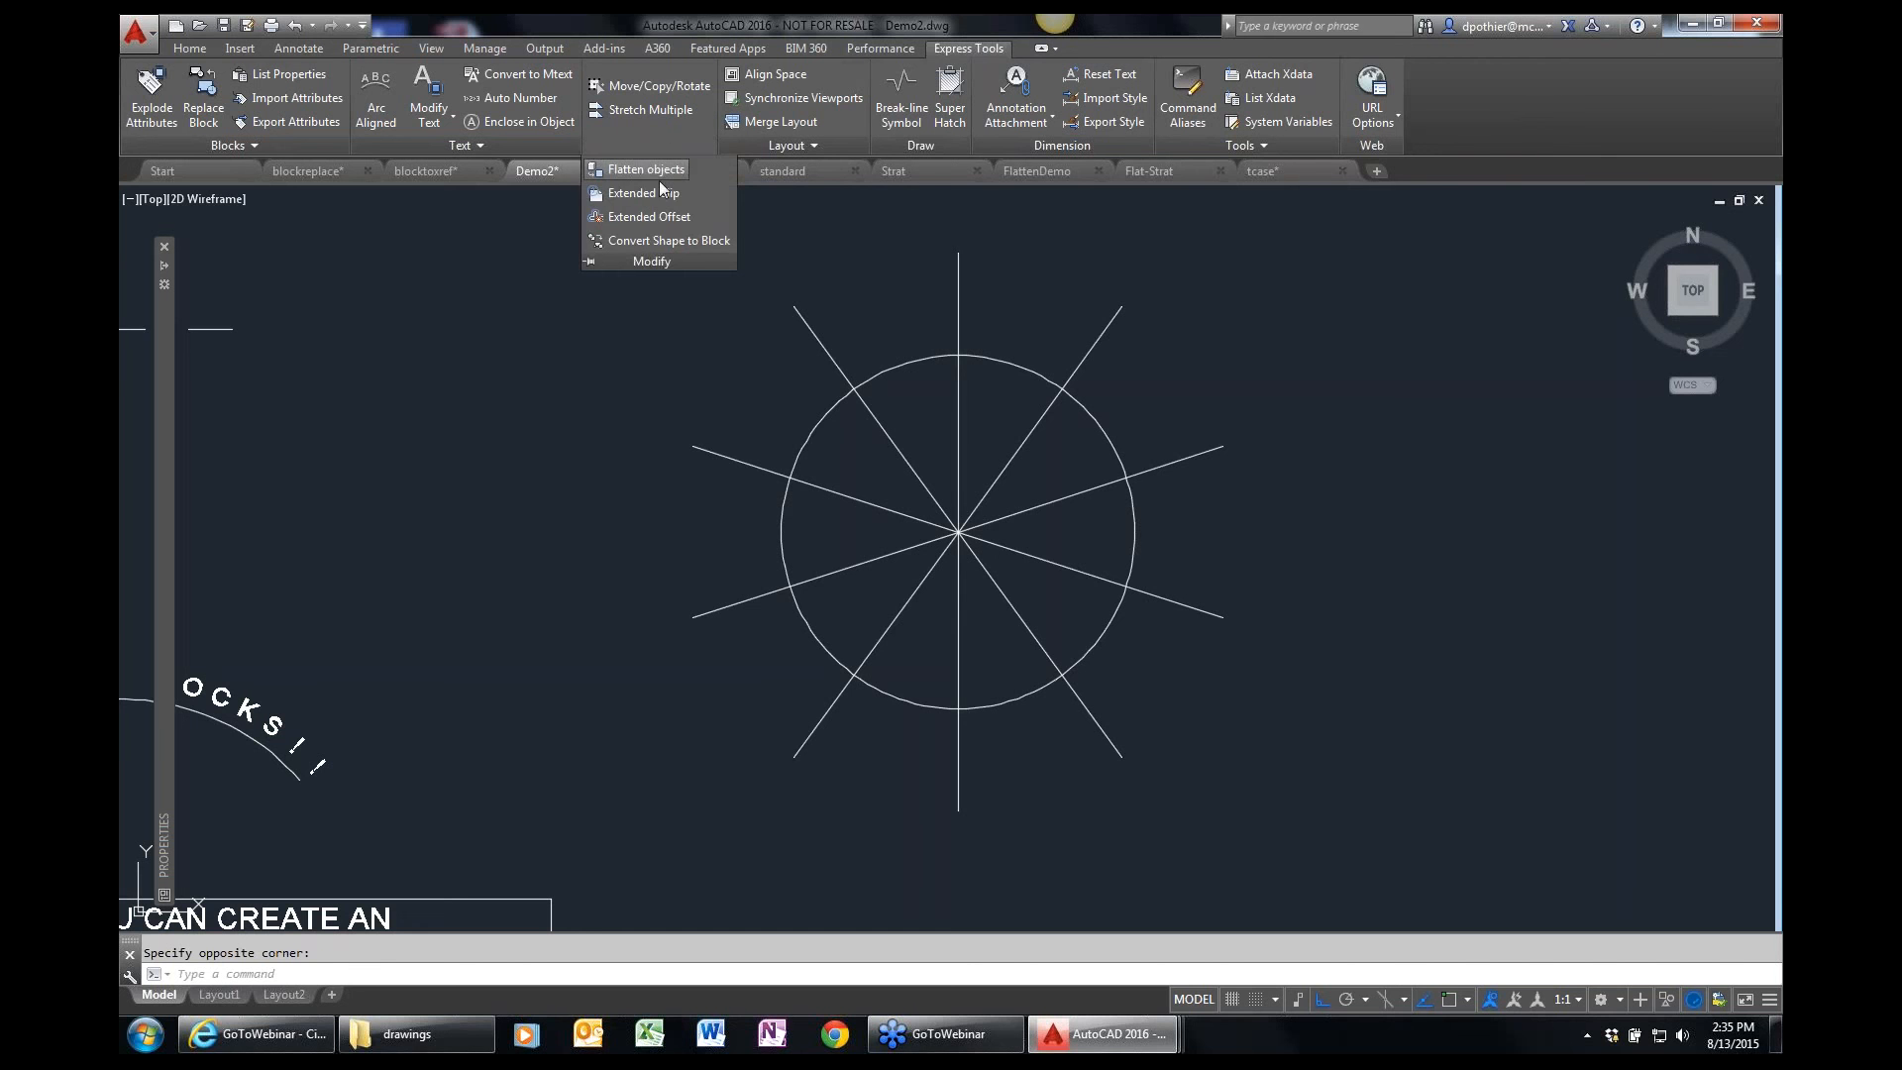
{"action": "key", "text": "Escape"}
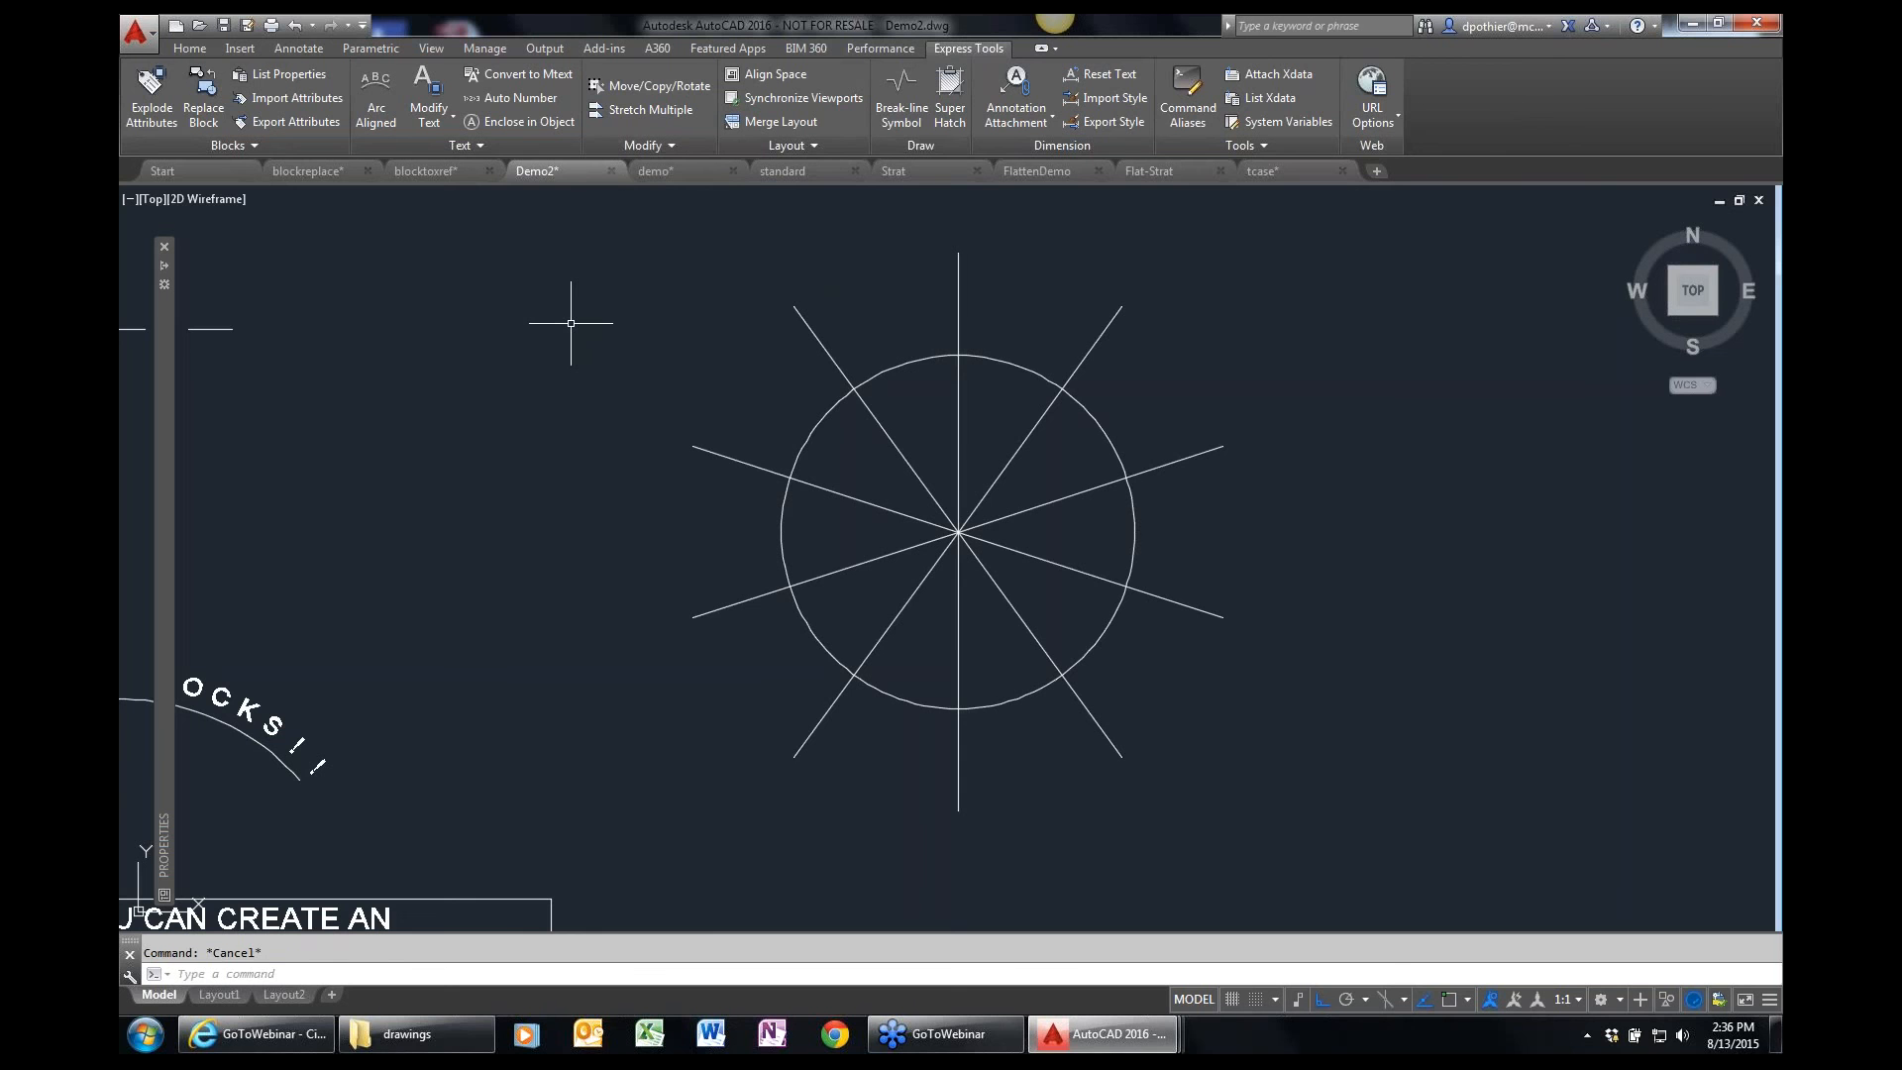
{"action": "type", "text": "EXTRIM"}
{"action": "key", "text": "Return"}
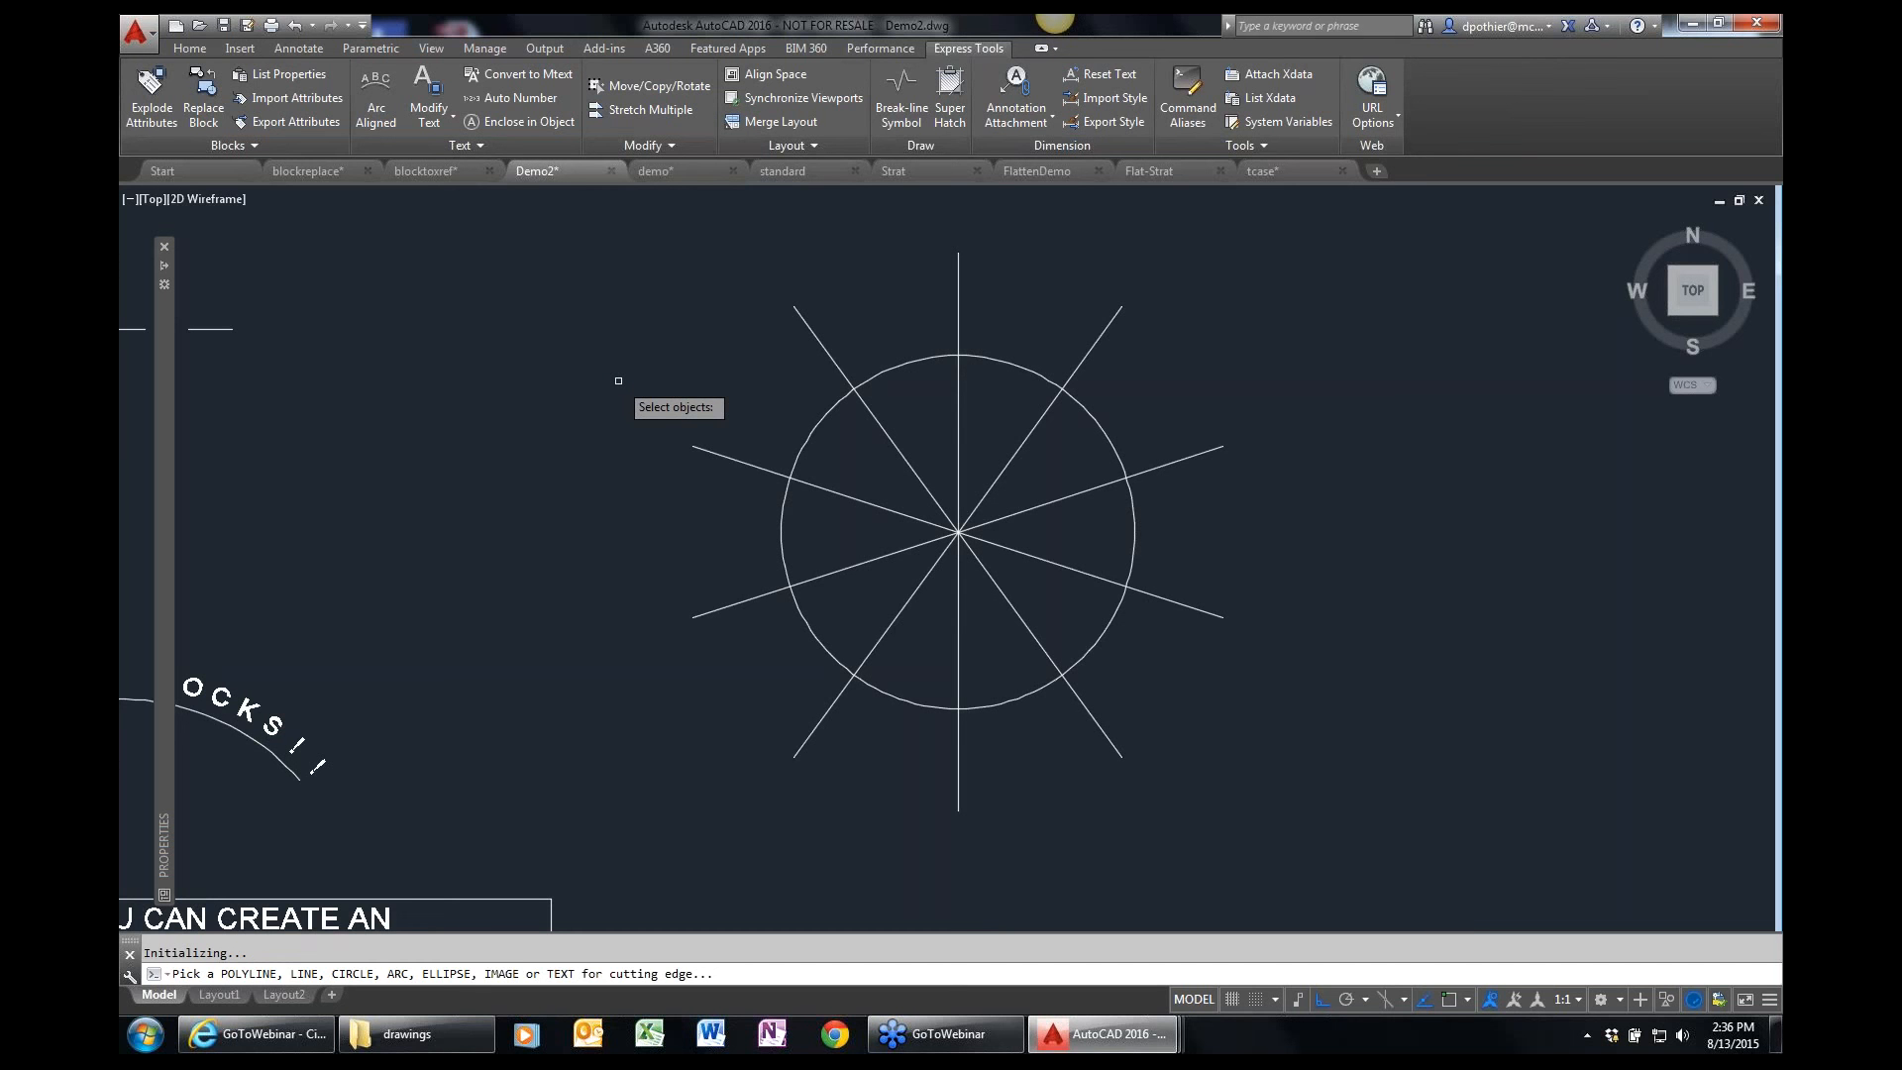
{"action": "key", "text": "Escape"}
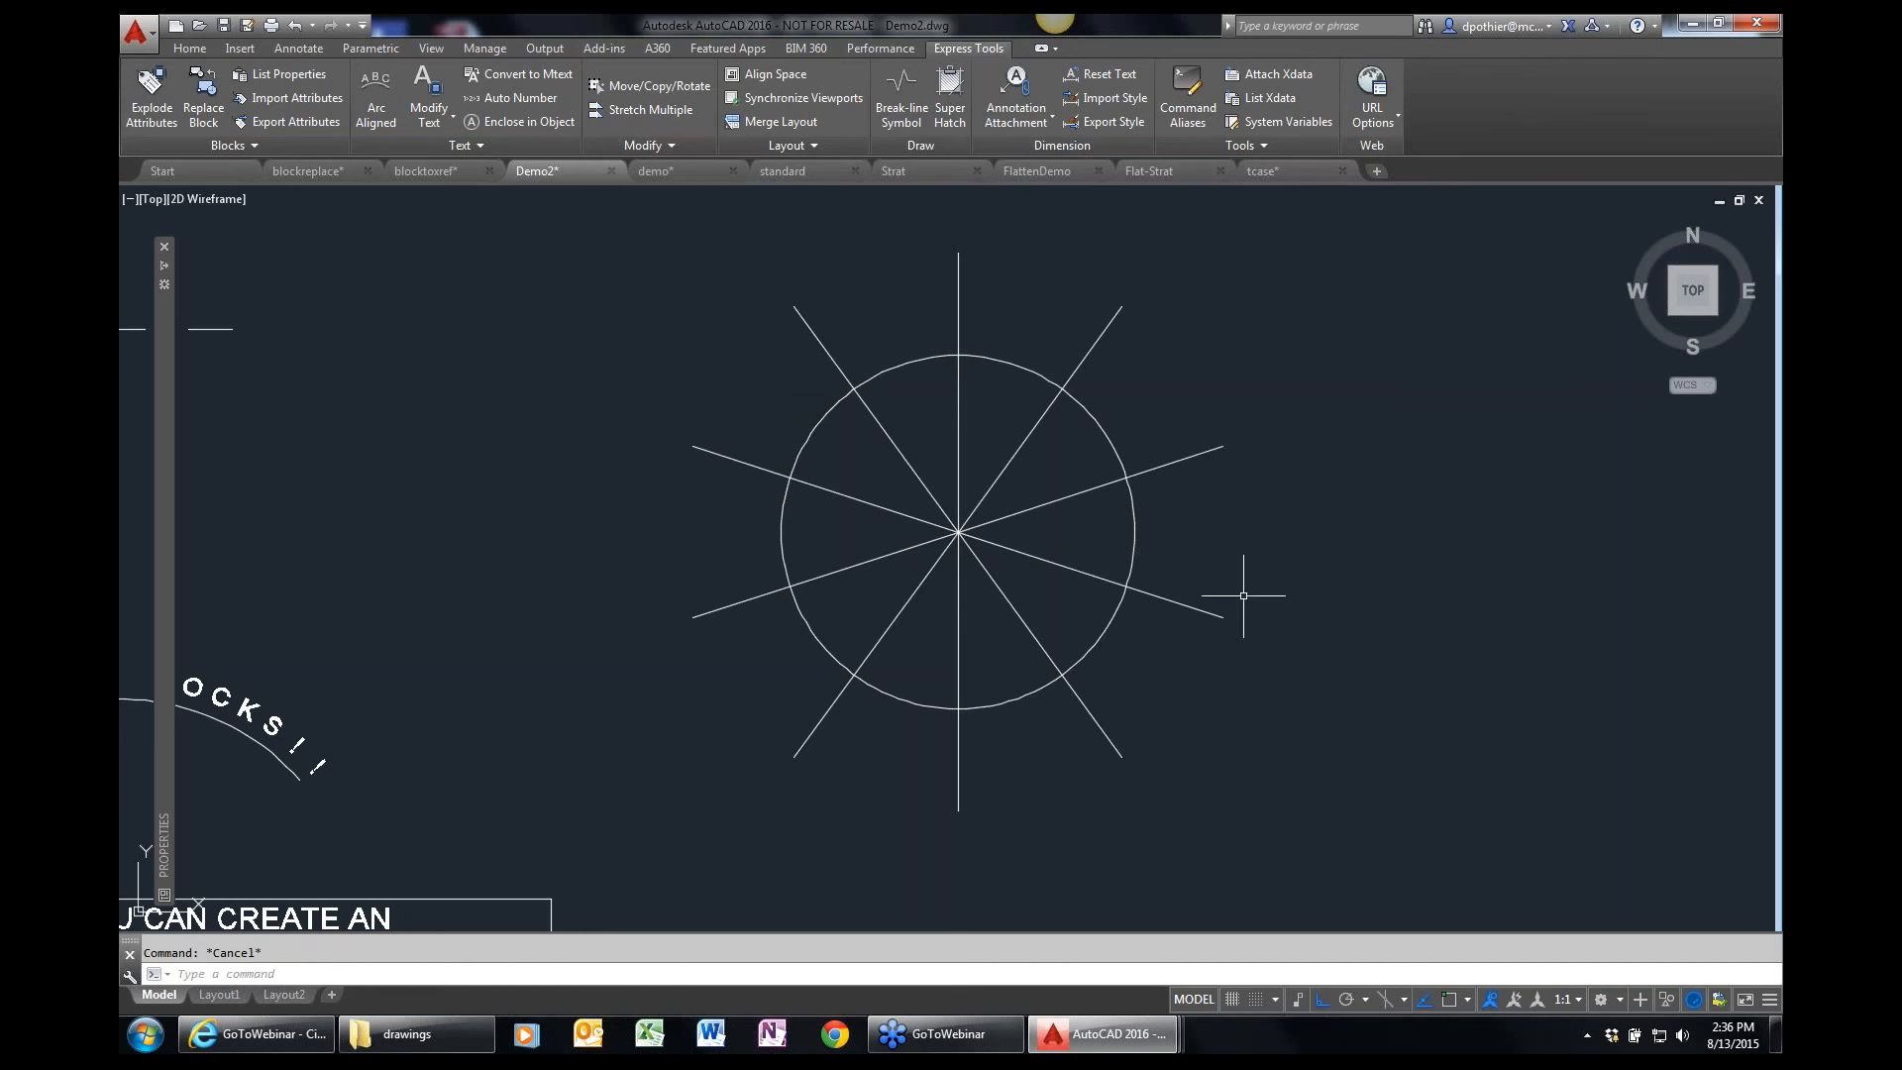
Try standard Trim on the two upper-left spoke segments inside the circle, using all objects as cutting edges, and undo it.
{"action": "type", "text": "tr"}
{"action": "key", "text": "Return"}
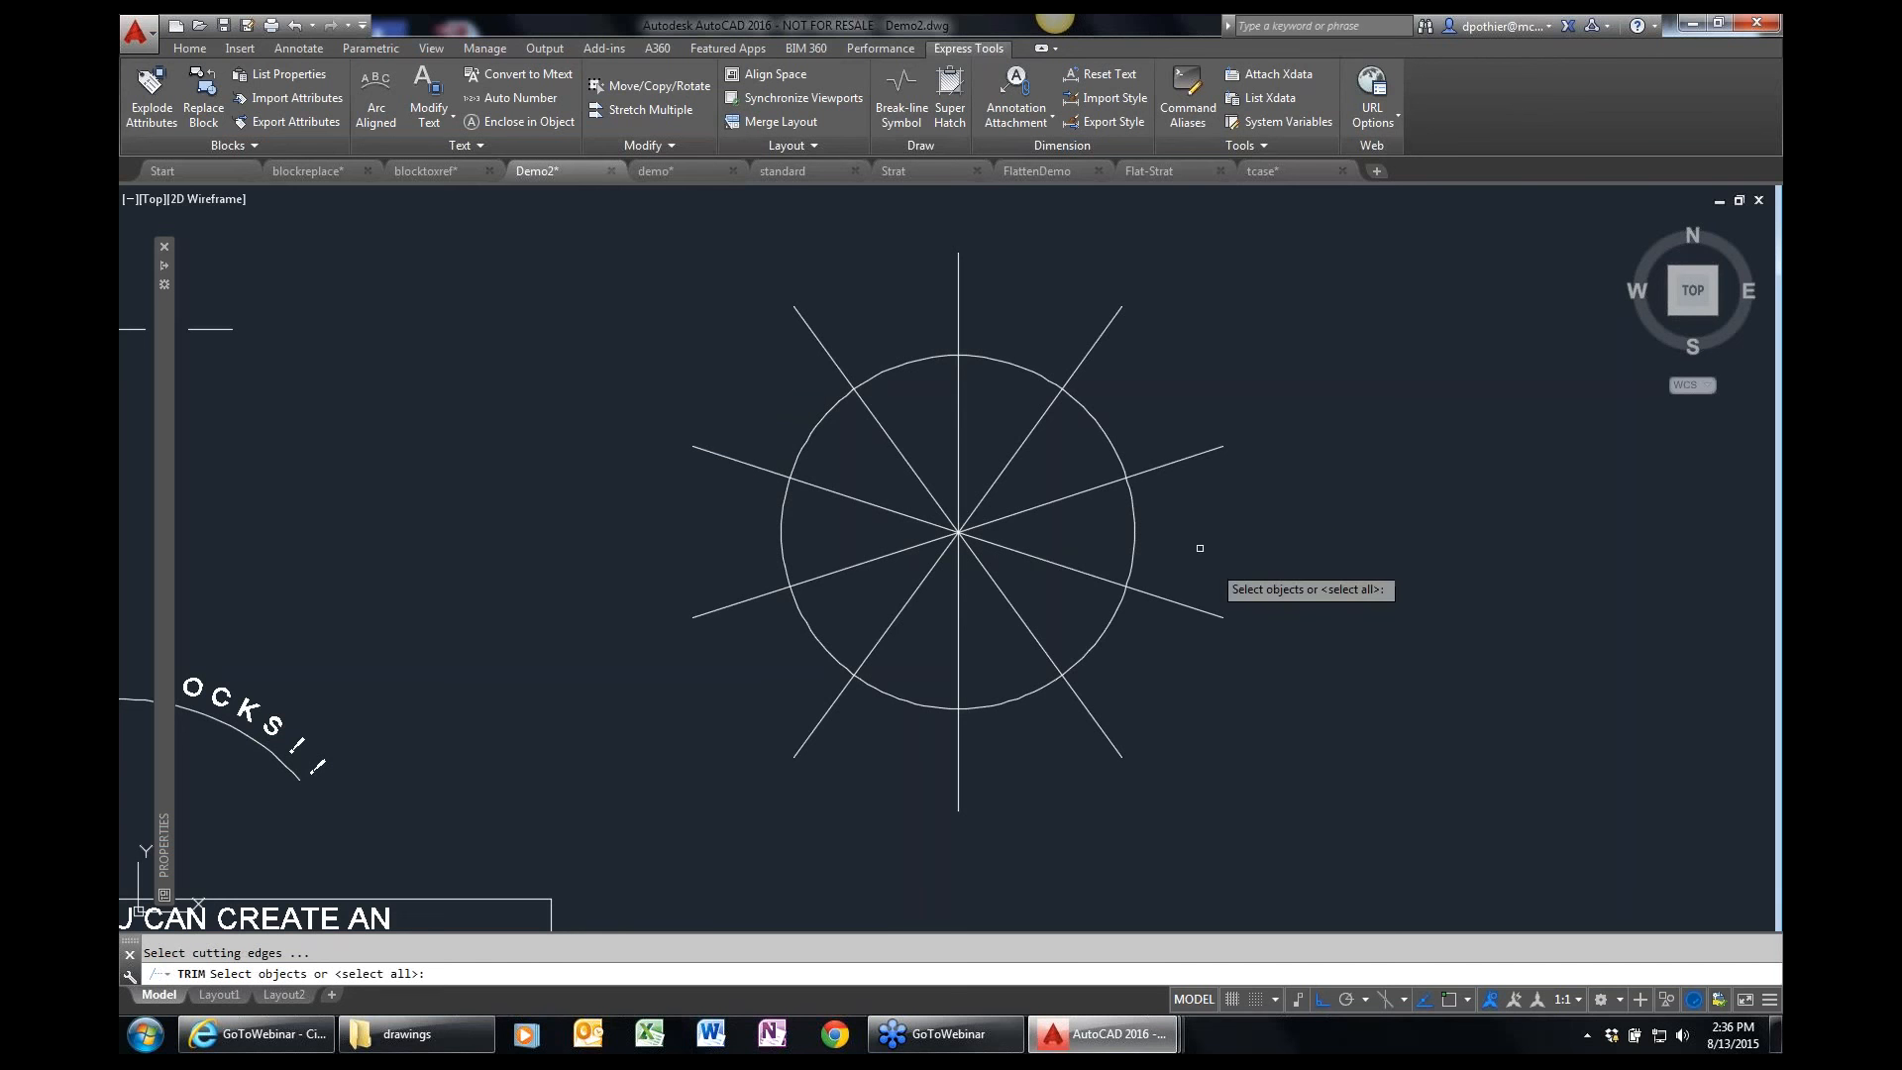
{"action": "left_click", "coordinate": [1251, 784]}
{"action": "key", "text": "Return"}
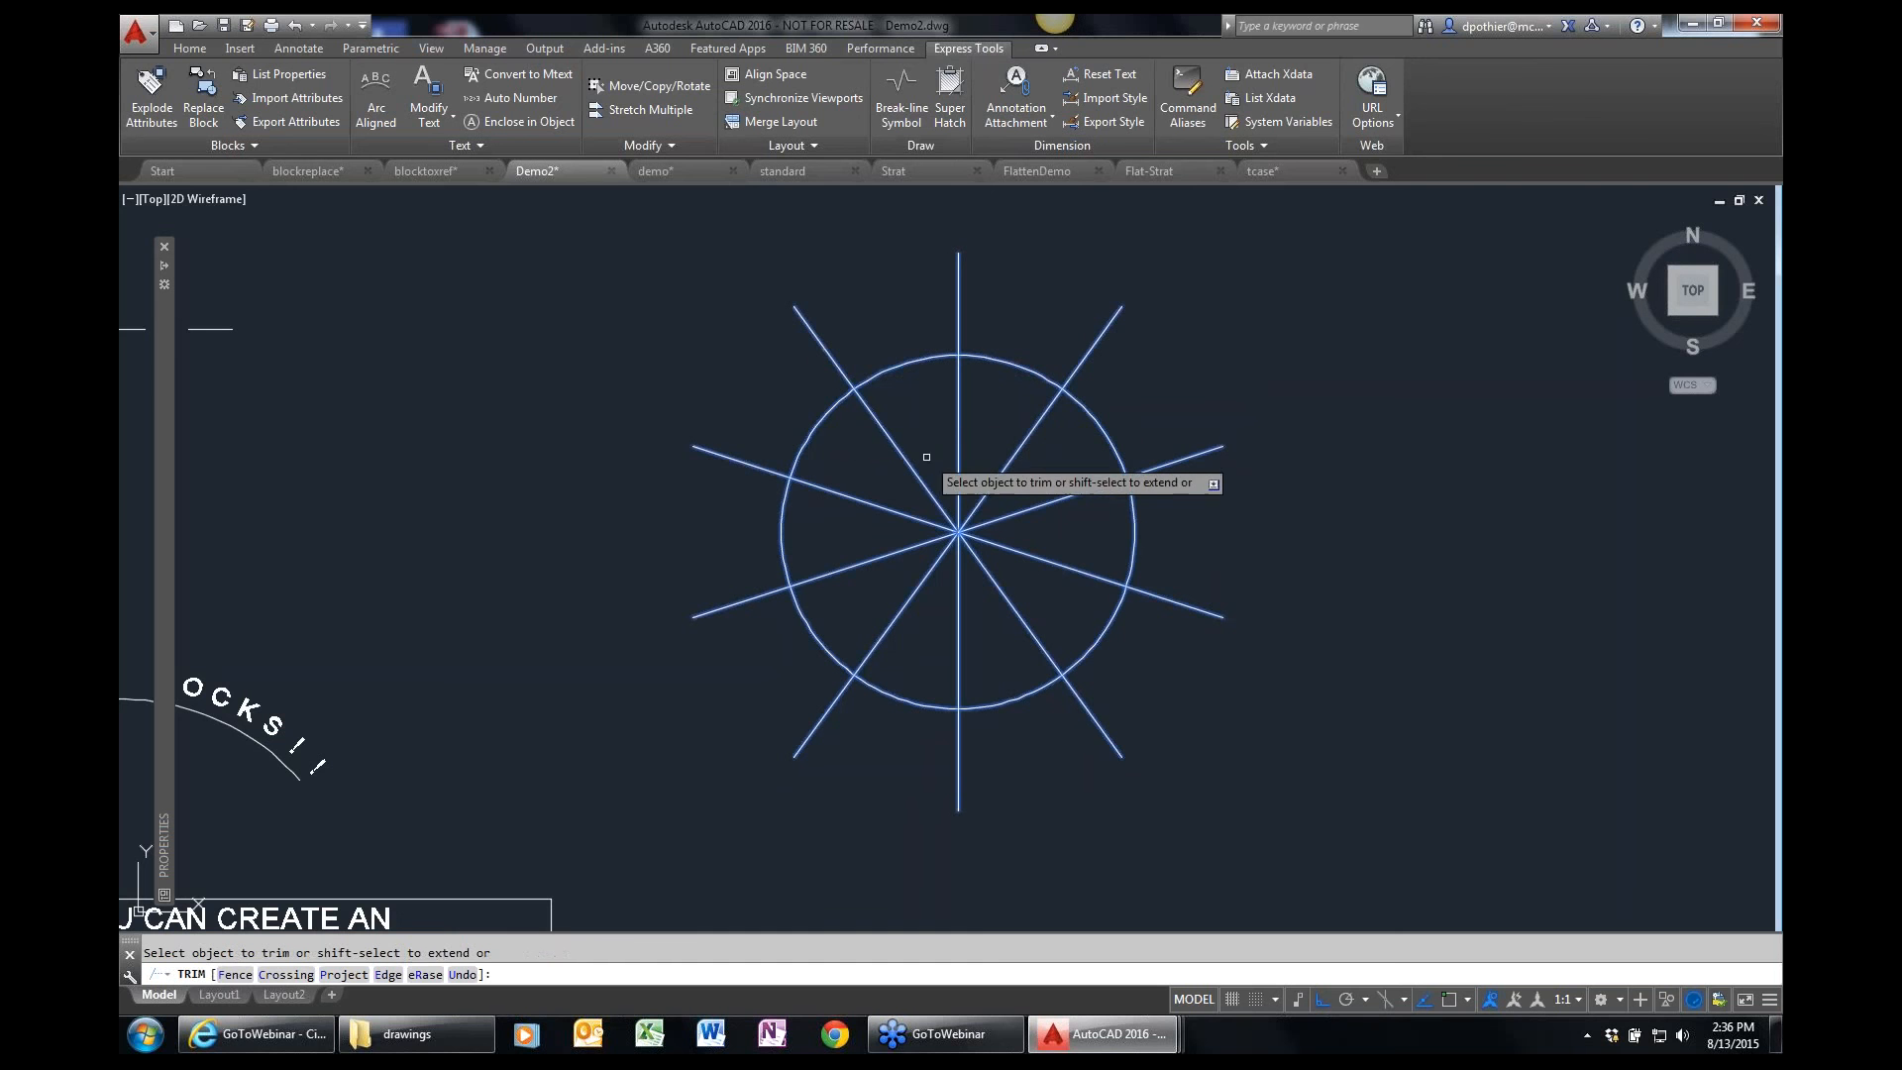
{"action": "left_click", "coordinate": [904, 455]}
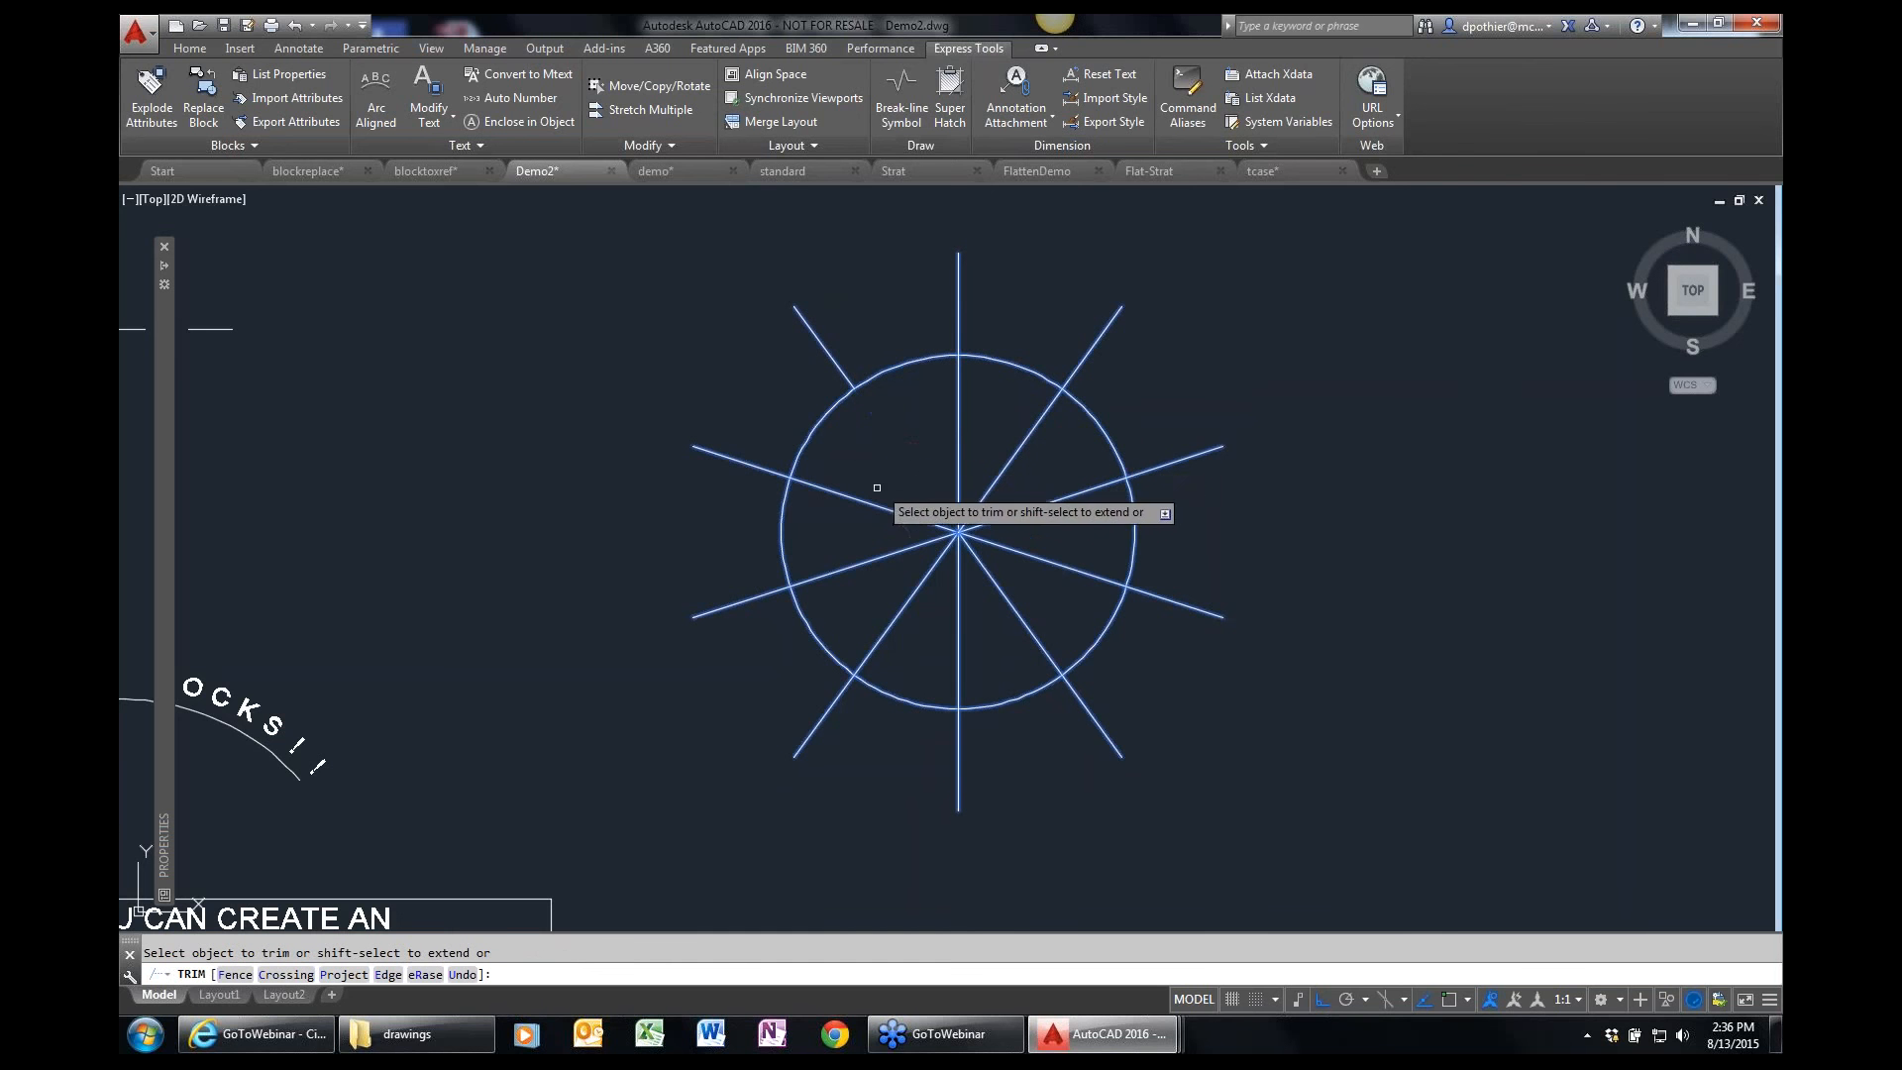
{"action": "left_click", "coordinate": [872, 503]}
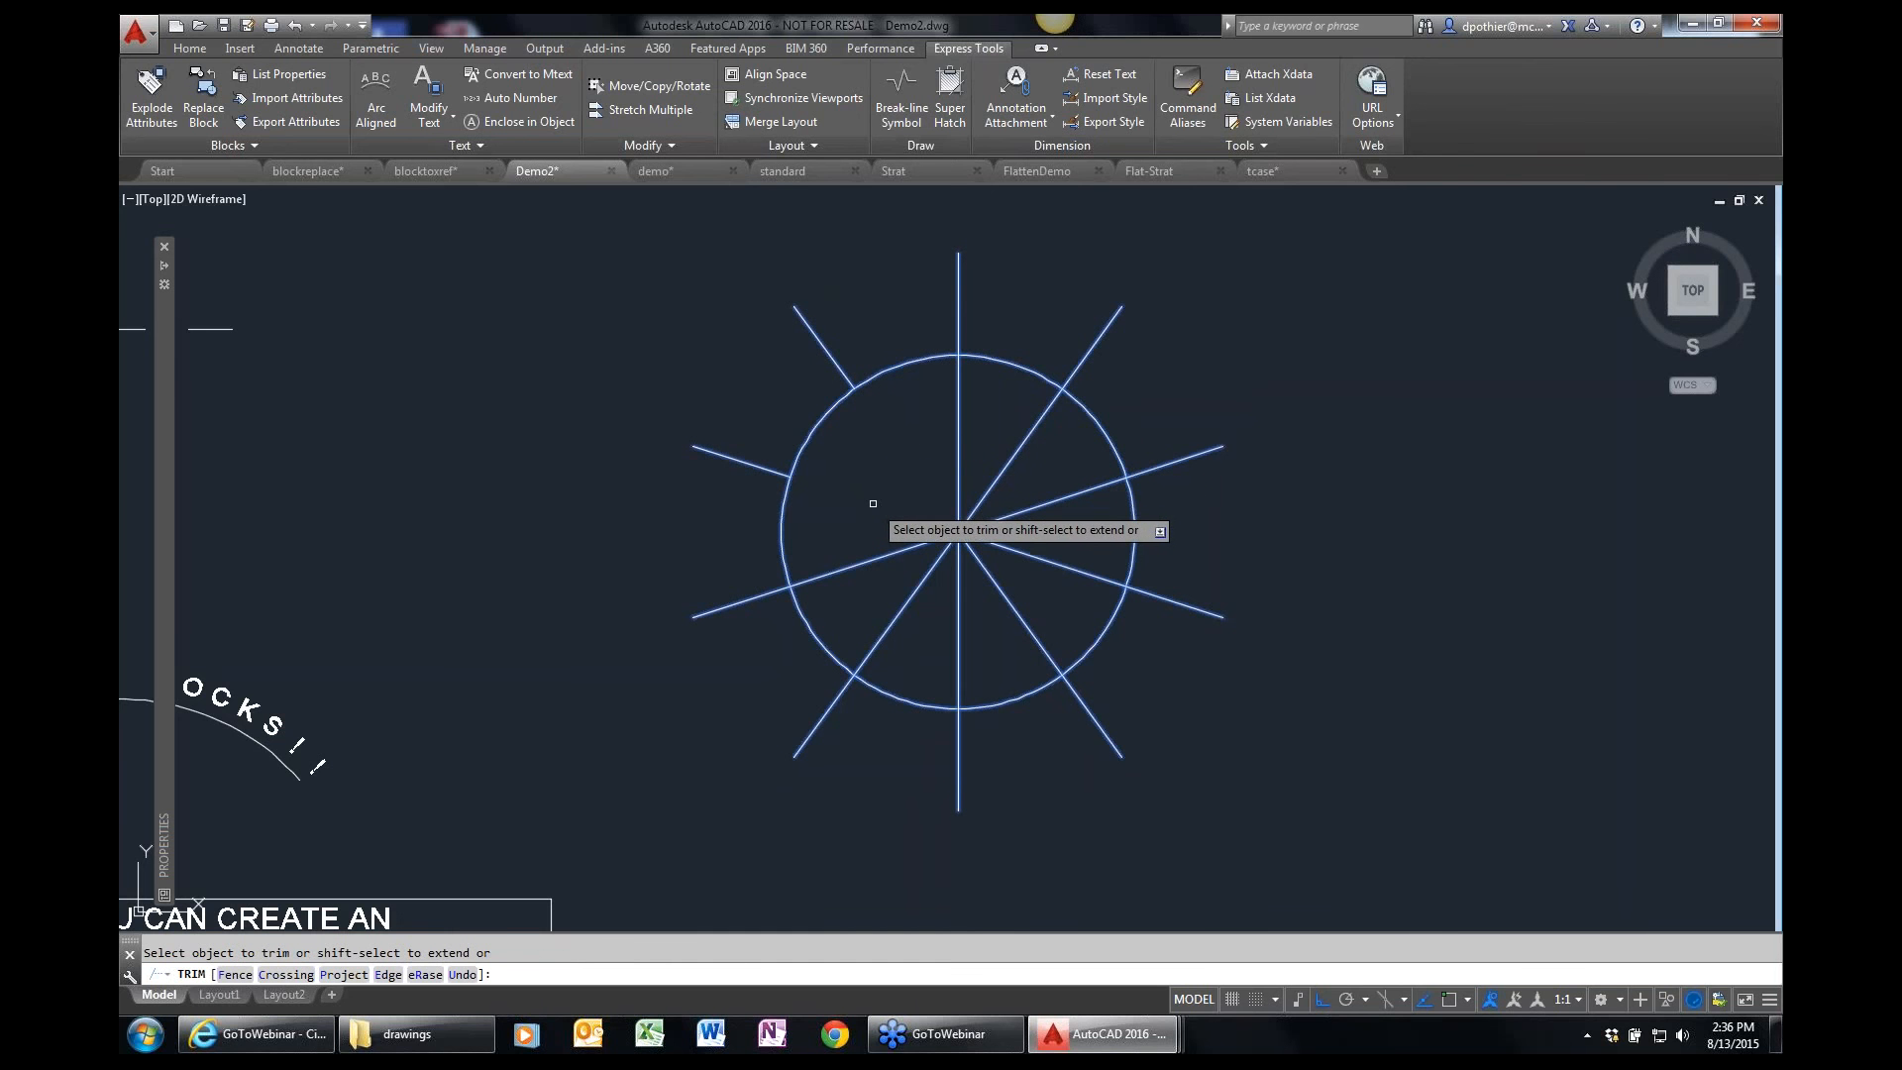
{"action": "key", "text": "Escape"}
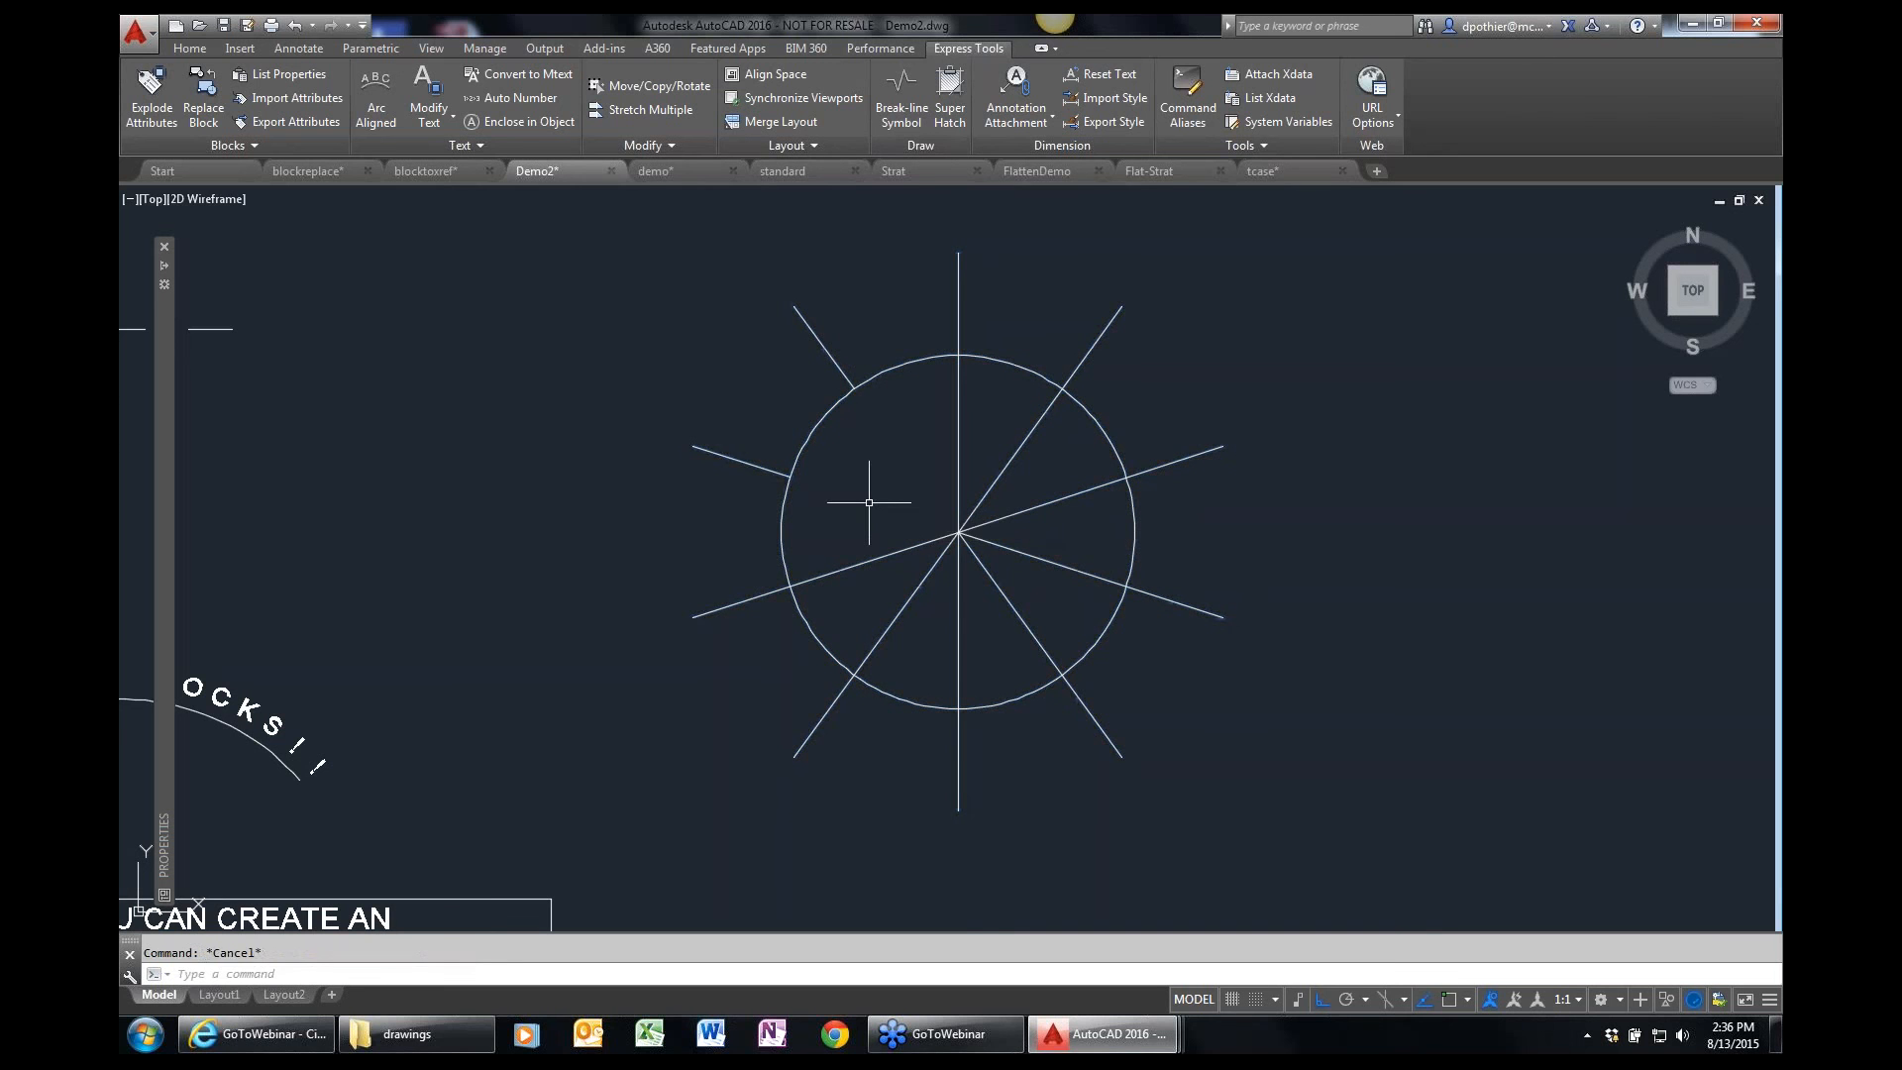
{"action": "key", "text": "ctrl+z"}
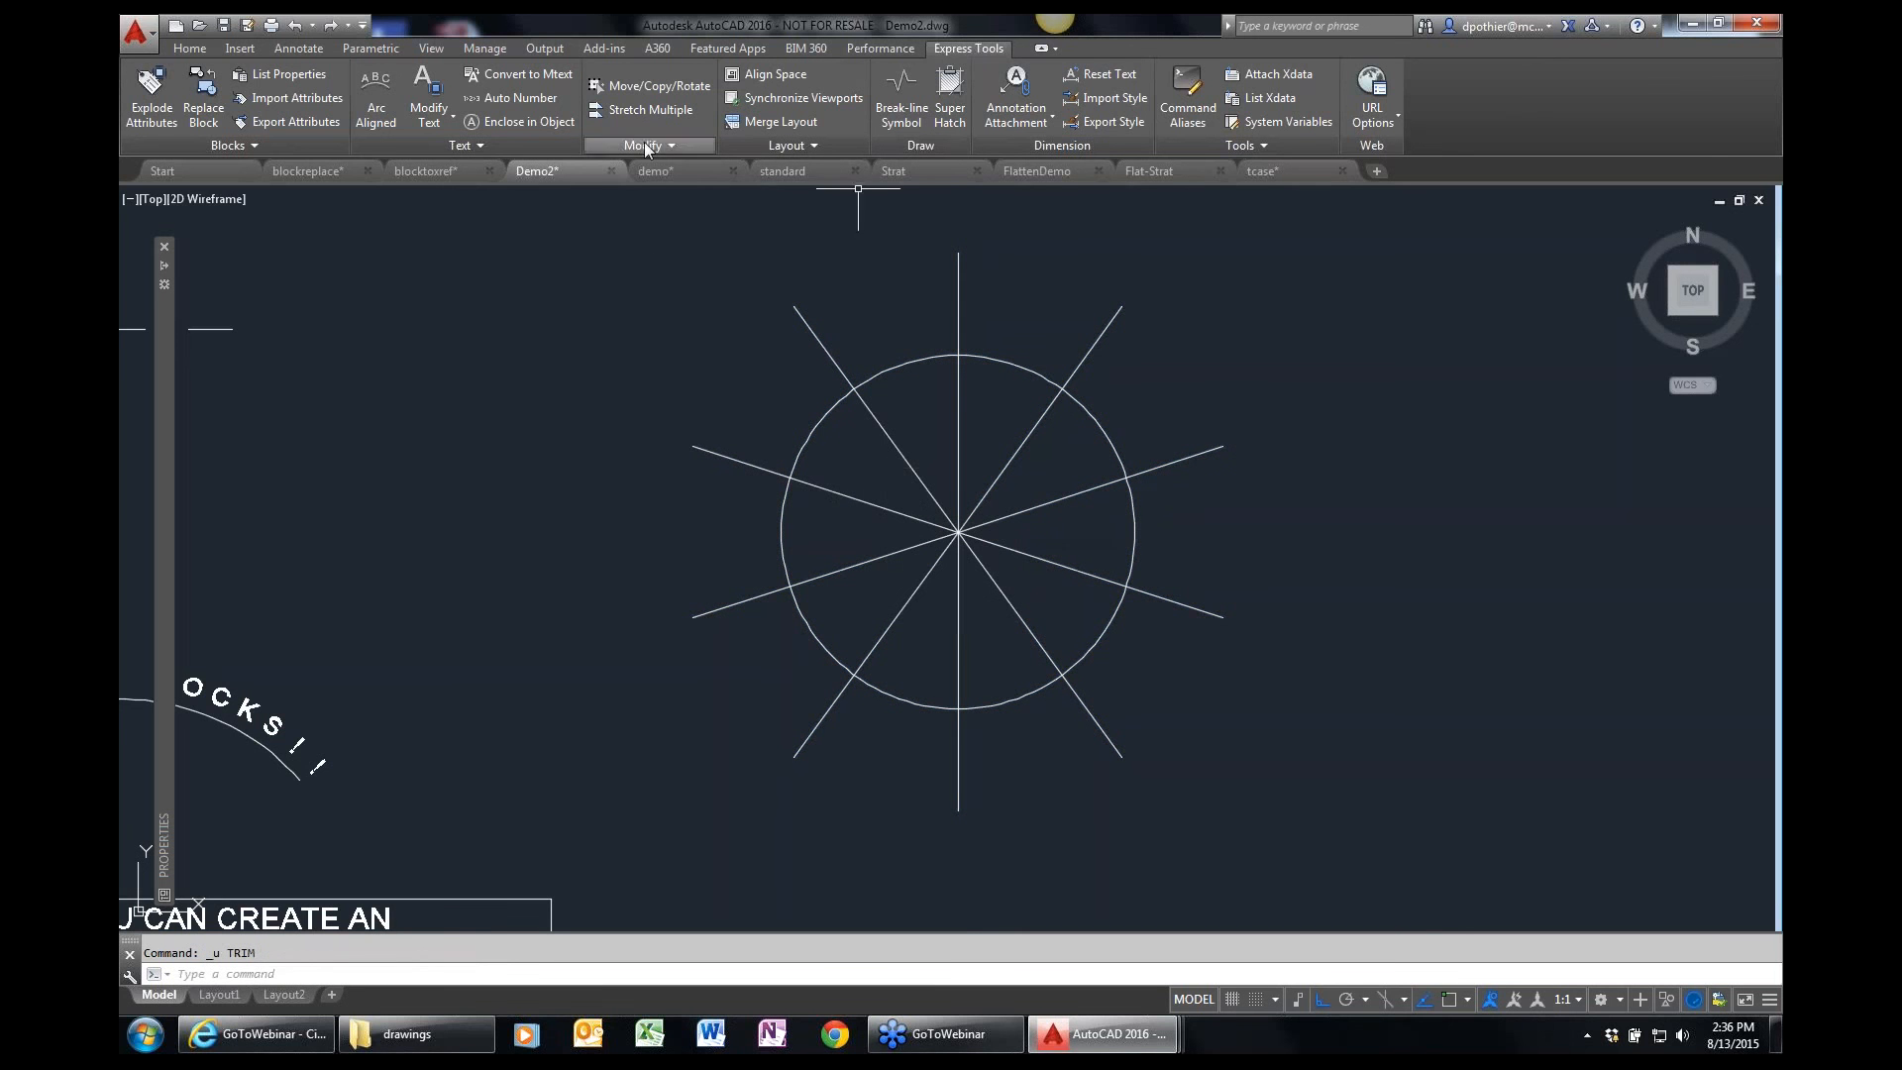
Use EXTRIM with the circle as cutting edge to trim away all spoke segments inside it.
{"action": "type", "text": "TRIM"}
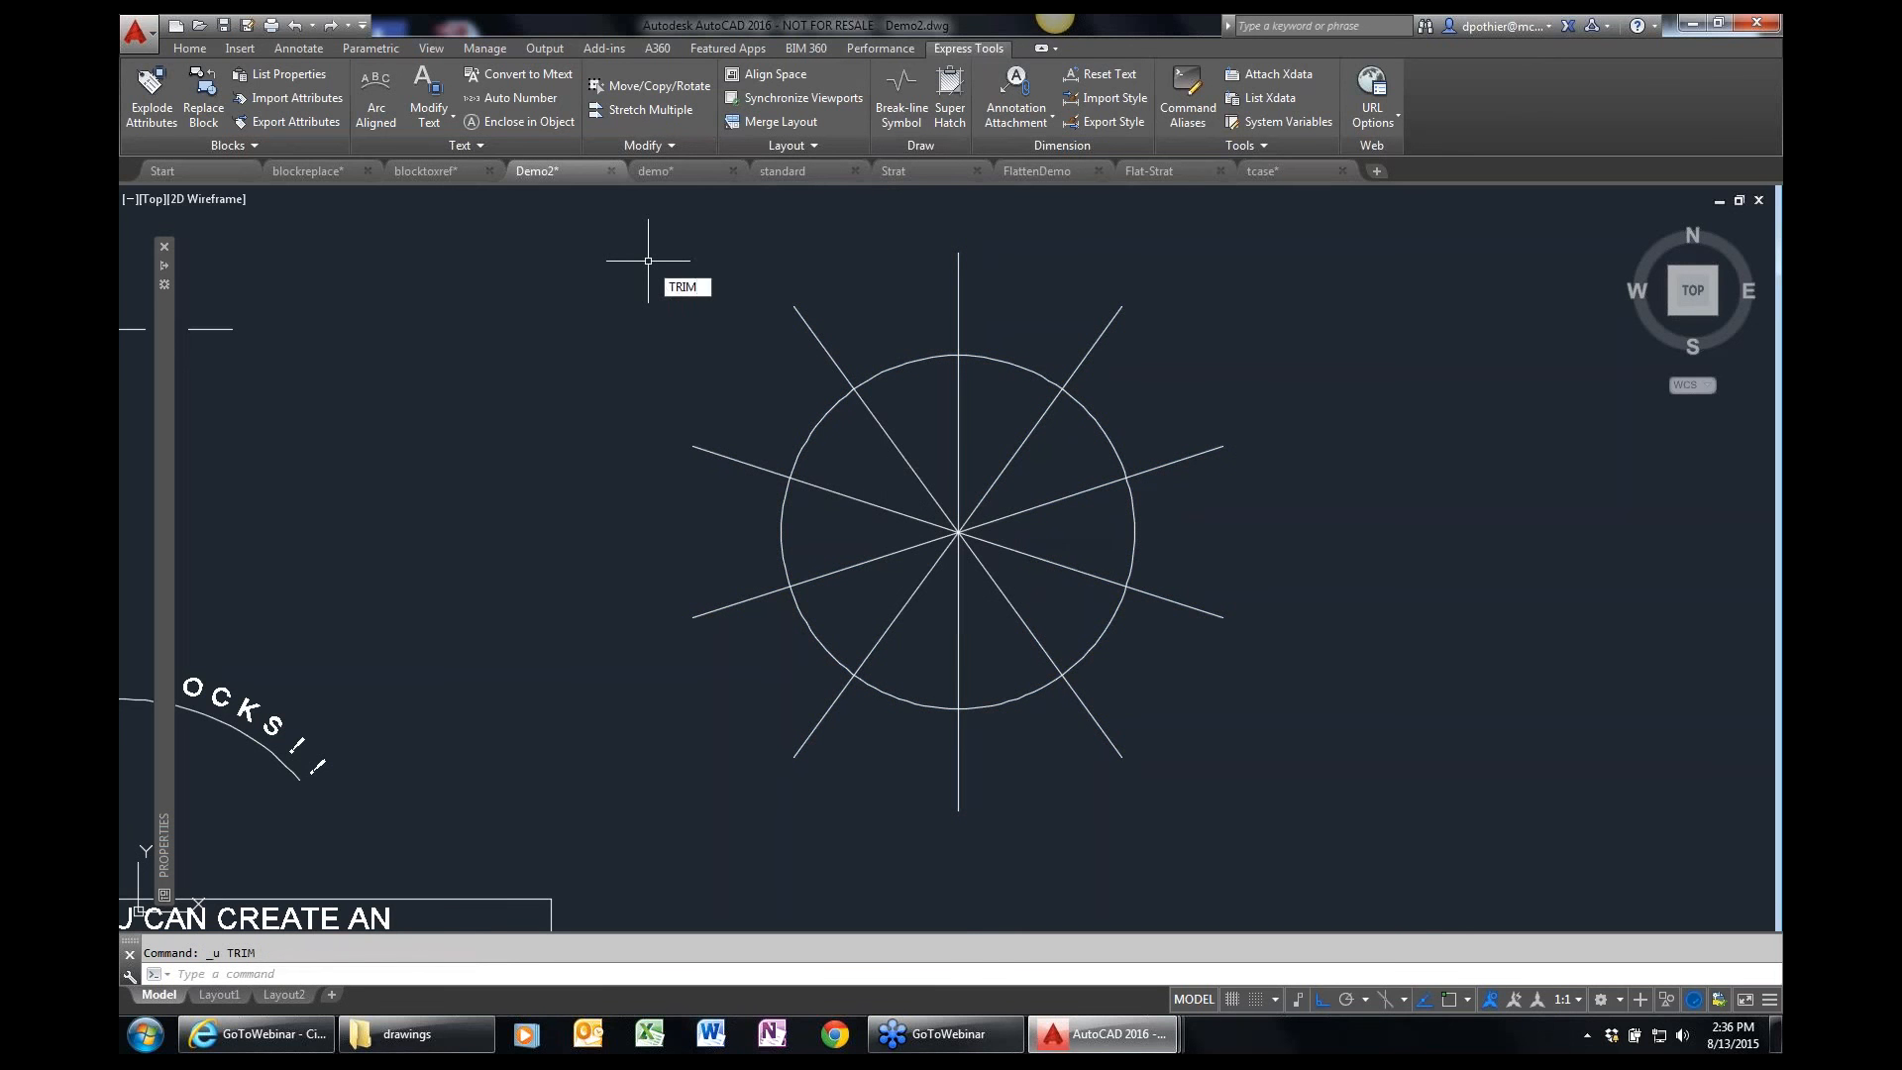
{"action": "key", "text": "Return"}
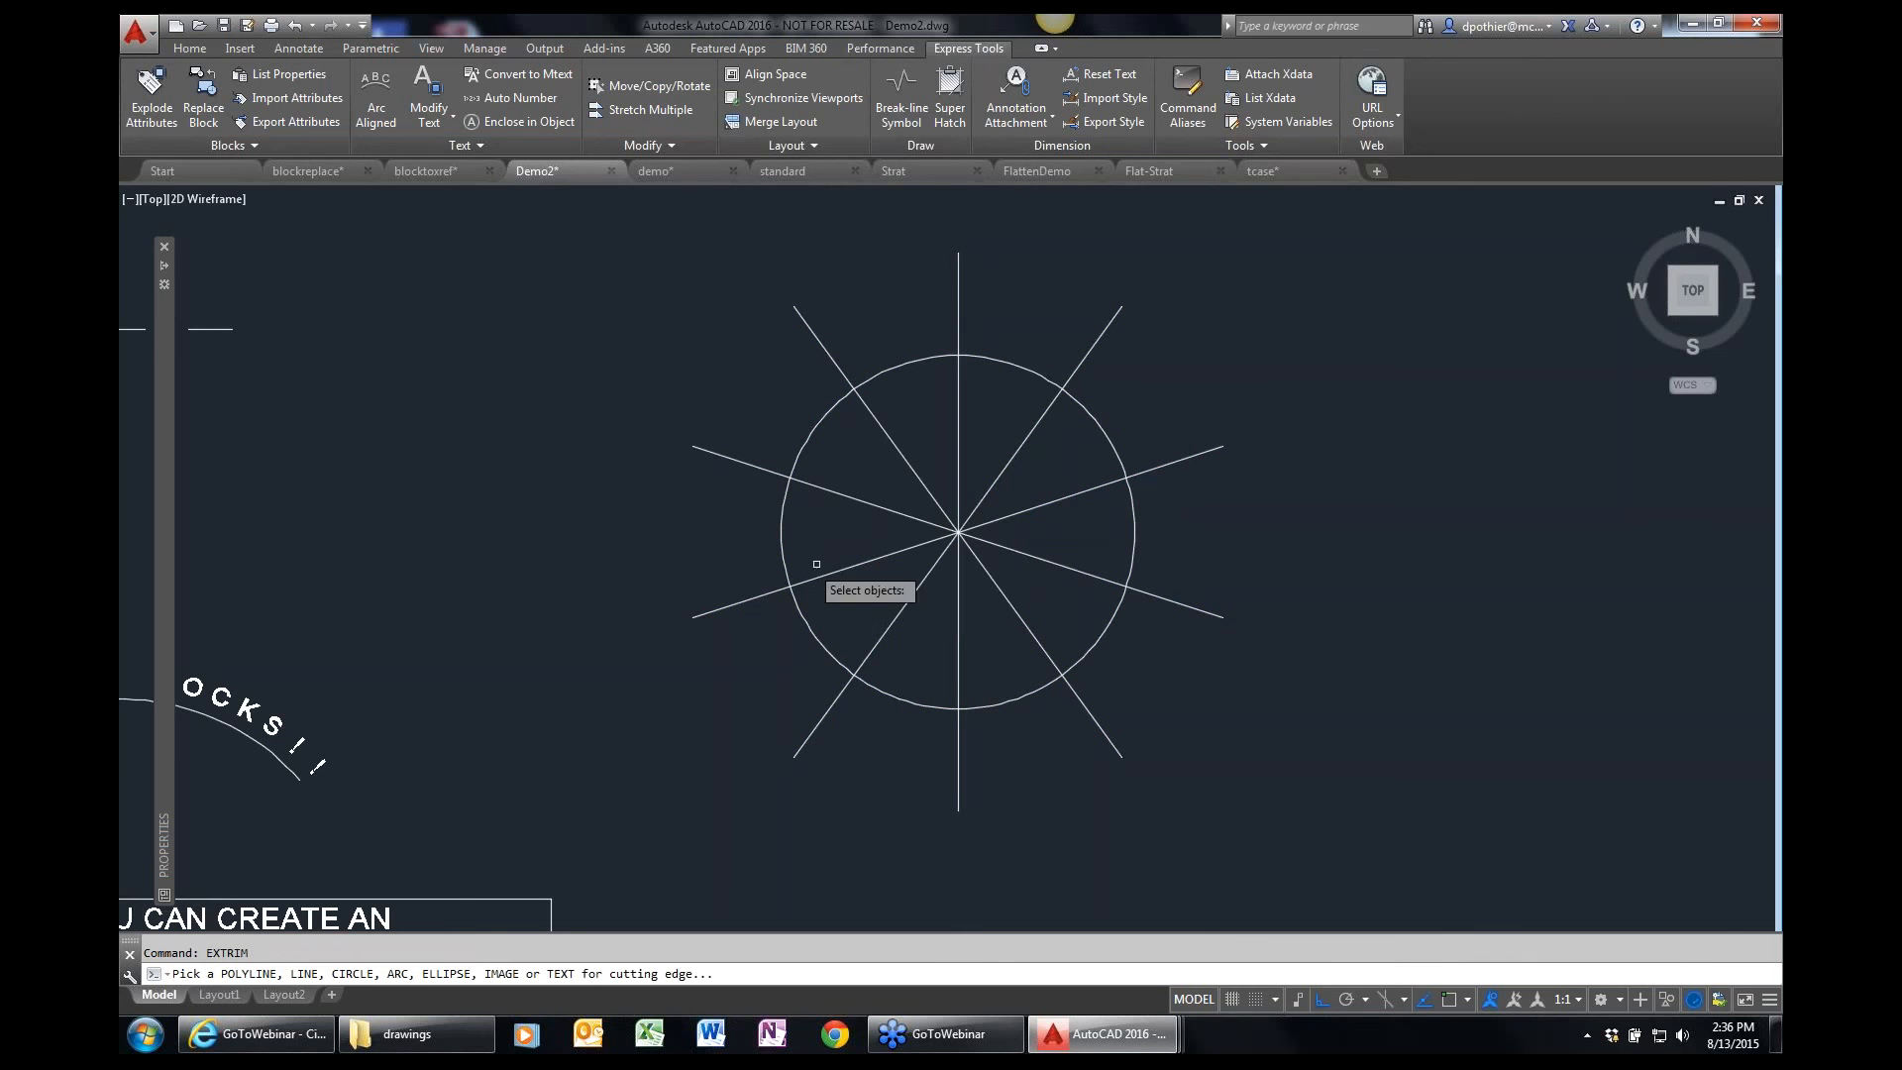
{"action": "left_click", "coordinate": [920, 358]}
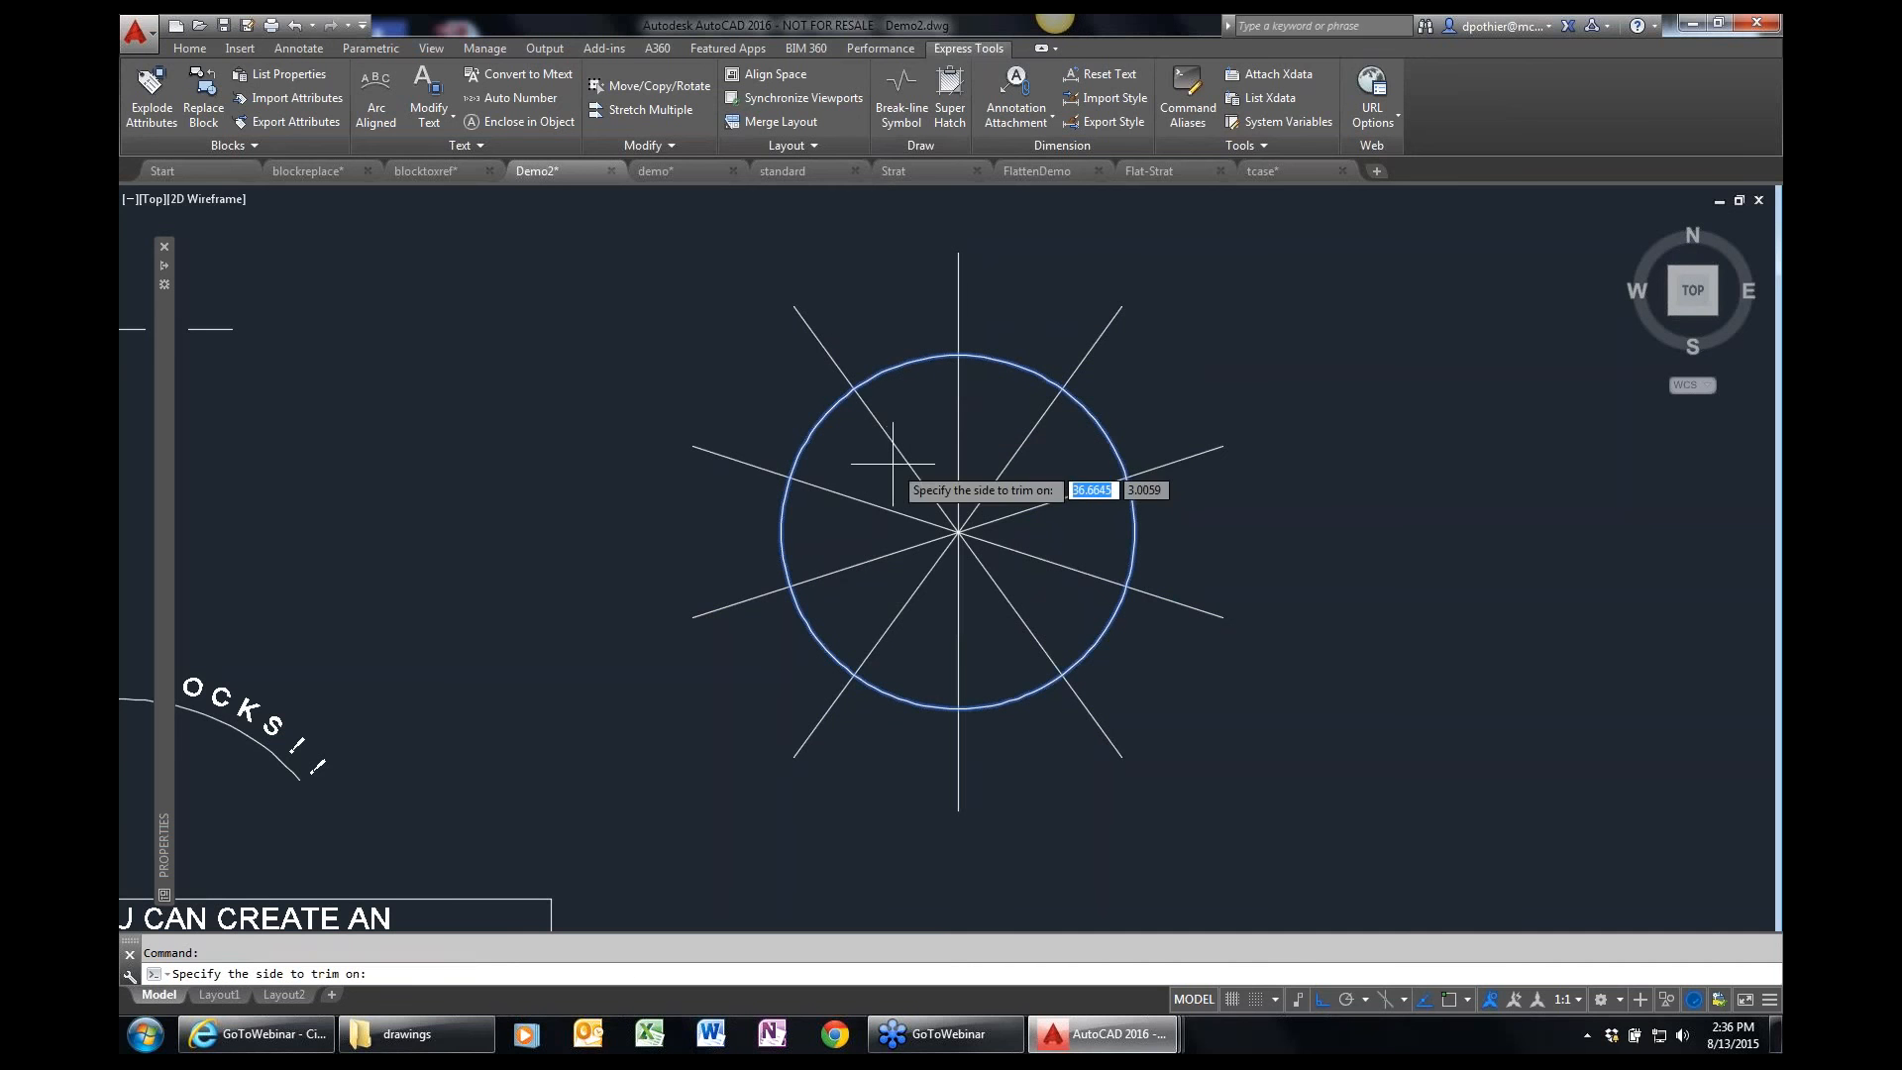
{"action": "left_click", "coordinate": [931, 423]}
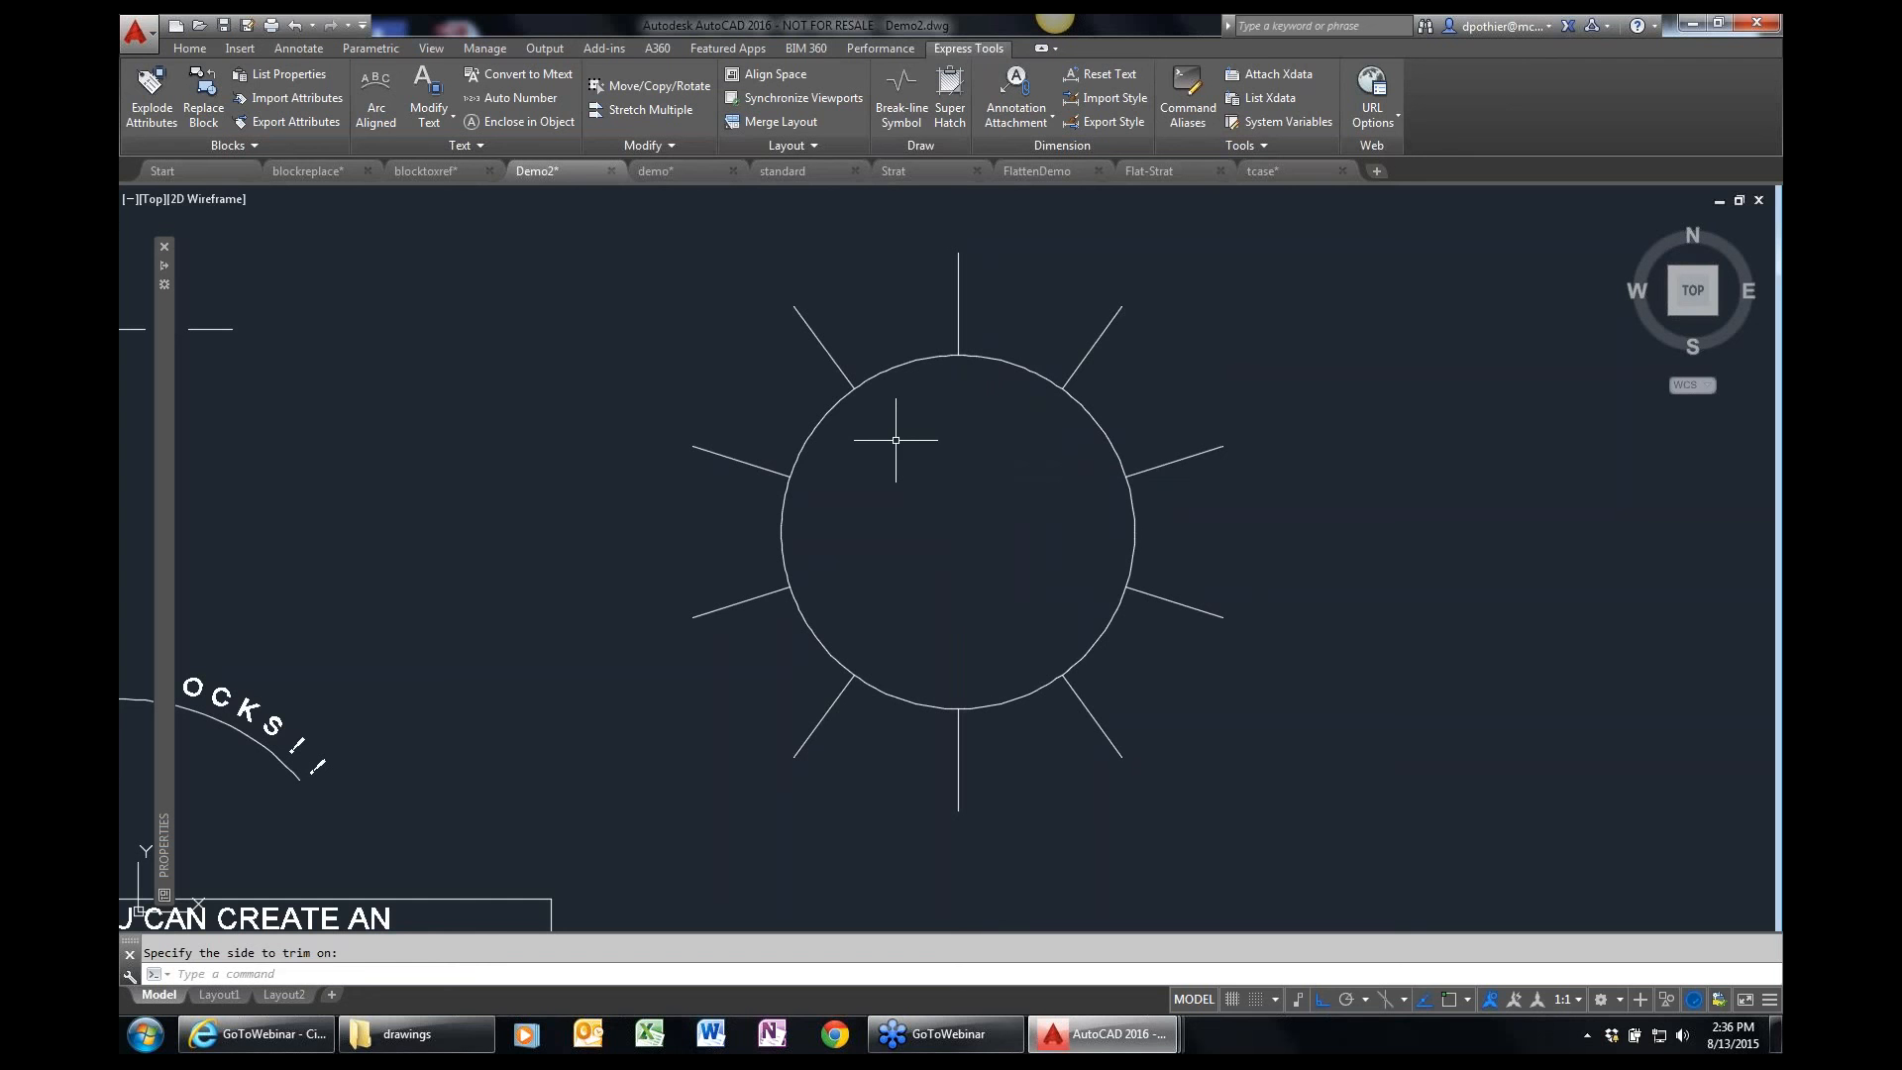
{"action": "type", "text": "SETTI"}
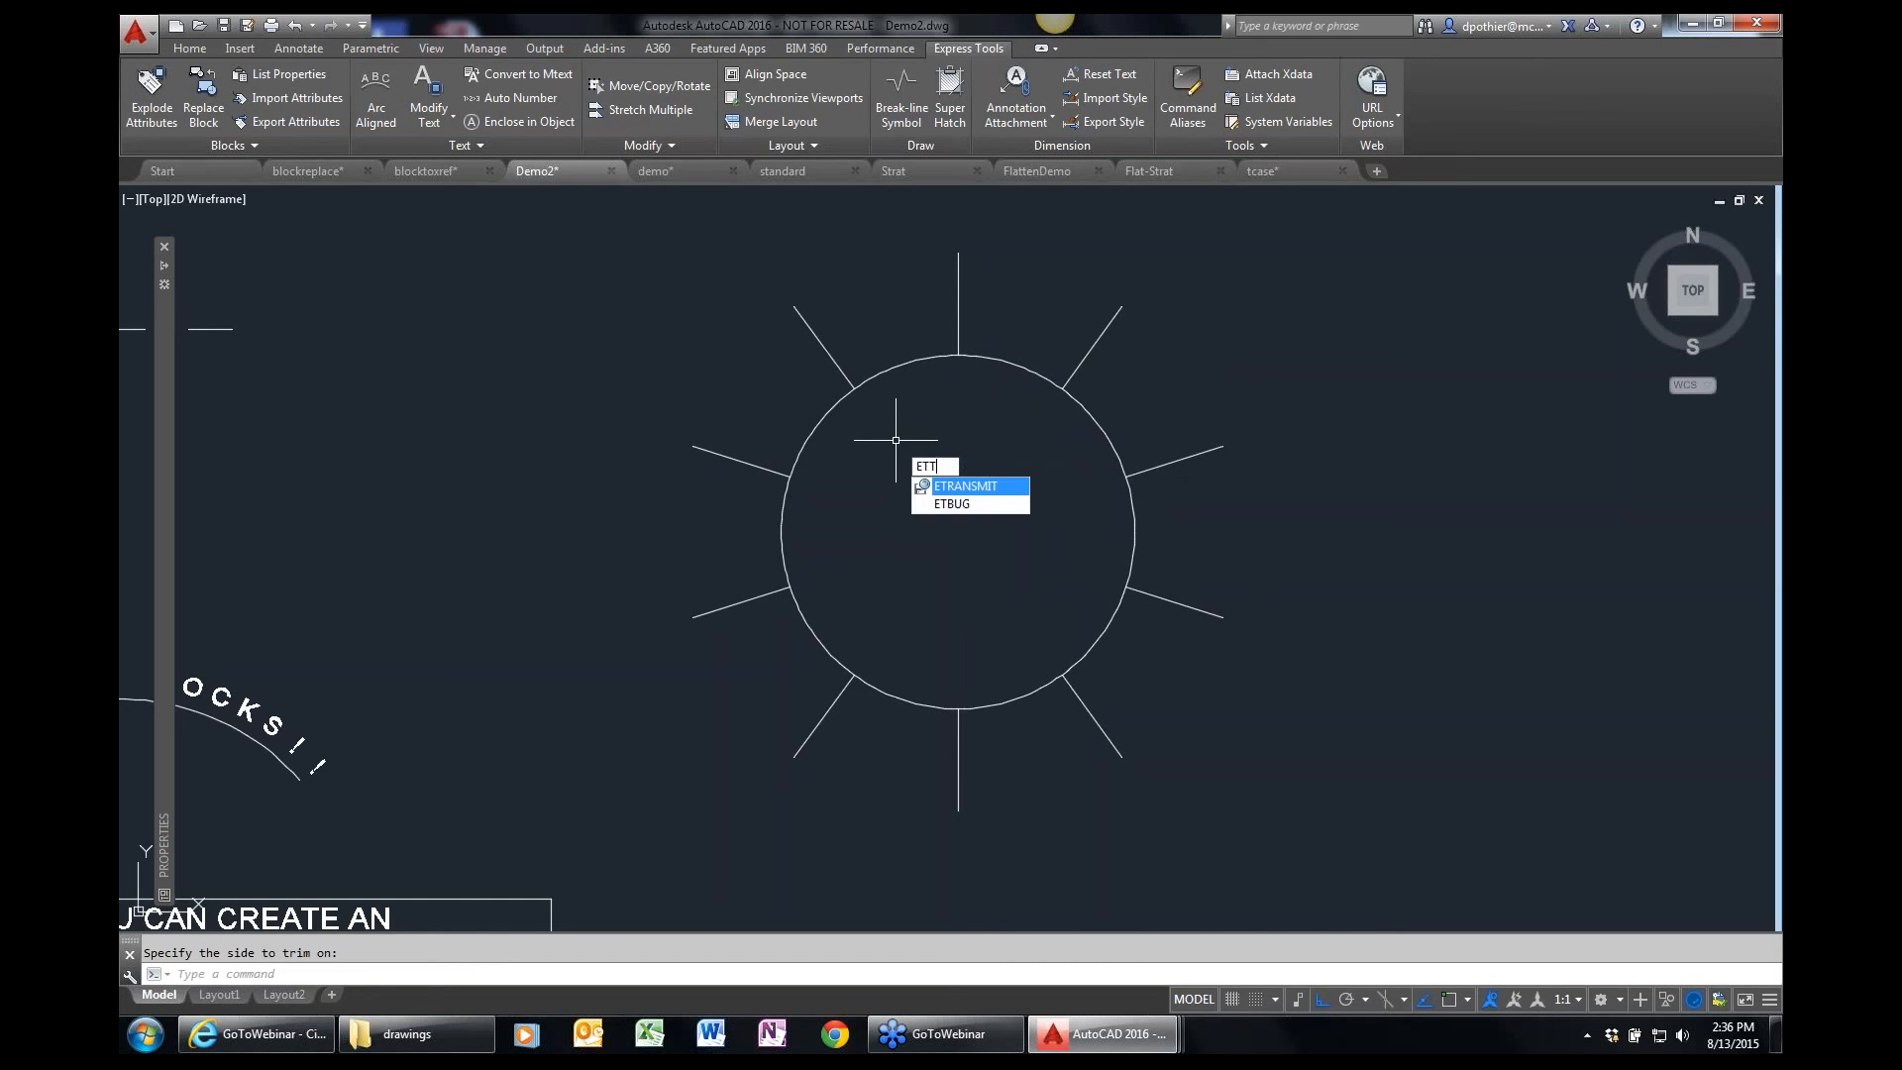
{"action": "type", "text": "M"}
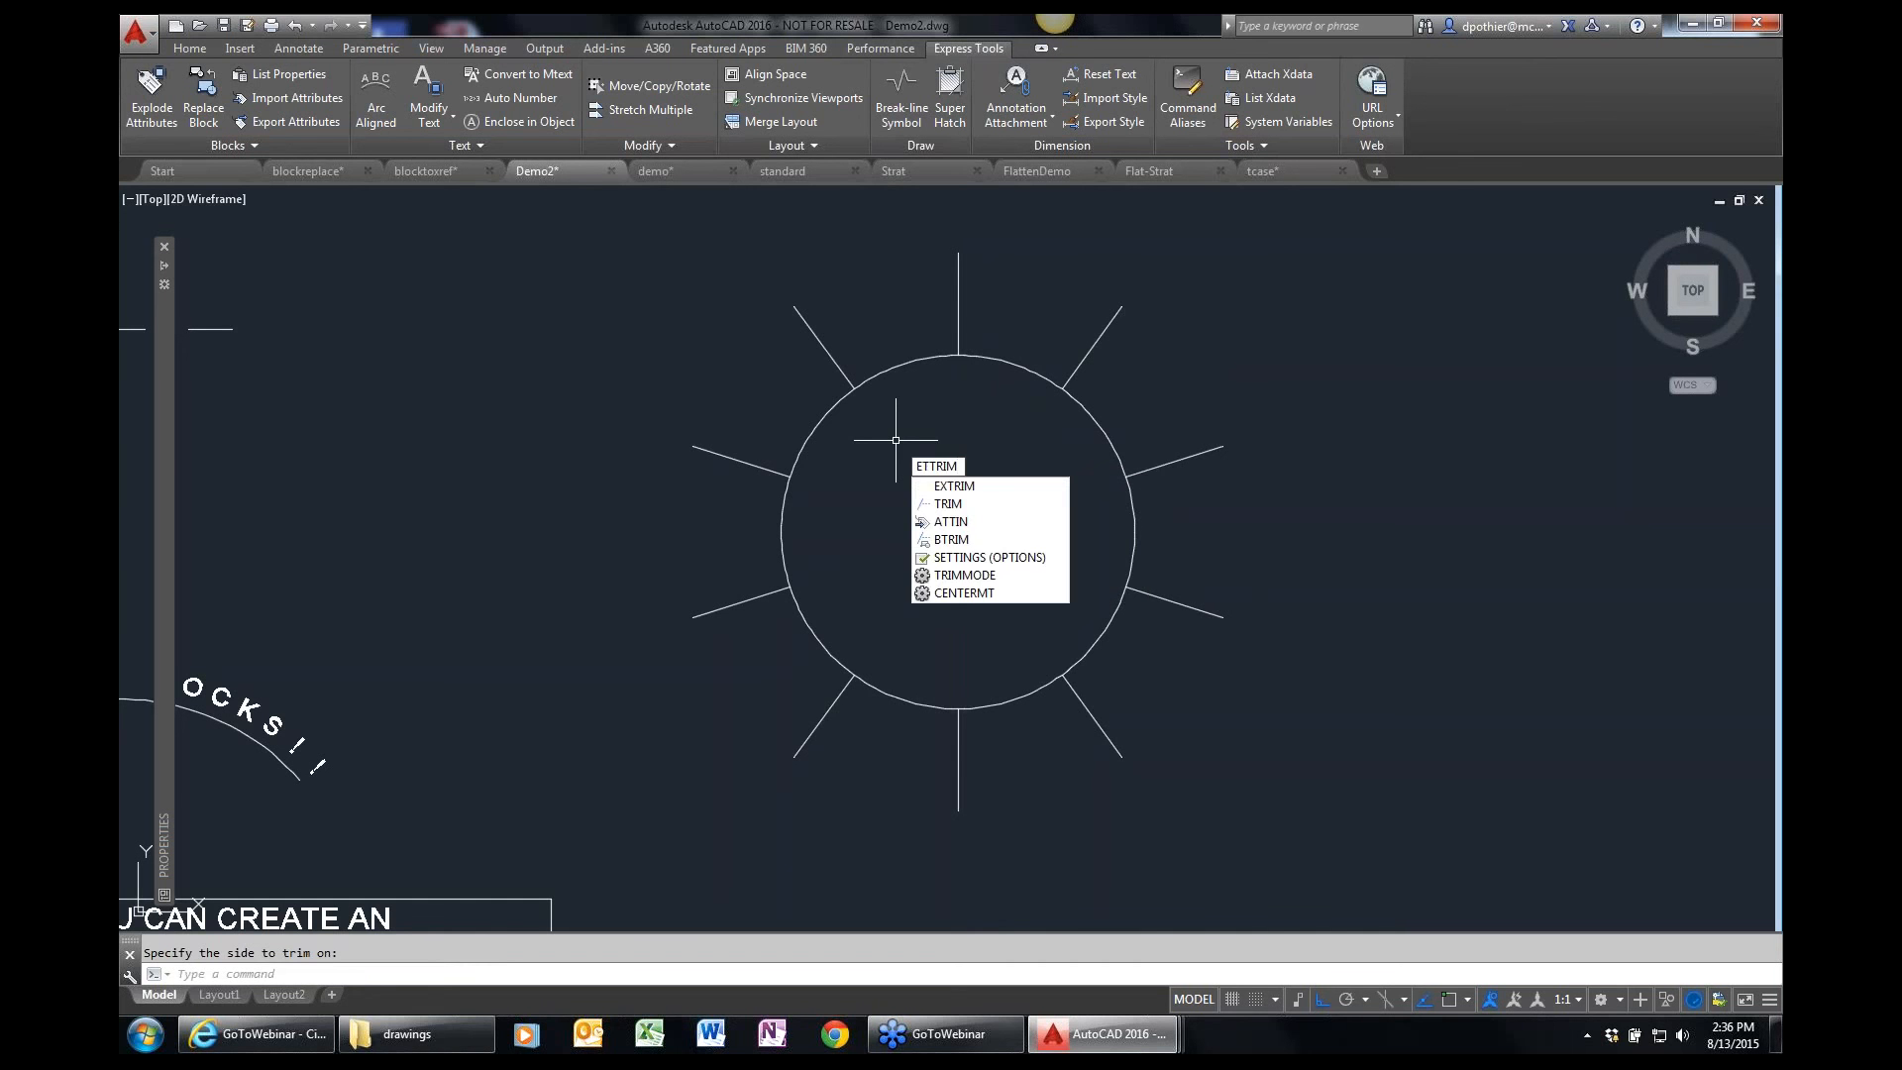
{"action": "key", "text": "Escape"}
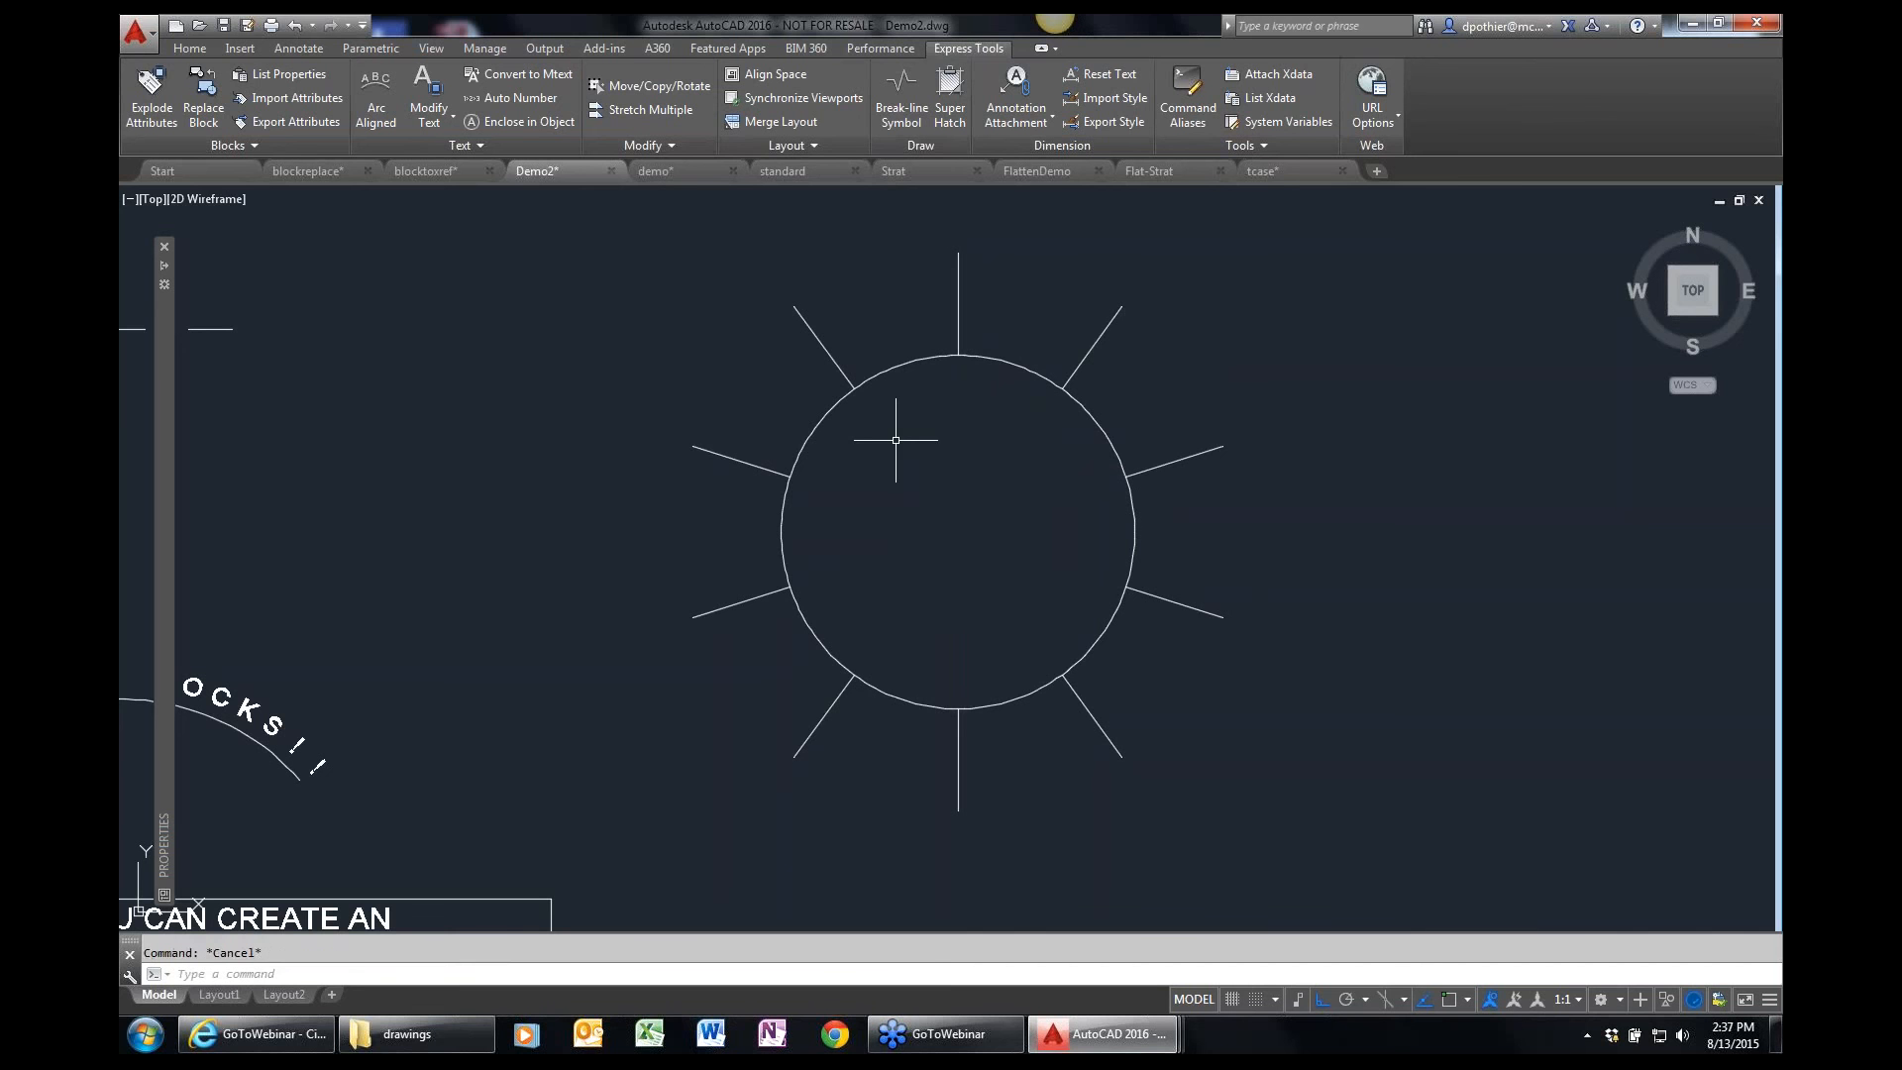
Switch to the Strat drawing and examine the 3D guitar model up close and from another angle.
{"action": "left_click", "coordinate": [673, 145]}
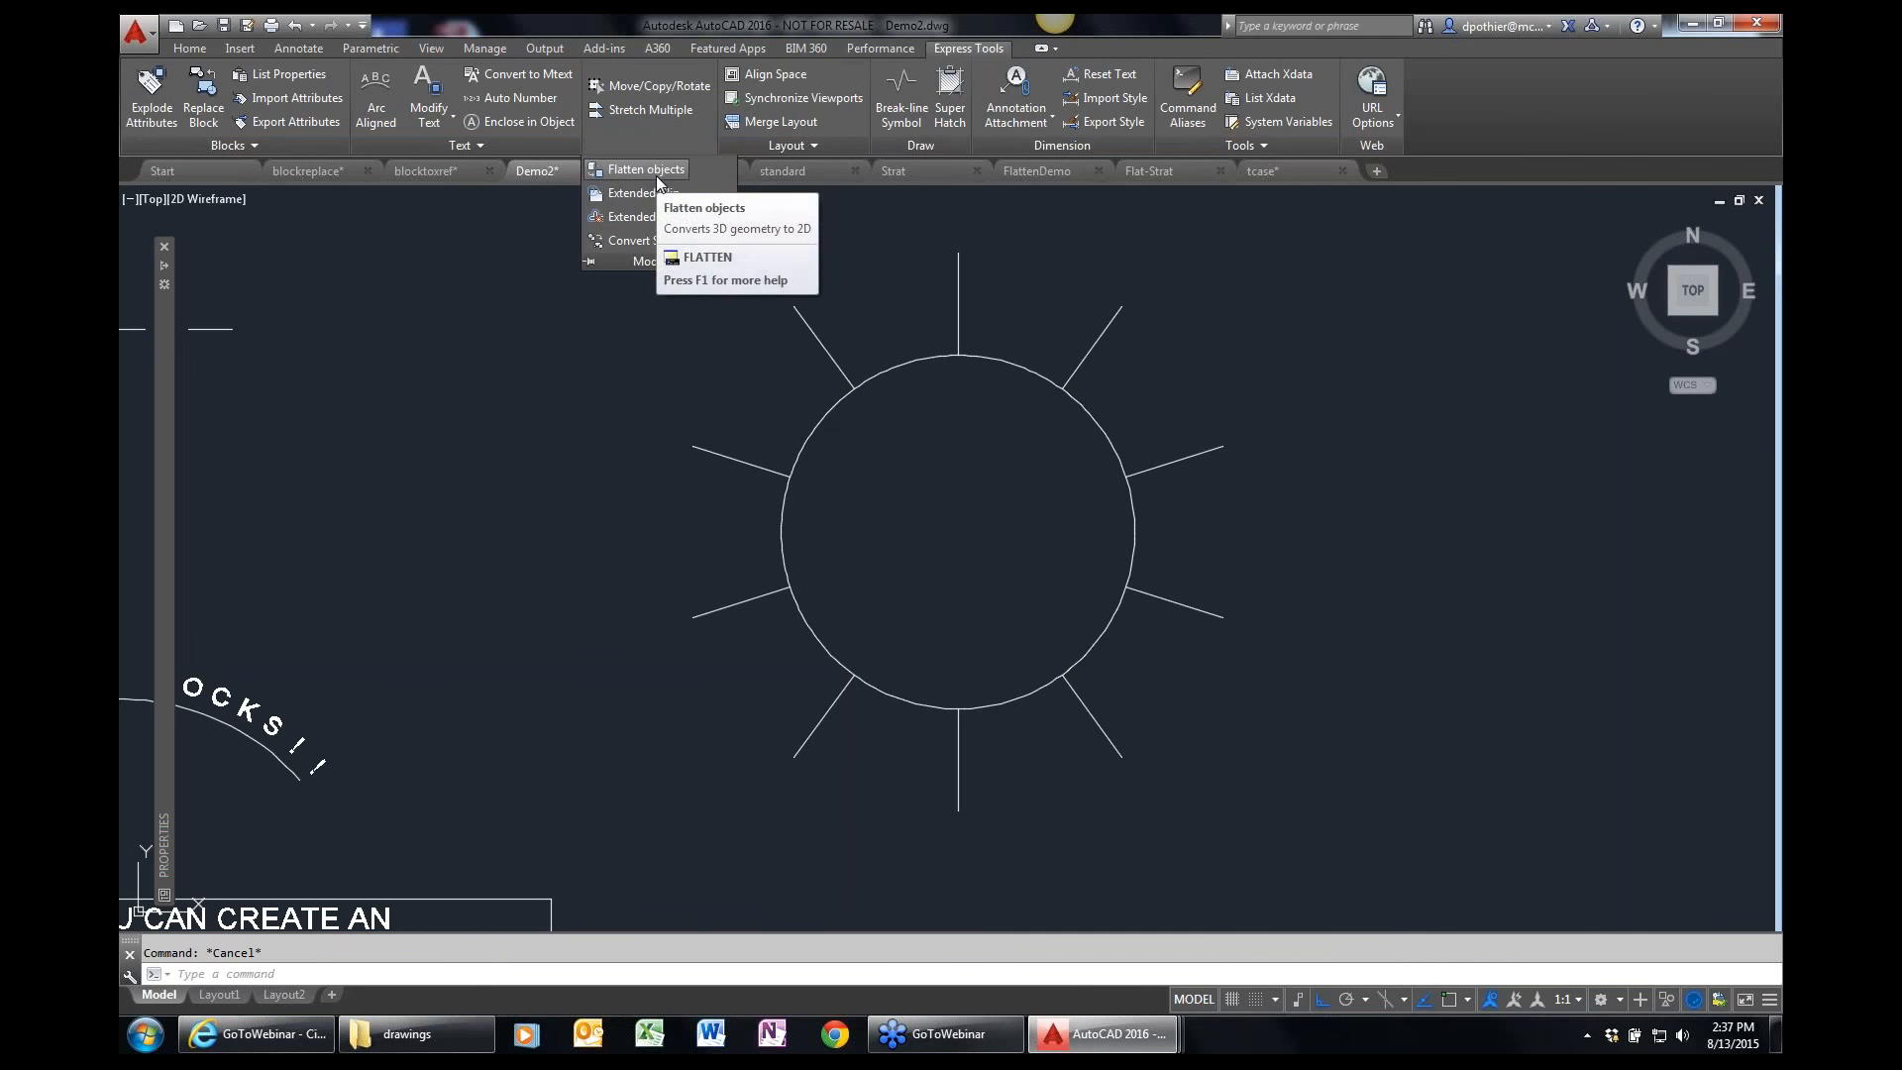
{"action": "left_click", "coordinate": [918, 174]}
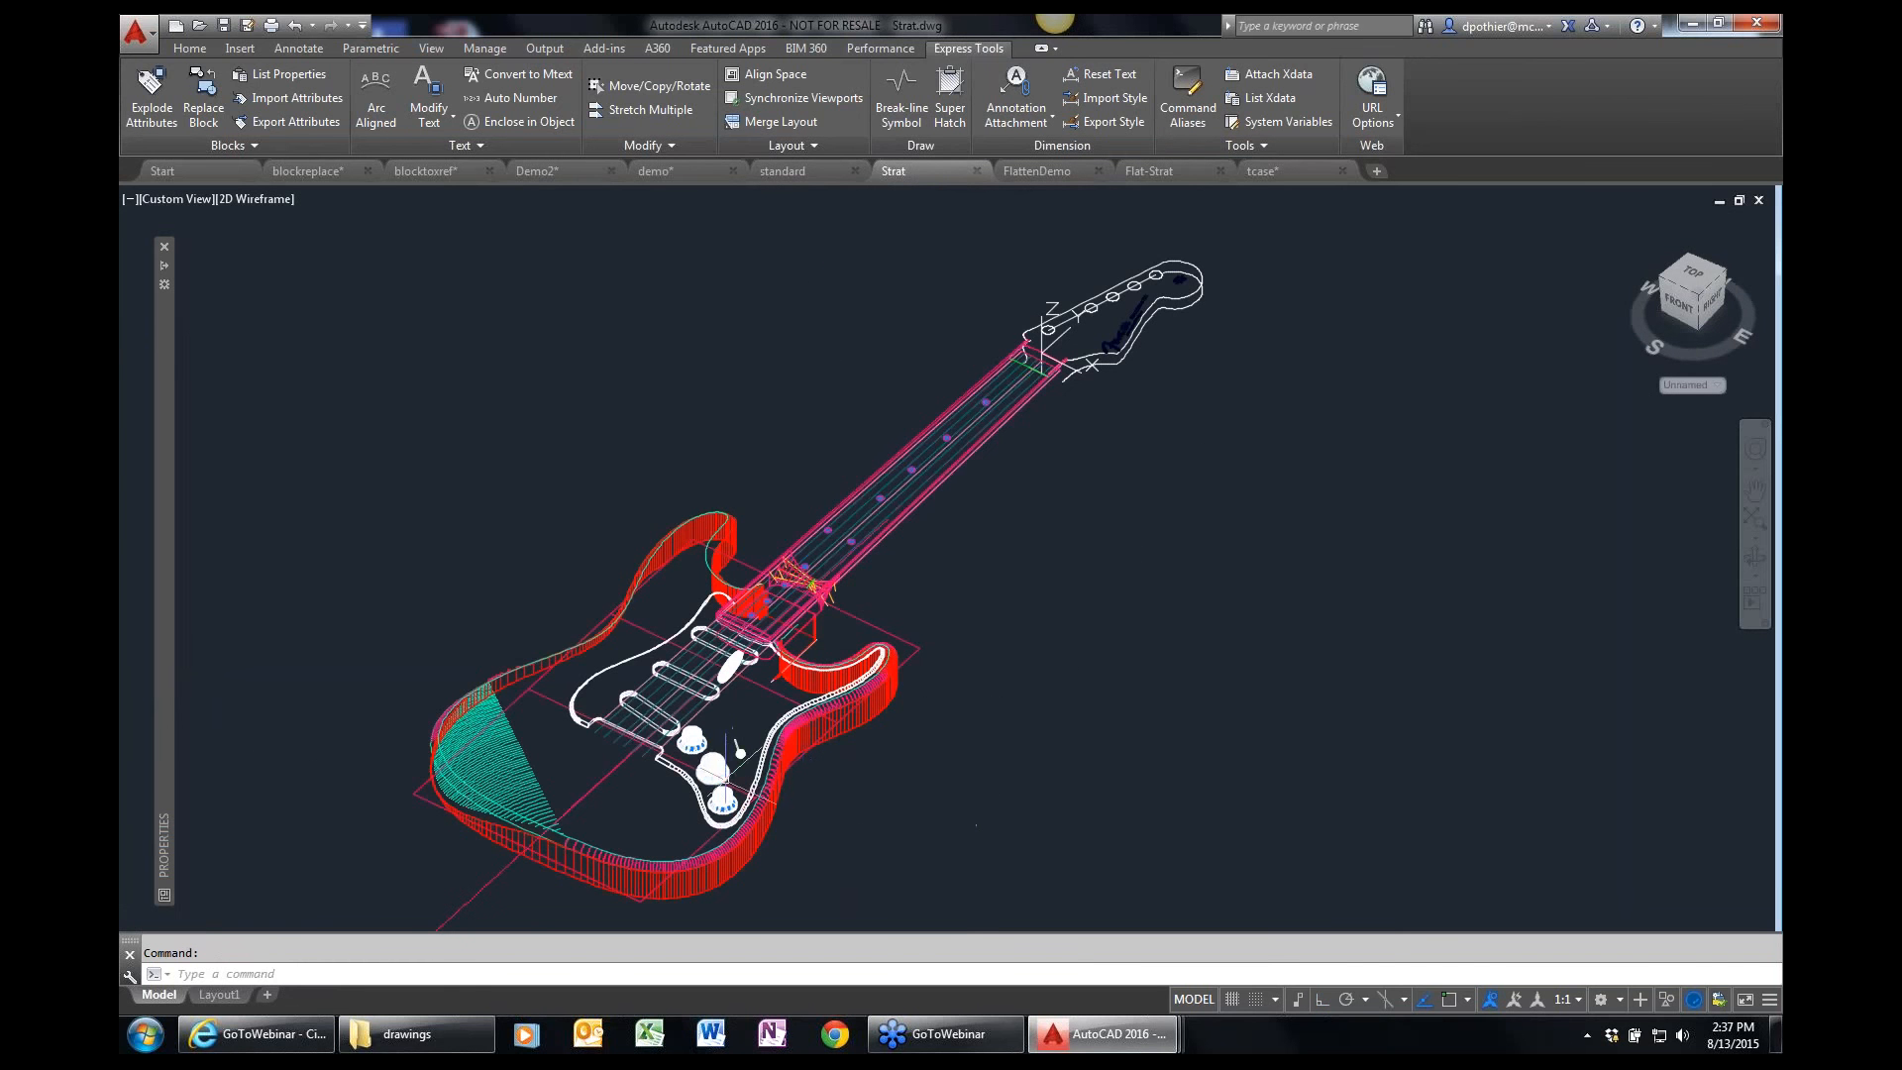
{"action": "scroll", "coordinate": [668, 773], "scroll_direction": "up", "scroll_amount": 2}
{"action": "scroll", "coordinate": [669, 773], "scroll_direction": "up", "scroll_amount": 1}
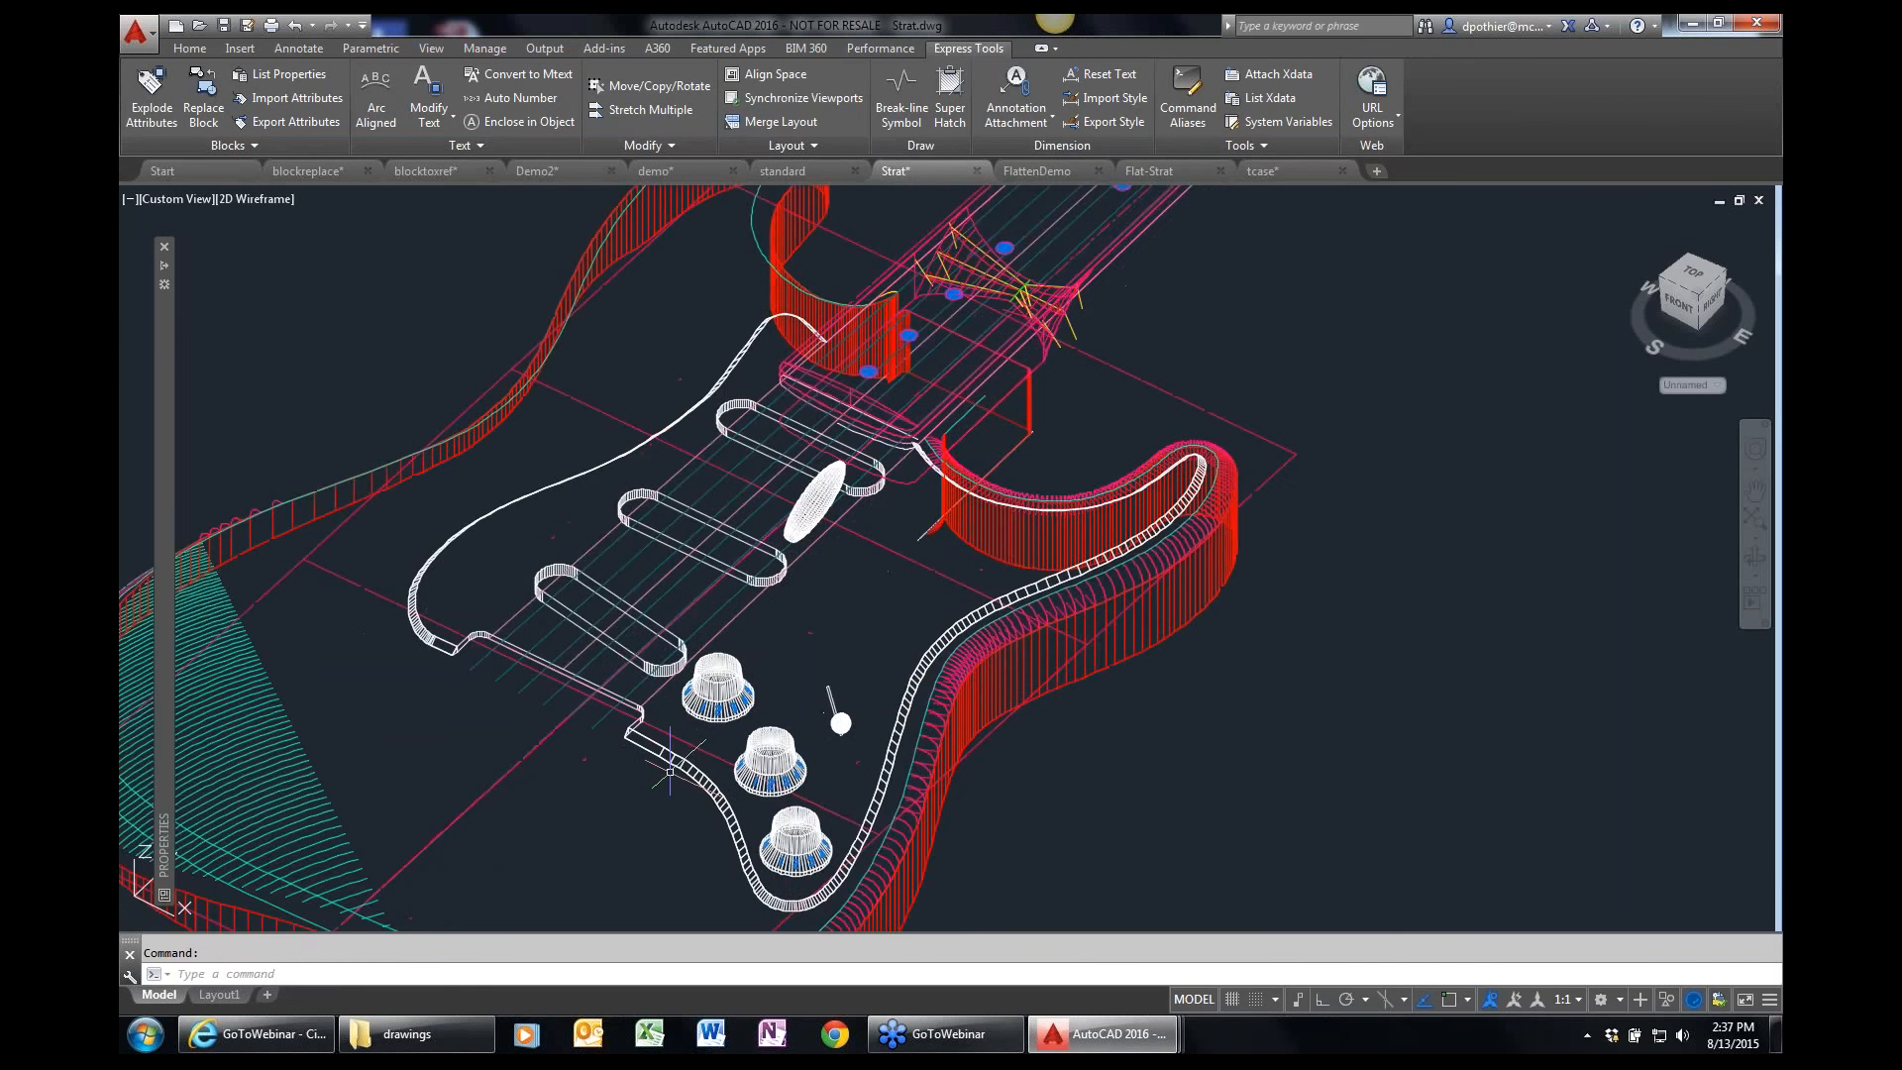
{"action": "scroll", "coordinate": [666, 778], "scroll_direction": "down", "scroll_amount": 5}
{"action": "scroll", "coordinate": [661, 782], "scroll_direction": "up", "scroll_amount": 2}
{"action": "middle_click_drag", "start_coordinate": [661, 781], "coordinate": [787, 693], "text": "shift"}
{"action": "scroll", "coordinate": [788, 694], "scroll_direction": "up", "scroll_amount": 4}
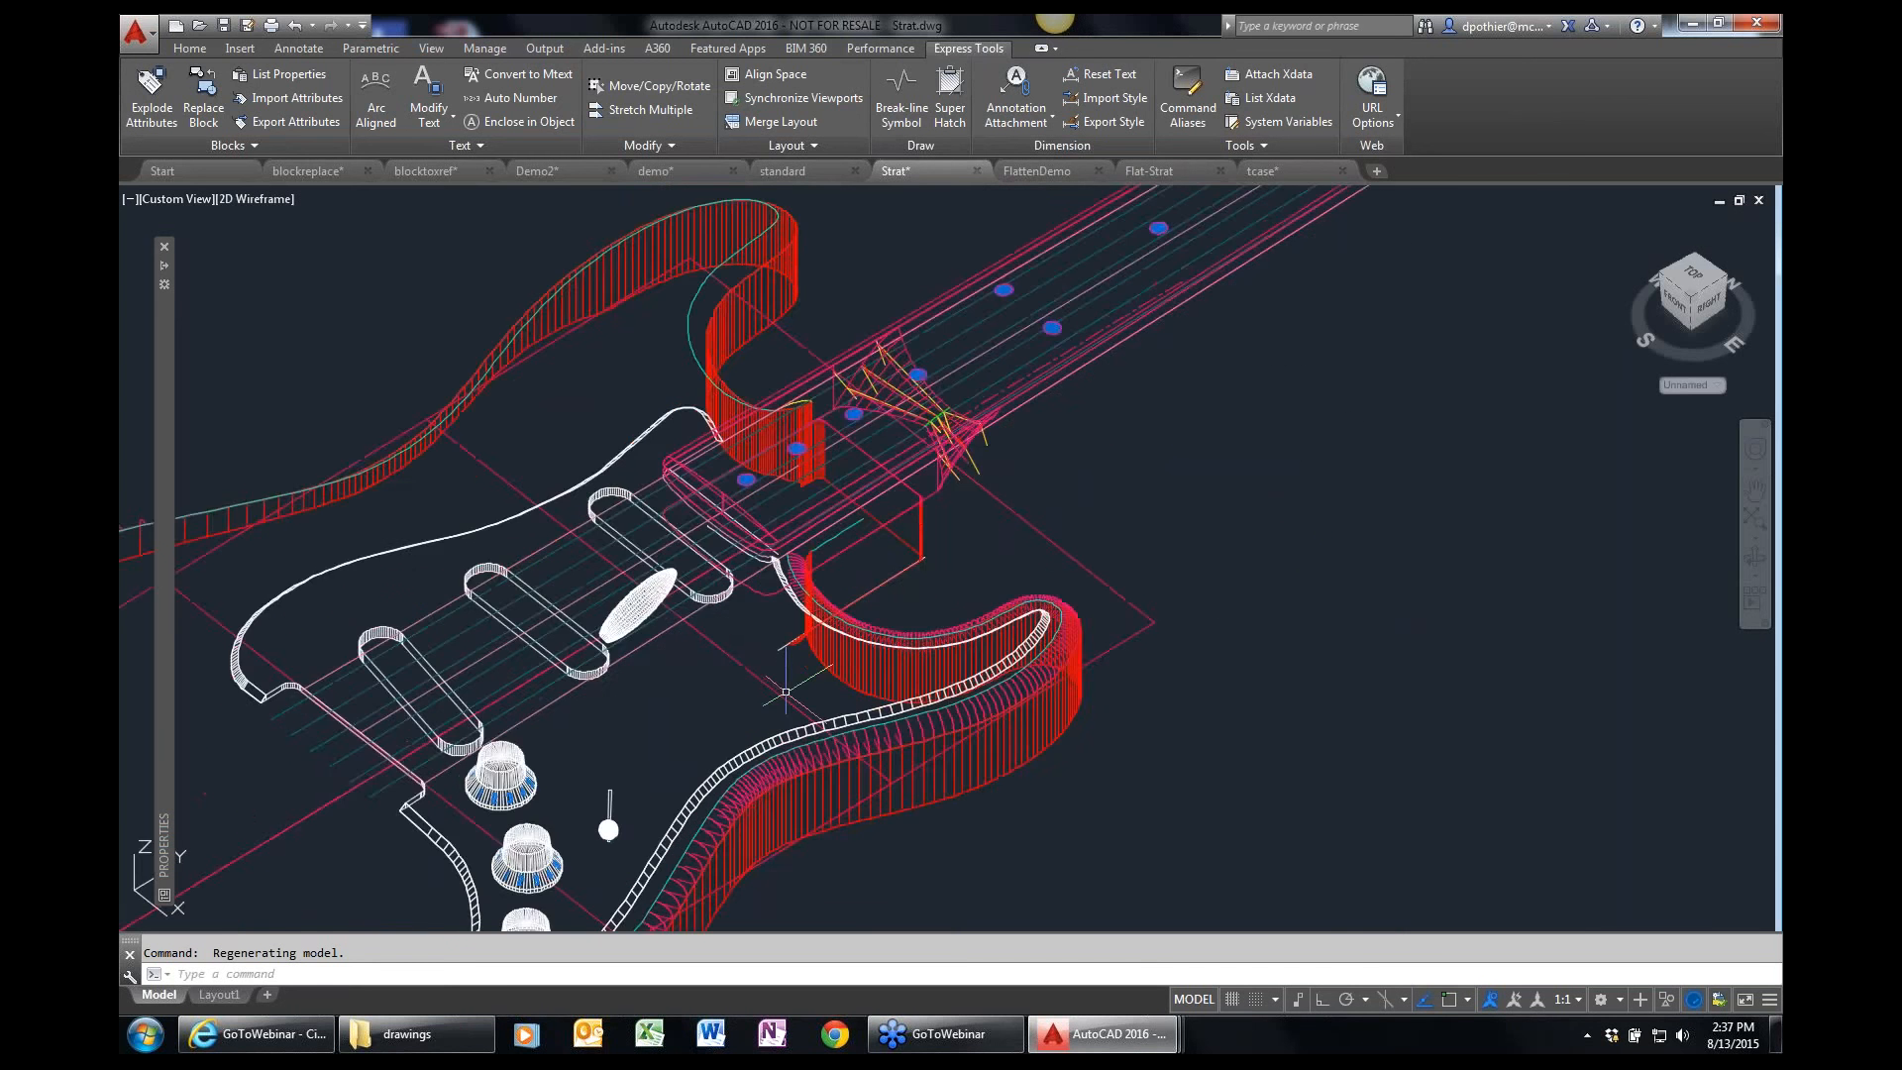
{"action": "scroll", "coordinate": [832, 725], "scroll_direction": "down", "scroll_amount": 6}
{"action": "scroll", "coordinate": [832, 725], "scroll_direction": "up", "scroll_amount": 2}
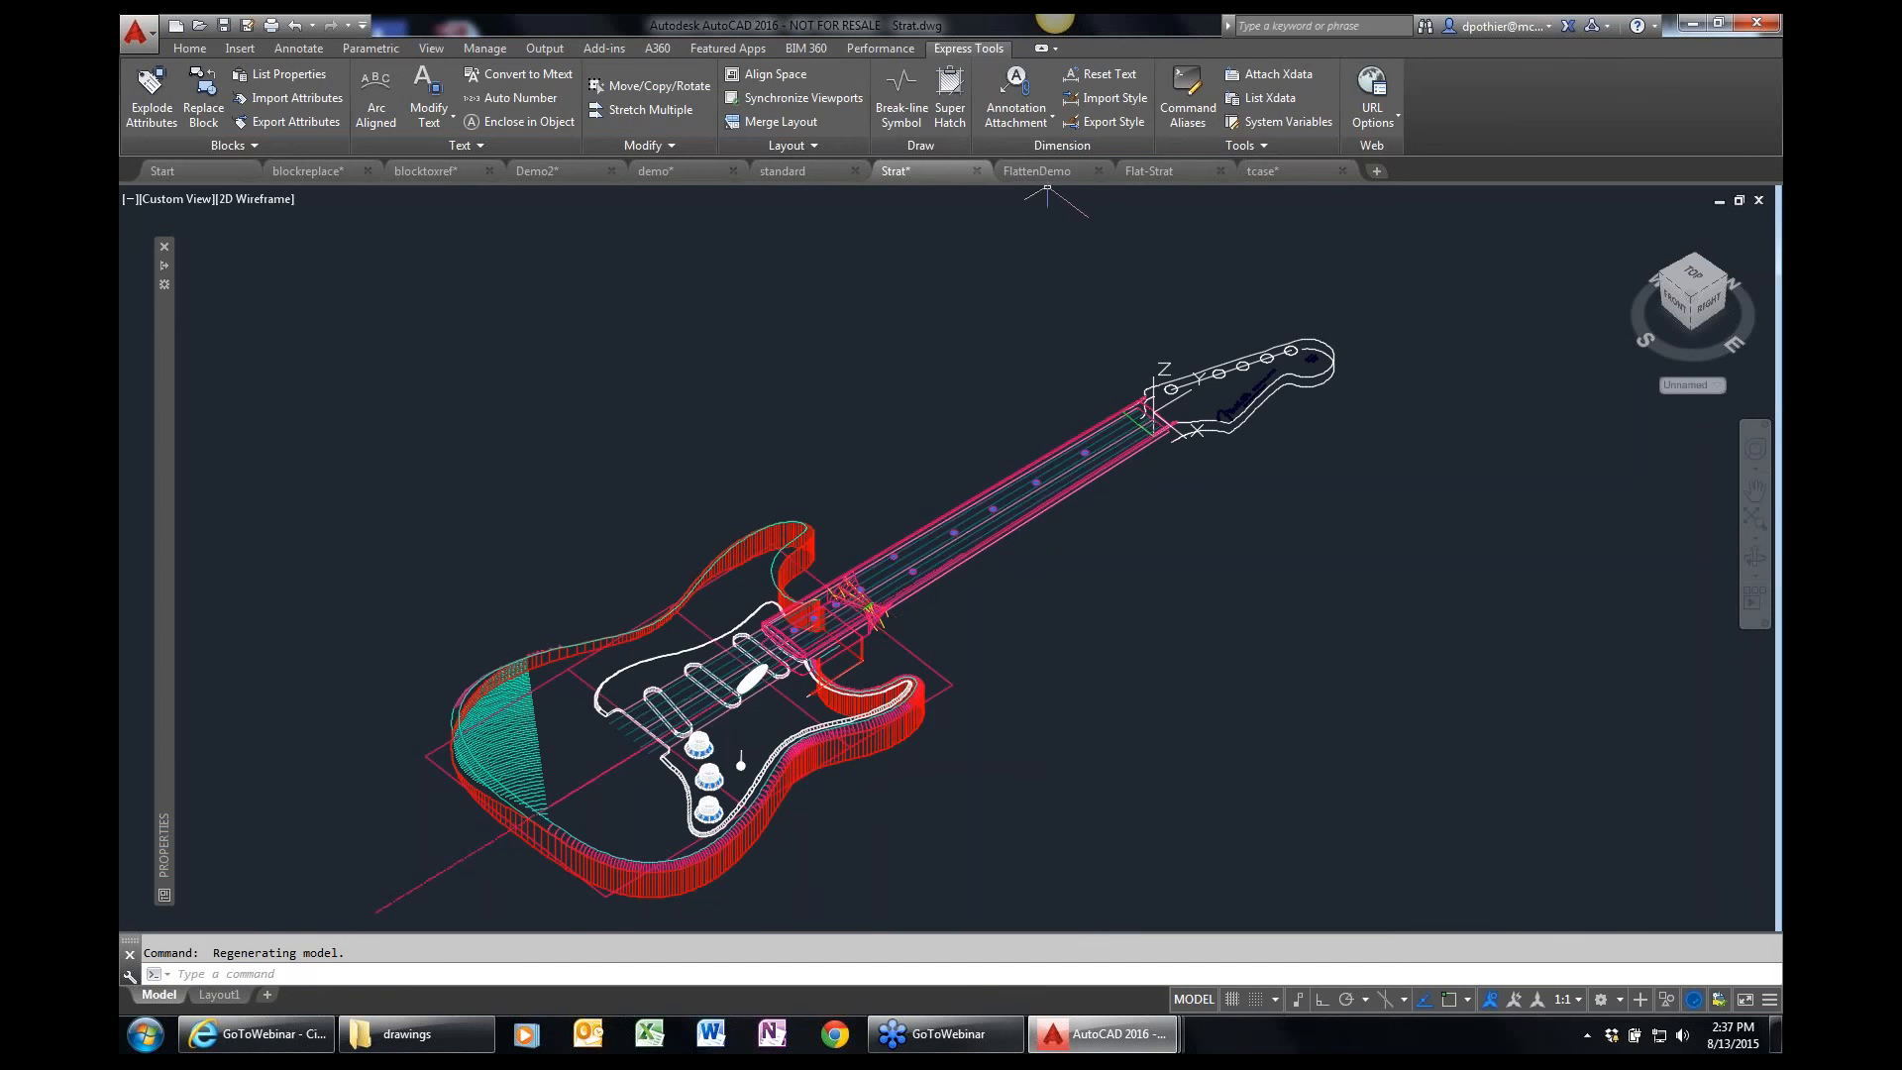
Close the Strat guitar drawing, saving its changes.
{"action": "key", "text": "Escape"}
{"action": "type", "text": "close"}
{"action": "key", "text": "Return"}
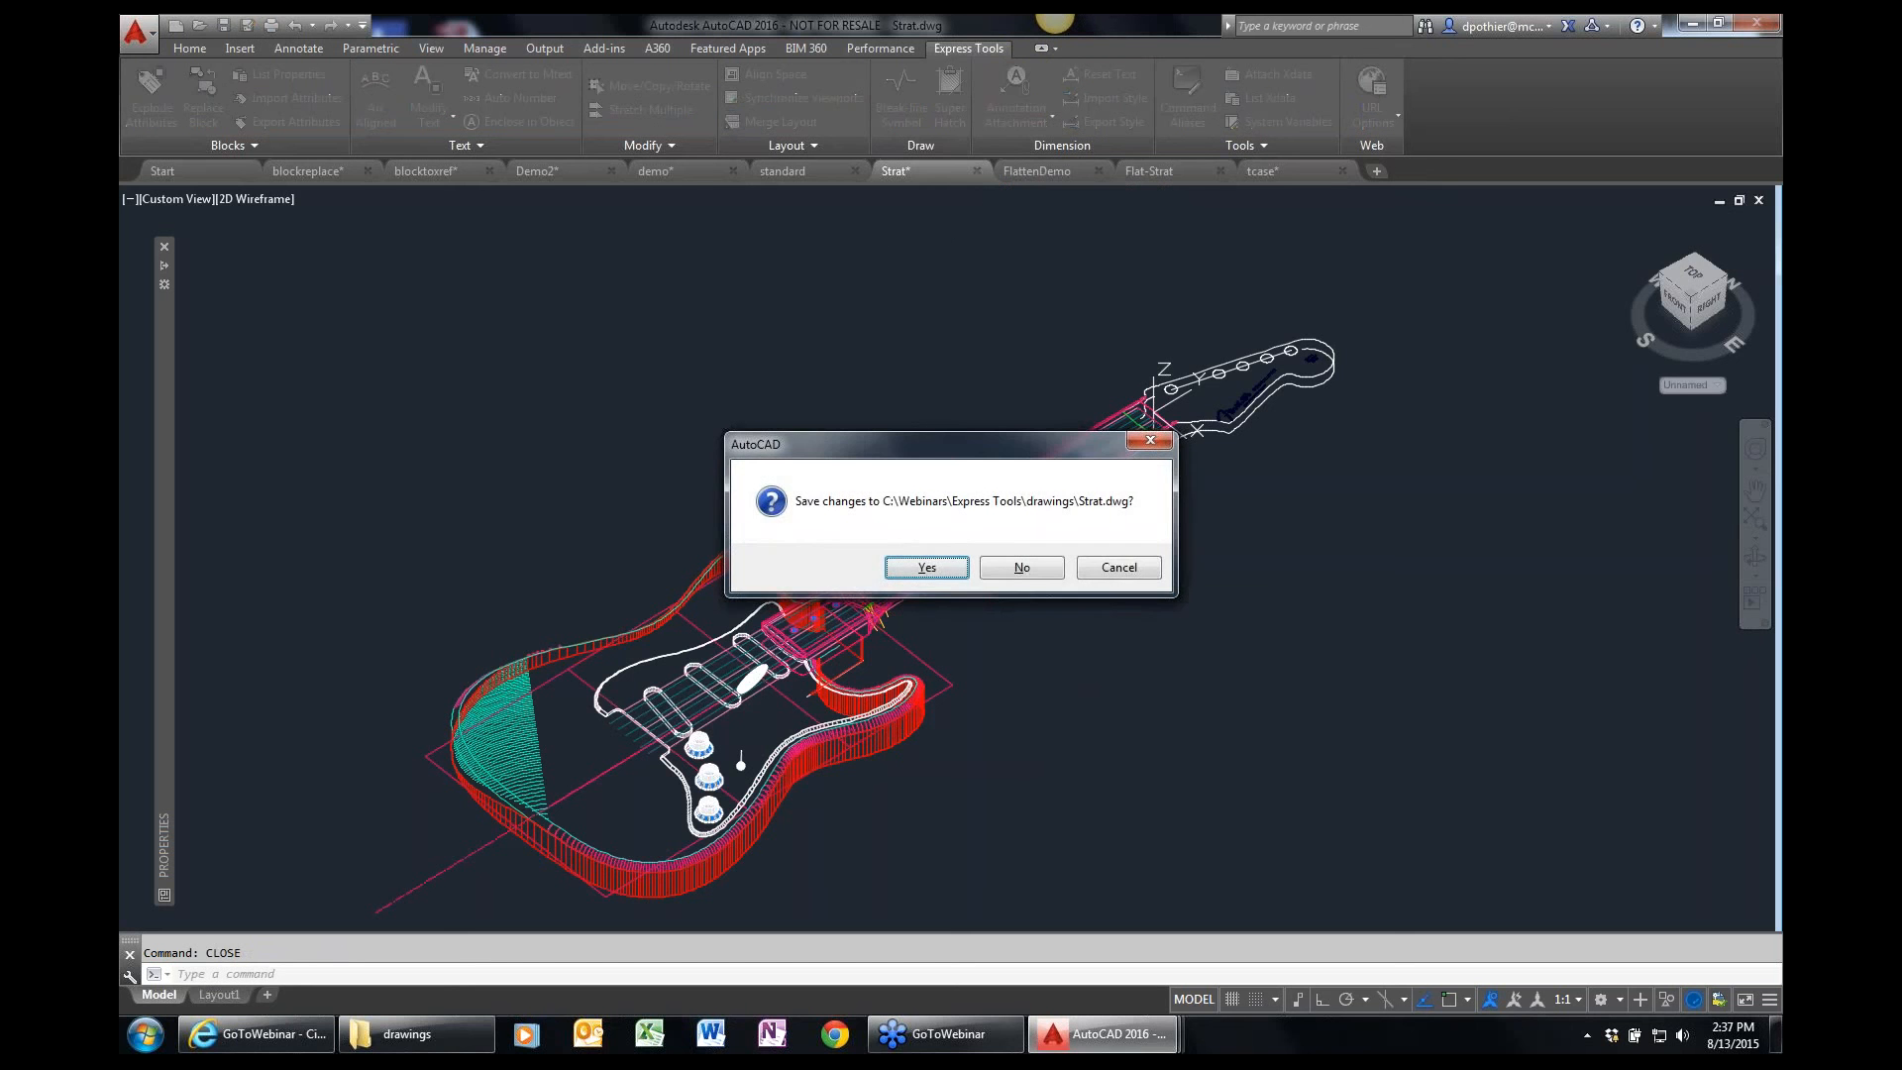
{"action": "key", "text": "Return"}
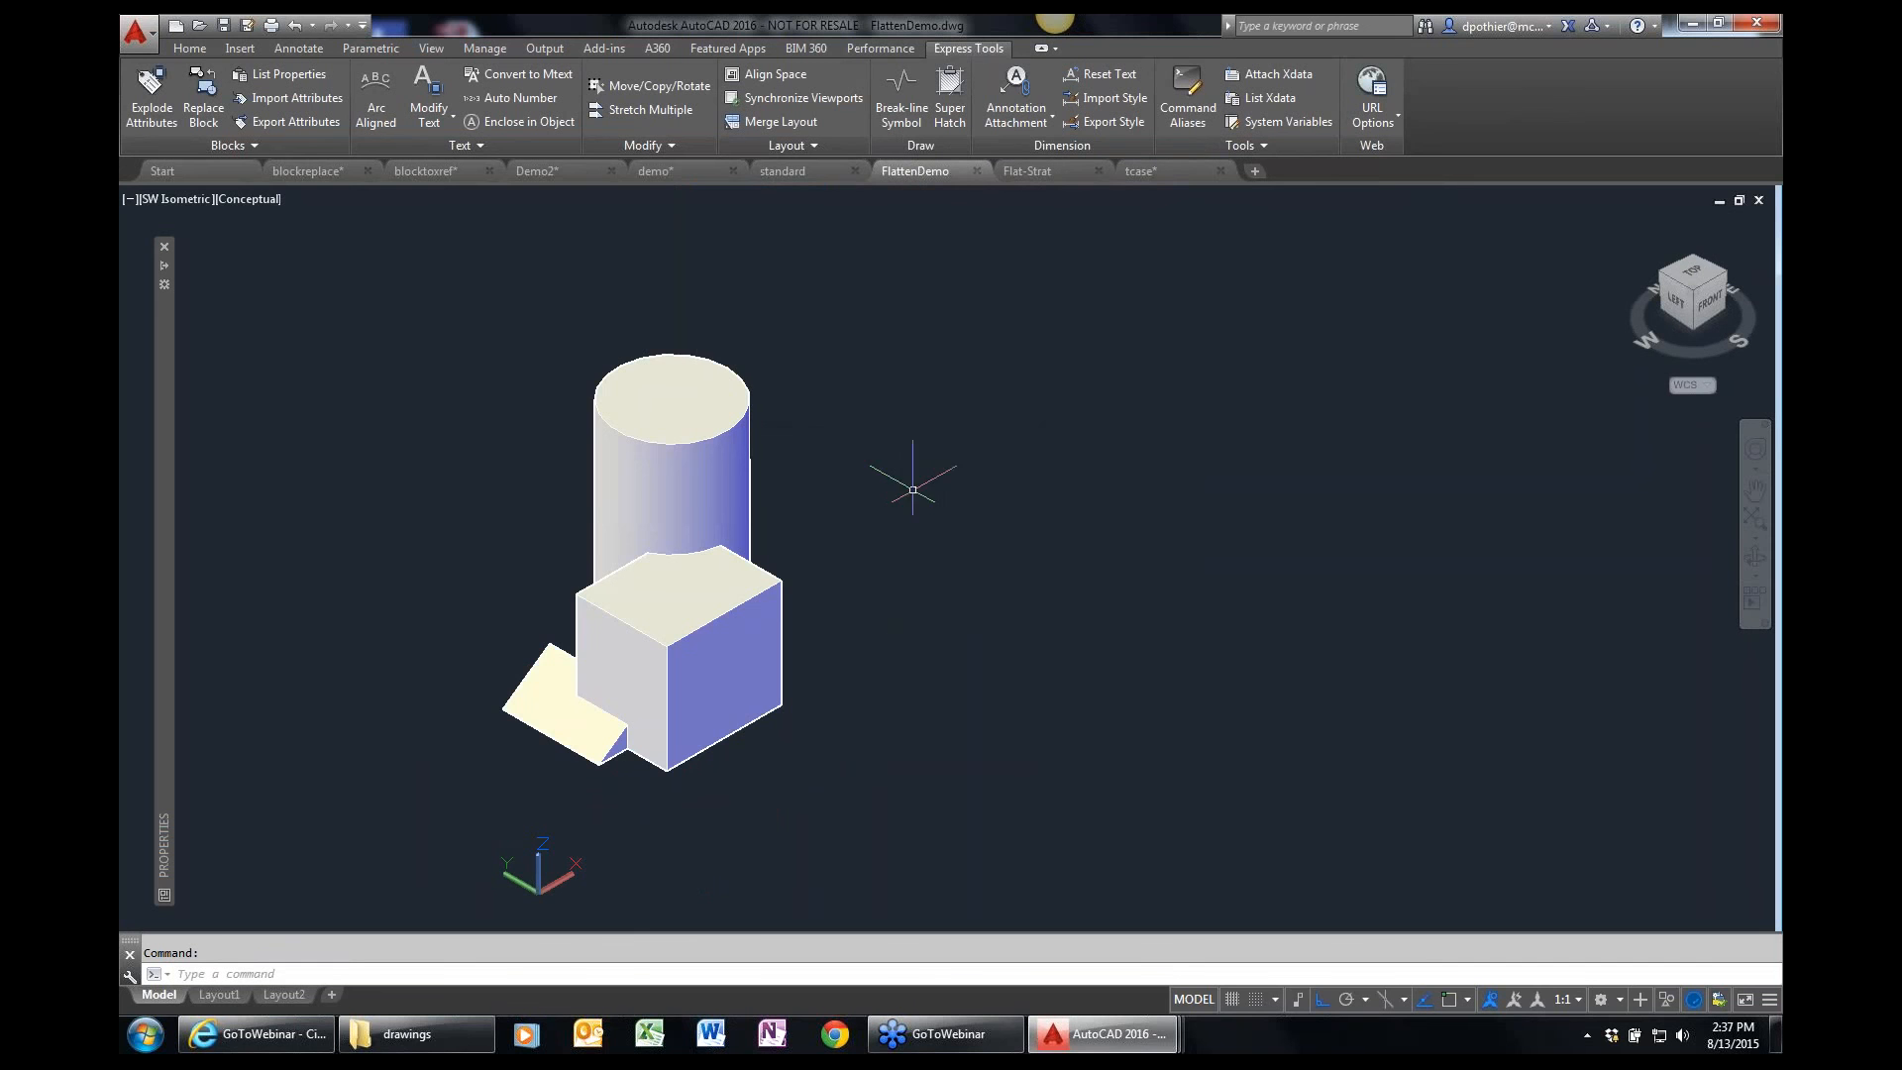
Flatten the 3D solid of cylinder, box and wedge into 2D linework from a raised front-left viewpoint, without removing hidden lines.
{"action": "middle_click_drag", "start_coordinate": [476, 646], "coordinate": [441, 668], "text": "shift"}
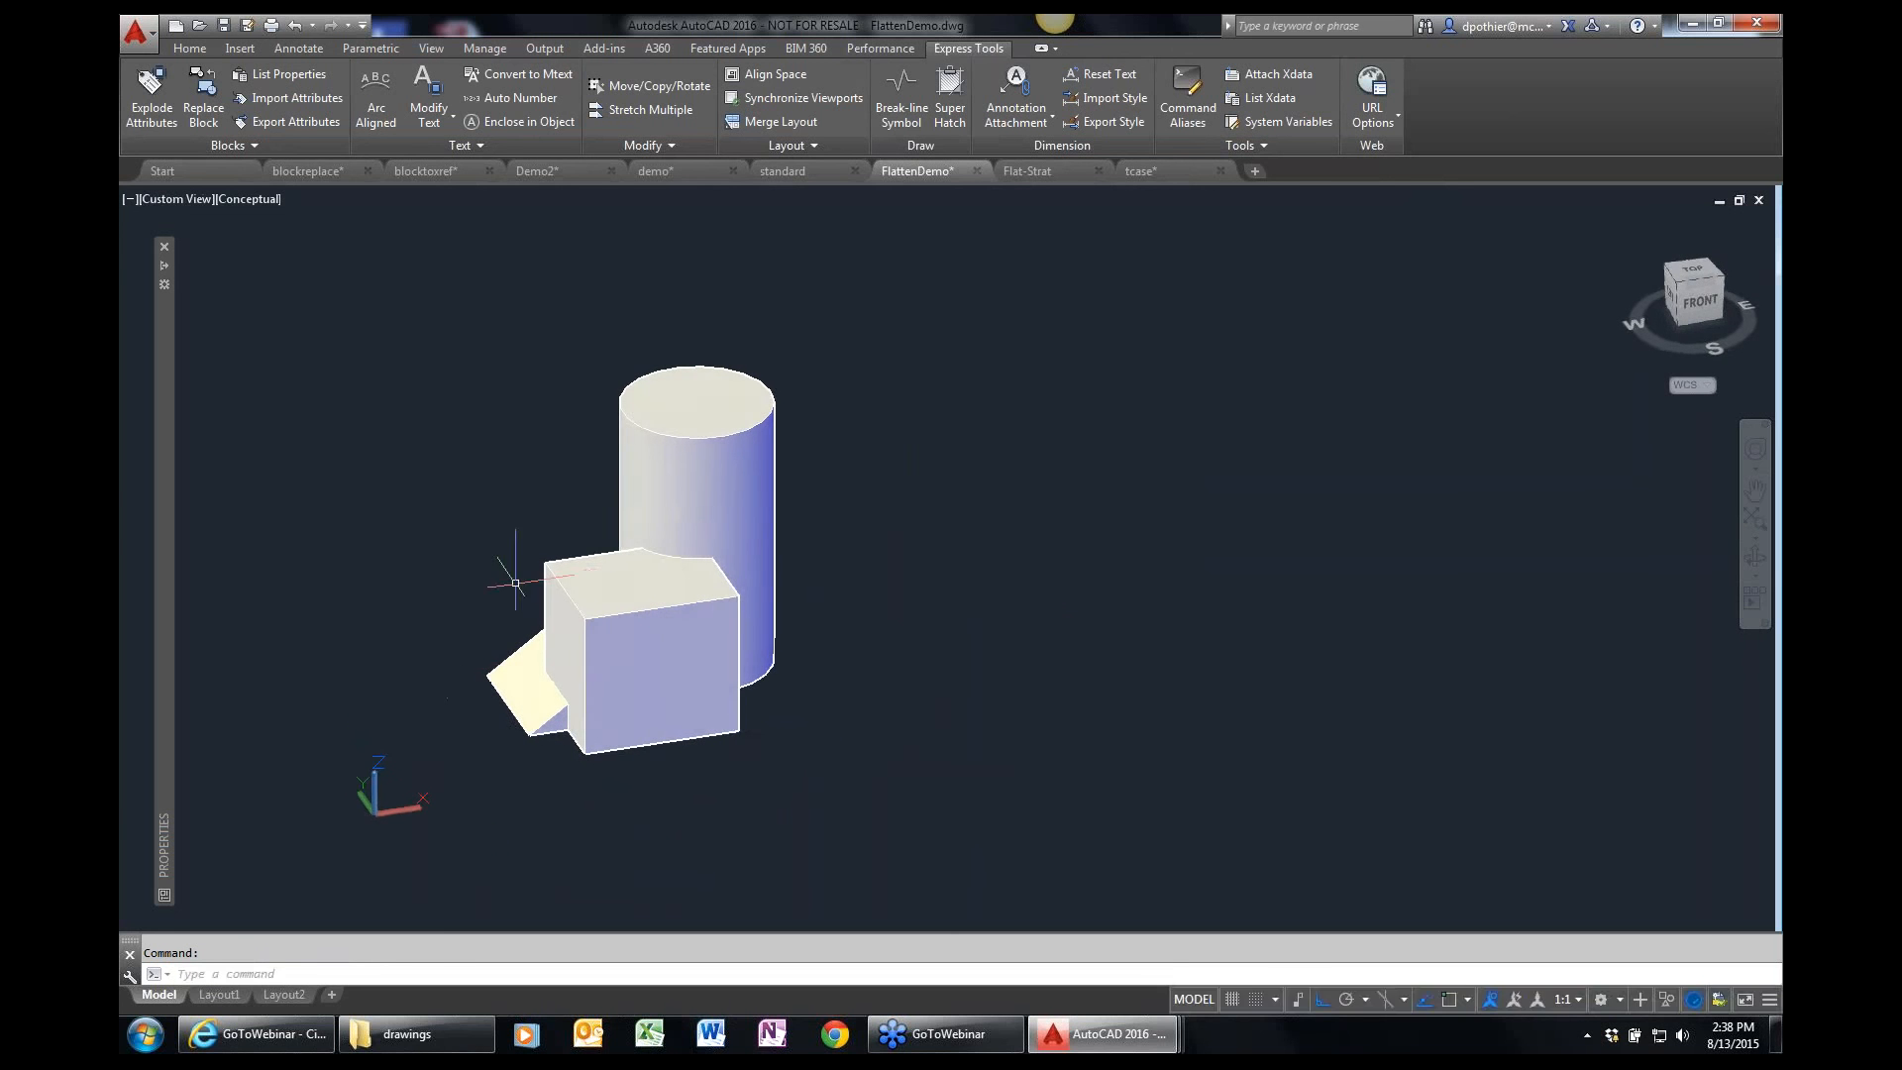
{"action": "middle_click_drag", "start_coordinate": [509, 565], "coordinate": [531, 609], "text": "shift"}
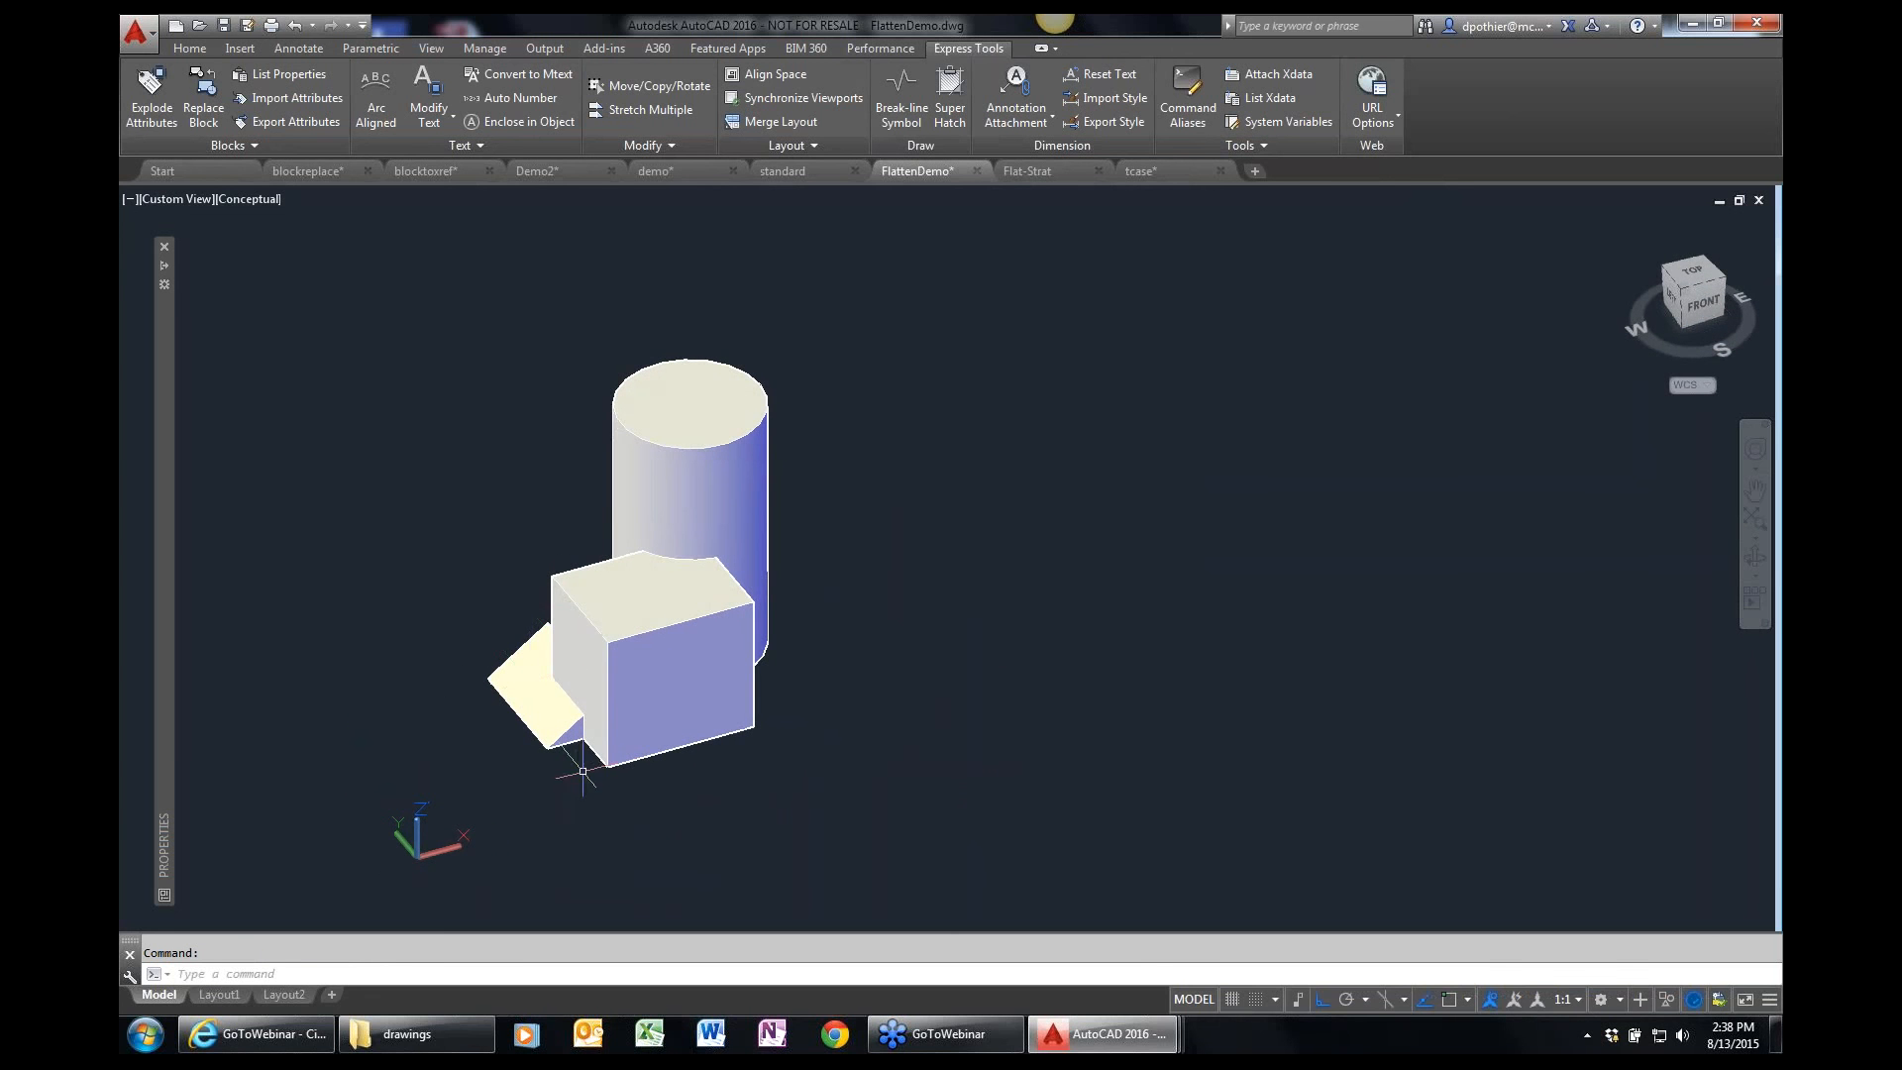
{"action": "left_click", "coordinate": [683, 149]}
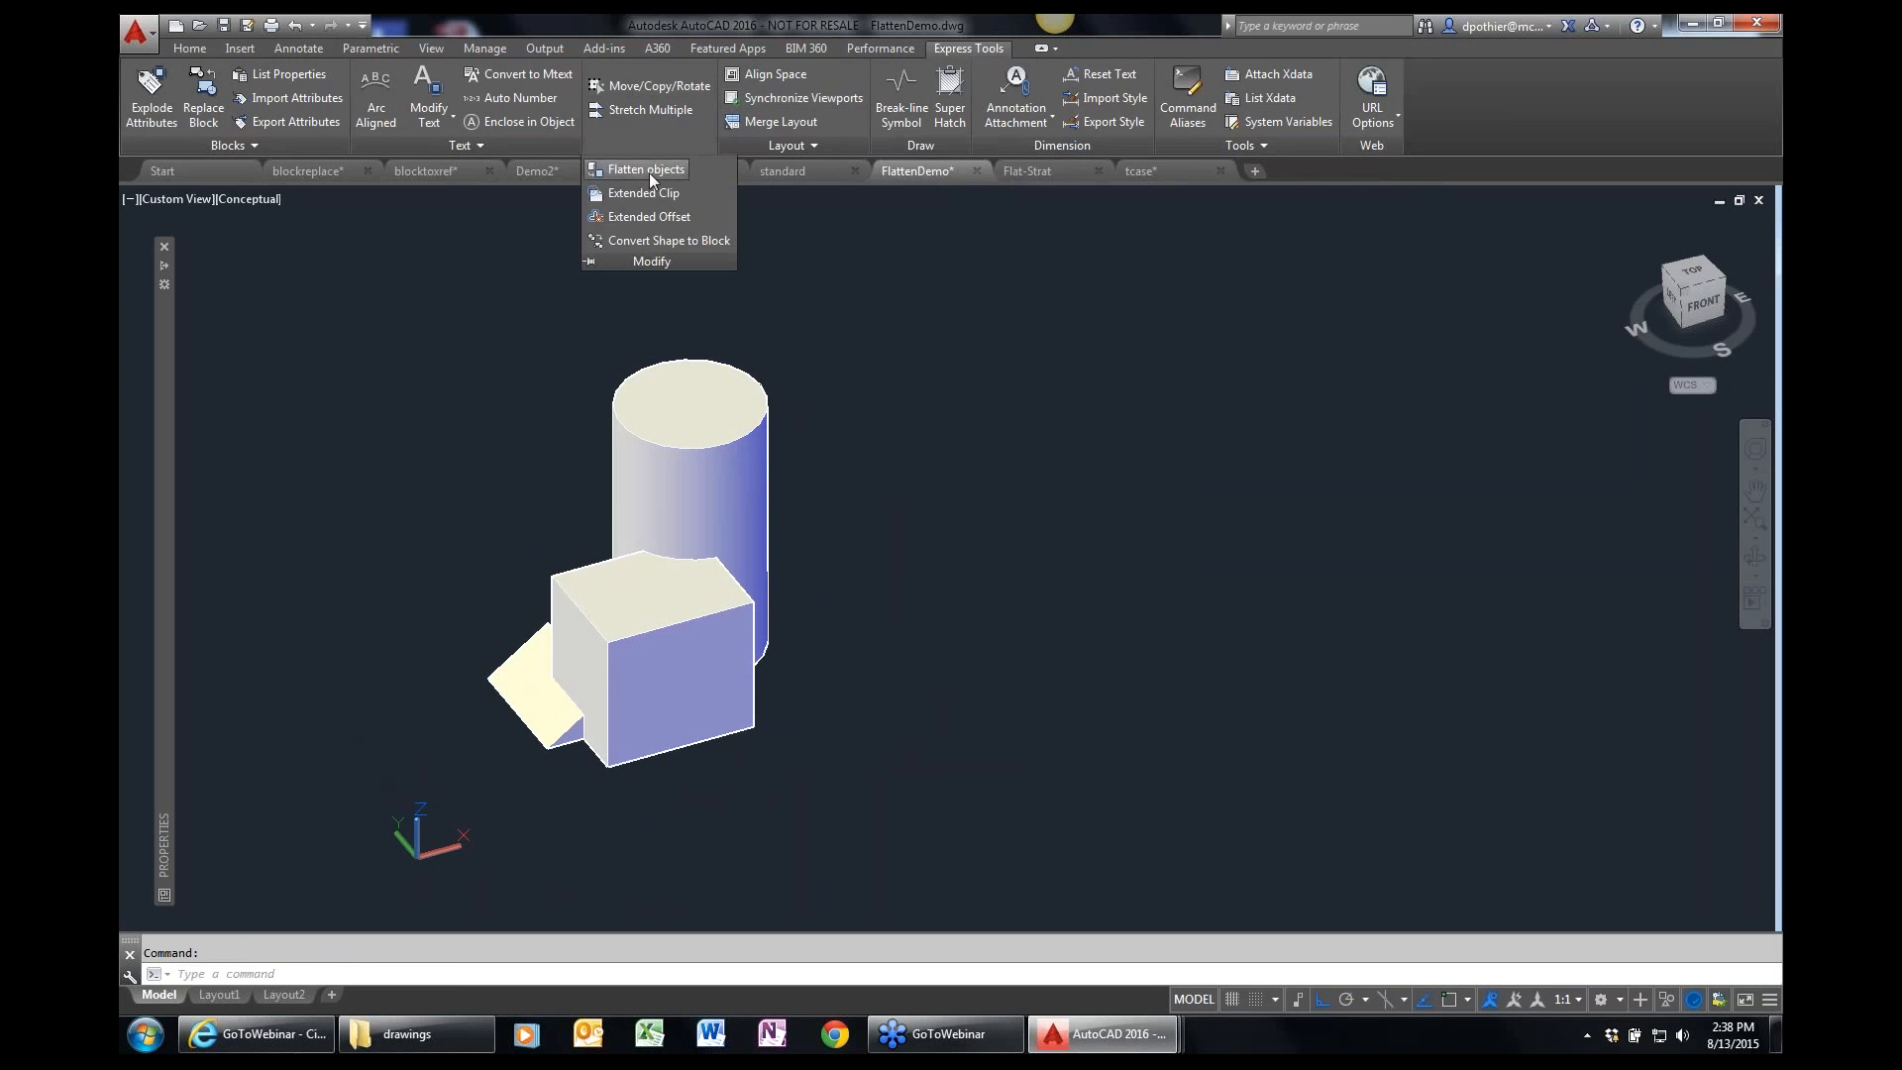
{"action": "left_click", "coordinate": [649, 173]}
{"action": "left_click", "coordinate": [866, 759]}
{"action": "left_click", "coordinate": [407, 365]}
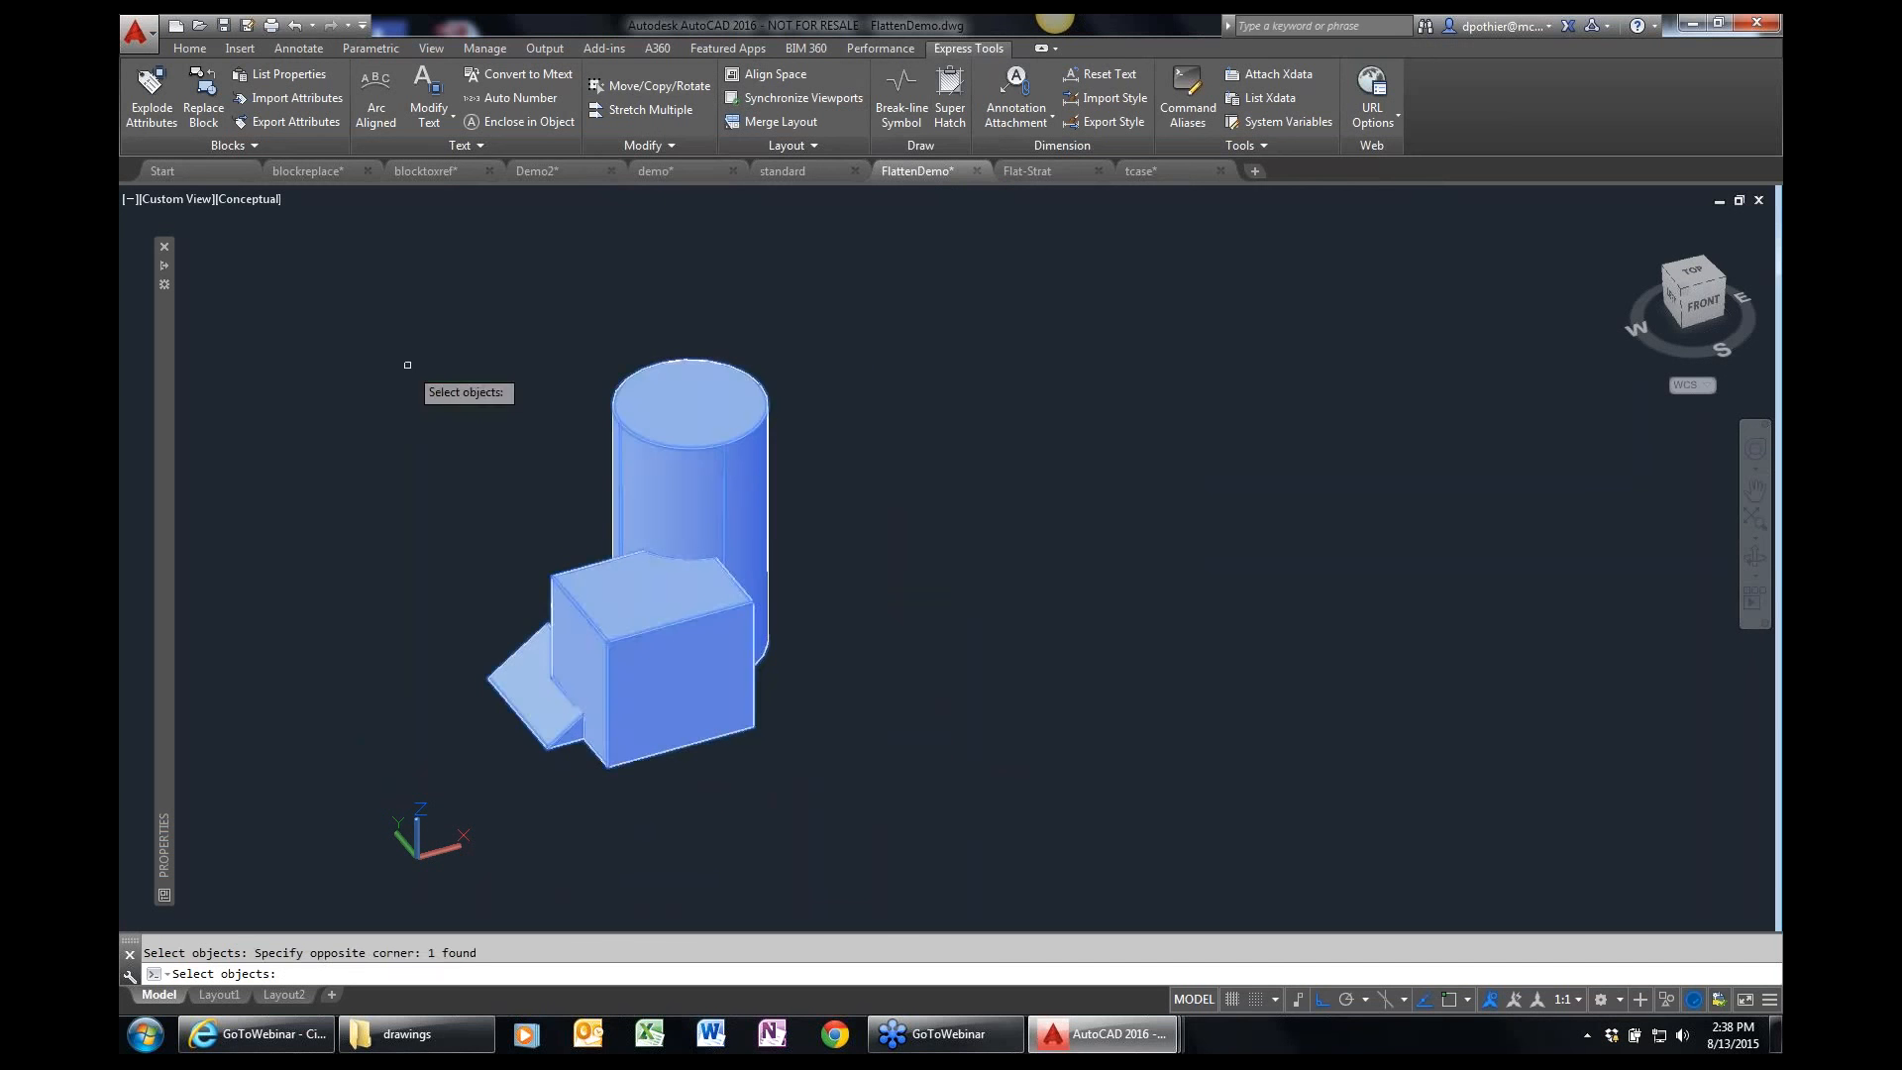
{"action": "key", "text": "Return"}
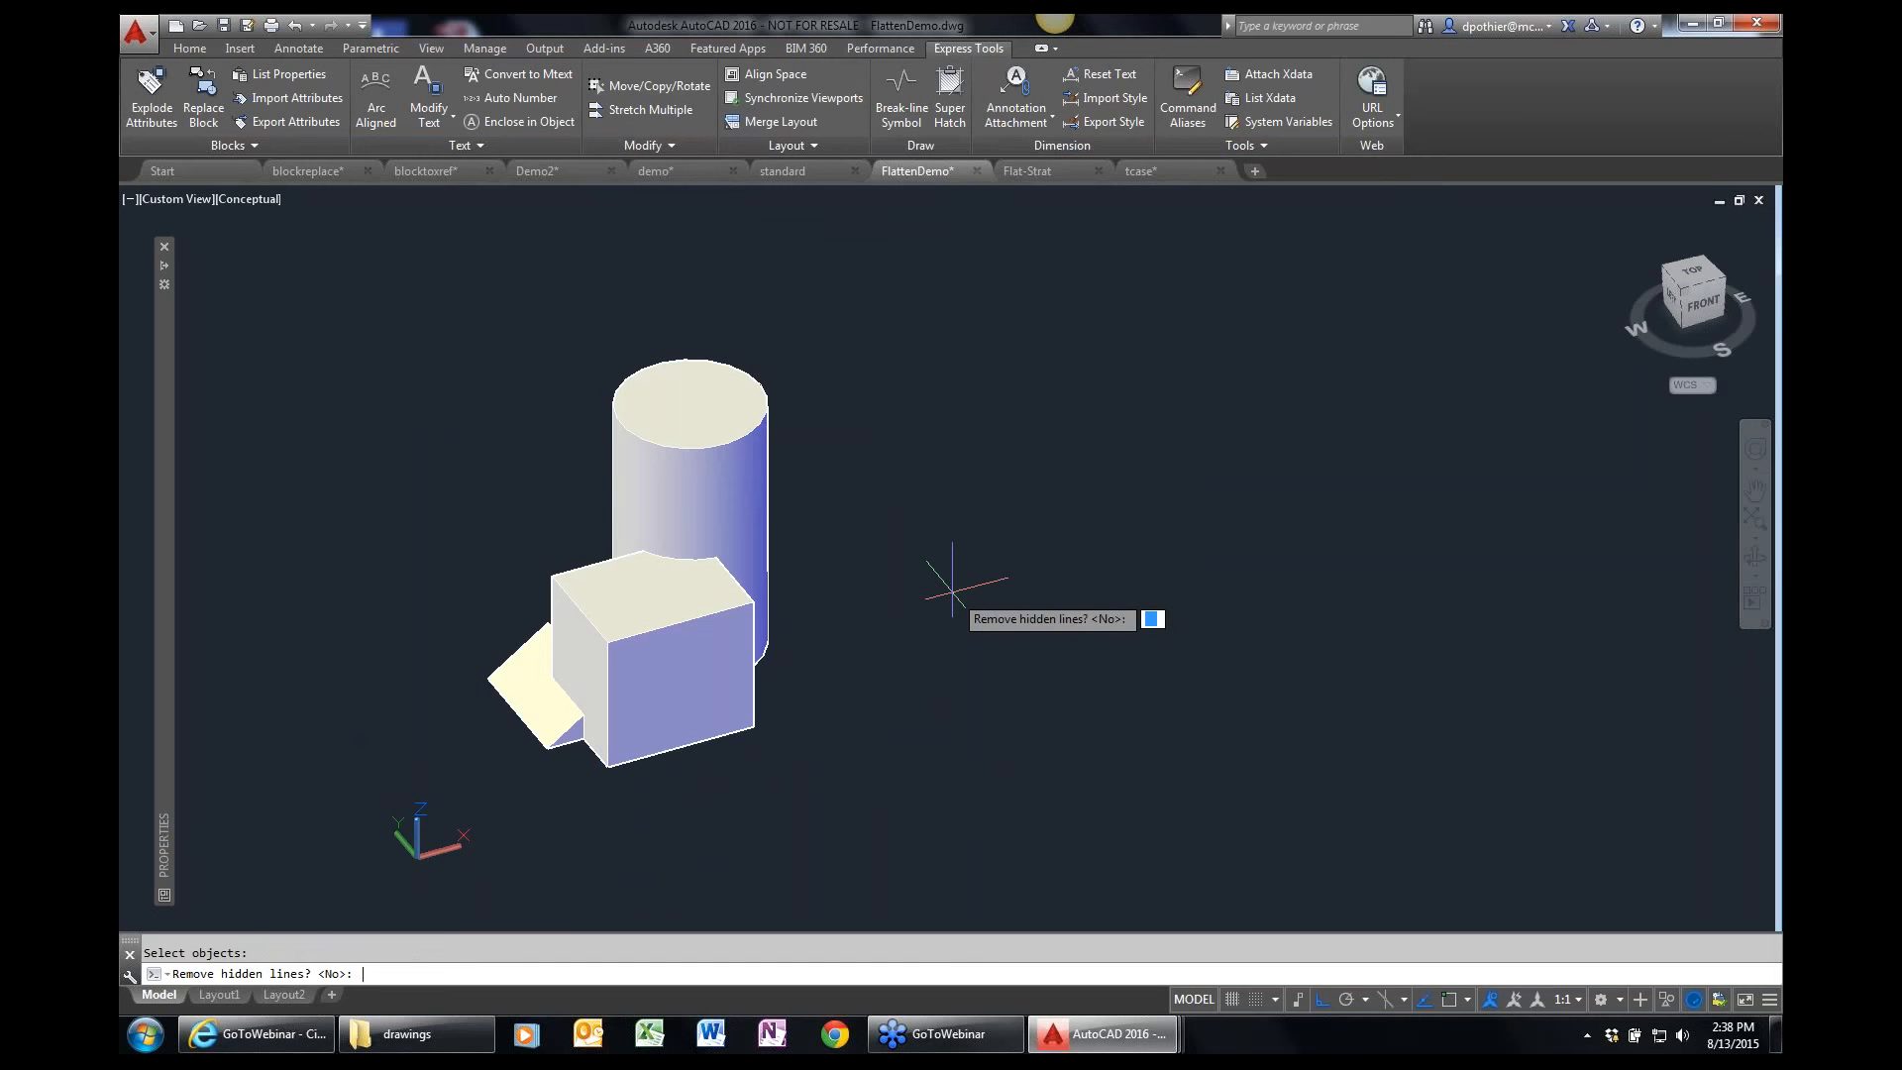
{"action": "key", "text": "Return"}
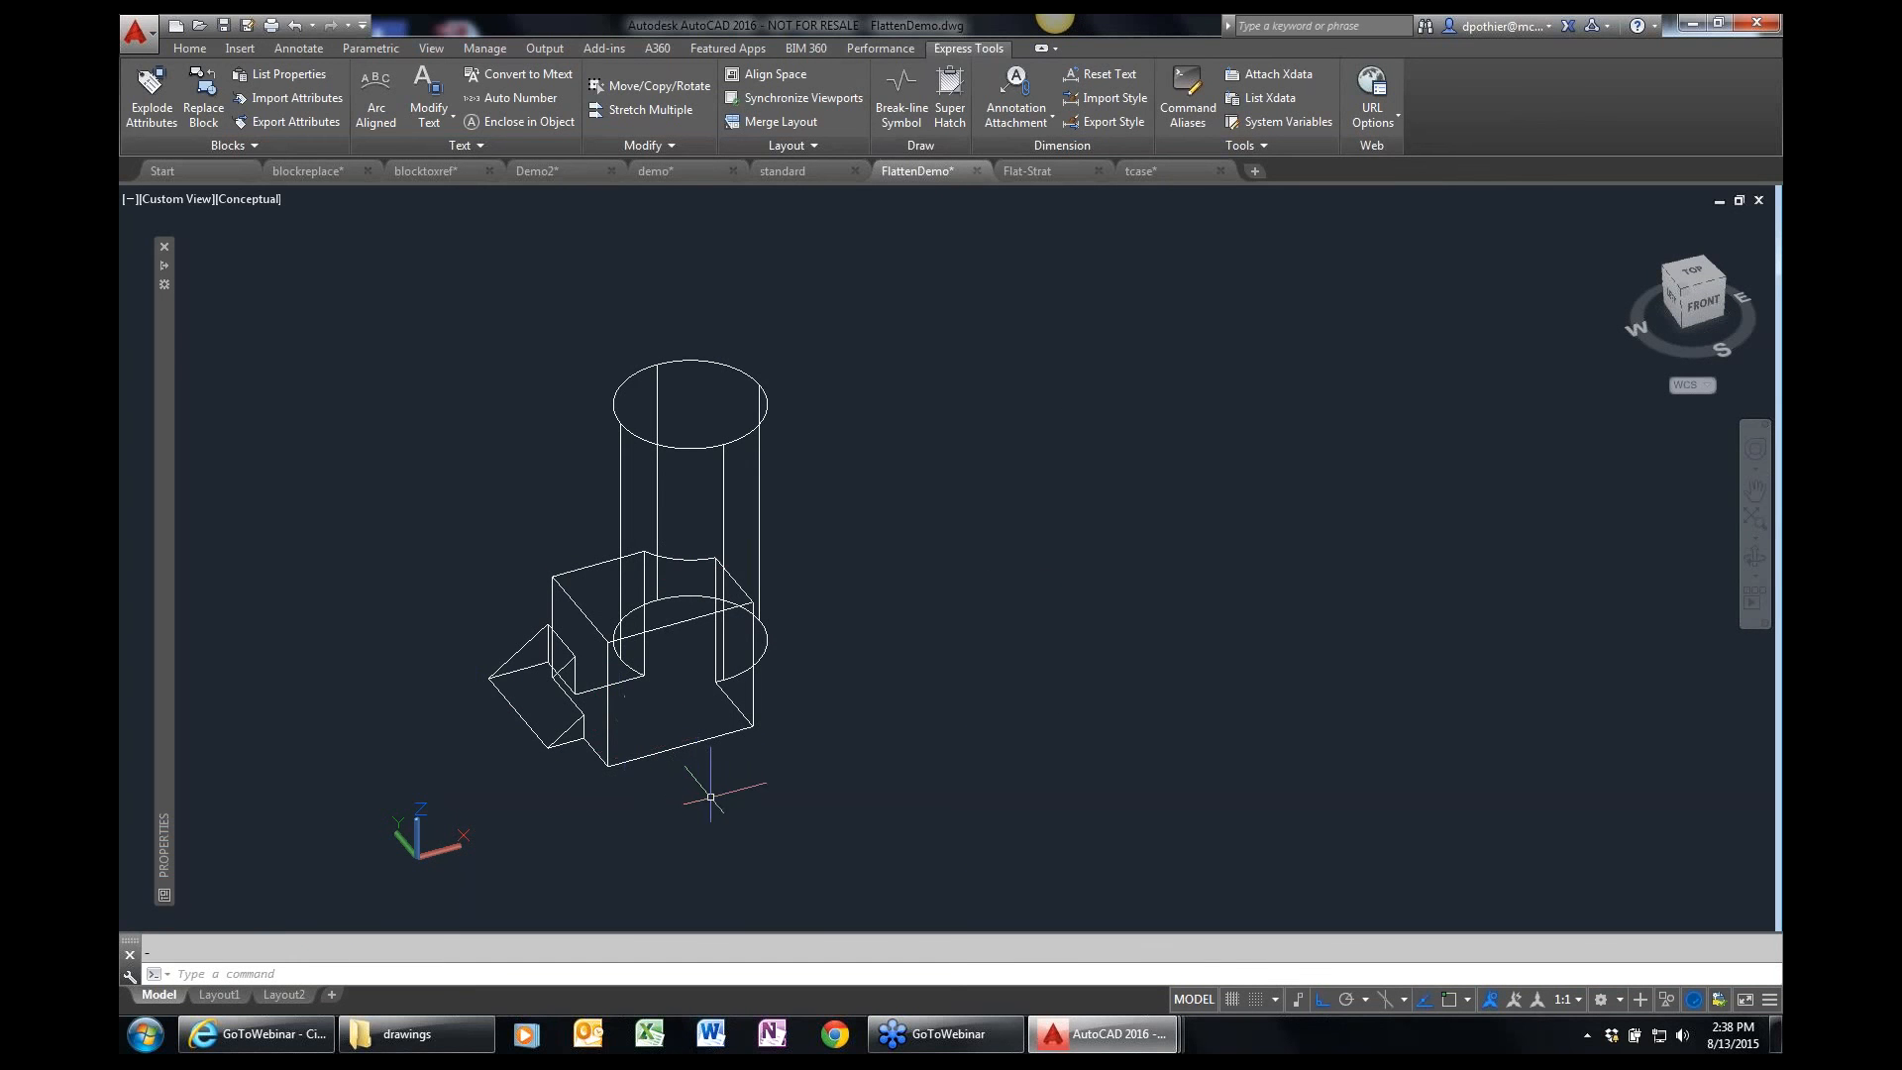
{"action": "middle_click", "coordinate": [730, 723]}
{"action": "middle_click", "coordinate": [730, 723]}
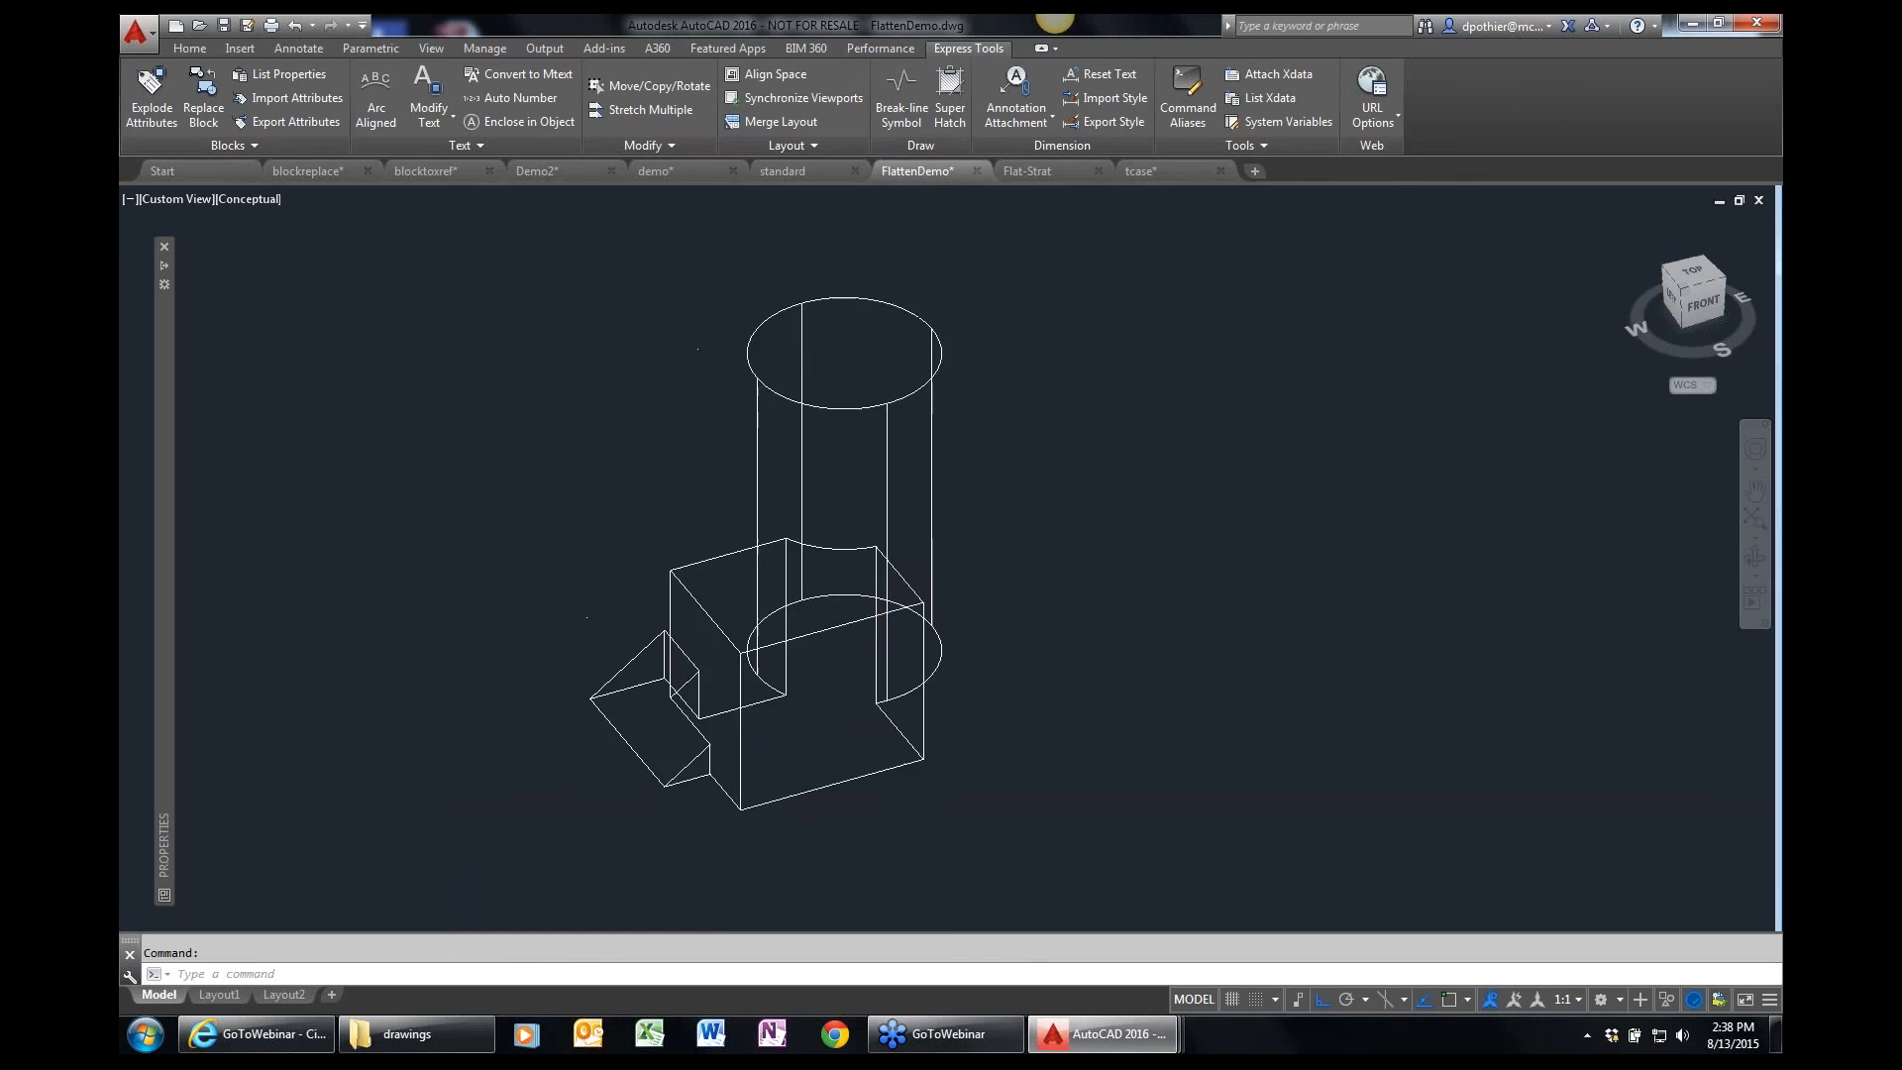
Orbit the flattened linework of the cylinder, box and wedge to examine it from another angle.
{"action": "scroll", "coordinate": [730, 724], "scroll_direction": "down", "scroll_amount": 3}
{"action": "scroll", "coordinate": [799, 733], "scroll_direction": "up", "scroll_amount": 2}
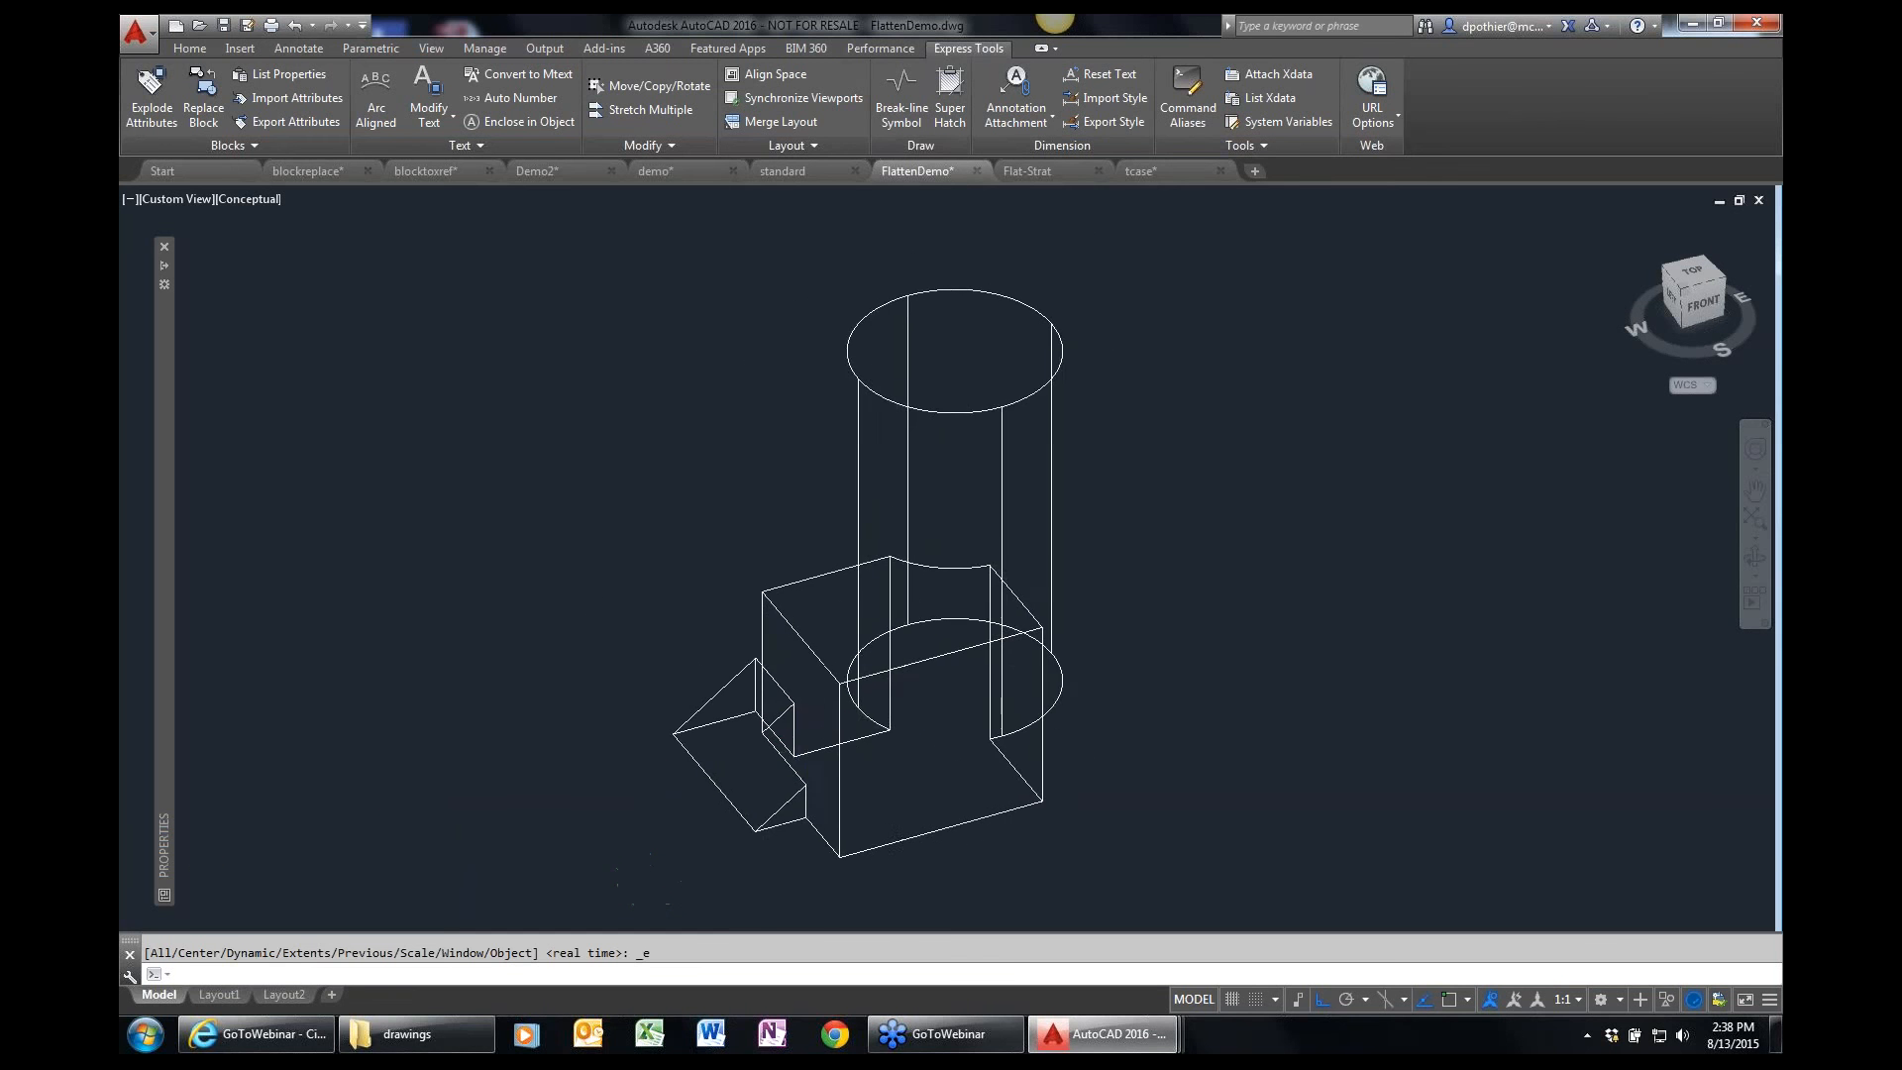
{"action": "middle_click_drag", "start_coordinate": [750, 737], "coordinate": [792, 723]}
{"action": "scroll", "coordinate": [792, 723], "scroll_direction": "up", "scroll_amount": 4}
{"action": "scroll", "coordinate": [981, 746], "scroll_direction": "down", "scroll_amount": 9}
{"action": "scroll", "coordinate": [982, 747], "scroll_direction": "up", "scroll_amount": 2}
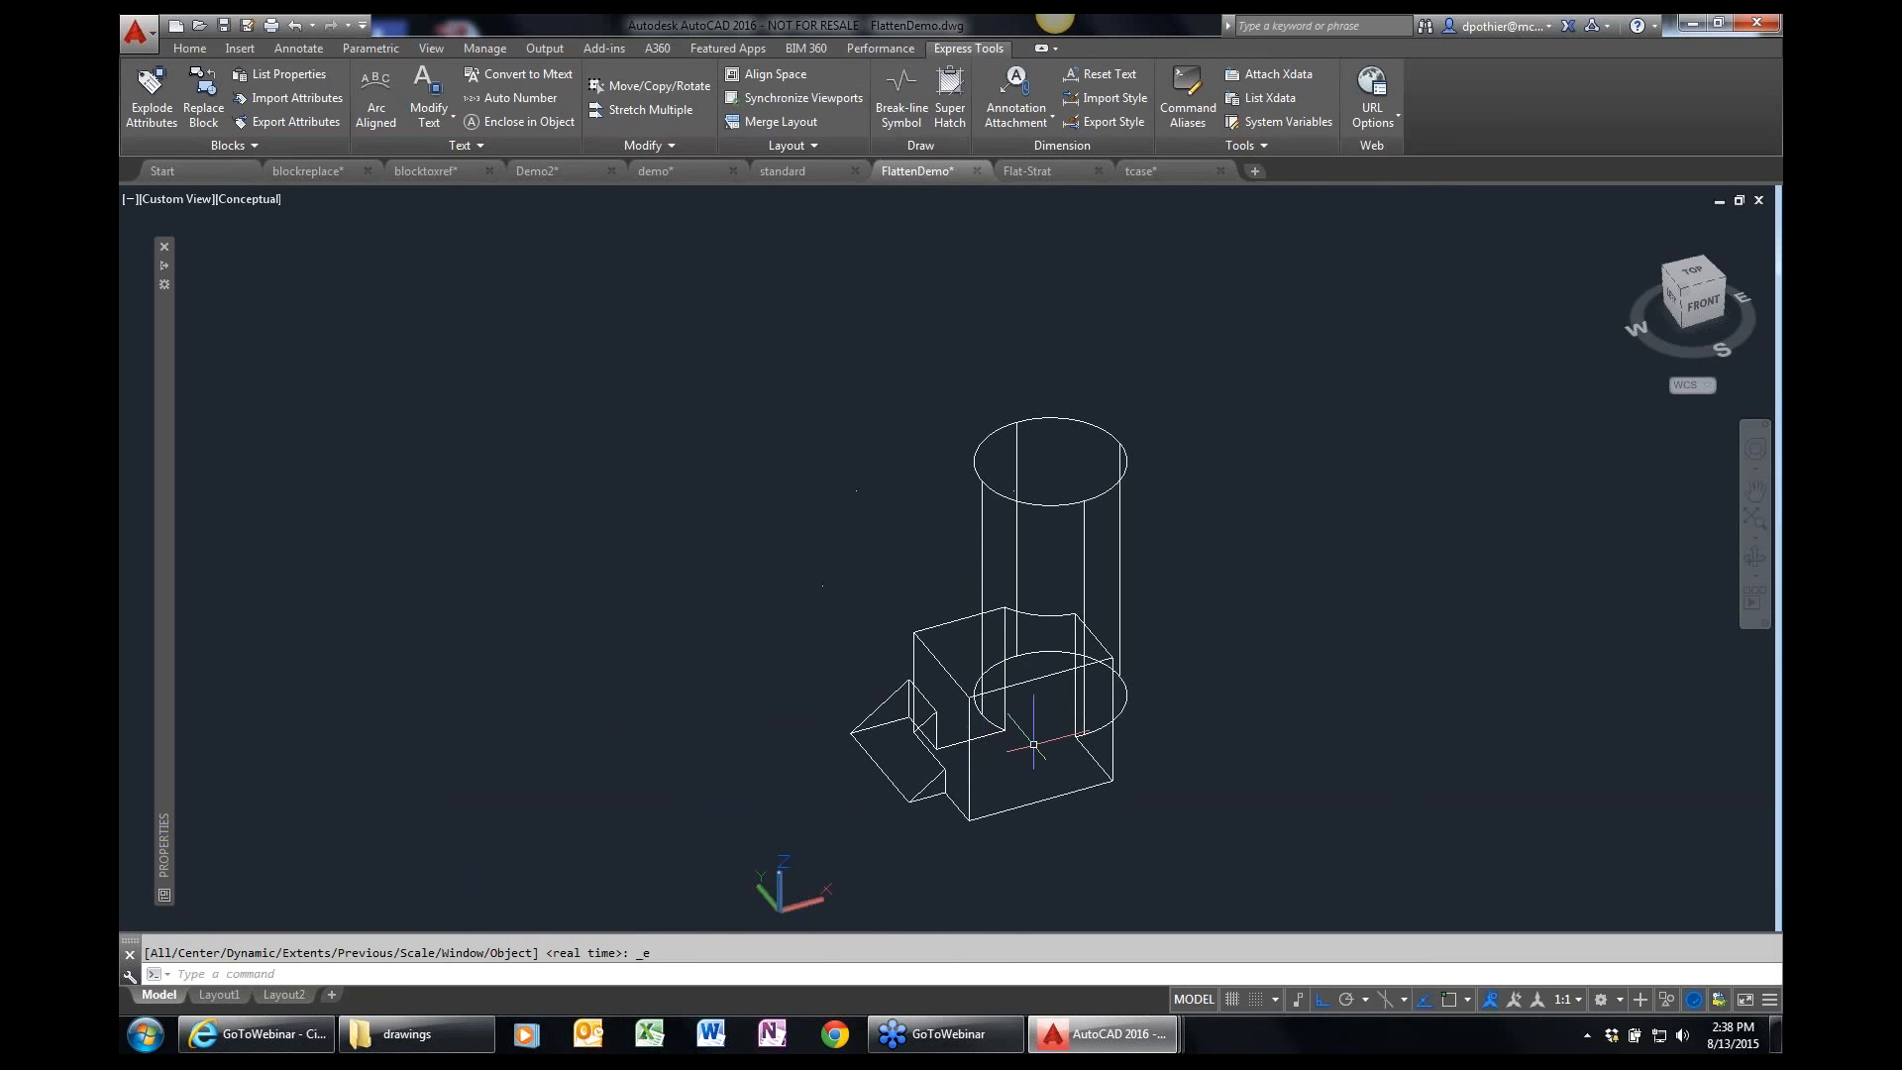
{"action": "type", "text": "O"}
{"action": "key", "text": "BackSpace"}
{"action": "key", "text": "BackSpace"}
{"action": "type", "text": "LO"}
{"action": "key", "text": "Return"}
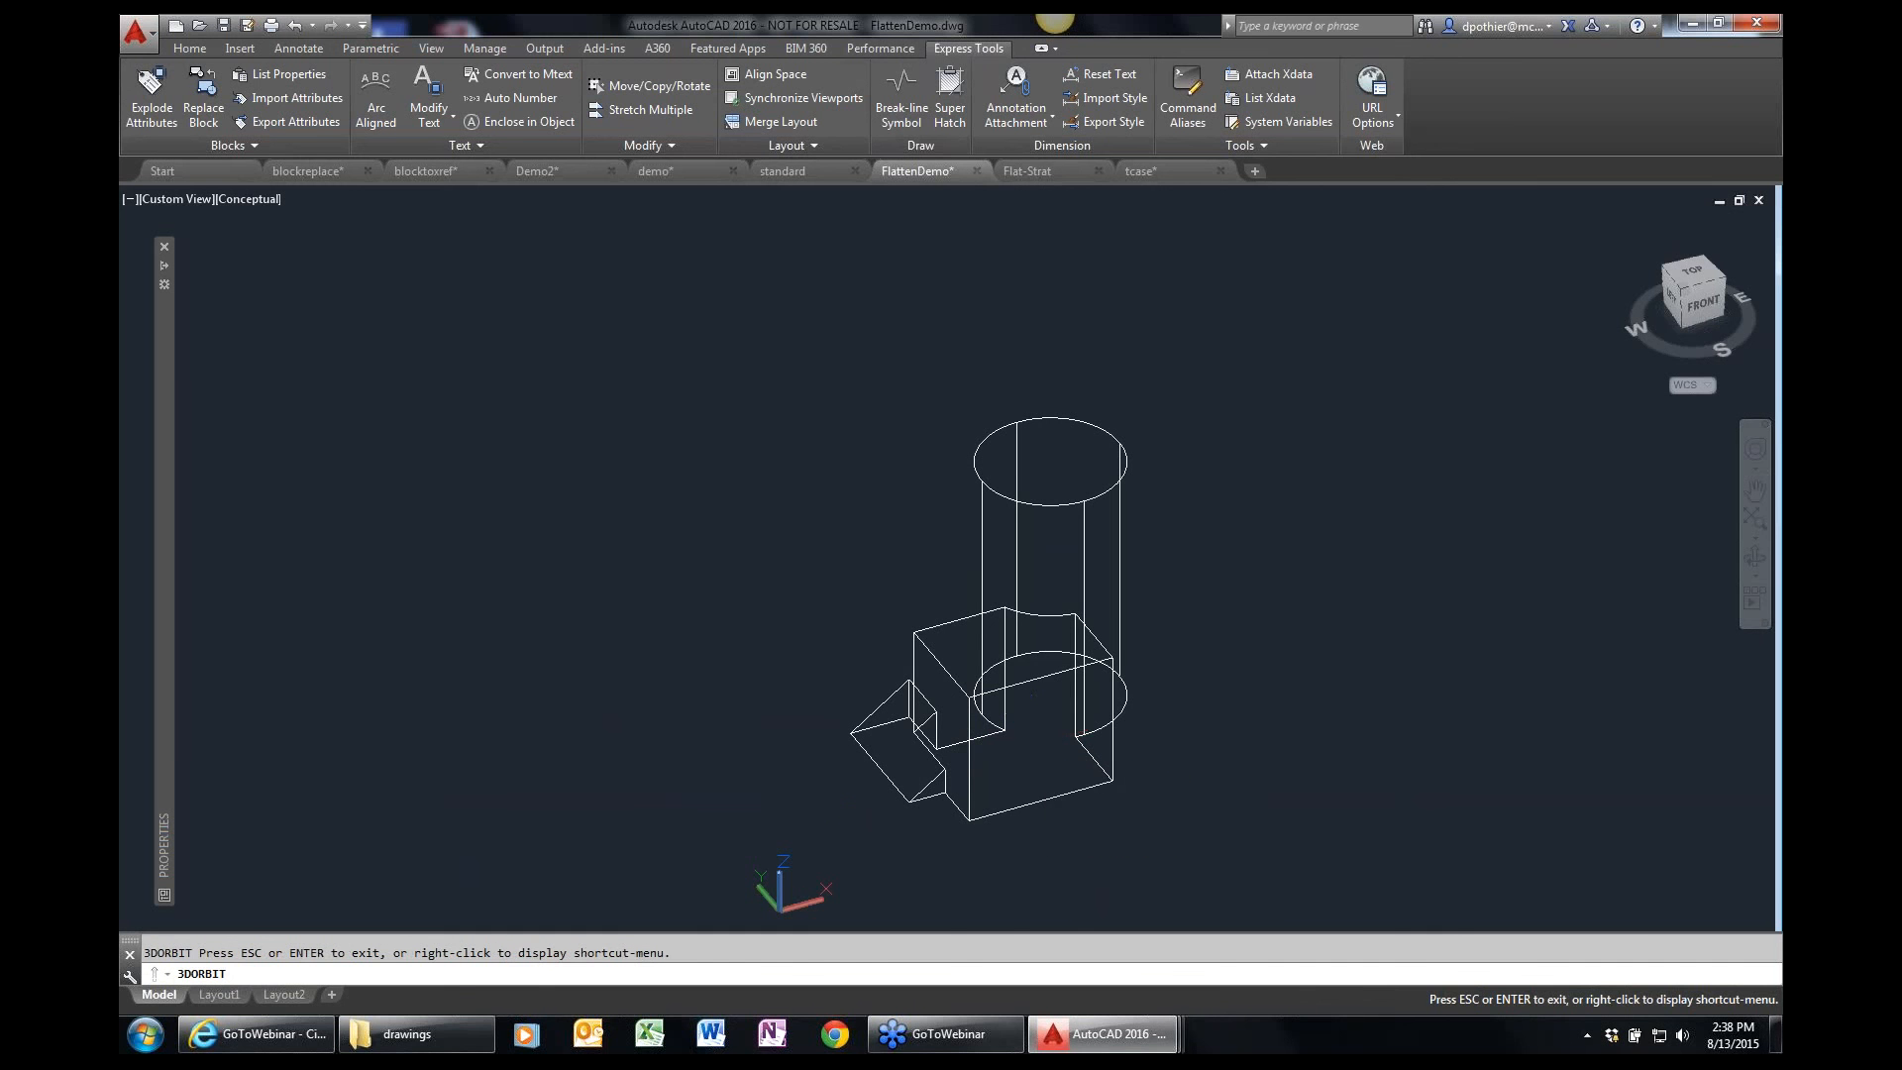
{"action": "left_click_drag", "start_coordinate": [1020, 737], "coordinate": [941, 610]}
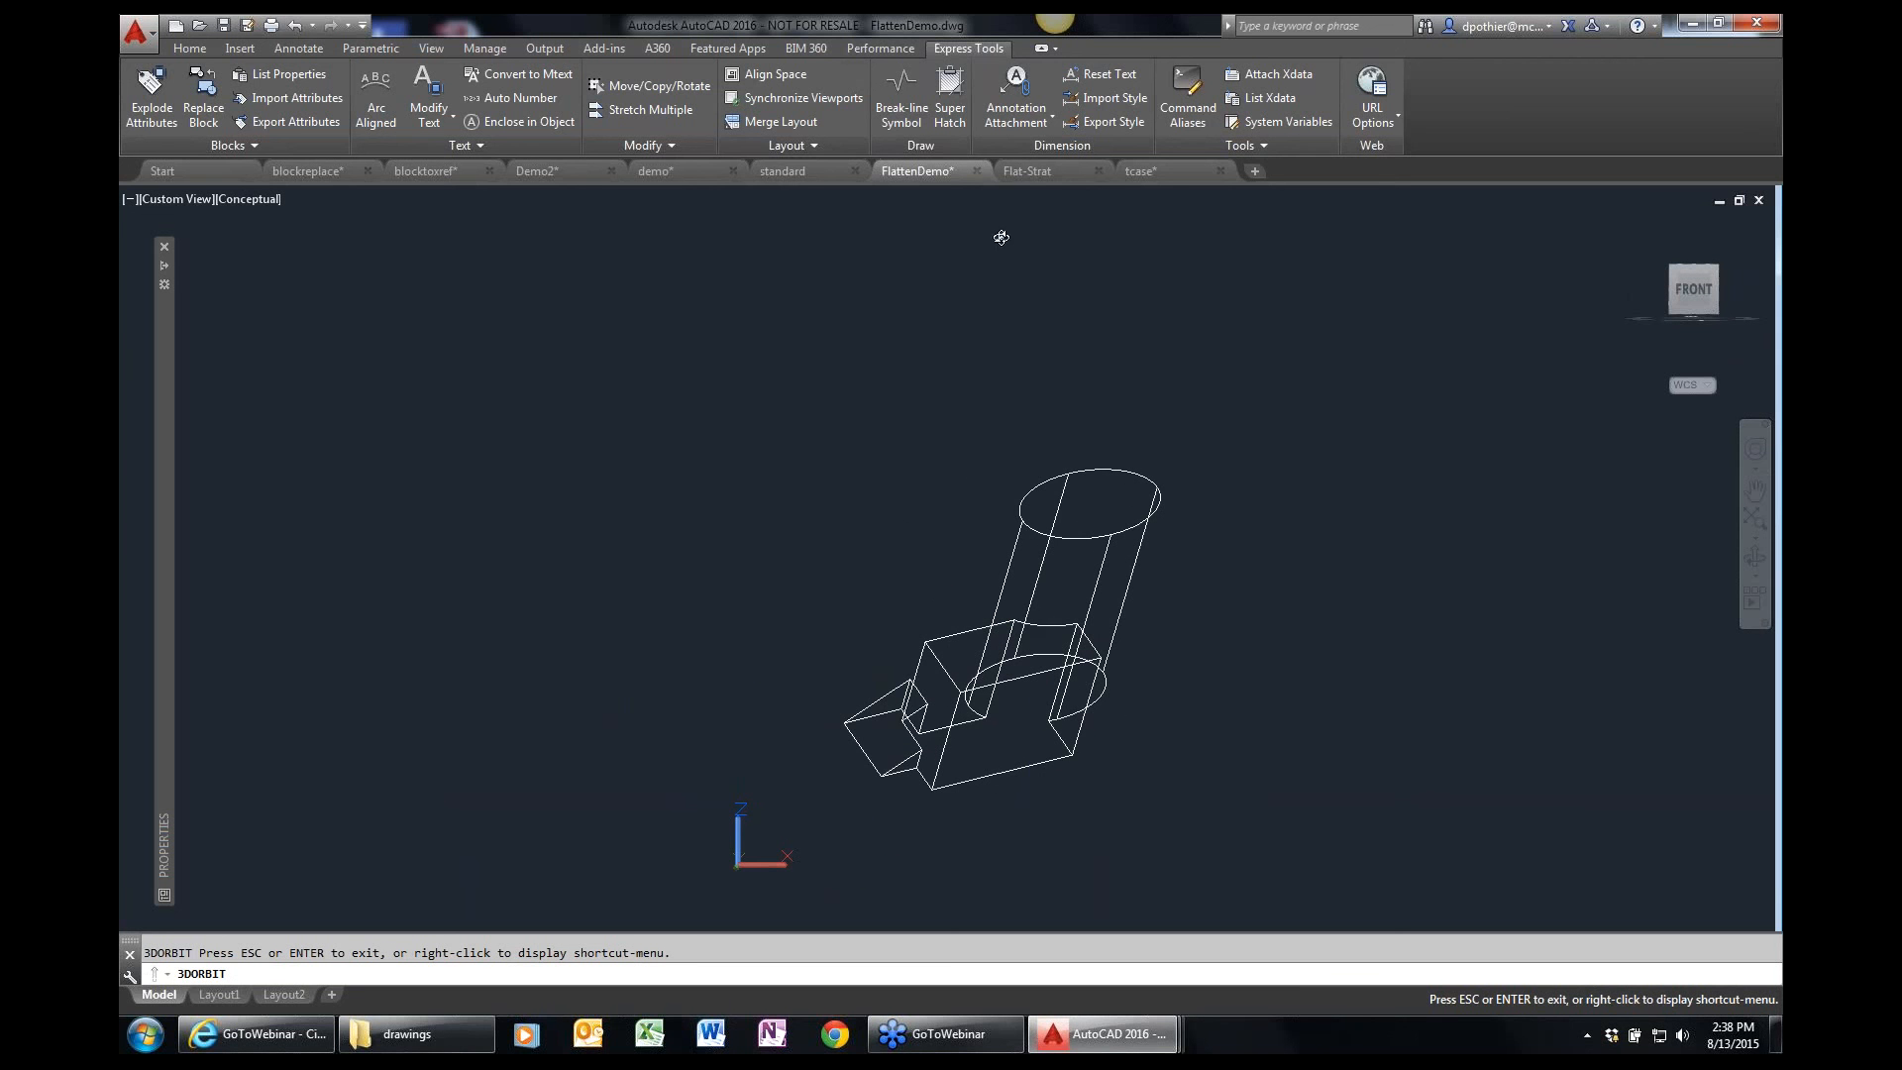
{"action": "key", "text": "Escape"}
Close the FlattenDemo drawing without saving its changes.
{"action": "left_click", "coordinate": [981, 171]}
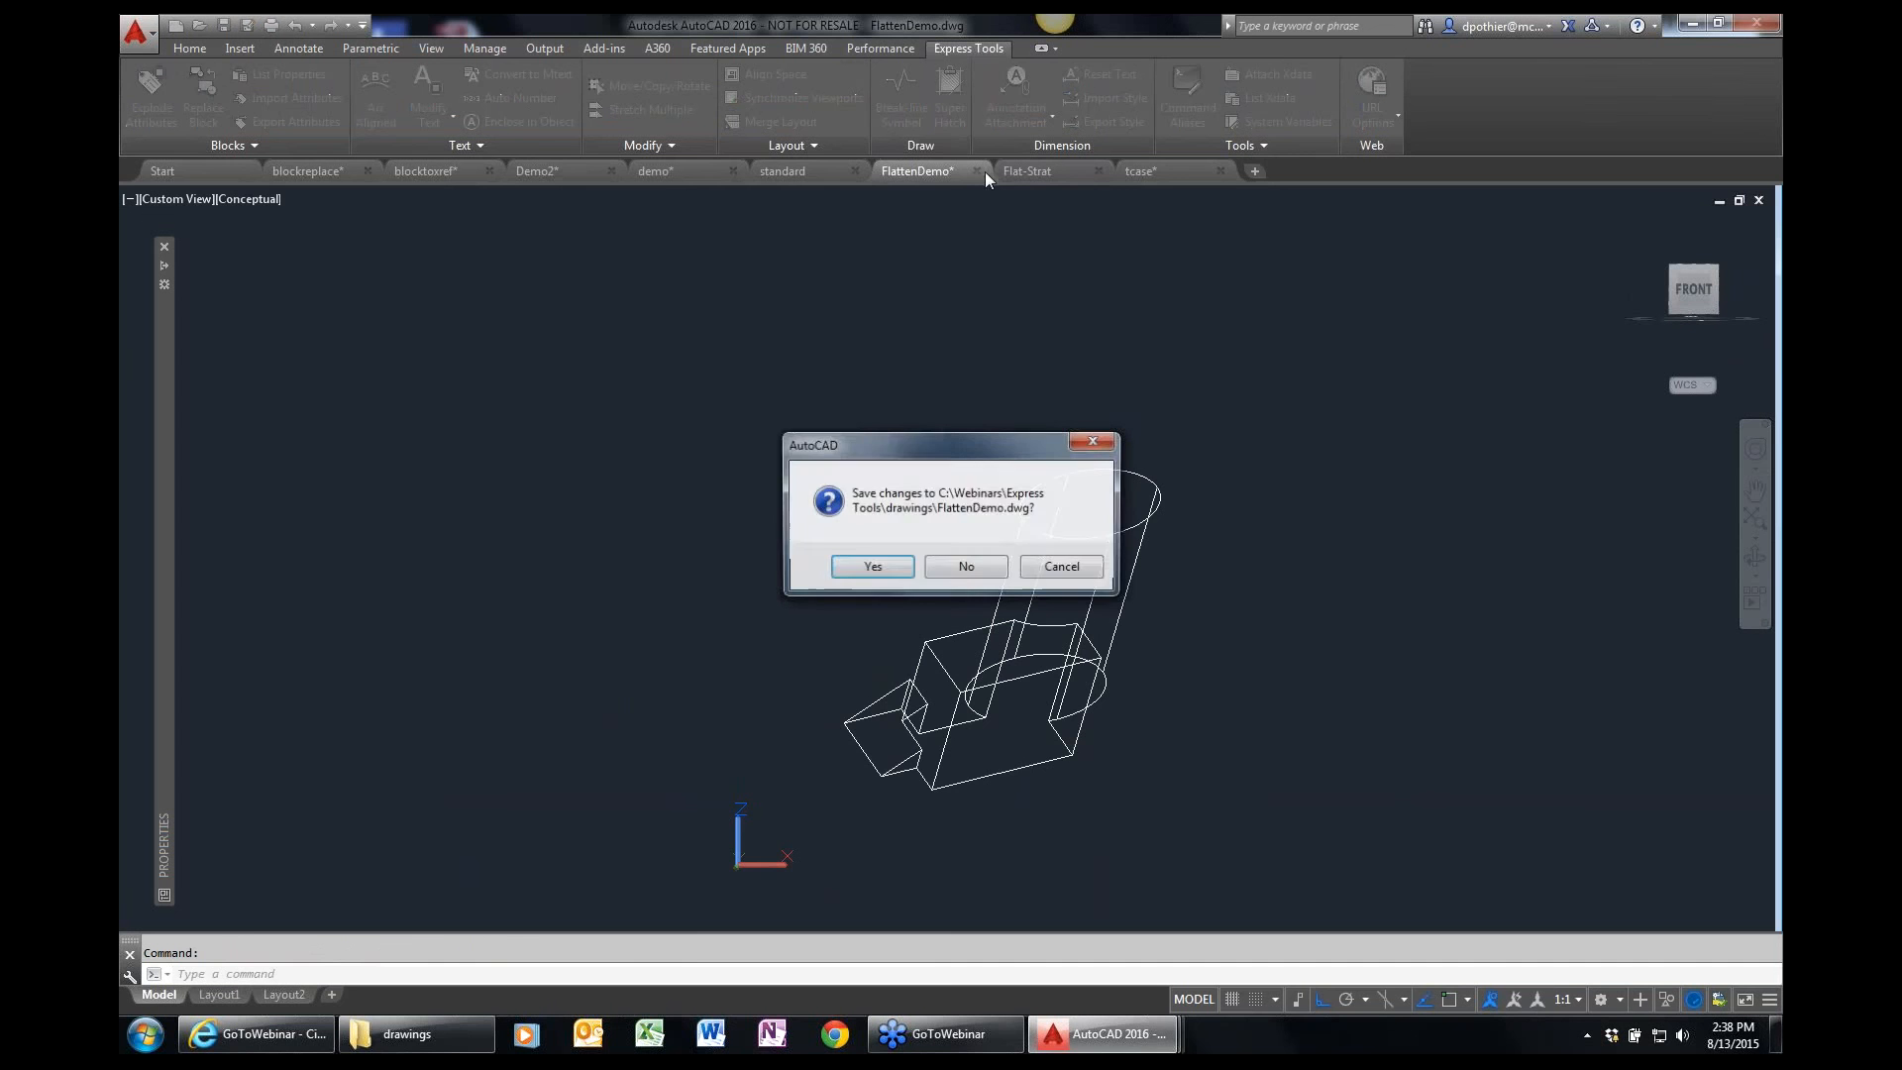
{"action": "left_click", "coordinate": [967, 569]}
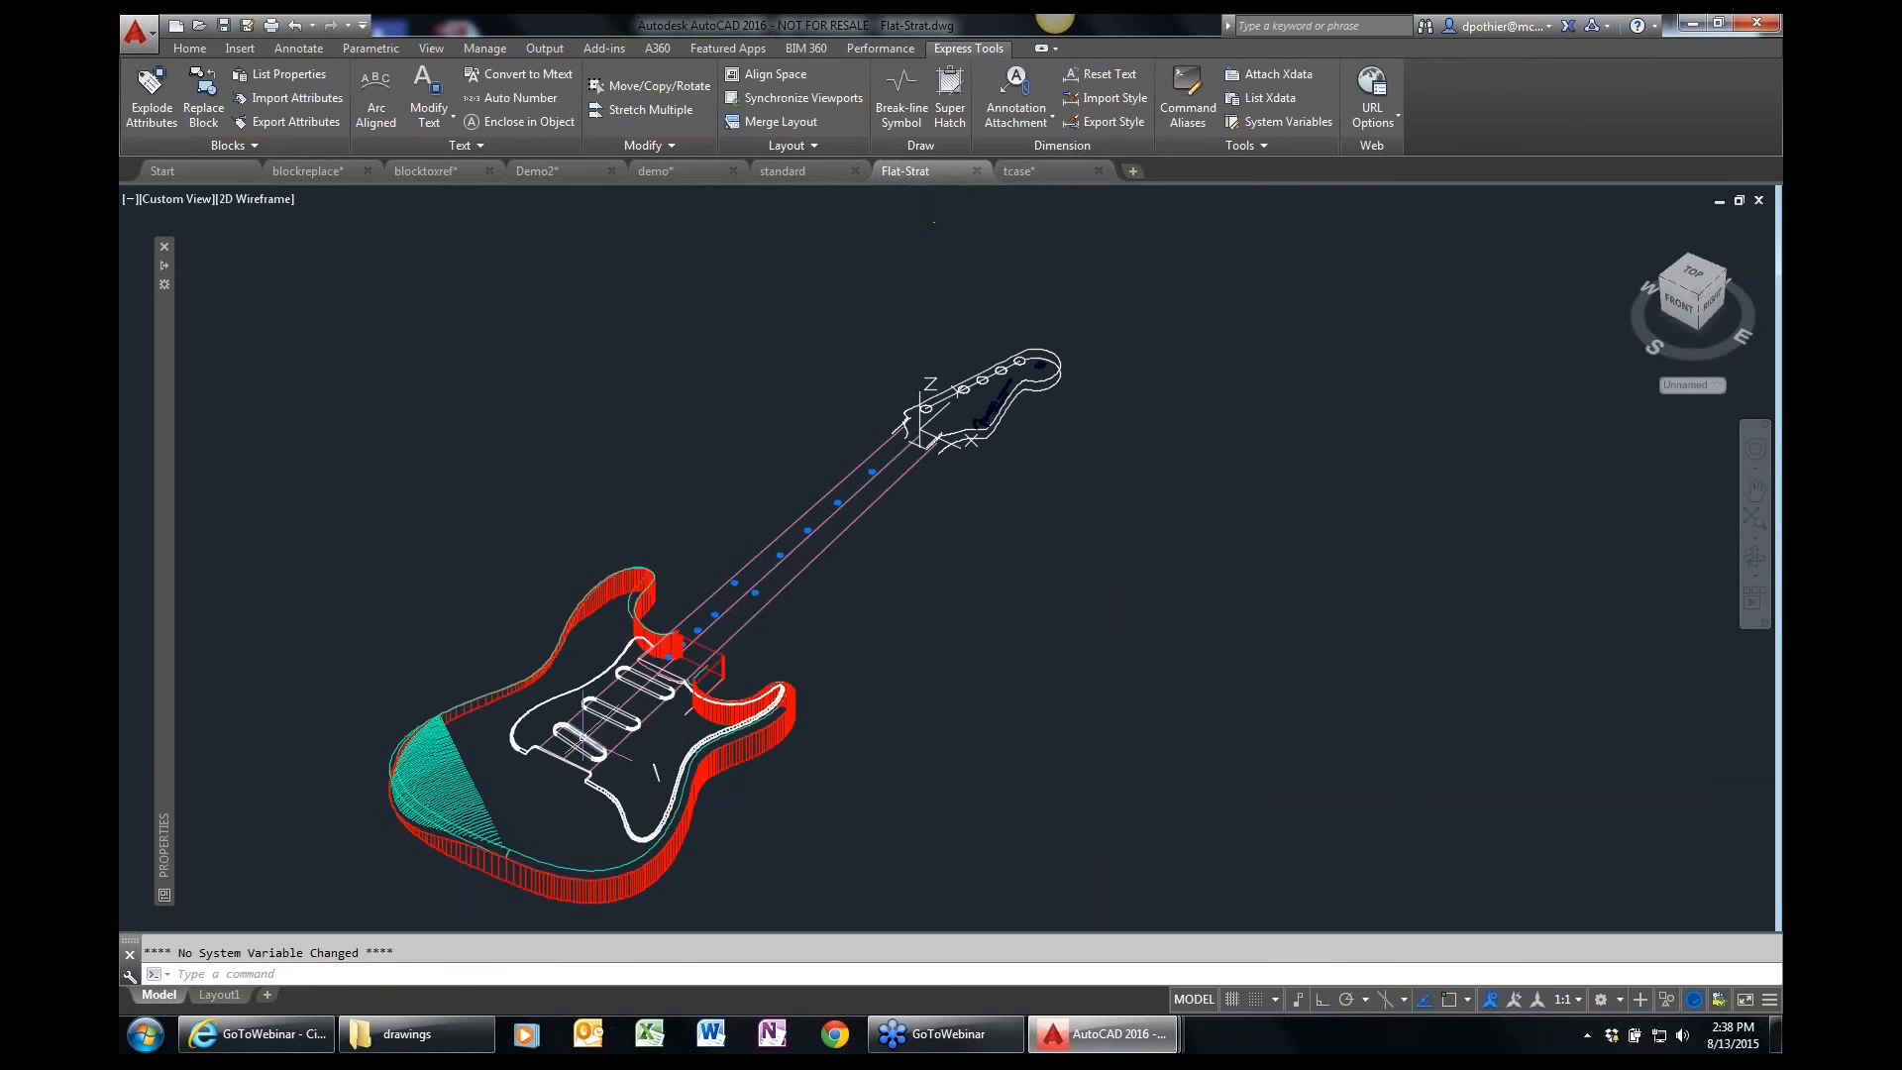
Orbit the guitar in the Flat-Strat drawing to examine it from several angles.
{"action": "middle_click_drag", "start_coordinate": [601, 734], "coordinate": [594, 579], "text": "shift"}
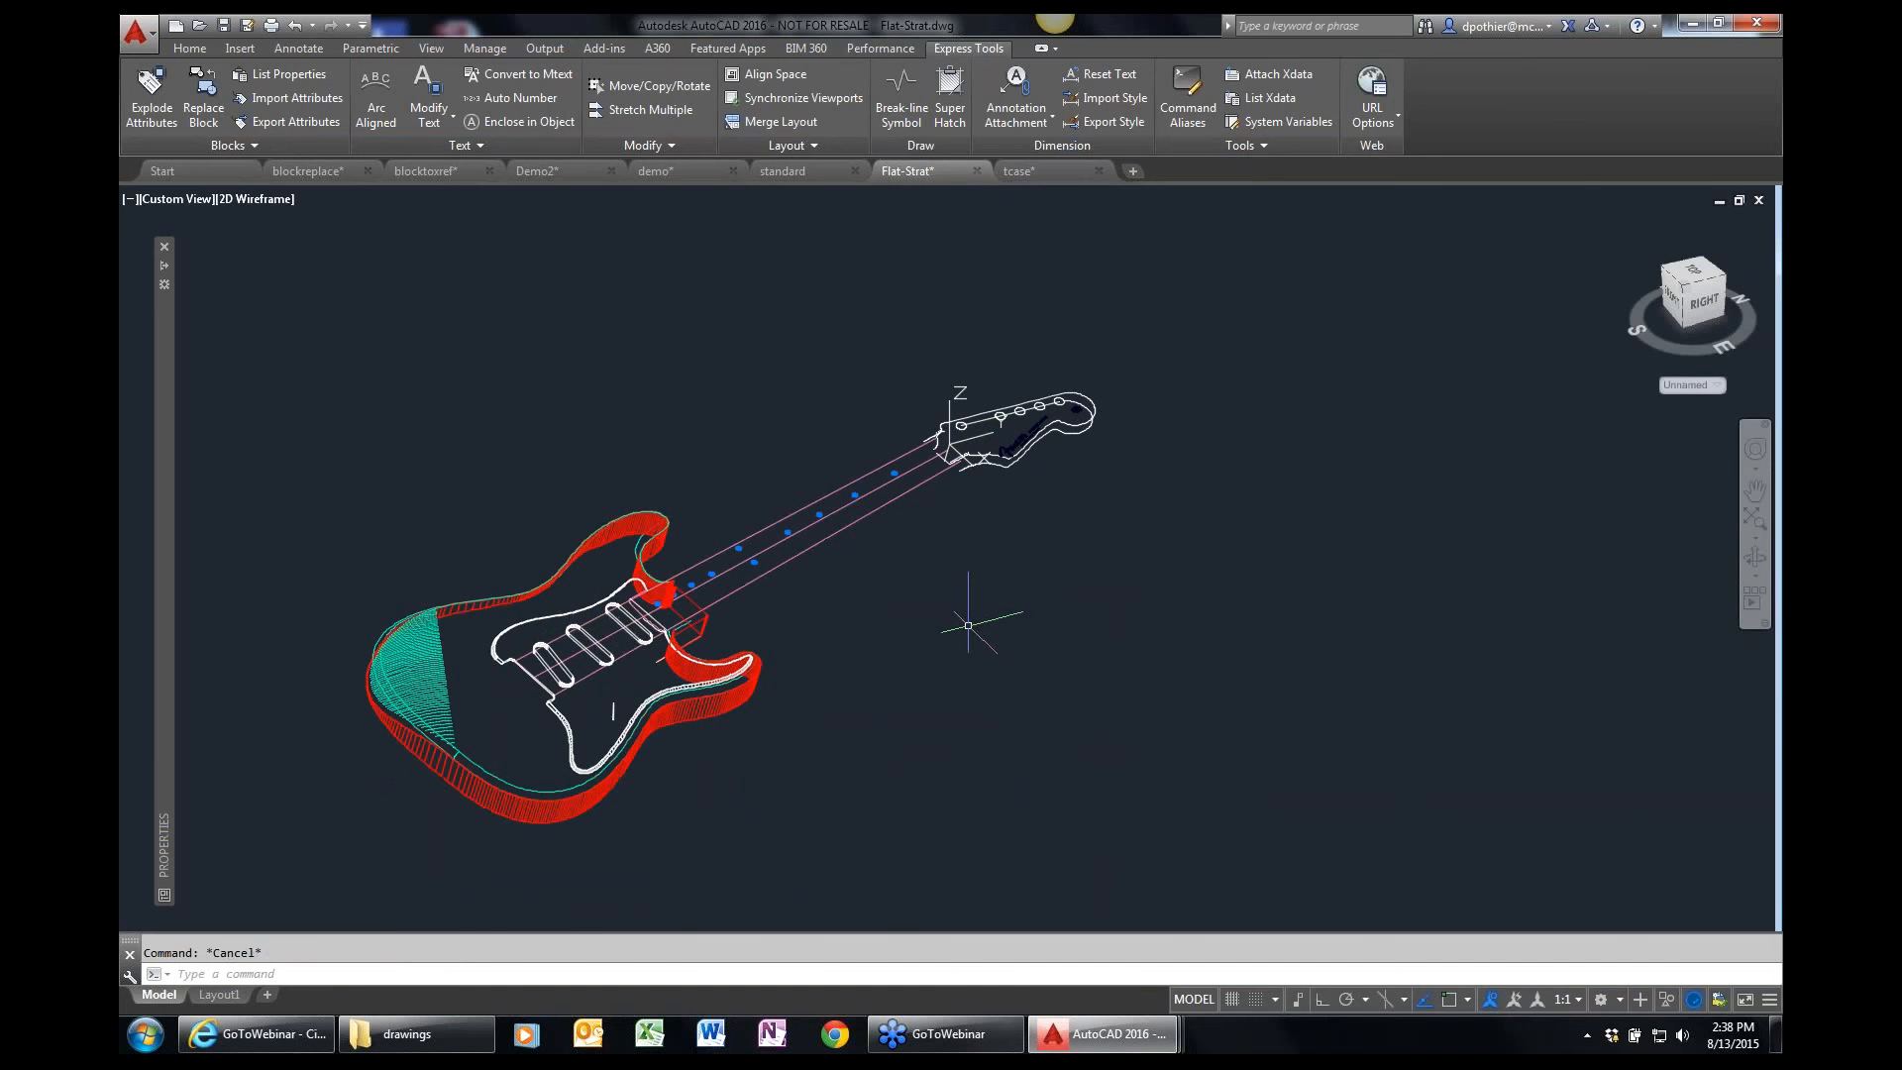
{"action": "type", "text": "ORBIT"}
{"action": "key", "text": "Return"}
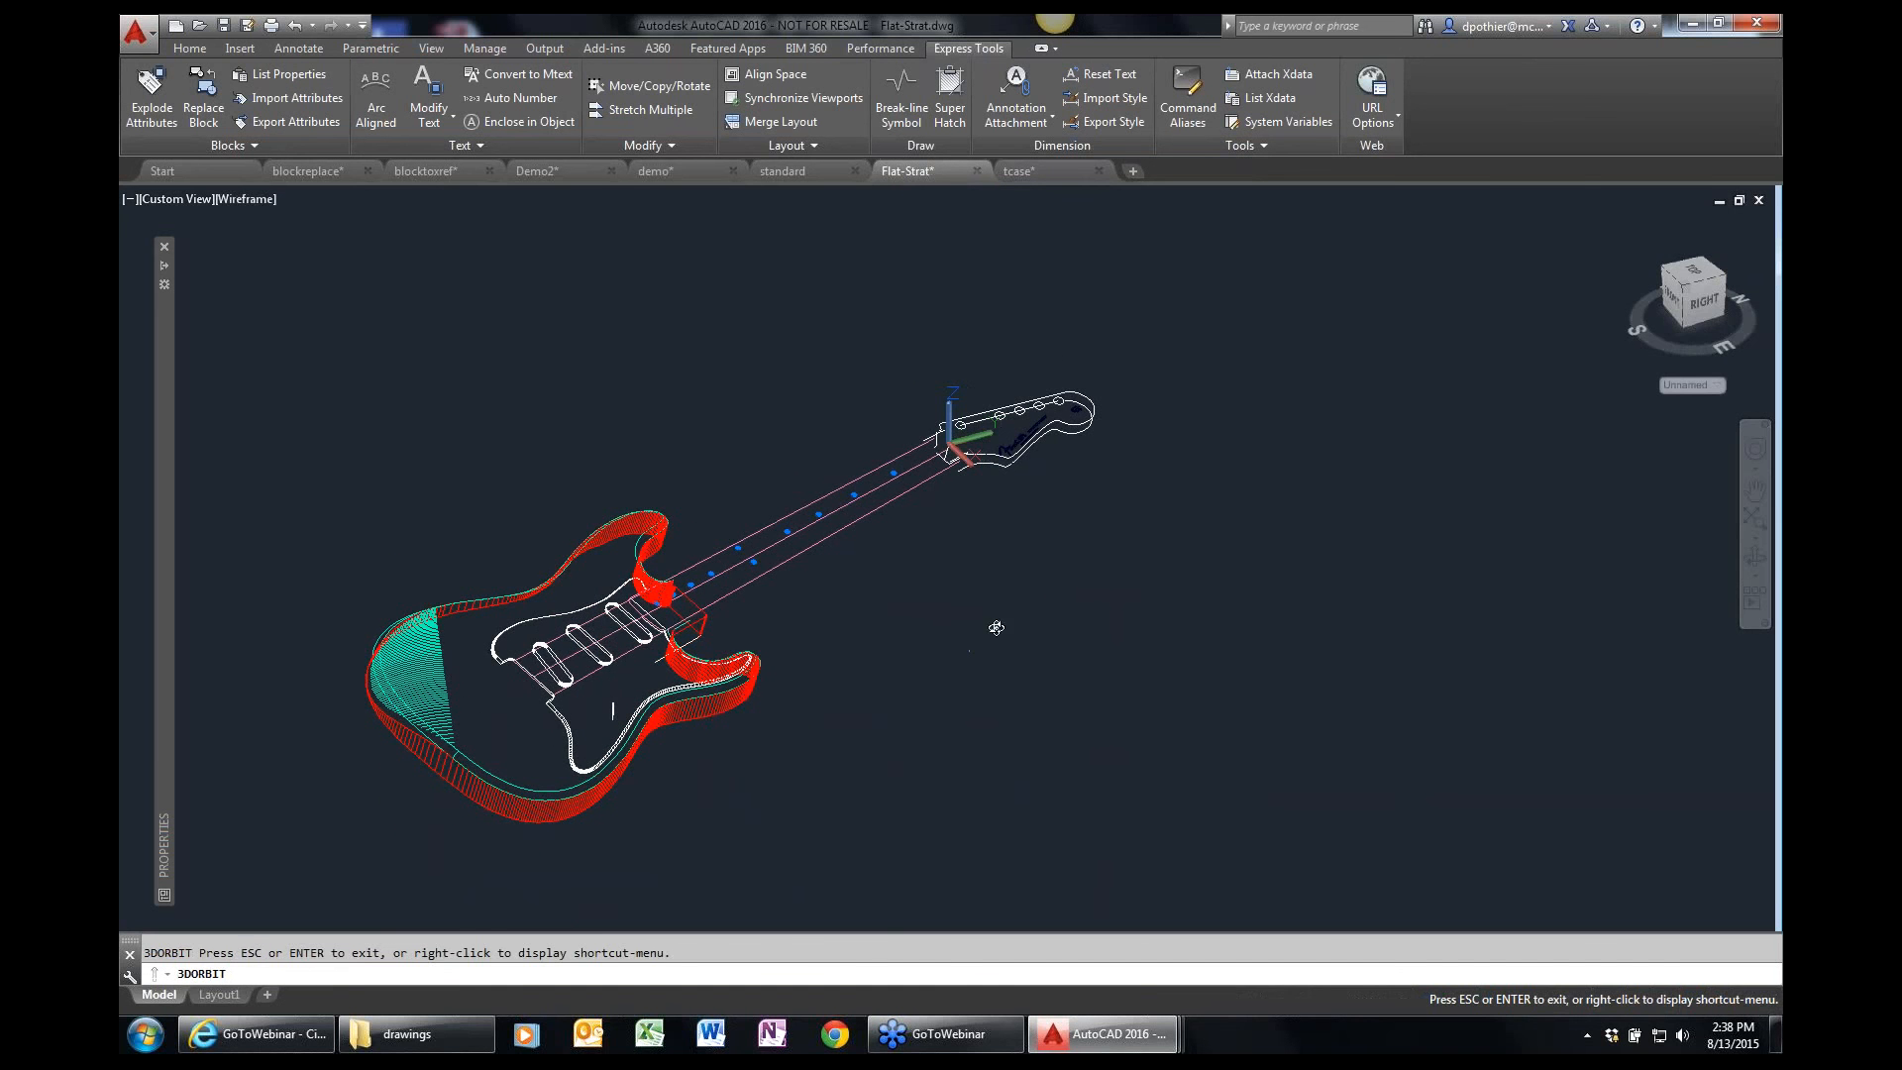
{"action": "left_click_drag", "start_coordinate": [993, 624], "coordinate": [1082, 577]}
{"action": "key", "text": "Escape"}
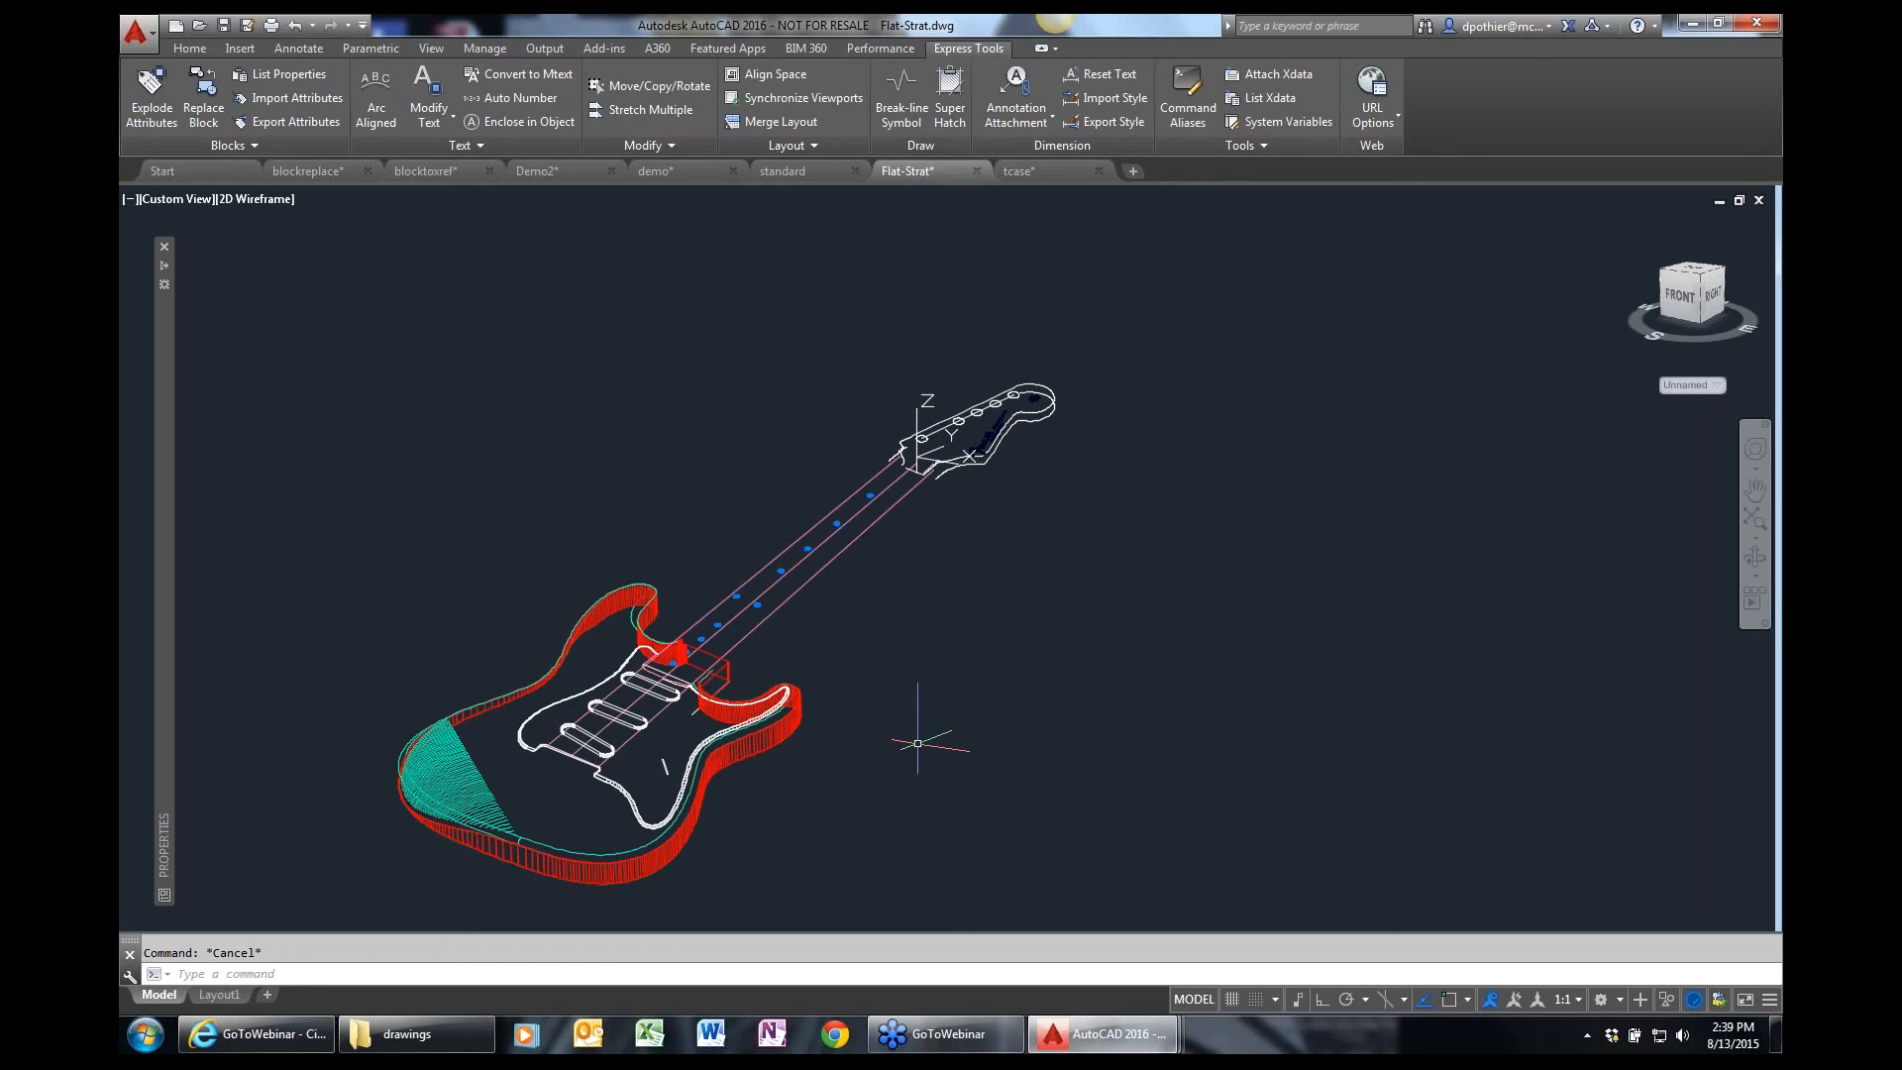
Bring up the SAVEALL and QQUIT commands in turn and cancel each without running it.
{"action": "type", "text": "SAVEALL"}
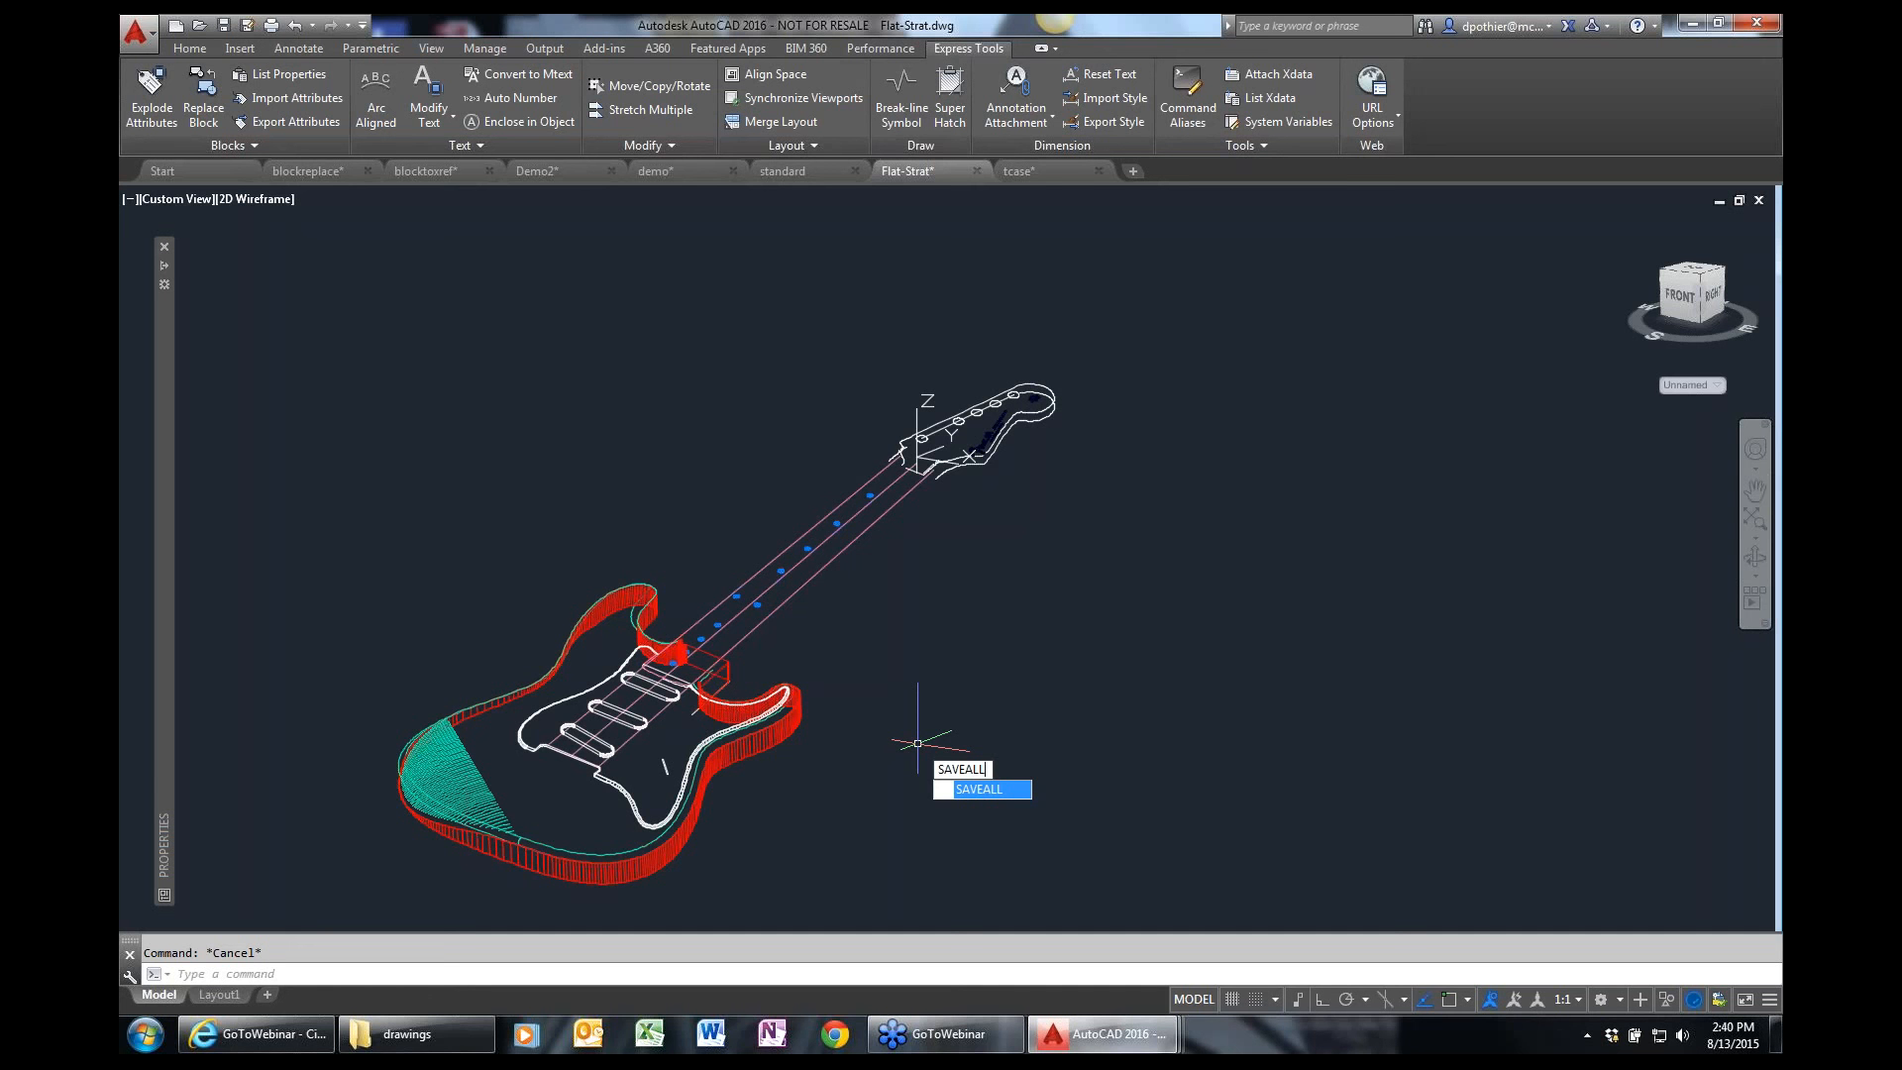
{"action": "key", "text": "Escape"}
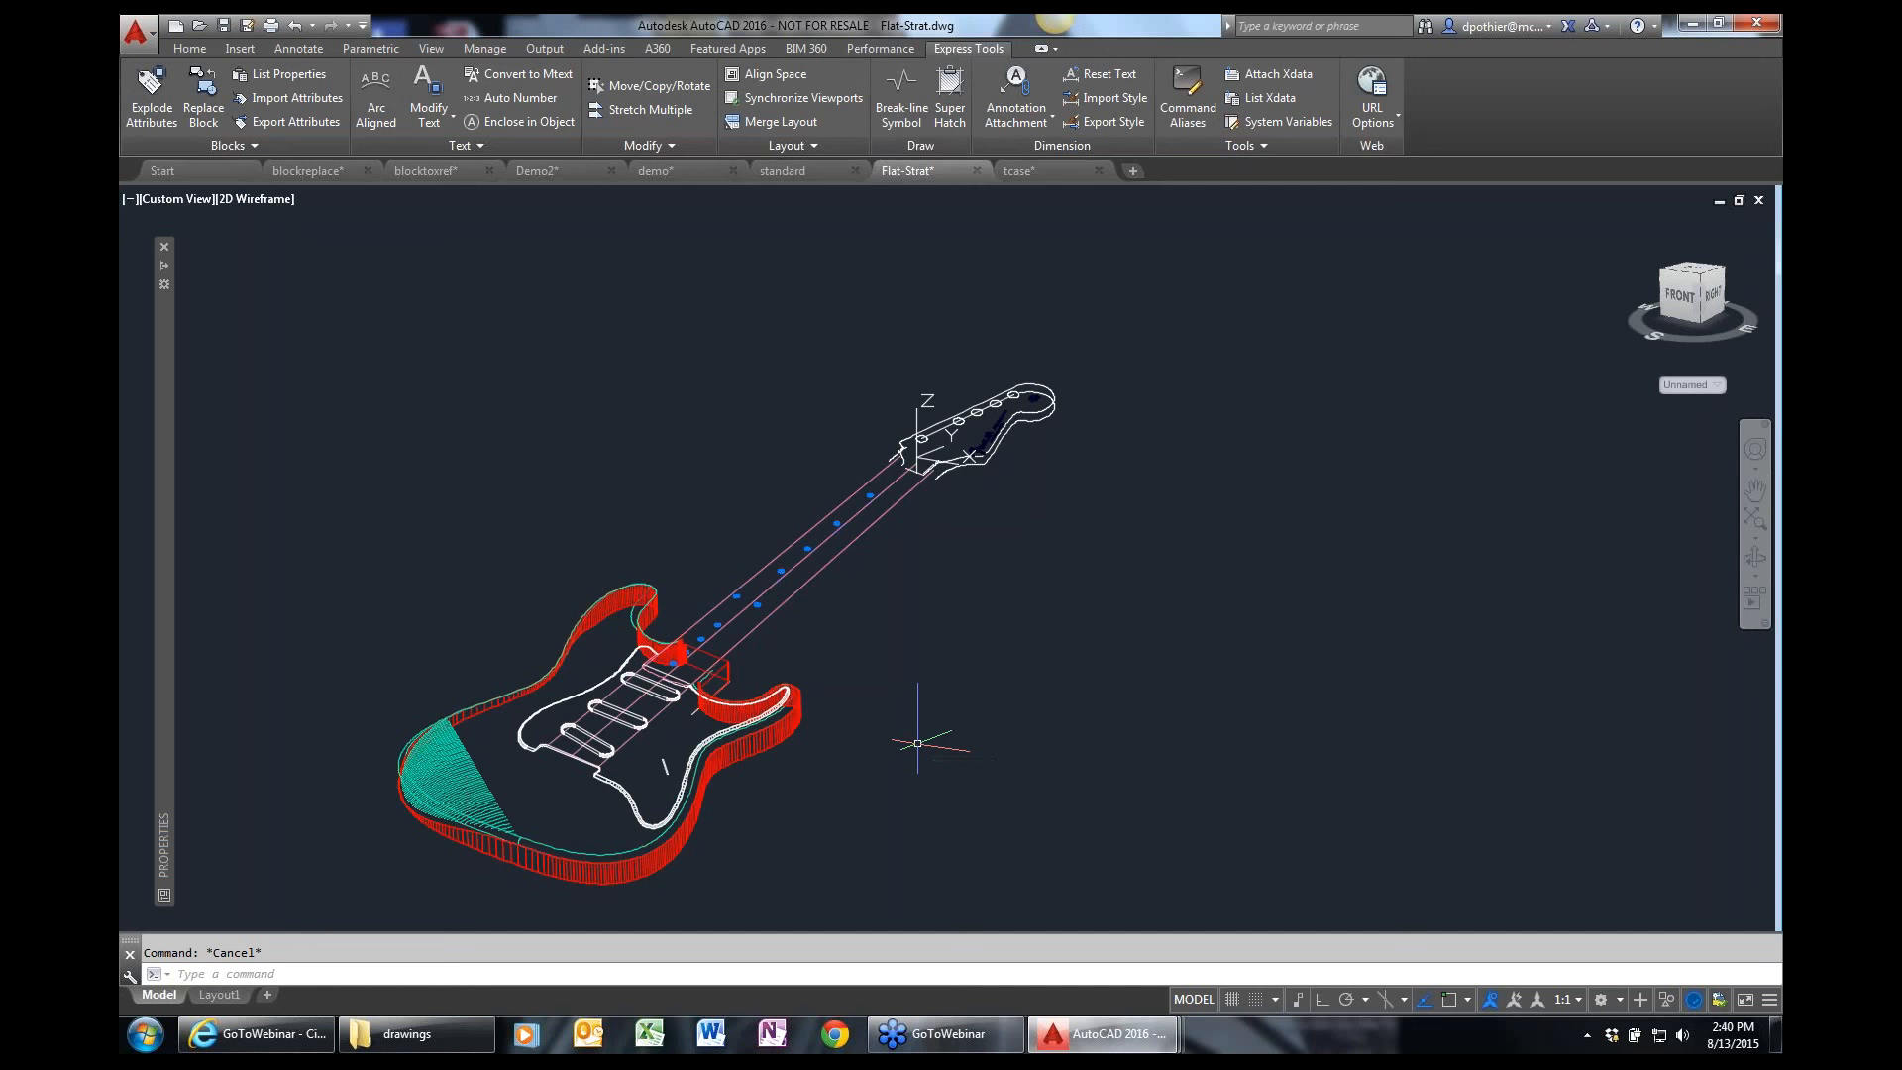
{"action": "type", "text": "QQ"}
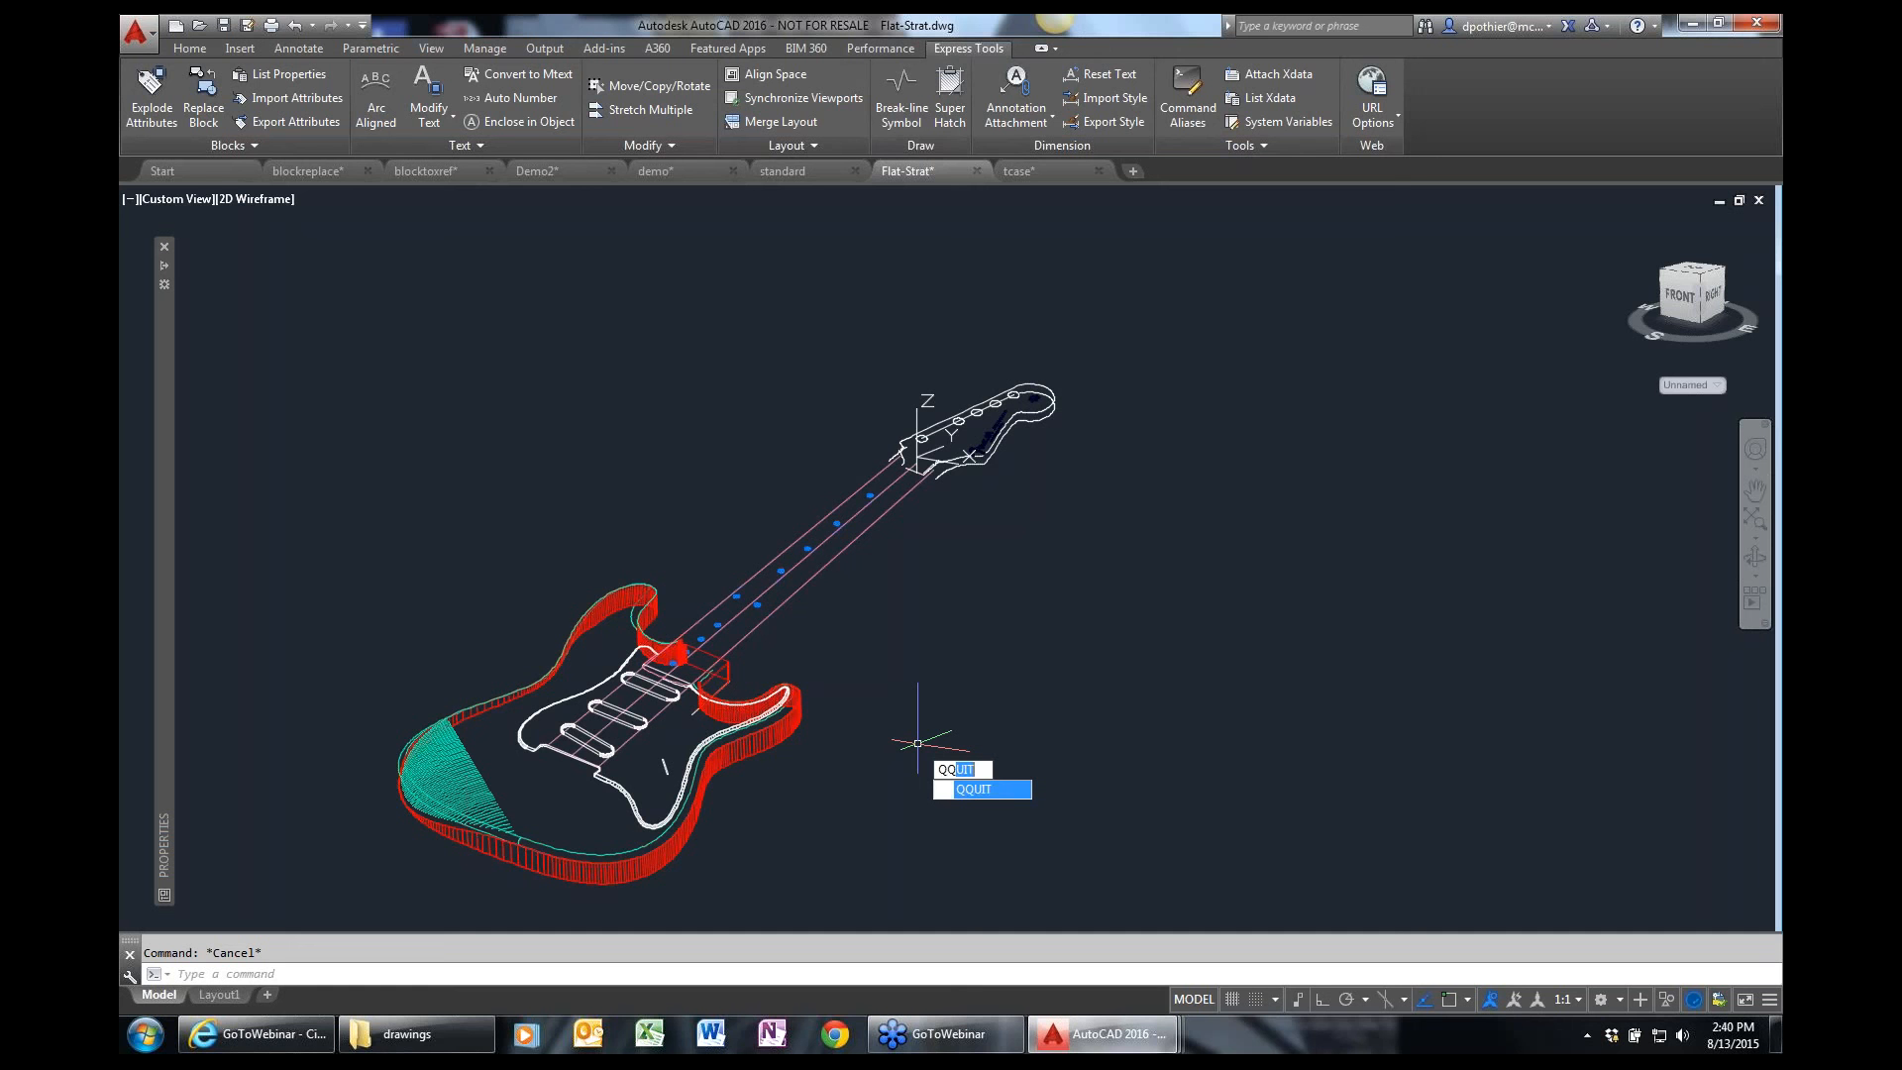
{"action": "type", "text": "UIT"}
{"action": "key", "text": "Escape"}
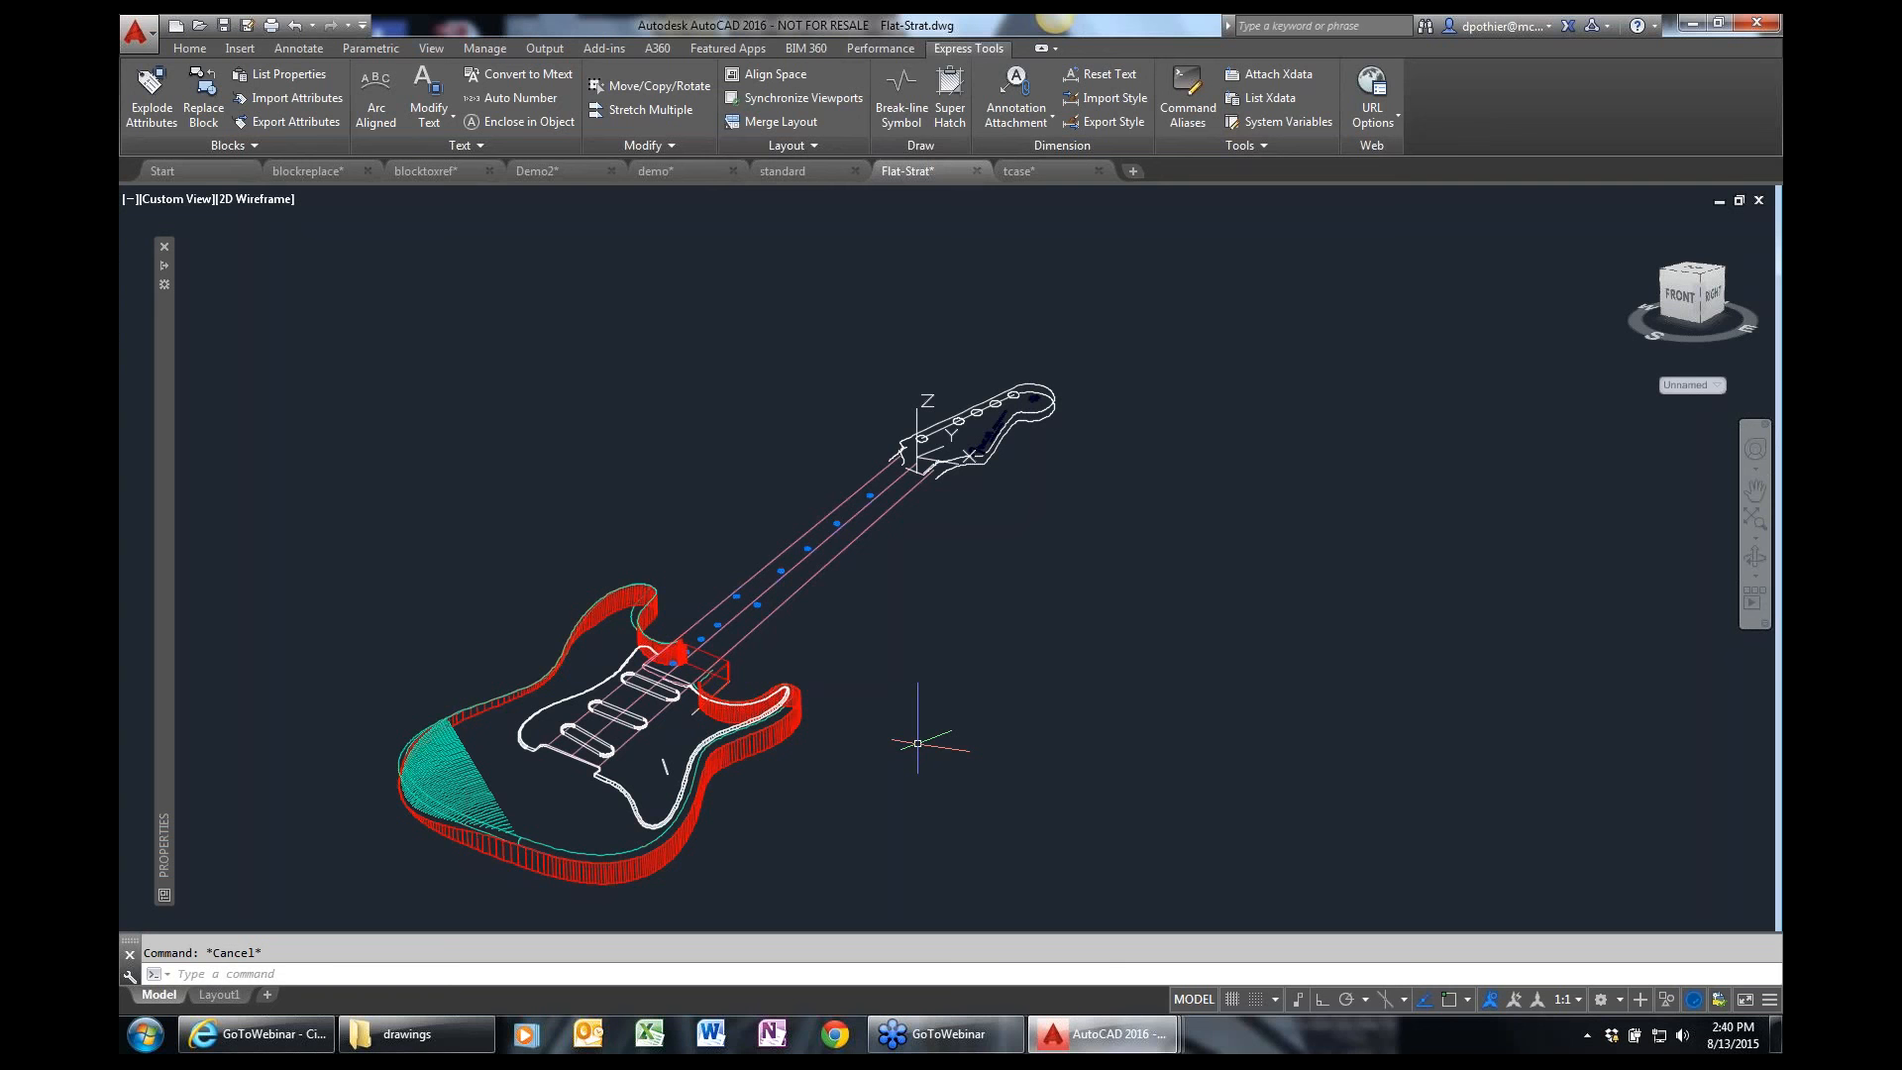
Switch to the Demo2 drawing and frame the large empty rectangle beside the Office 101 text.
{"action": "left_click", "coordinate": [556, 170]}
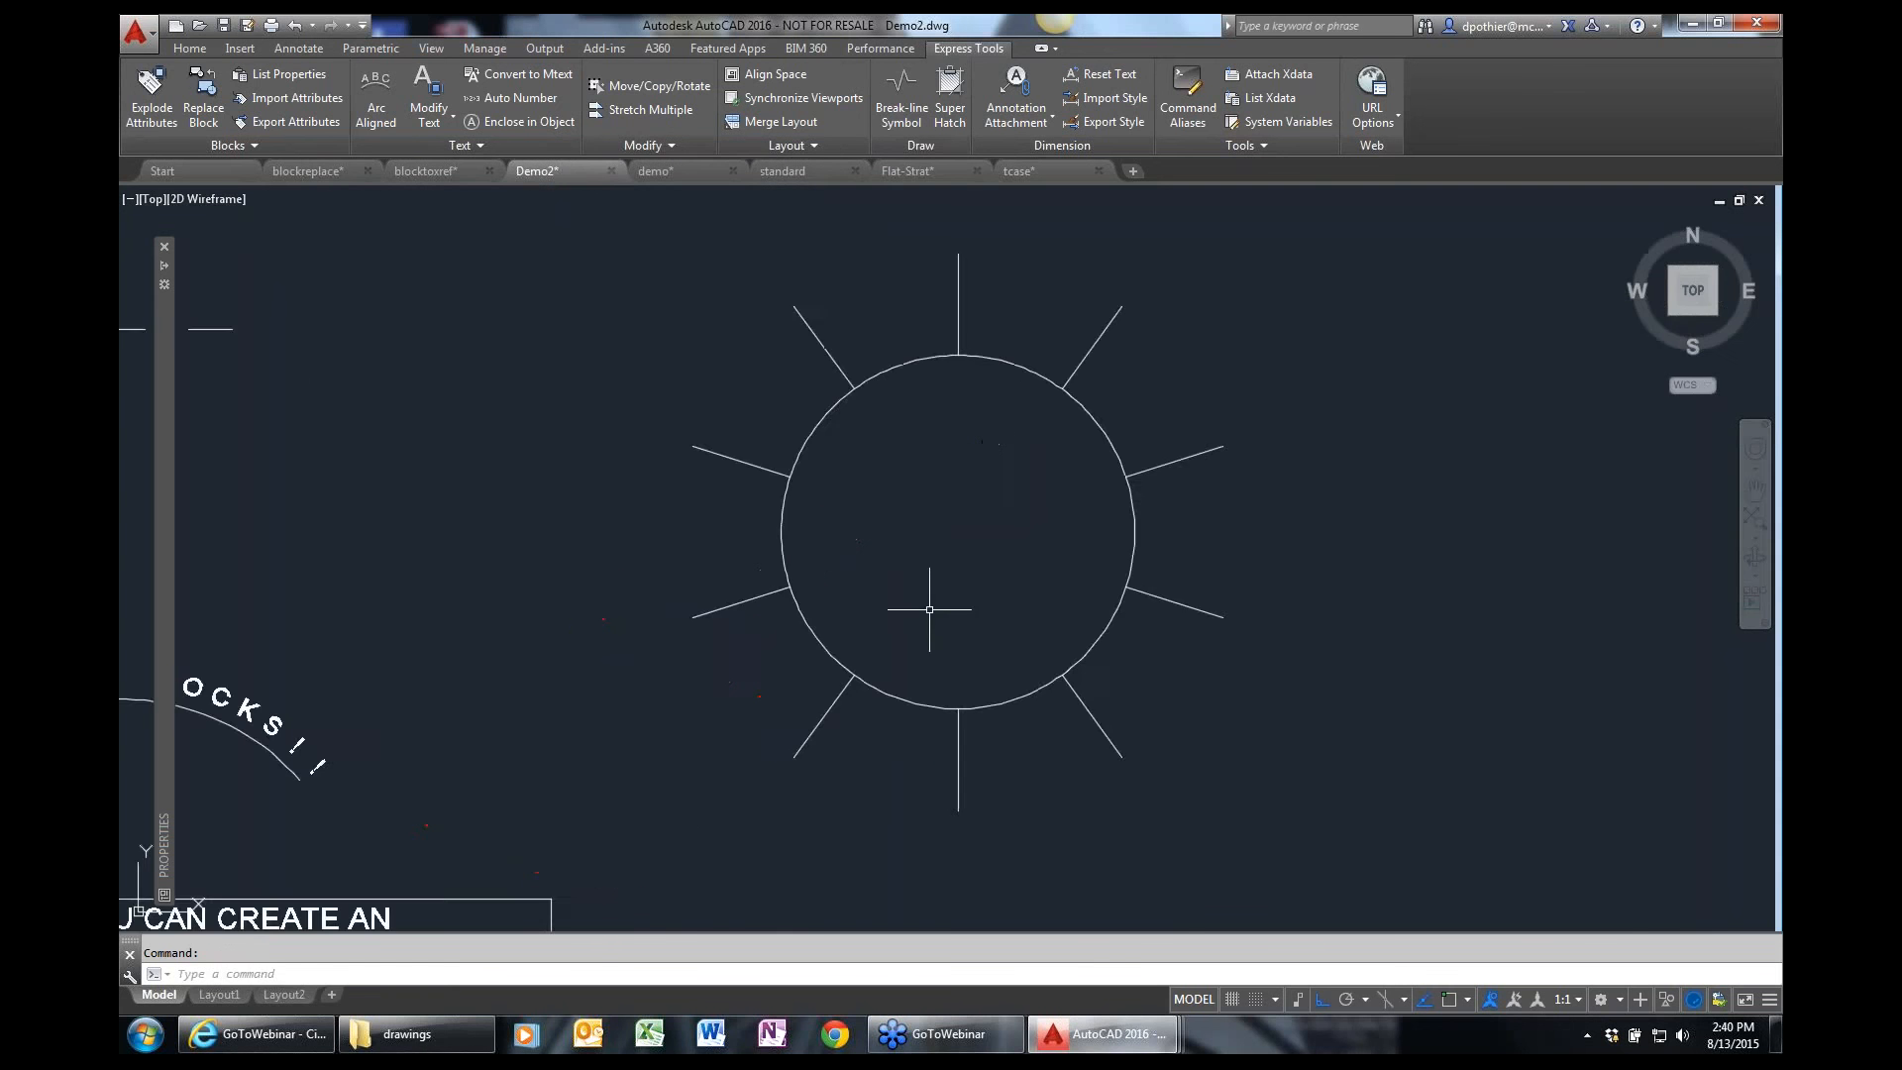
{"action": "scroll", "coordinate": [926, 607], "scroll_direction": "down", "scroll_amount": 7}
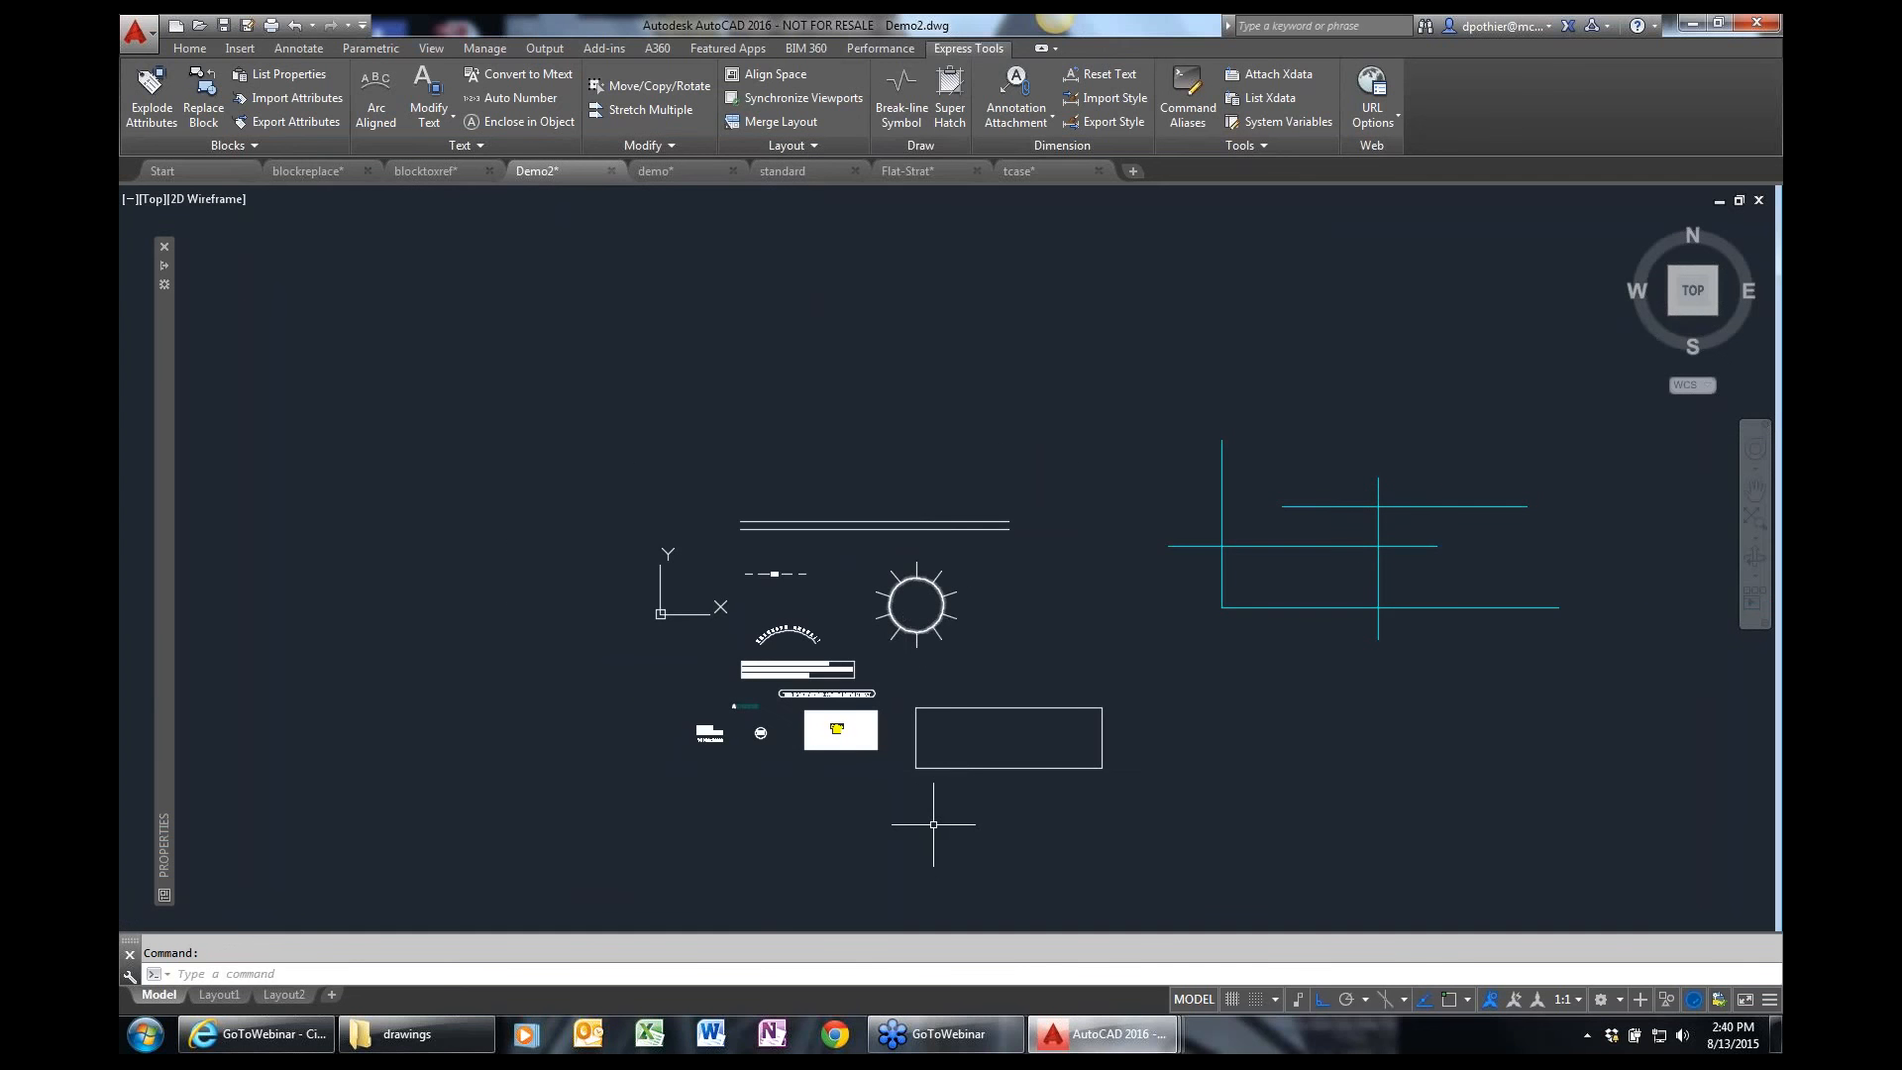
{"action": "type", "text": "z"}
{"action": "key", "text": "Return"}
{"action": "left_click", "coordinate": [816, 836]}
{"action": "left_click", "coordinate": [1201, 671]}
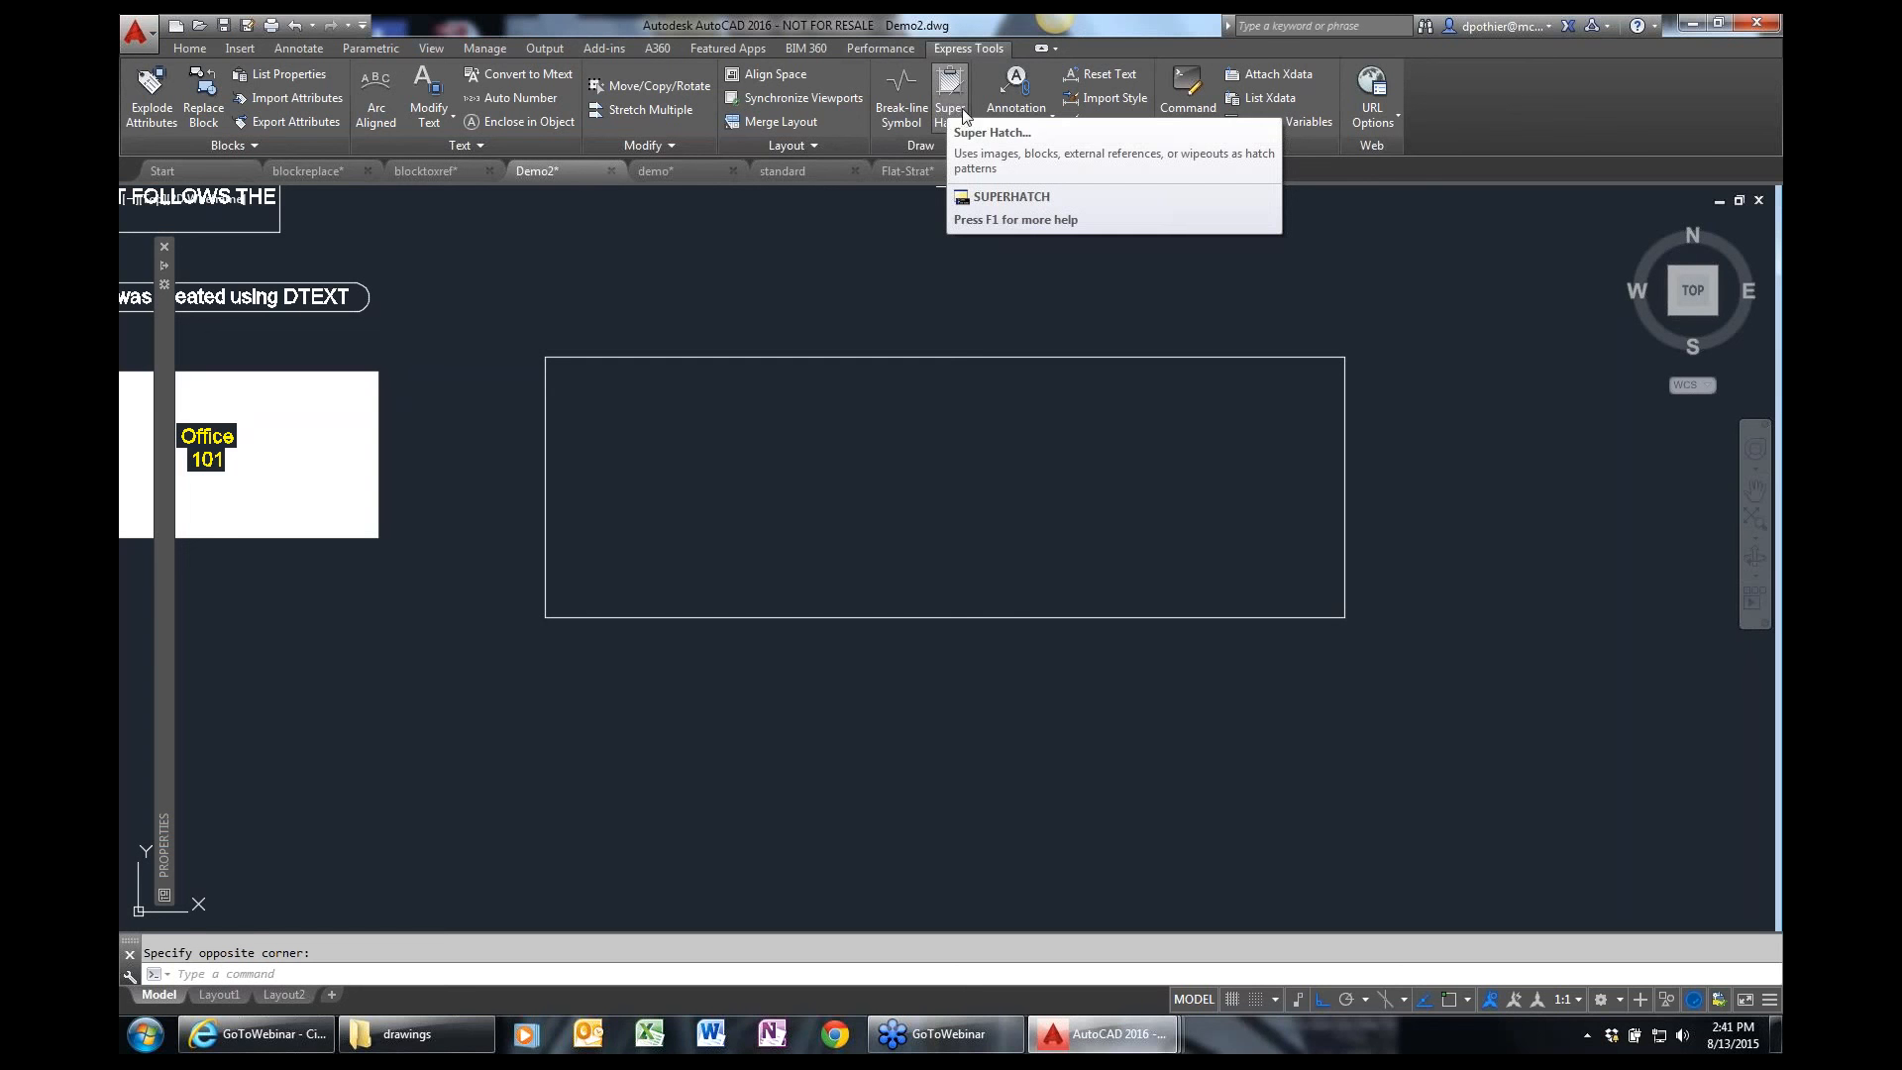
{"action": "scroll", "coordinate": [958, 105], "scroll_direction": "down", "scroll_amount": 2}
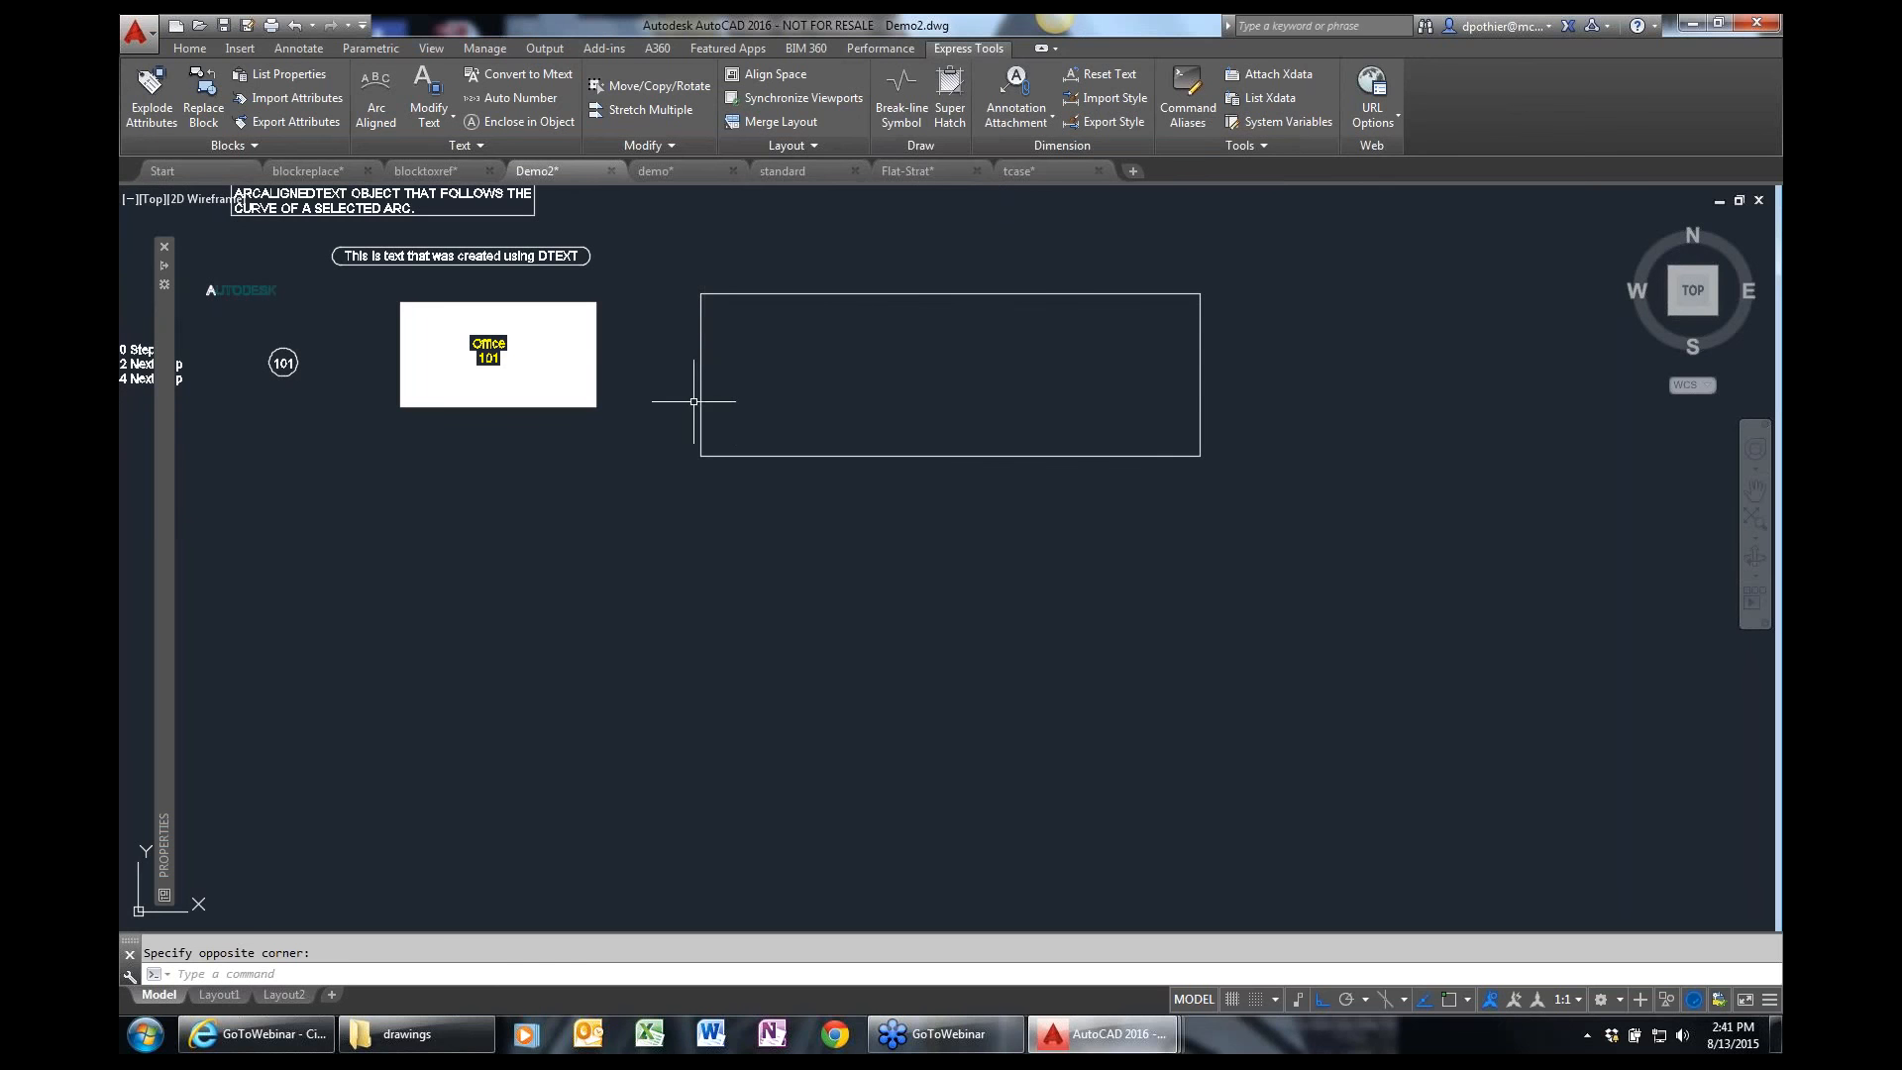
{"action": "type", "text": "z"}
{"action": "key", "text": "Return"}
{"action": "left_click", "coordinate": [565, 557]}
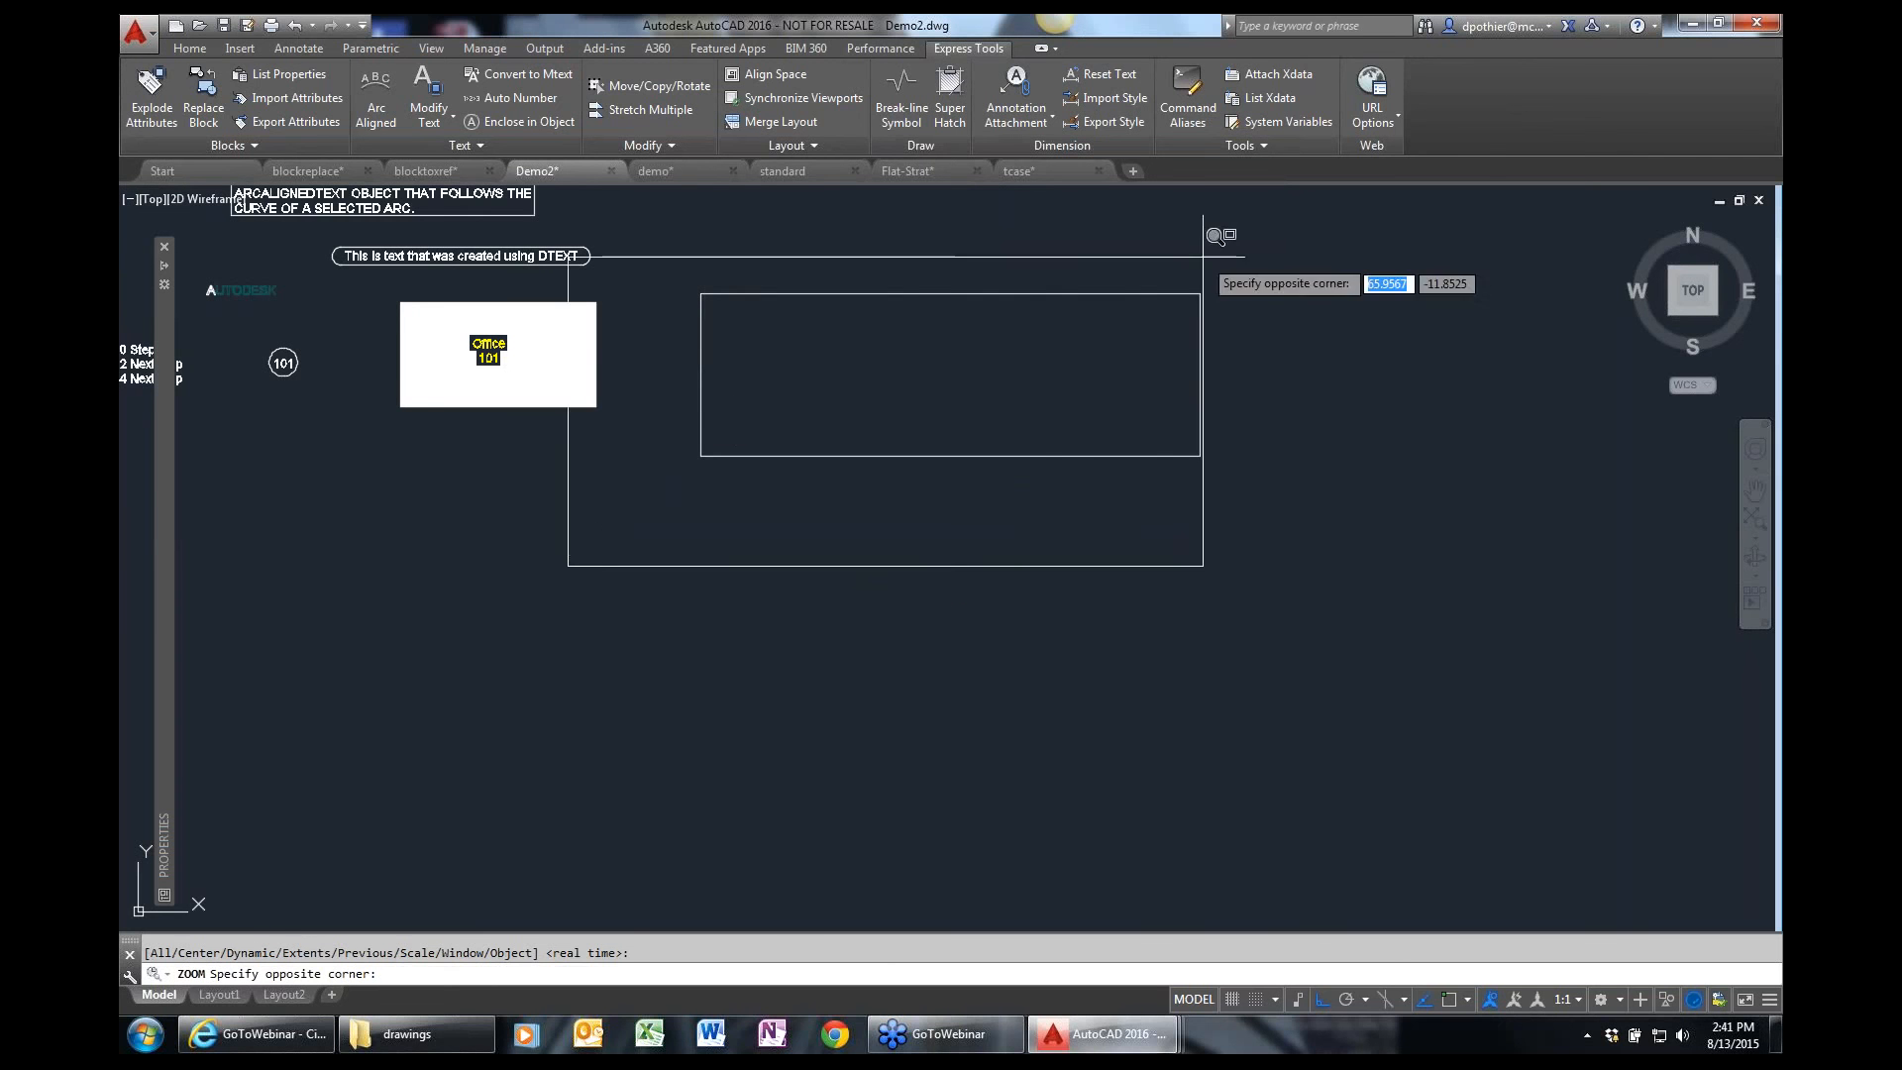
{"action": "left_click", "coordinate": [1264, 240]}
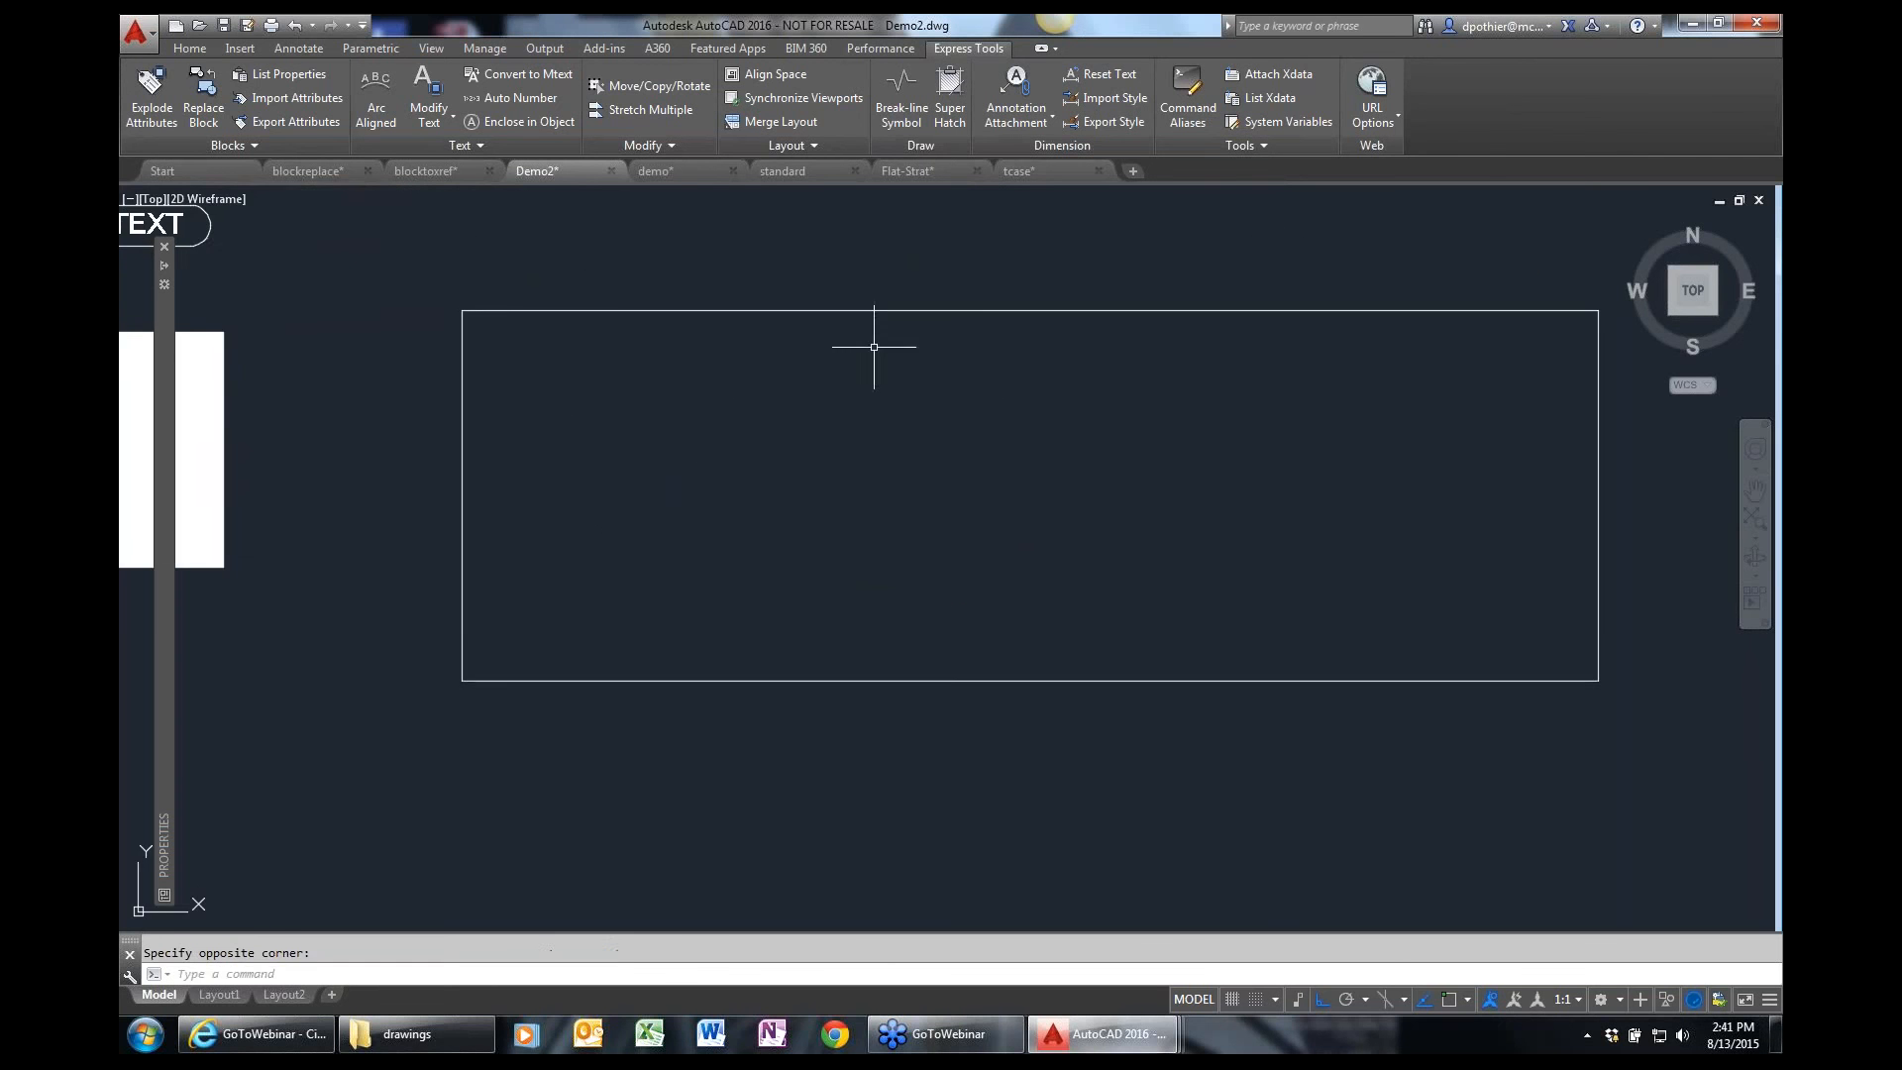
Start a Super Hatch using the HOOPS block as the pattern, with its parameters specified on screen.
{"action": "left_click", "coordinate": [937, 97]}
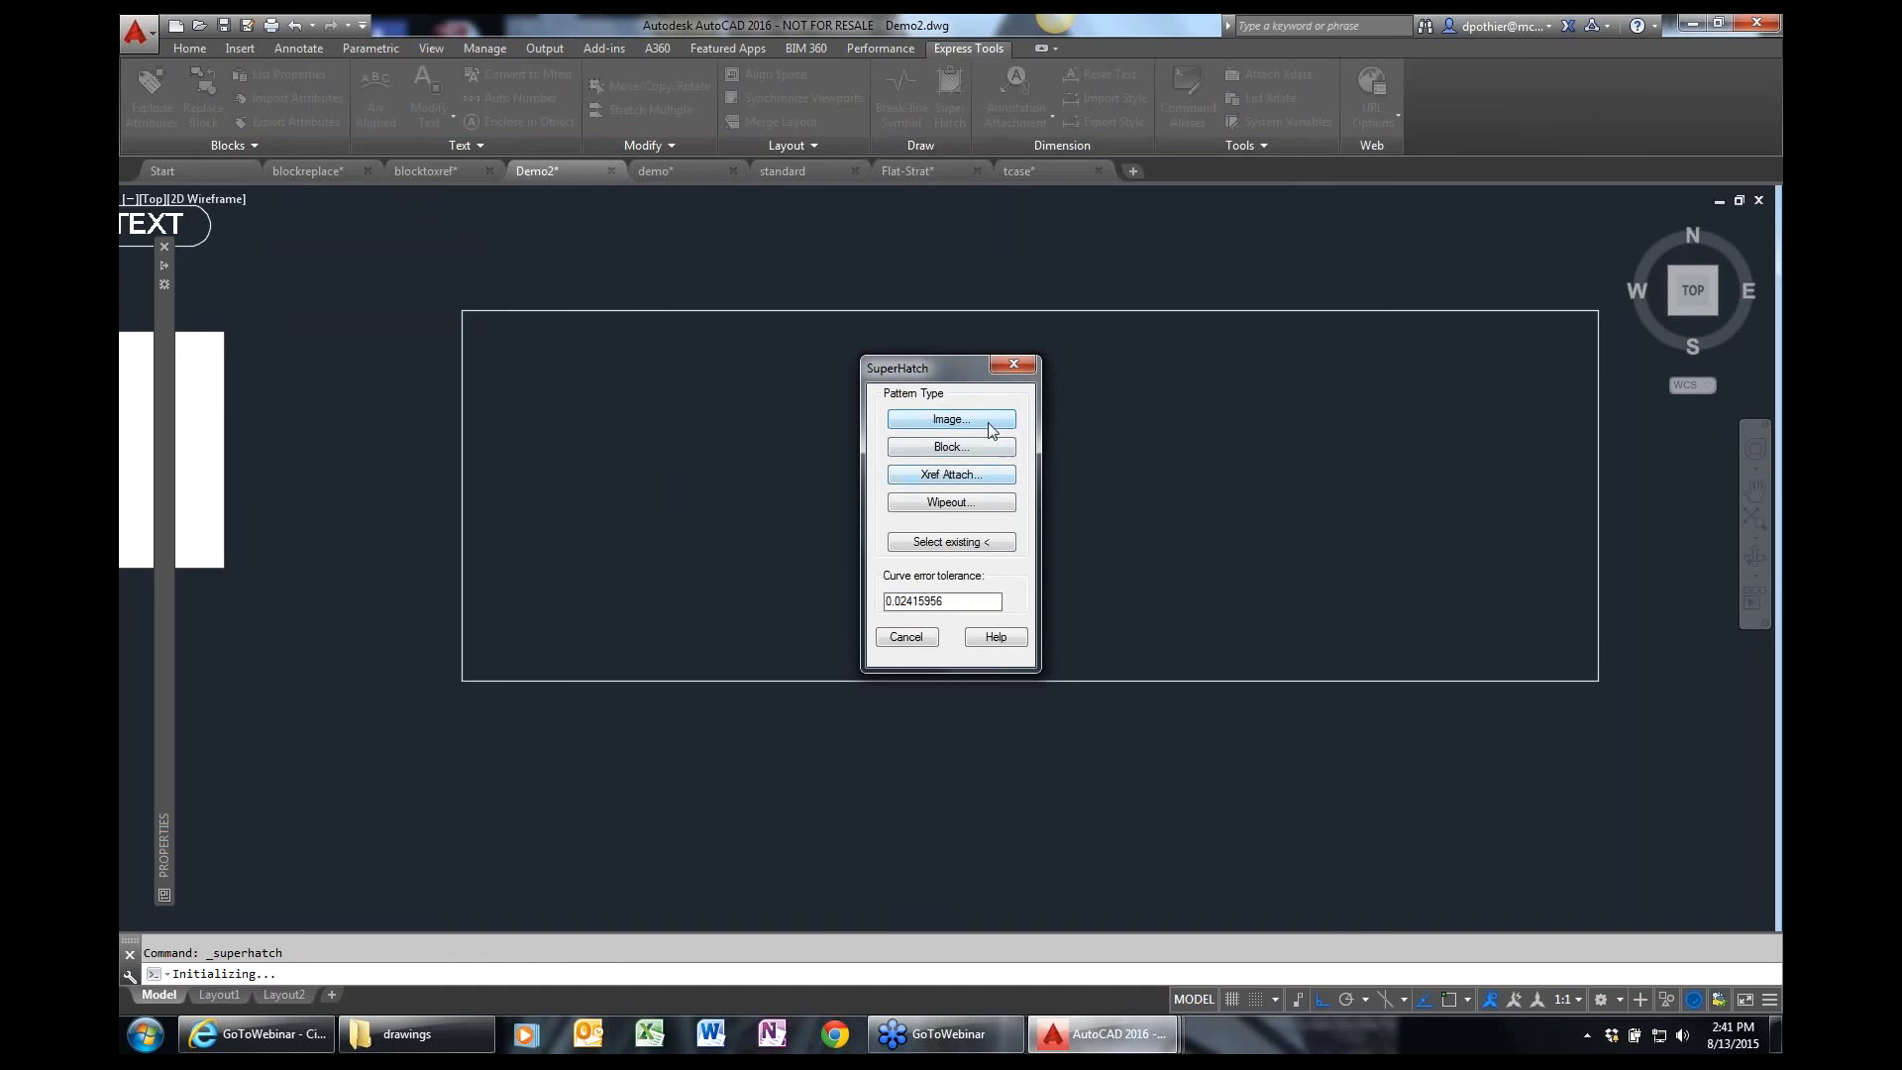
{"action": "left_click", "coordinate": [976, 453]}
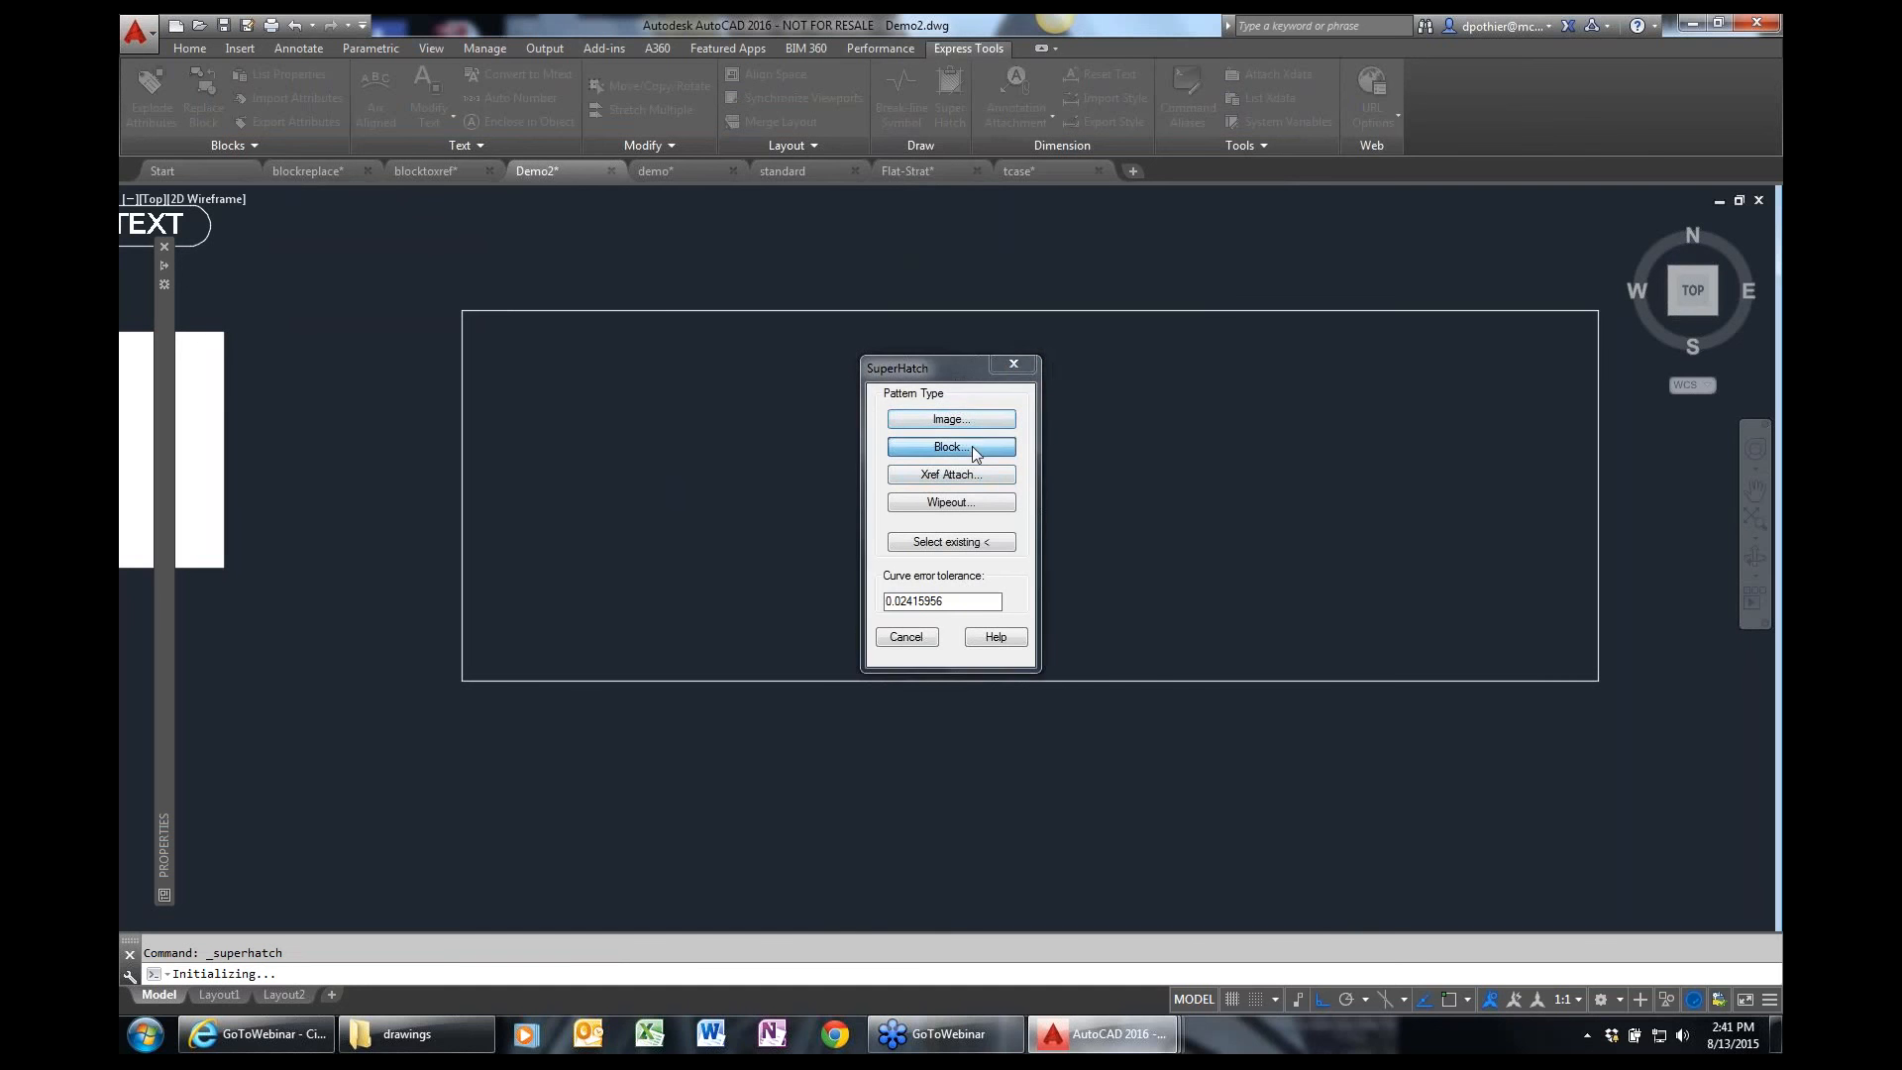
{"action": "left_click", "coordinate": [829, 423]}
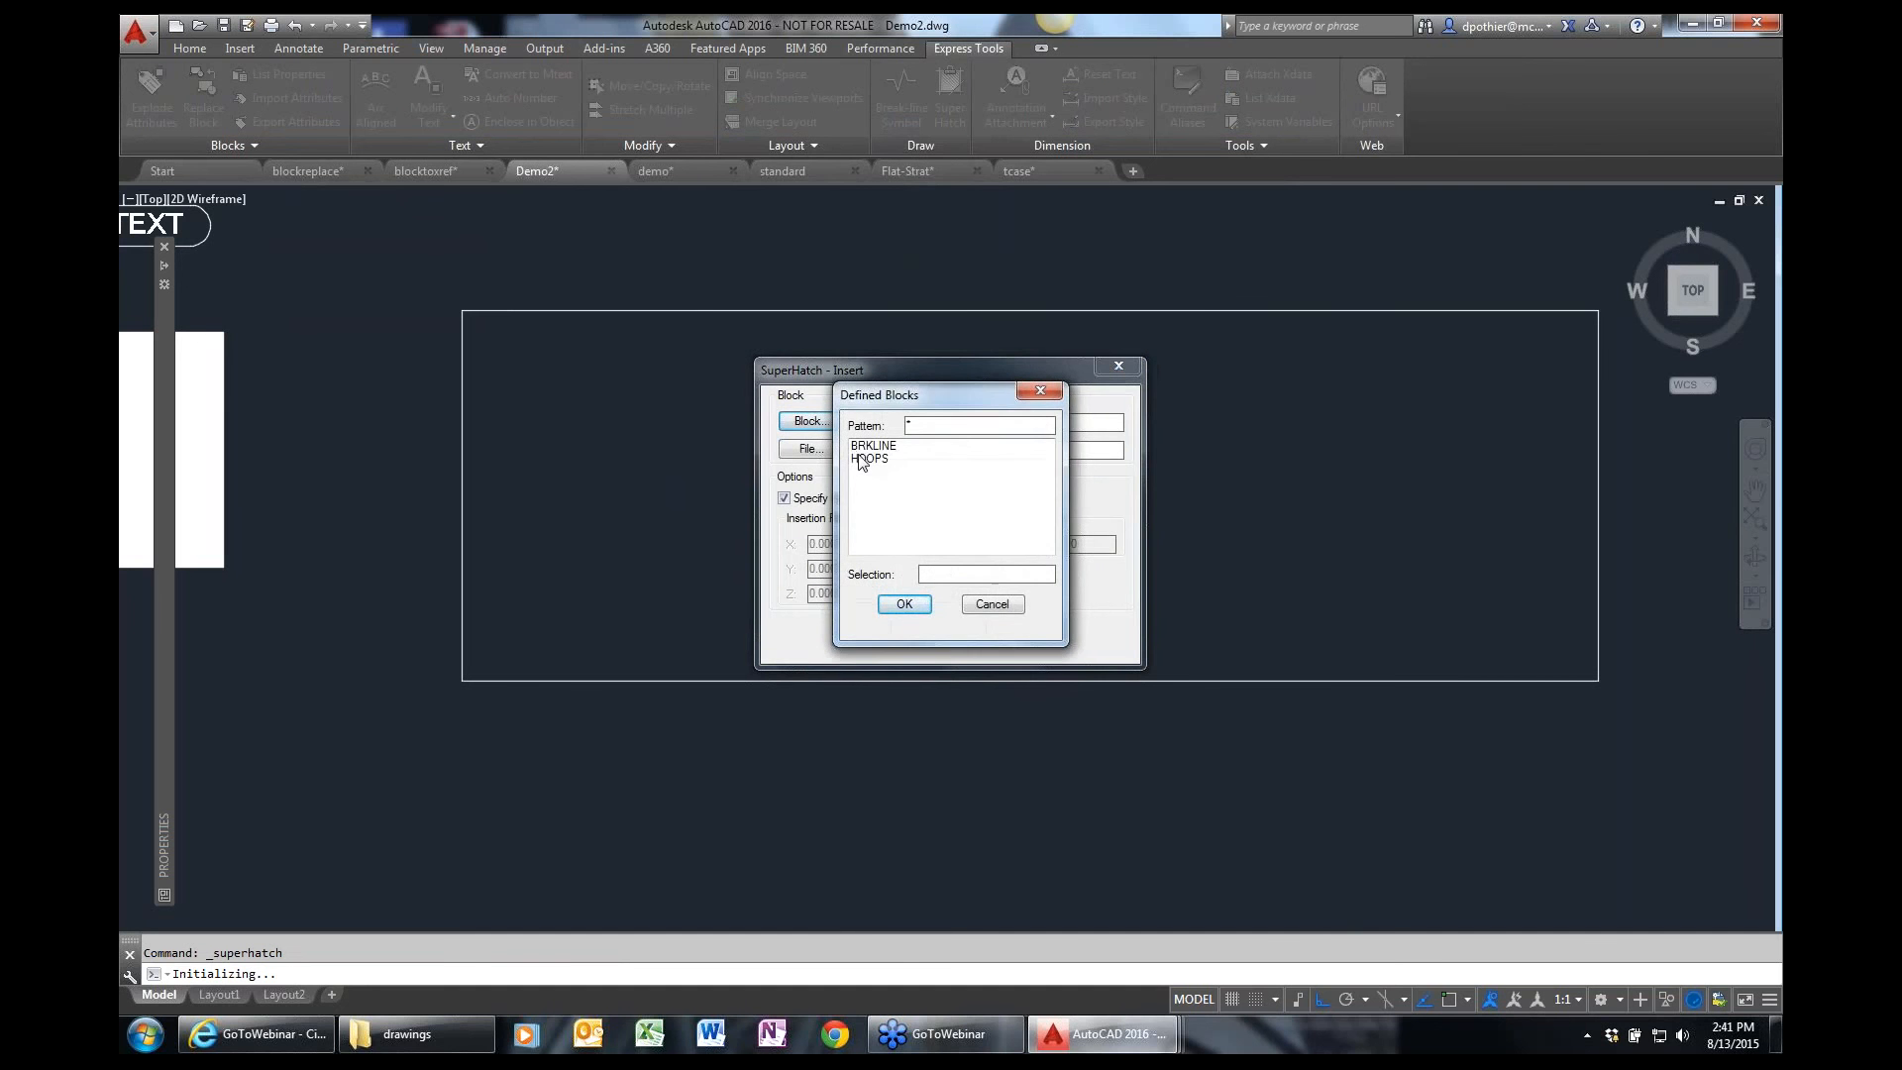
{"action": "left_click", "coordinate": [860, 458]}
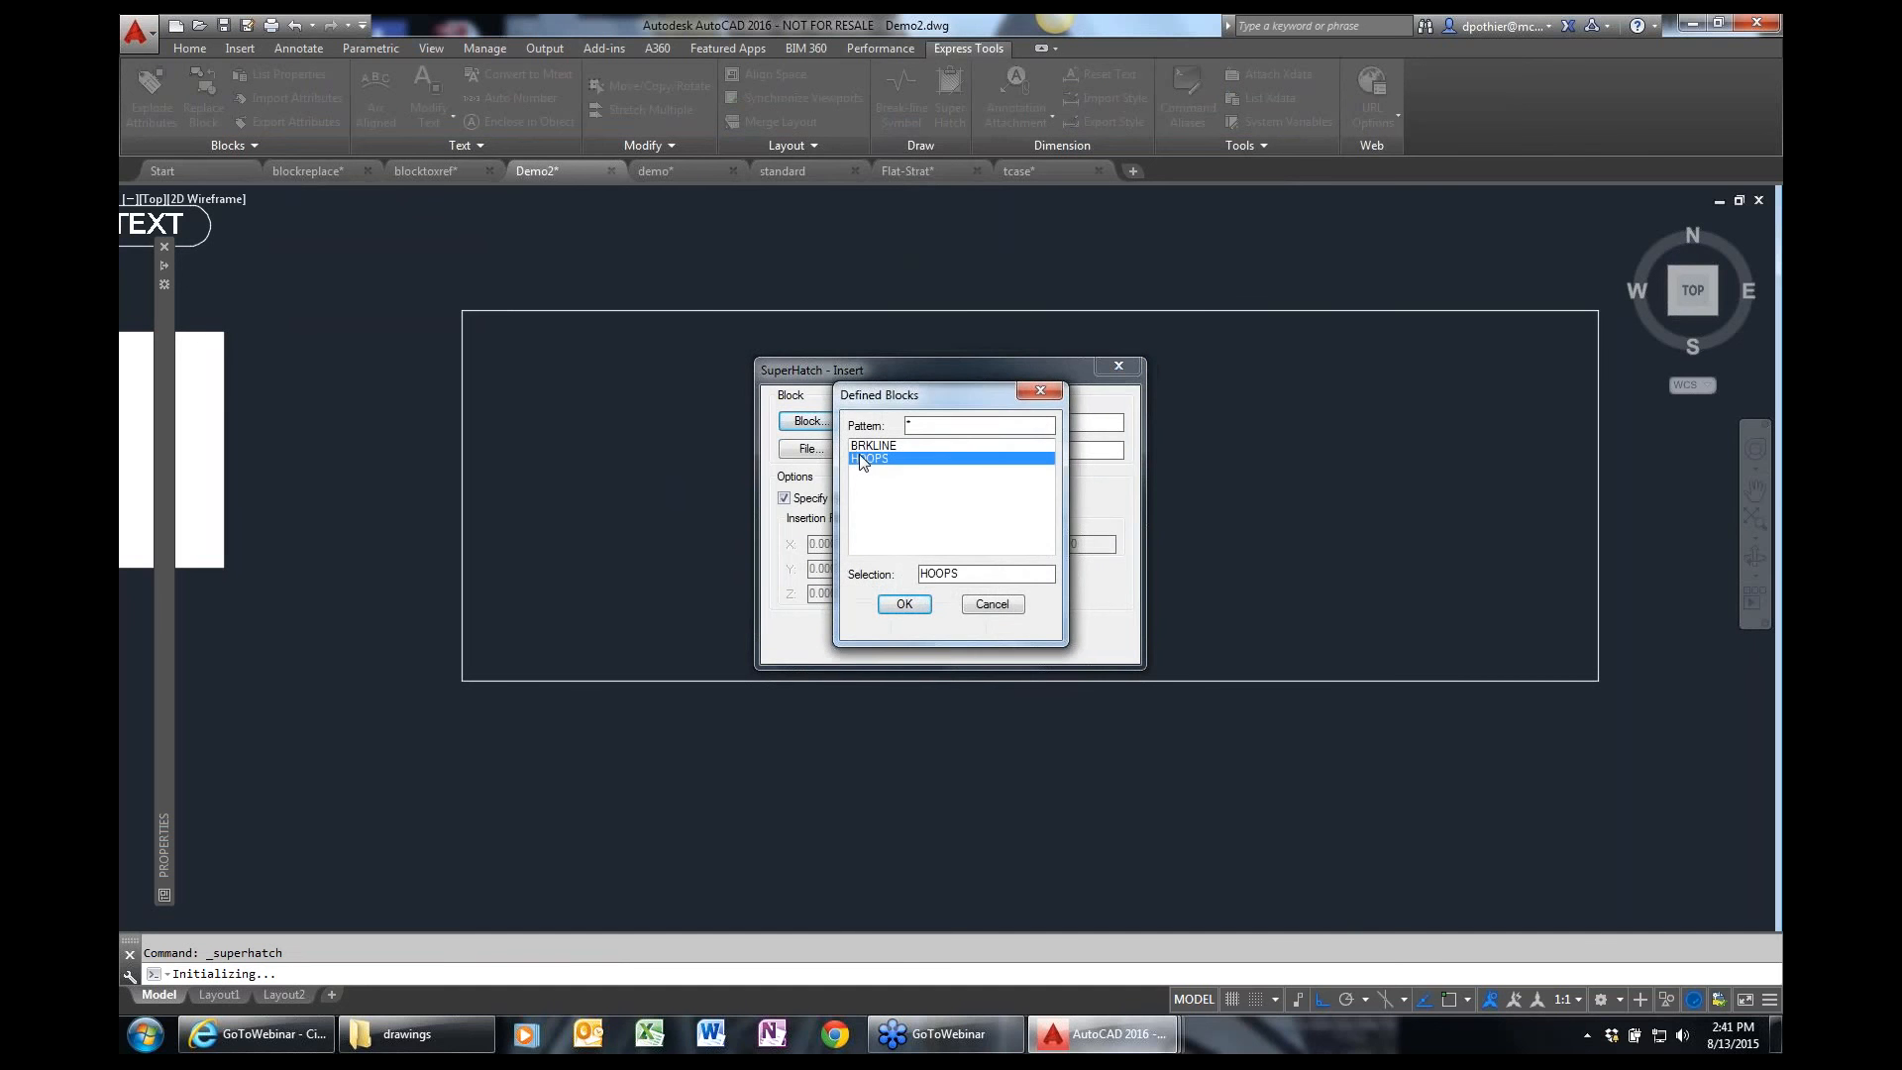
{"action": "left_click", "coordinate": [905, 605]}
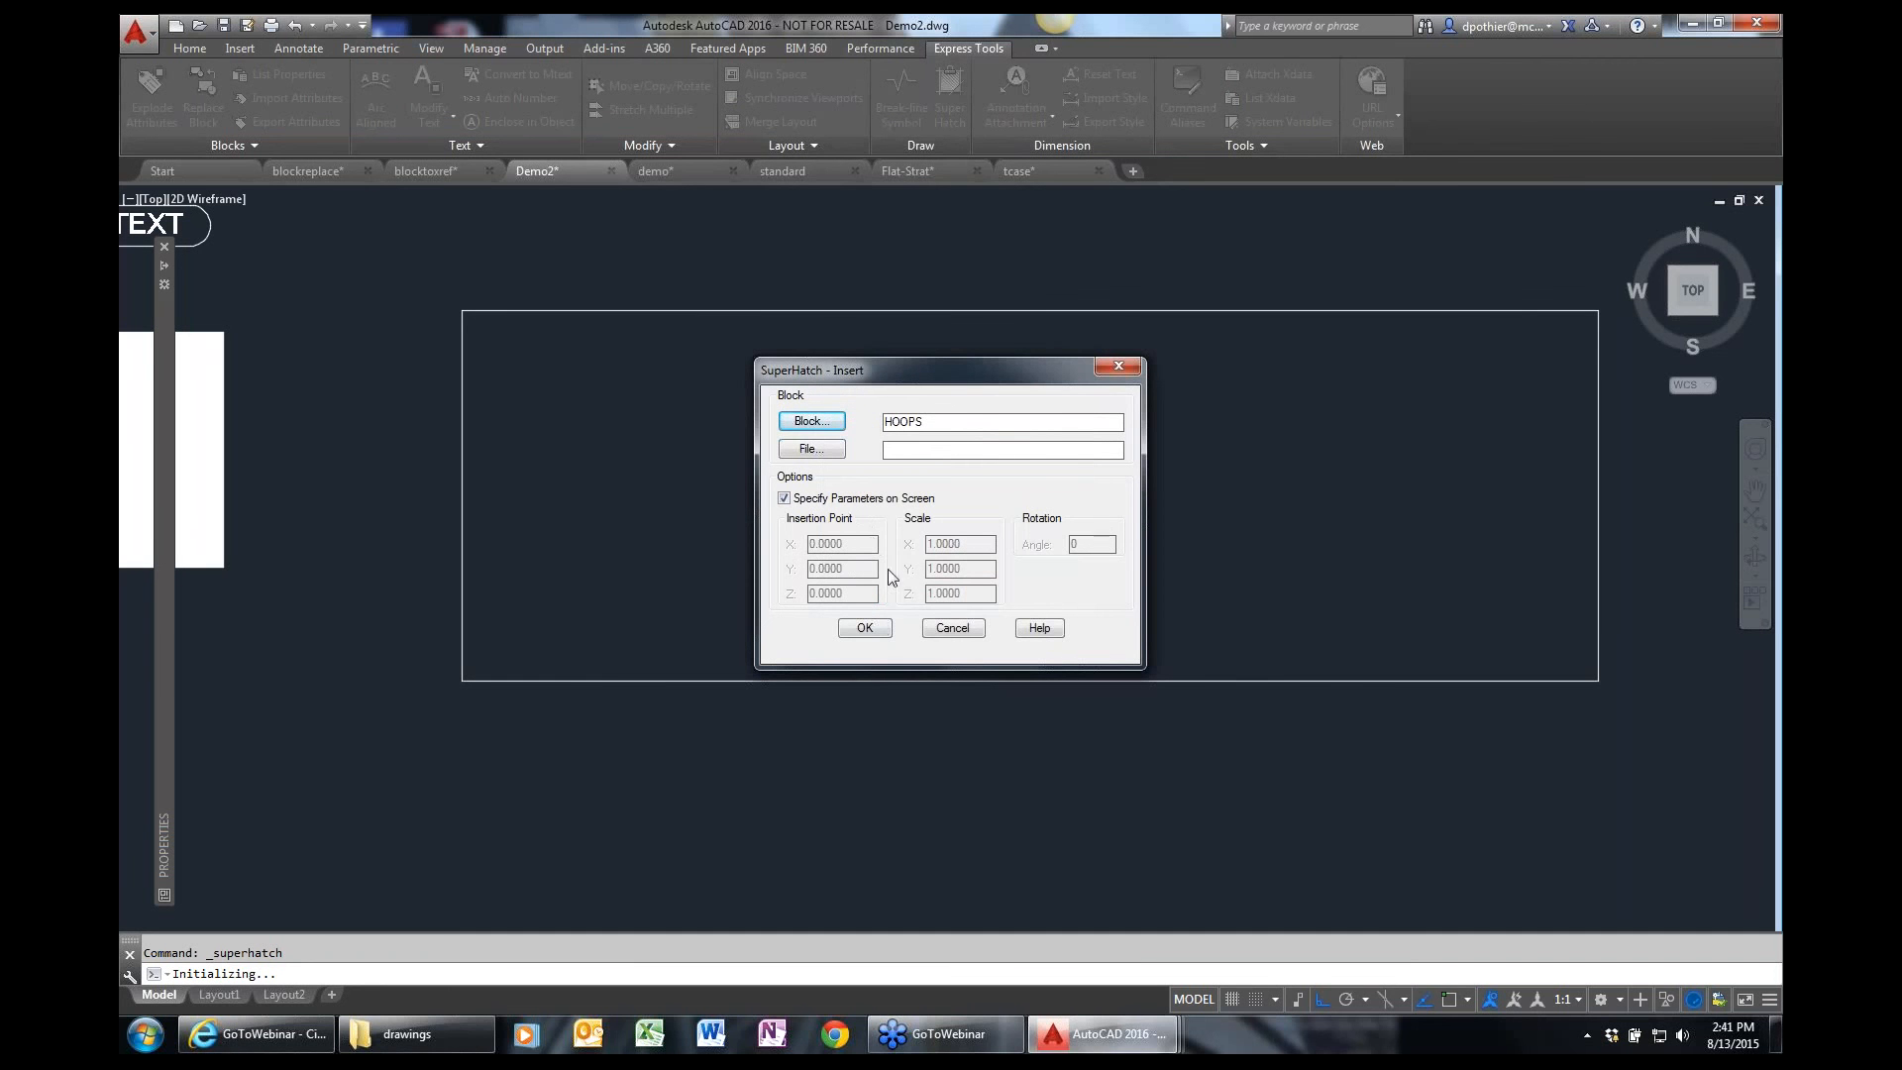
{"action": "left_click", "coordinate": [864, 627]}
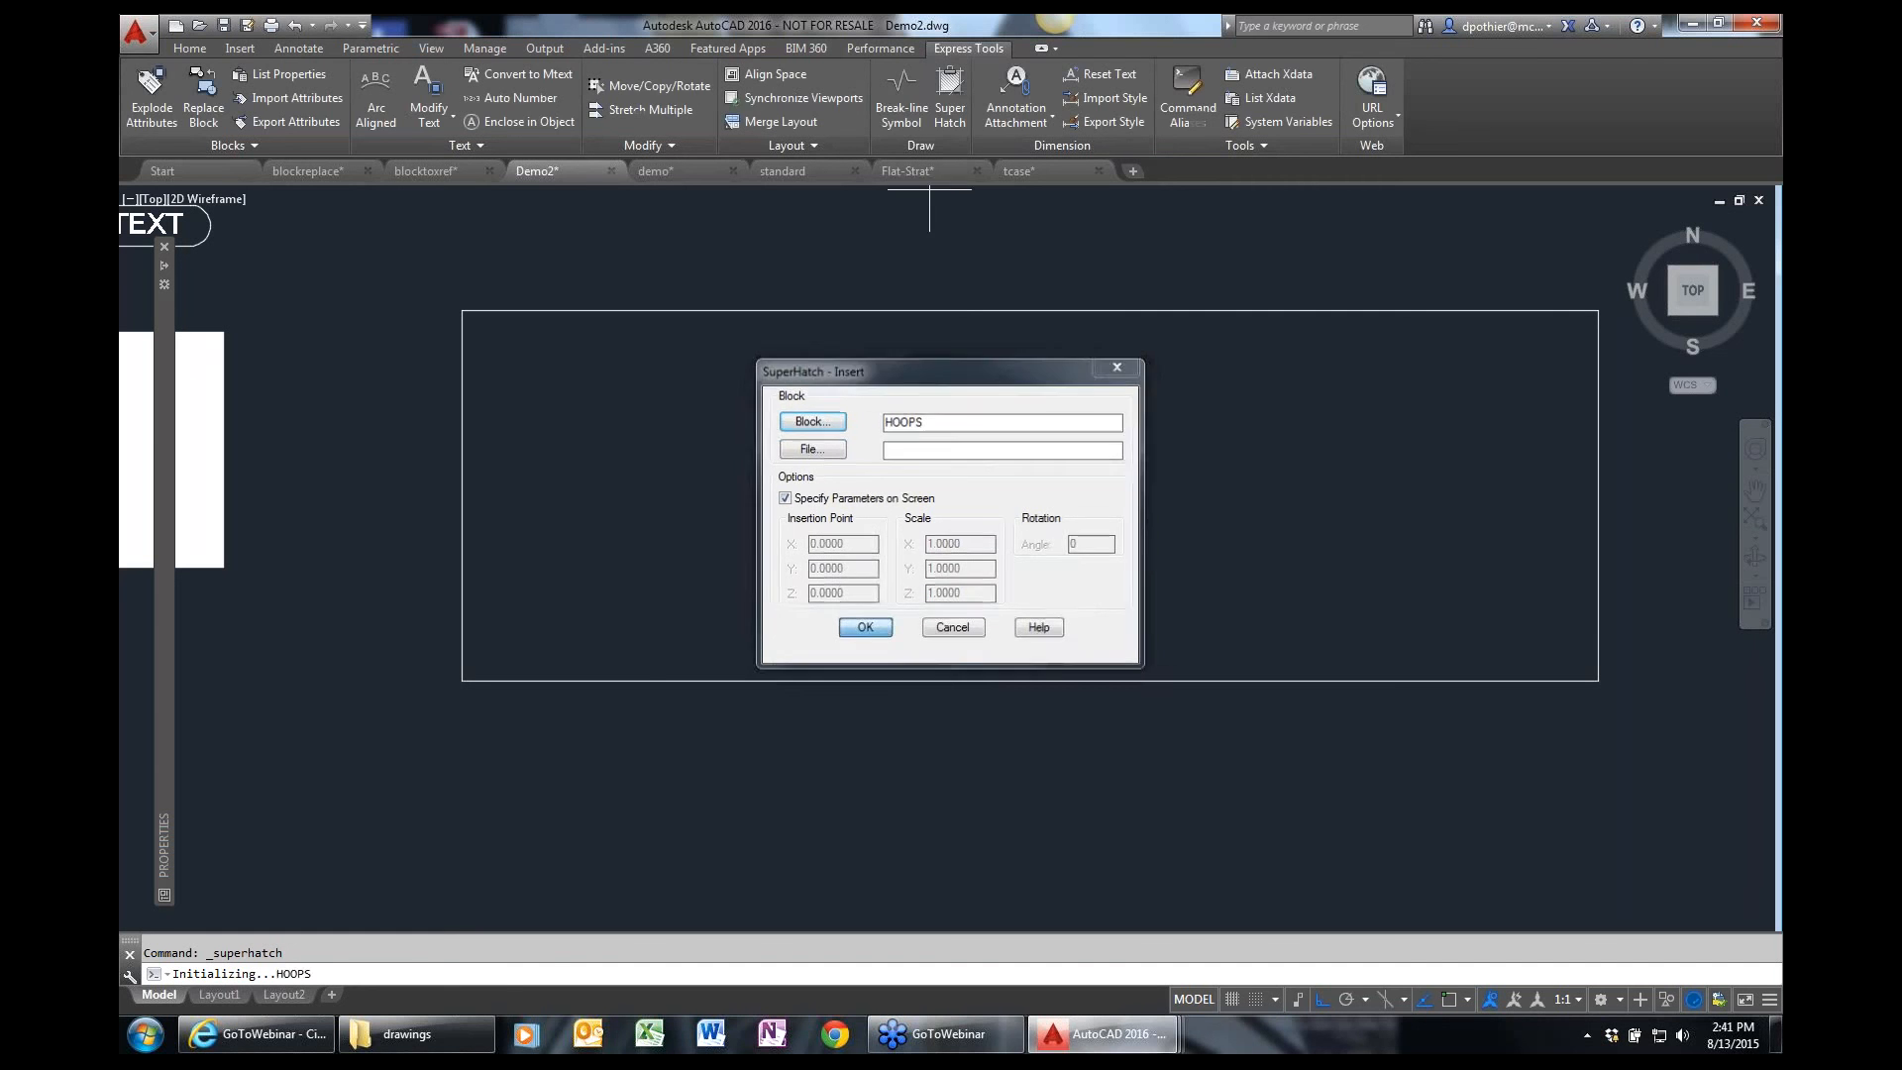
Place the HOOPS block inside the rectangle's lower-left area at scale 1, tilted counterclockwise, and accept its placement and default tile boundary.
{"action": "left_click", "coordinate": [552, 612]}
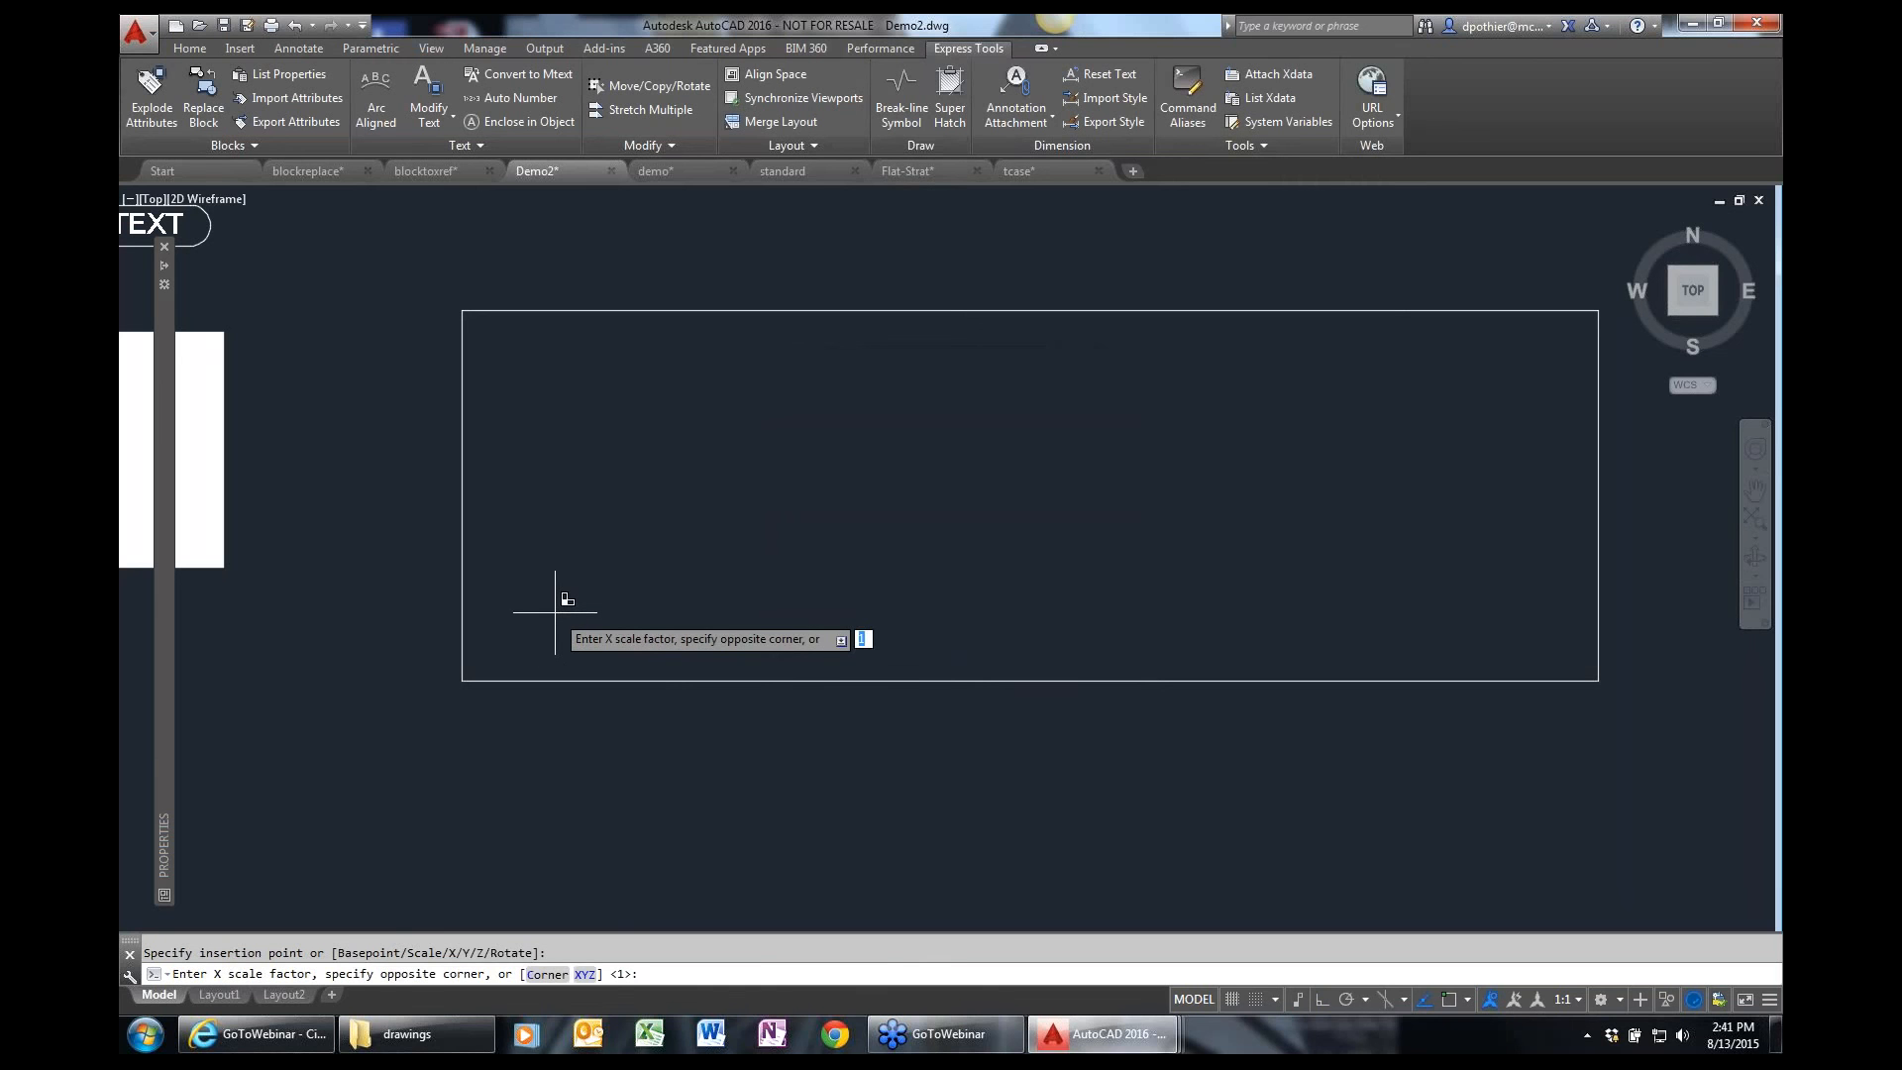
{"action": "key", "text": "Return"}
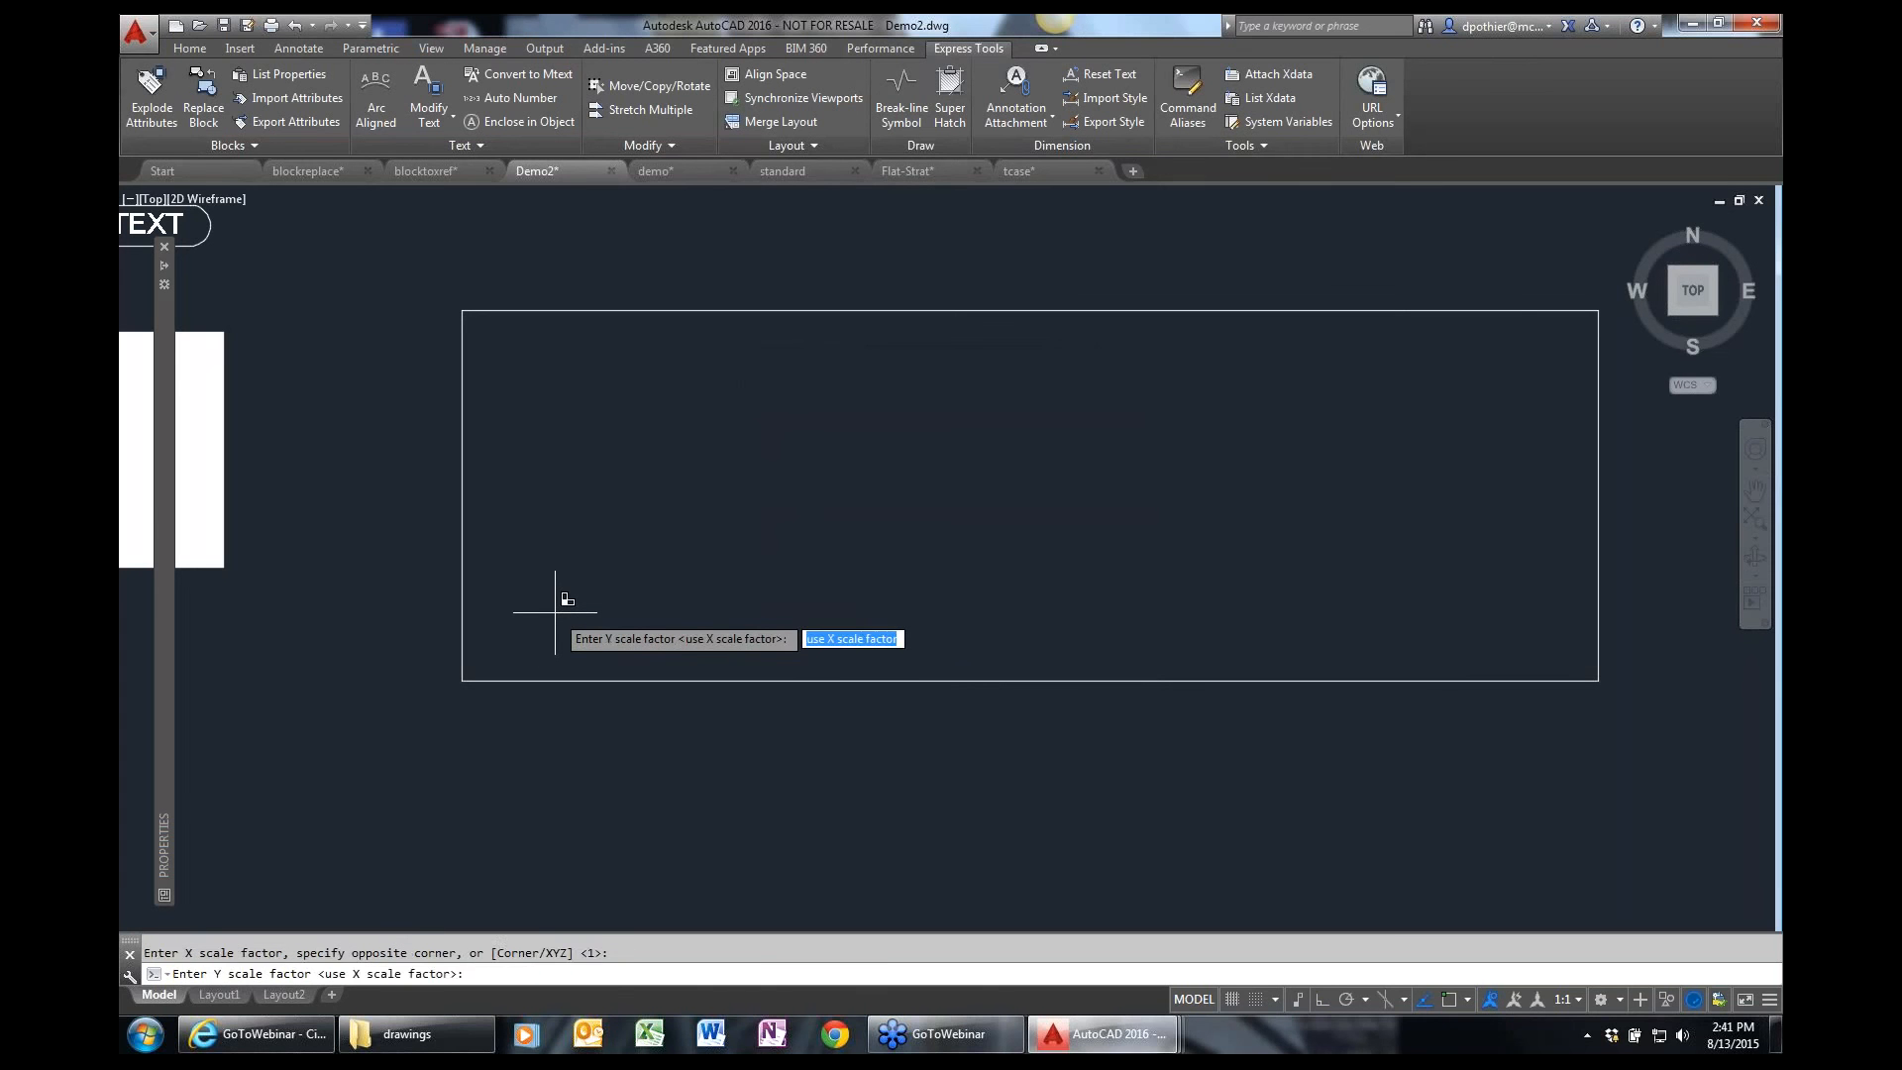
{"action": "key", "text": "Return"}
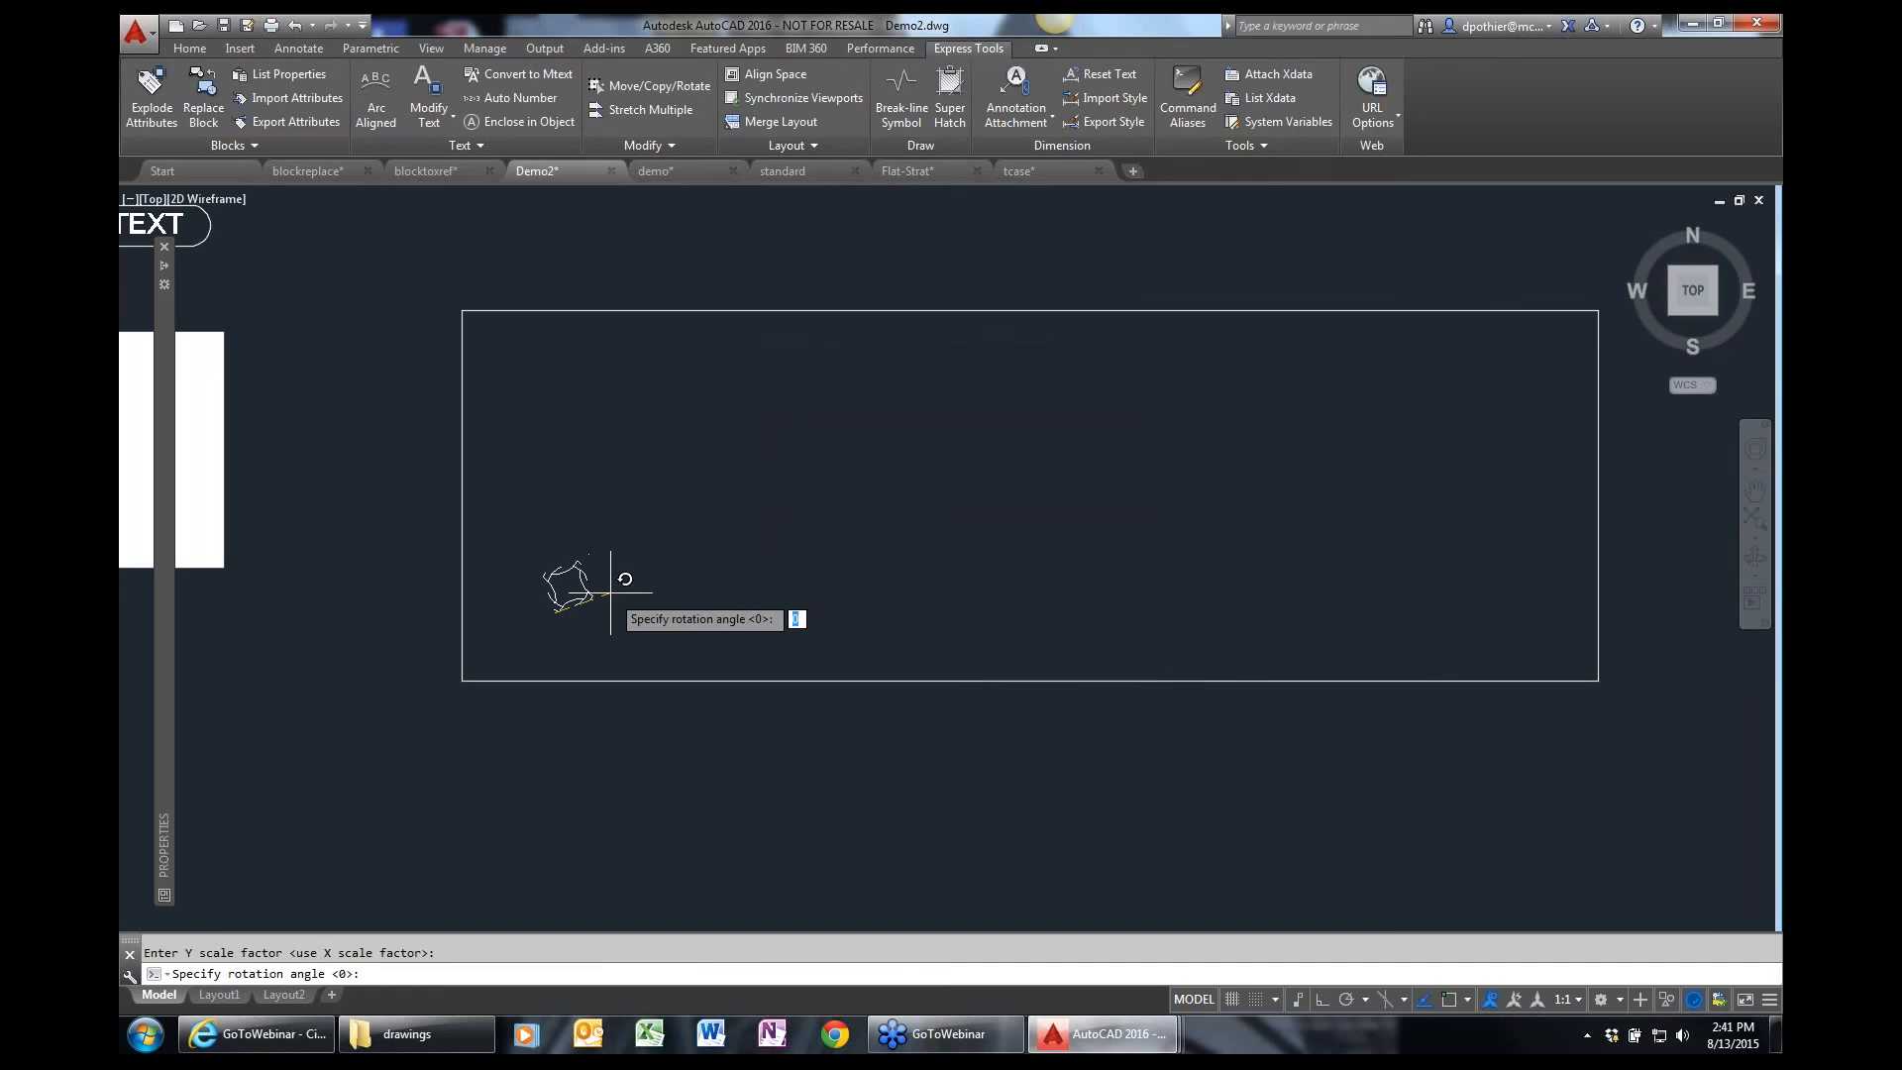
{"action": "left_click", "coordinate": [628, 567]}
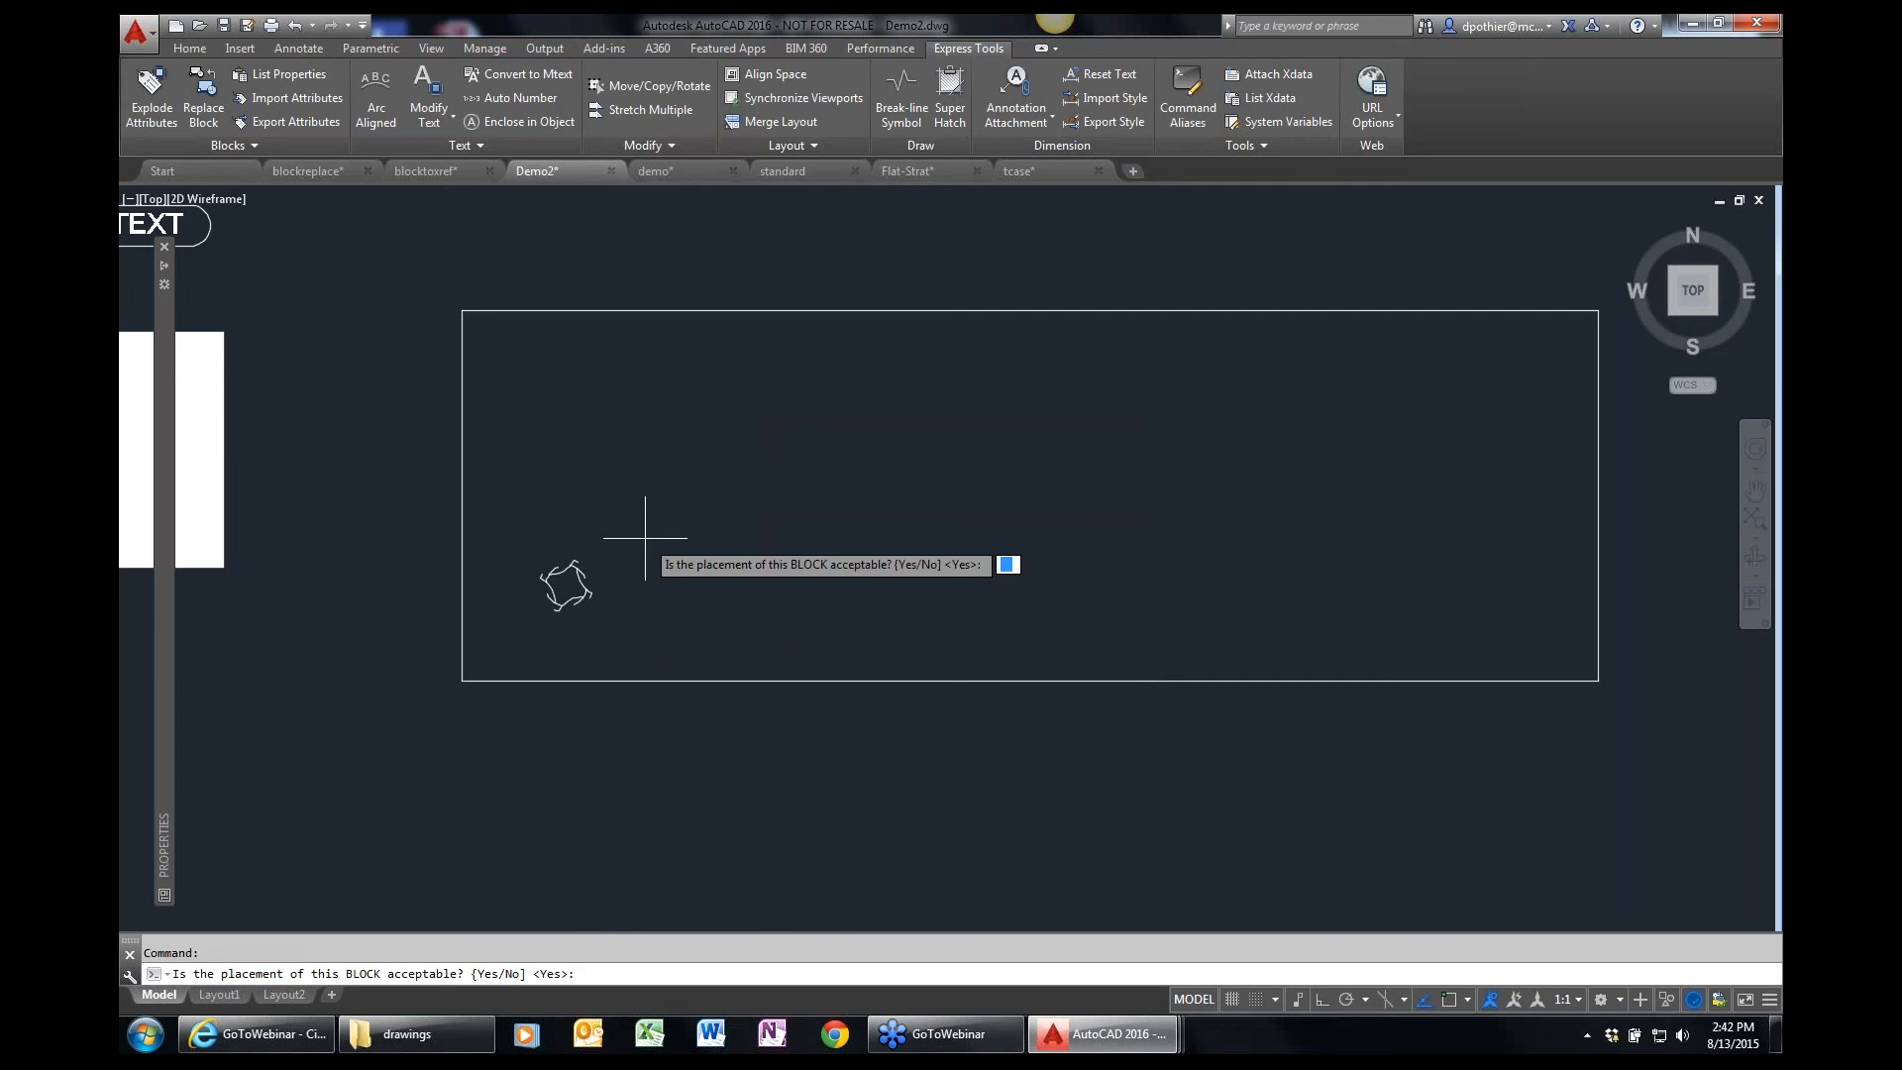
{"action": "key", "text": "Return"}
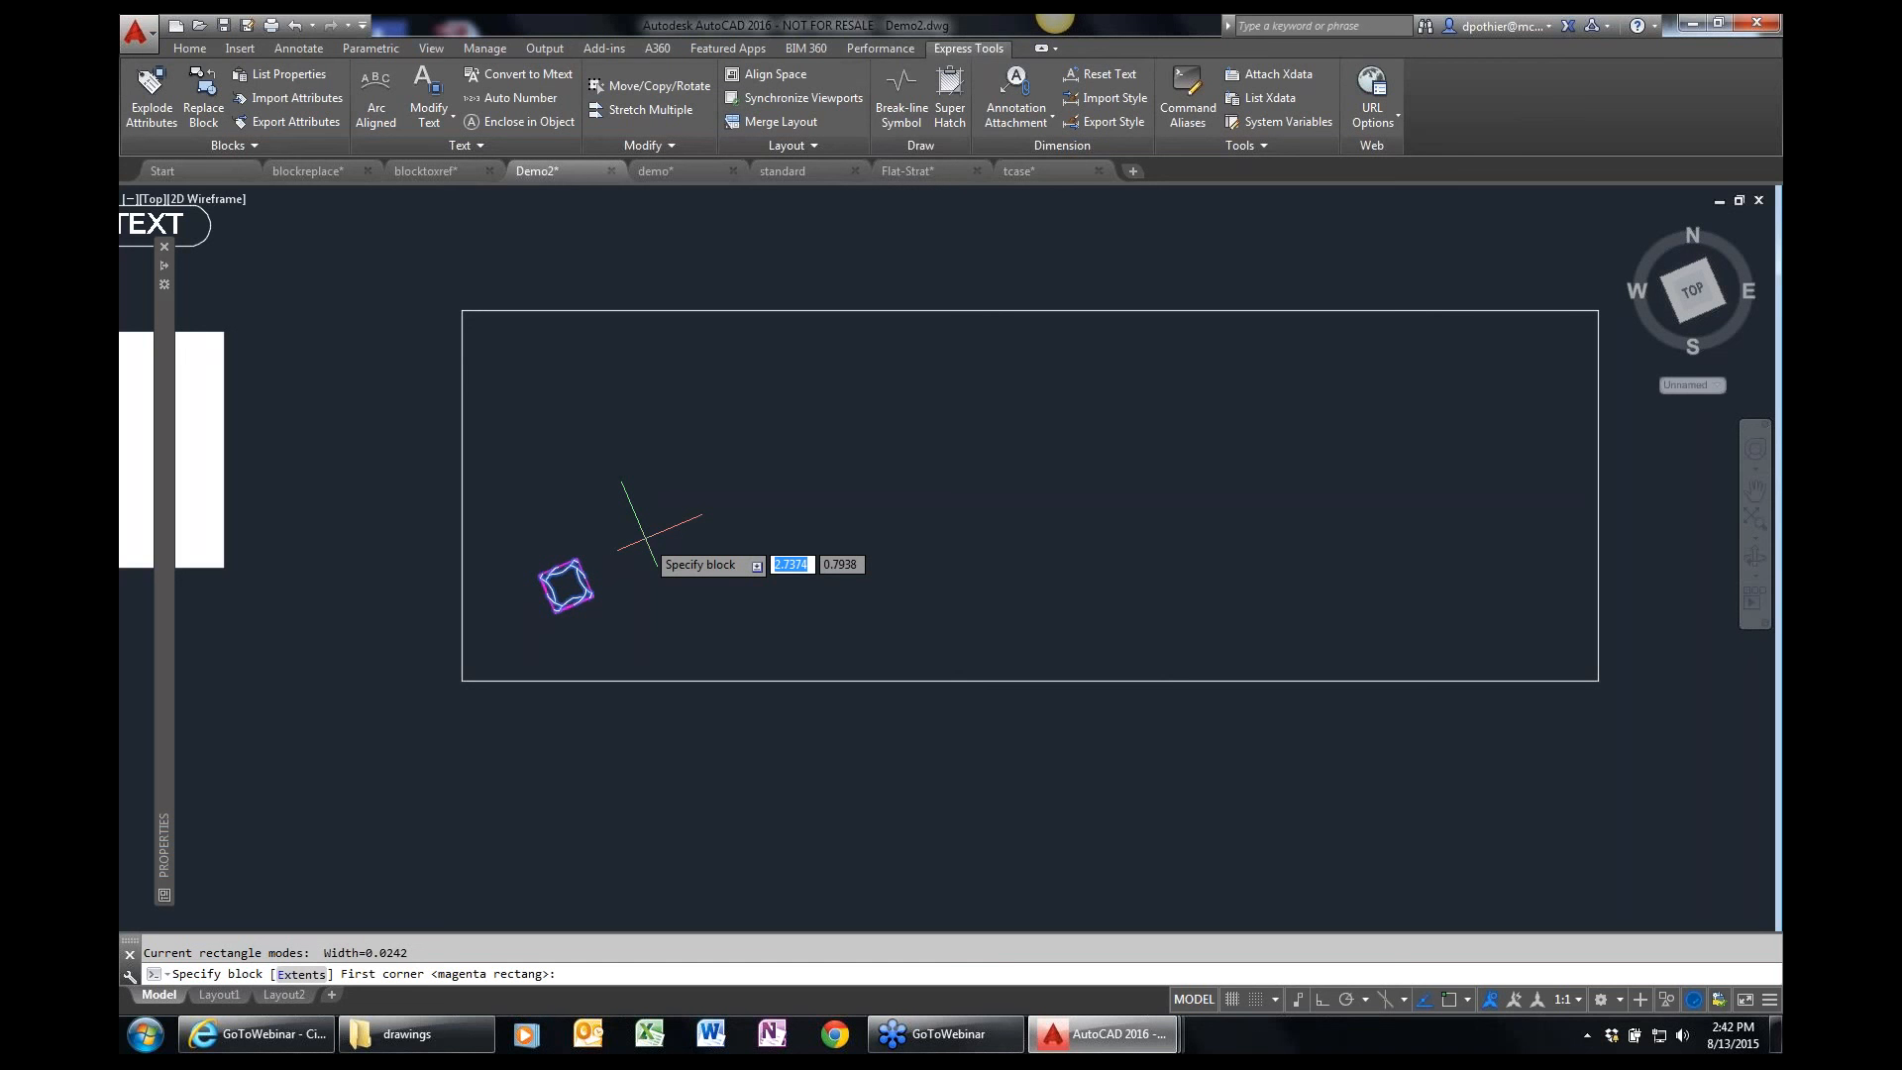
{"action": "key", "text": "Return"}
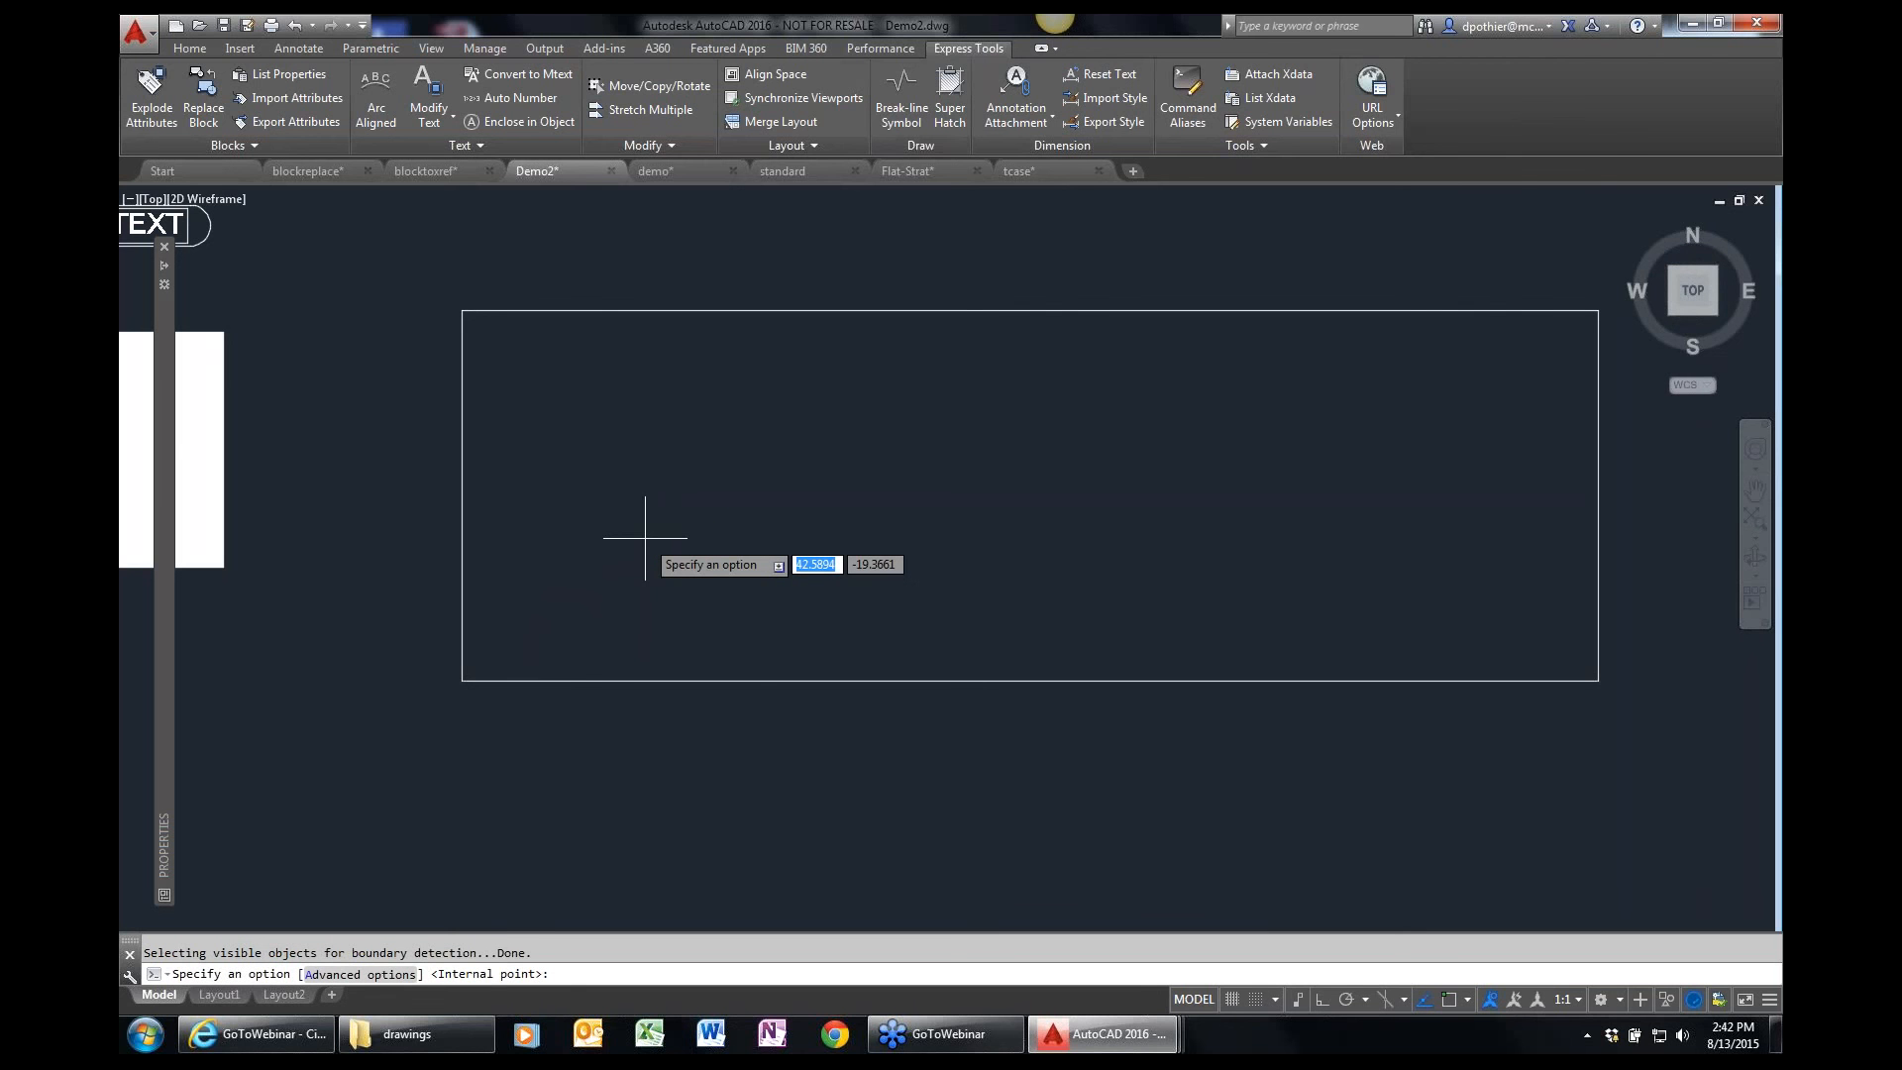
Fill the rectangle with the HOOPS block pattern from an internal point, leaving the advanced options unchanged.
{"action": "type", "text": "A"}
{"action": "key", "text": "Return"}
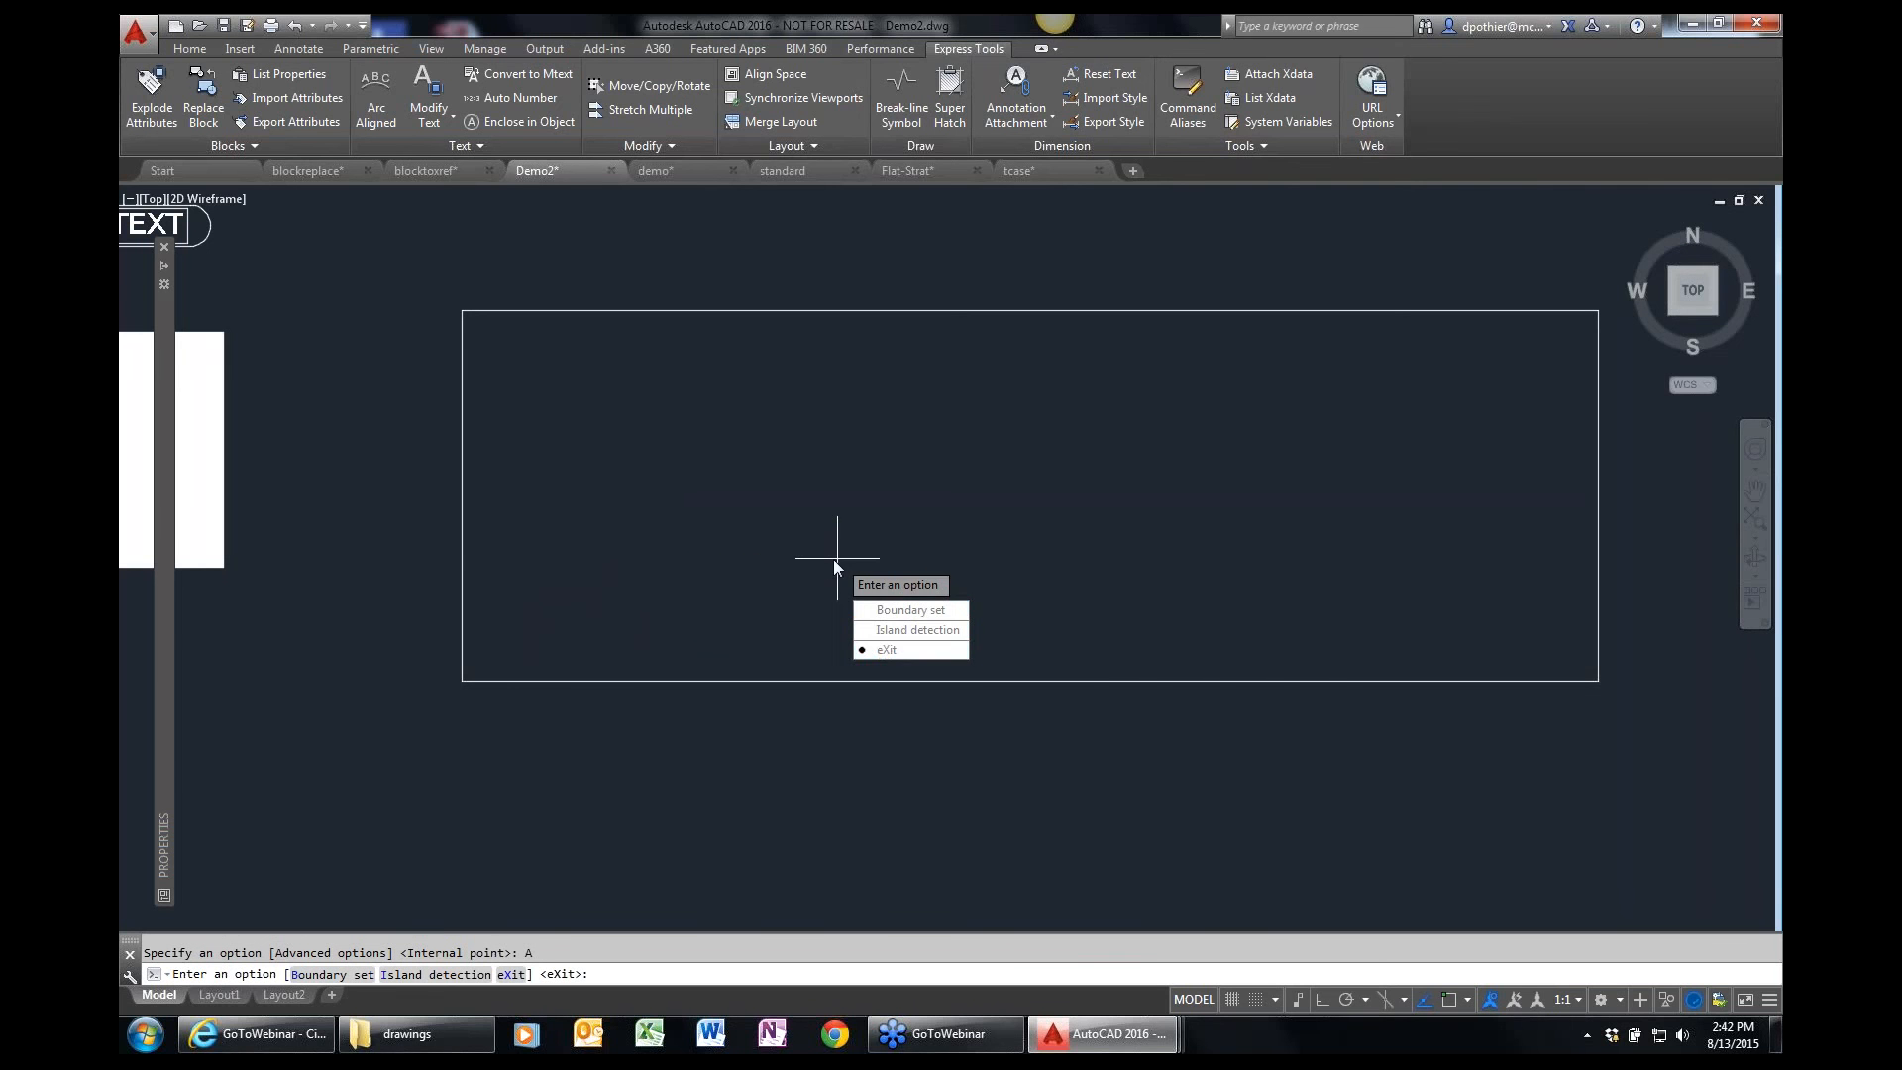
{"action": "left_click", "coordinate": [880, 649]}
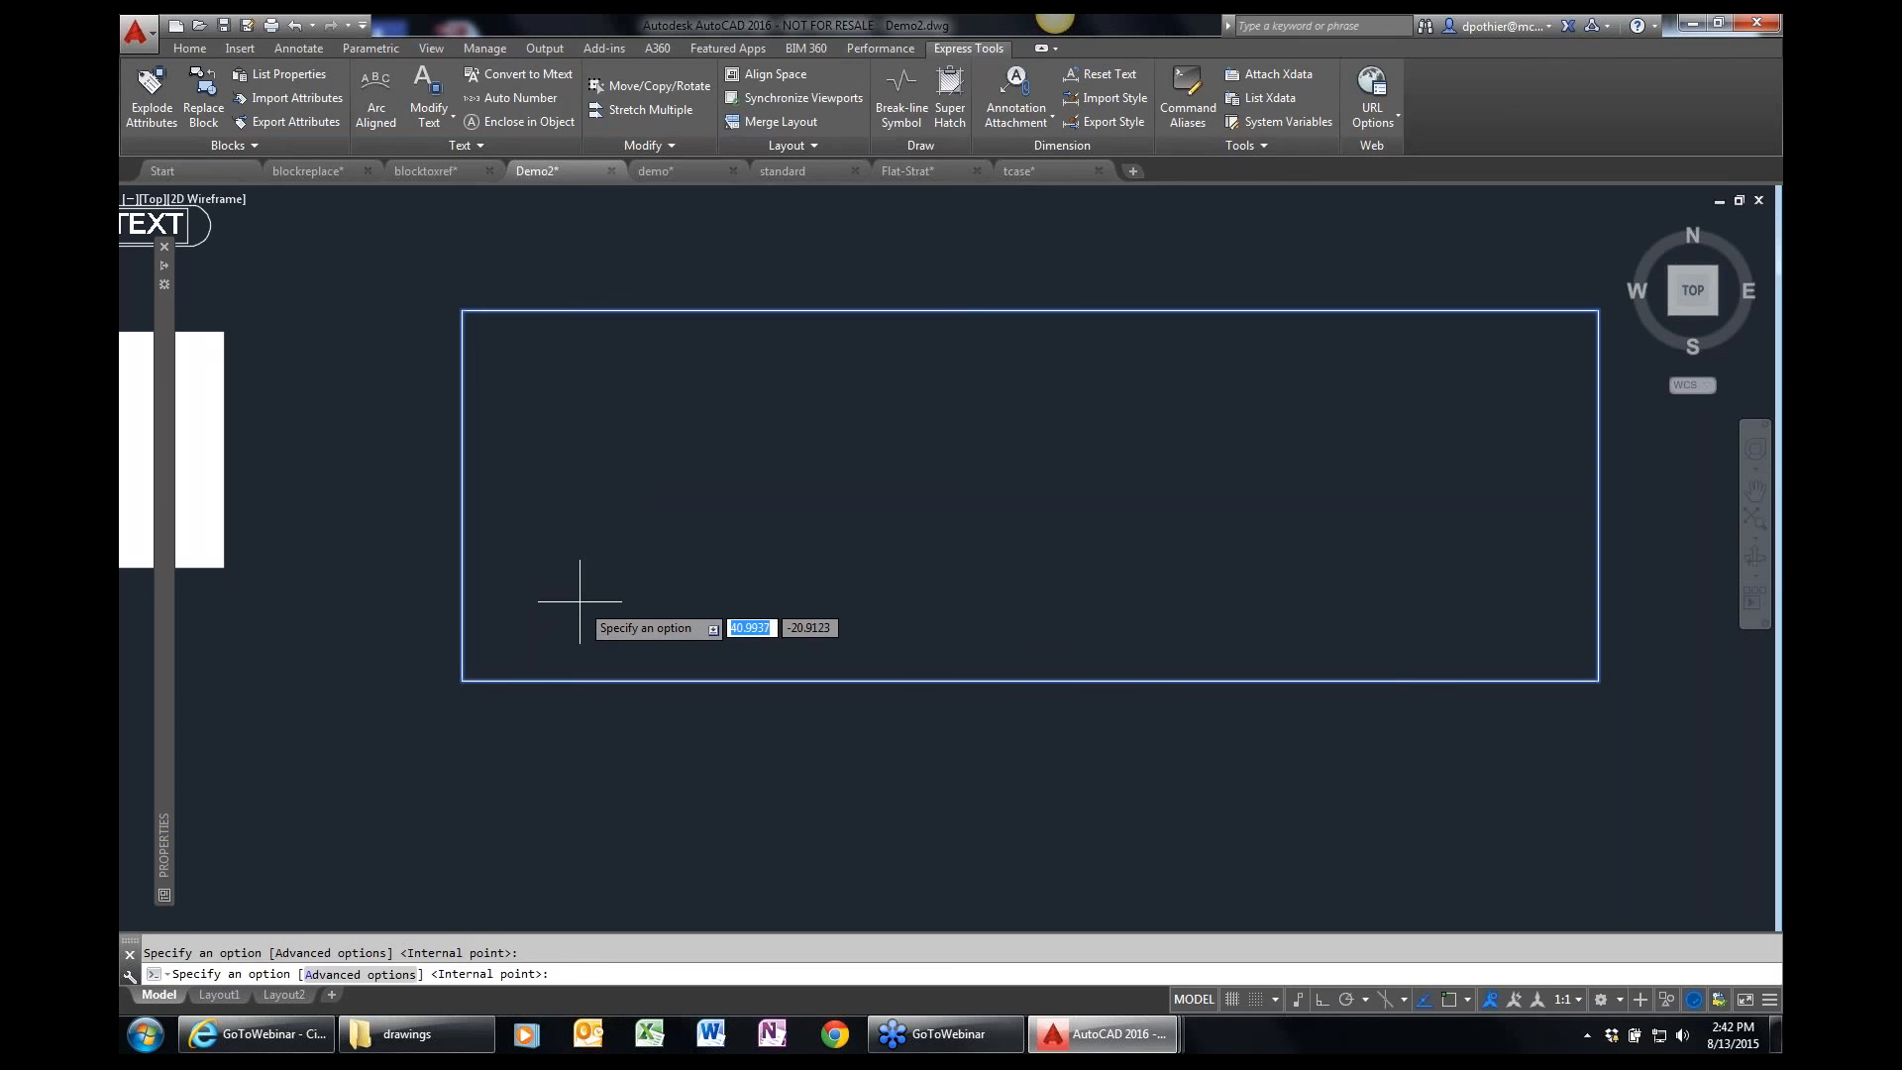
{"action": "left_click", "coordinate": [580, 600]}
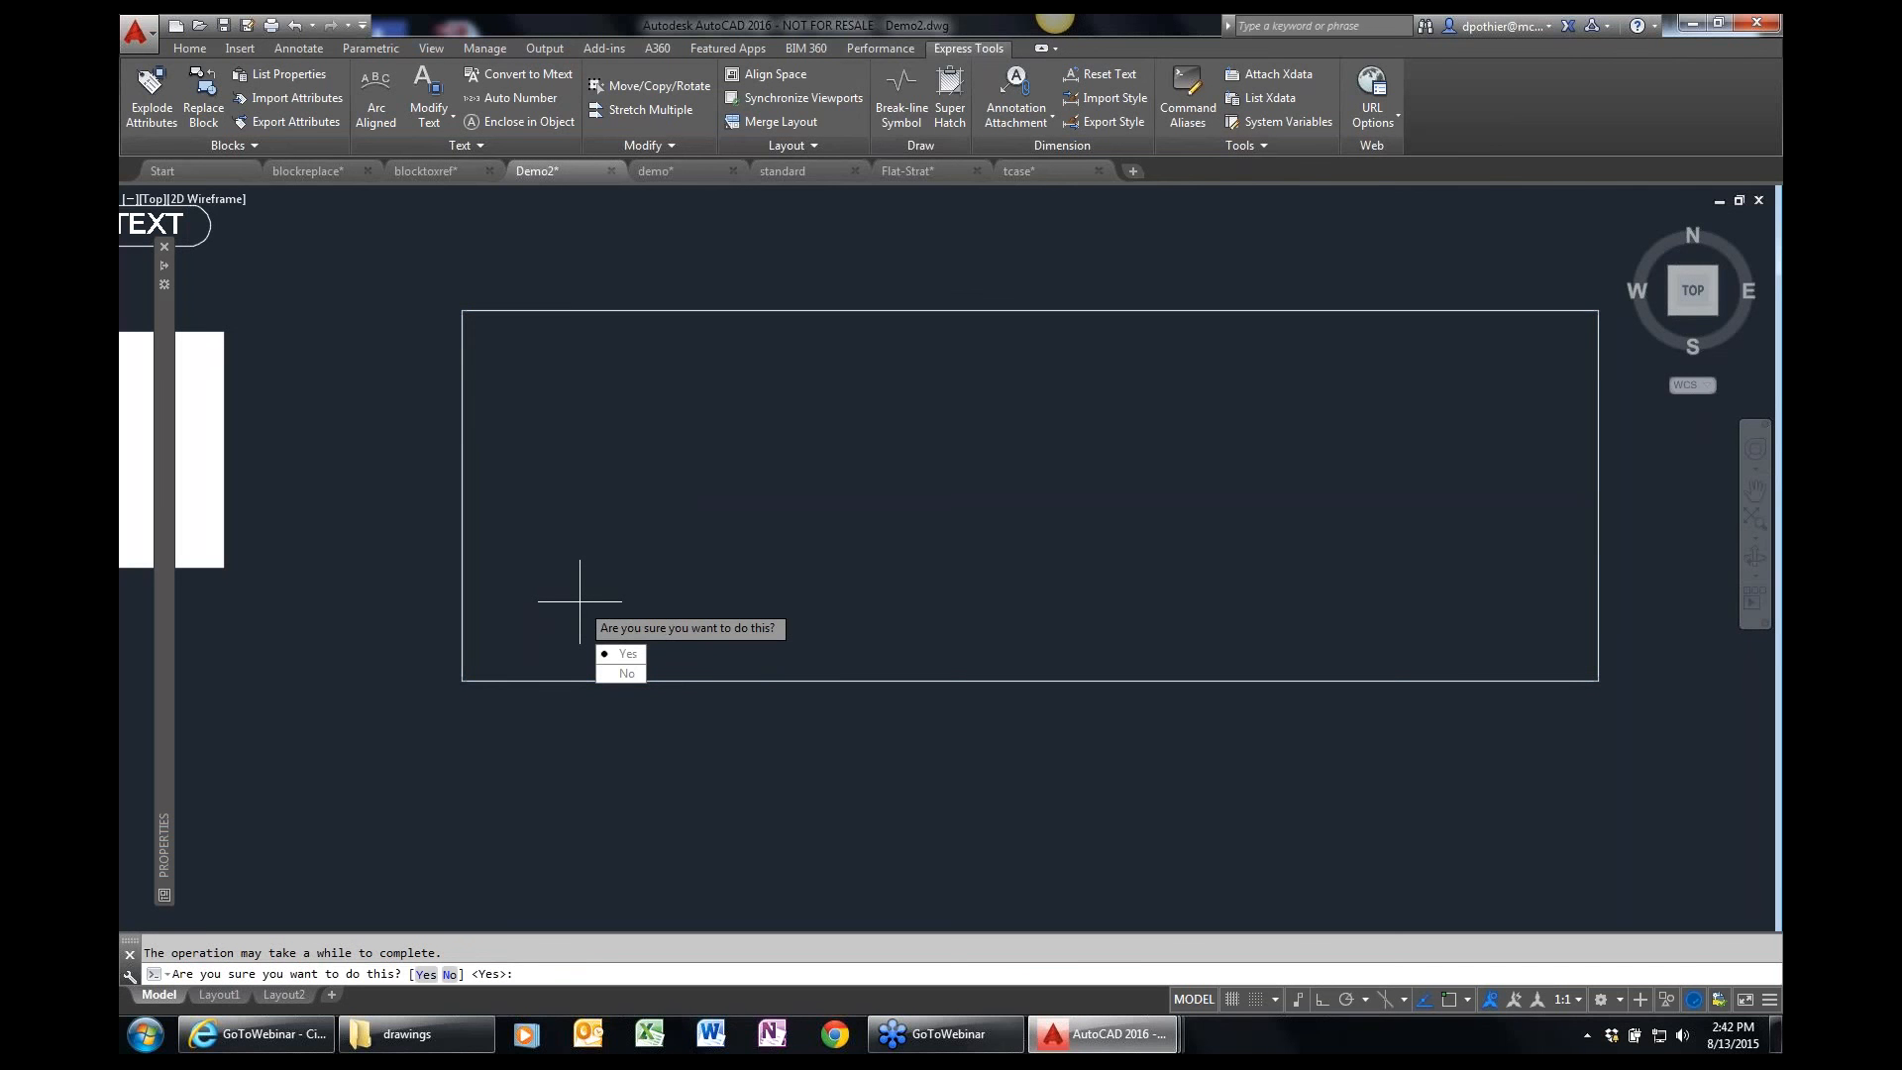
{"action": "key", "text": "Return"}
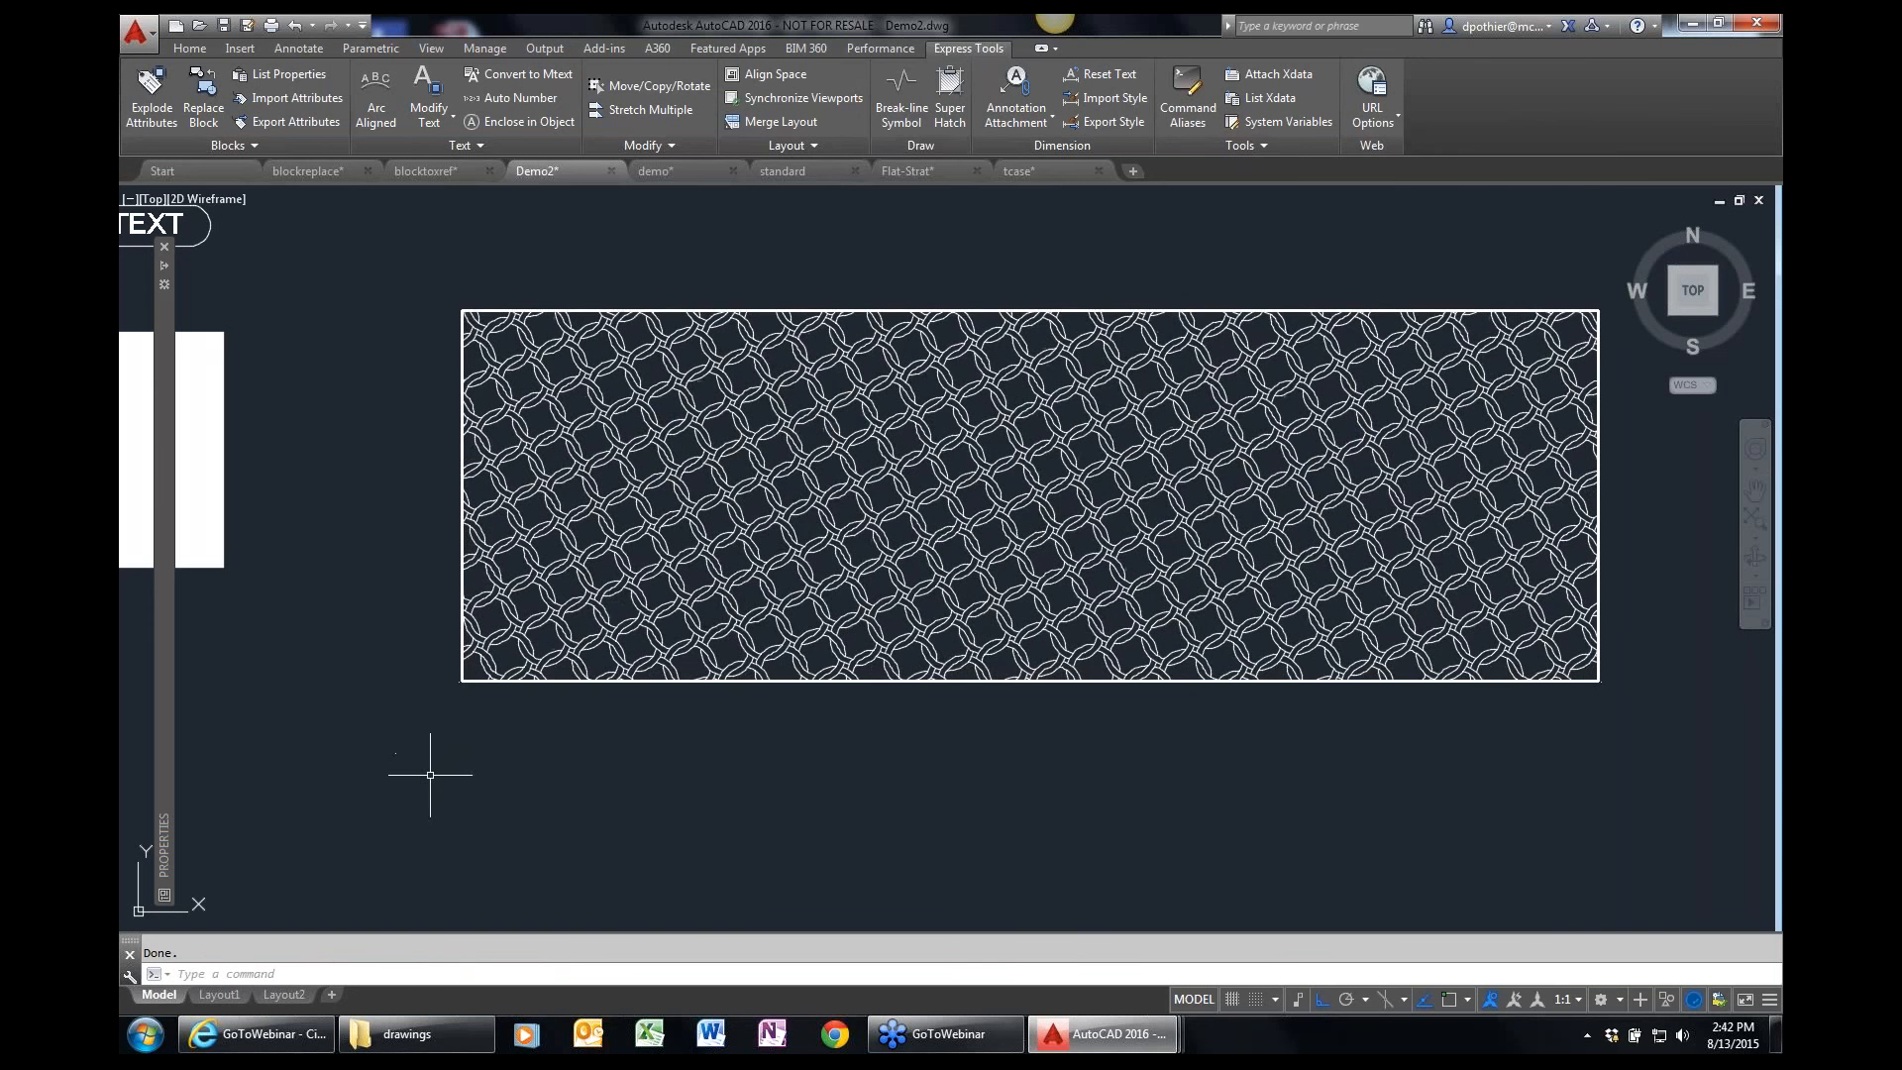
Examine the hoops hatch up close at the rectangle's lower-left corner and check the hatch group's properties, leaving nothing selected.
{"action": "type", "text": "z"}
{"action": "key", "text": "Return"}
{"action": "left_click", "coordinate": [404, 725]}
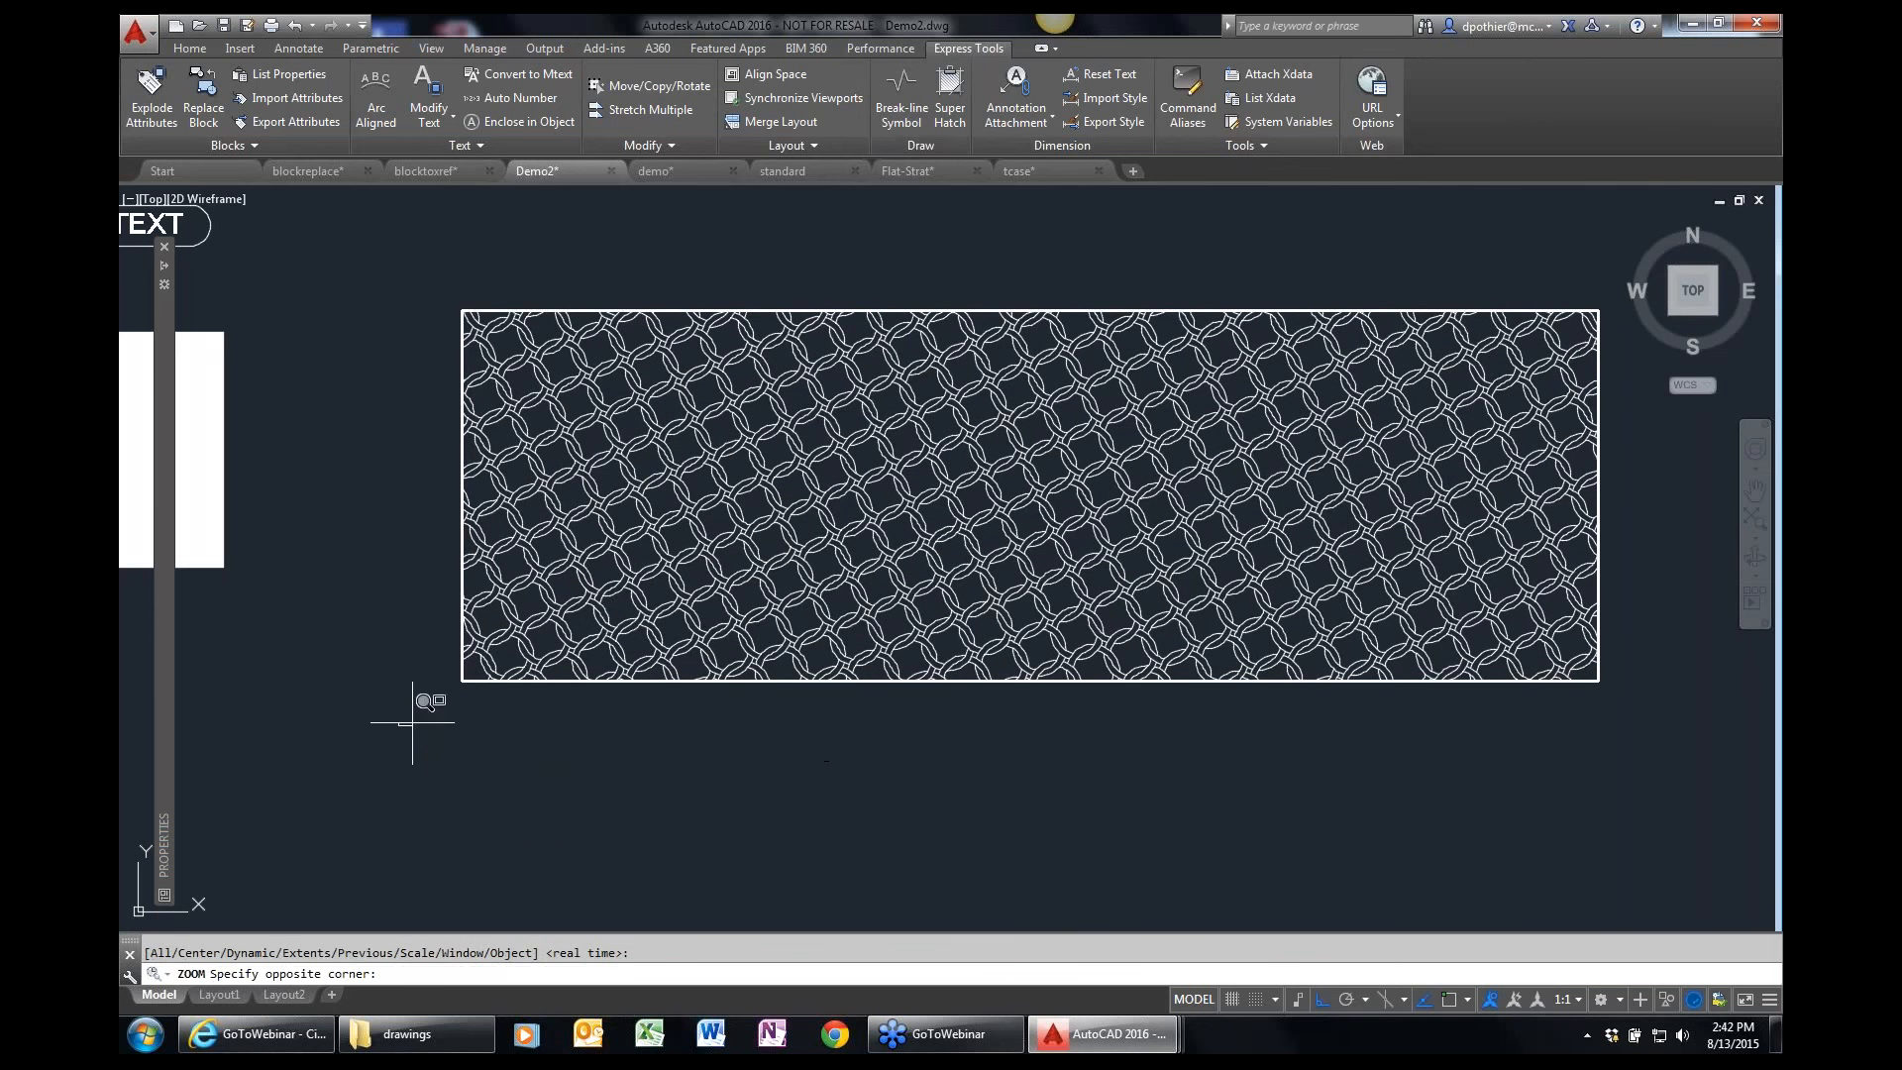
{"action": "left_click", "coordinate": [649, 583]}
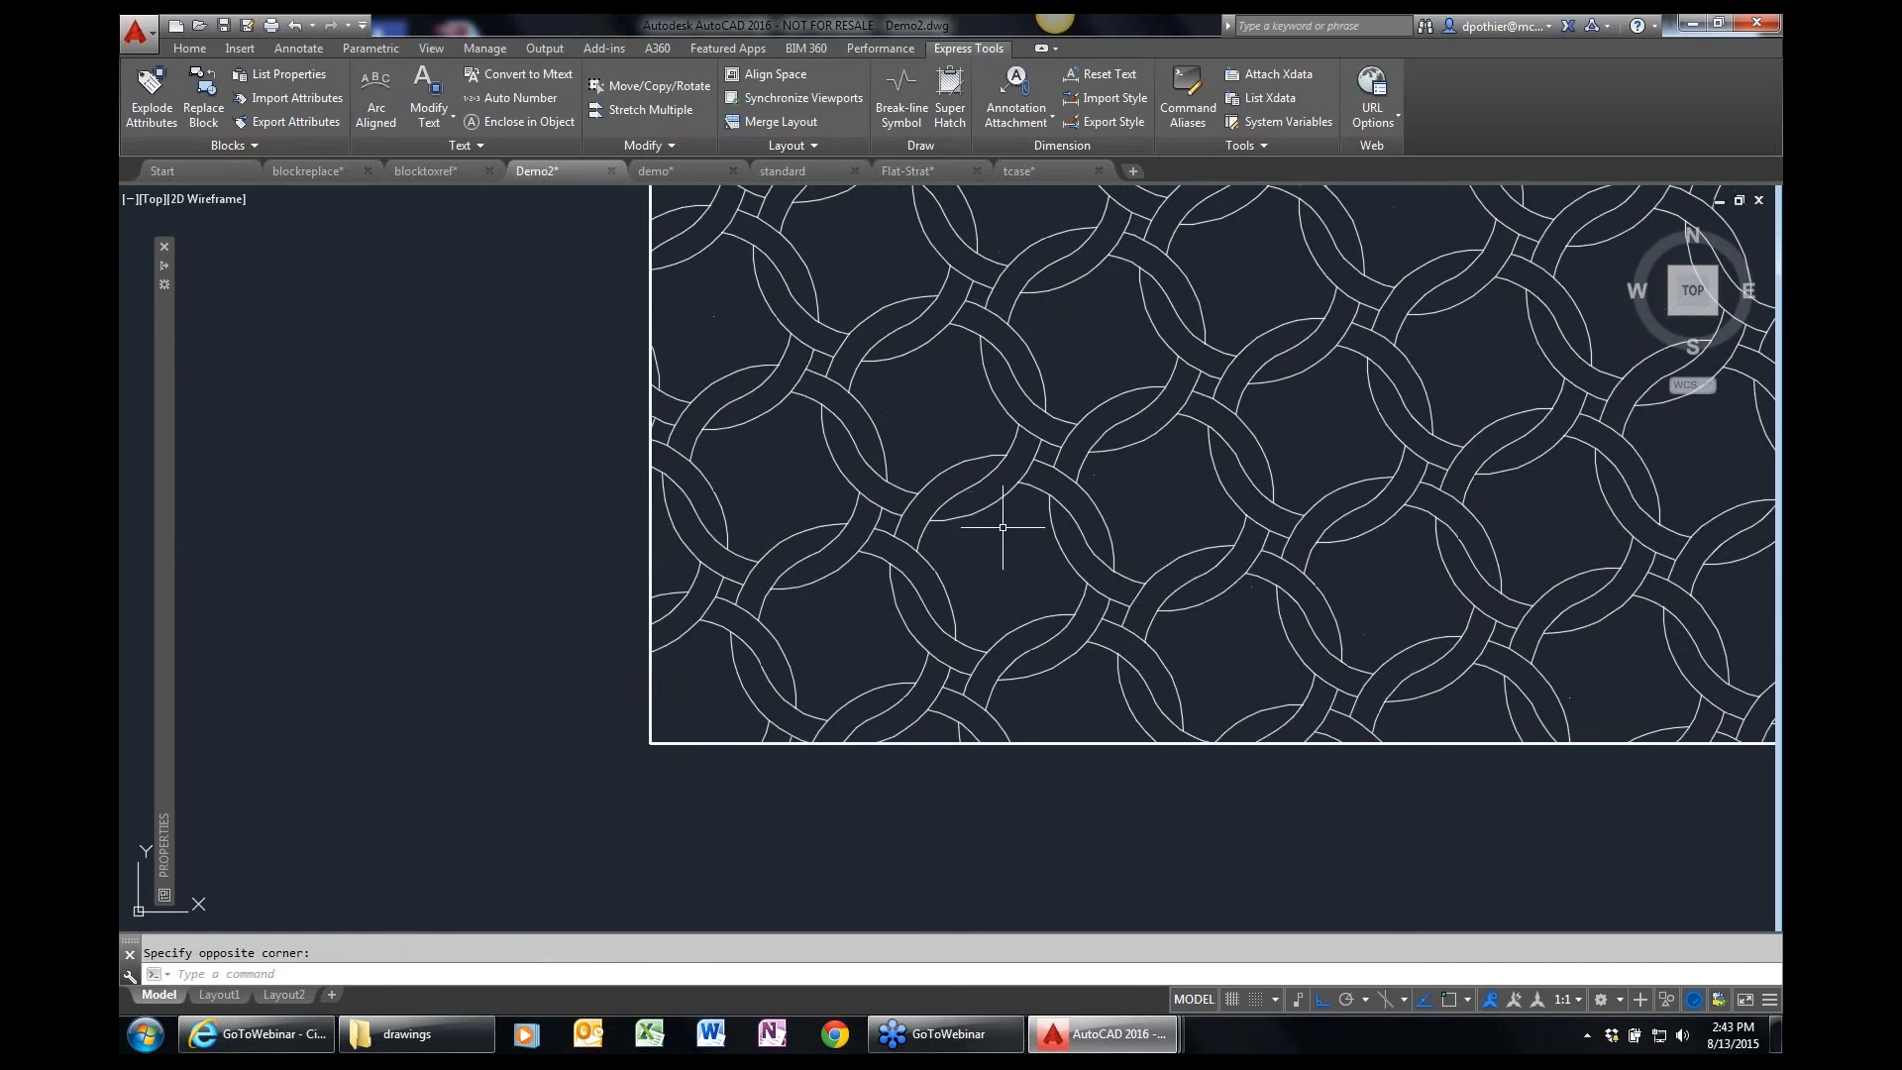
{"action": "left_click", "coordinate": [927, 565]}
{"action": "mouse_move", "coordinate": [163, 541]}
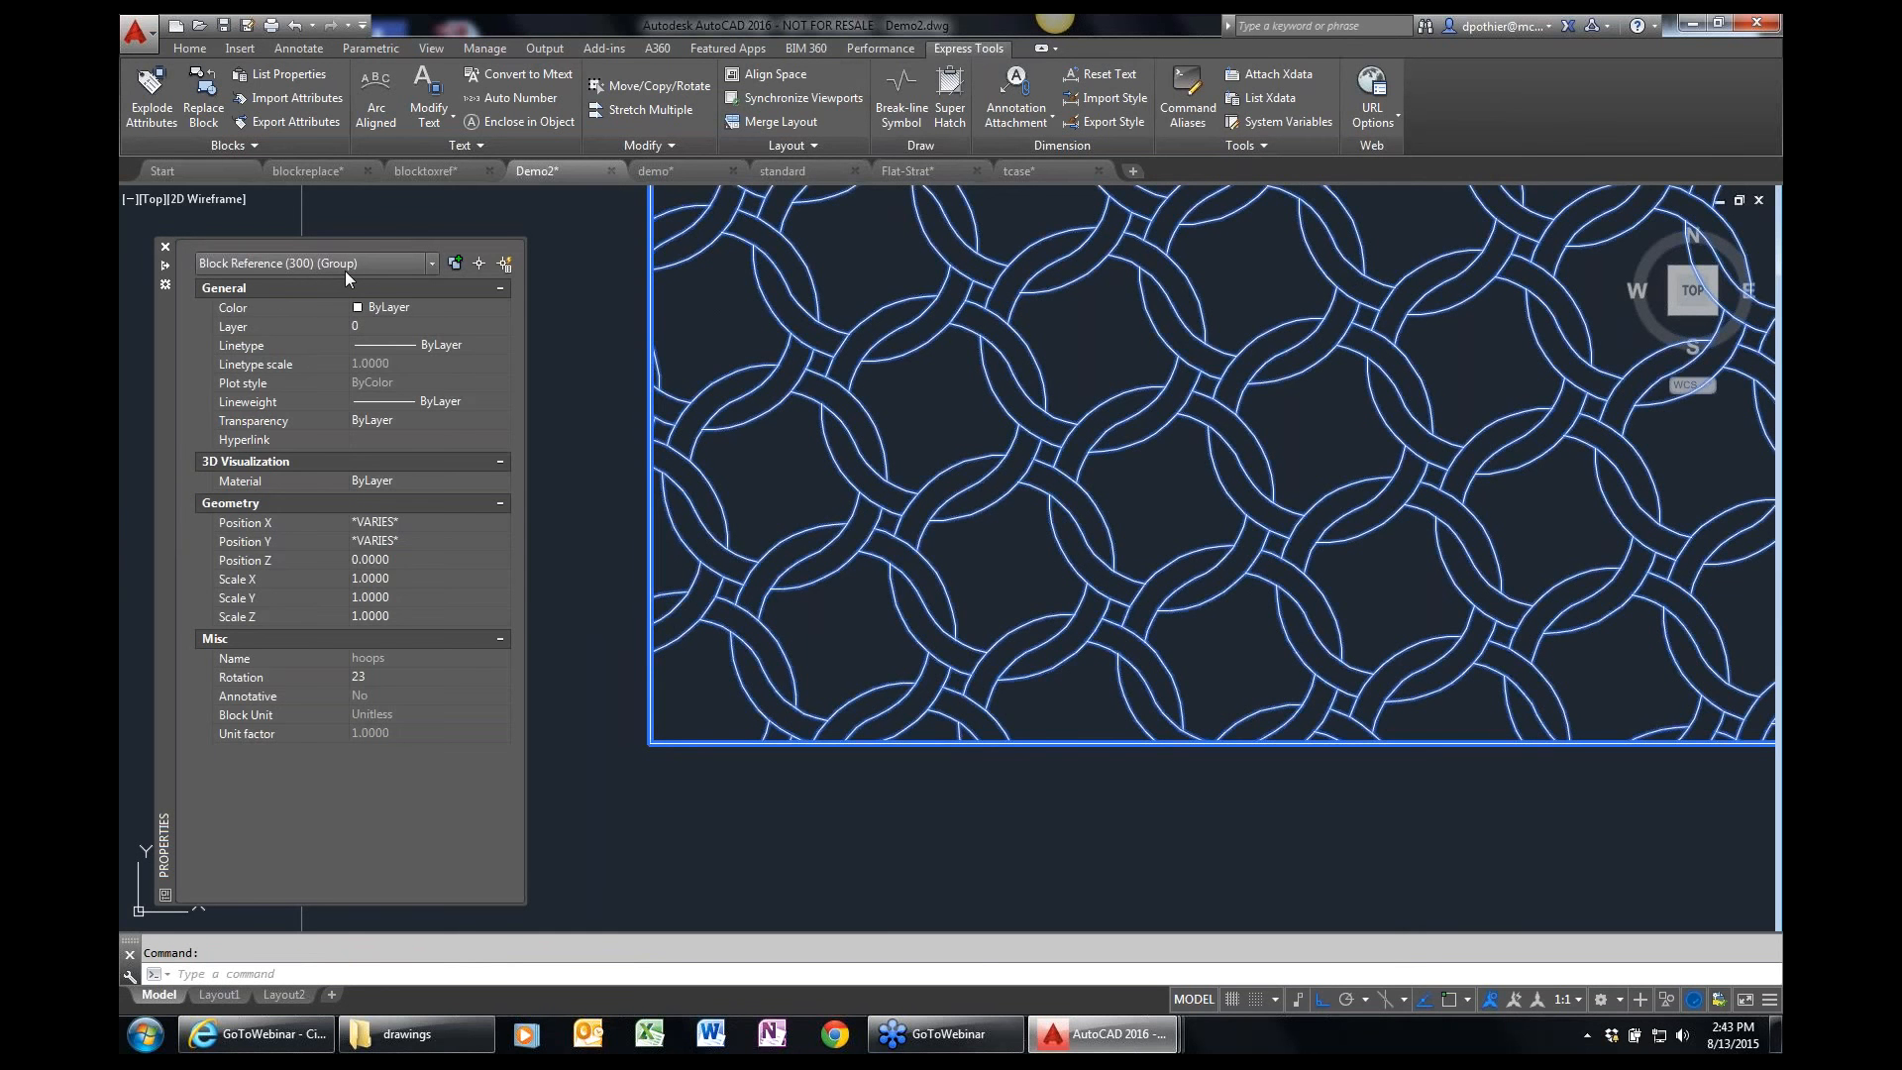
{"action": "key", "text": "Escape"}
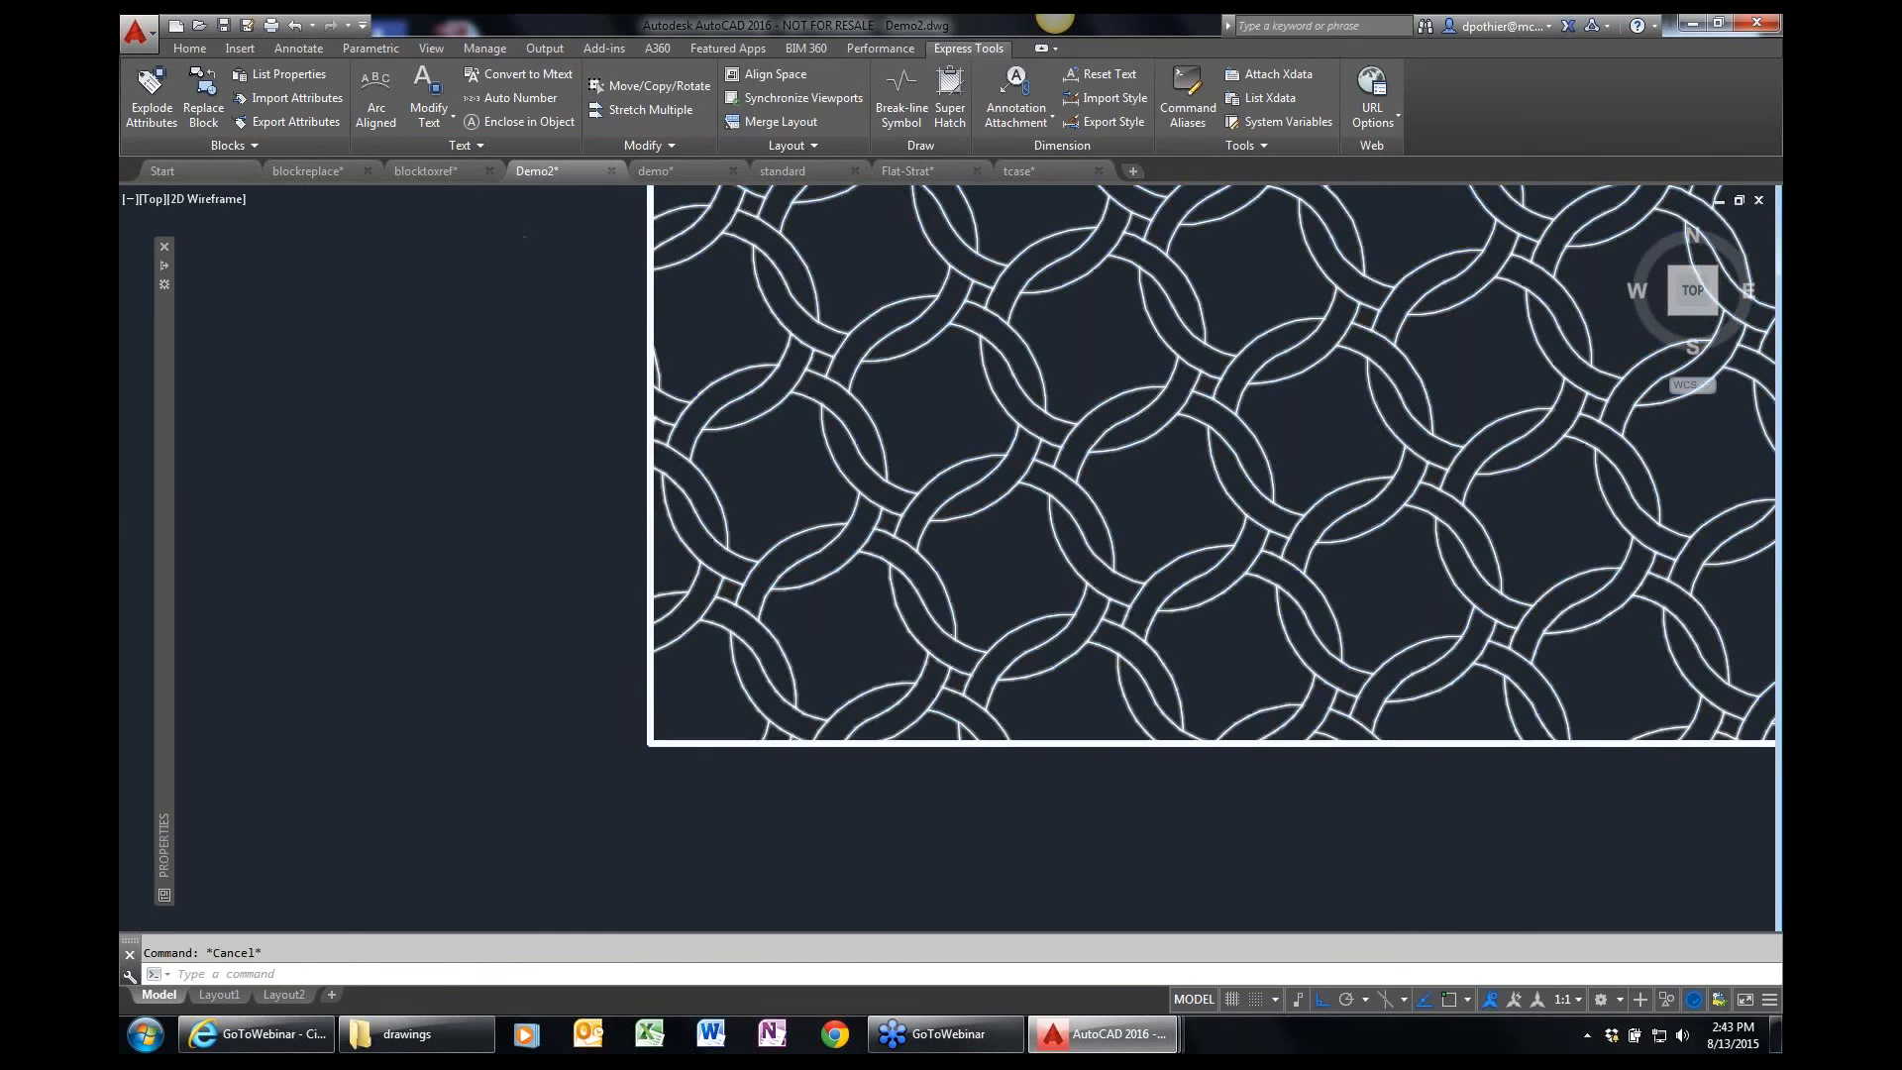
{"action": "scroll", "coordinate": [915, 632], "scroll_direction": "down", "scroll_amount": 2}
{"action": "scroll", "coordinate": [916, 633], "scroll_direction": "down", "scroll_amount": 2}
{"action": "type", "text": "p"}
{"action": "key", "text": "Return"}
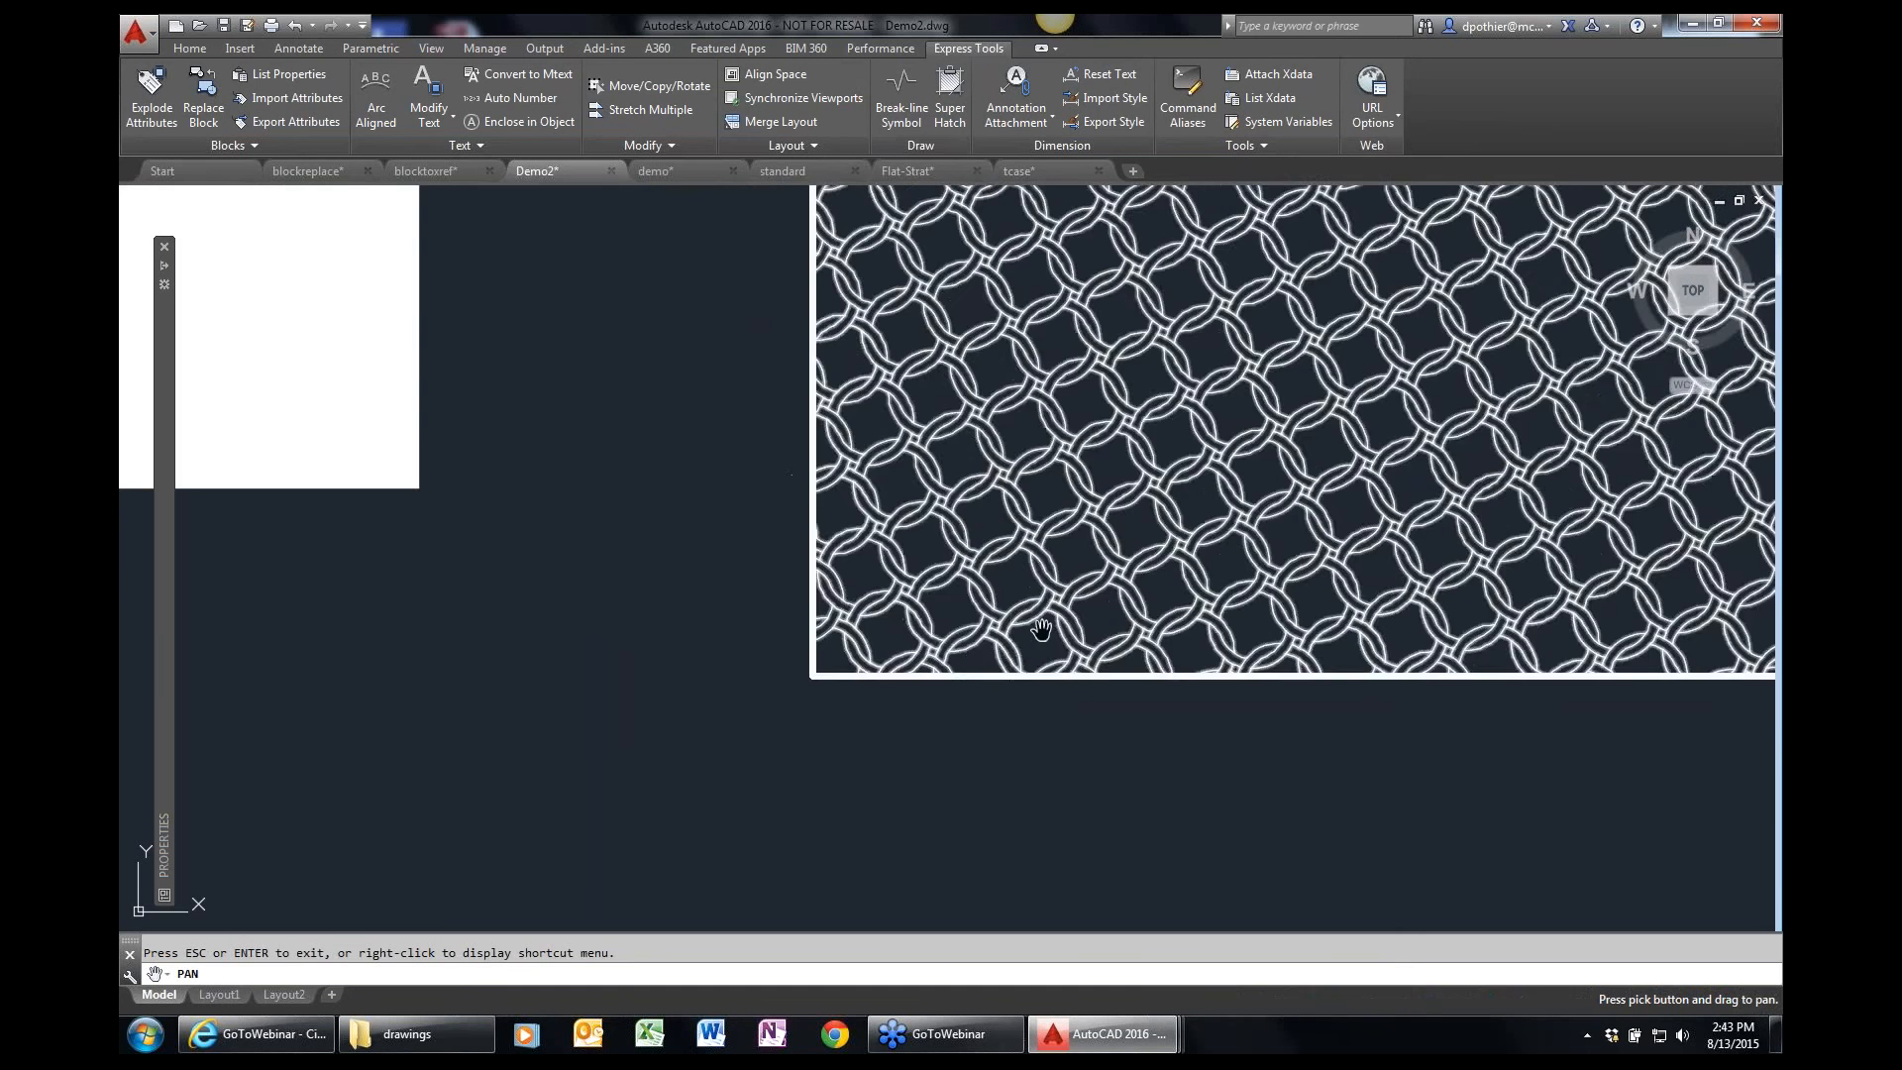
{"action": "left_click_drag", "start_coordinate": [1046, 624], "coordinate": [612, 744]}
{"action": "scroll", "coordinate": [612, 745], "scroll_direction": "down", "scroll_amount": 2}
{"action": "key", "text": "Escape"}
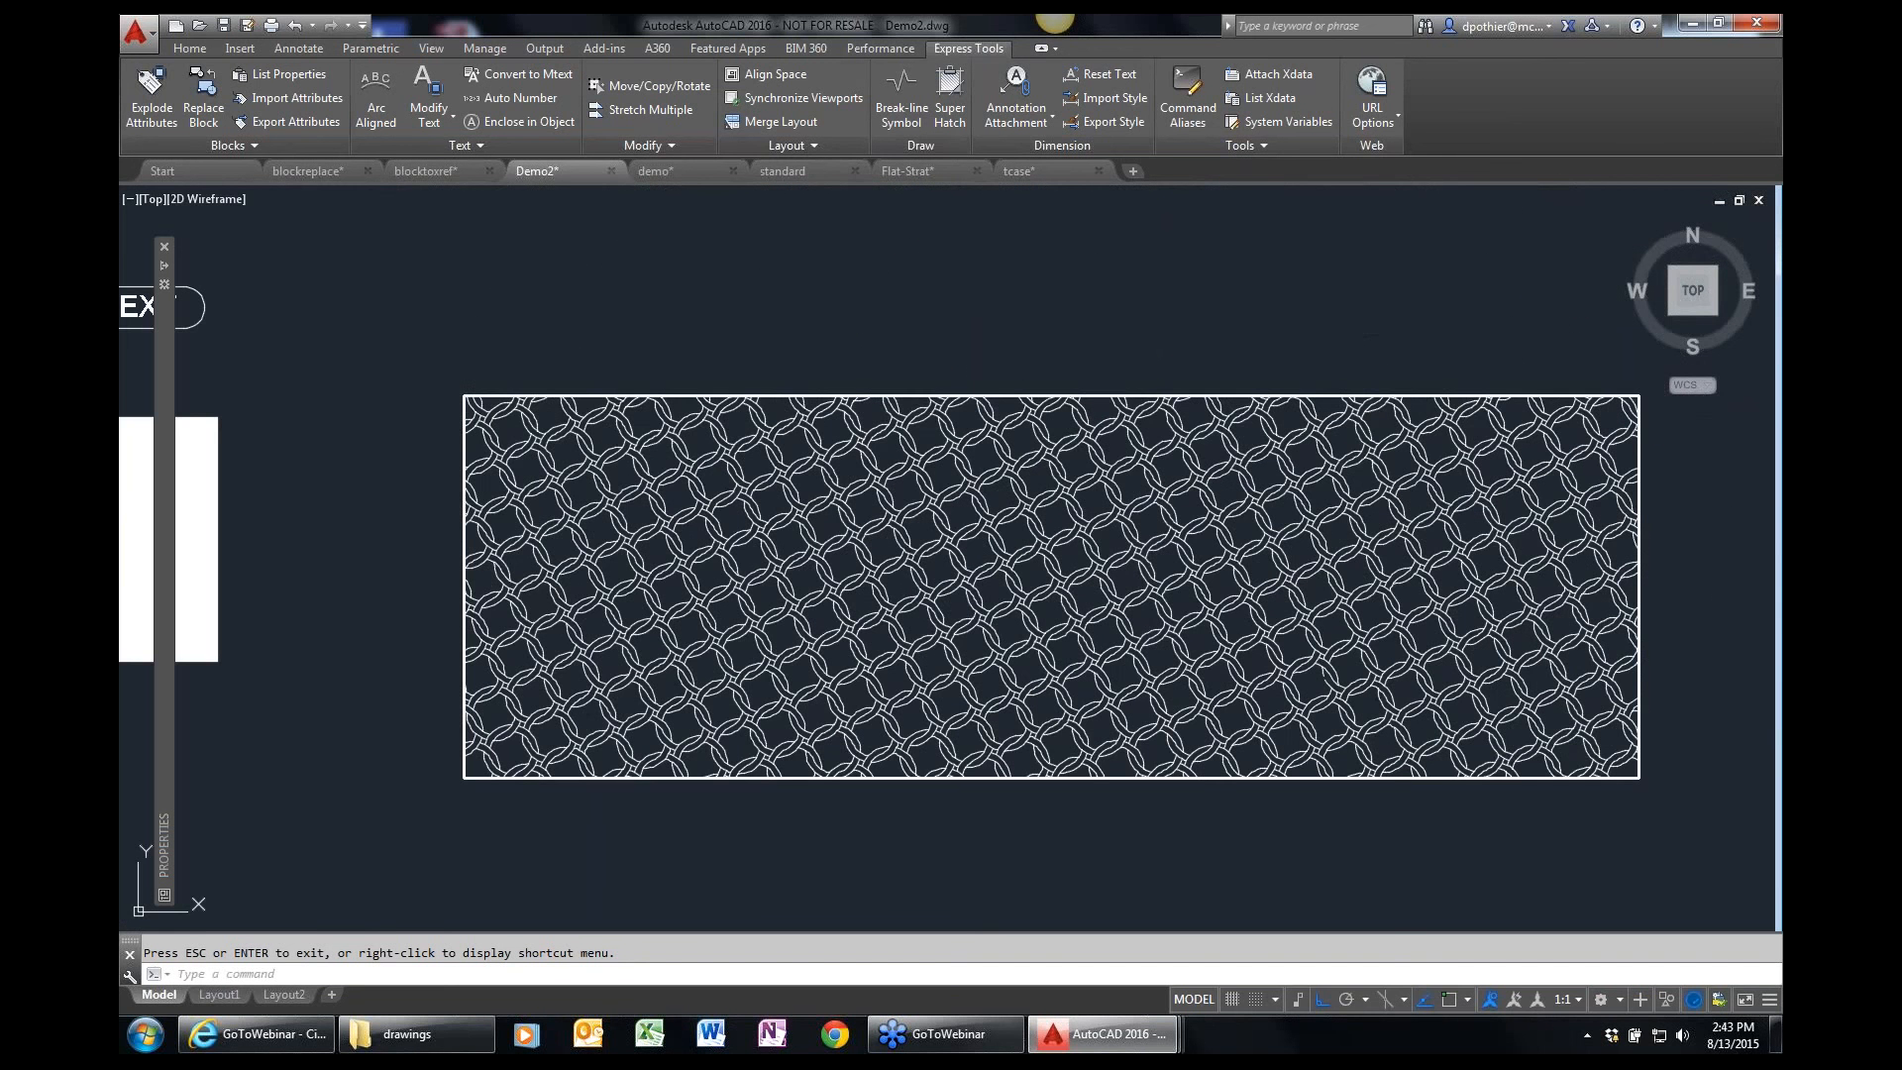
{"action": "key", "text": "Escape"}
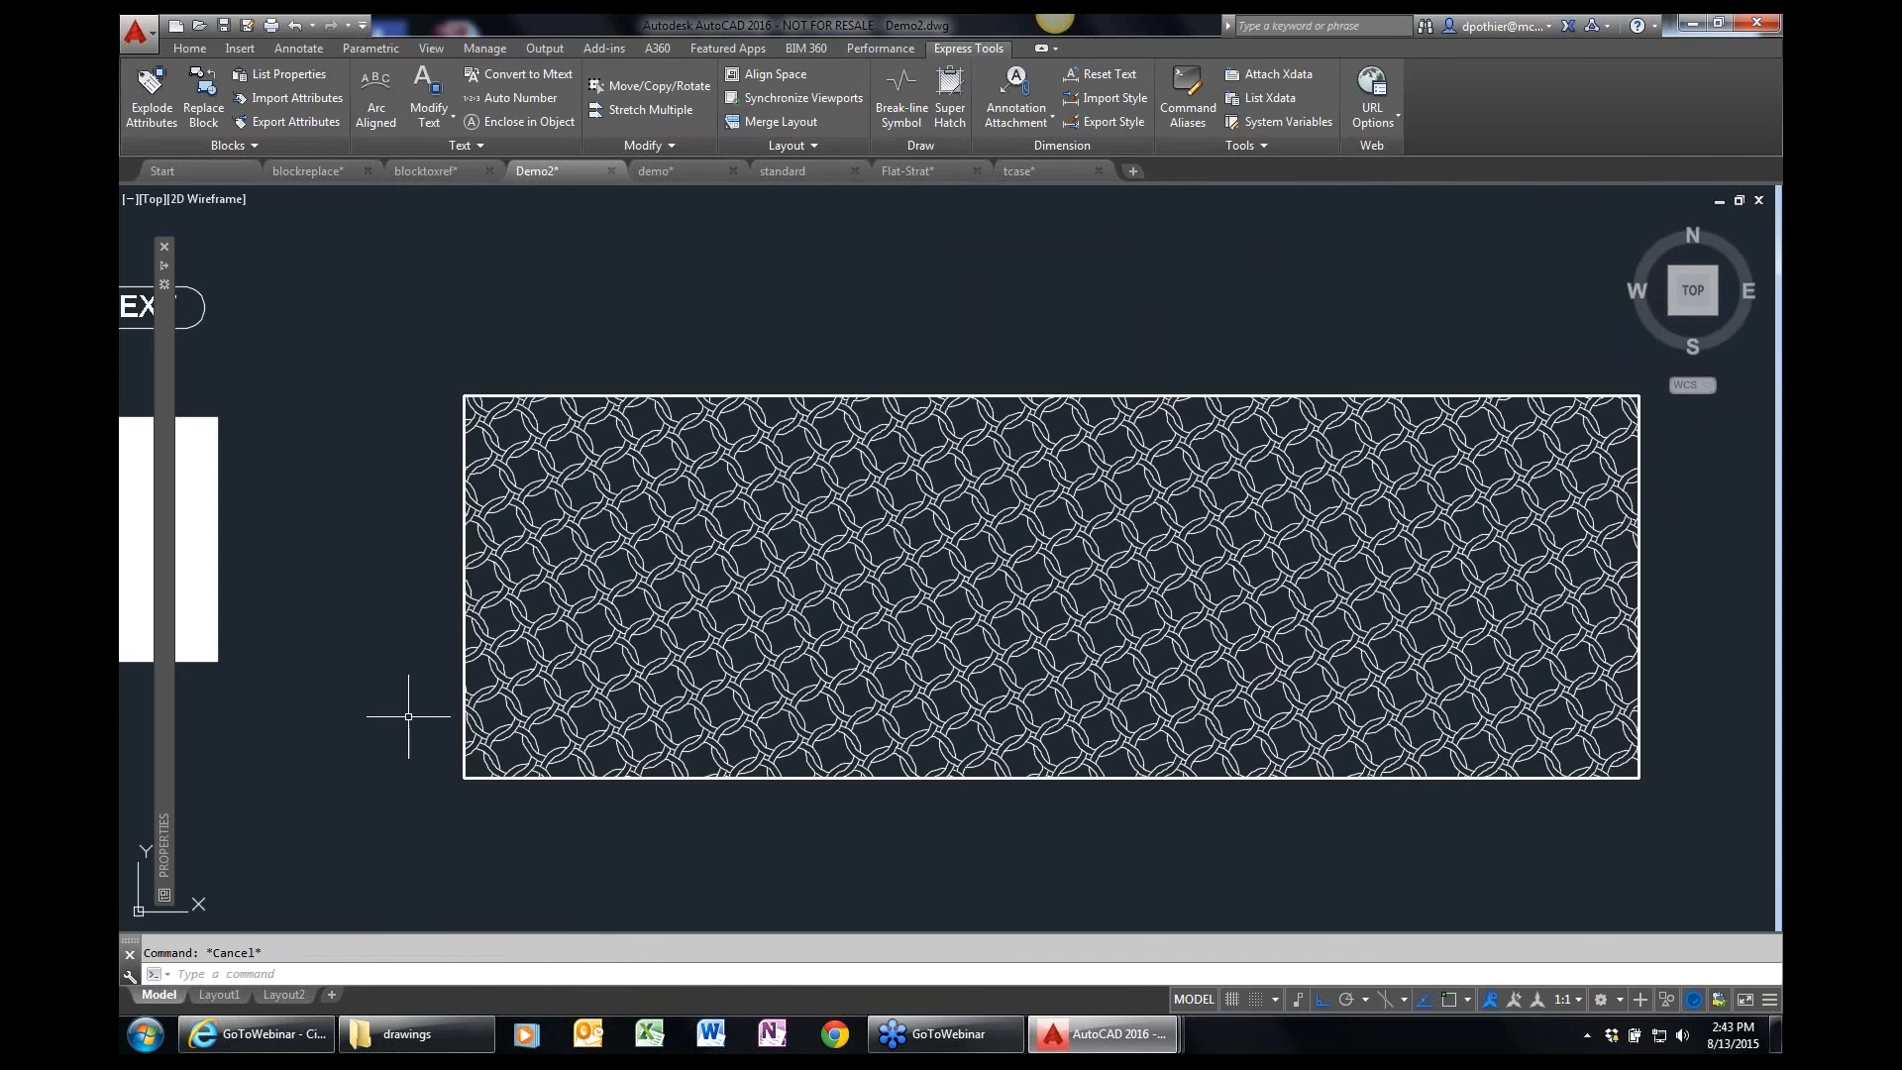
Draw a vertical breakline across the two long parallel lines using the BRKLINE.DWG block, with the break symbol at its midpoint.
{"action": "type", "text": "p"}
{"action": "key", "text": "Return"}
{"action": "left_click_drag", "start_coordinate": [341, 536], "coordinate": [733, 688]}
{"action": "scroll", "coordinate": [734, 688], "scroll_direction": "down", "scroll_amount": 5}
{"action": "key", "text": "Escape"}
{"action": "scroll", "coordinate": [610, 386], "scroll_direction": "up", "scroll_amount": 5}
{"action": "middle_click_drag", "start_coordinate": [609, 386], "coordinate": [582, 615]}
{"action": "scroll", "coordinate": [582, 615], "scroll_direction": "down", "scroll_amount": 2}
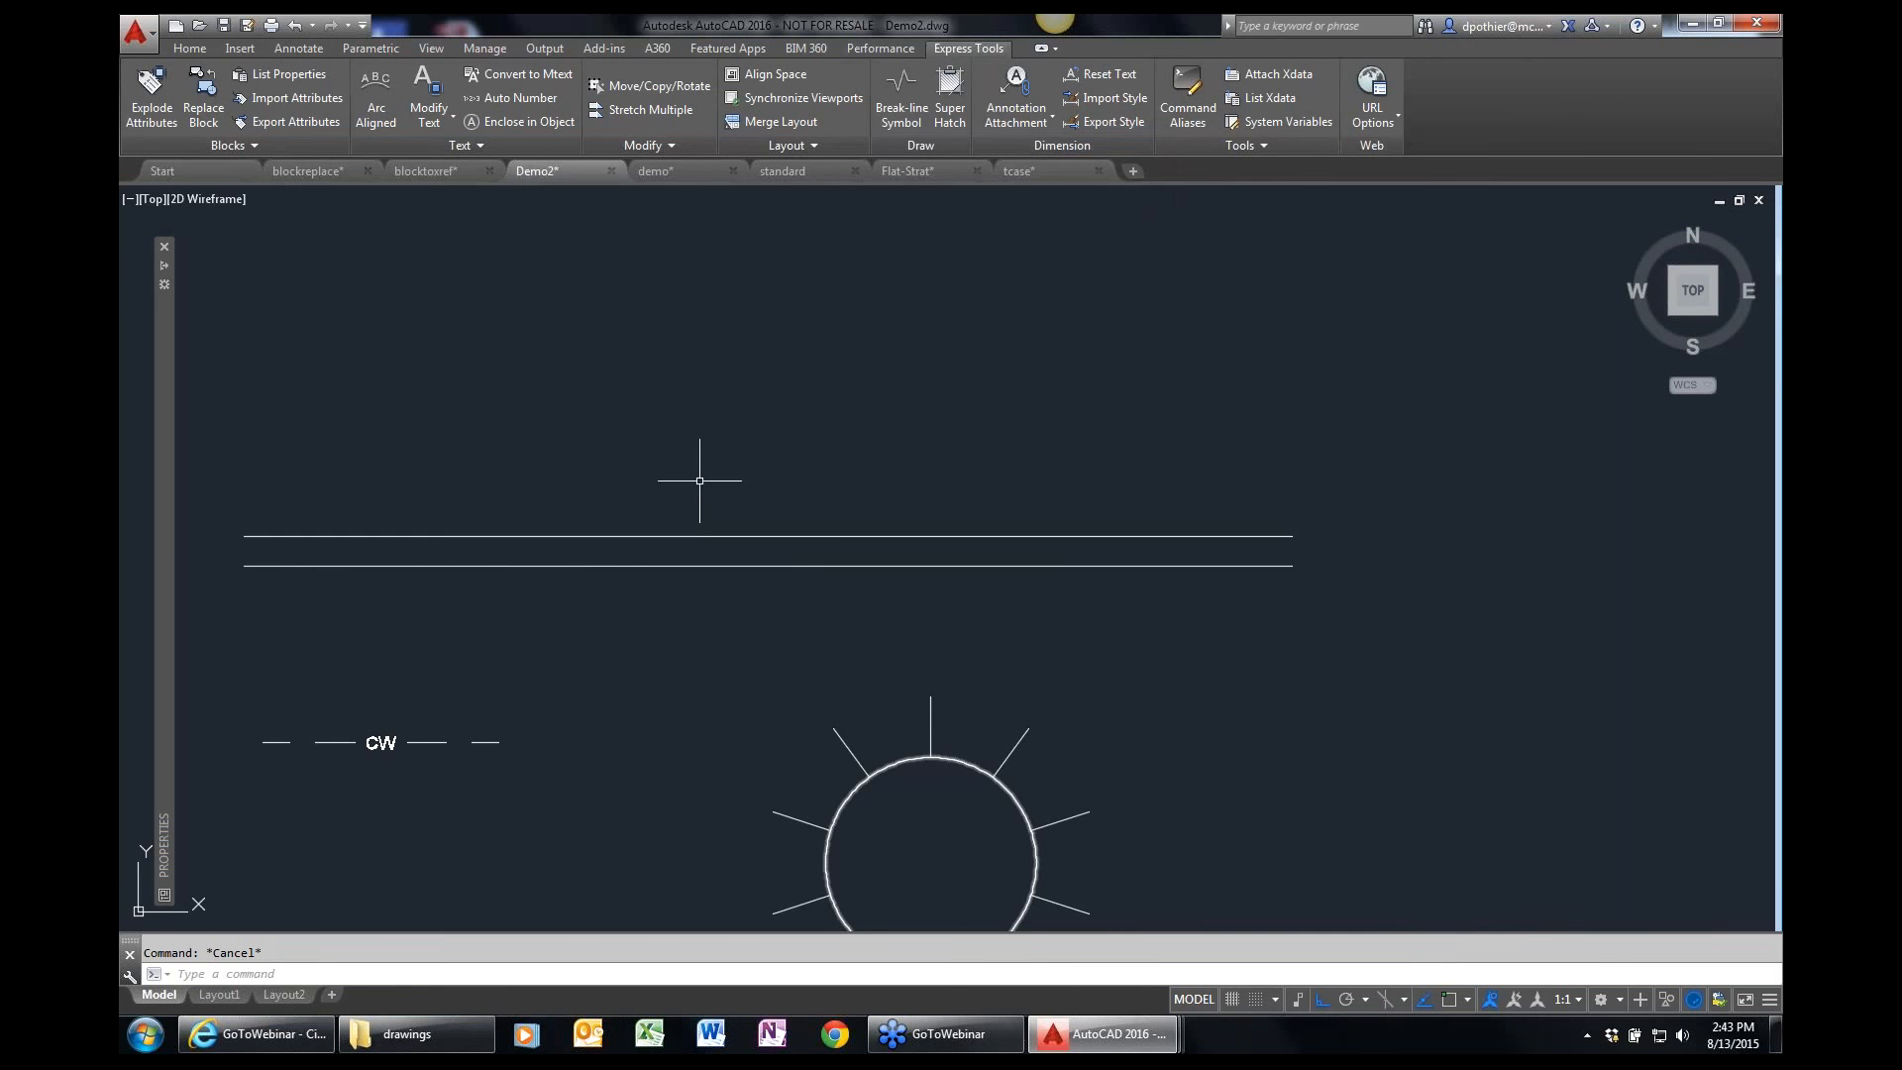
{"action": "left_click", "coordinate": [897, 118]}
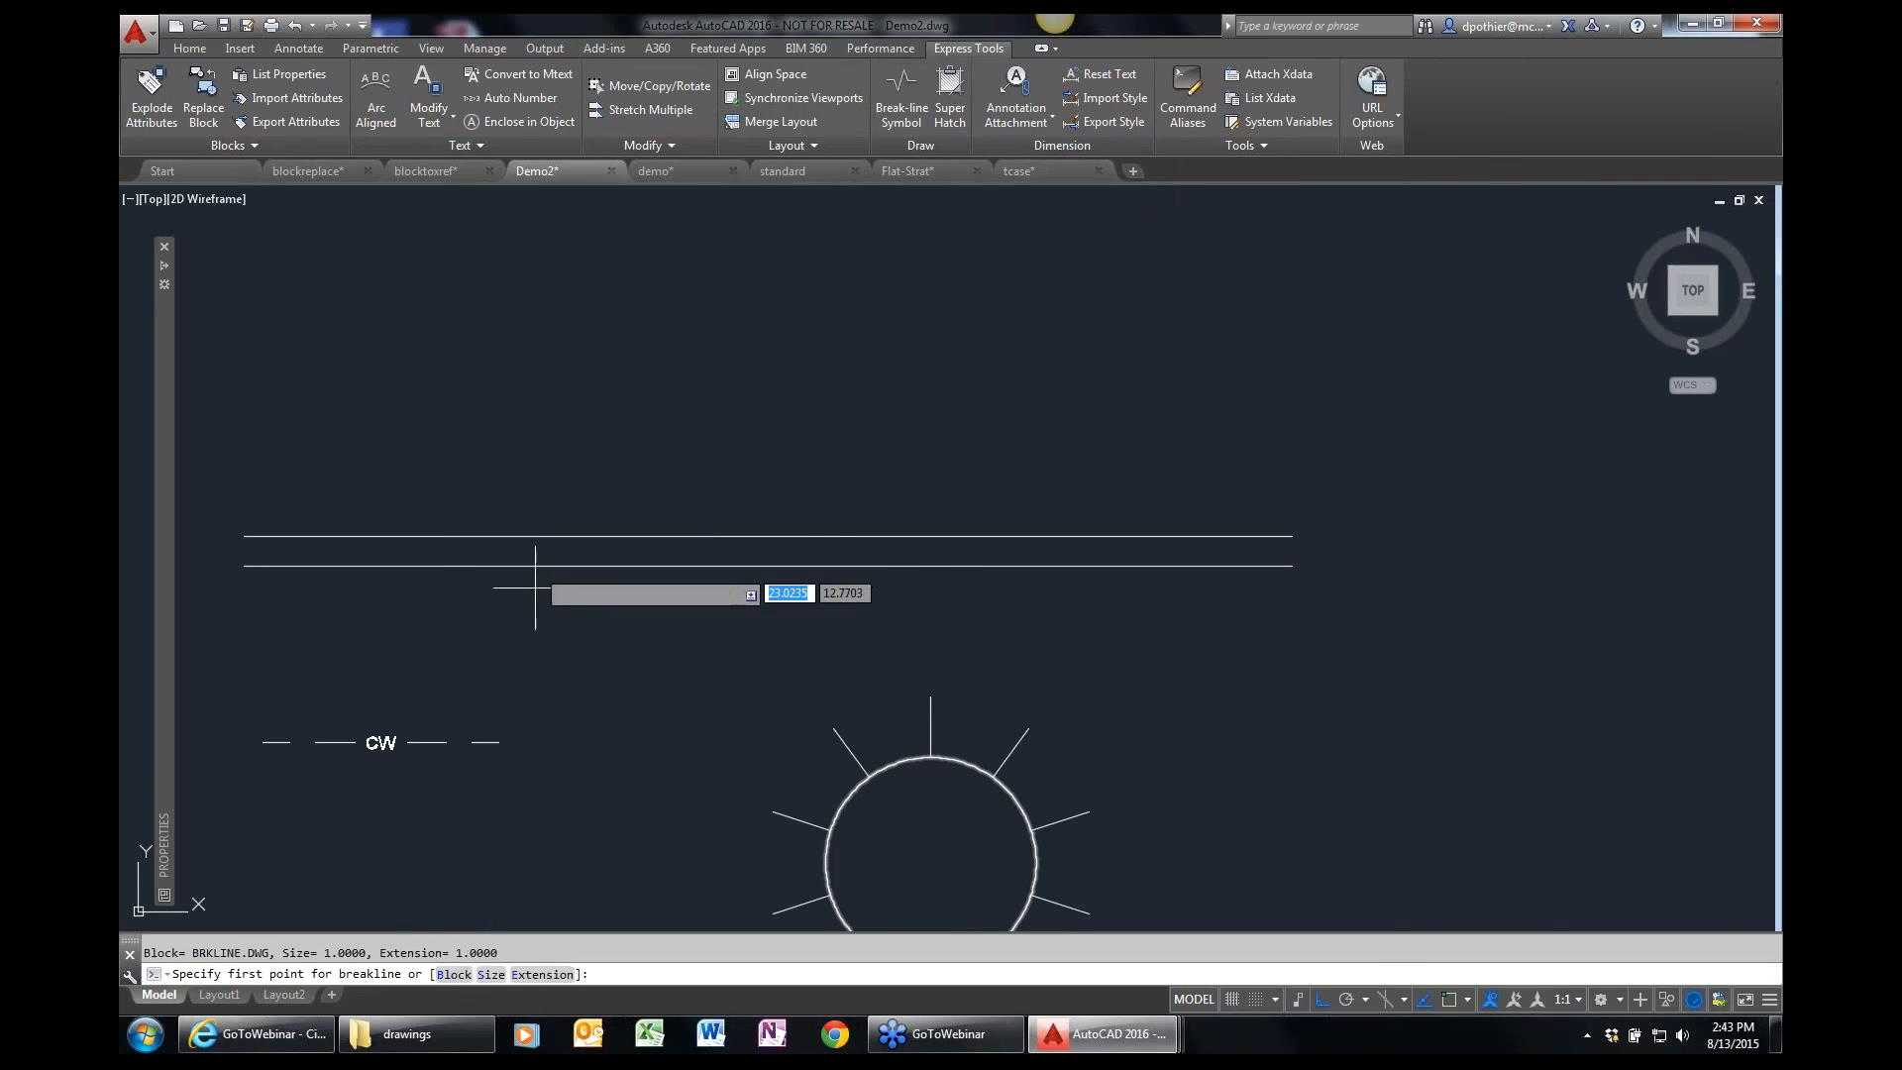
{"action": "left_click", "coordinate": [454, 975]}
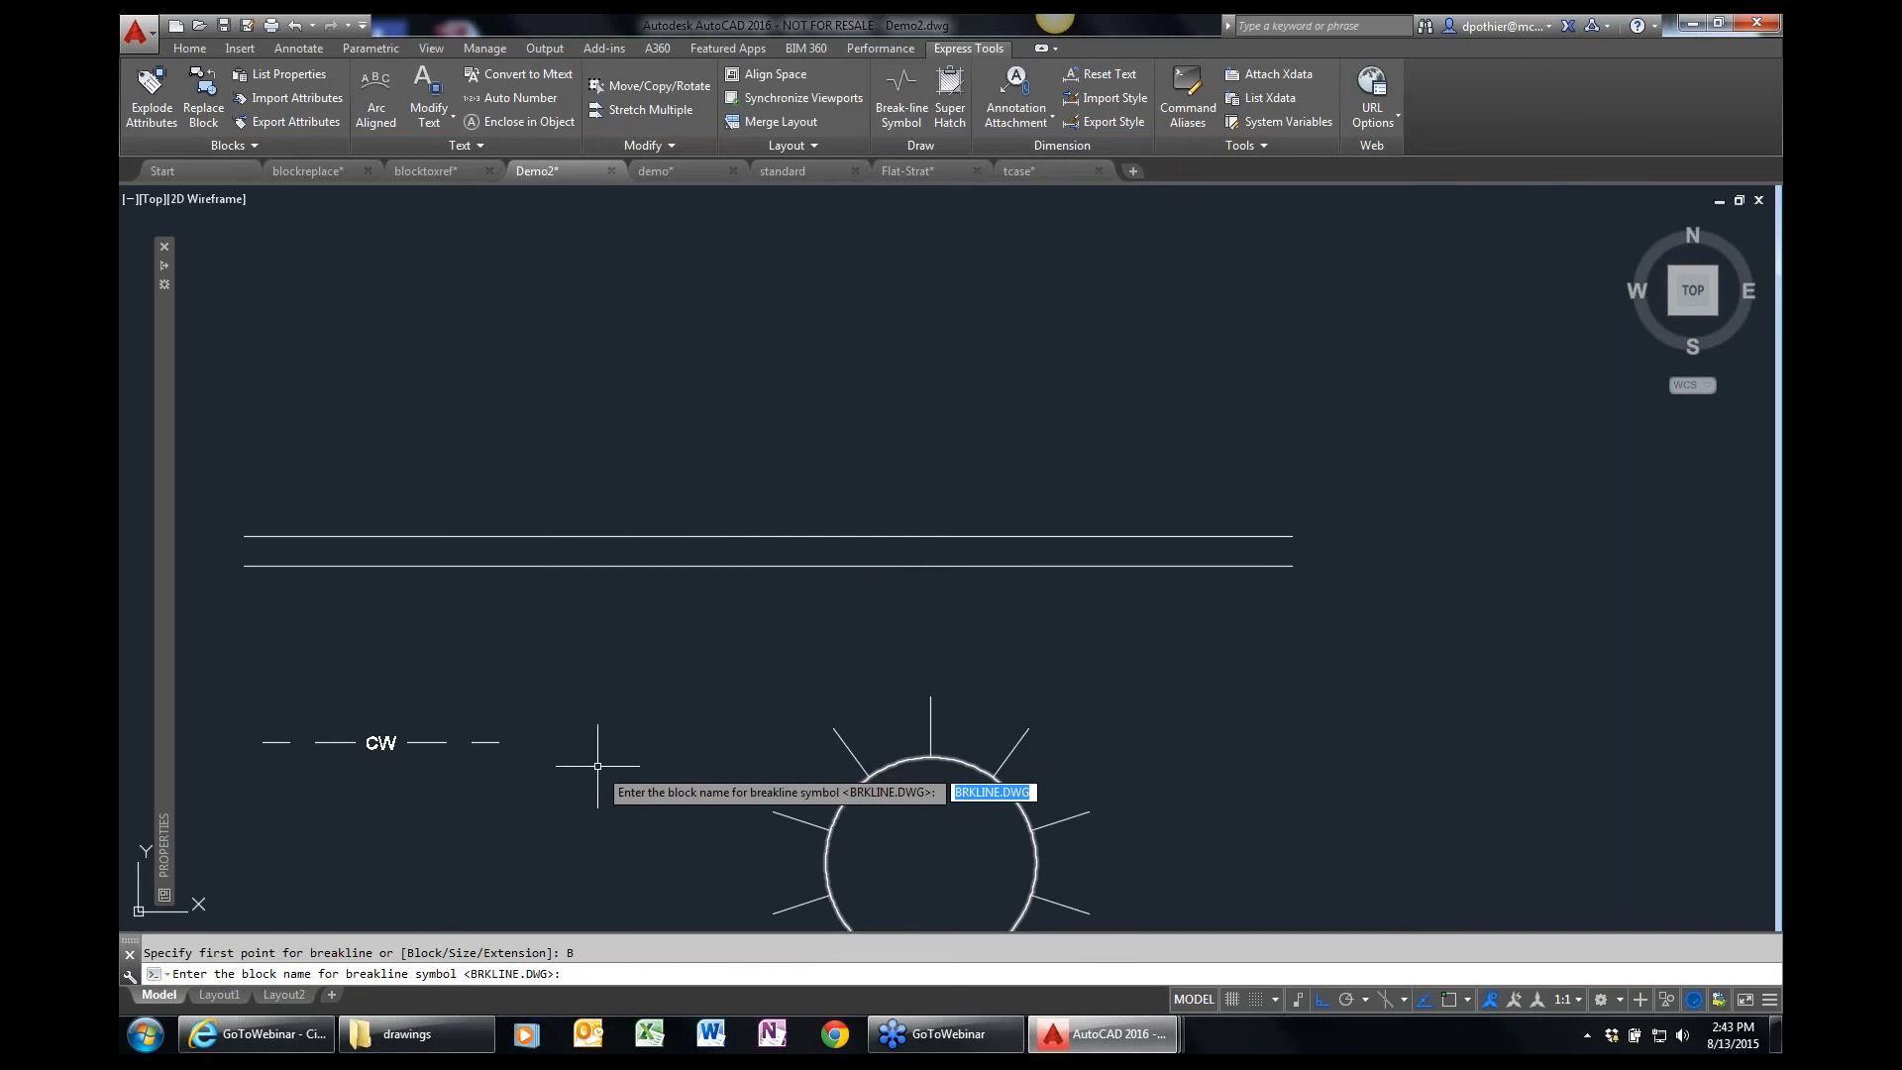
{"action": "key", "text": "Return"}
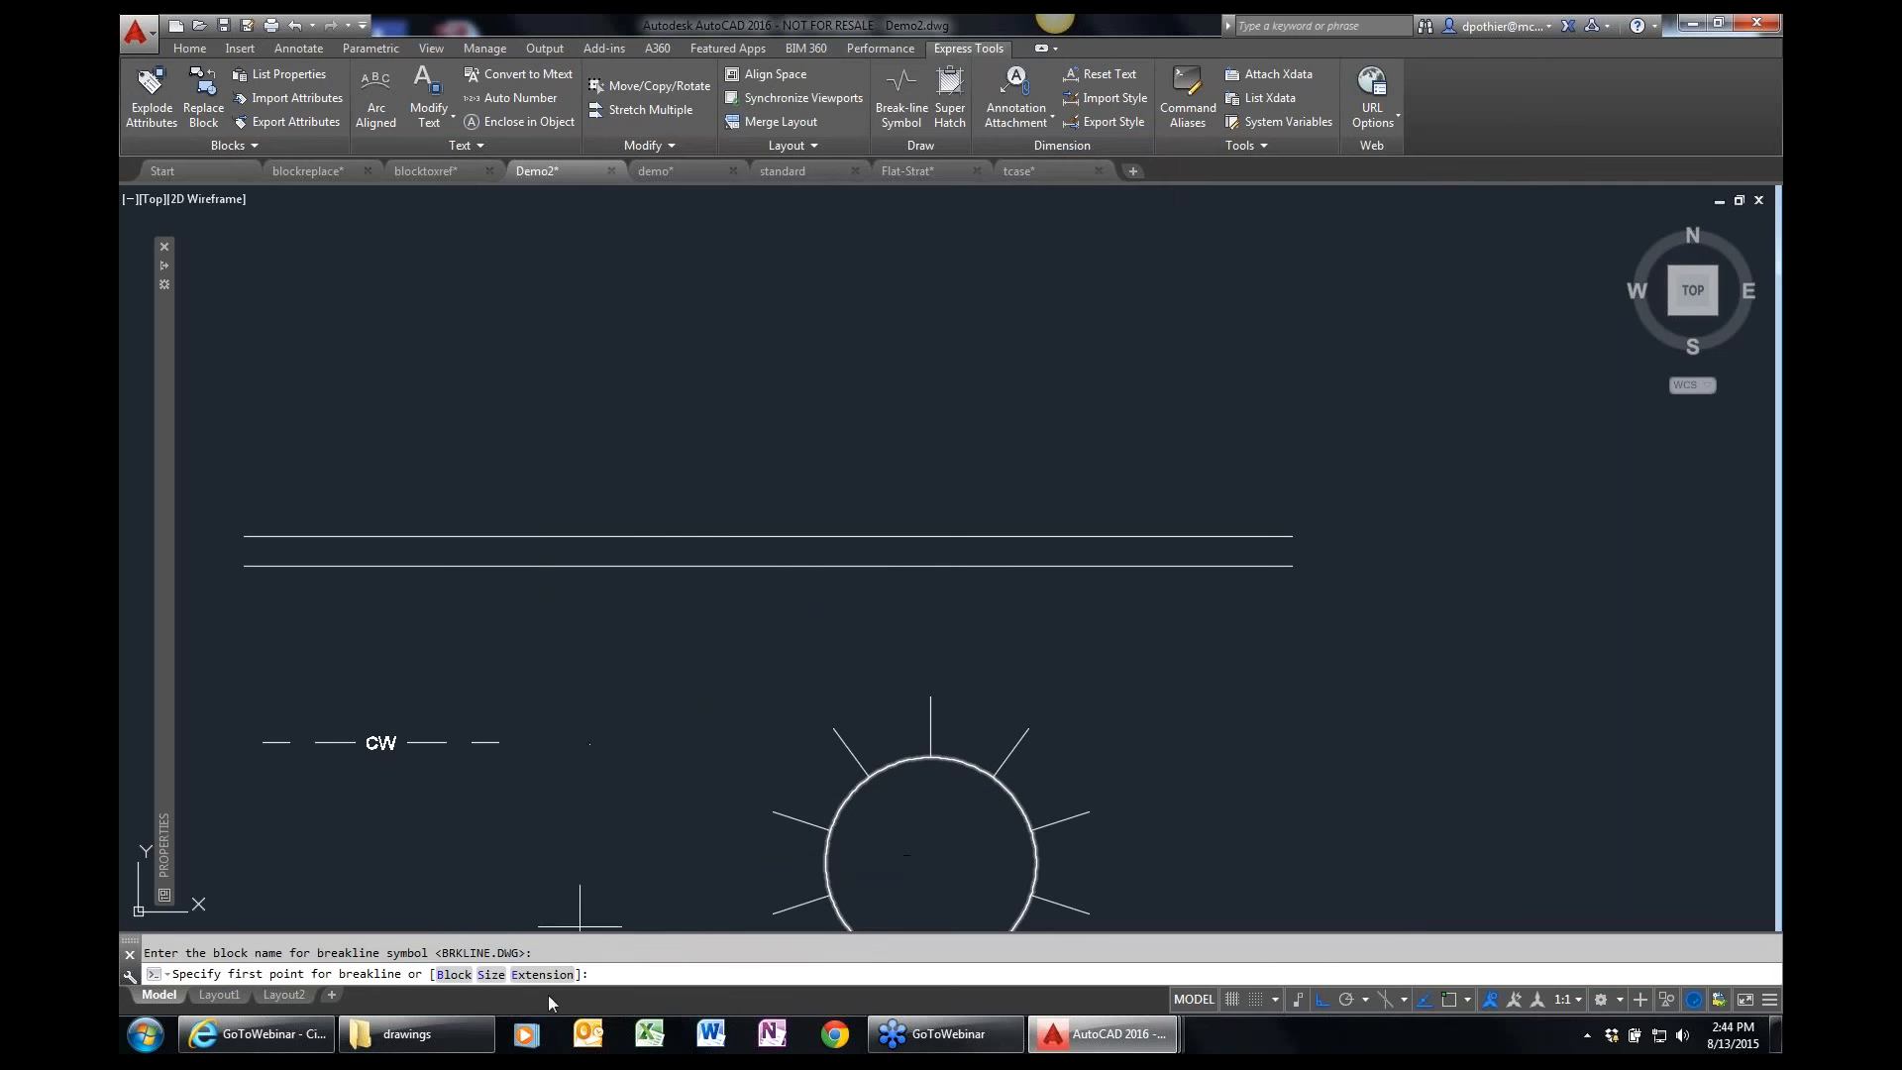
{"action": "left_click", "coordinate": [687, 514]}
{"action": "left_click", "coordinate": [674, 601]}
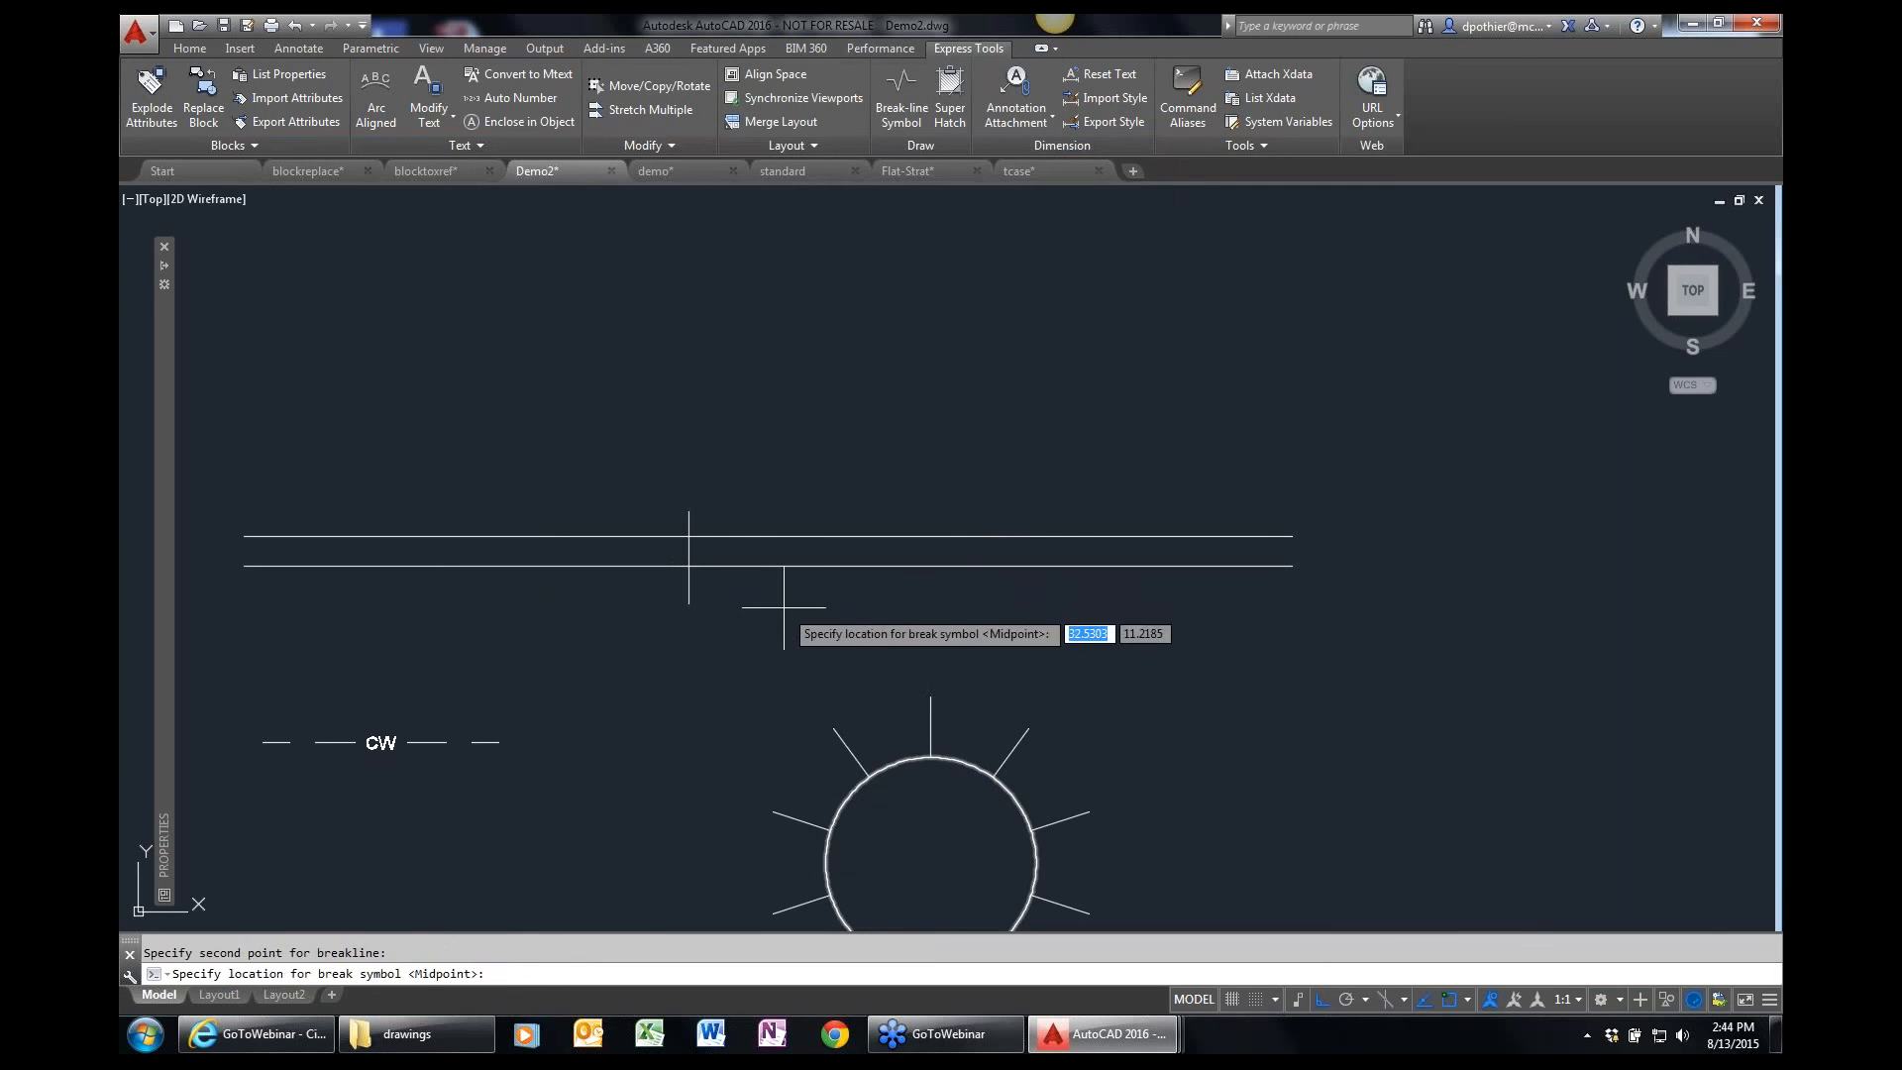
{"action": "key", "text": "Return"}
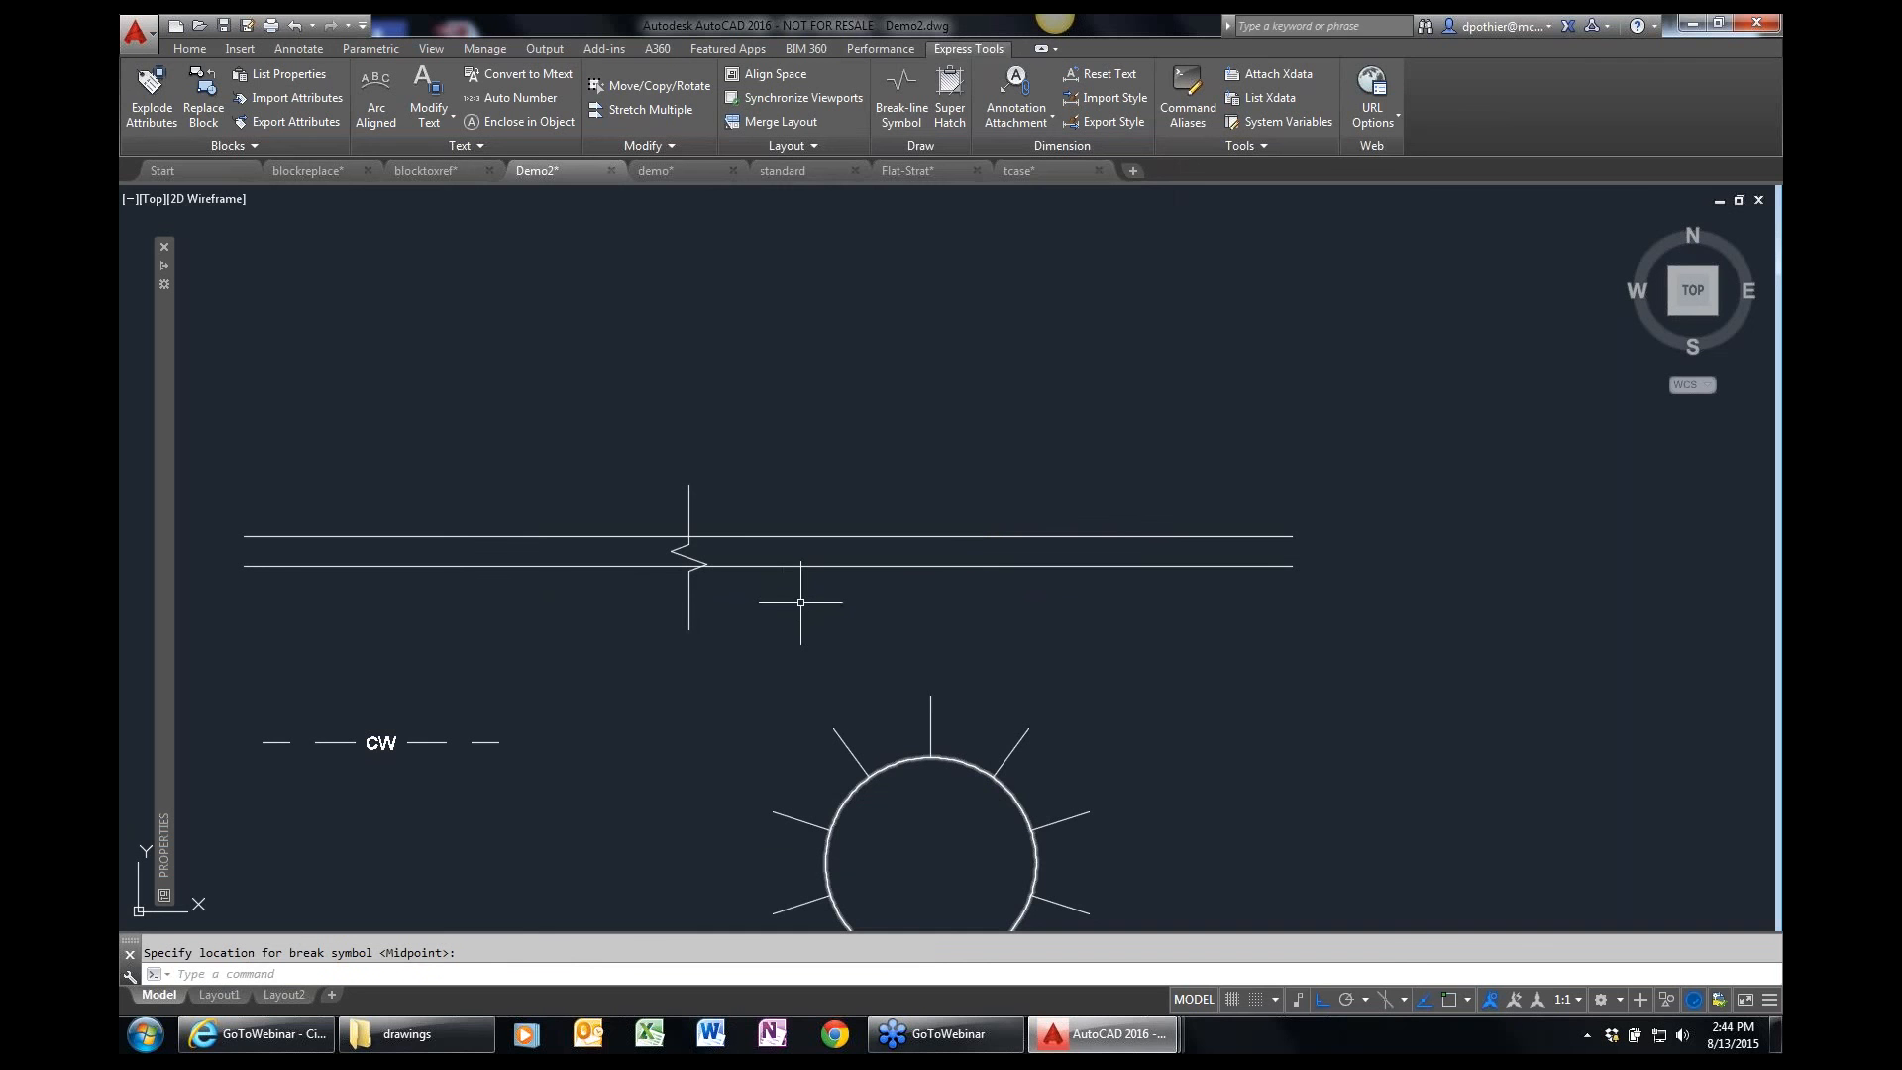
Copy the breakline a short distance to the right along the two parallel lines.
{"action": "type", "text": "co"}
{"action": "key", "text": "Return"}
{"action": "left_click", "coordinate": [689, 599]}
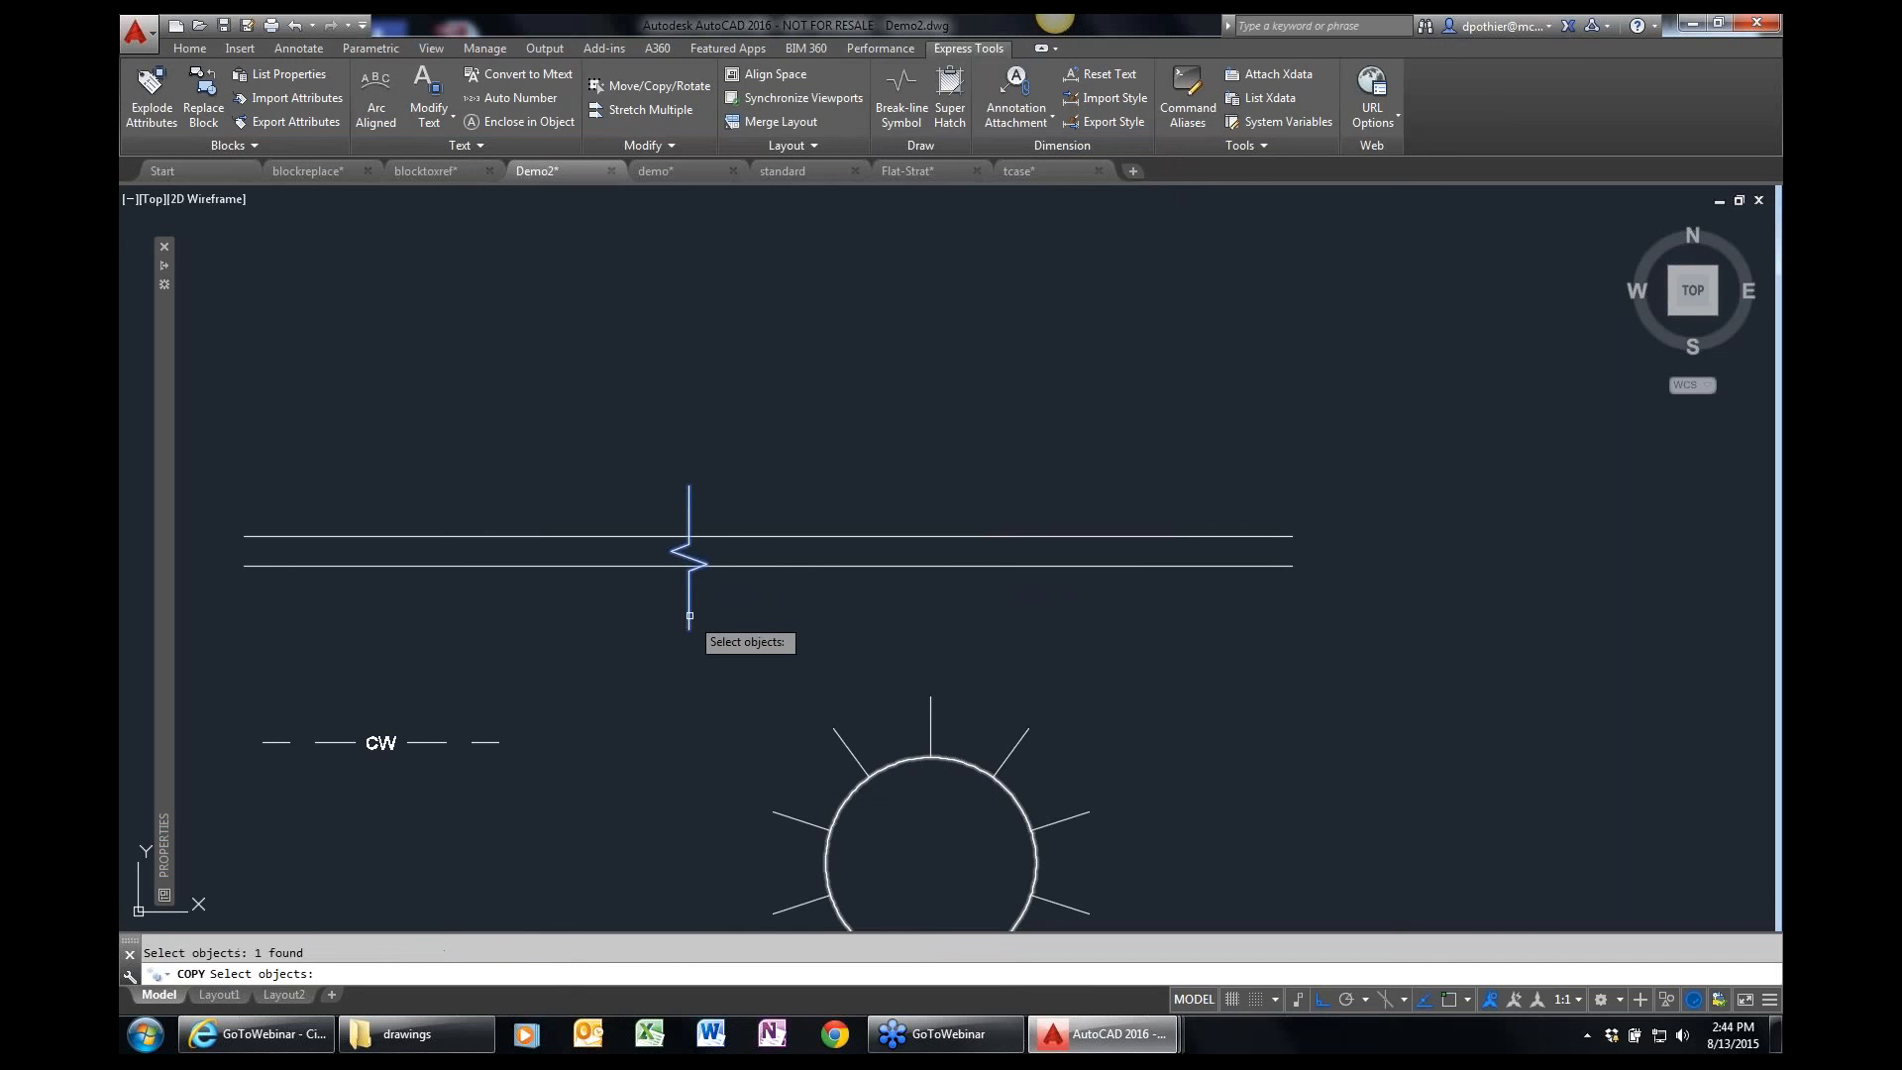
{"action": "key", "text": "Return"}
{"action": "left_click", "coordinate": [718, 619]}
{"action": "left_click", "coordinate": [786, 619]}
{"action": "key", "text": "Escape"}
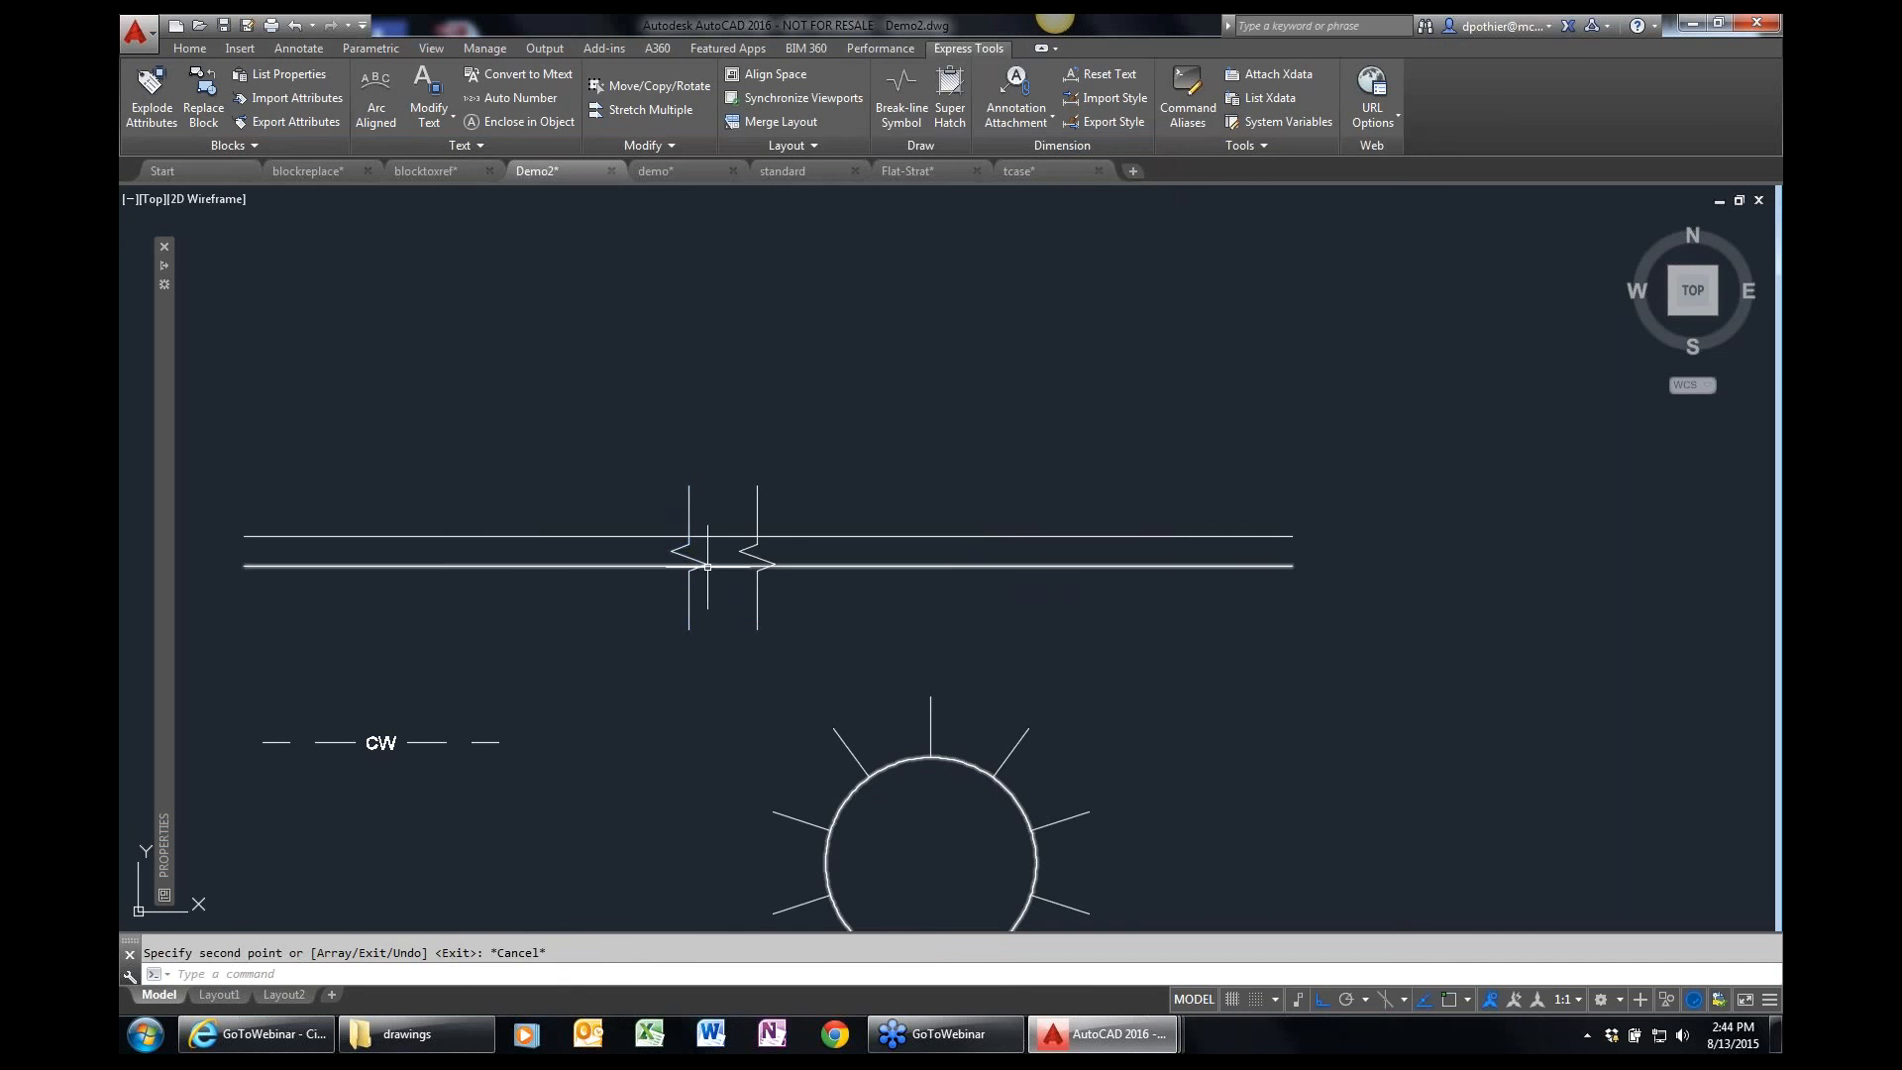
Trim away the parts of both parallel lines between the two breaklines.
{"action": "scroll", "coordinate": [700, 565], "scroll_direction": "up", "scroll_amount": 2}
{"action": "scroll", "coordinate": [700, 565], "scroll_direction": "down", "scroll_amount": 2}
{"action": "type", "text": "tr"}
{"action": "key", "text": "Return"}
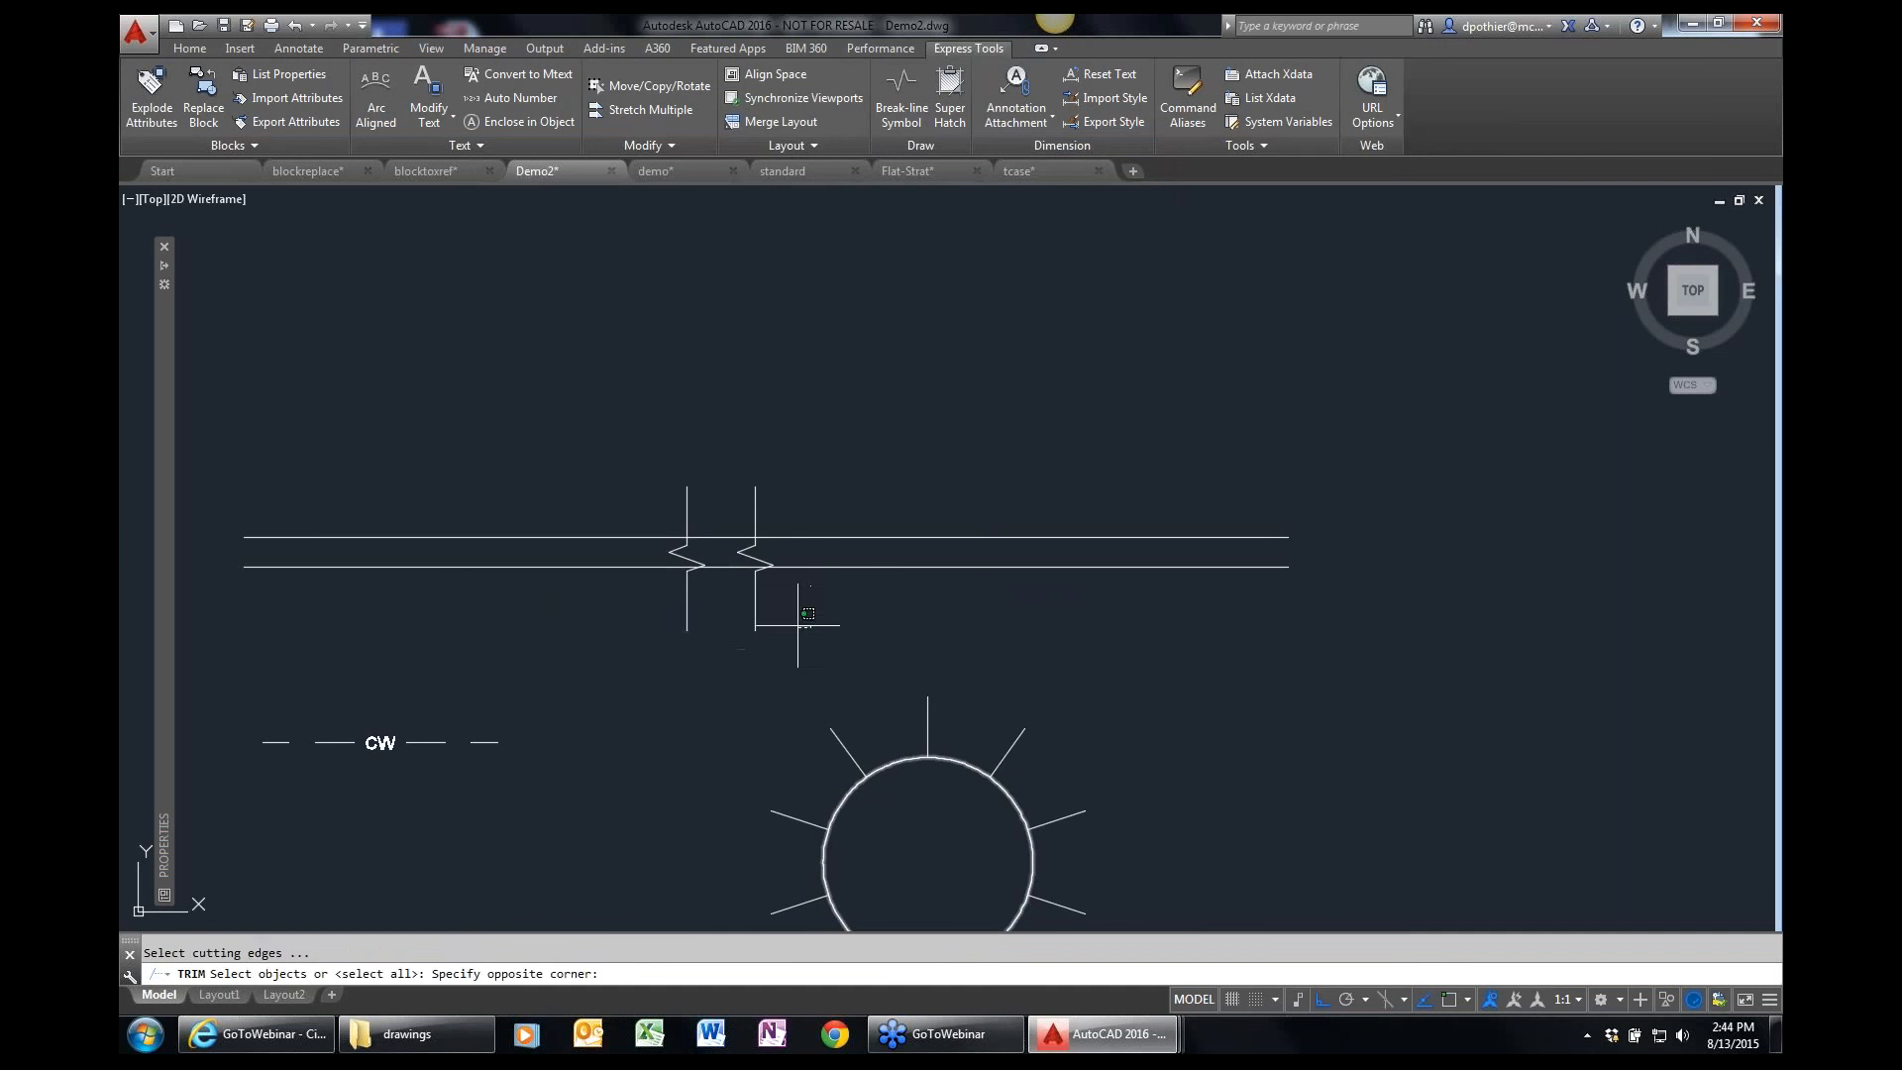
{"action": "left_click", "coordinate": [790, 624]}
{"action": "left_click", "coordinate": [674, 499]}
{"action": "key", "text": "Return"}
{"action": "left_click", "coordinate": [720, 538]}
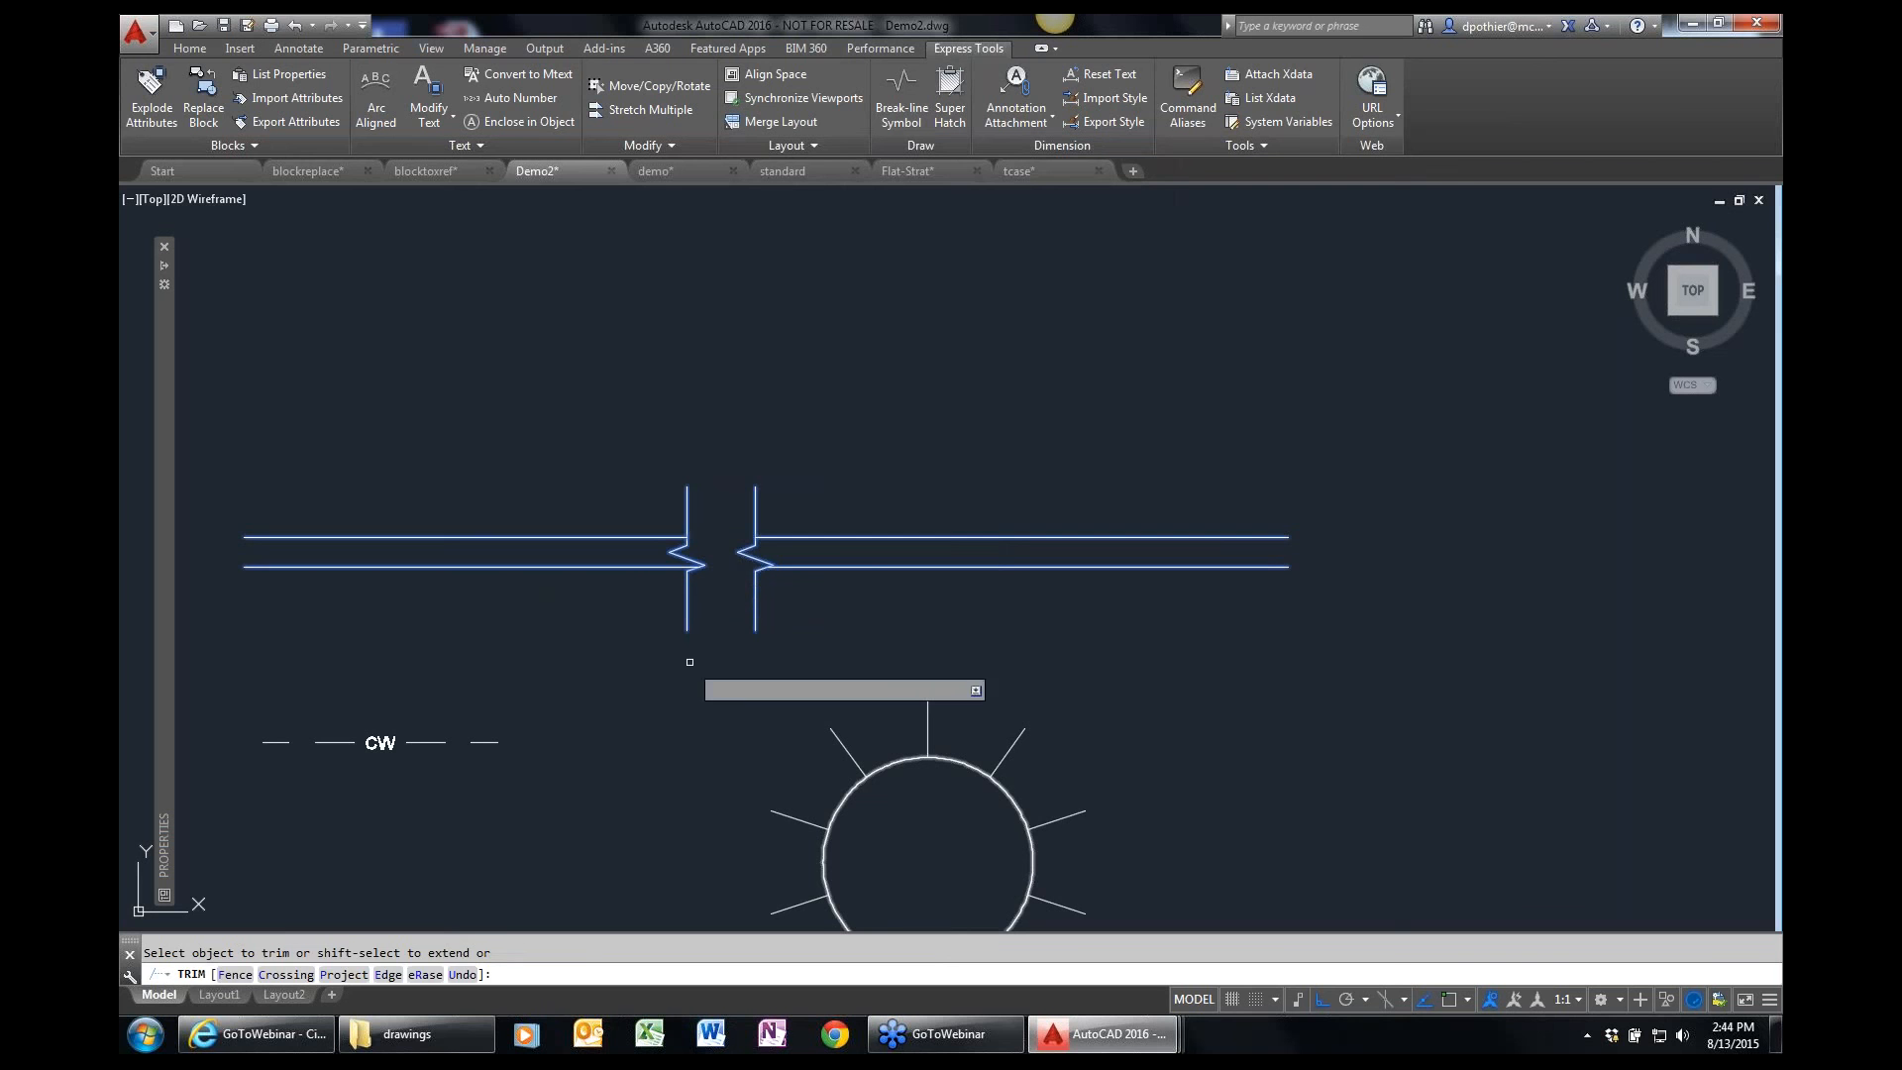
{"action": "key", "text": "Return"}
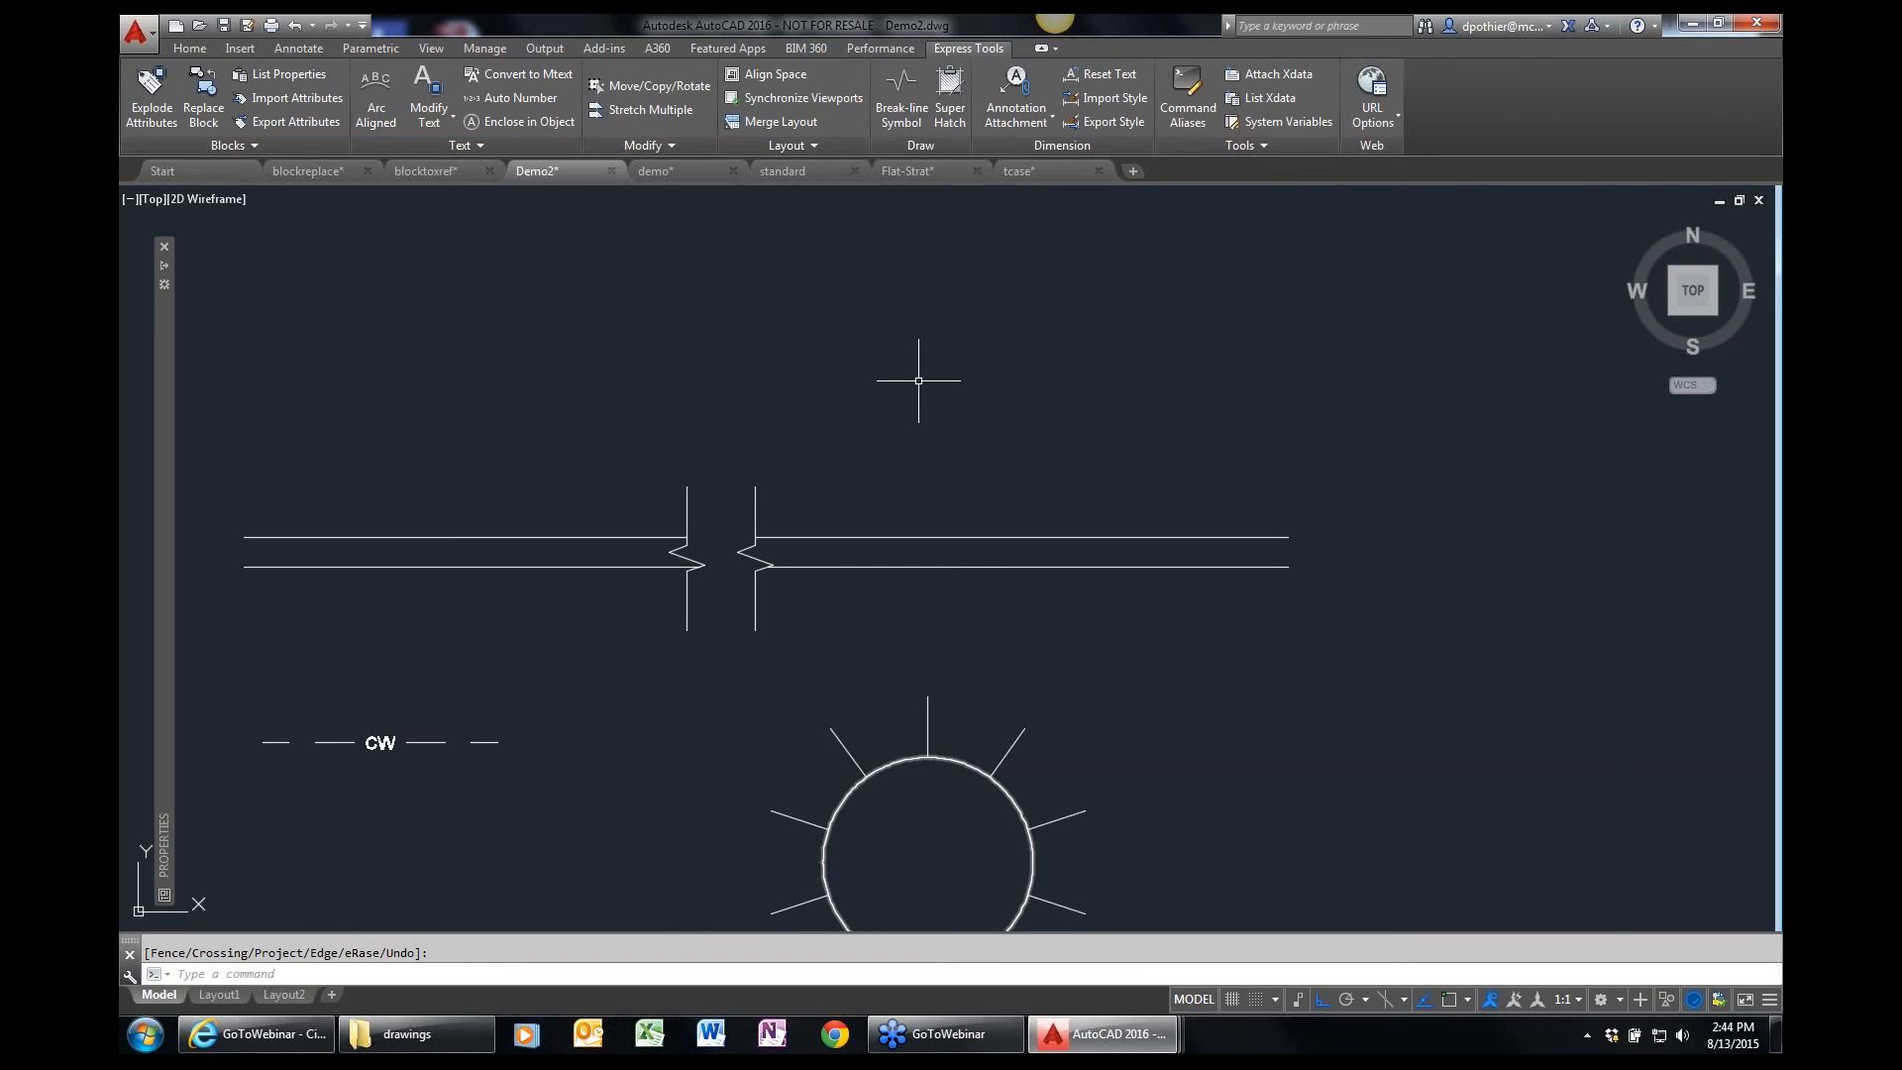
{"action": "key", "text": "Escape"}
Start Make Linetype for the CW line sample and save the linetype file as Demo2.lin in the Webinars > Express Tools > drawings folder.
{"action": "mouse_move", "coordinate": [466, 832]}
{"action": "middle_mouse_down"}
{"action": "mouse_move", "coordinate": [607, 781]}
{"action": "mouse_move", "coordinate": [835, 649]}
{"action": "middle_mouse_up"}
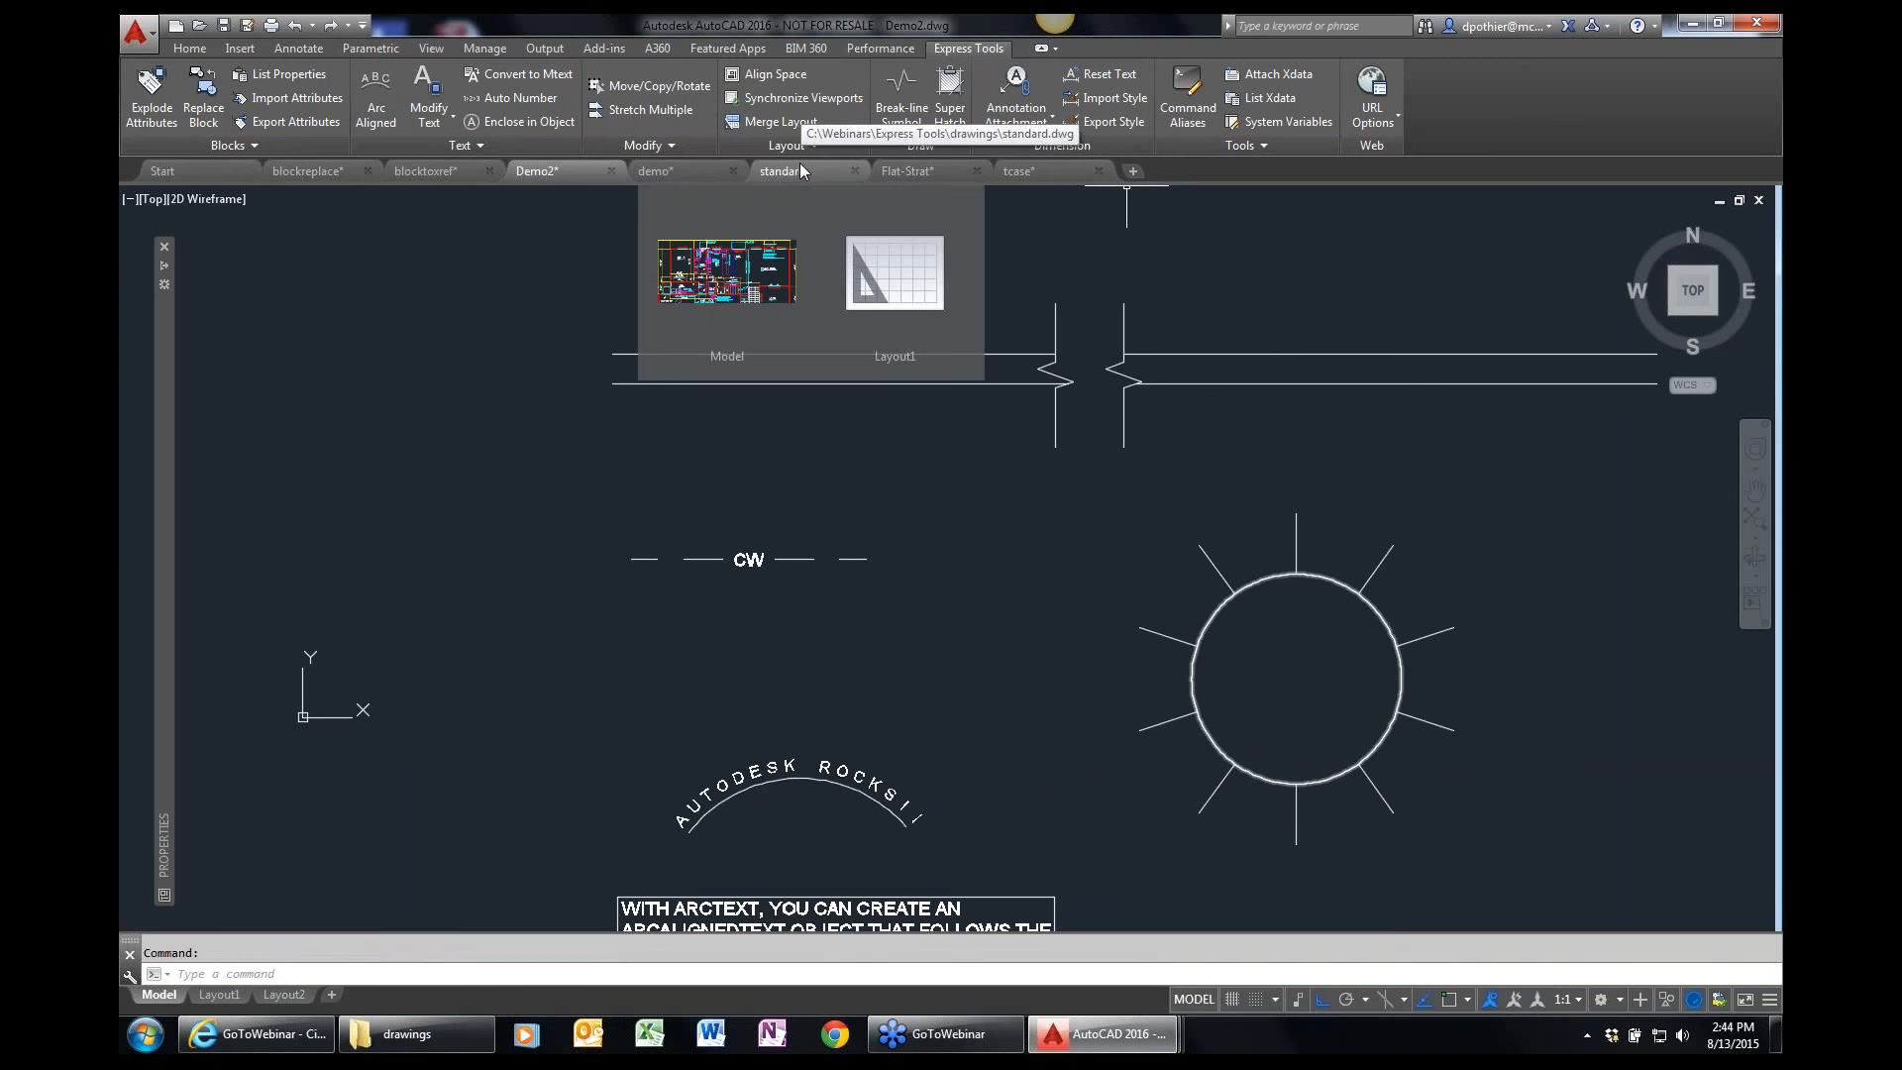
{"action": "left_click", "coordinate": [1258, 141]}
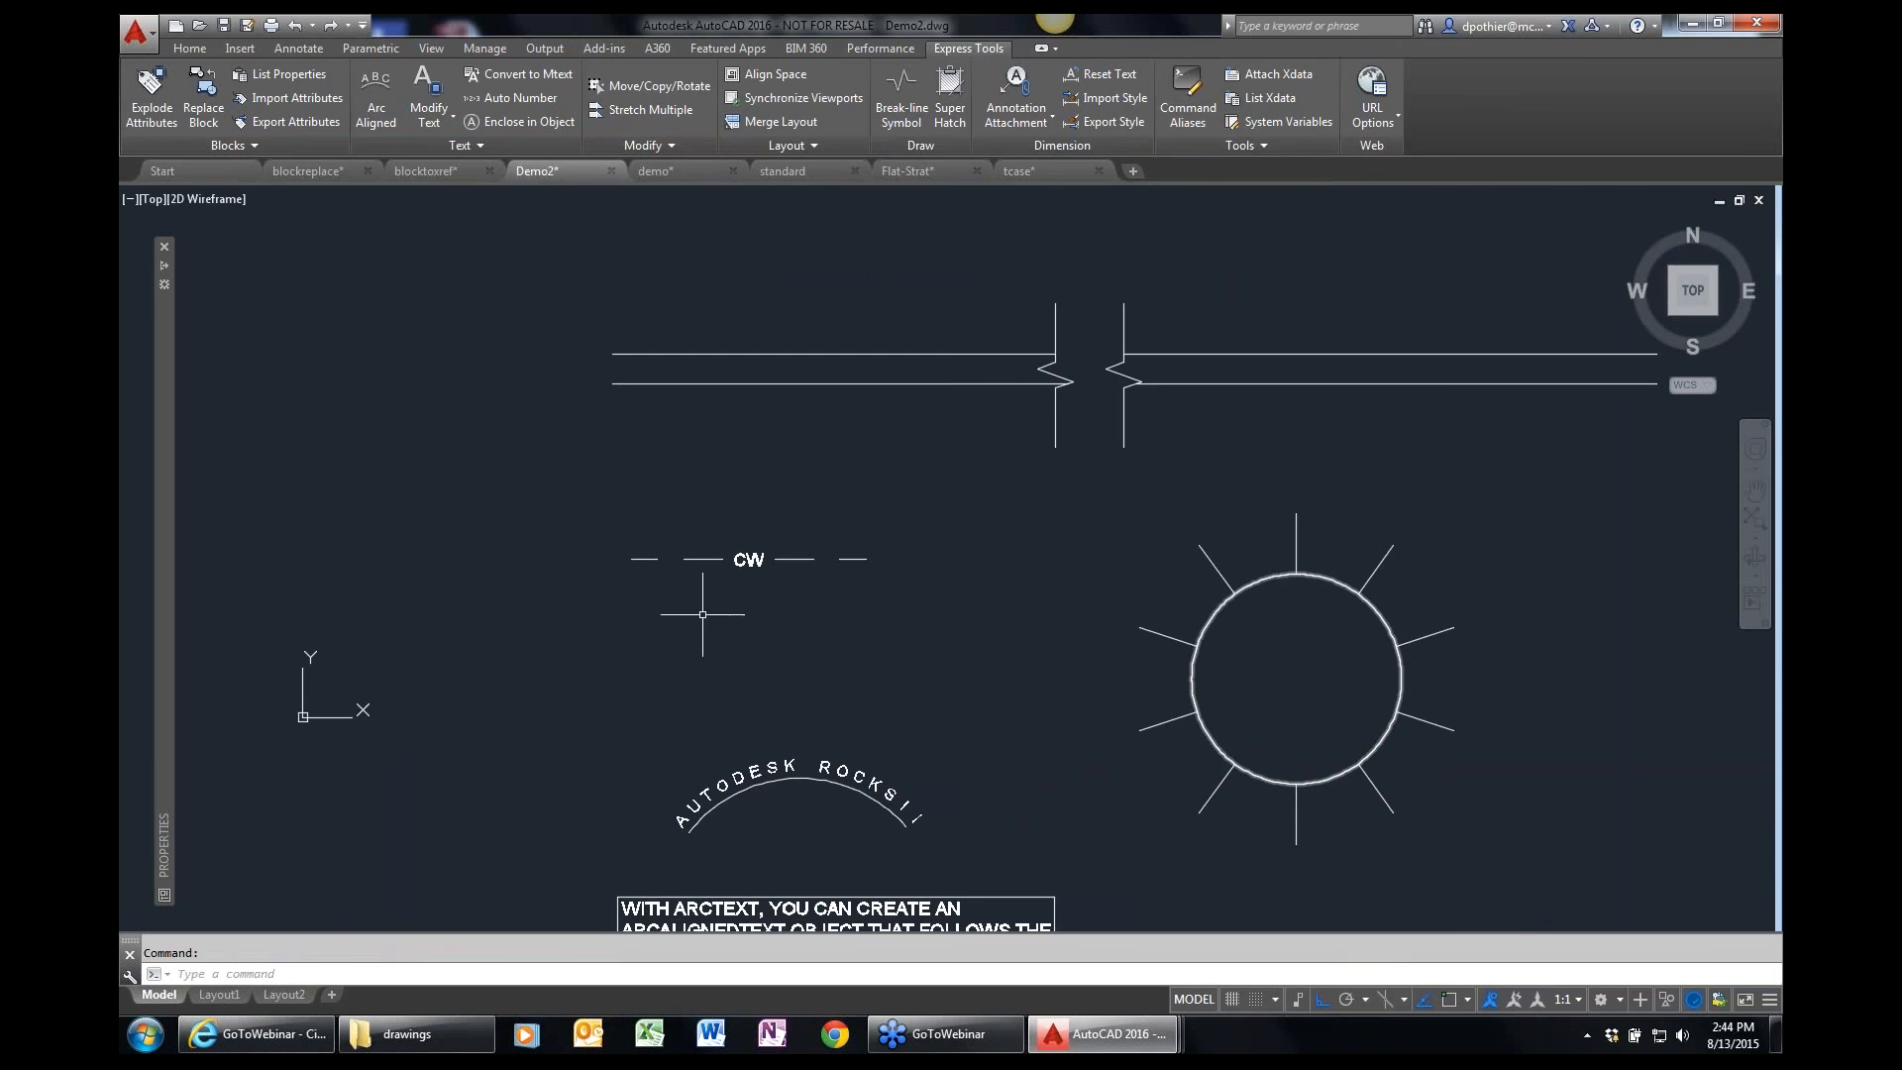
{"action": "scroll", "coordinate": [645, 553], "scroll_direction": "up", "scroll_amount": 2}
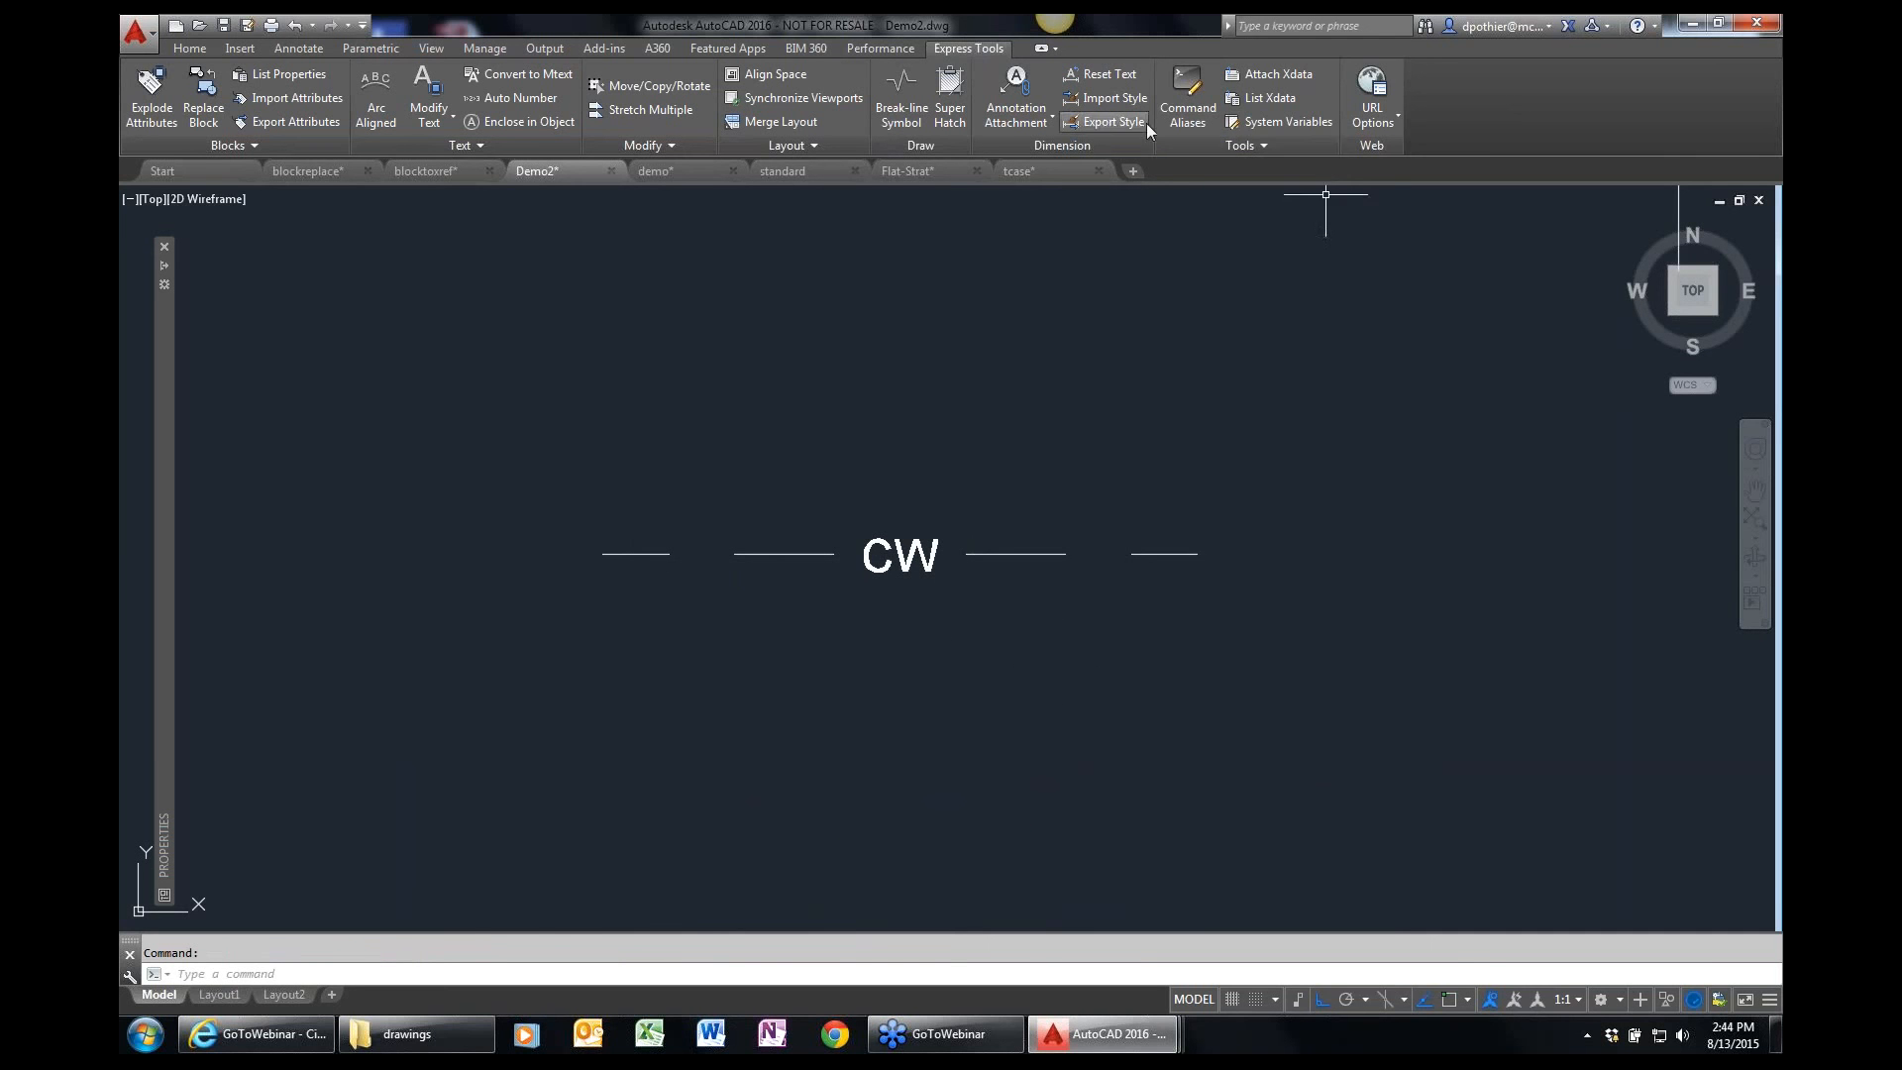
{"action": "left_click", "coordinate": [1268, 148]}
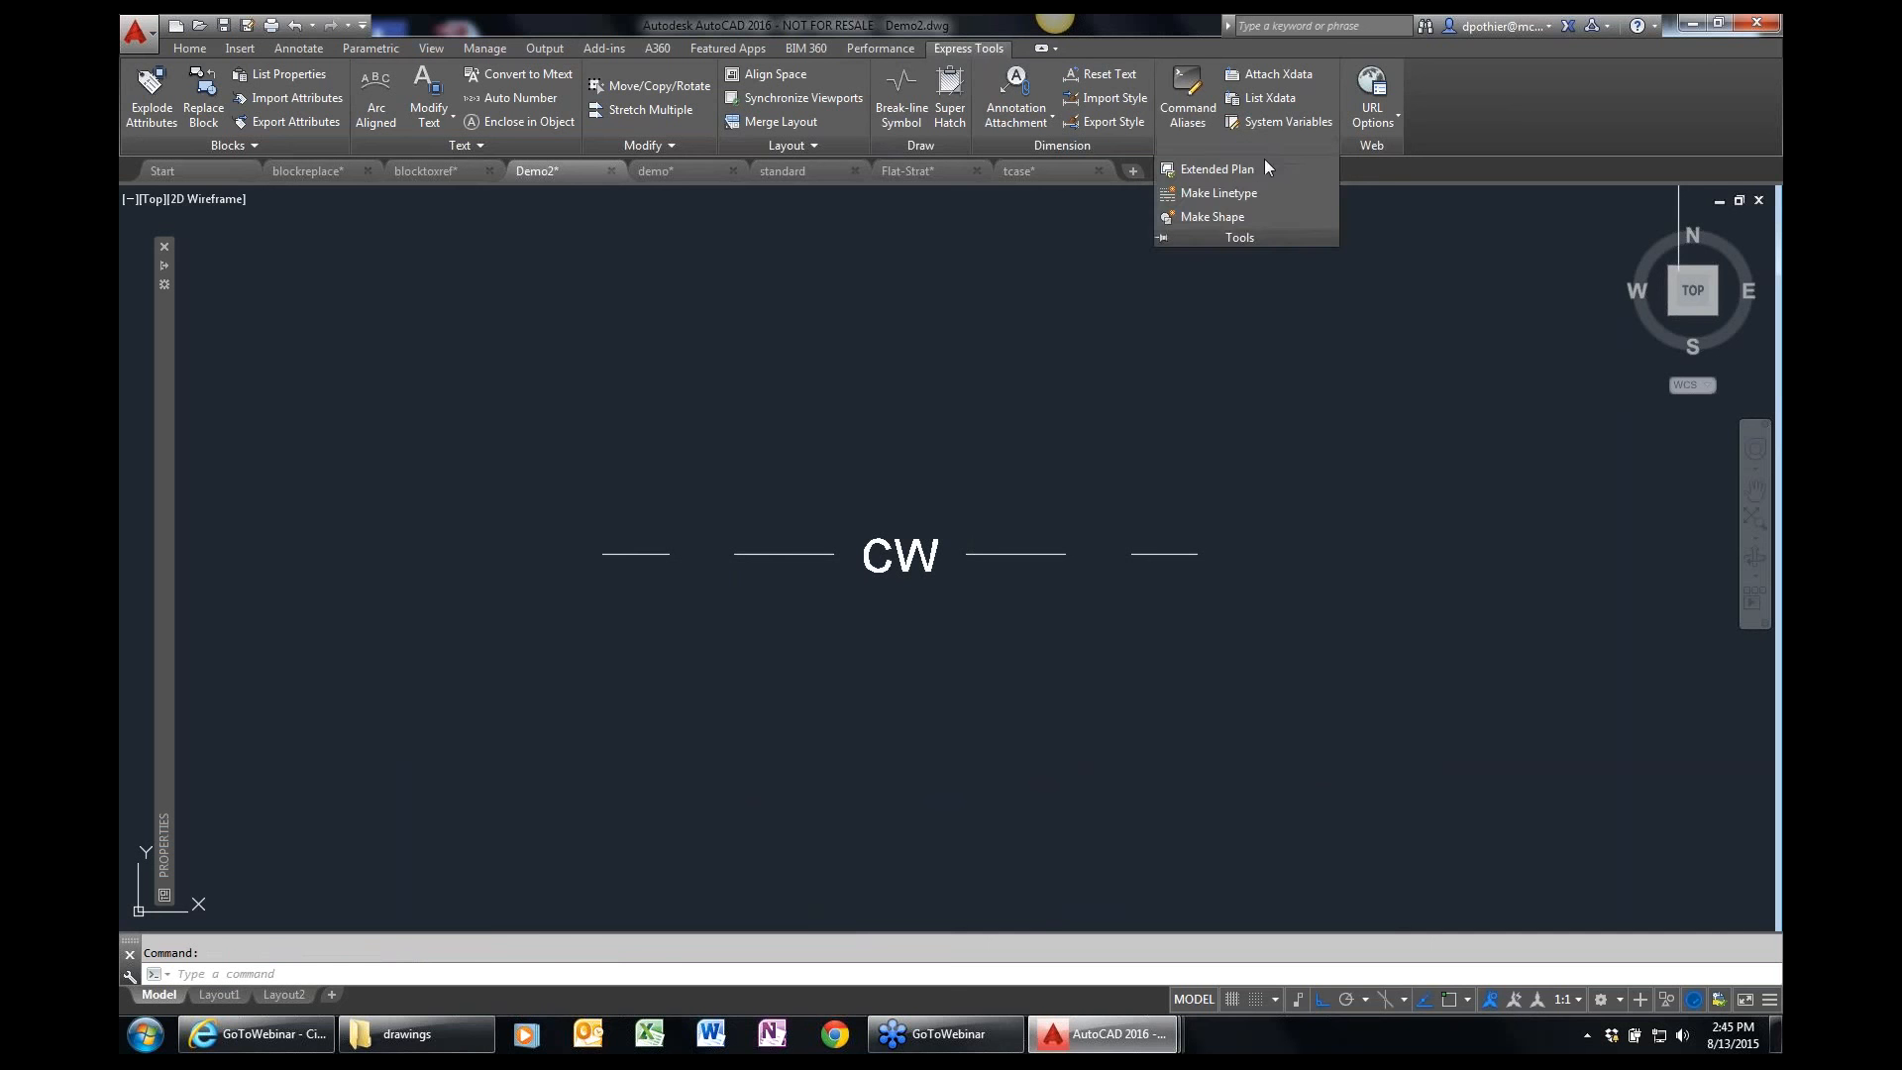
{"action": "left_click", "coordinate": [1221, 191]}
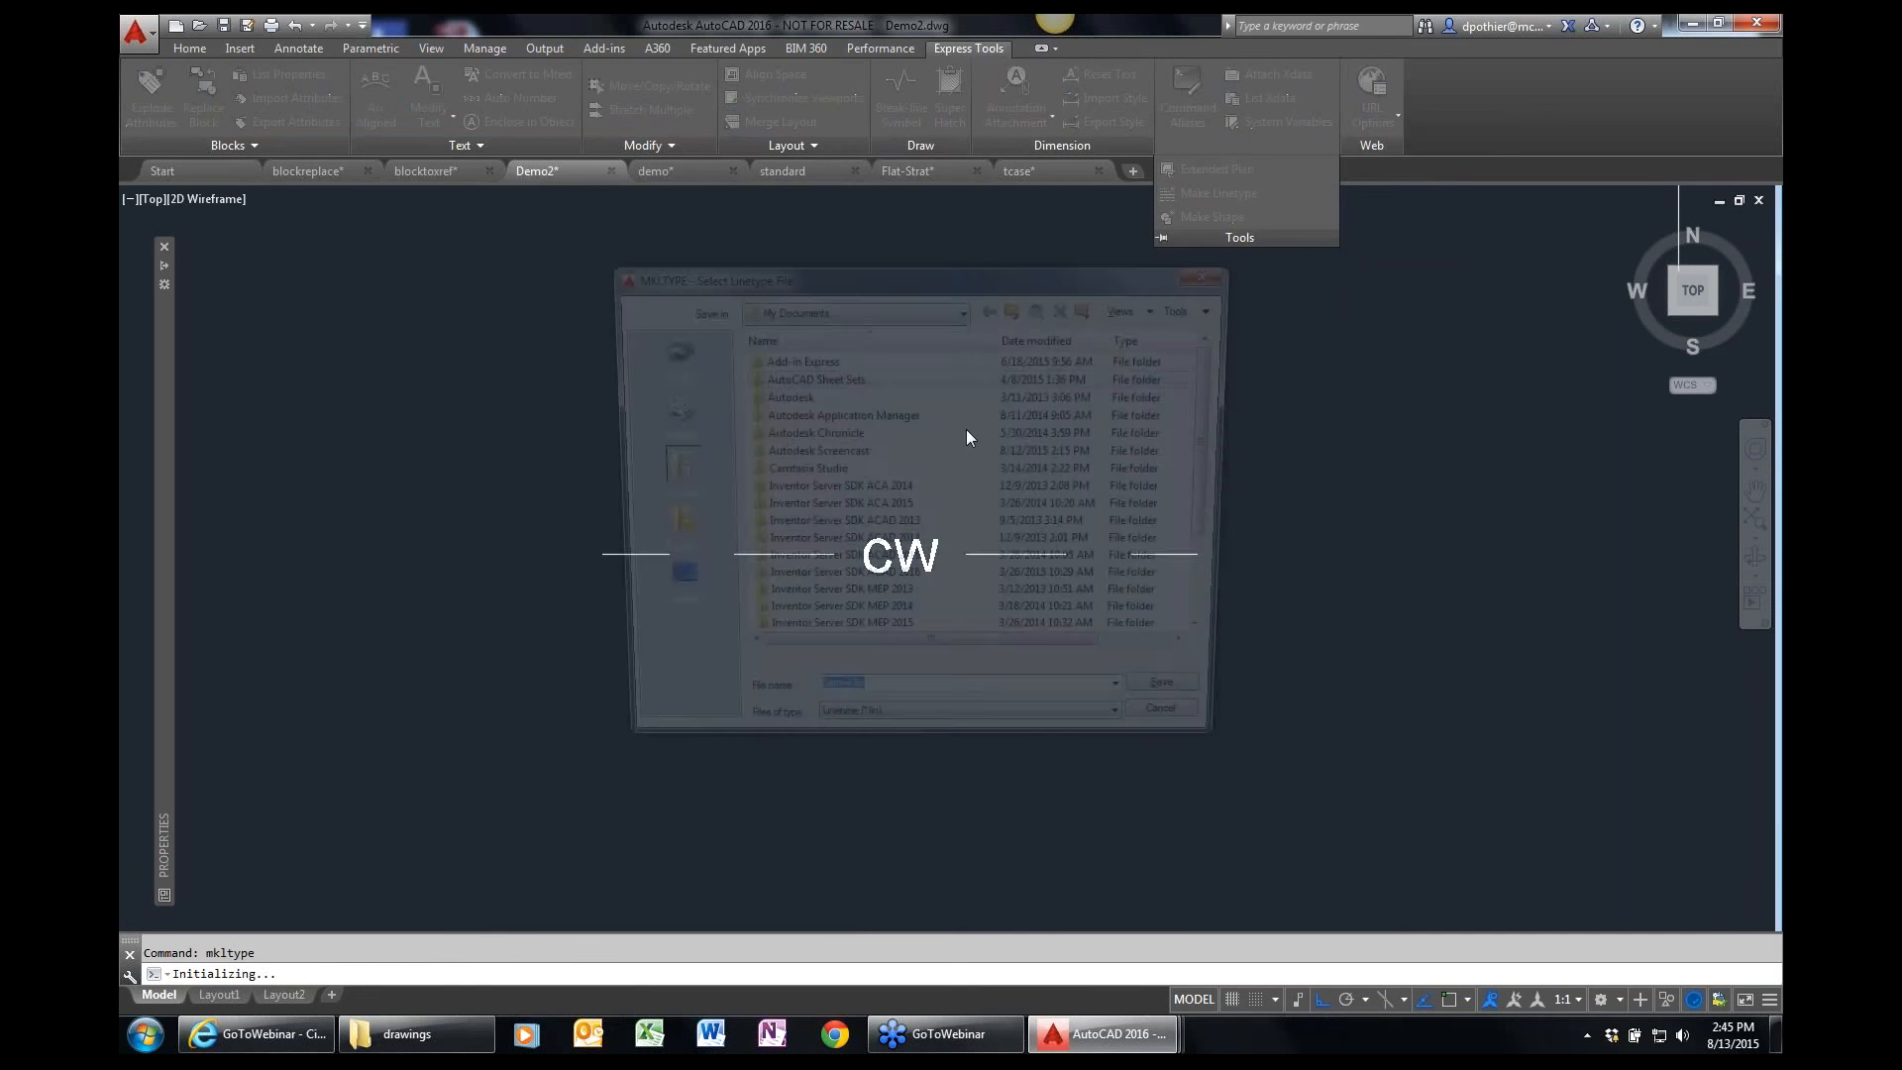
{"action": "left_click", "coordinate": [807, 309]}
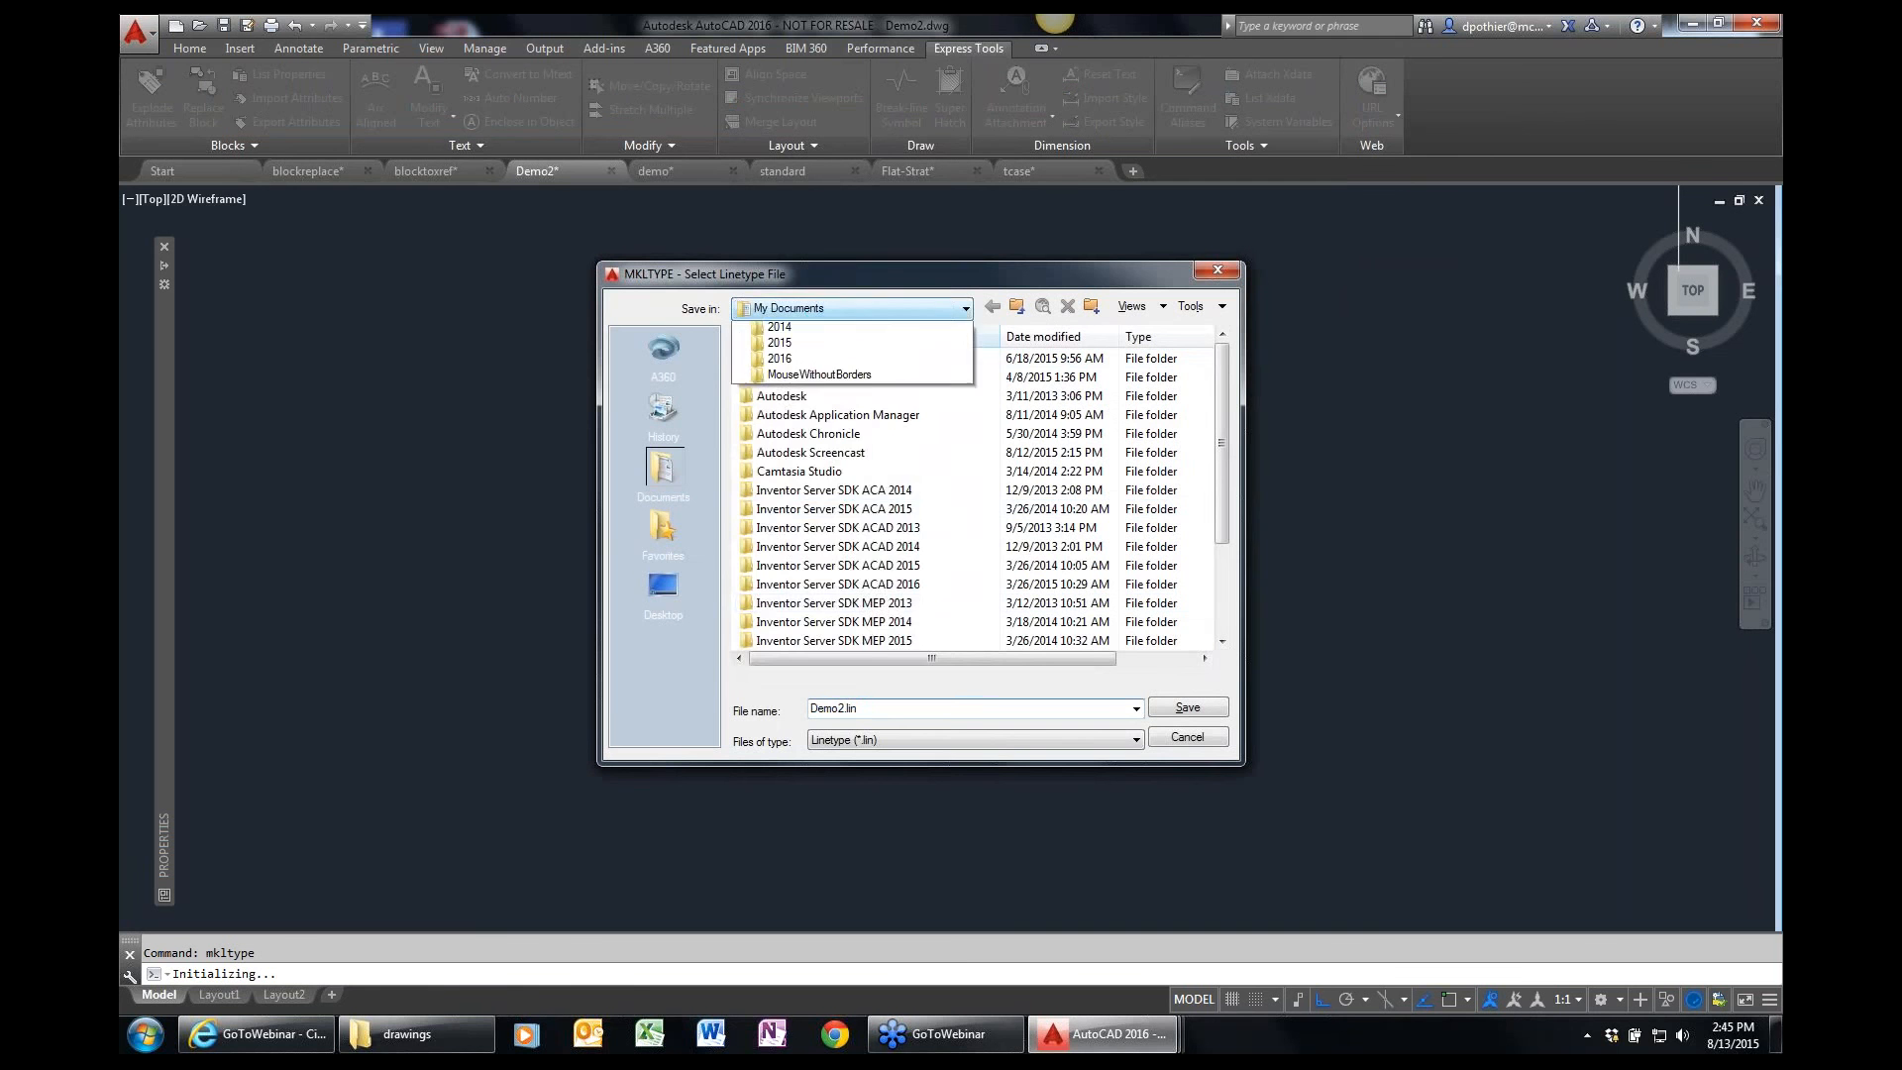
{"action": "left_click", "coordinate": [810, 362]}
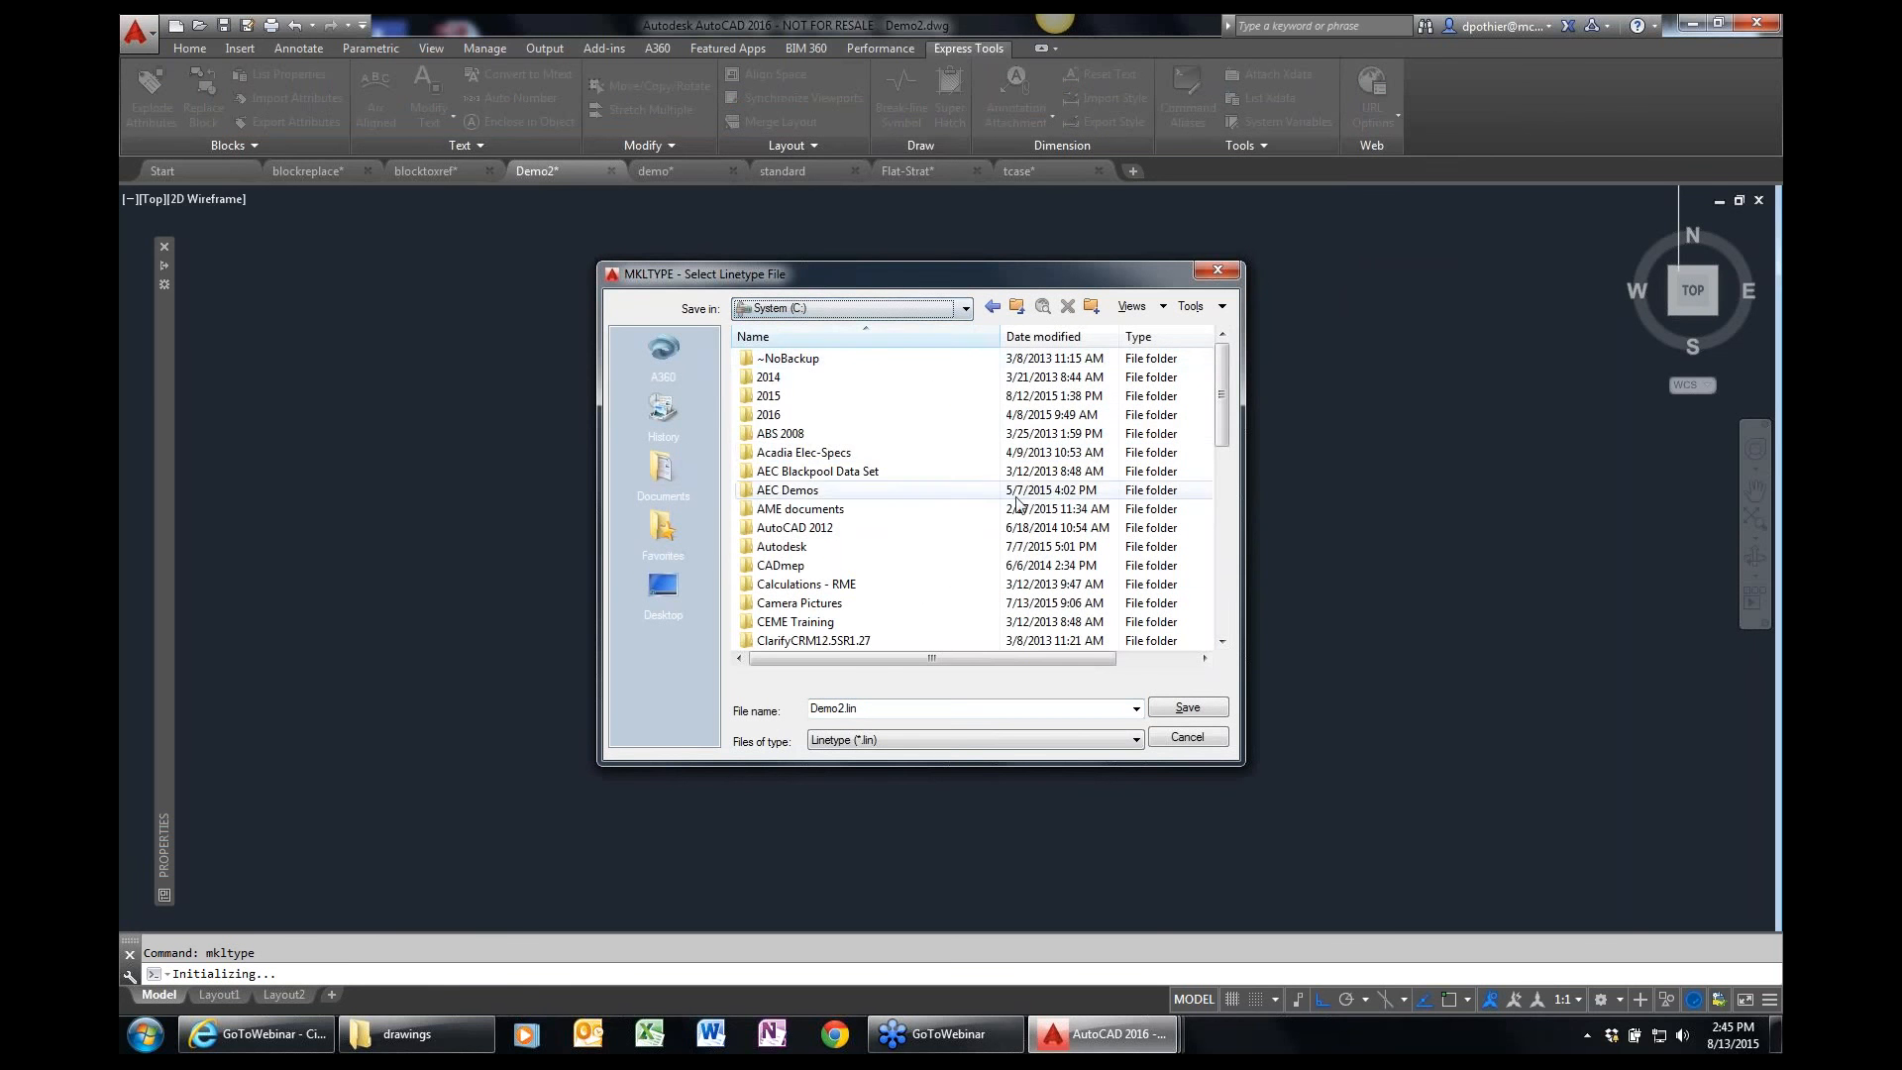
{"action": "left_click_drag", "start_coordinate": [1214, 426], "coordinate": [1209, 598]}
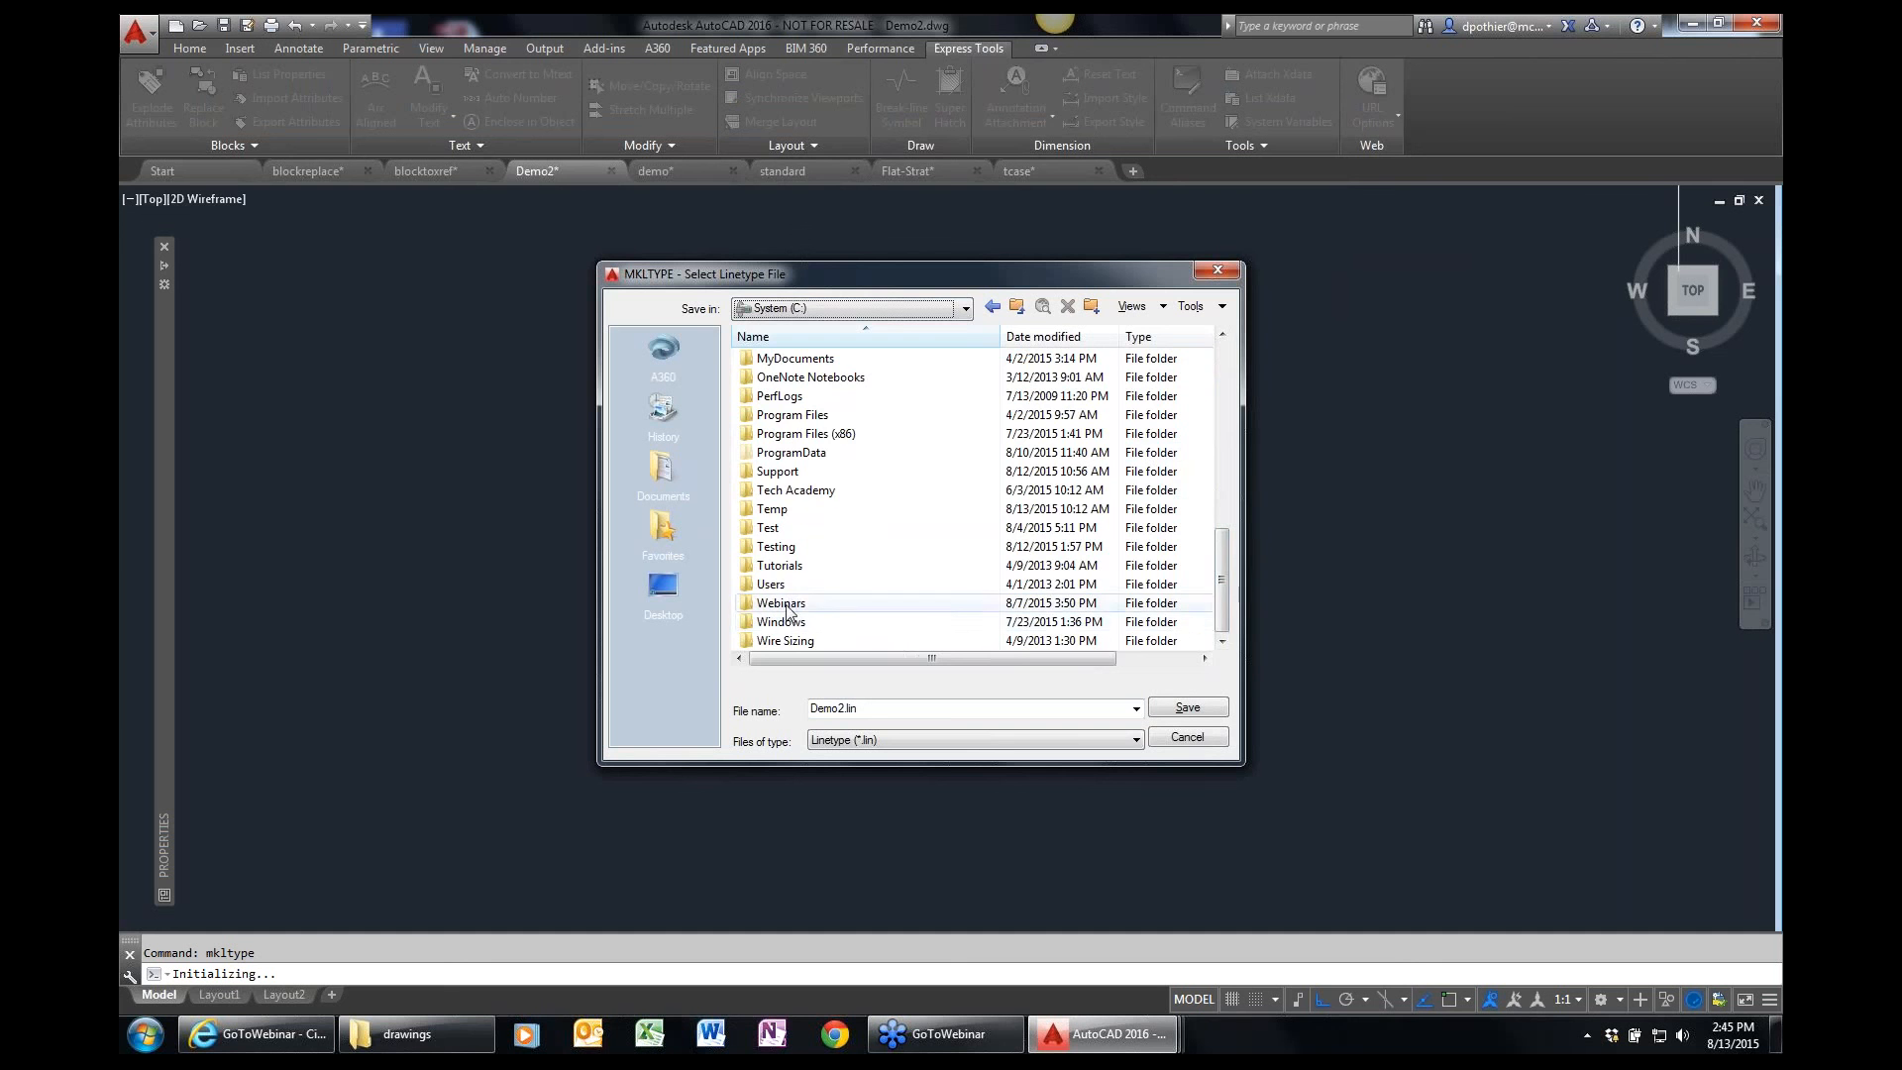
{"action": "double_click", "coordinate": [786, 604]}
{"action": "double_click", "coordinate": [796, 414]}
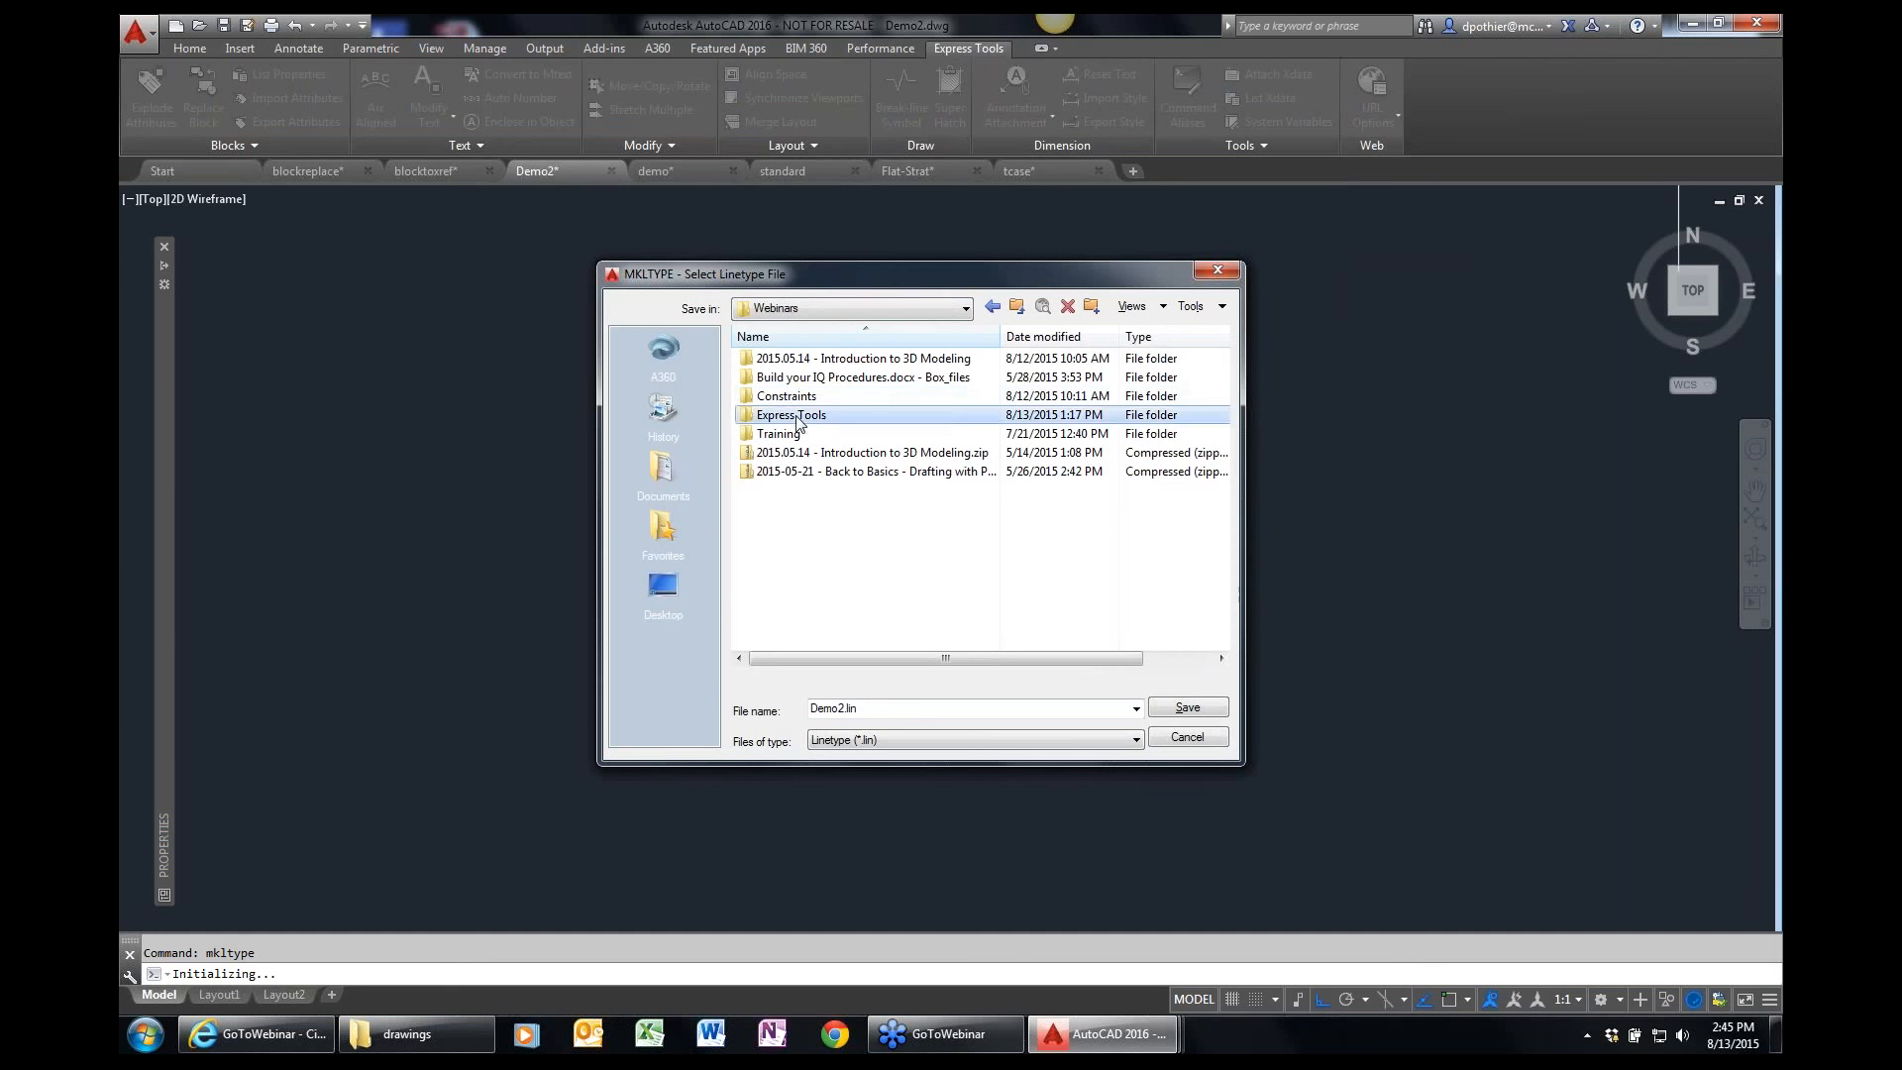
{"action": "double_click", "coordinate": [780, 359]}
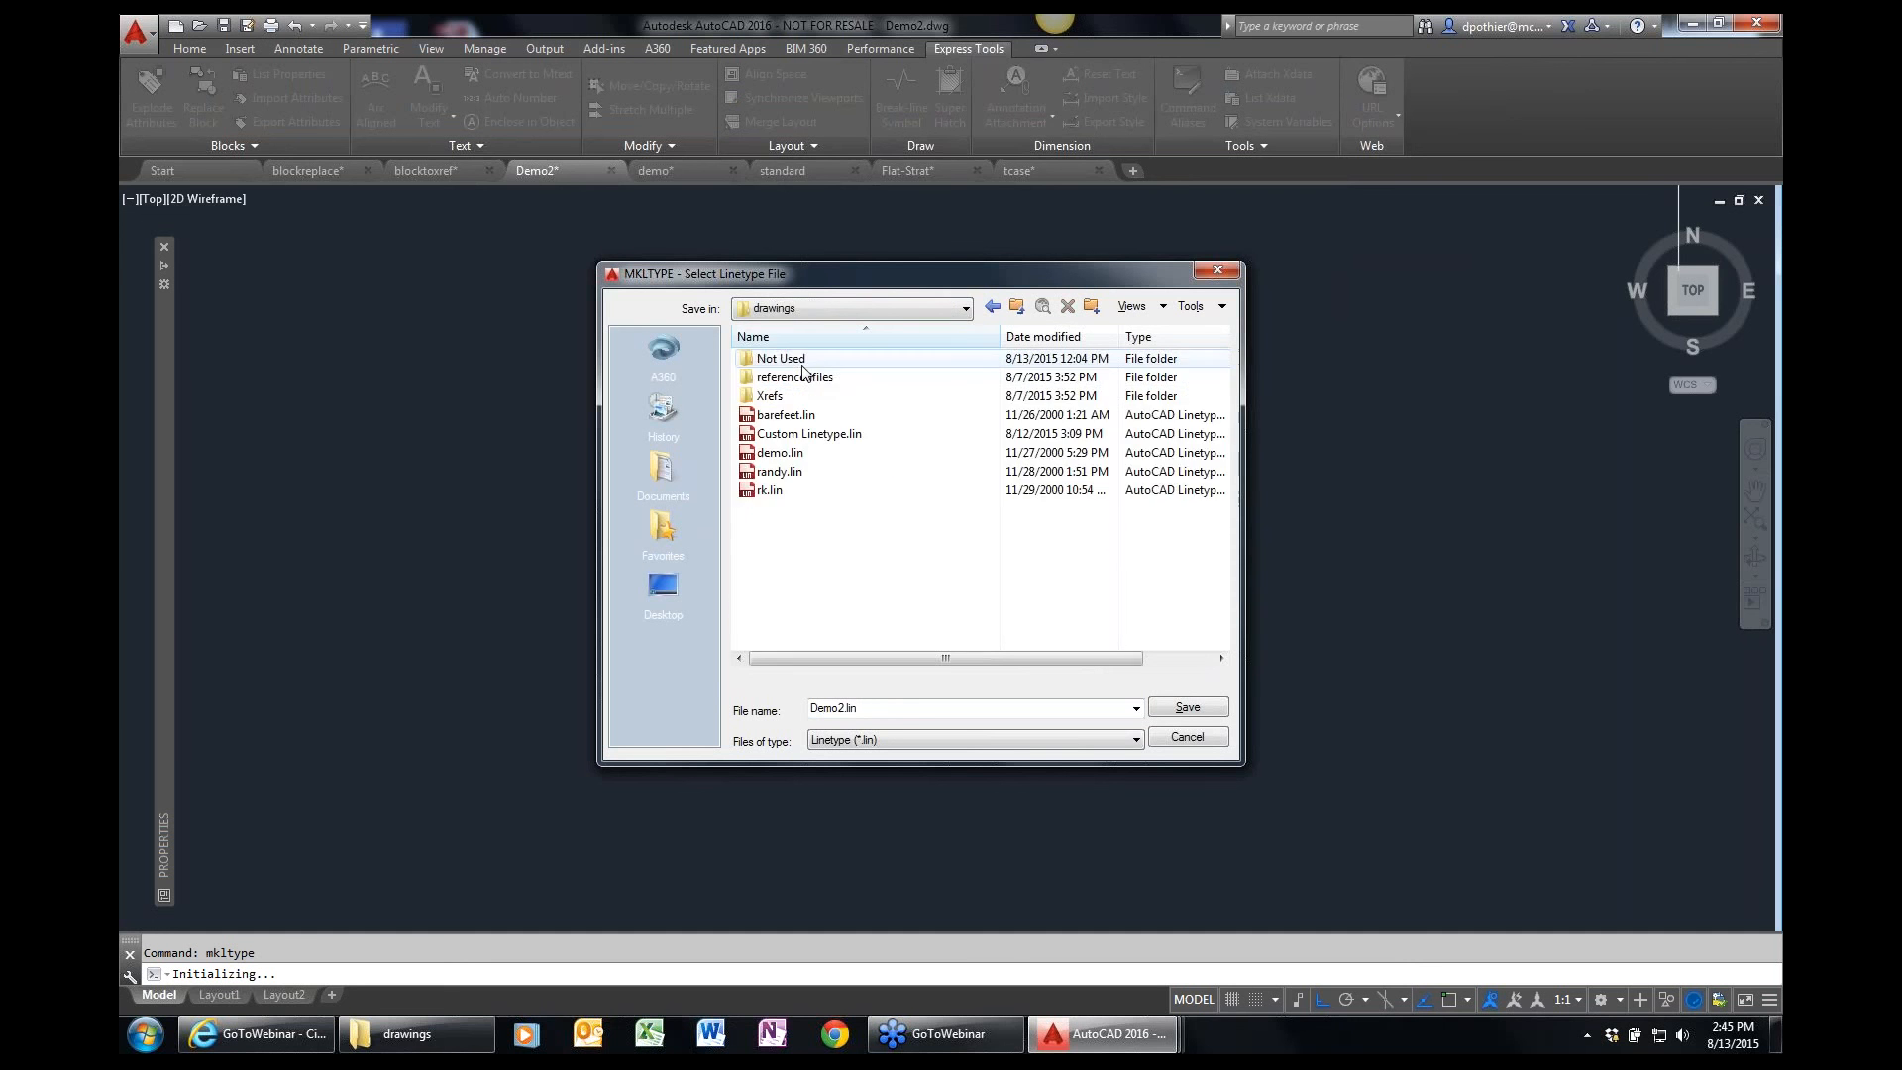
{"action": "left_click", "coordinate": [1163, 709]}
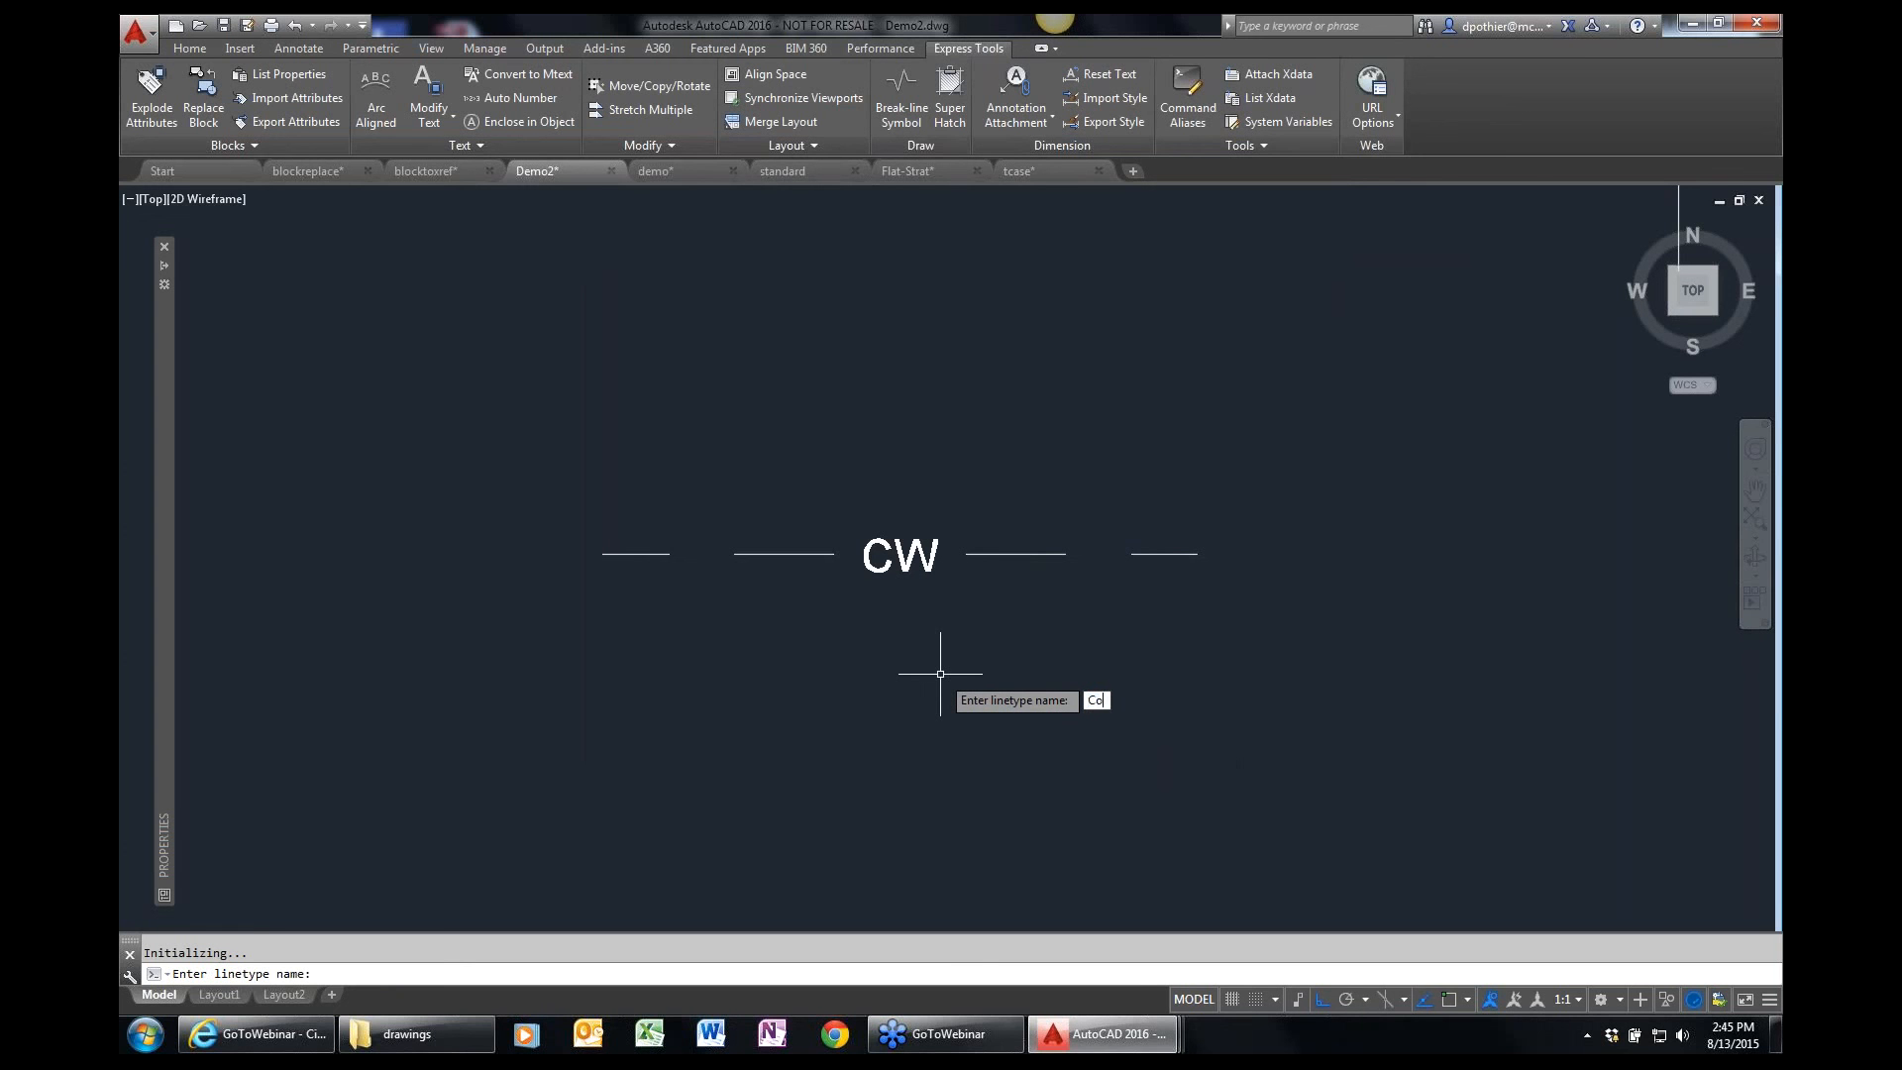
Name the linetype Cold and give it the description "Cold Water Lines".
{"action": "key", "text": "Return"}
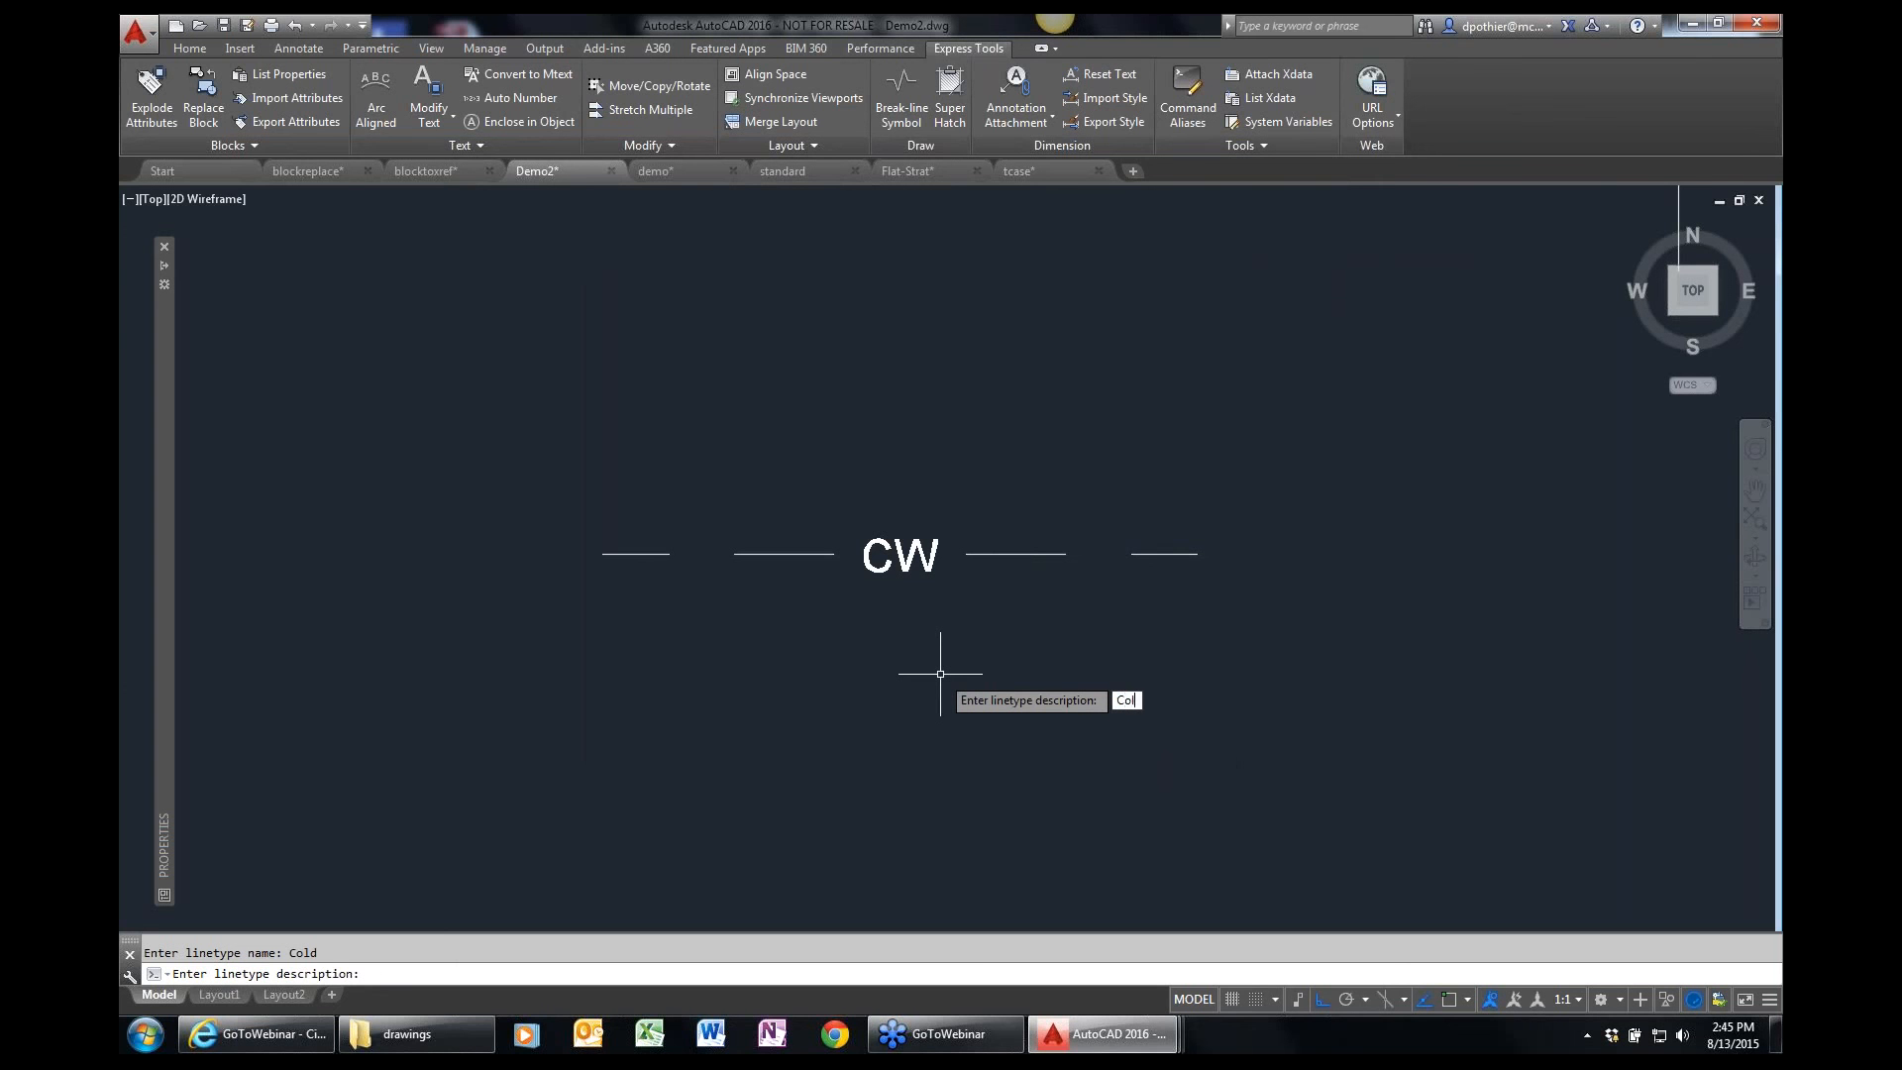
{"action": "type", "text": "Cold Water Lines"}
{"action": "key", "text": "Return"}
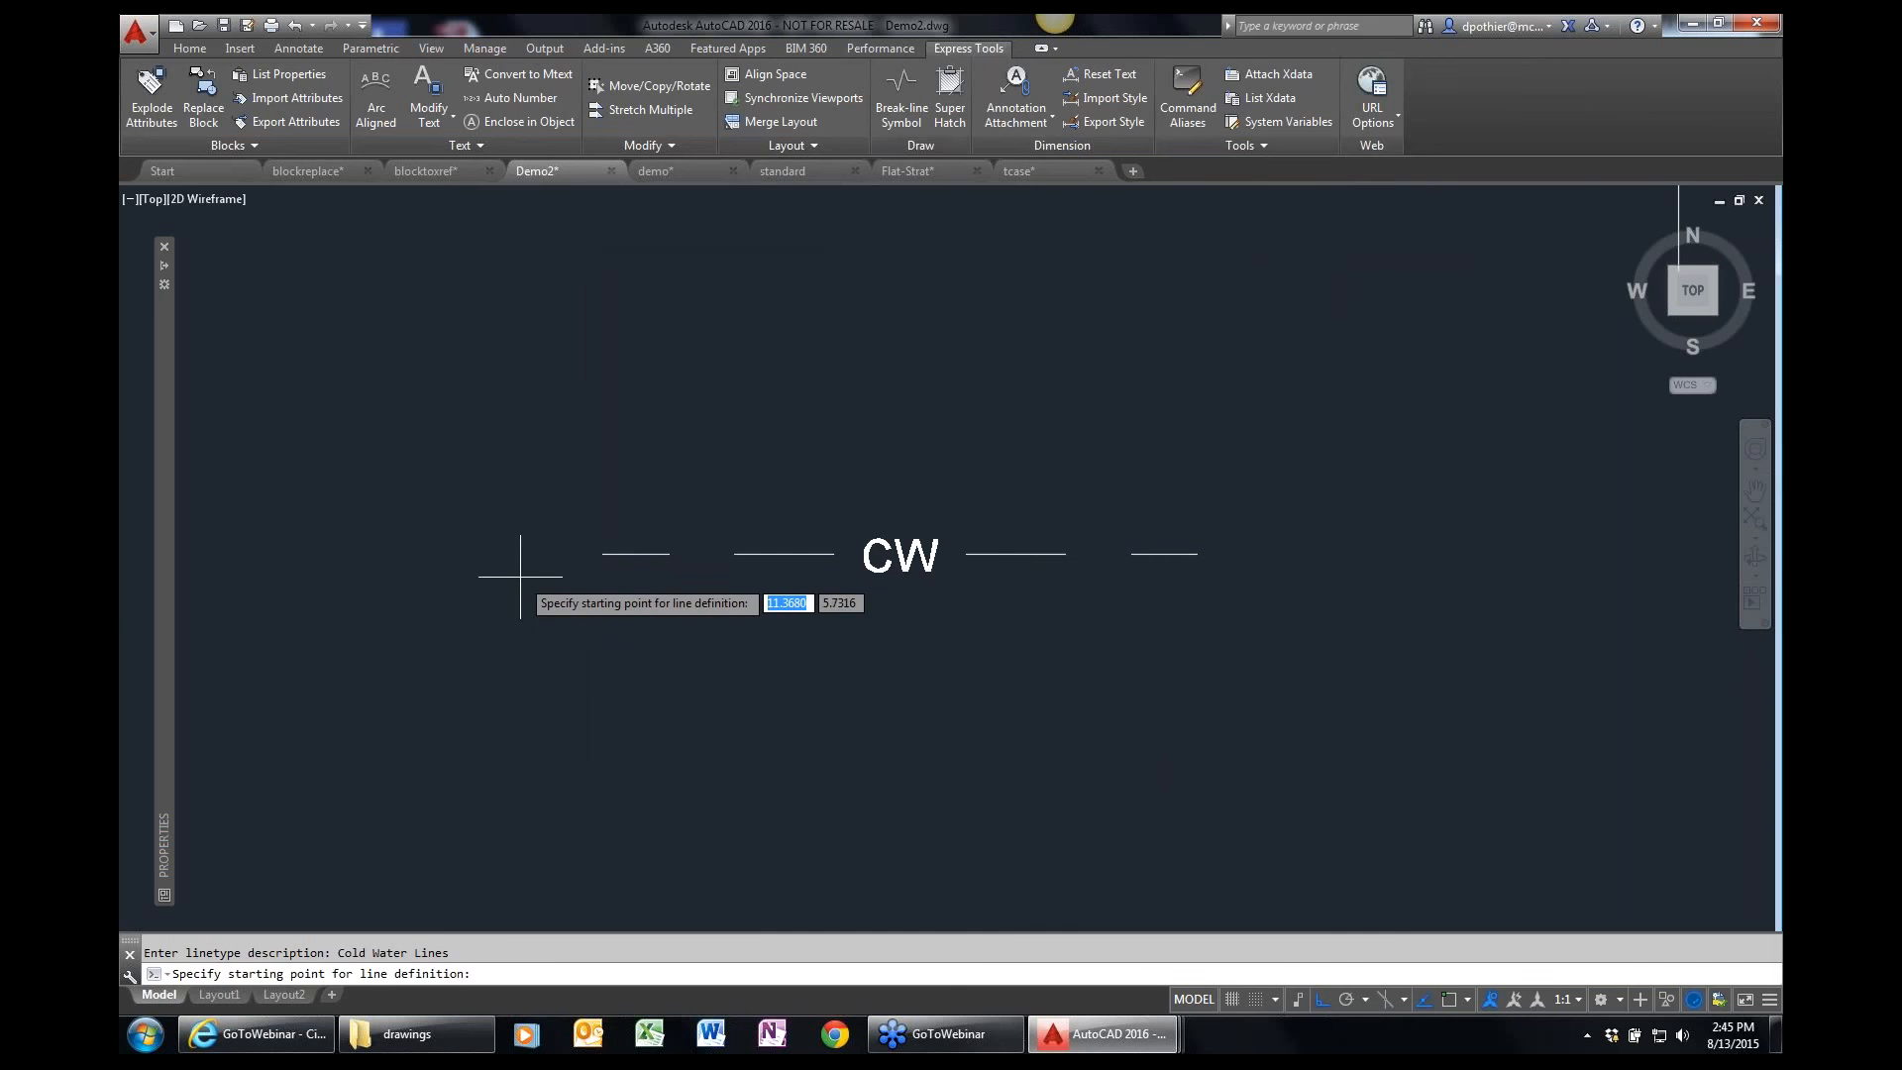
Define the linetype from the CW sample's left end to just past its right end with object snap on, using all its dashes and text.
{"action": "key", "text": "F3"}
{"action": "left_click", "coordinate": [602, 553]}
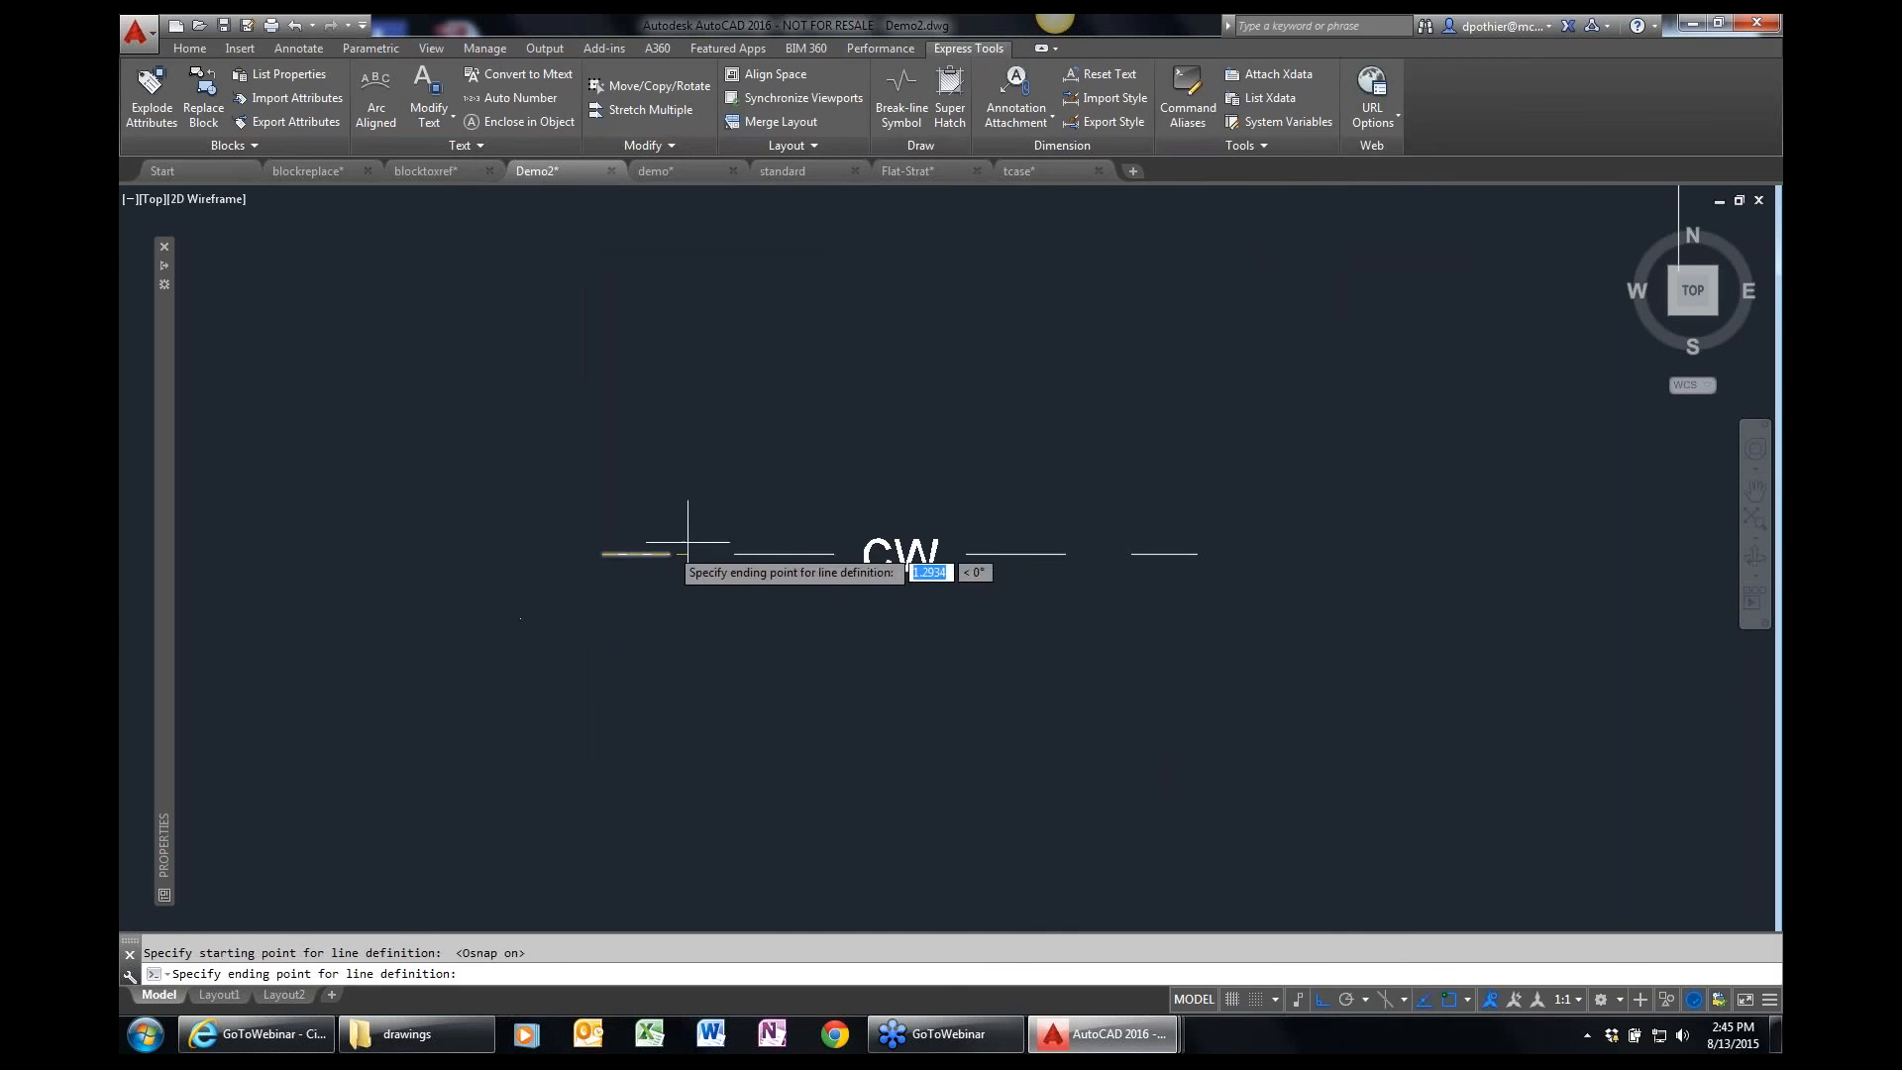
{"action": "left_click", "coordinate": [1206, 545]}
{"action": "left_click", "coordinate": [1254, 654]}
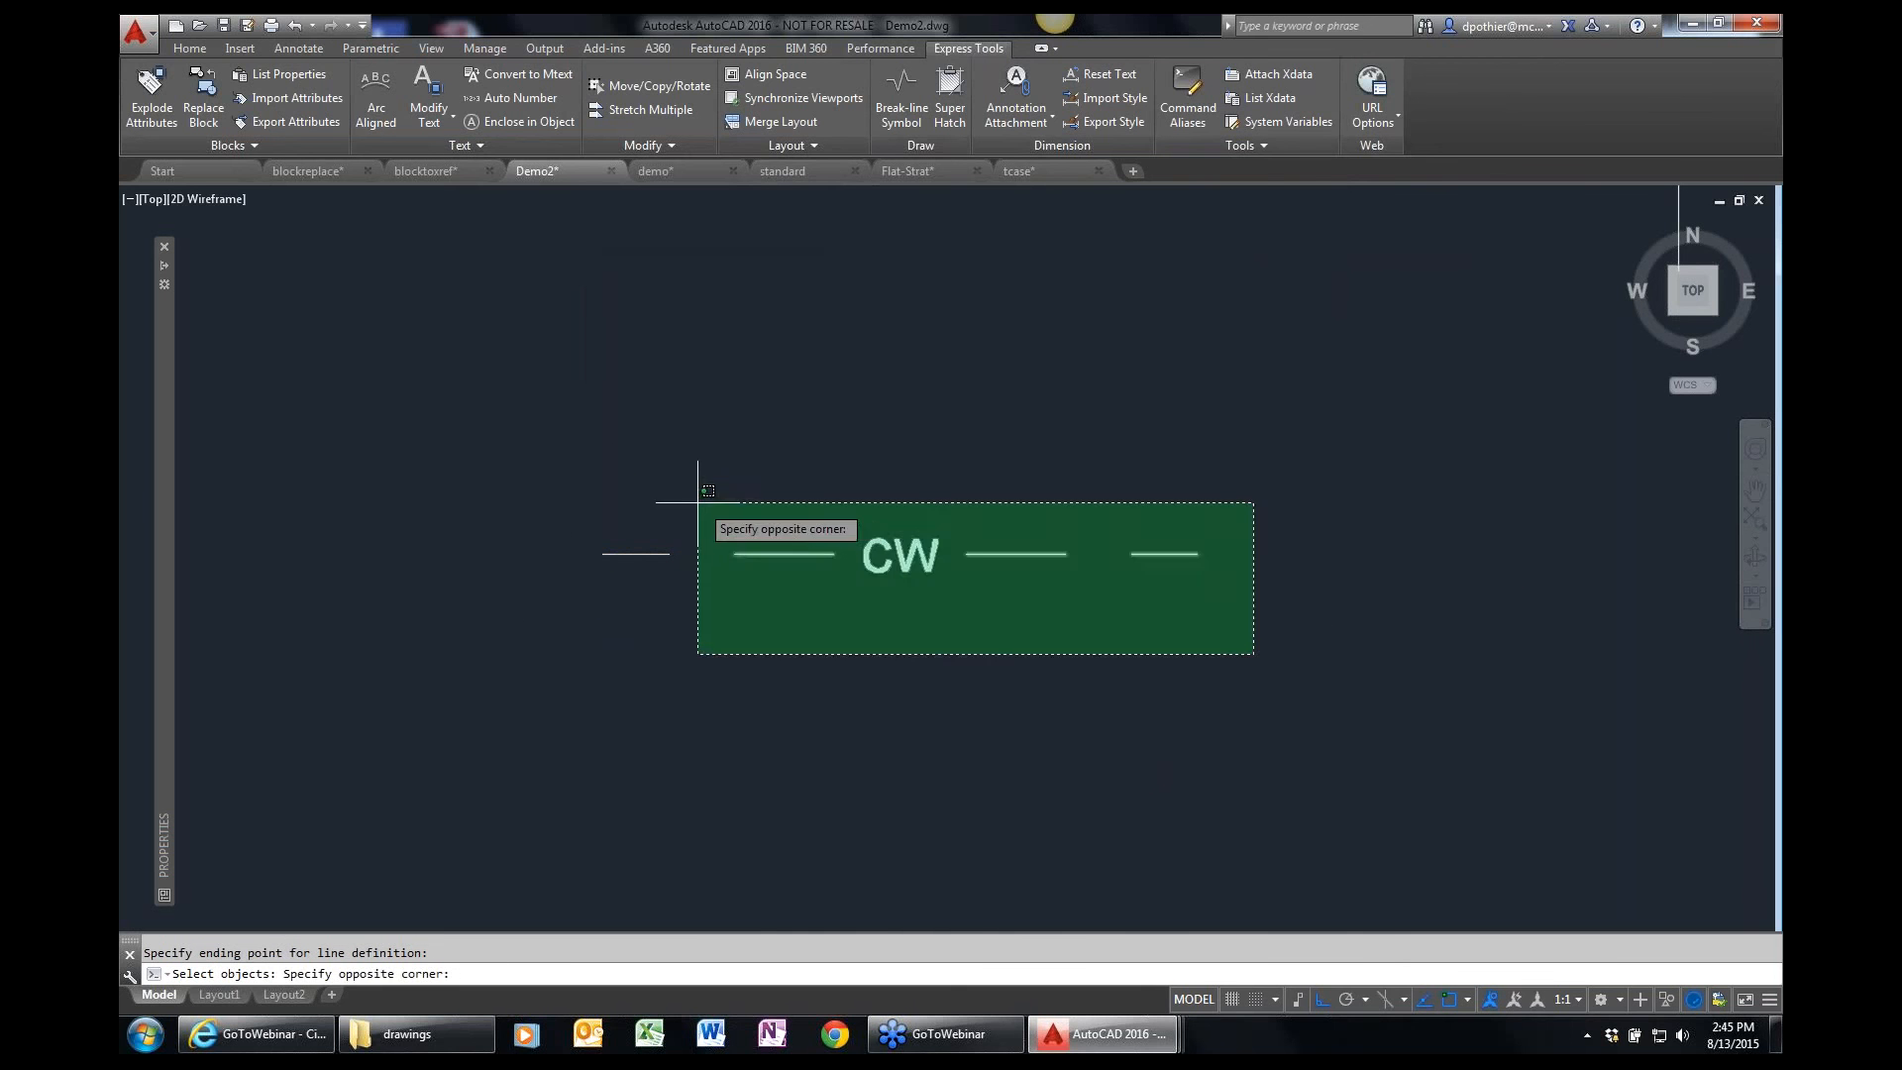
{"action": "left_click", "coordinate": [495, 426]}
{"action": "key", "text": "Return"}
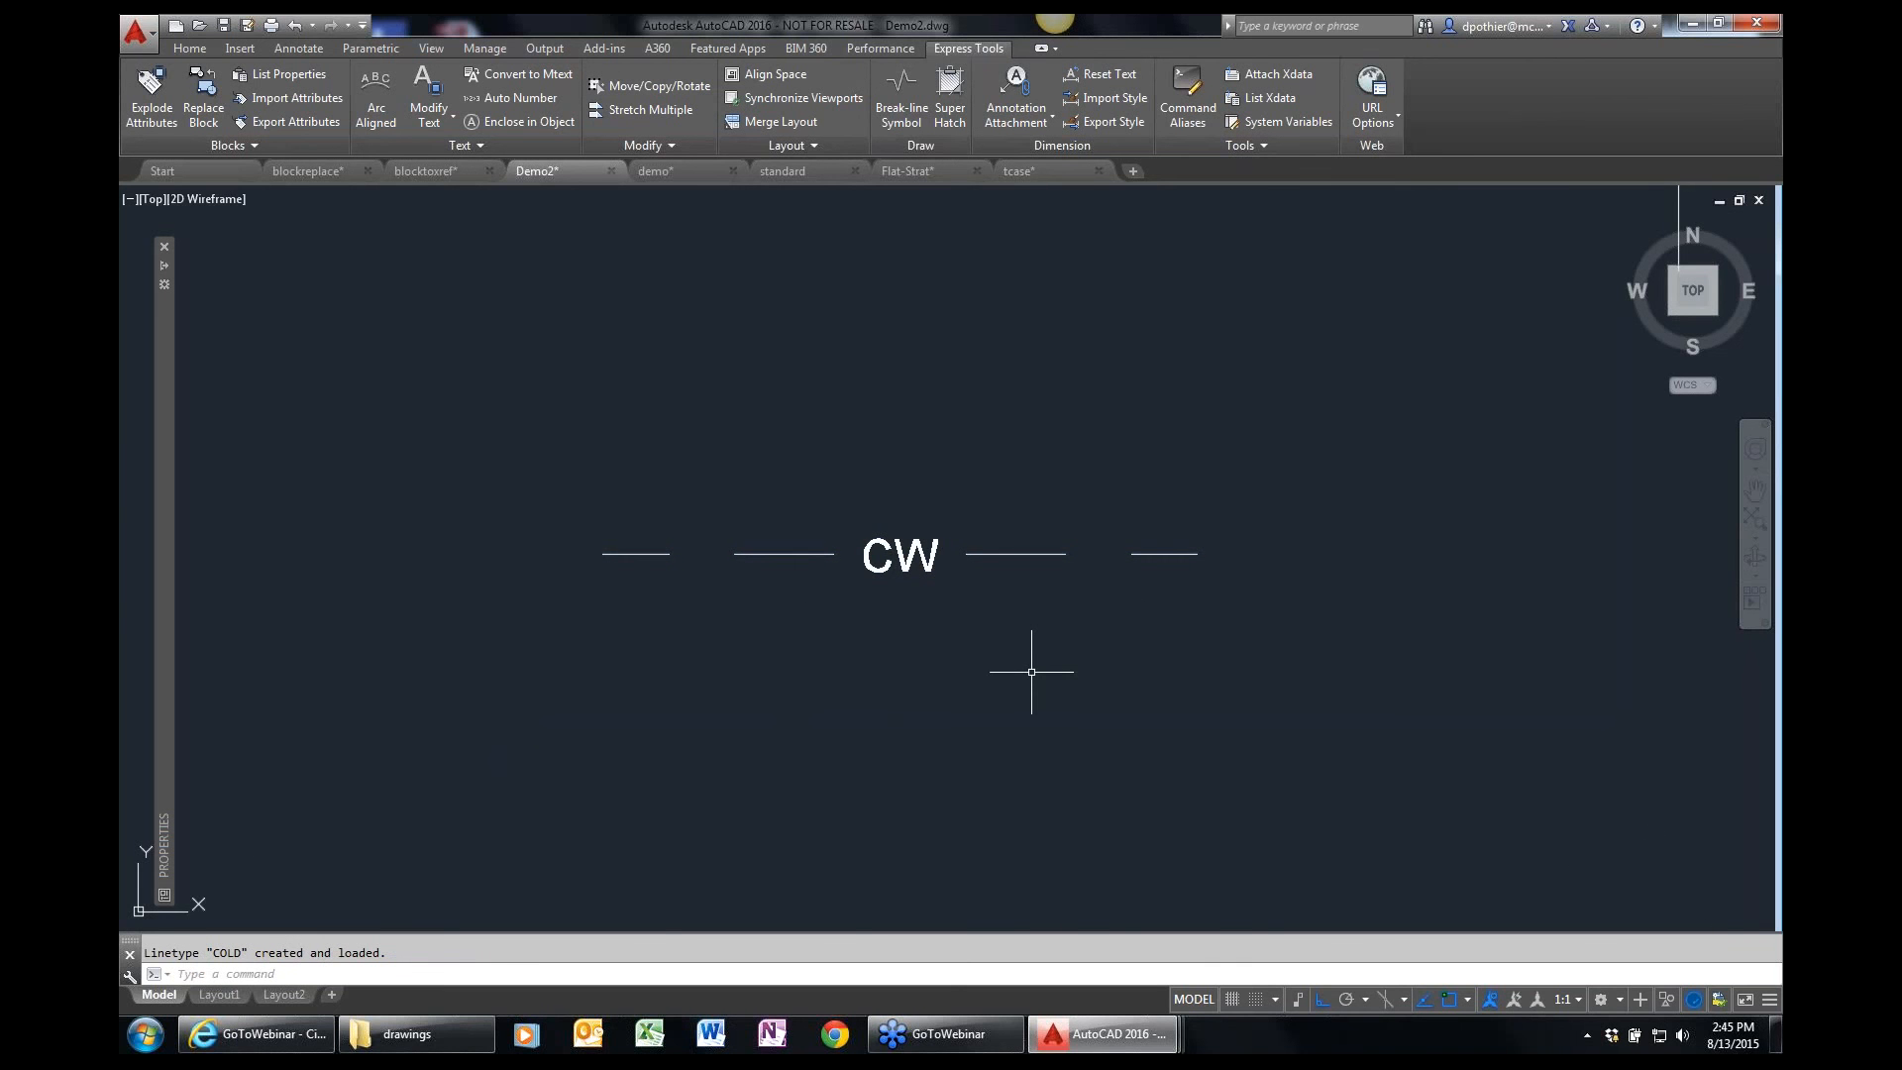
{"action": "scroll", "coordinate": [1031, 672], "scroll_direction": "down", "scroll_amount": 3}
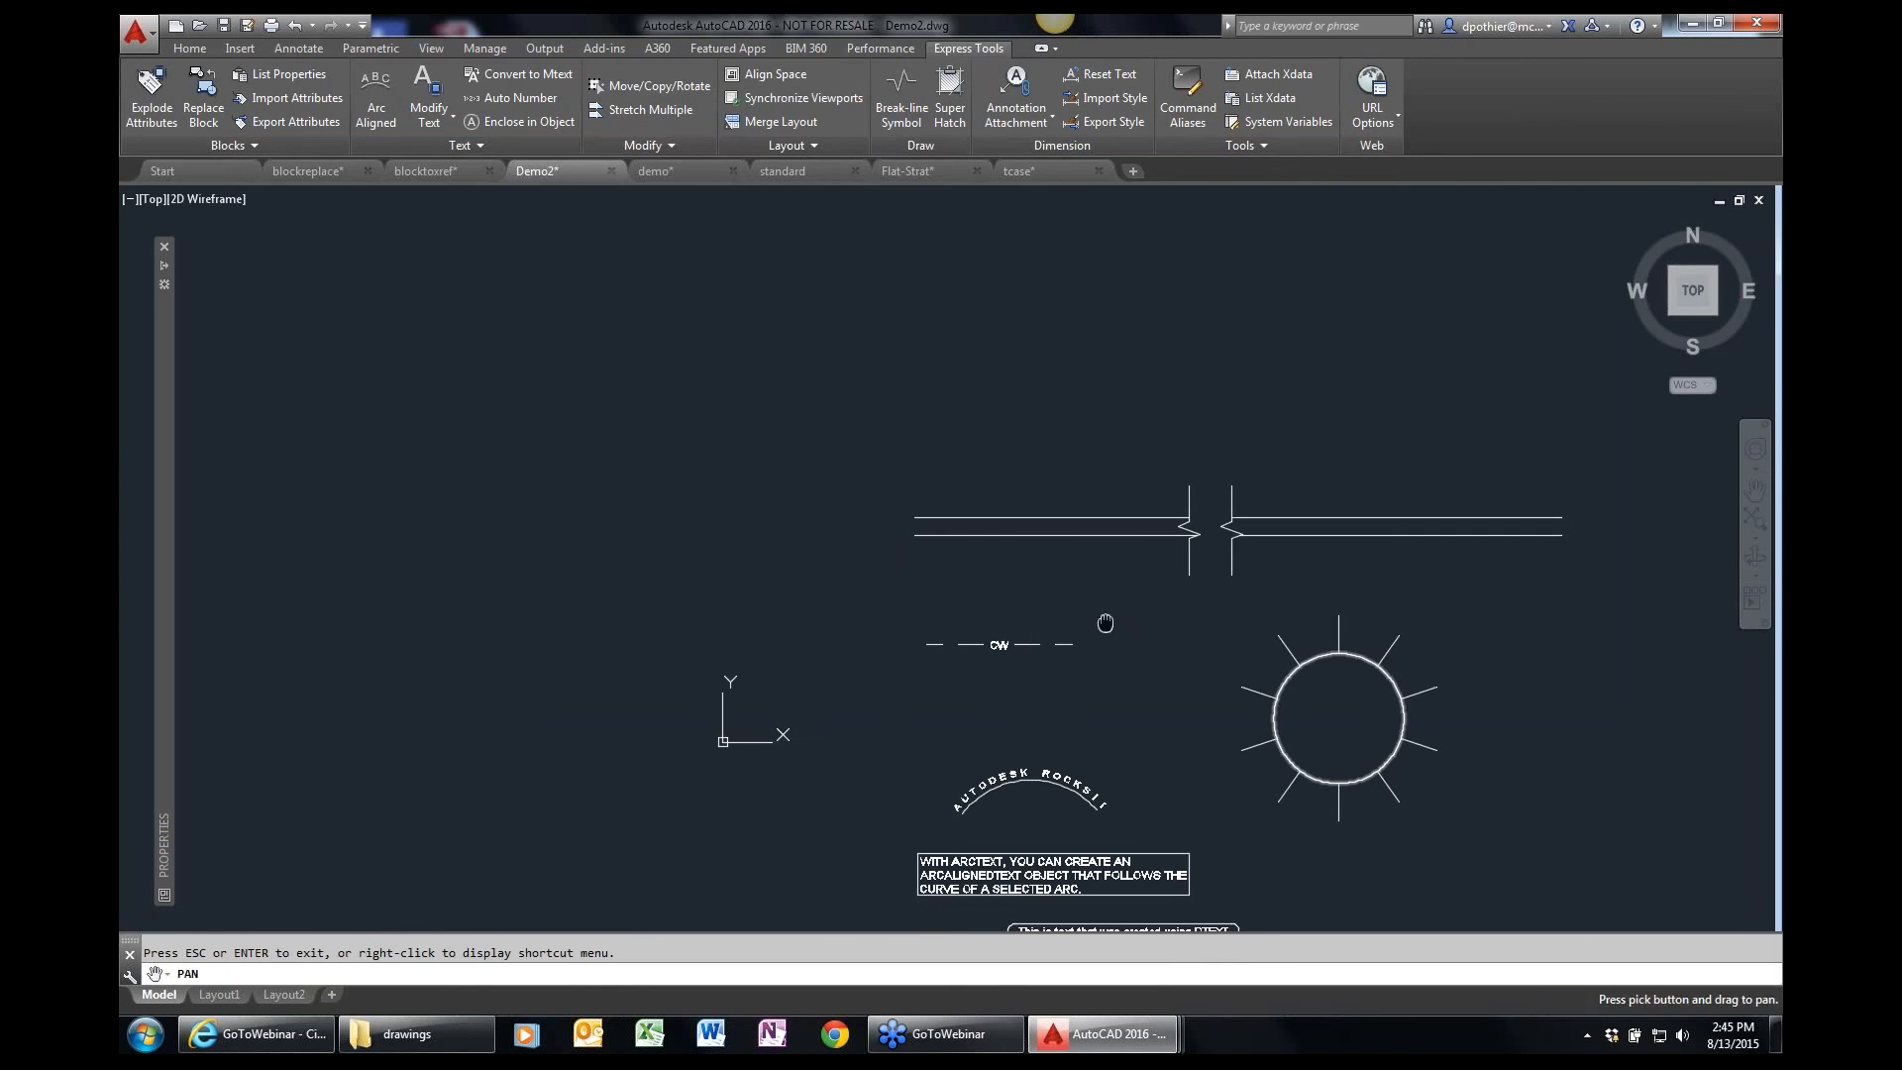
Assign the COLD linetype to the Custom layer and make that layer current.
{"action": "middle_click_drag", "start_coordinate": [1105, 624], "coordinate": [756, 680]}
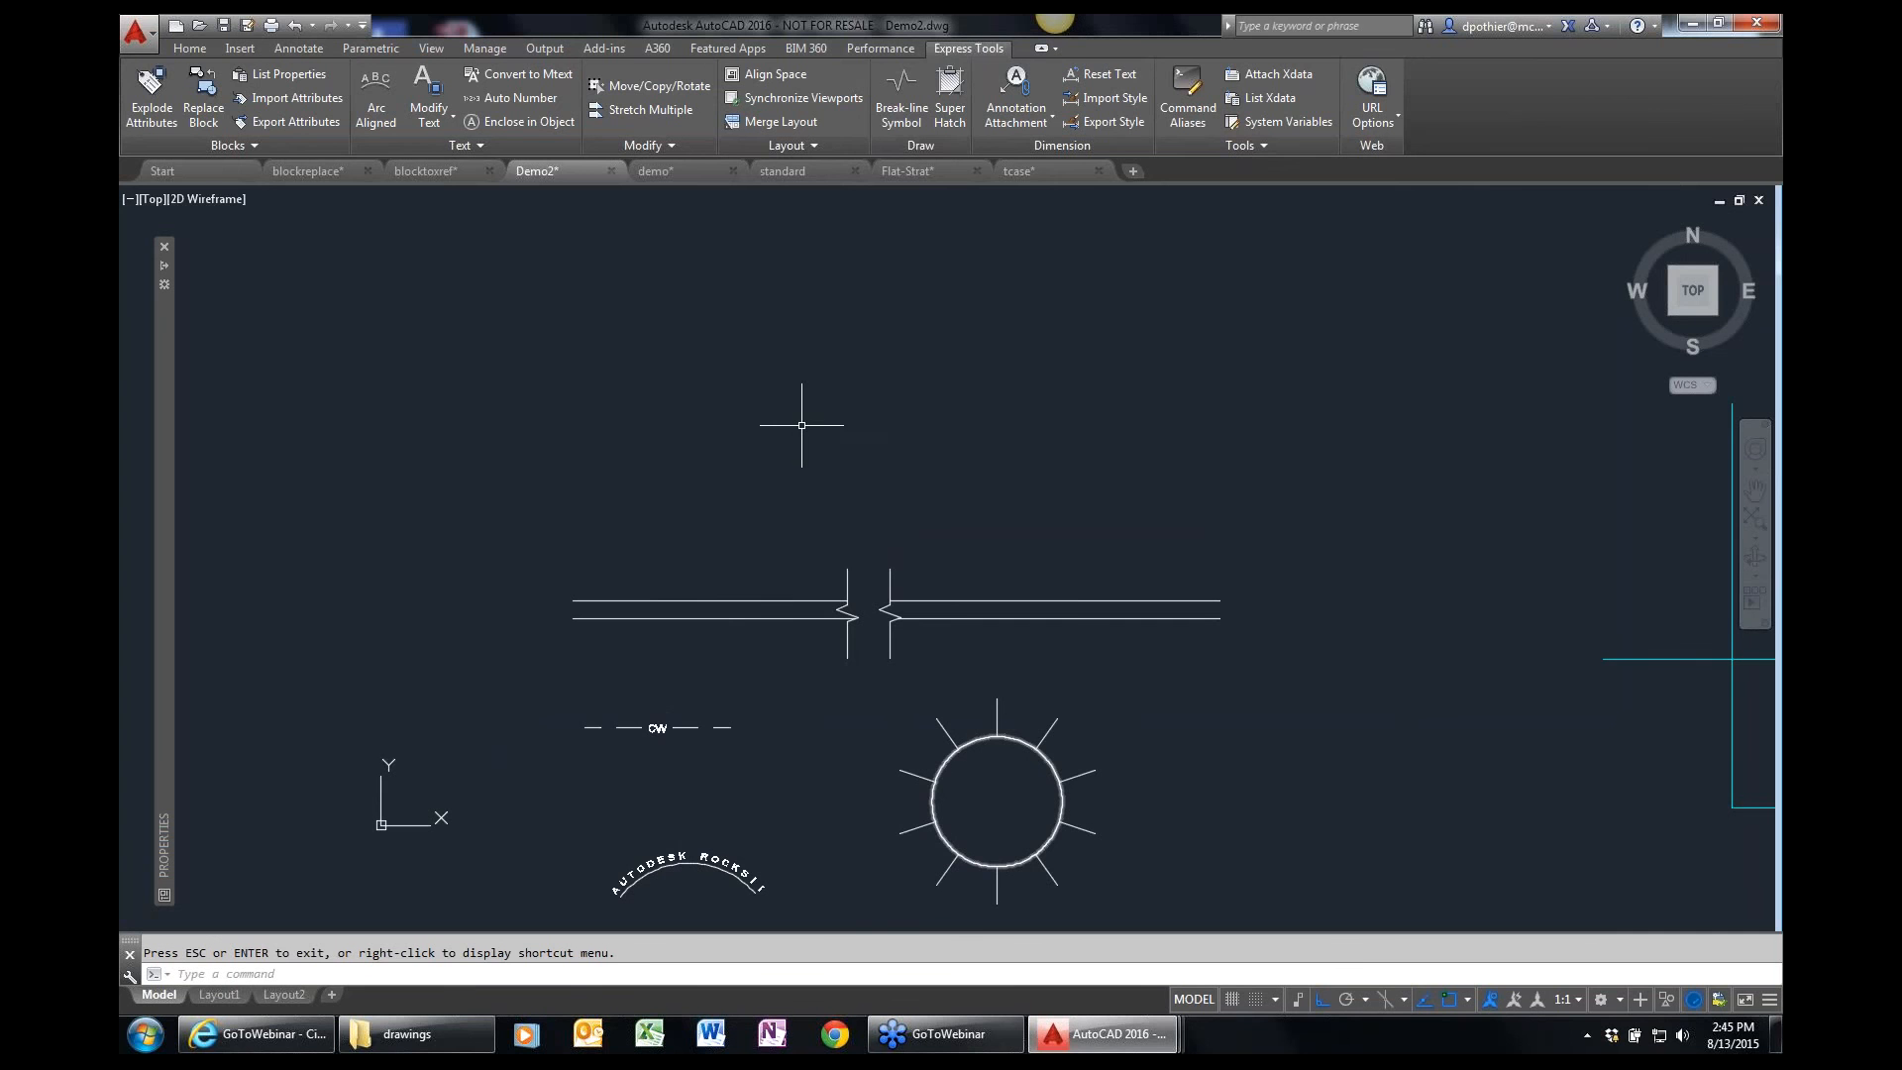
{"action": "type", "text": "la"}
{"action": "key", "text": "Return"}
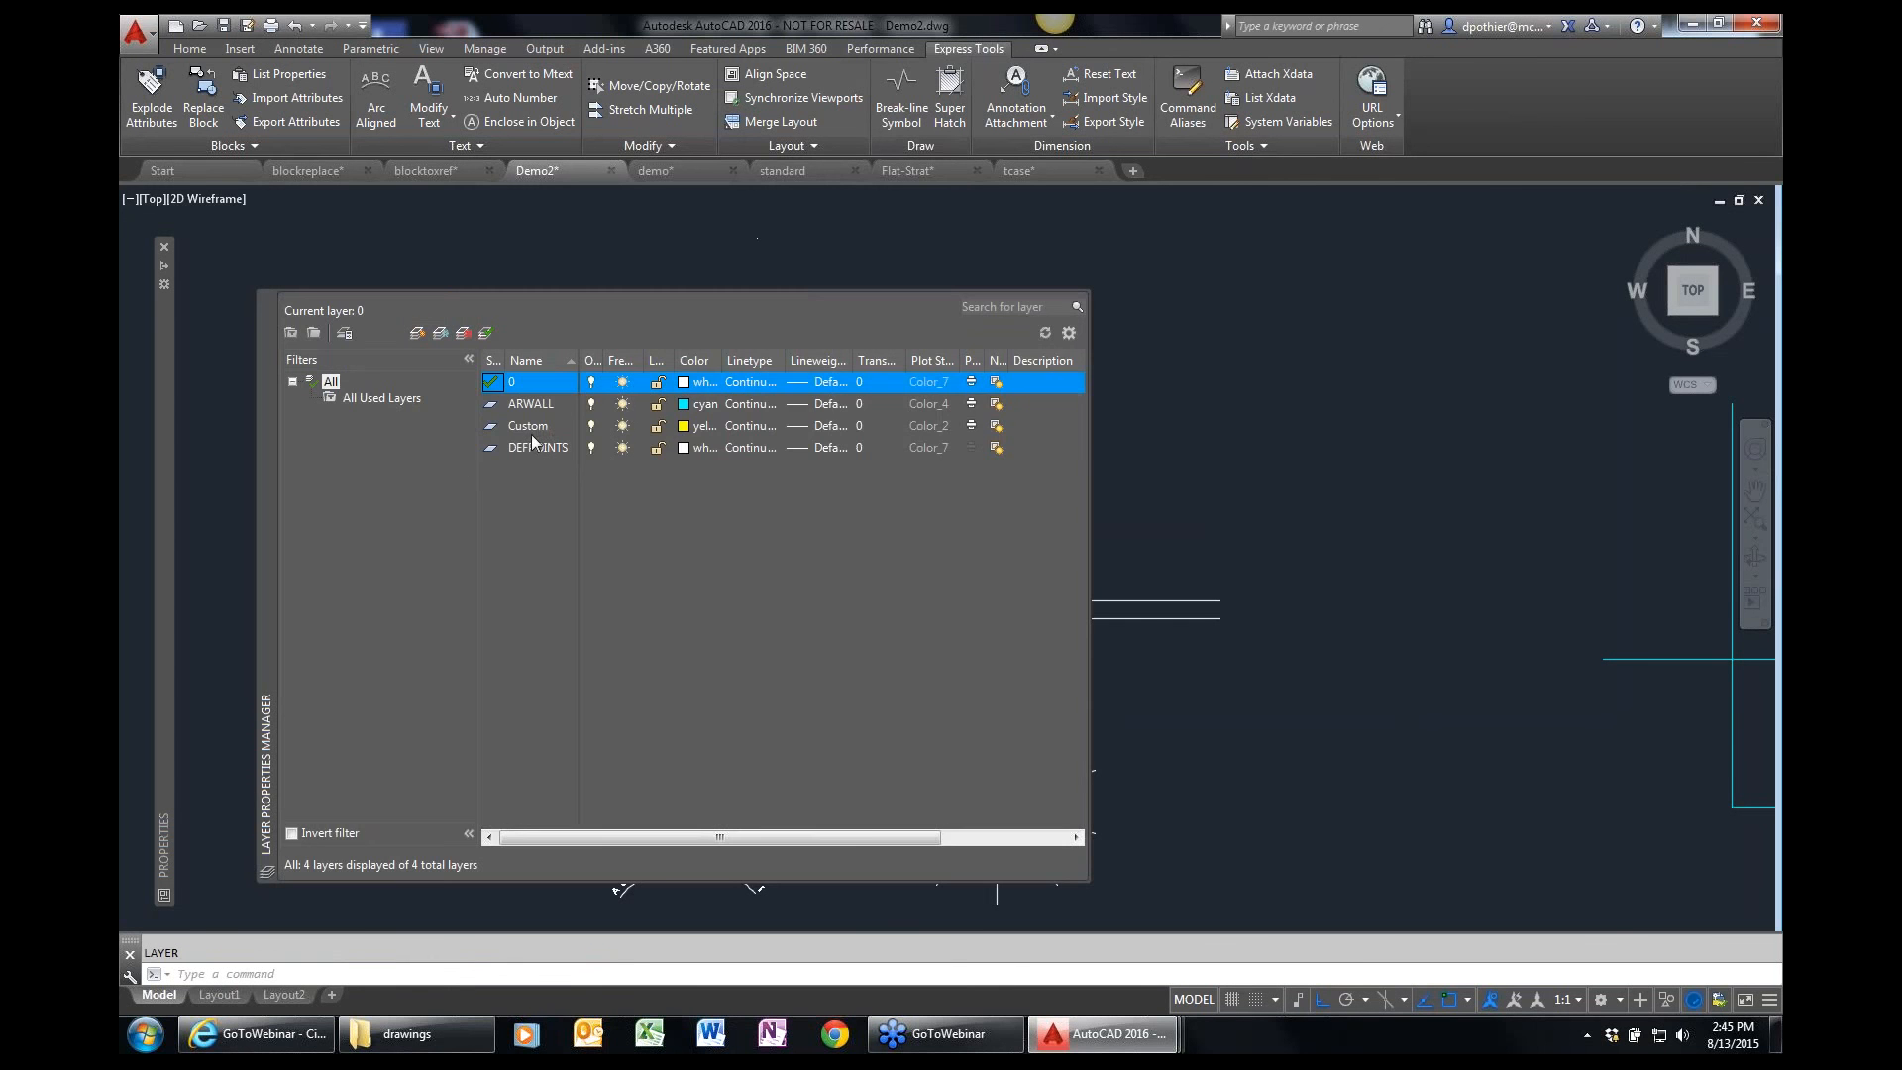
{"action": "left_click", "coordinate": [535, 428]}
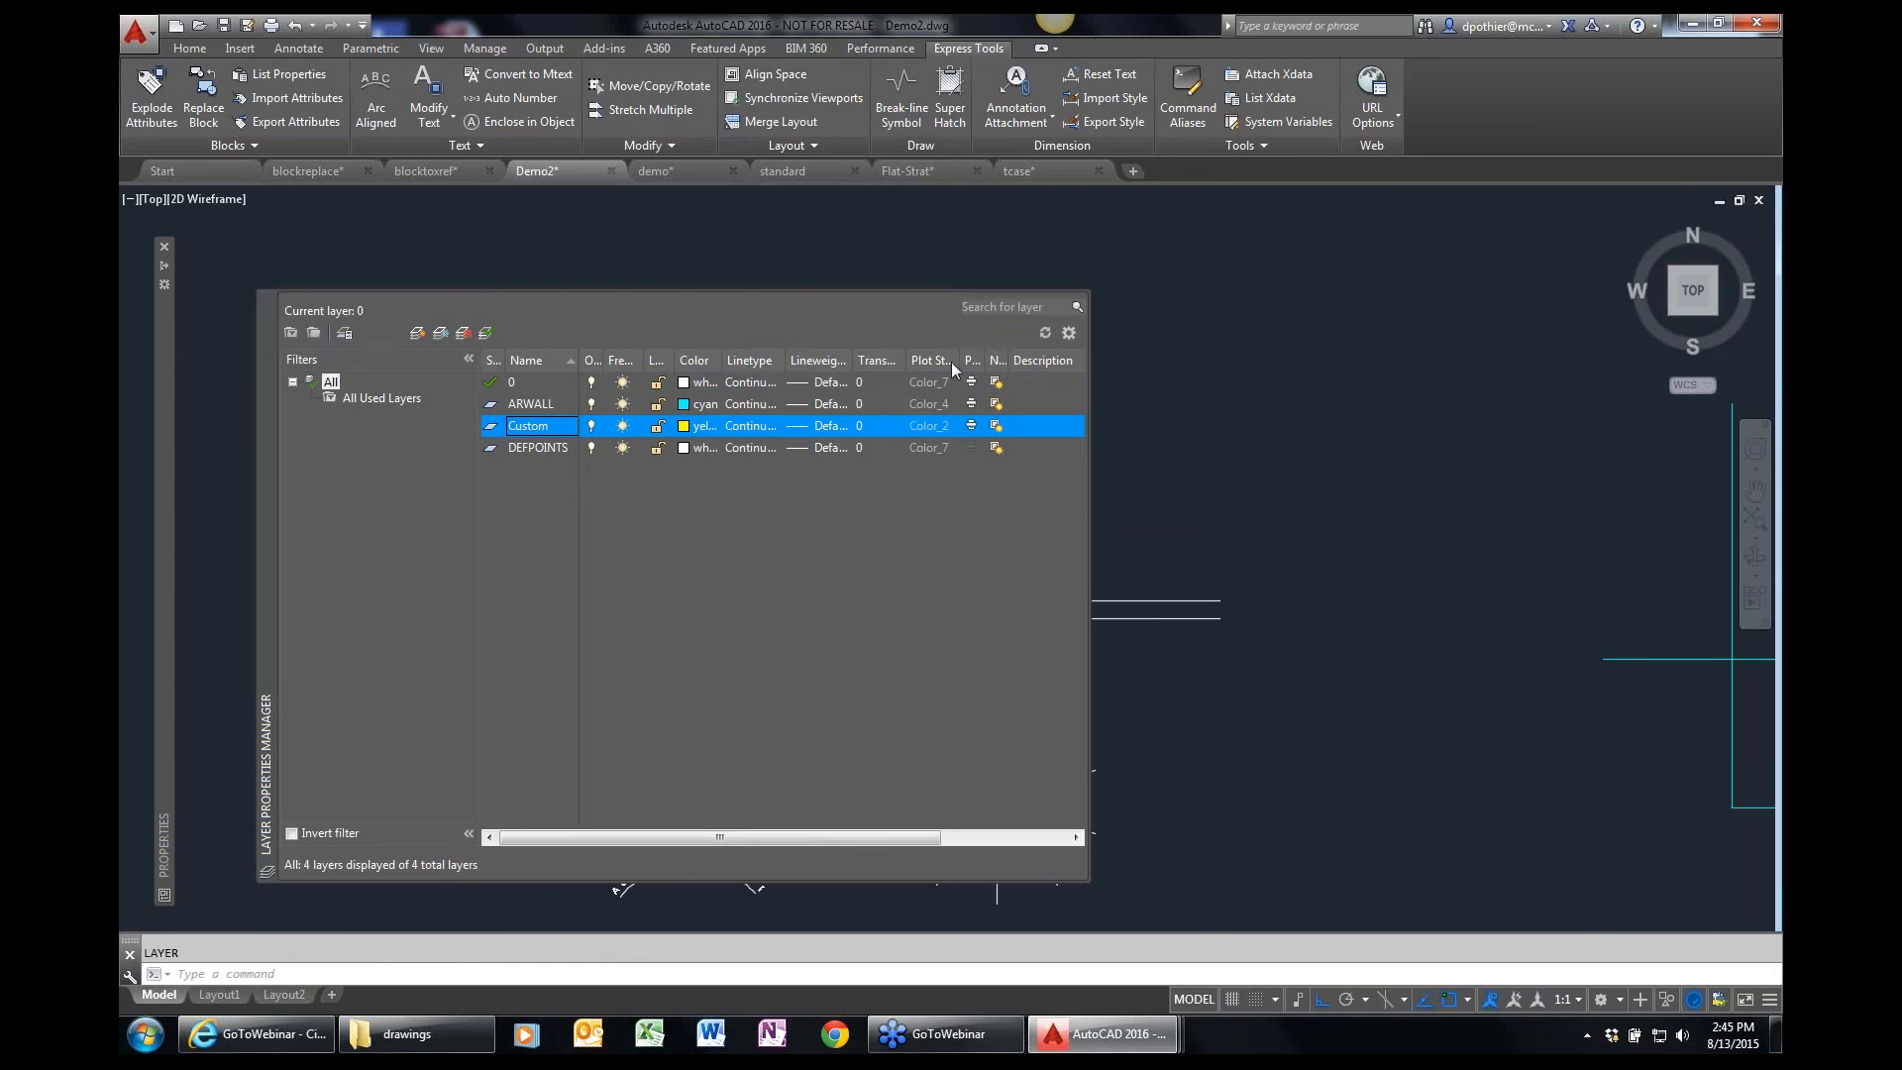
{"action": "left_click_drag", "start_coordinate": [1085, 425], "coordinate": [1150, 425]}
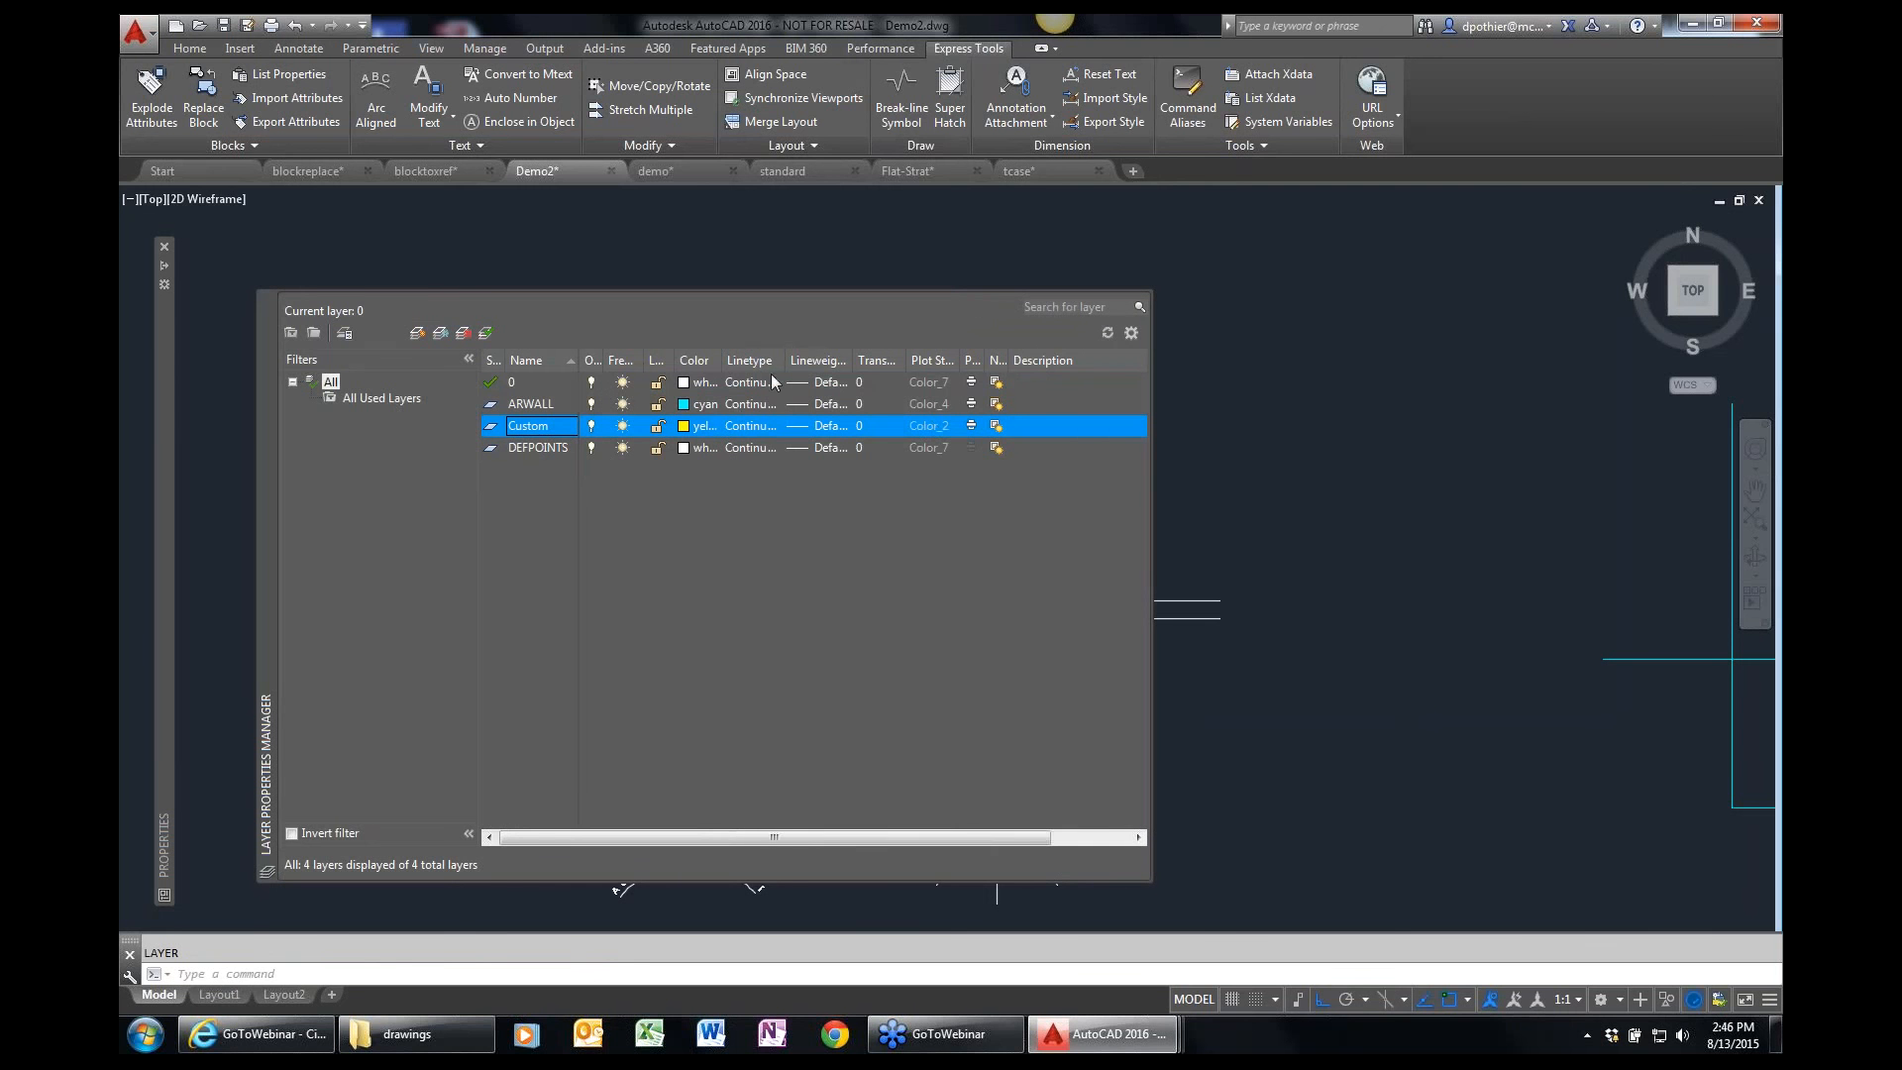
{"action": "double_click", "coordinate": [785, 362]}
{"action": "left_click", "coordinate": [760, 428]}
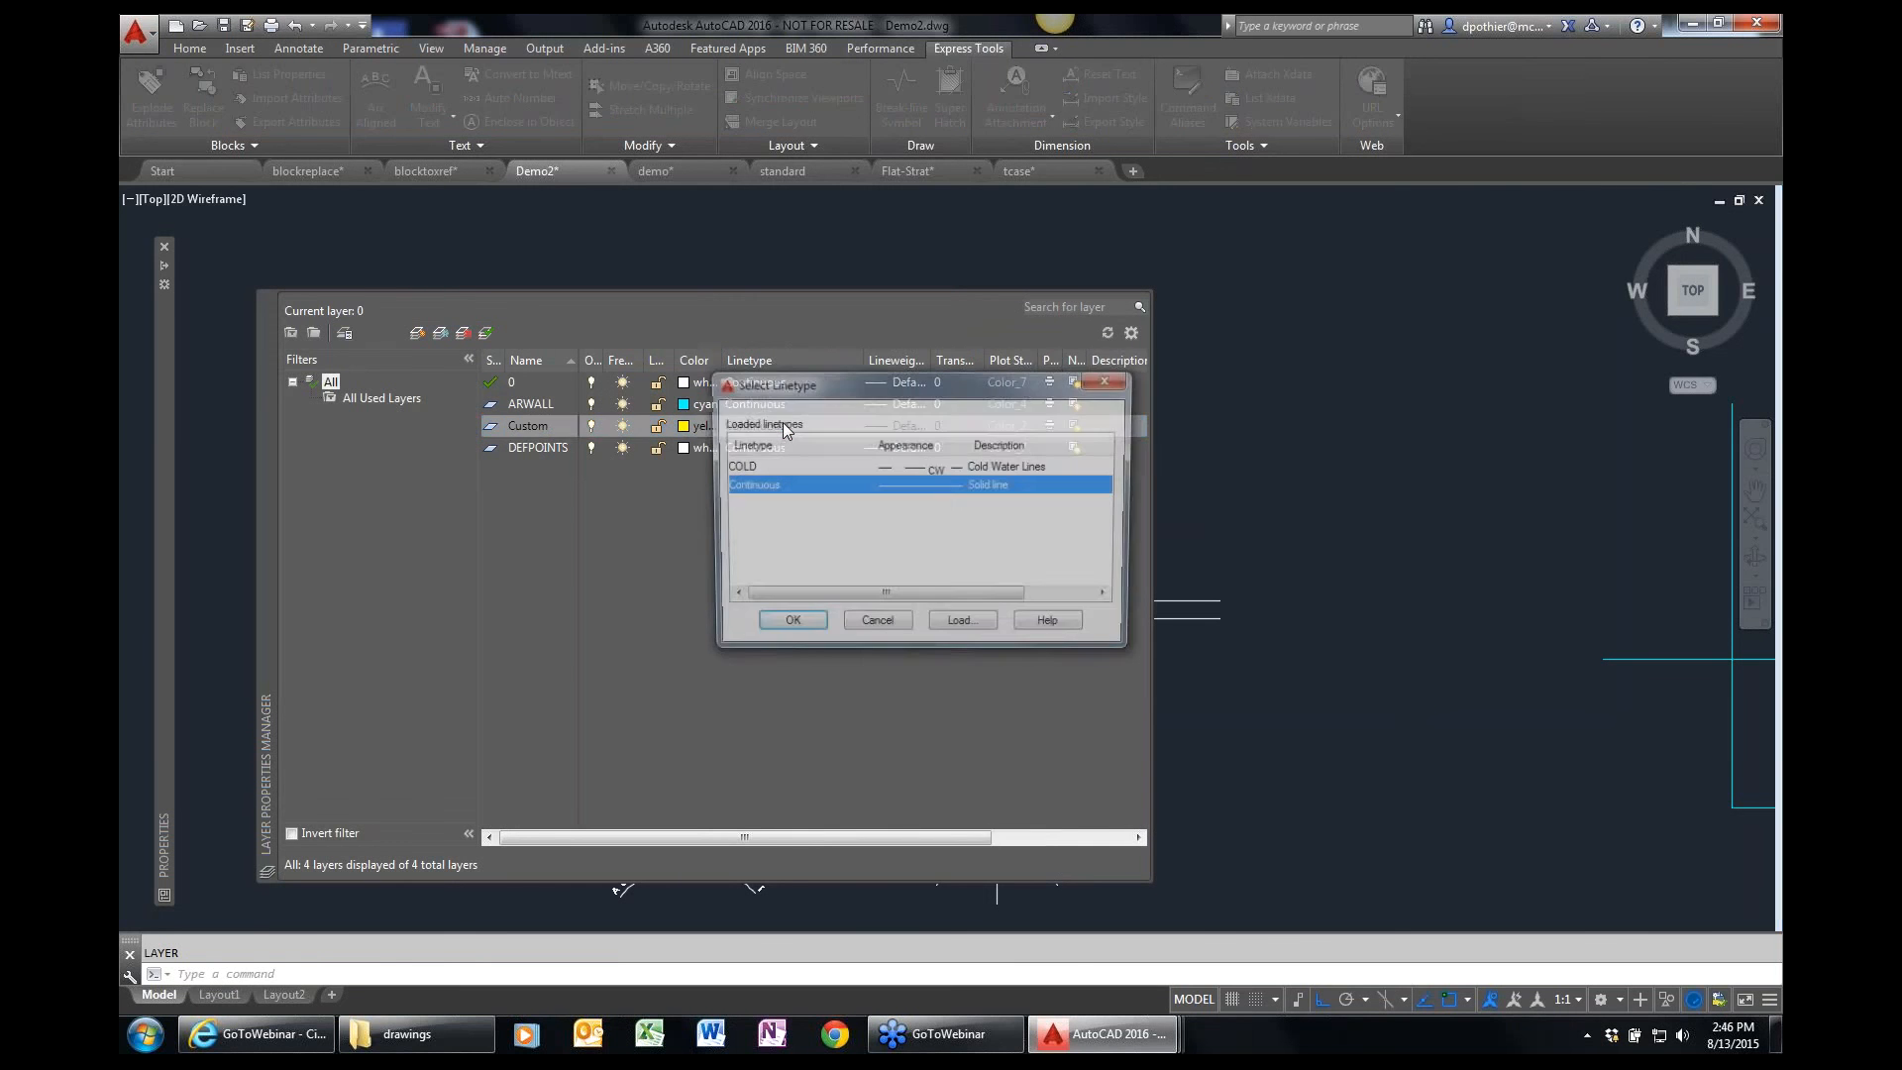
{"action": "left_click", "coordinate": [747, 468]}
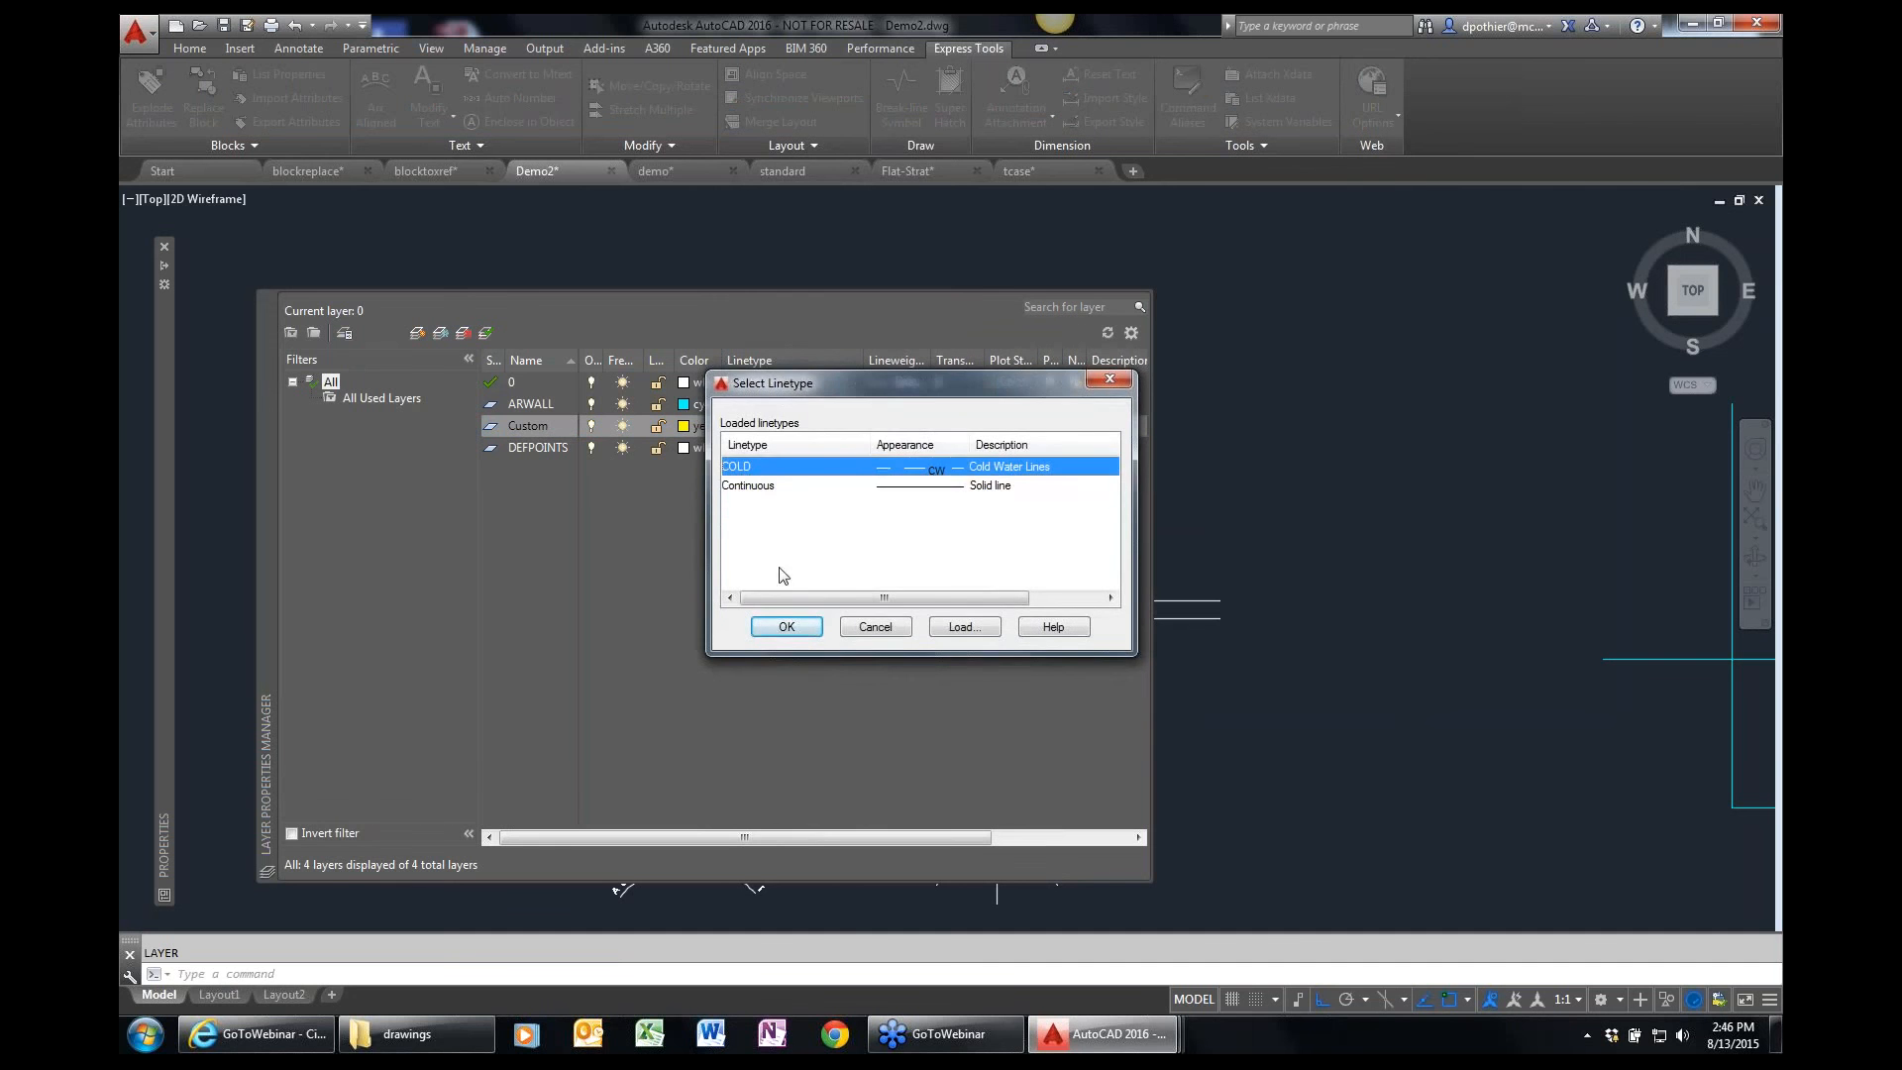
{"action": "left_click", "coordinate": [786, 626]}
{"action": "double_click", "coordinate": [536, 437]}
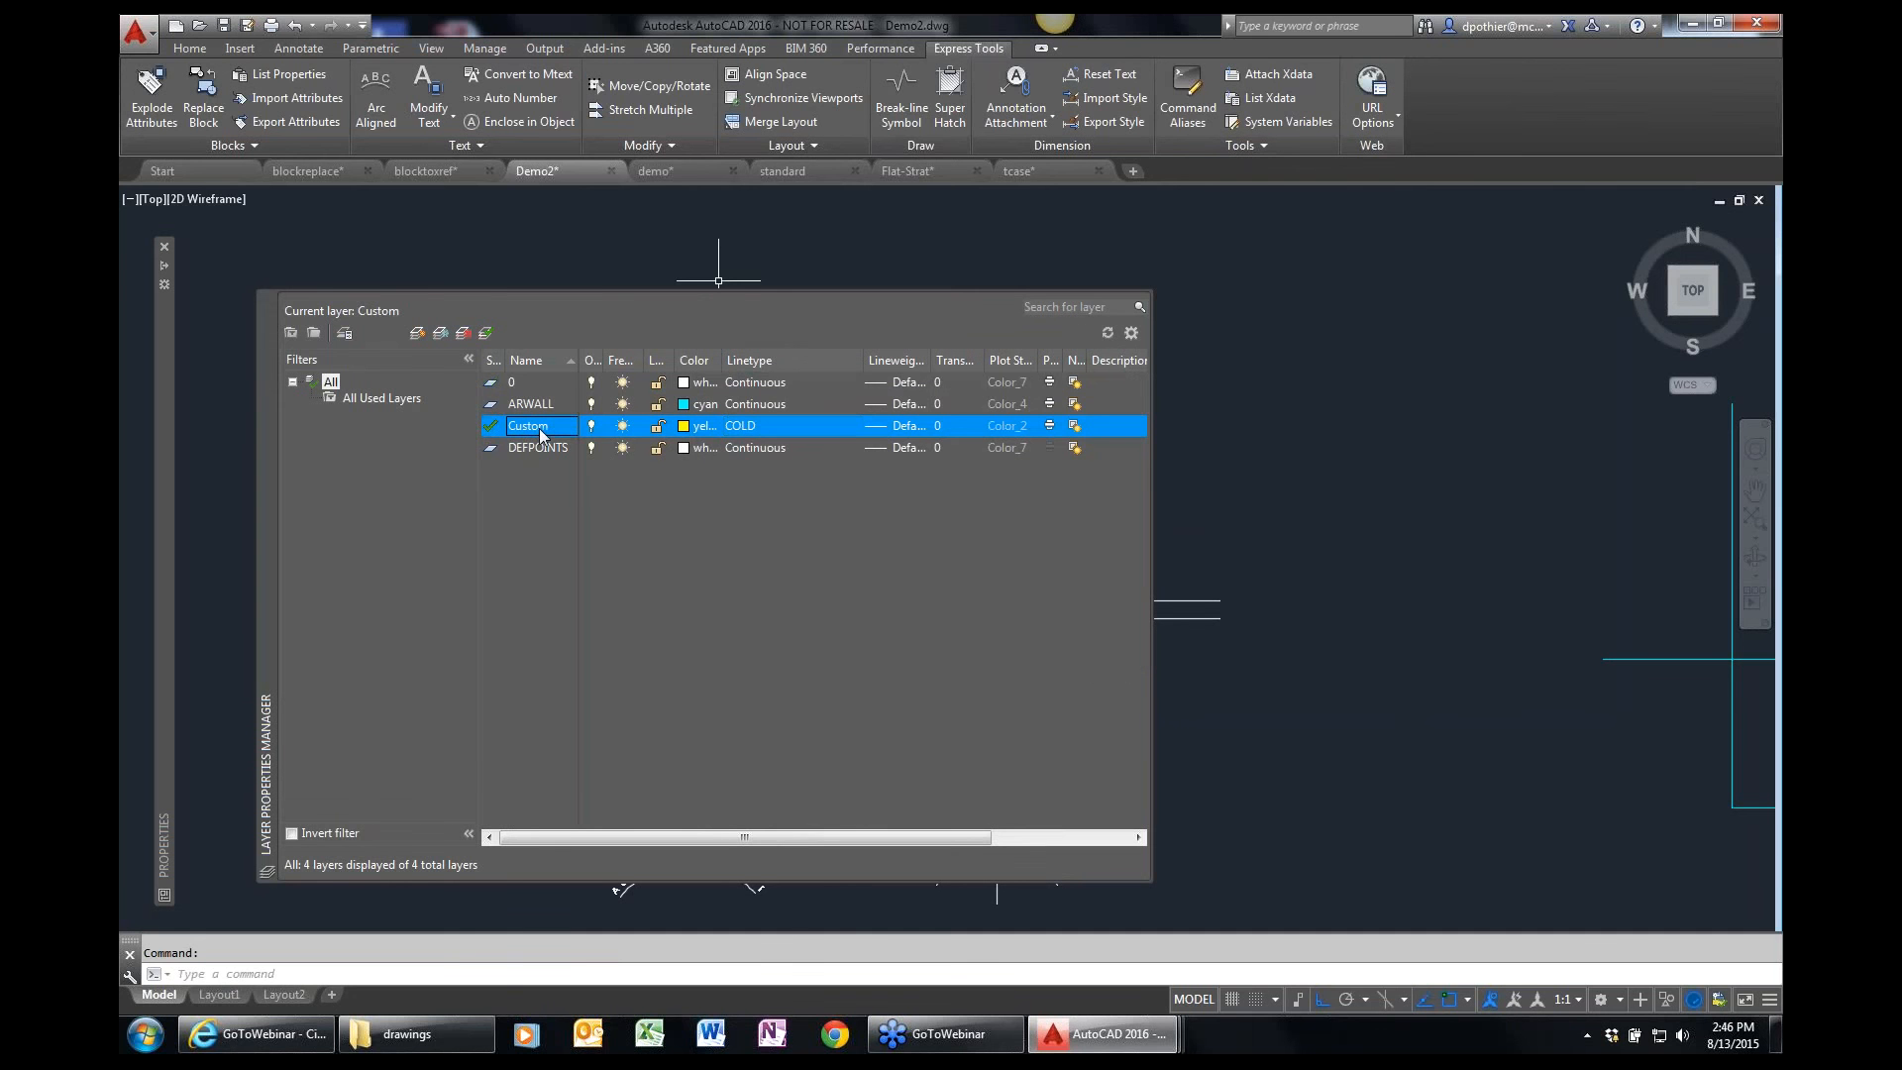
{"action": "left_click", "coordinate": [266, 300]}
Draw a long horizontal line on the Custom layer above the broken parallel lines.
{"action": "type", "text": "l"}
{"action": "key", "text": "Return"}
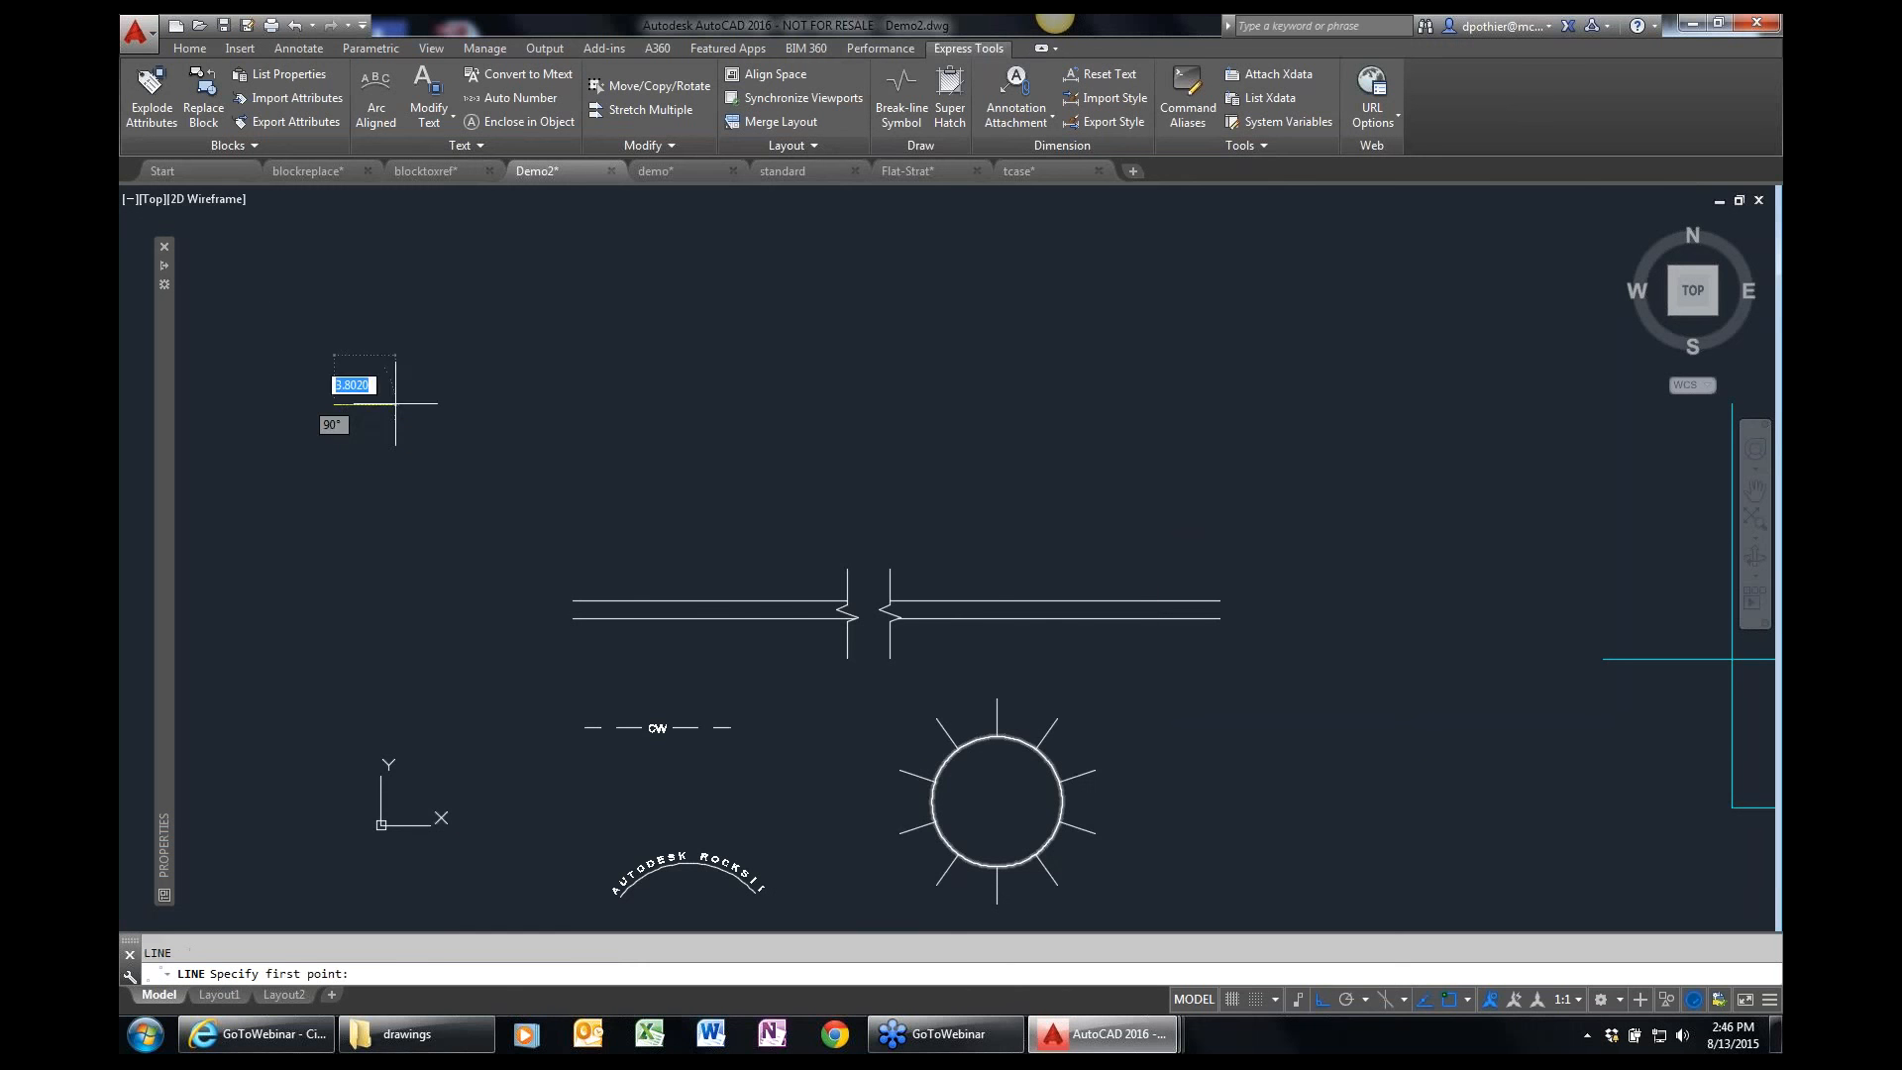
{"action": "left_click", "coordinate": [334, 404]}
{"action": "left_click", "coordinate": [1419, 402]}
{"action": "key", "text": "Escape"}
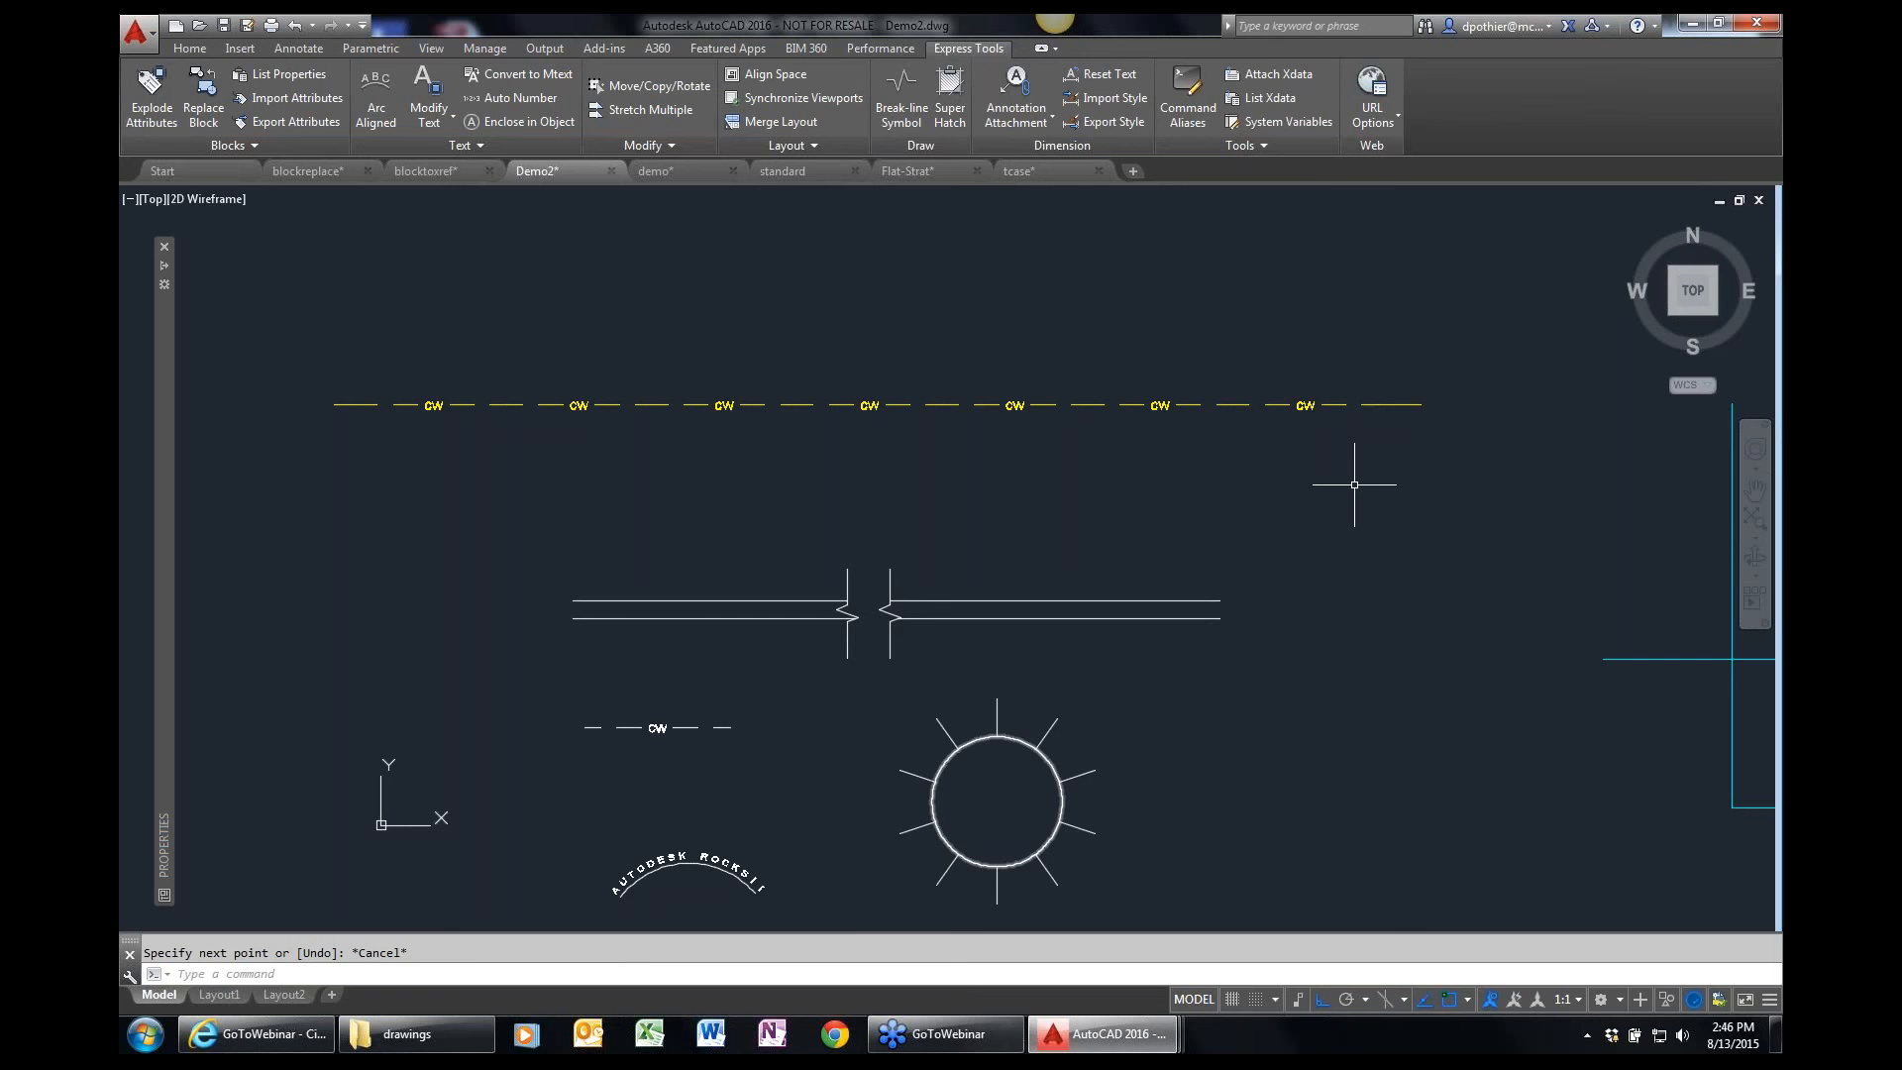
Read the help topic for the Make Shape express tool, including its resolution examples, and close the help window.
{"action": "left_click", "coordinate": [1273, 146]}
{"action": "left_click", "coordinate": [1240, 146]}
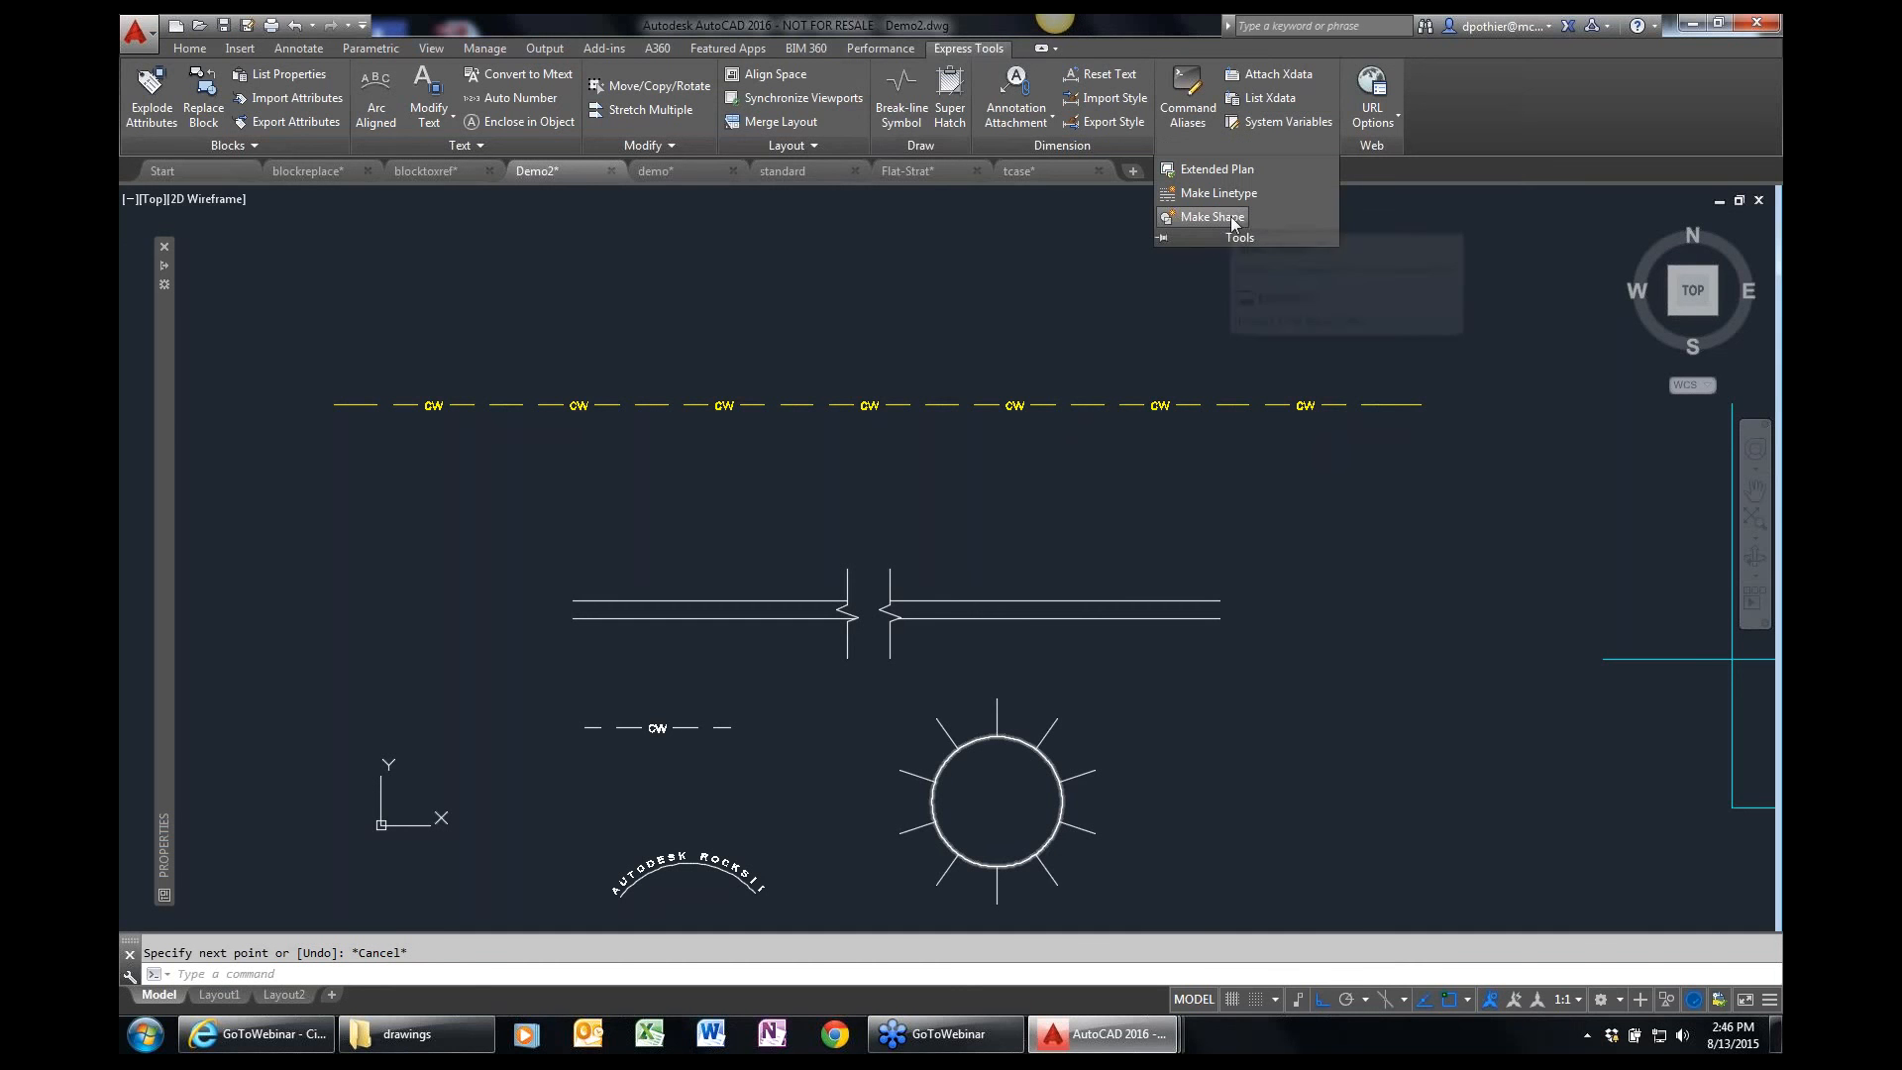
{"action": "key", "text": "F1"}
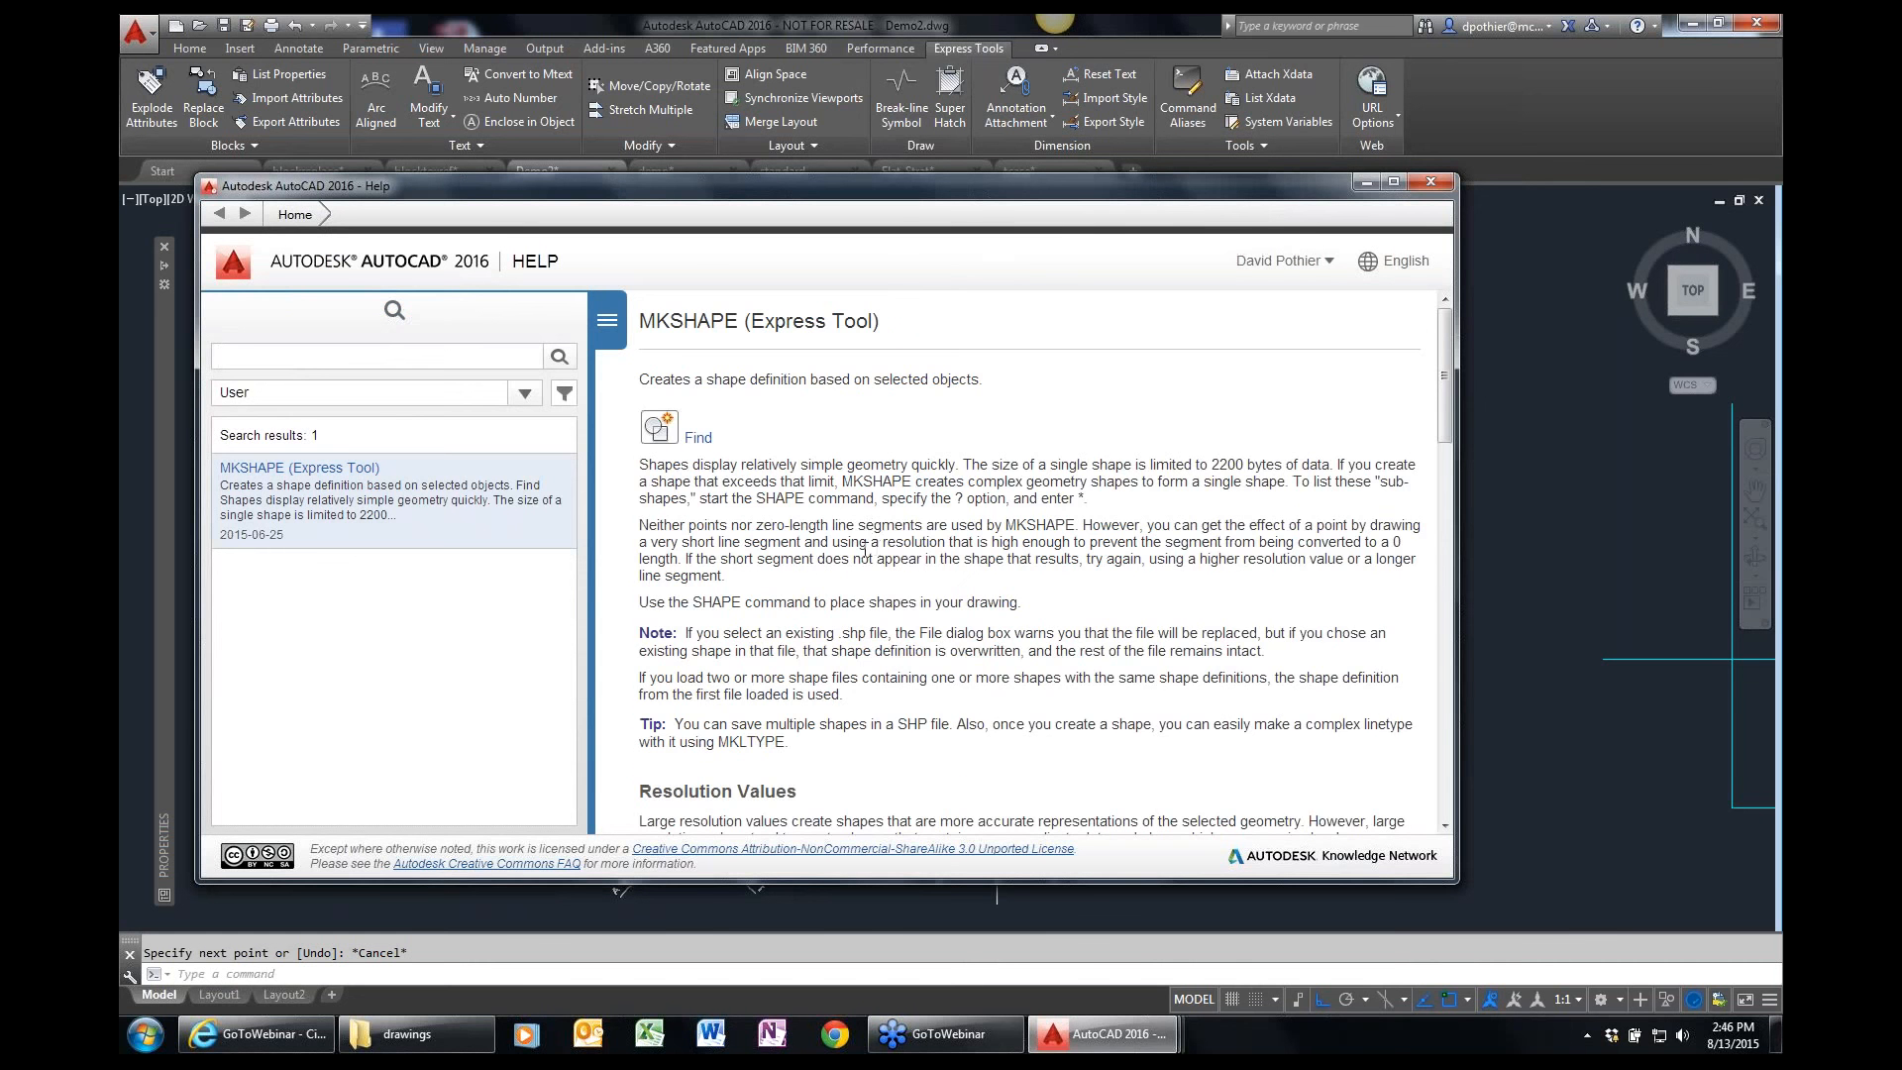
{"action": "scroll", "coordinate": [865, 549], "scroll_direction": "down", "scroll_amount": 10}
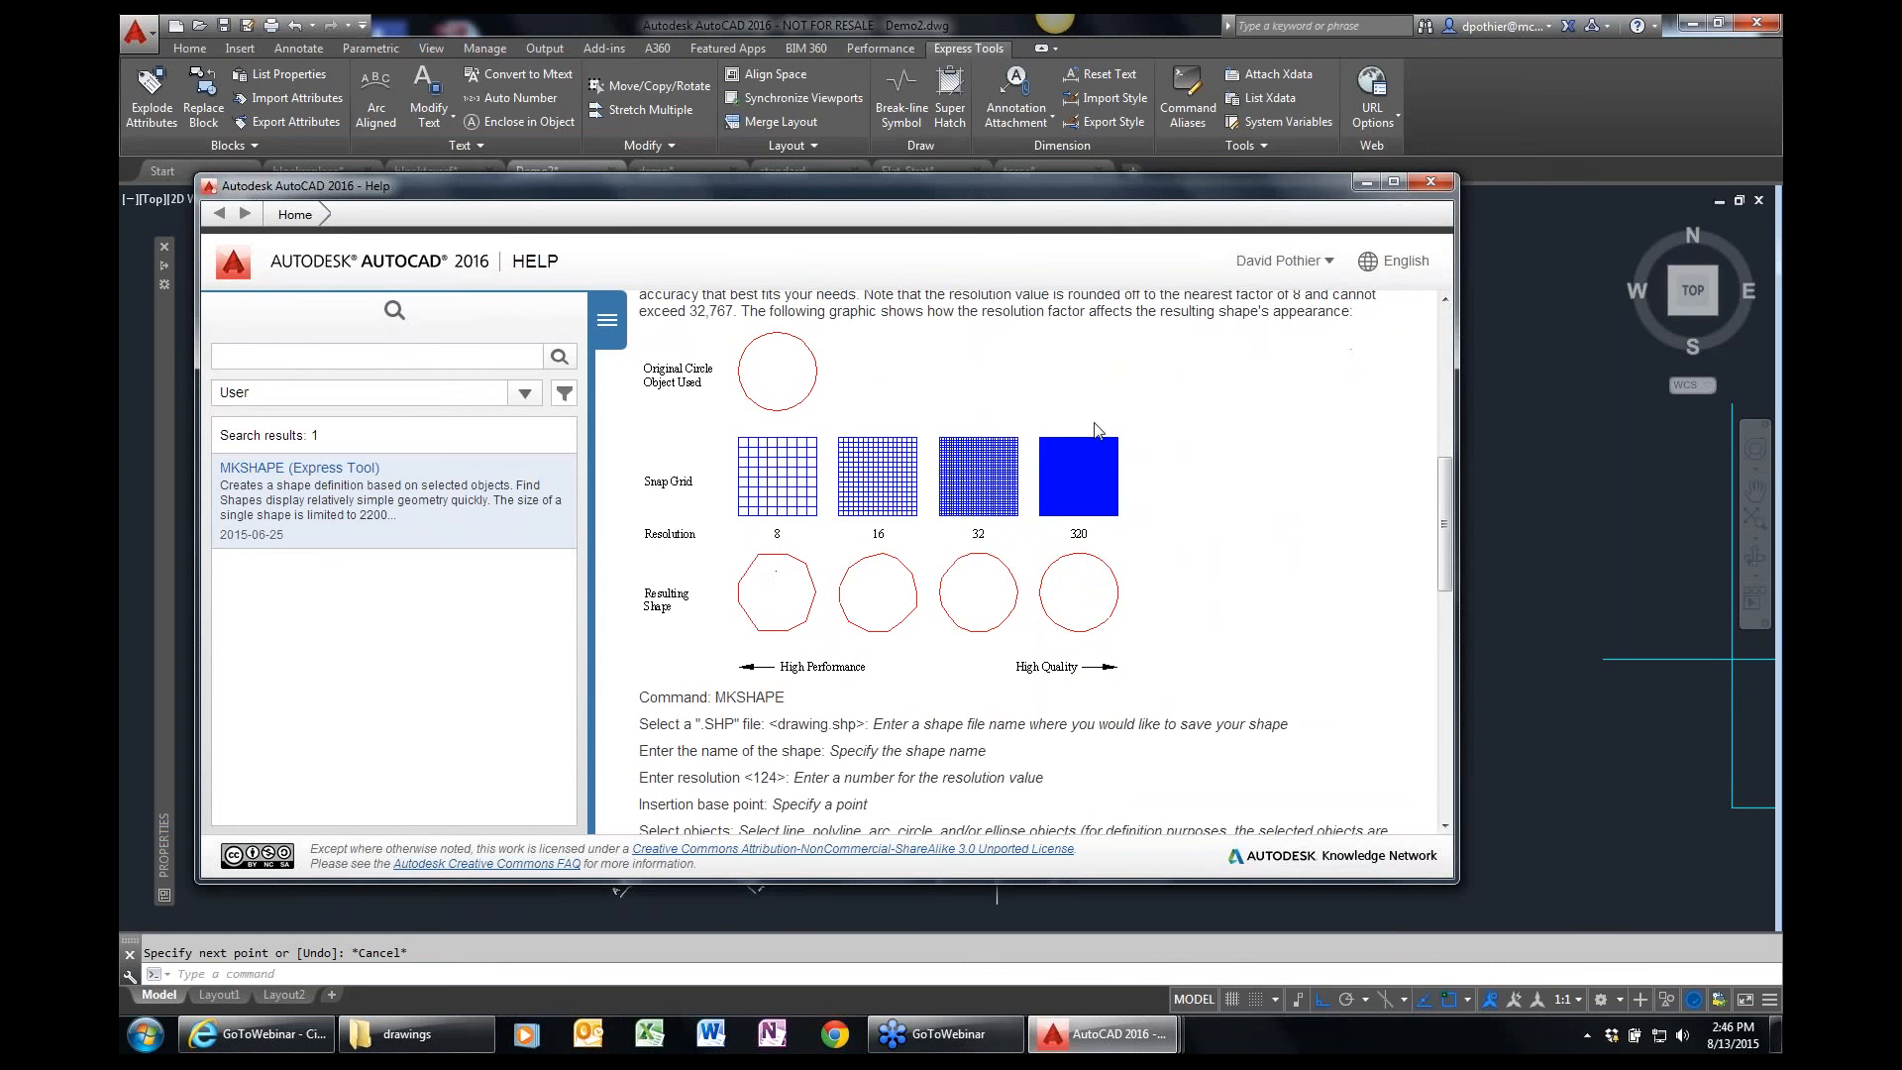
{"action": "scroll", "coordinate": [884, 547], "scroll_direction": "down", "scroll_amount": 1}
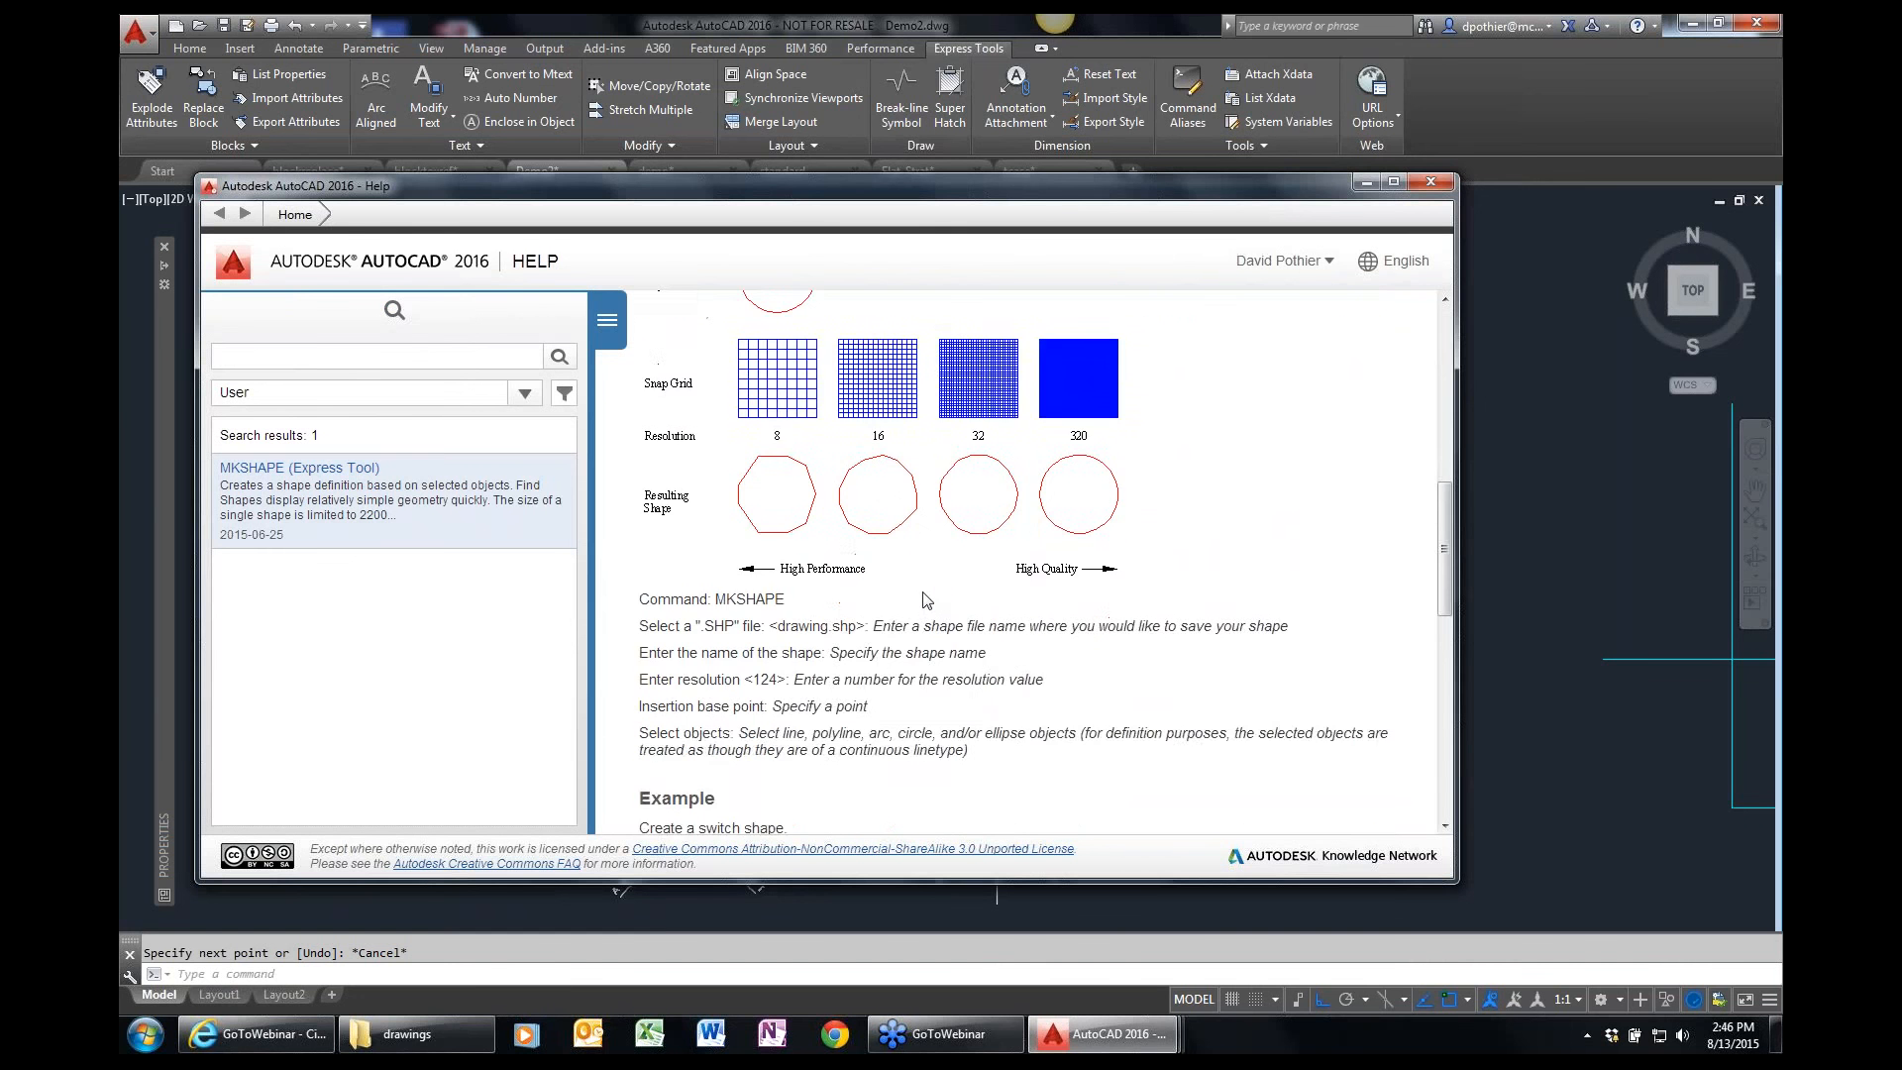
{"action": "scroll", "coordinate": [911, 577], "scroll_direction": "up", "scroll_amount": 3}
{"action": "scroll", "coordinate": [910, 577], "scroll_direction": "up", "scroll_amount": 8}
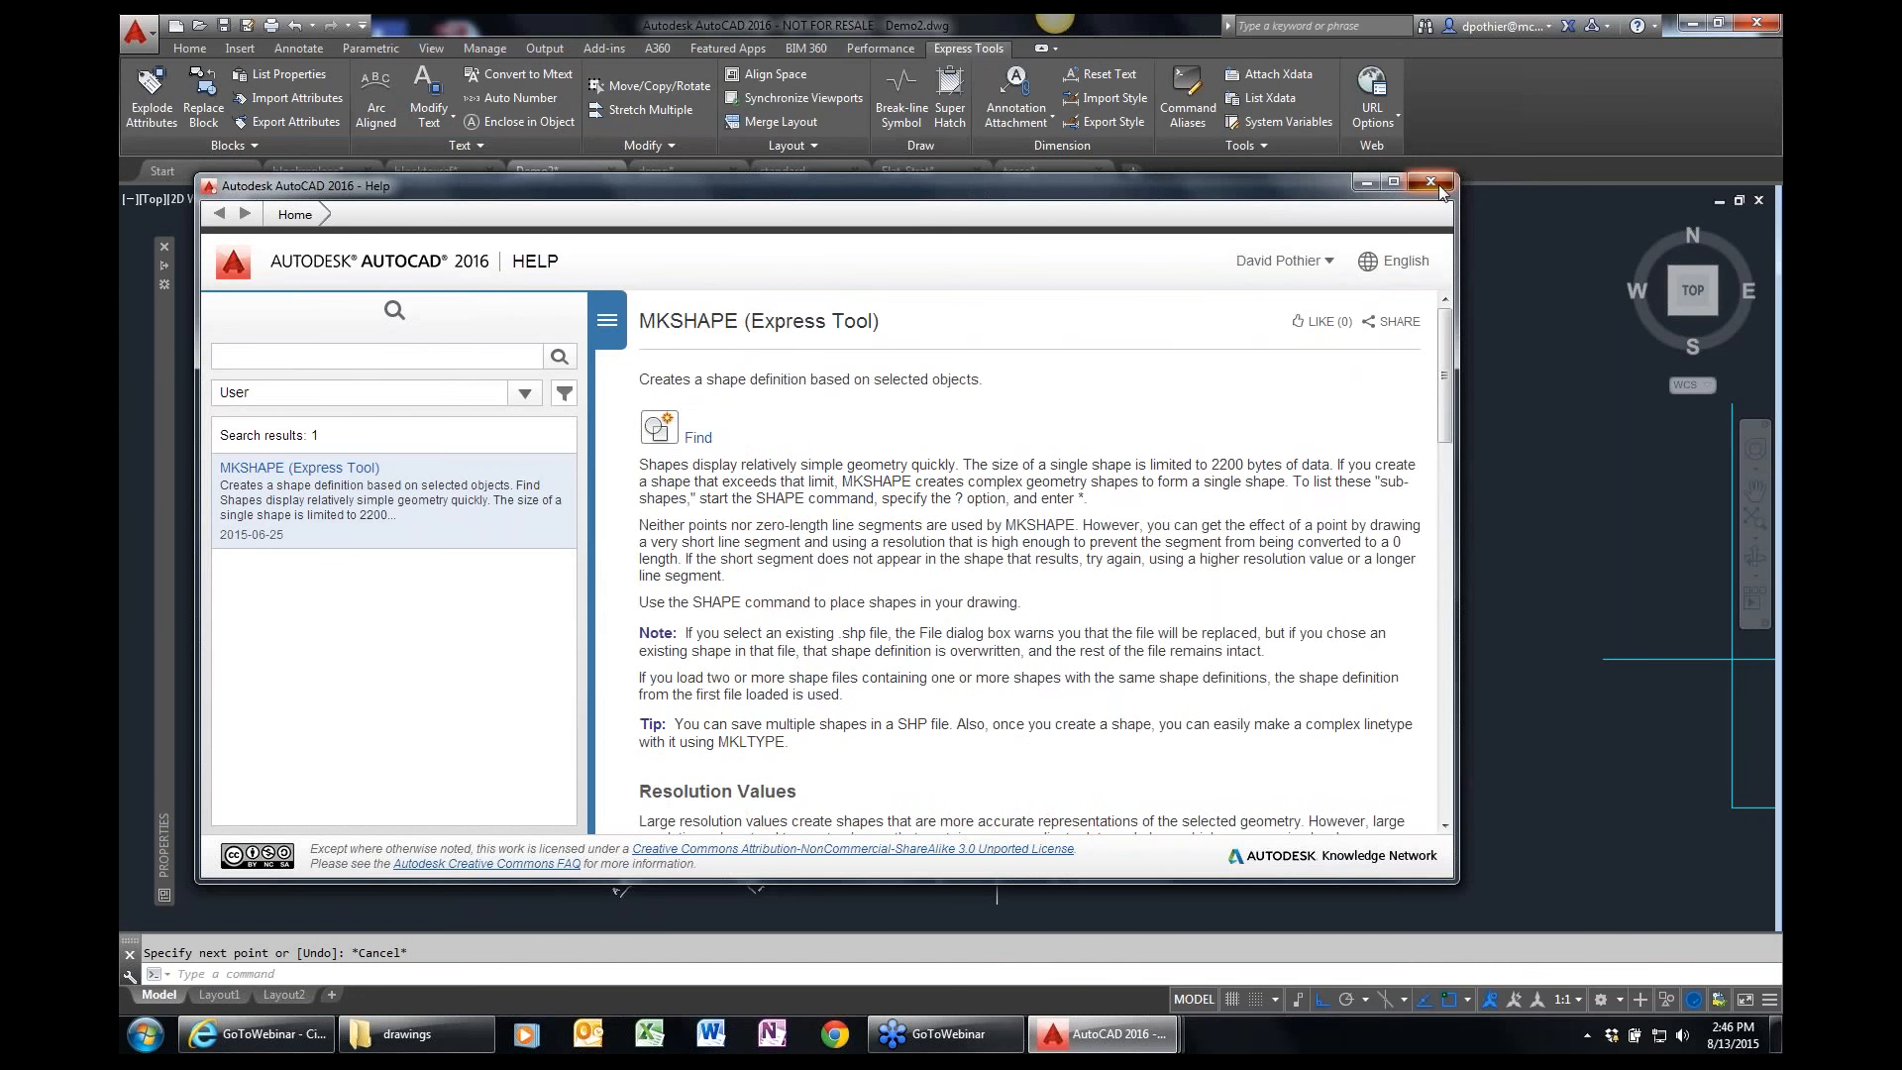
{"action": "left_click", "coordinate": [1430, 181]}
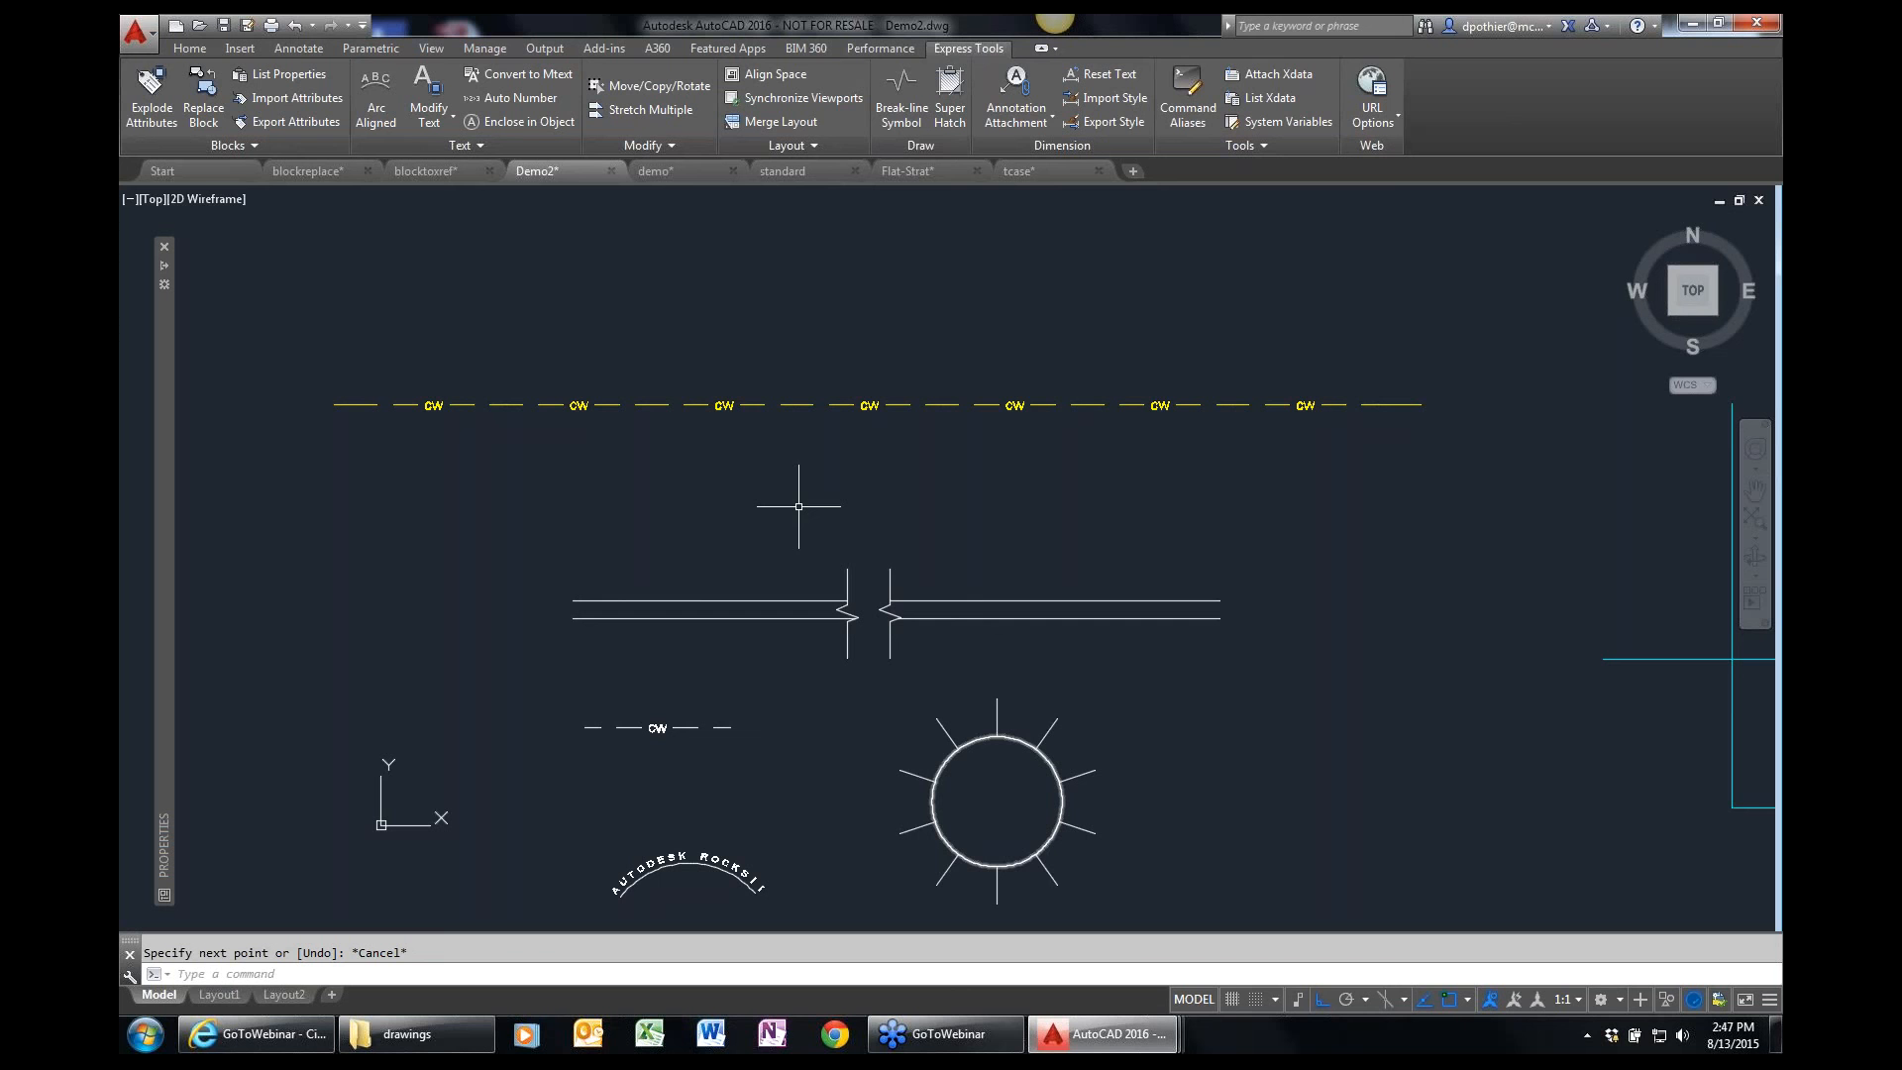
Open the System Variables editor with SYSVDLG, clear its filter and examine the details of the ACADVER variable.
{"action": "type", "text": "SYS"}
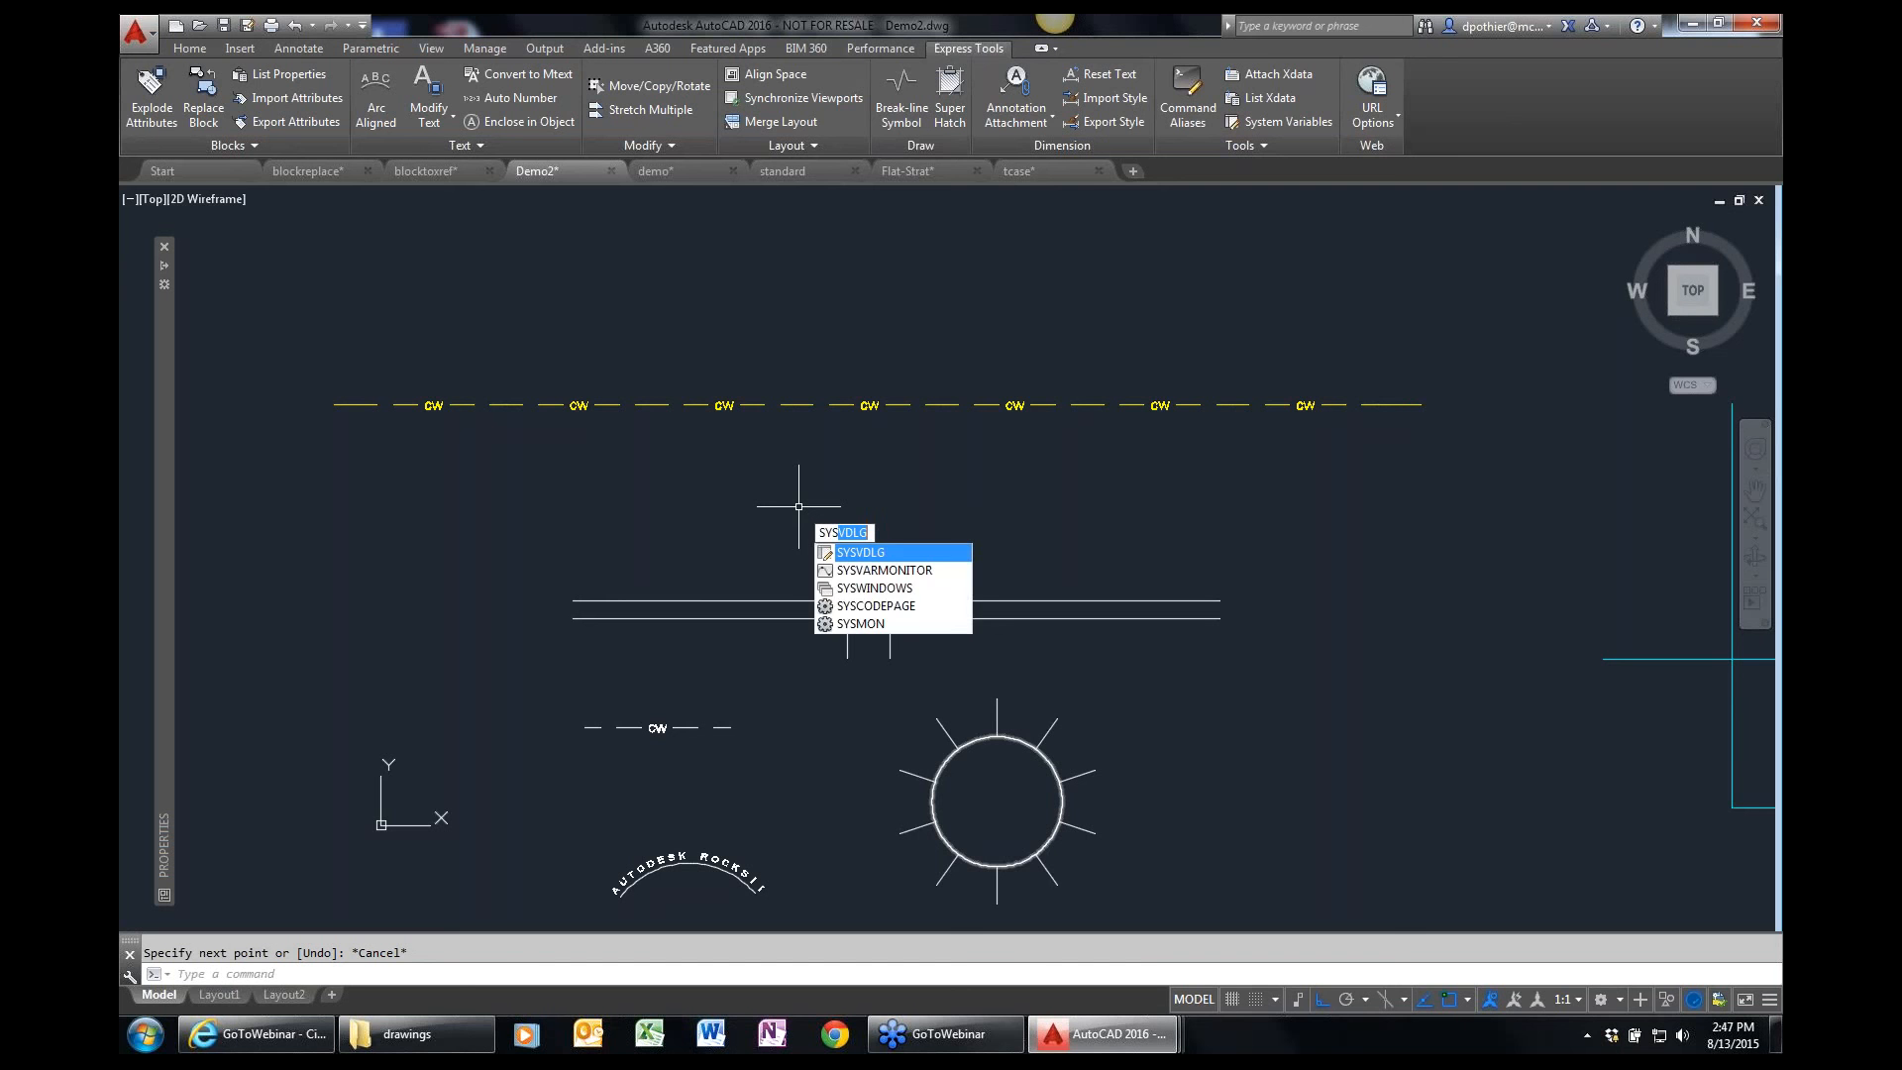
{"action": "type", "text": "Vslg"}
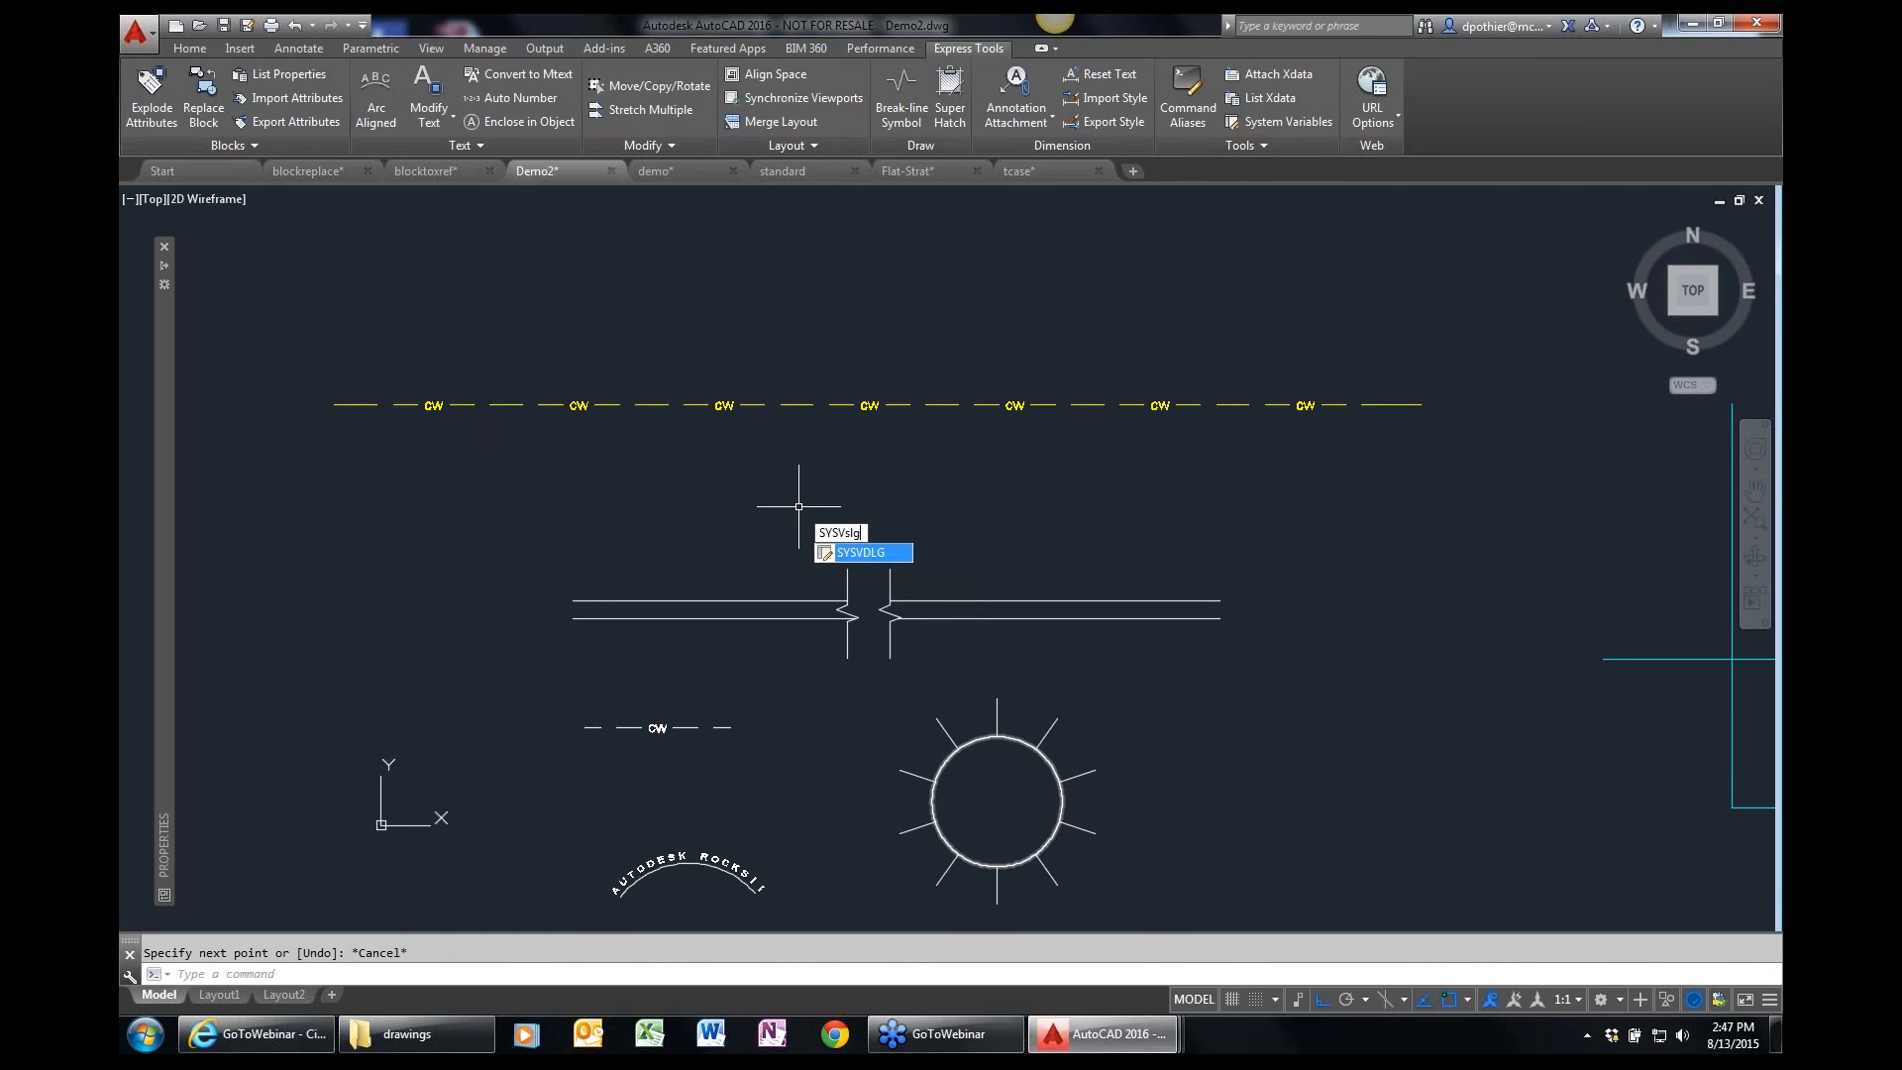
{"action": "key", "text": "Return"}
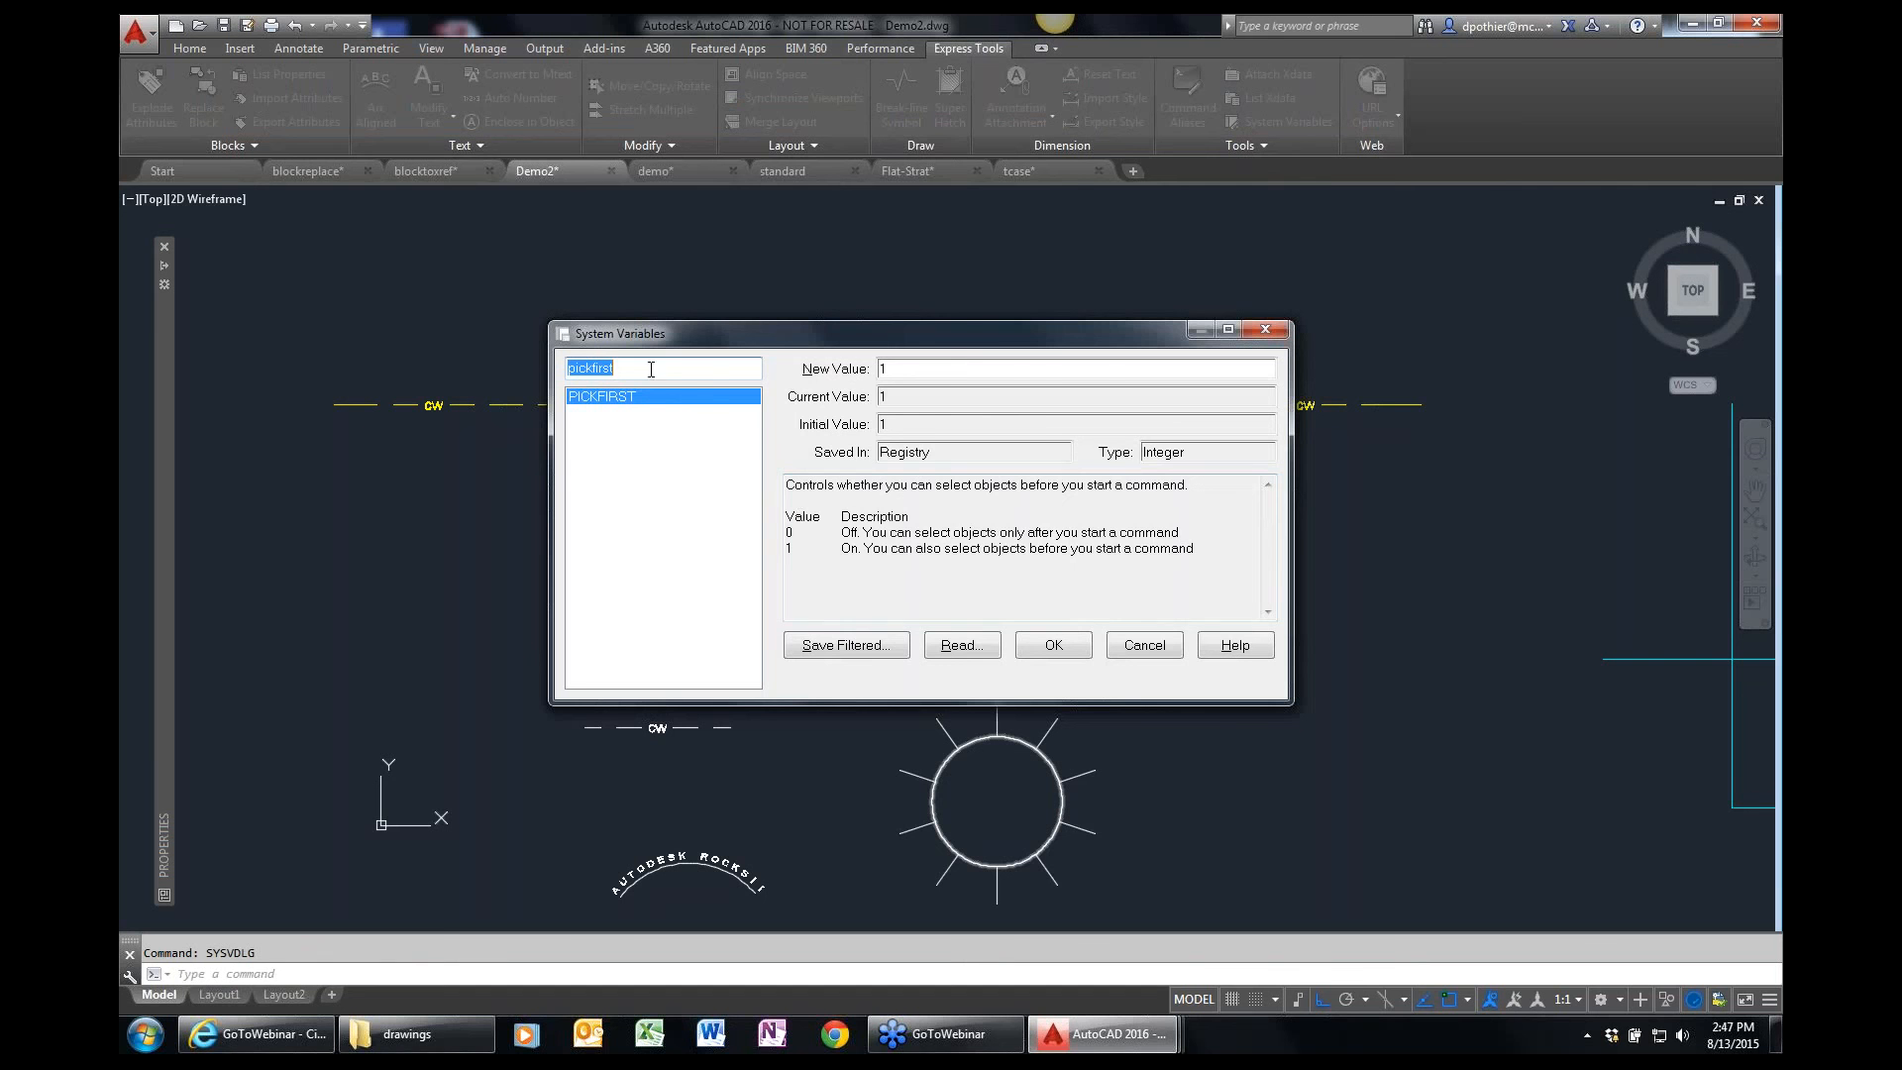
{"action": "key", "text": "BackSpace"}
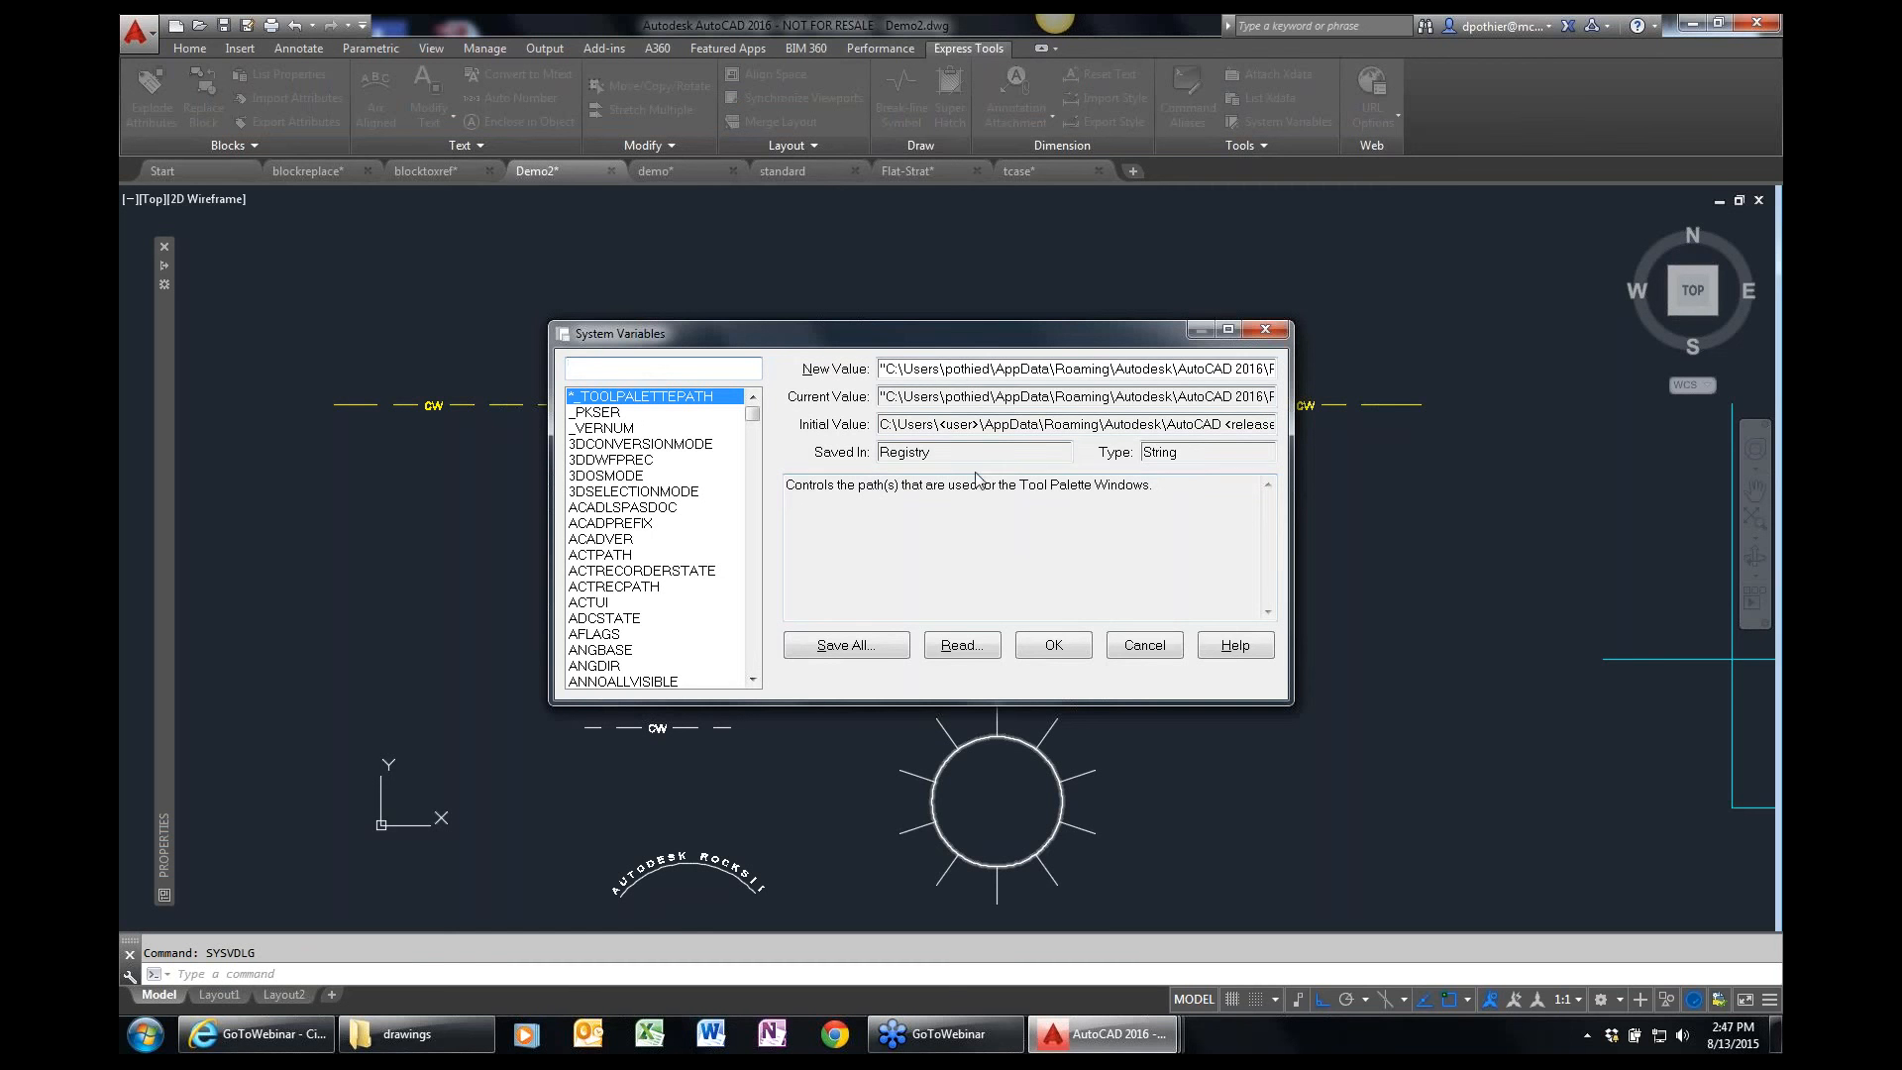
{"action": "left_click_drag", "start_coordinate": [960, 455], "coordinate": [848, 458]}
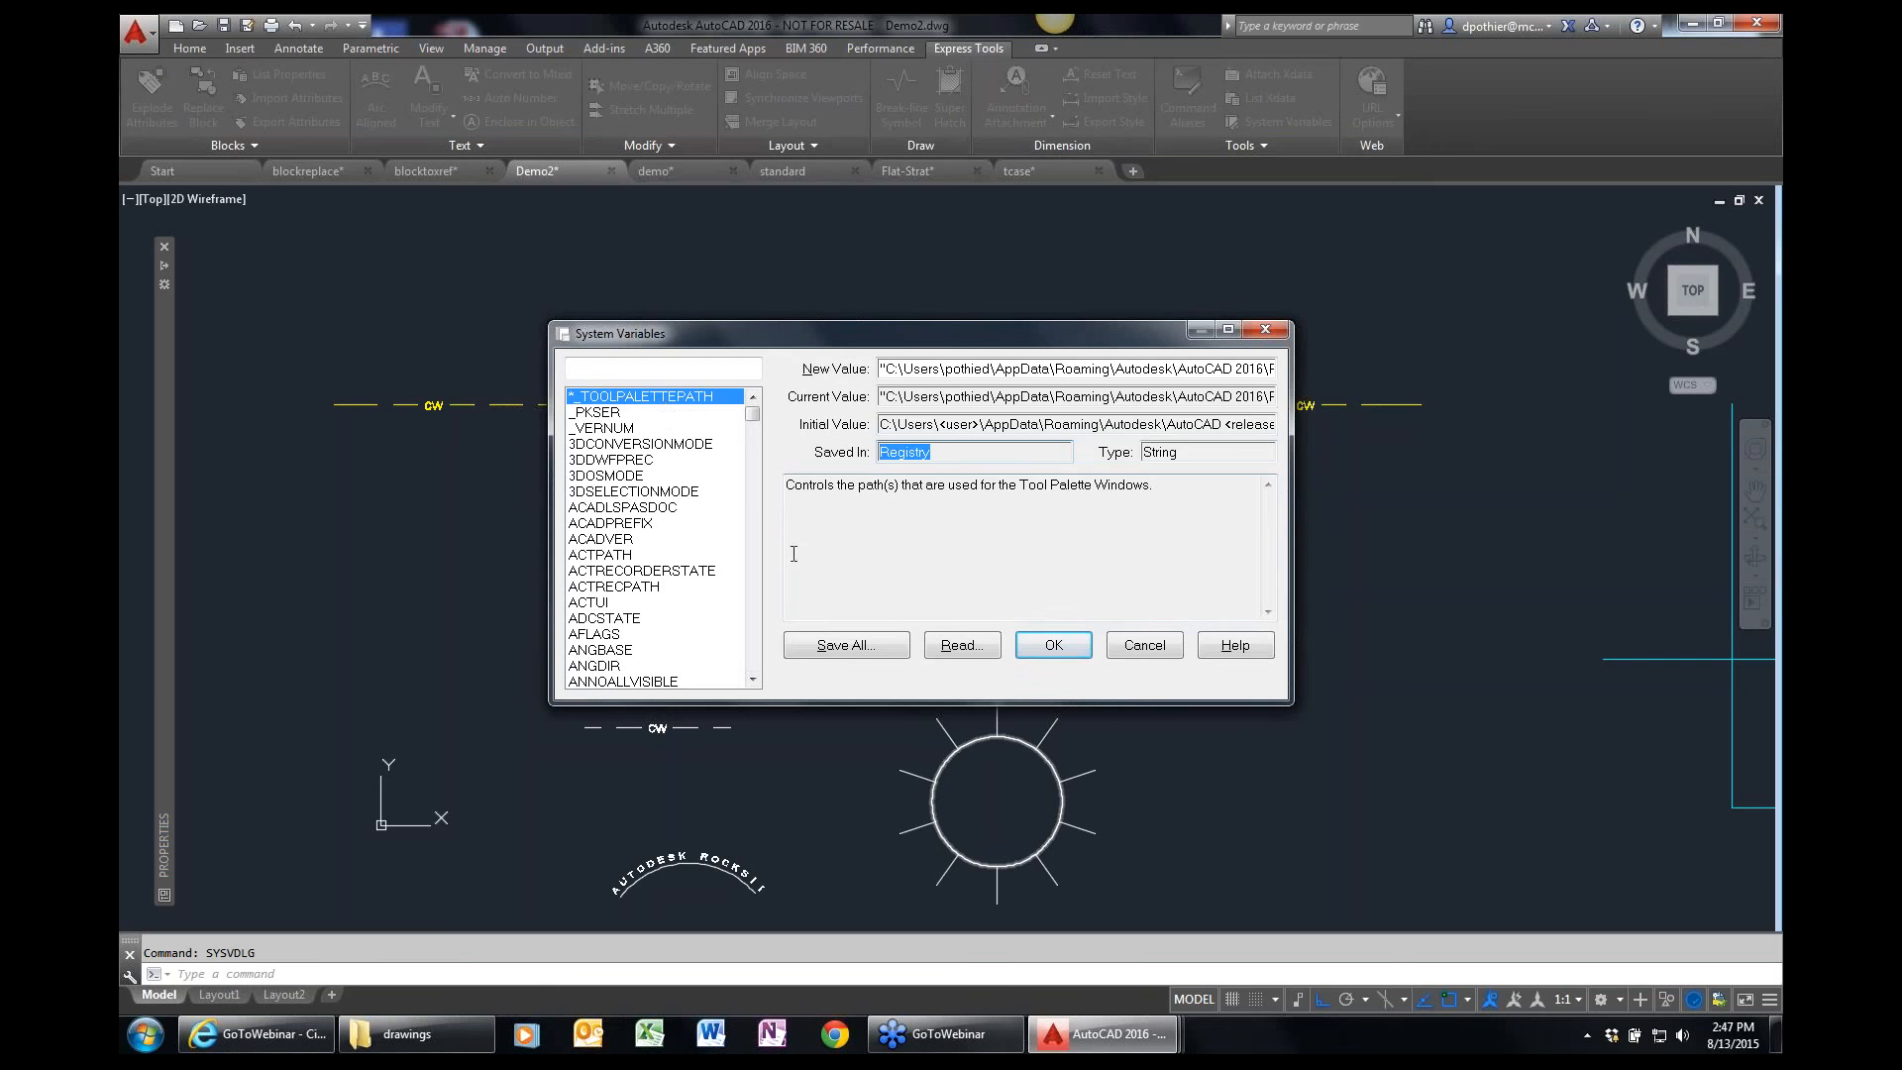
{"action": "left_click", "coordinate": [619, 538]}
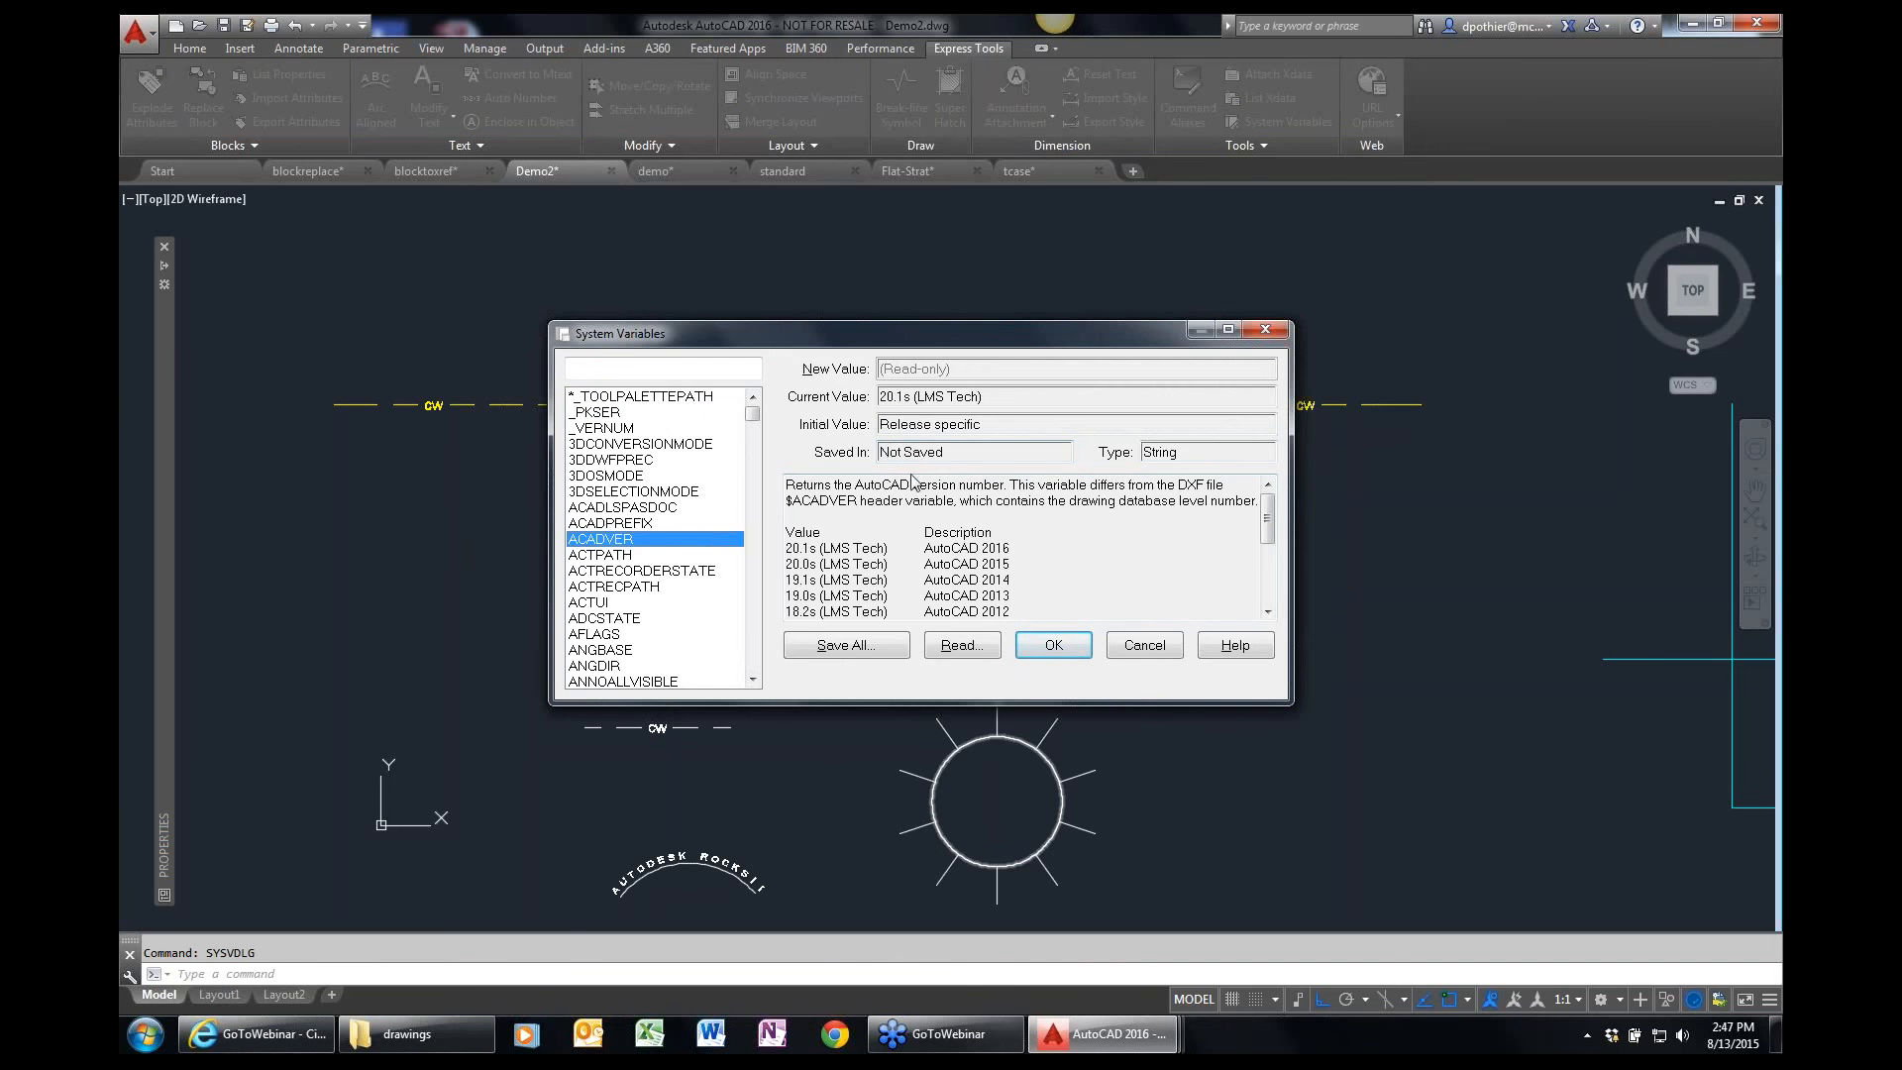
Filter the system variables for pickfirst to examine its description and values.
{"action": "left_click", "coordinate": [666, 370]}
{"action": "type", "text": "pick"}
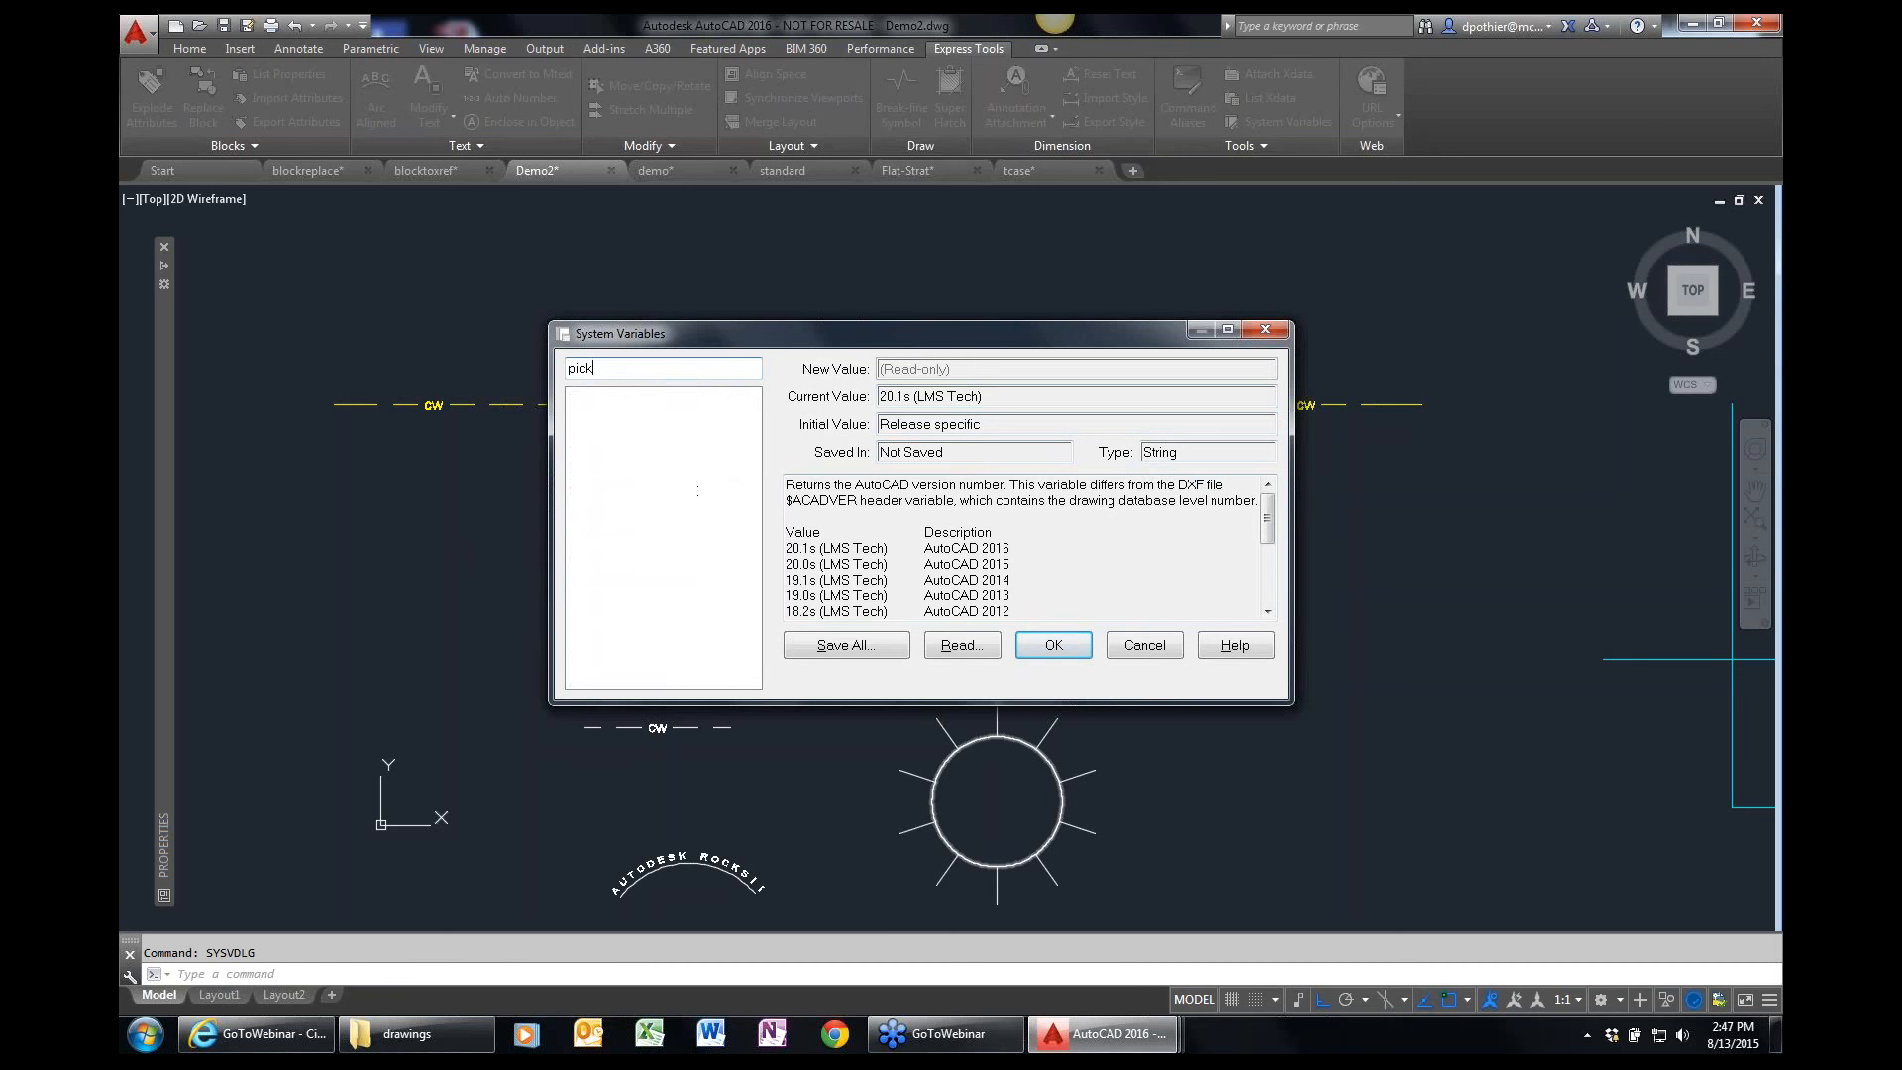
{"action": "type", "text": "first"}
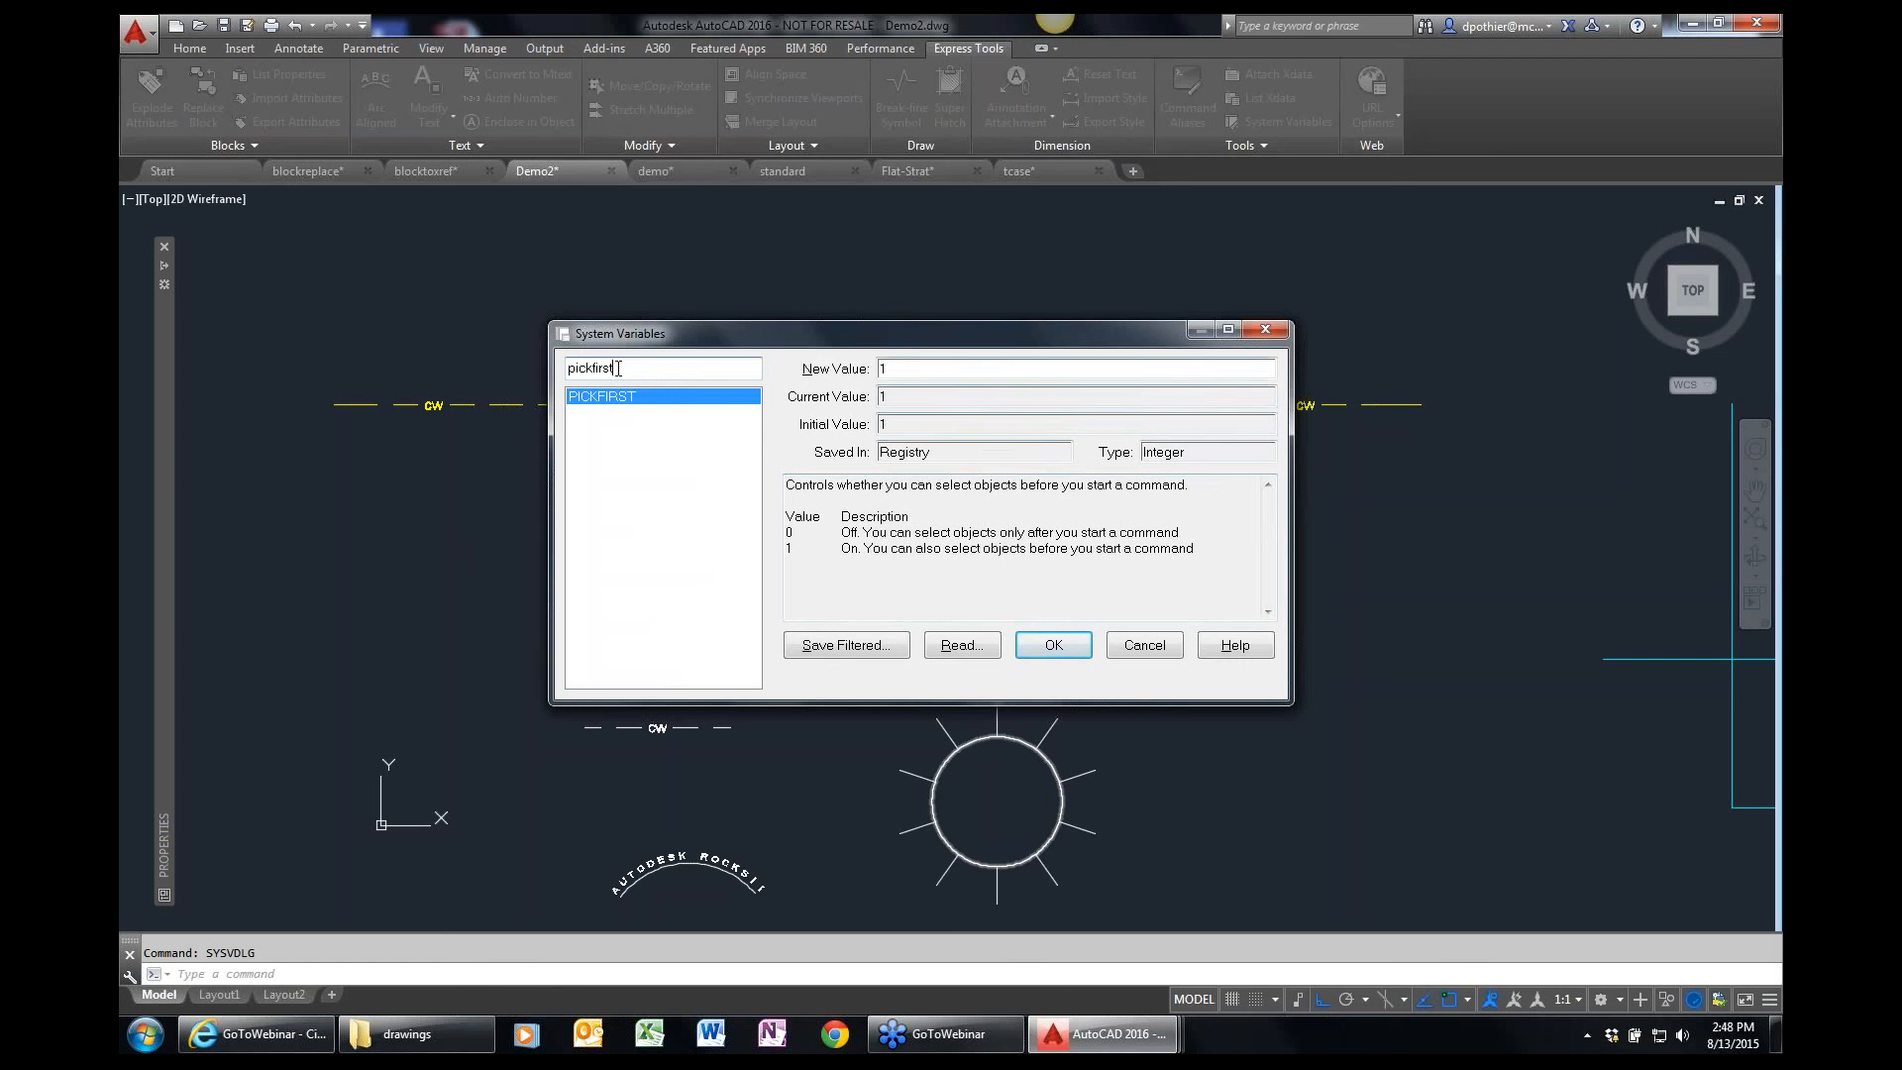
Look up the osmode system variable and its value descriptions, and leave the editor without changing anything.
{"action": "double_click", "coordinate": [571, 367]}
{"action": "type", "text": "osmode"}
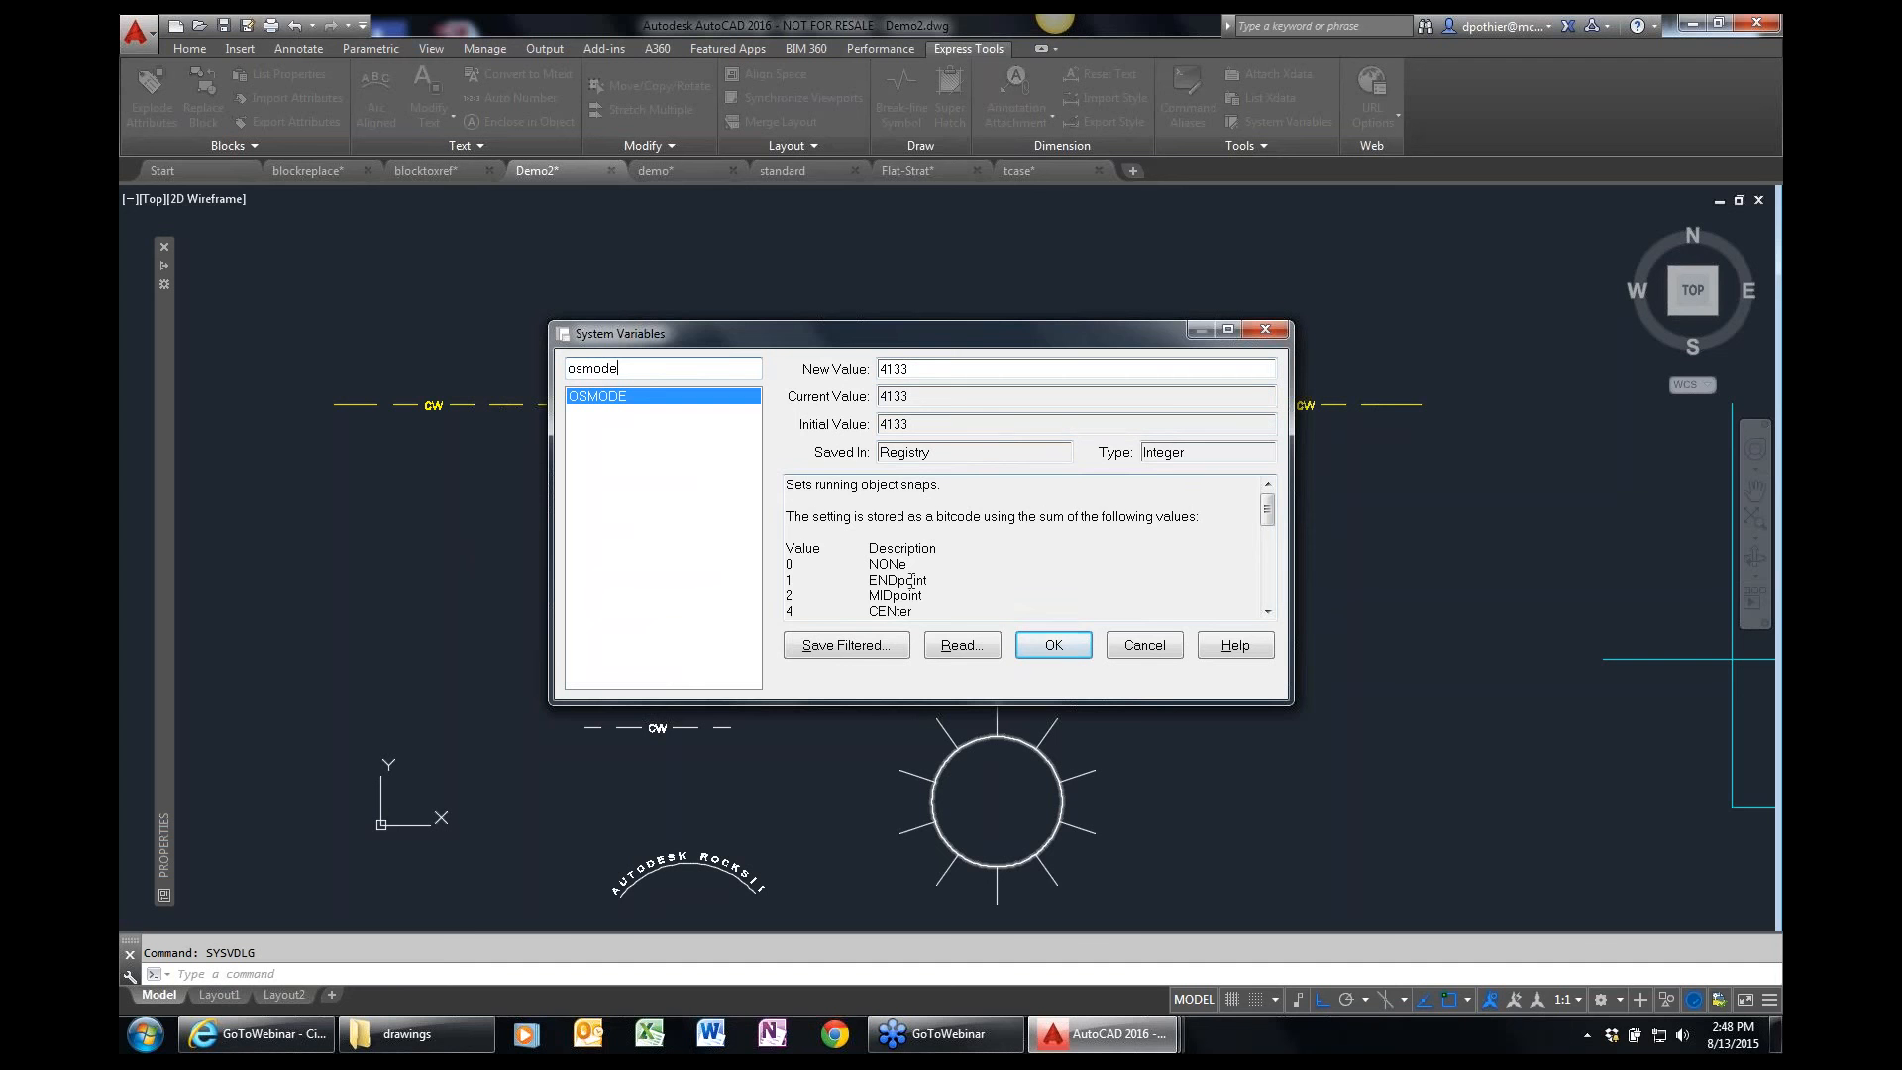
{"action": "mouse_move", "coordinate": [1267, 511]}
{"action": "left_mouse_down"}
{"action": "mouse_move", "coordinate": [1270, 584]}
{"action": "mouse_move", "coordinate": [1267, 505]}
{"action": "left_mouse_up"}
{"action": "left_click", "coordinate": [1129, 646]}
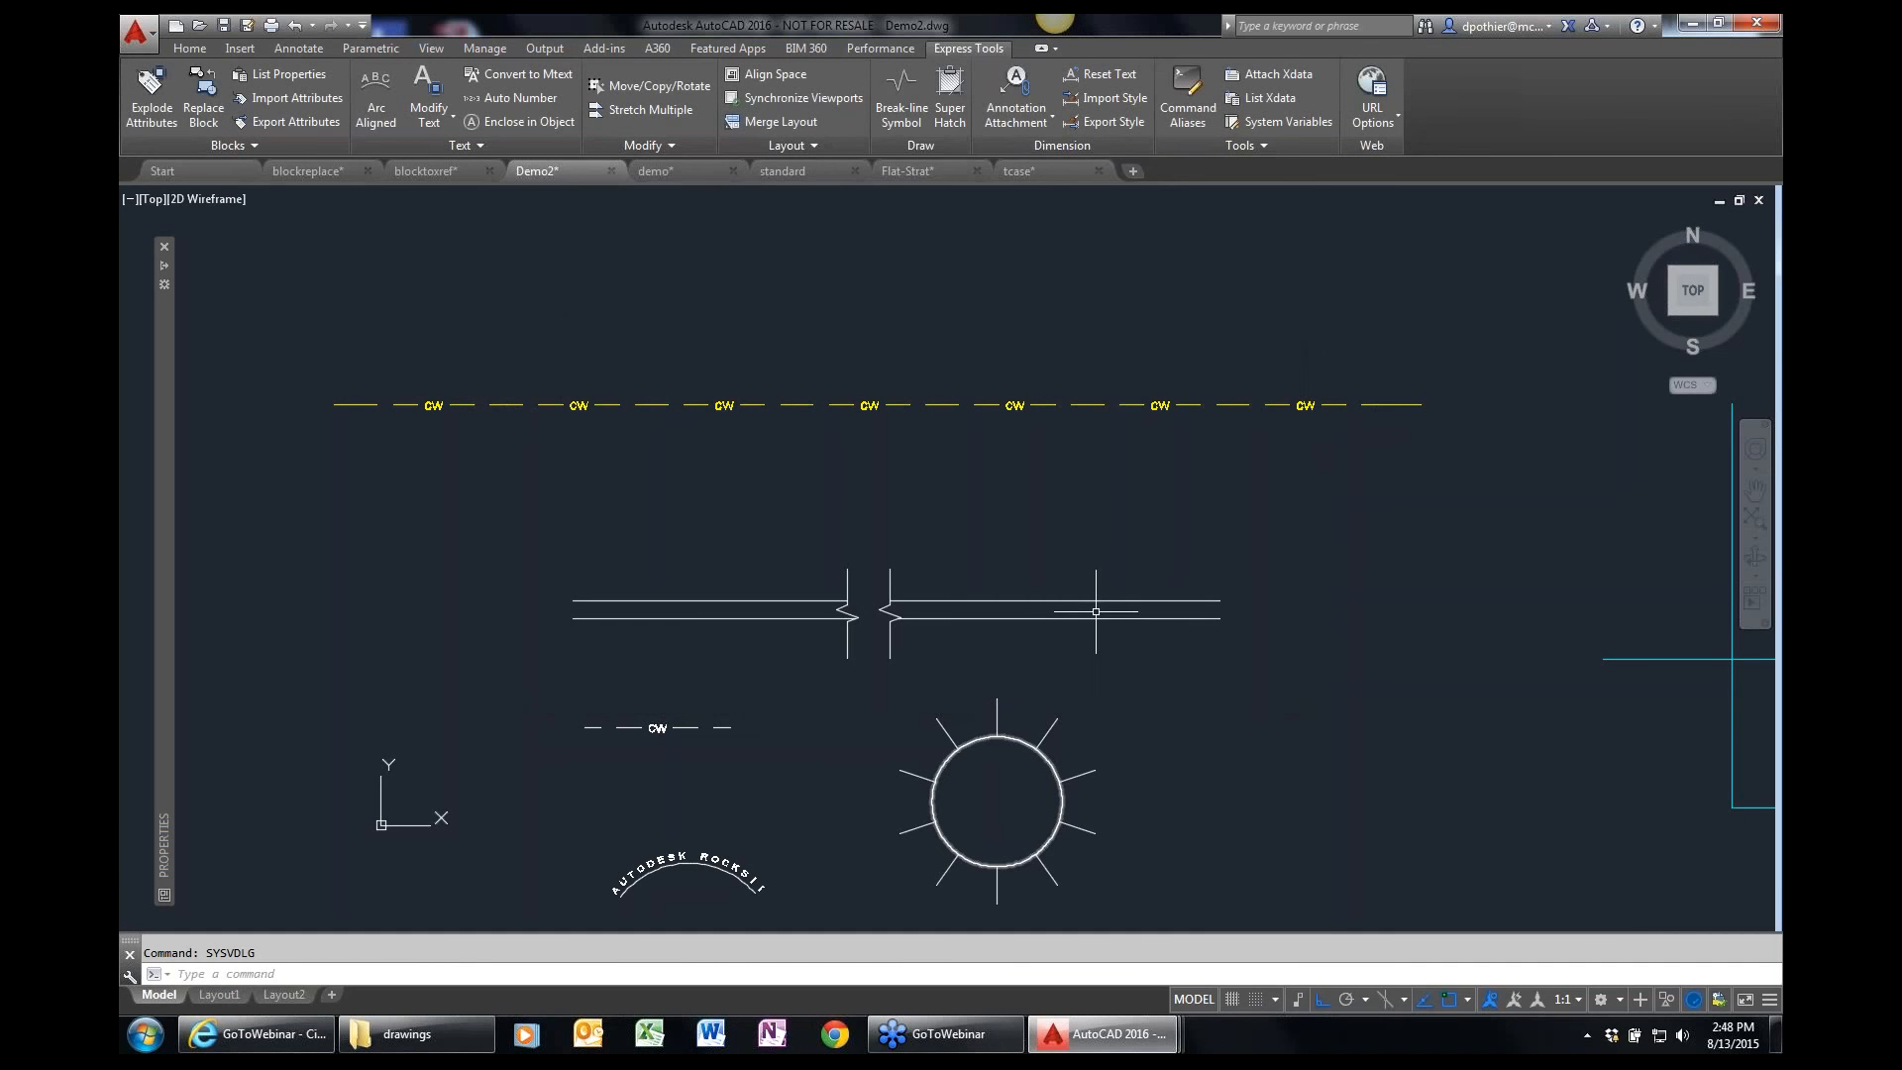
Examine the monitored variables and their preferred values in the System Variable Monitor, and close it without changes.
{"action": "left_click", "coordinate": [194, 49]}
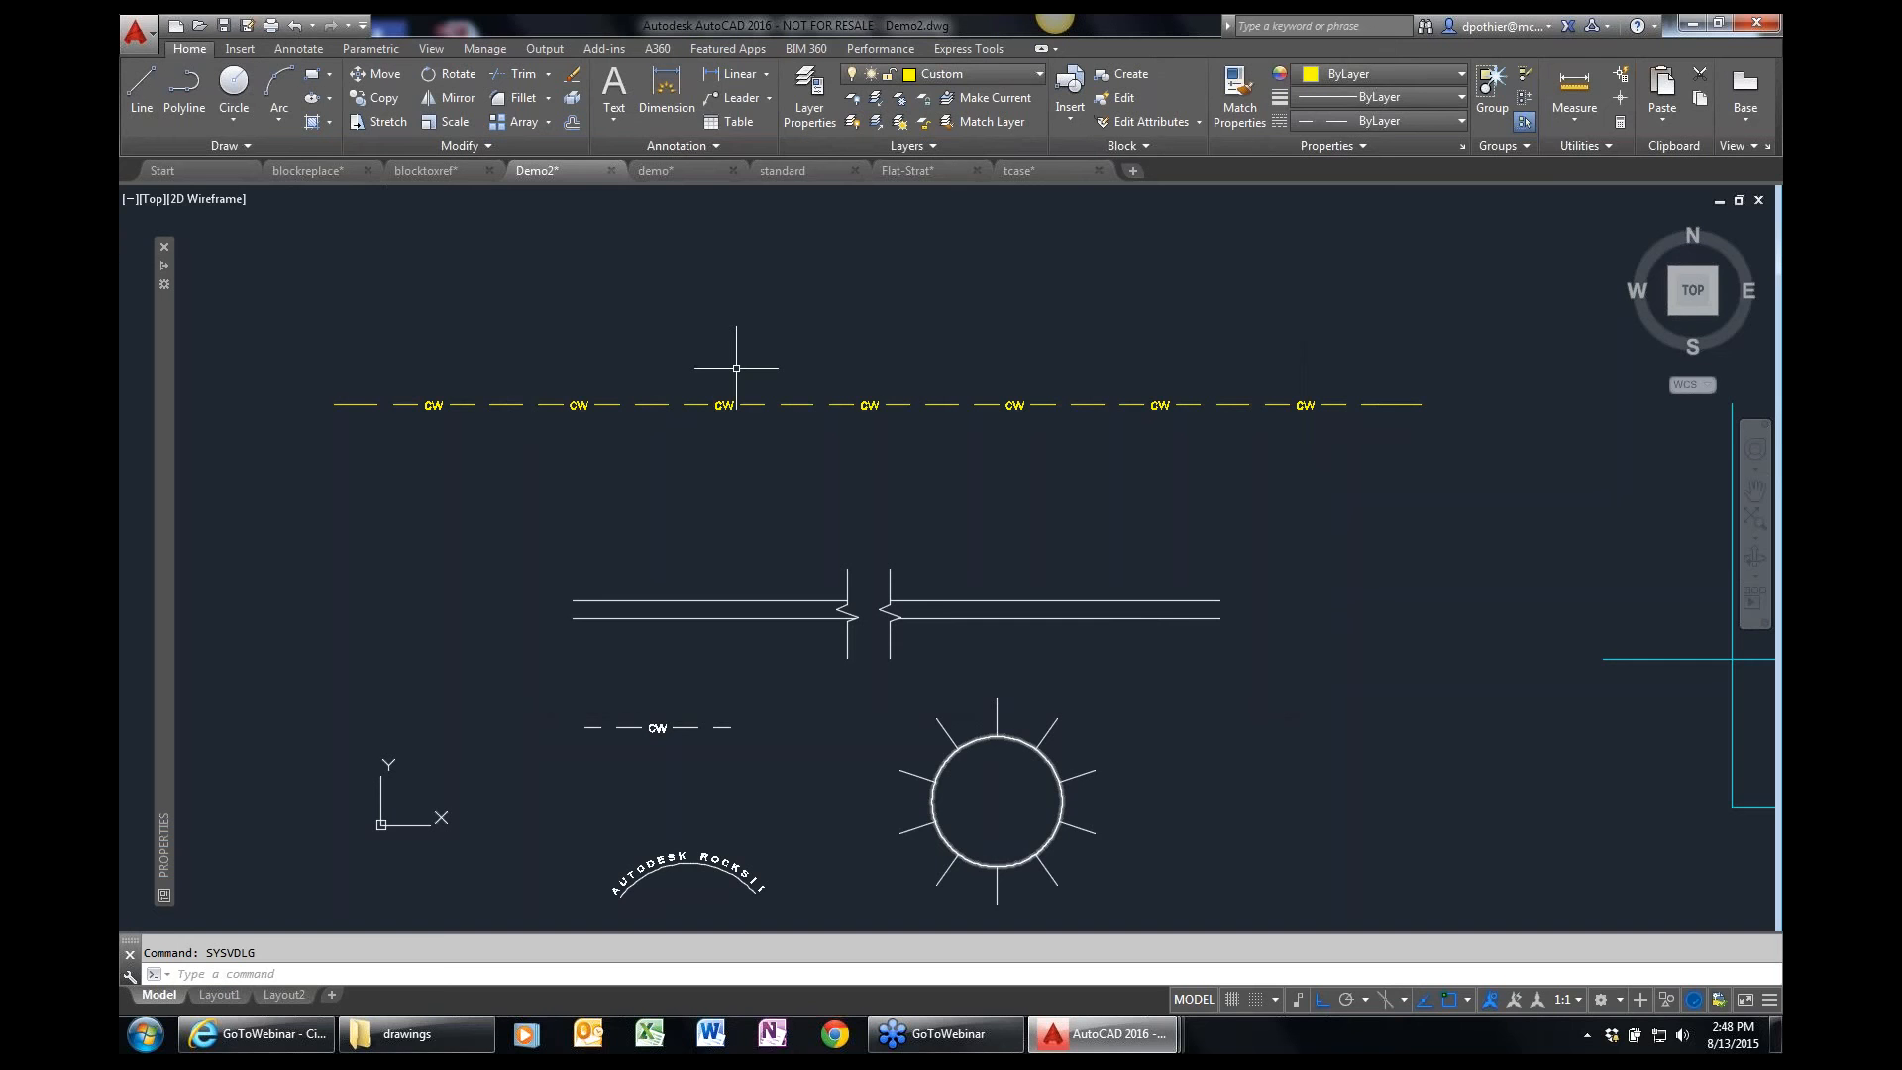
{"action": "type", "text": "SYSVAR"}
{"action": "key", "text": "Return"}
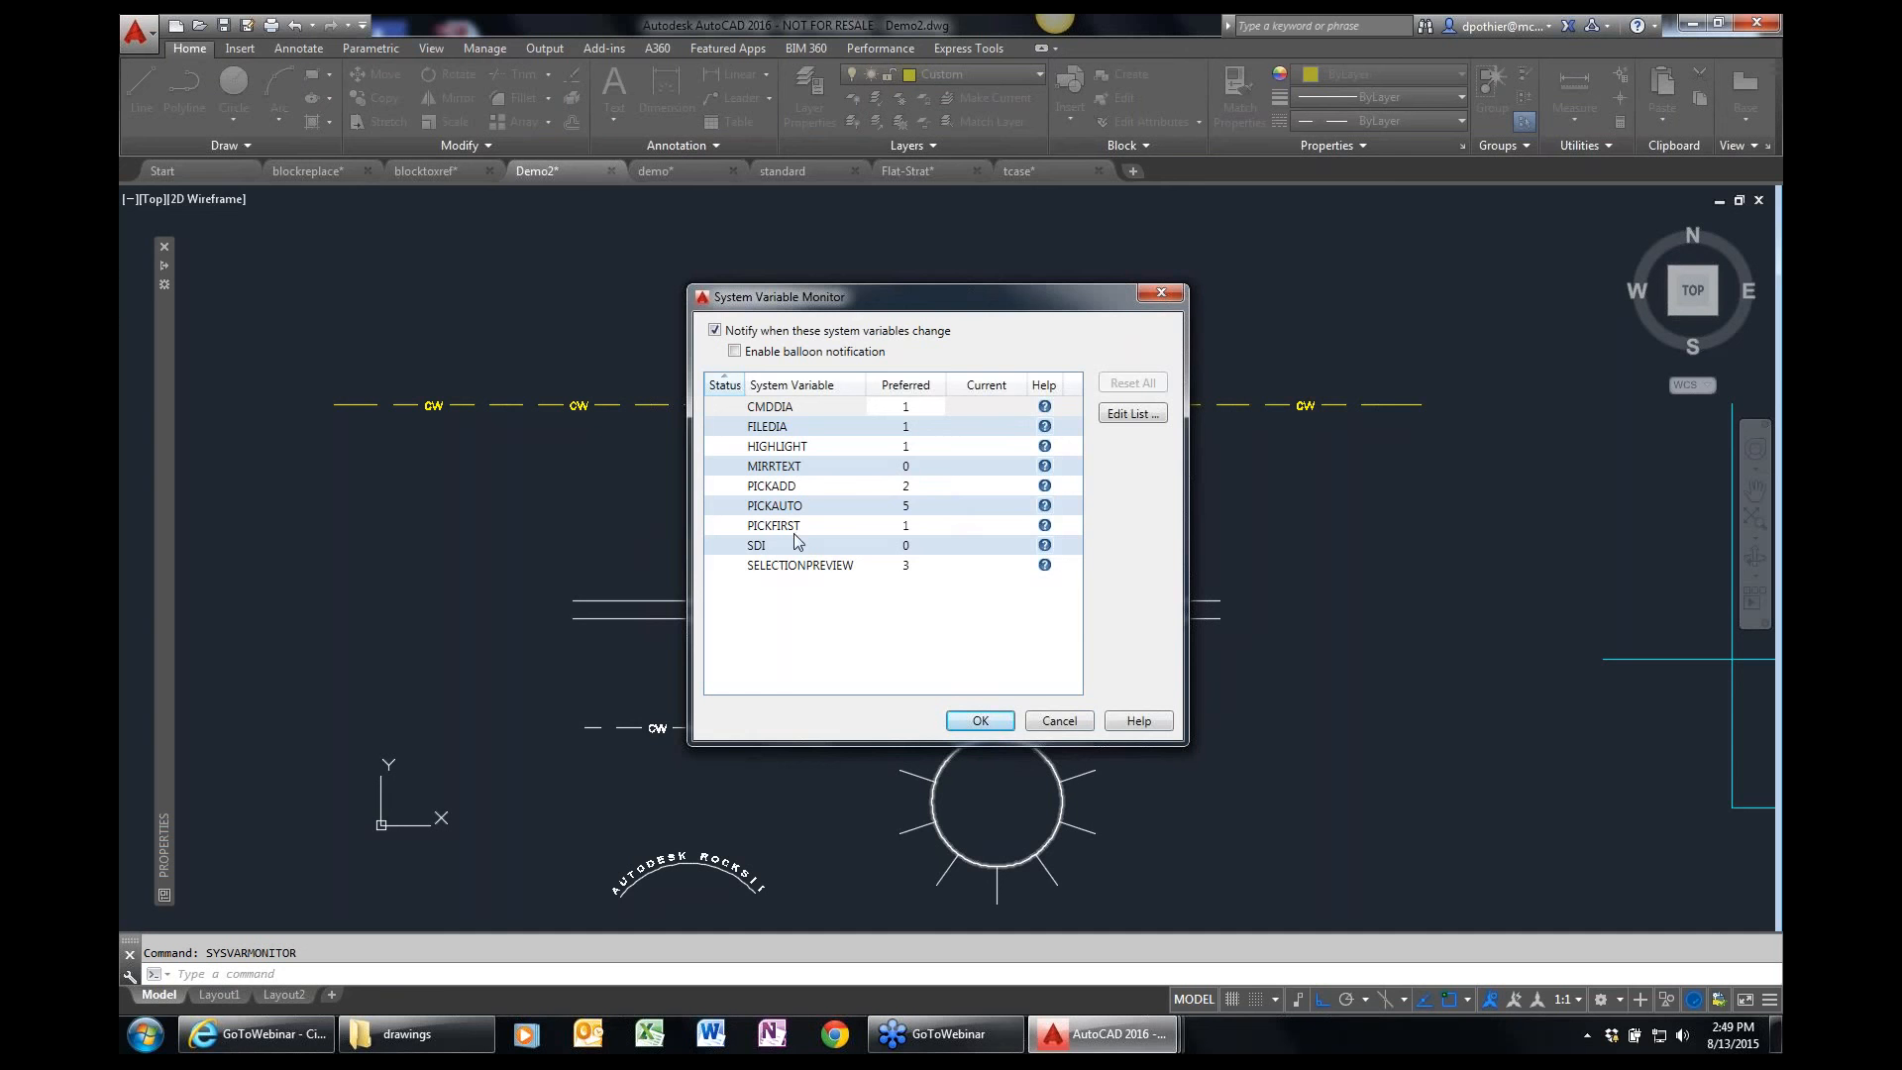
{"action": "left_click", "coordinate": [1057, 721]}
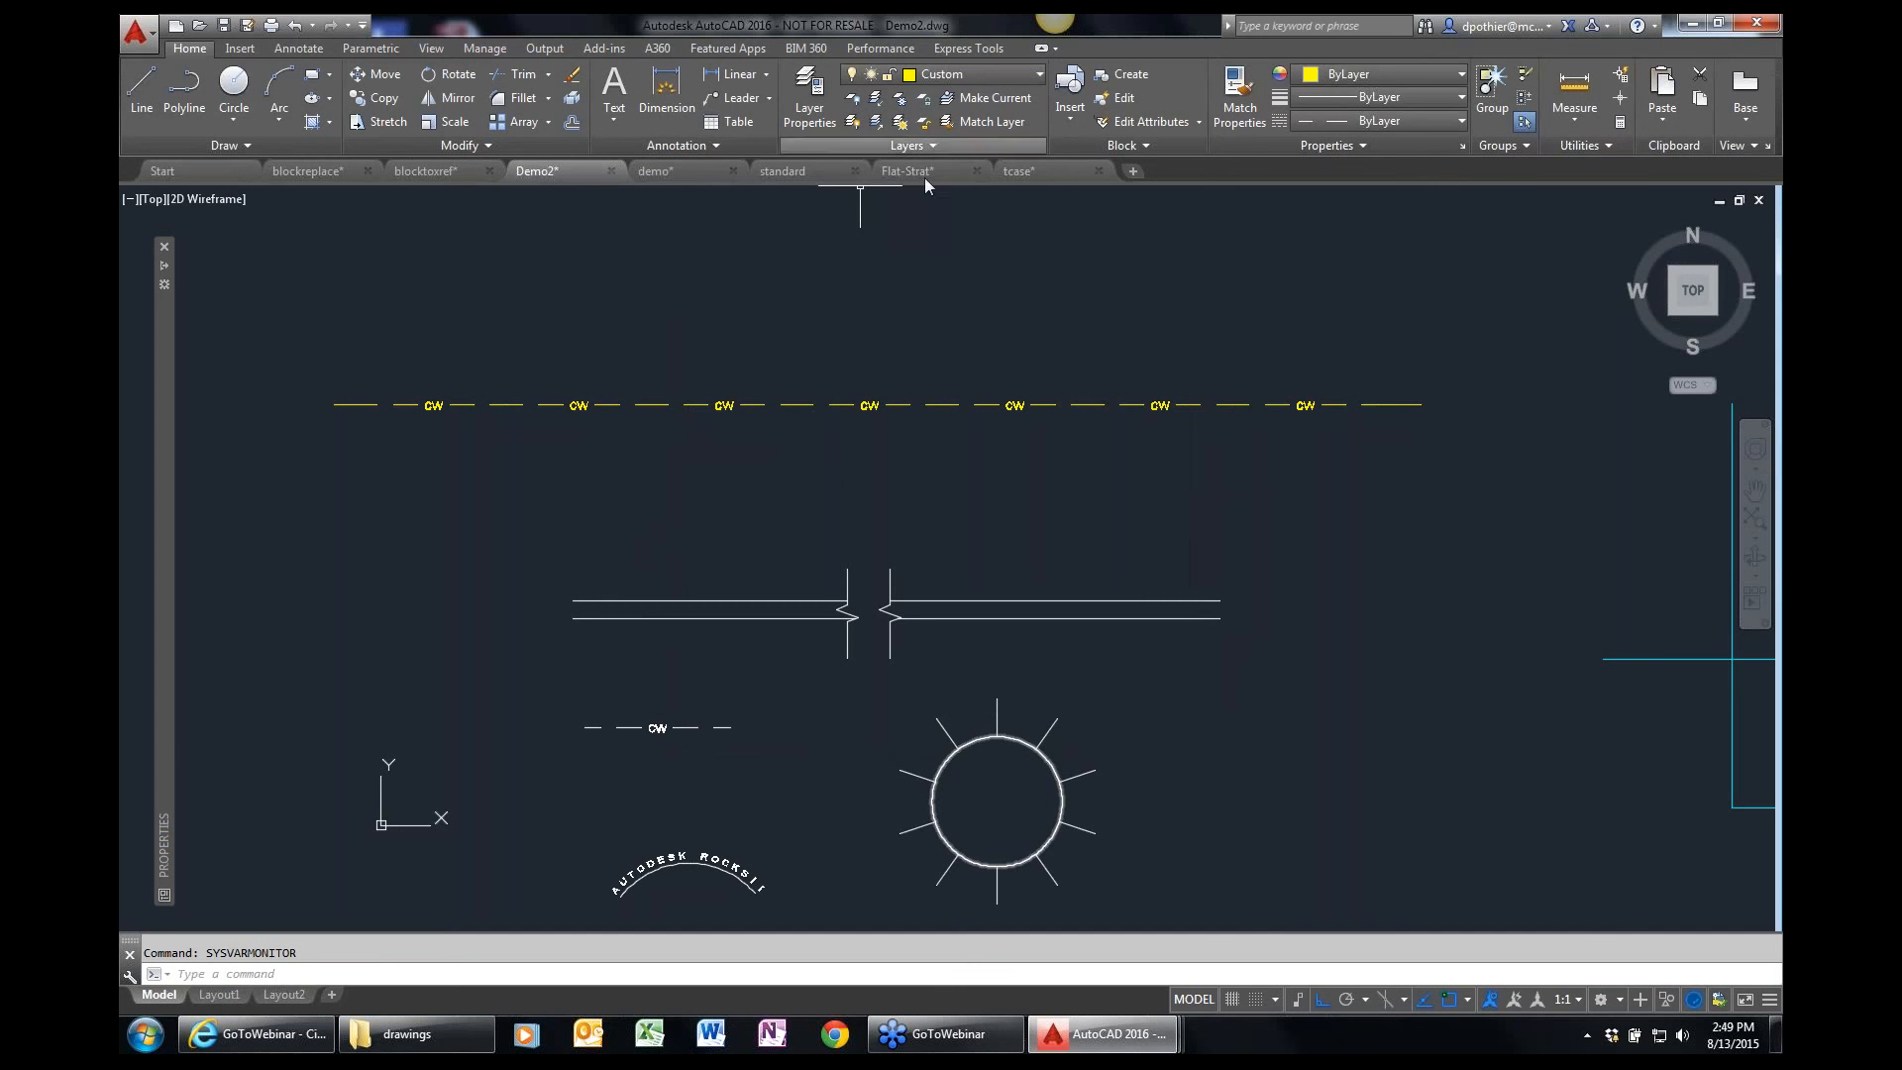
Switch to the standard drawing and zoom to a window around the whole floor plan.
{"action": "left_click", "coordinate": [817, 174]}
{"action": "scroll", "coordinate": [690, 604], "scroll_direction": "down", "scroll_amount": 4}
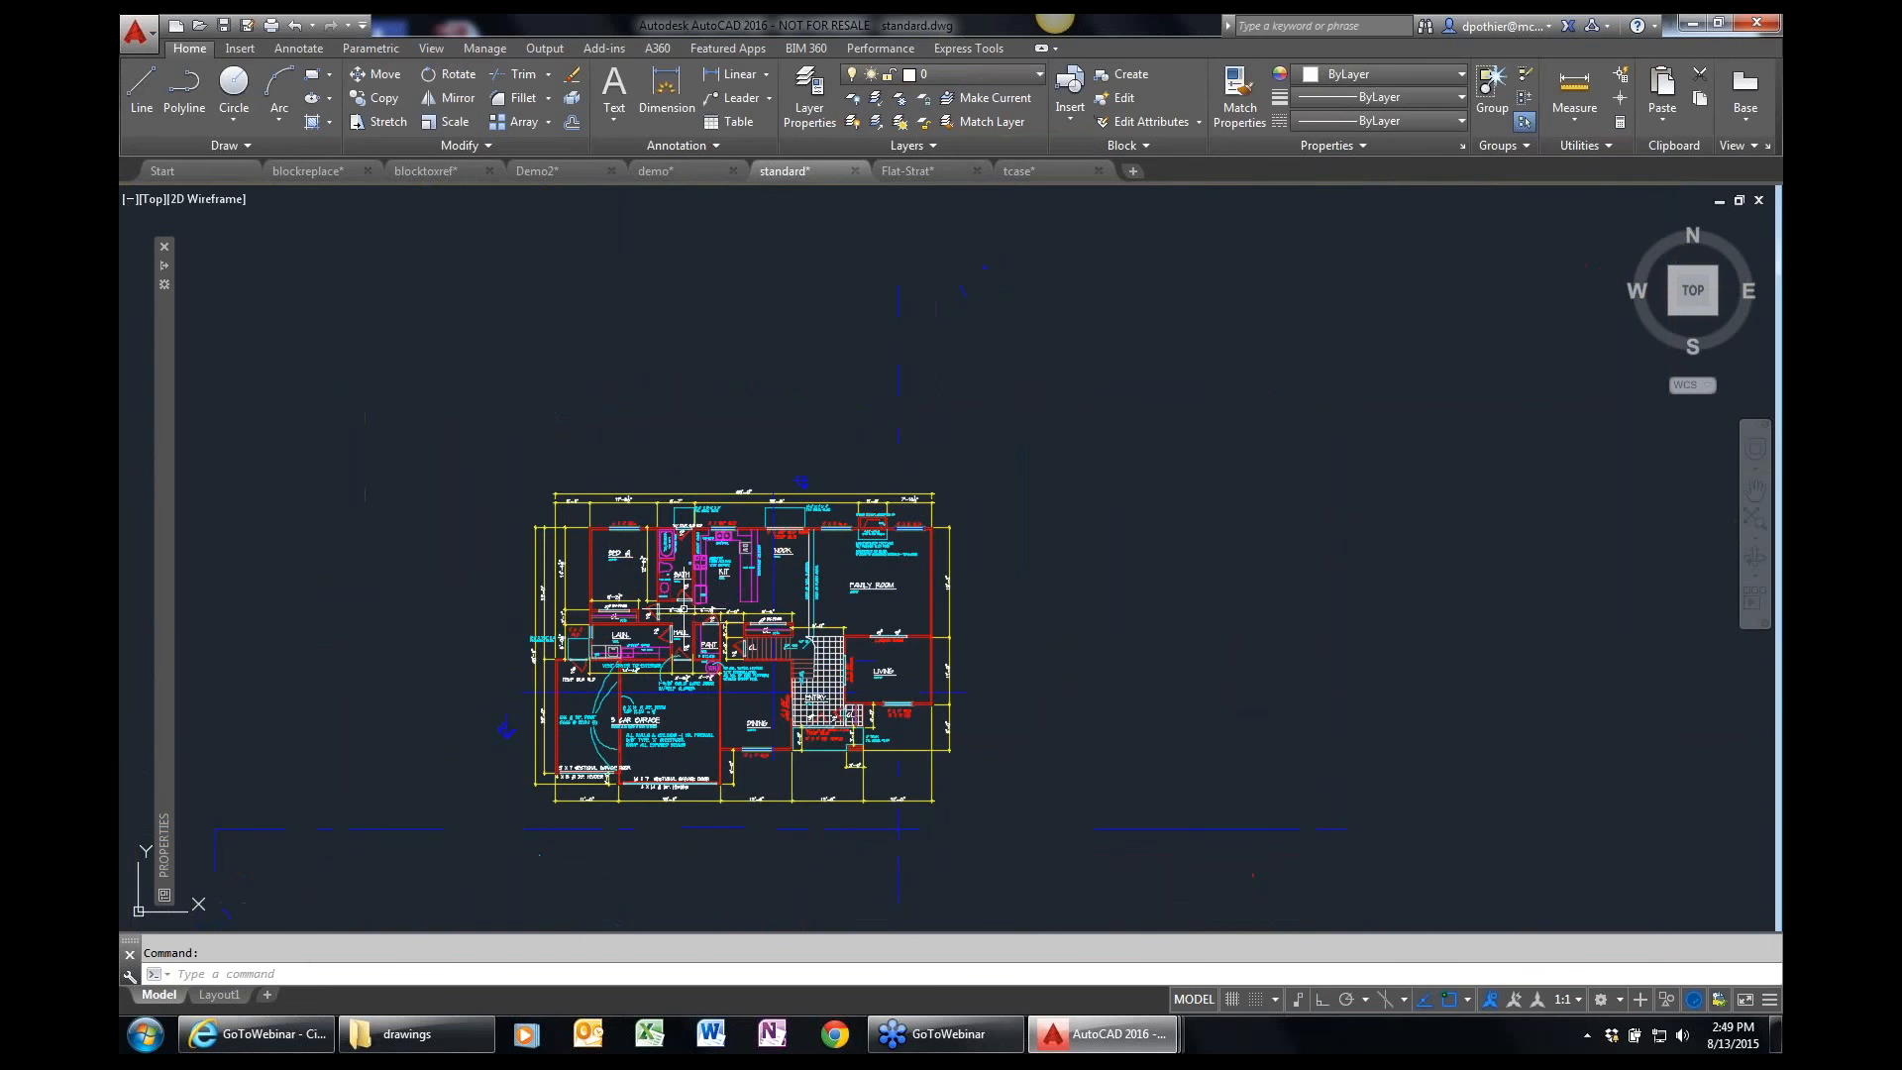
{"action": "type", "text": "z"}
{"action": "key", "text": "Return"}
{"action": "left_click", "coordinate": [420, 846]}
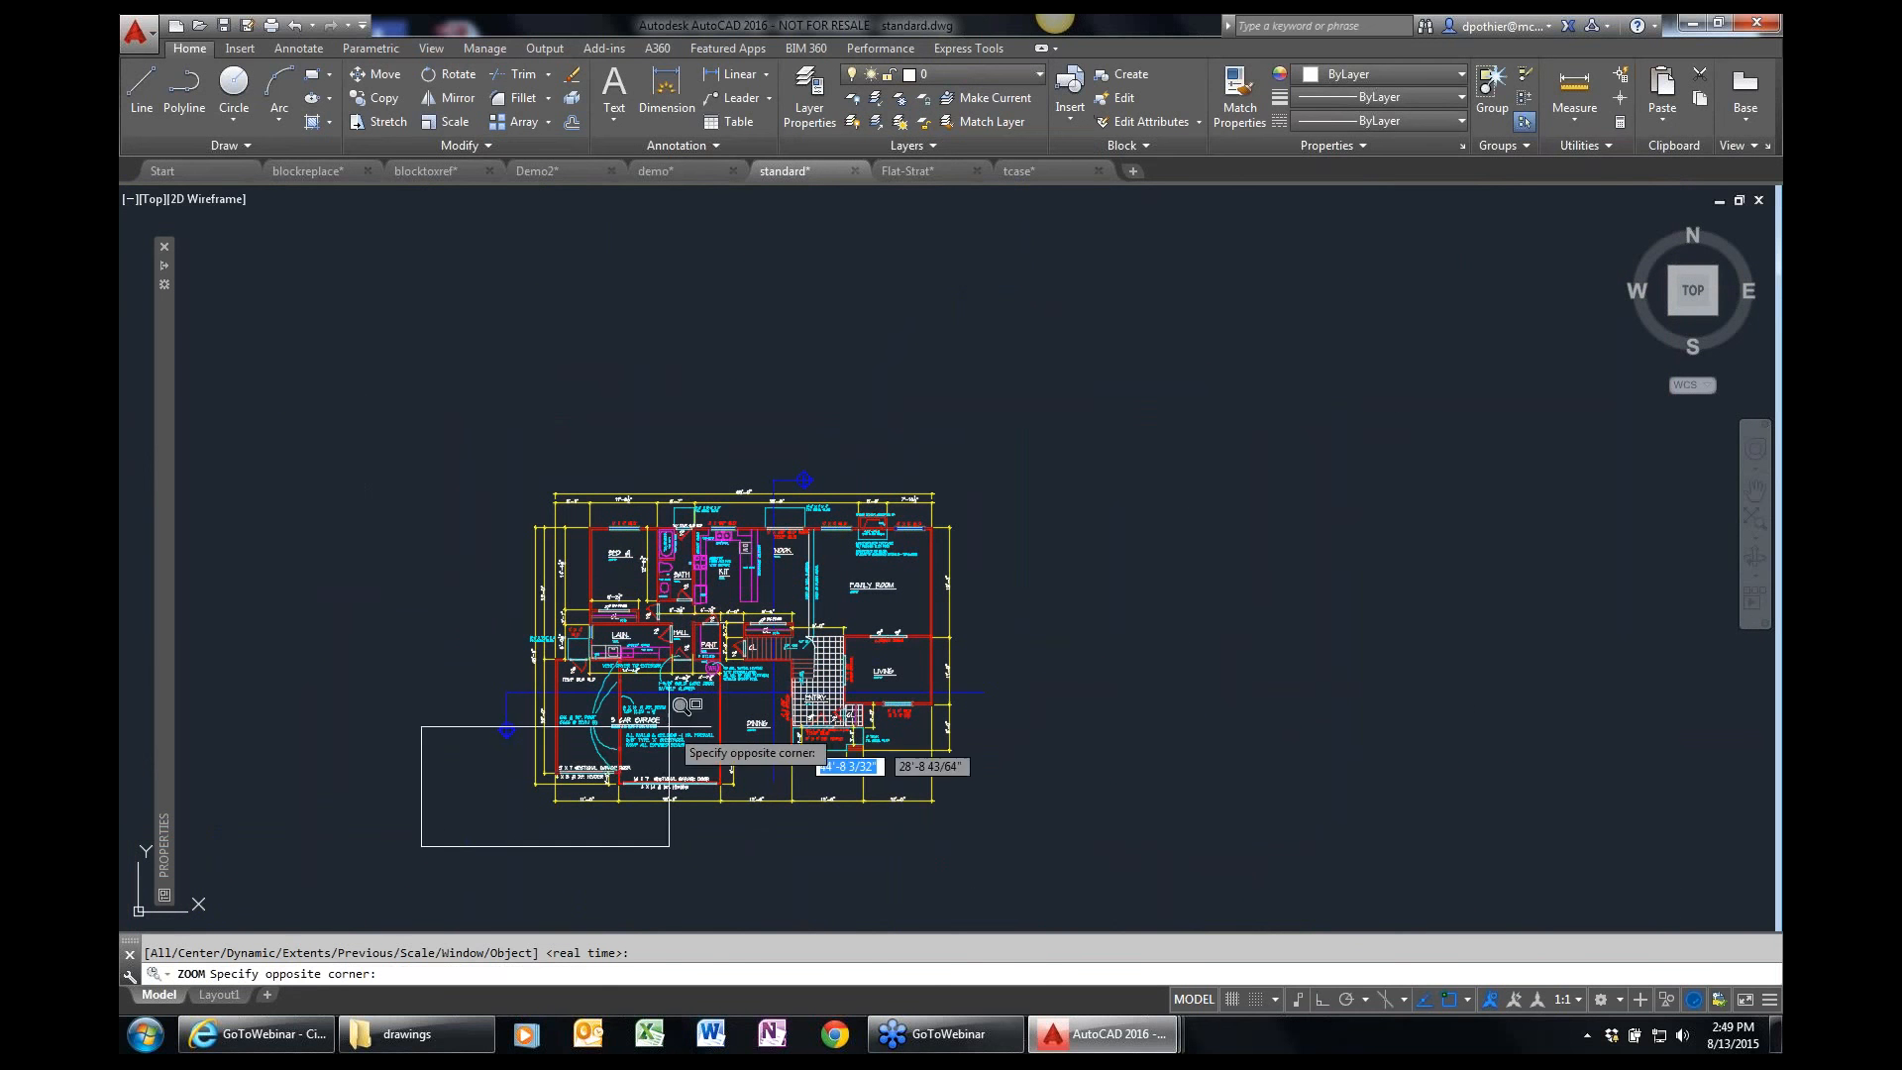
{"action": "left_click", "coordinate": [1021, 467]}
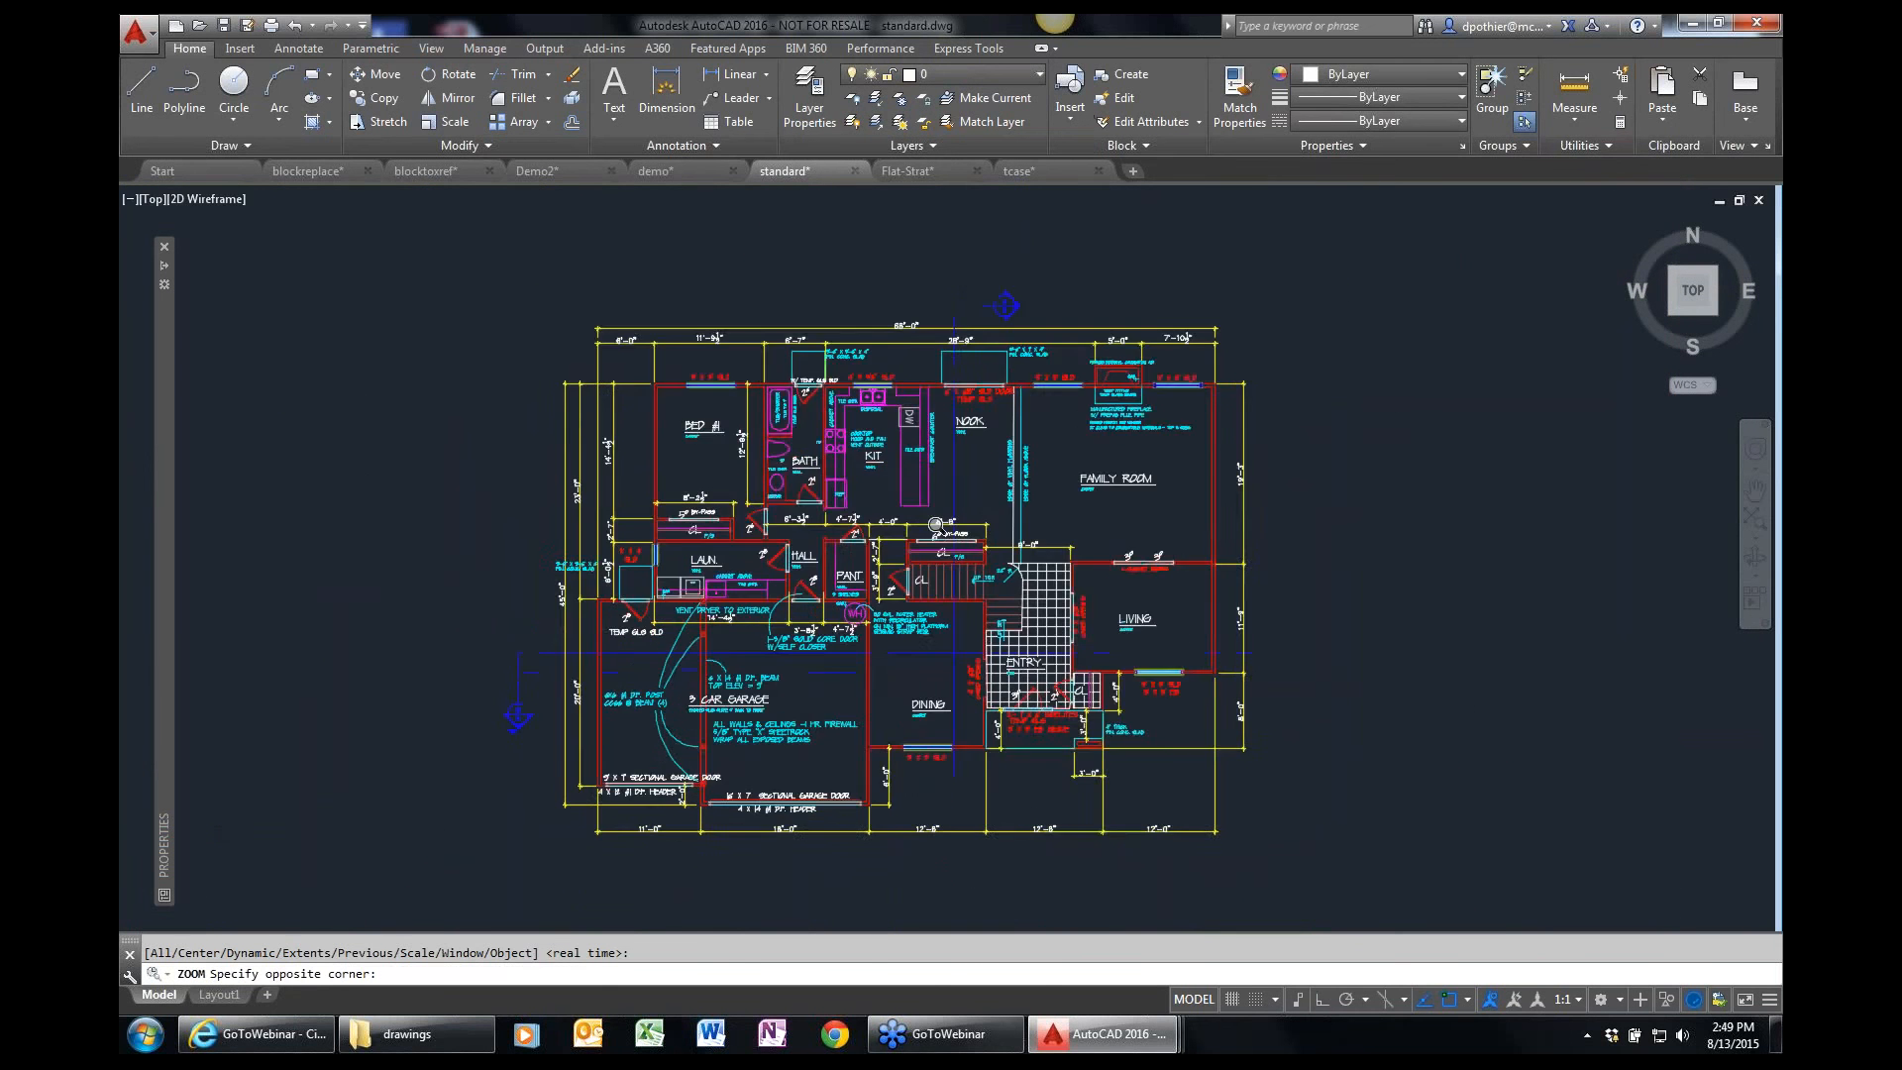
Start Layer Walk and step through the layer list one layer at a time to examine each layer's objects.
{"action": "left_click", "coordinate": [926, 147]}
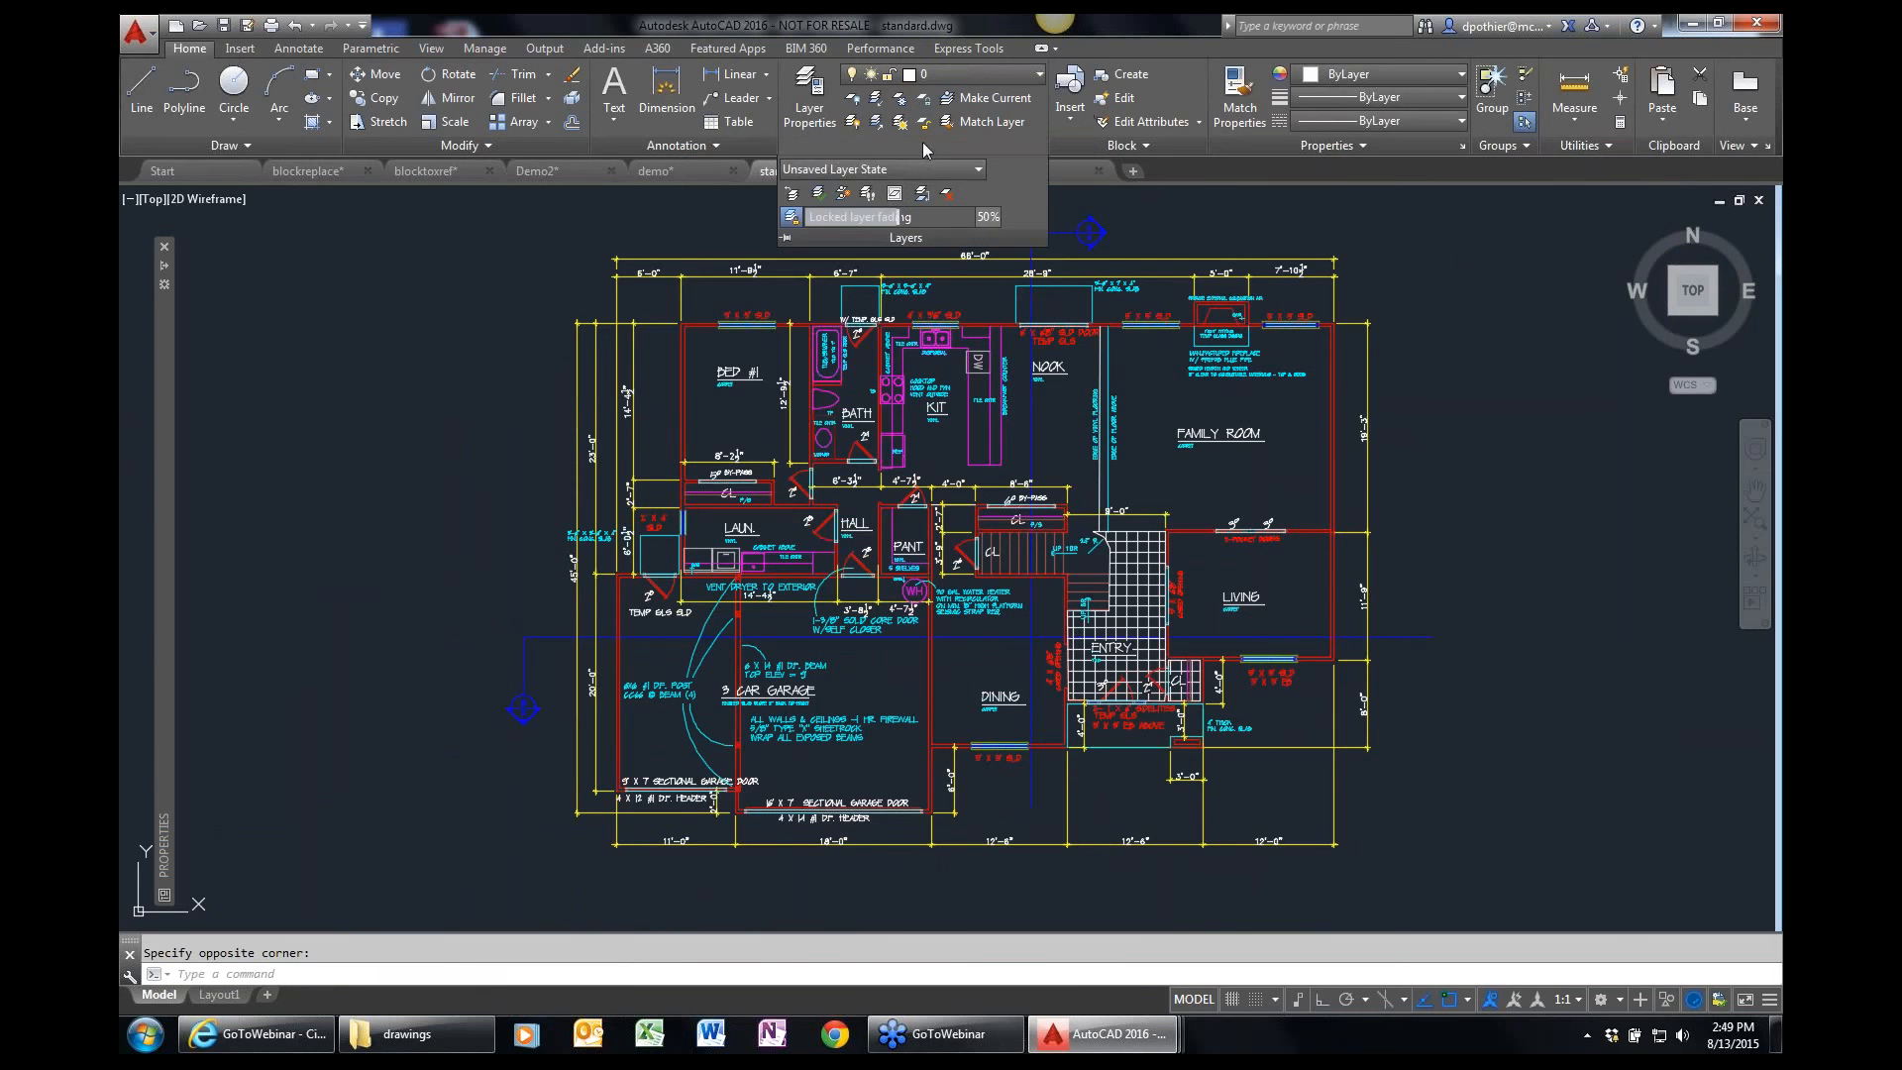
{"action": "left_click", "coordinate": [867, 195]}
{"action": "left_click_drag", "start_coordinate": [1168, 397], "coordinate": [1386, 346]}
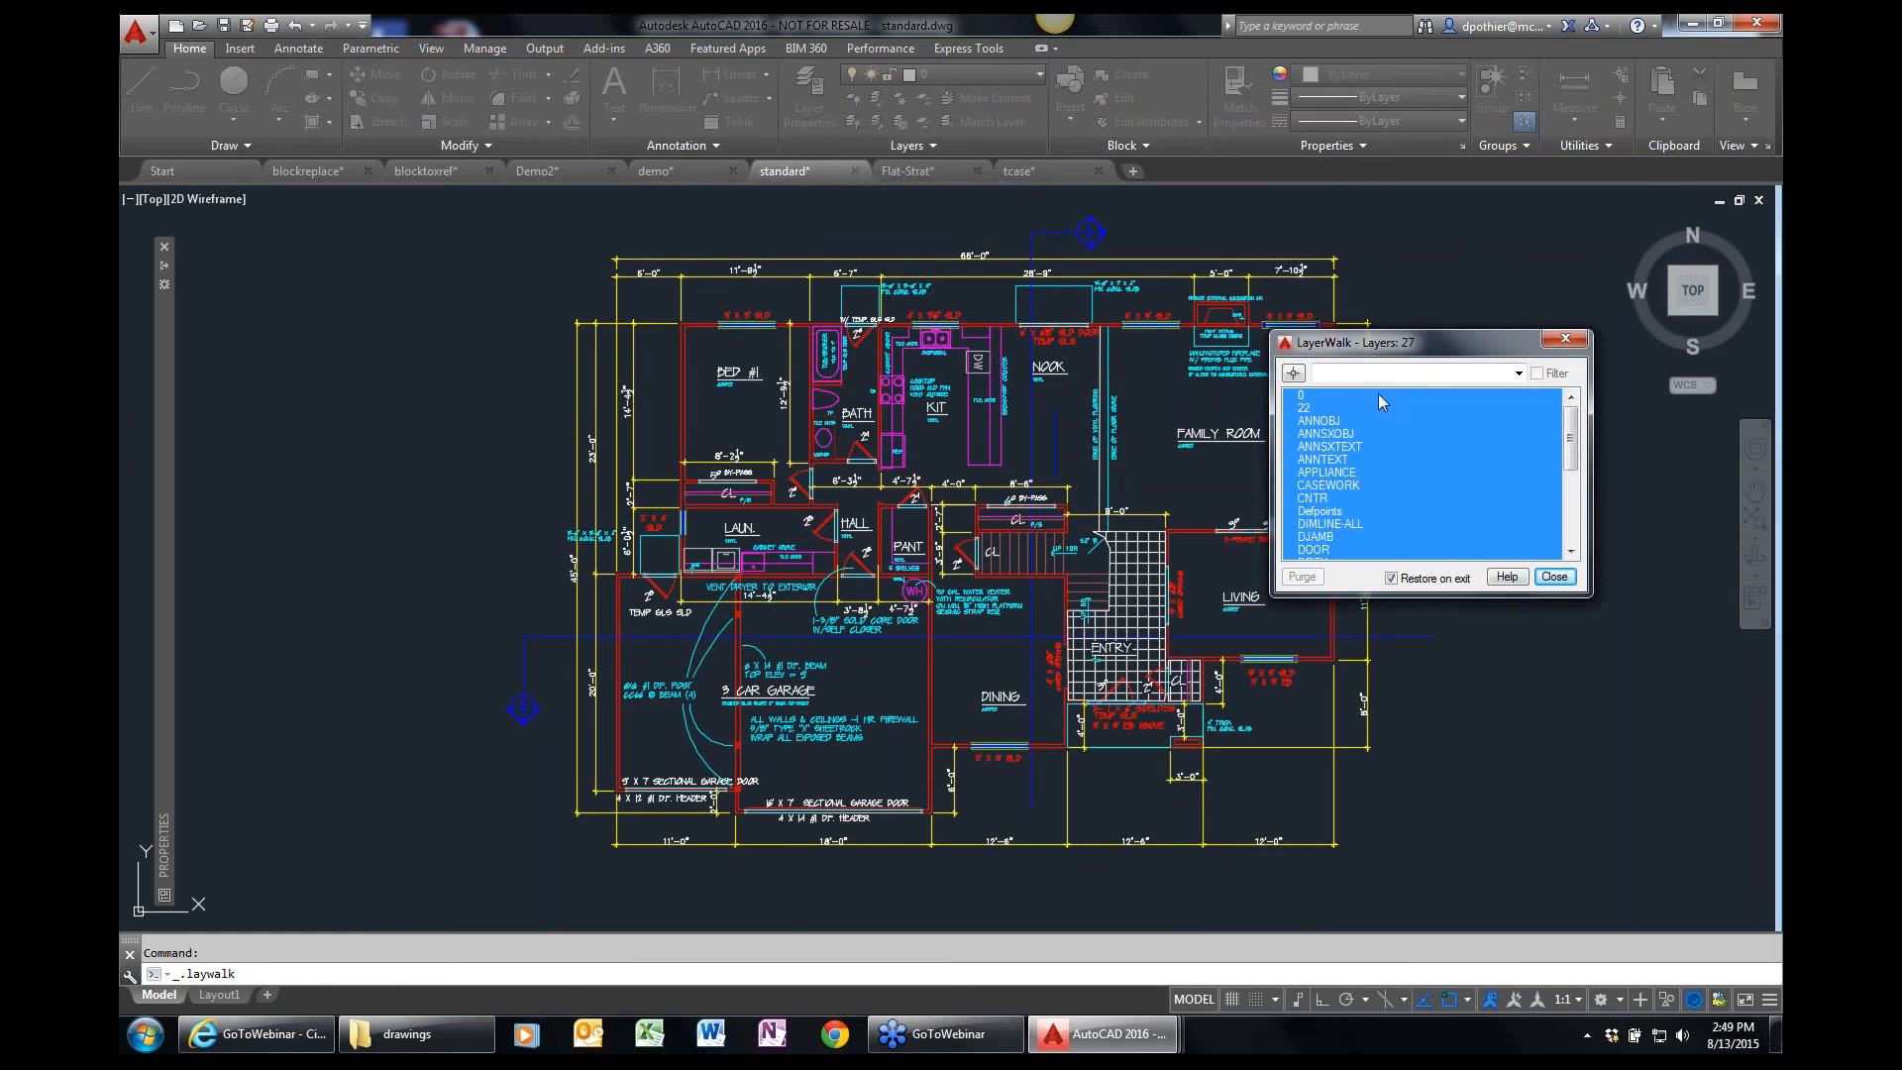
{"action": "left_click", "coordinate": [1327, 406]}
{"action": "key", "text": "Down"}
{"action": "key", "text": "Down"}
{"action": "key", "text": "Down"}
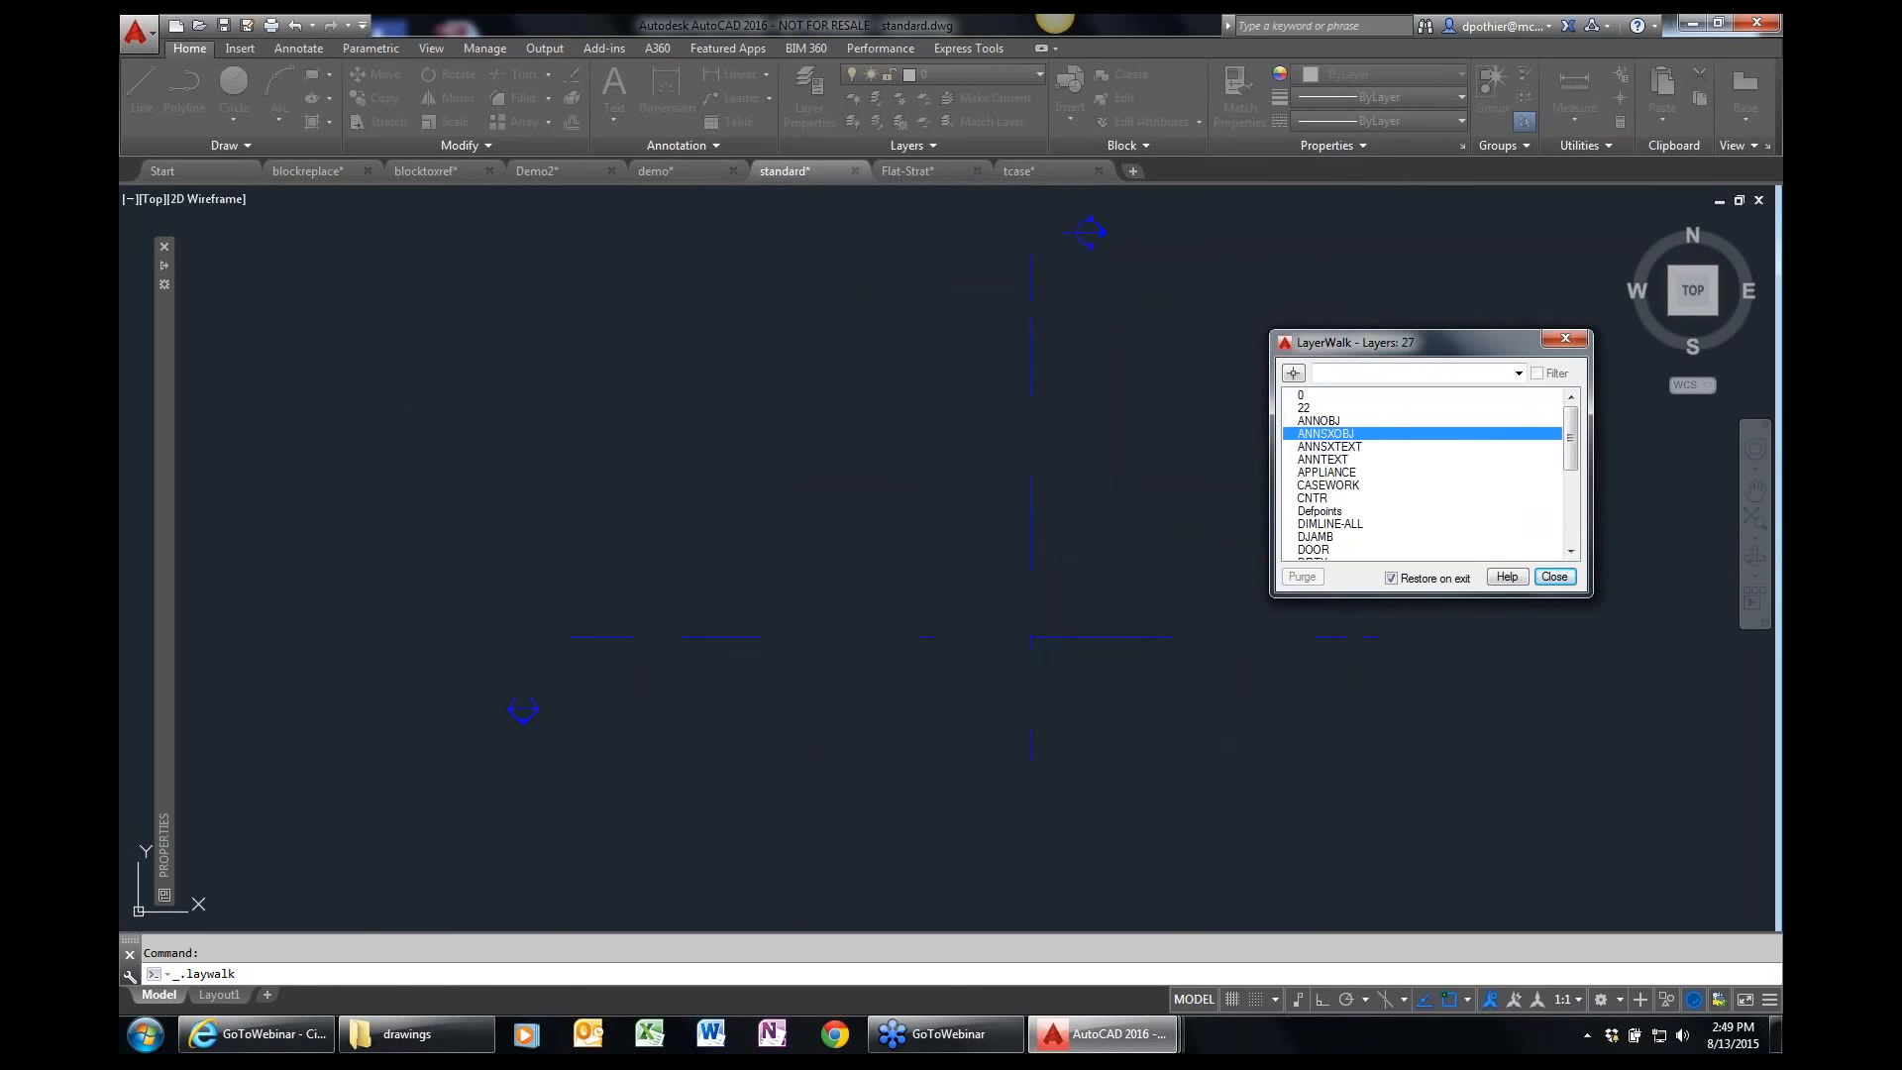
{"action": "key", "text": "Down"}
{"action": "key", "text": "Down"}
{"action": "key", "text": "Down"}
{"action": "key", "text": "Down"}
{"action": "key", "text": "Down"}
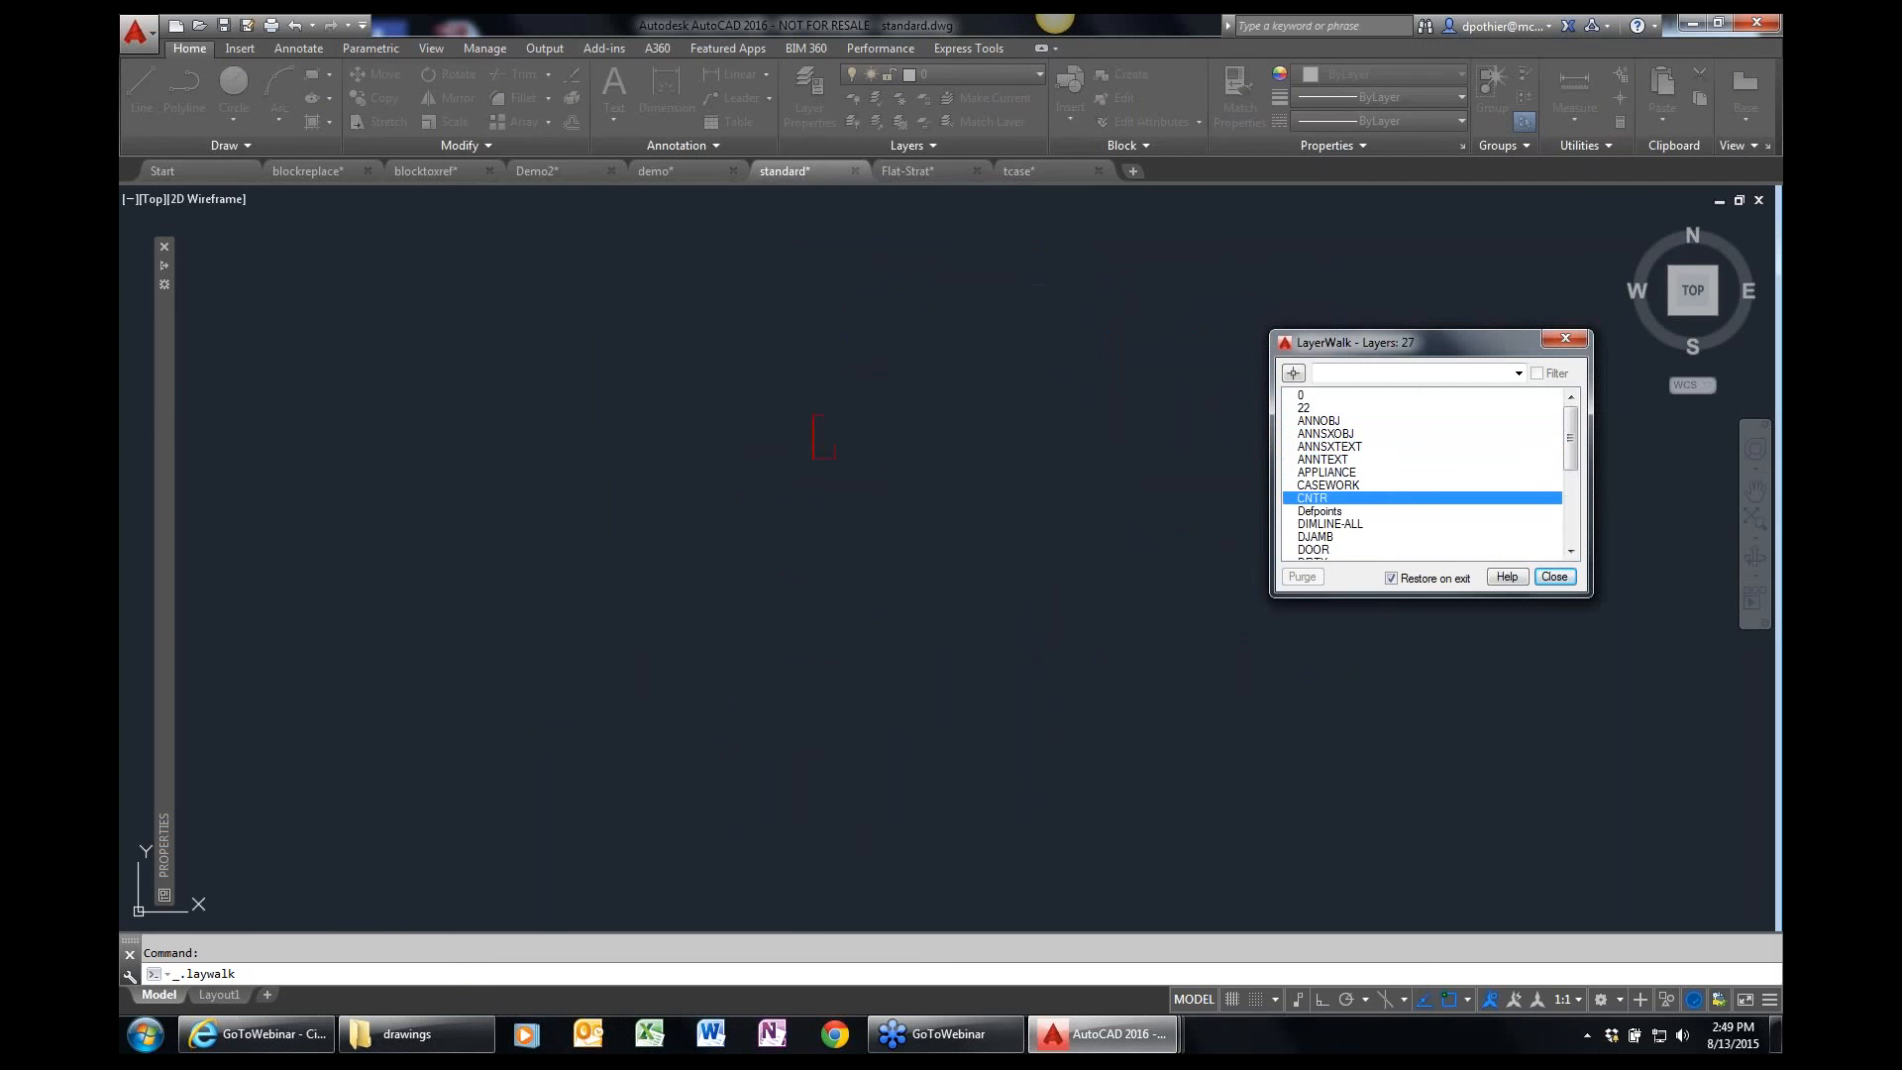
{"action": "key", "text": "Down"}
{"action": "key", "text": "Down"}
{"action": "key", "text": "Down"}
{"action": "key", "text": "Down"}
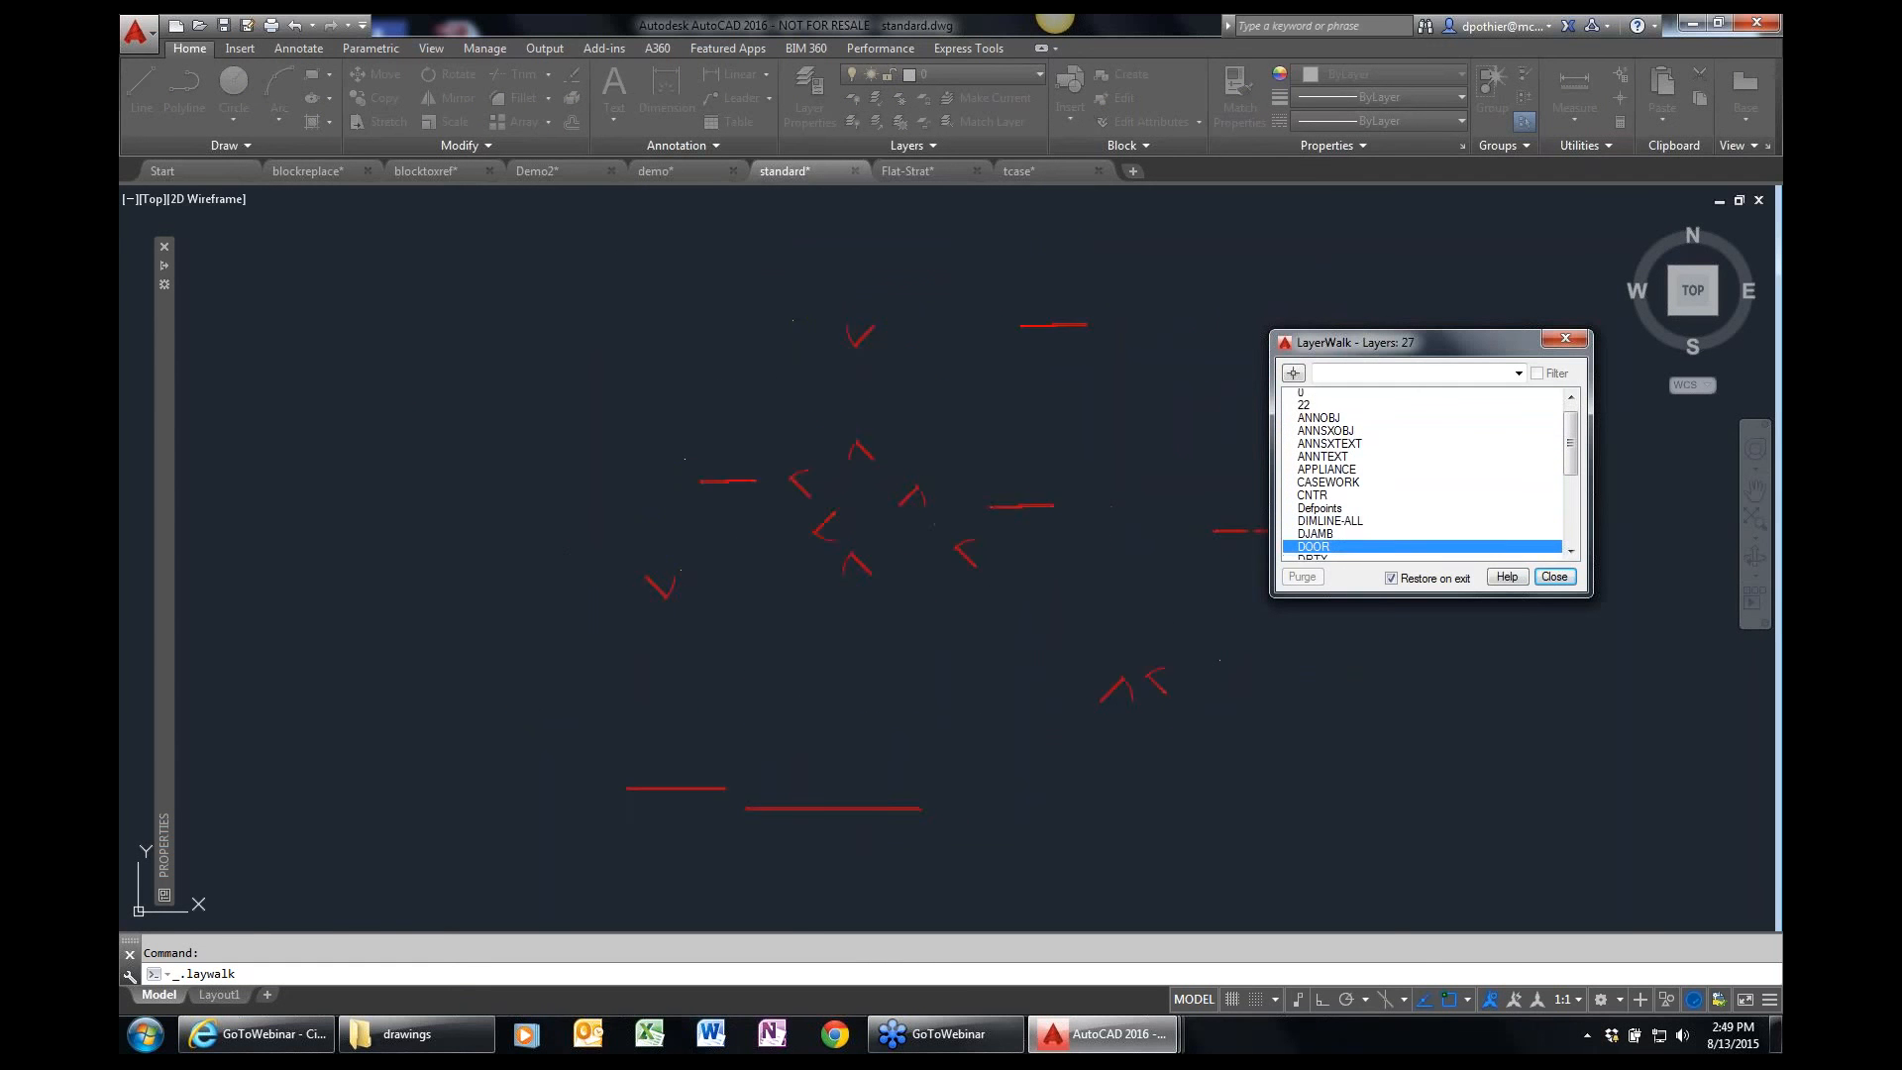
{"action": "key", "text": "Down"}
{"action": "key", "text": "Down"}
{"action": "key", "text": "Down"}
{"action": "key", "text": "Down"}
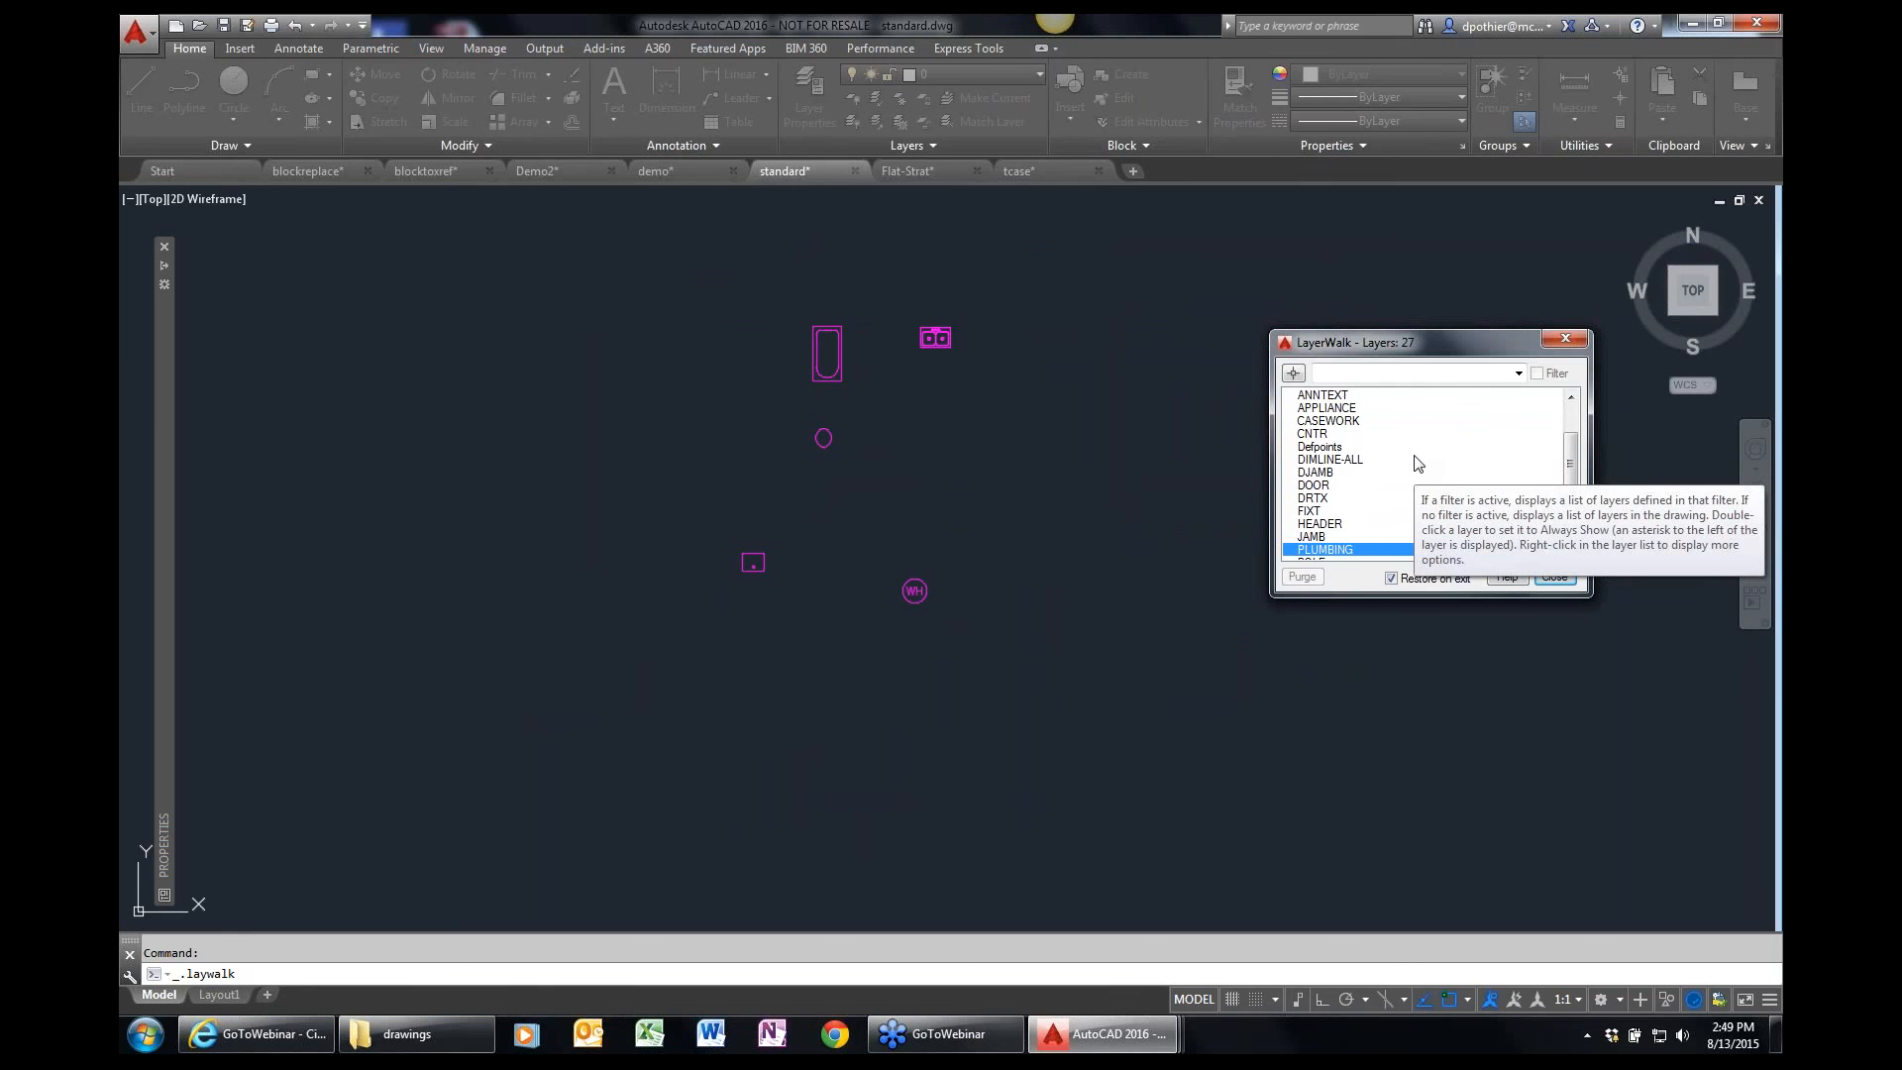
Display only the DOOR, WINDOW and WALL layers together in Layer Walk.
{"action": "left_click", "coordinate": [1333, 487]}
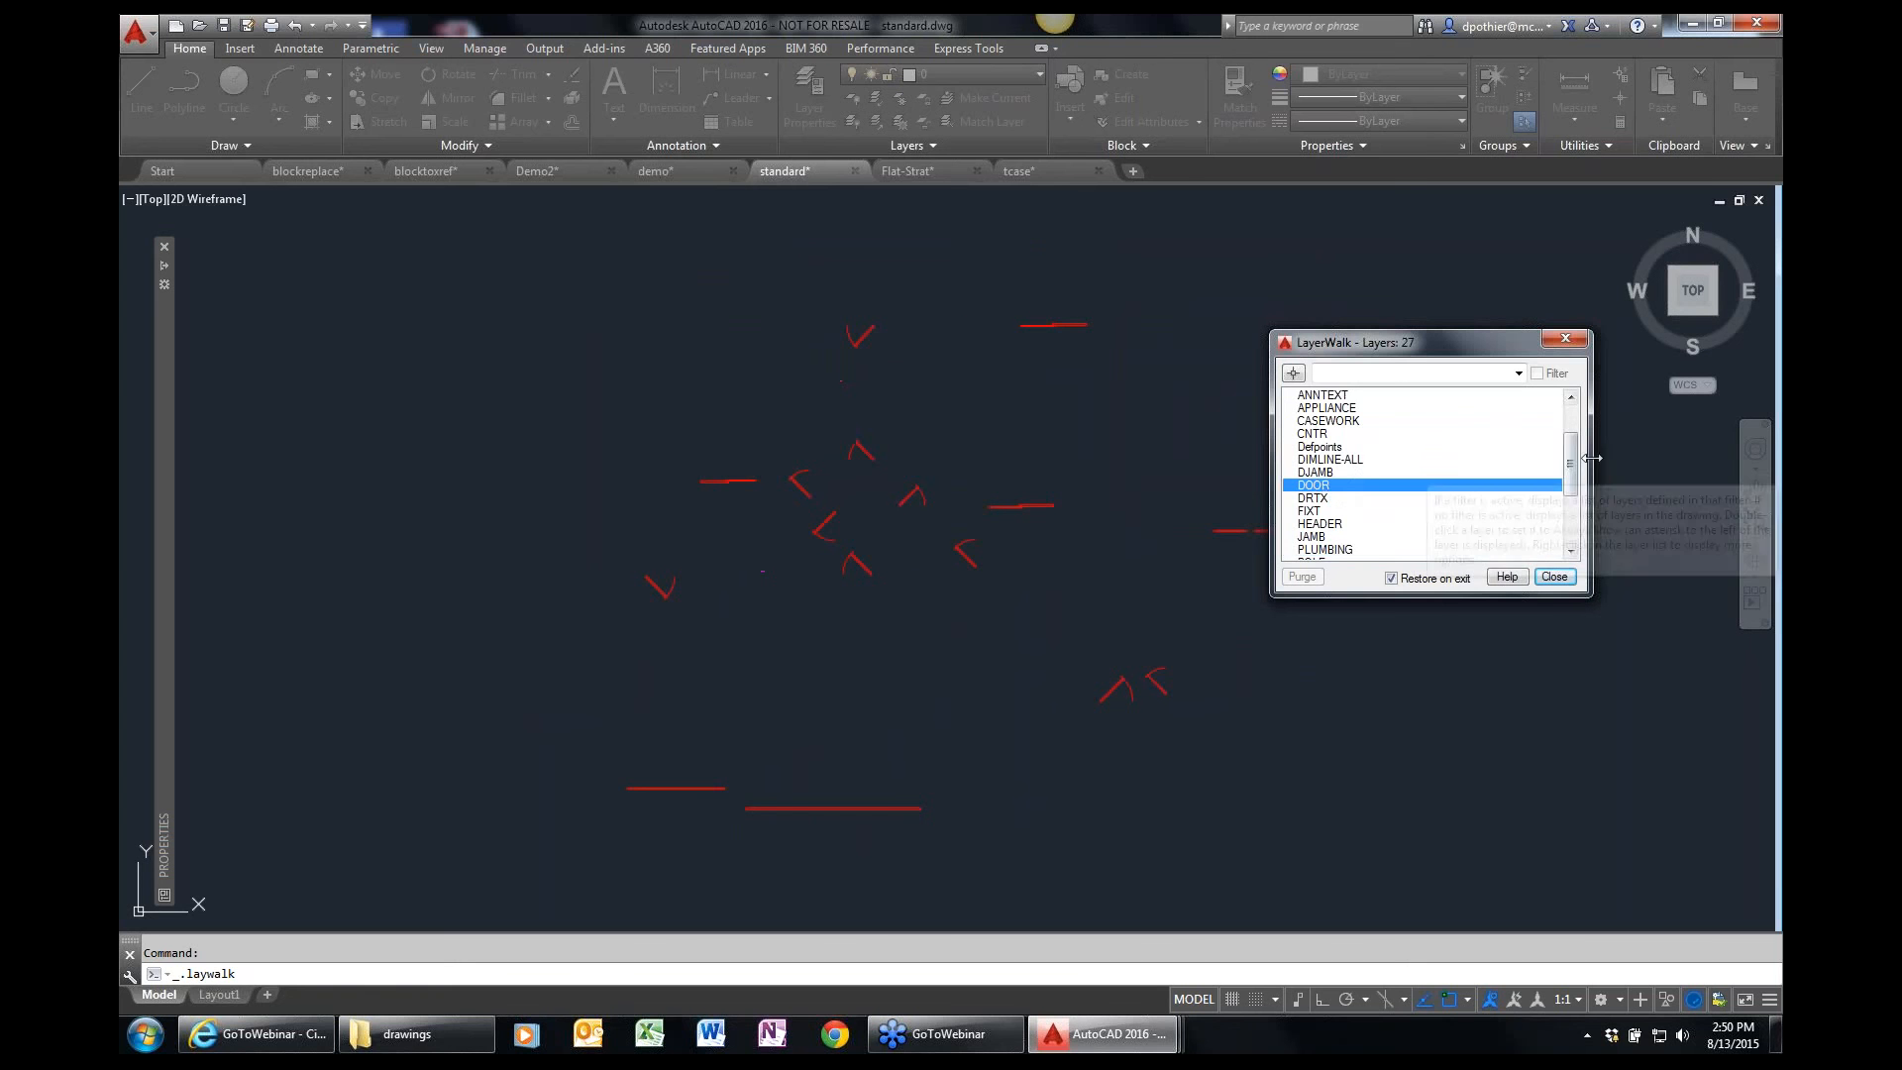
{"action": "scroll", "coordinate": [1406, 475], "scroll_direction": "down", "scroll_amount": 3}
{"action": "left_click", "coordinate": [1327, 524]}
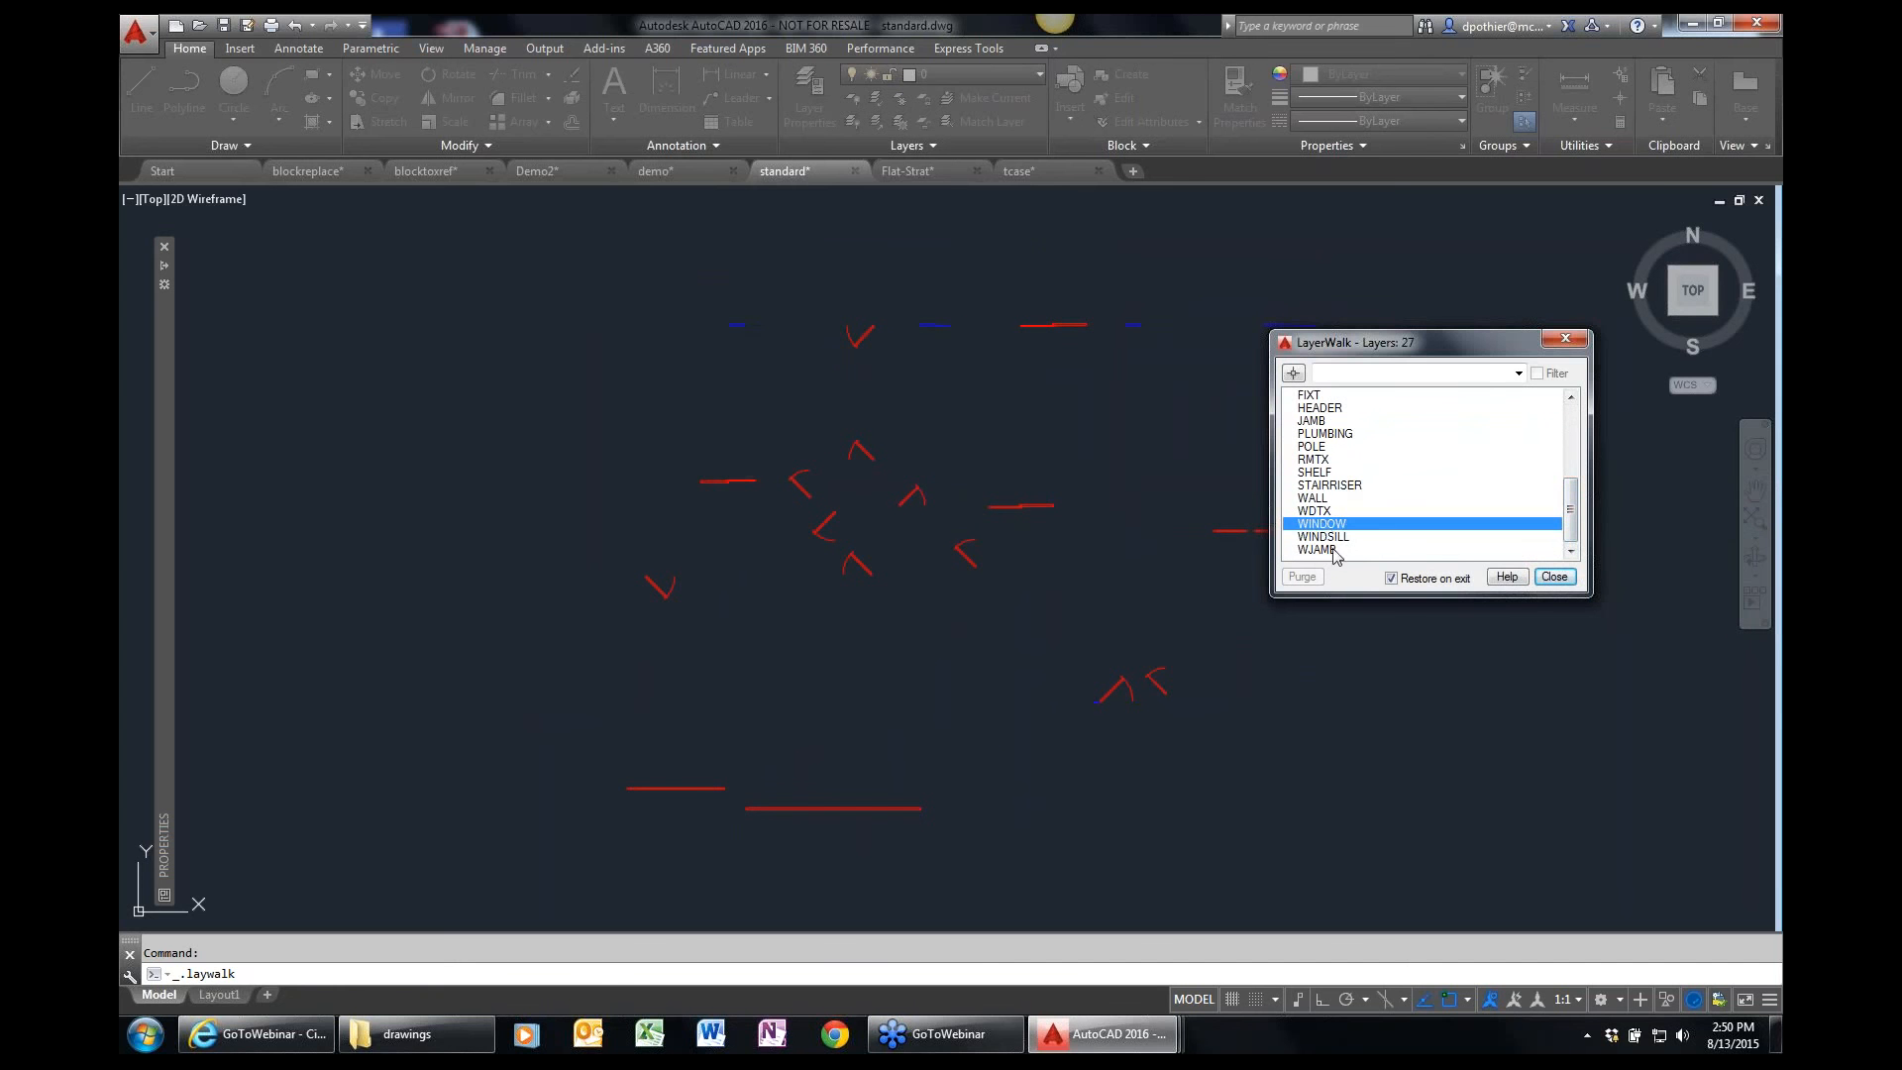
{"action": "left_click", "coordinate": [1332, 498], "text": "ctrl"}
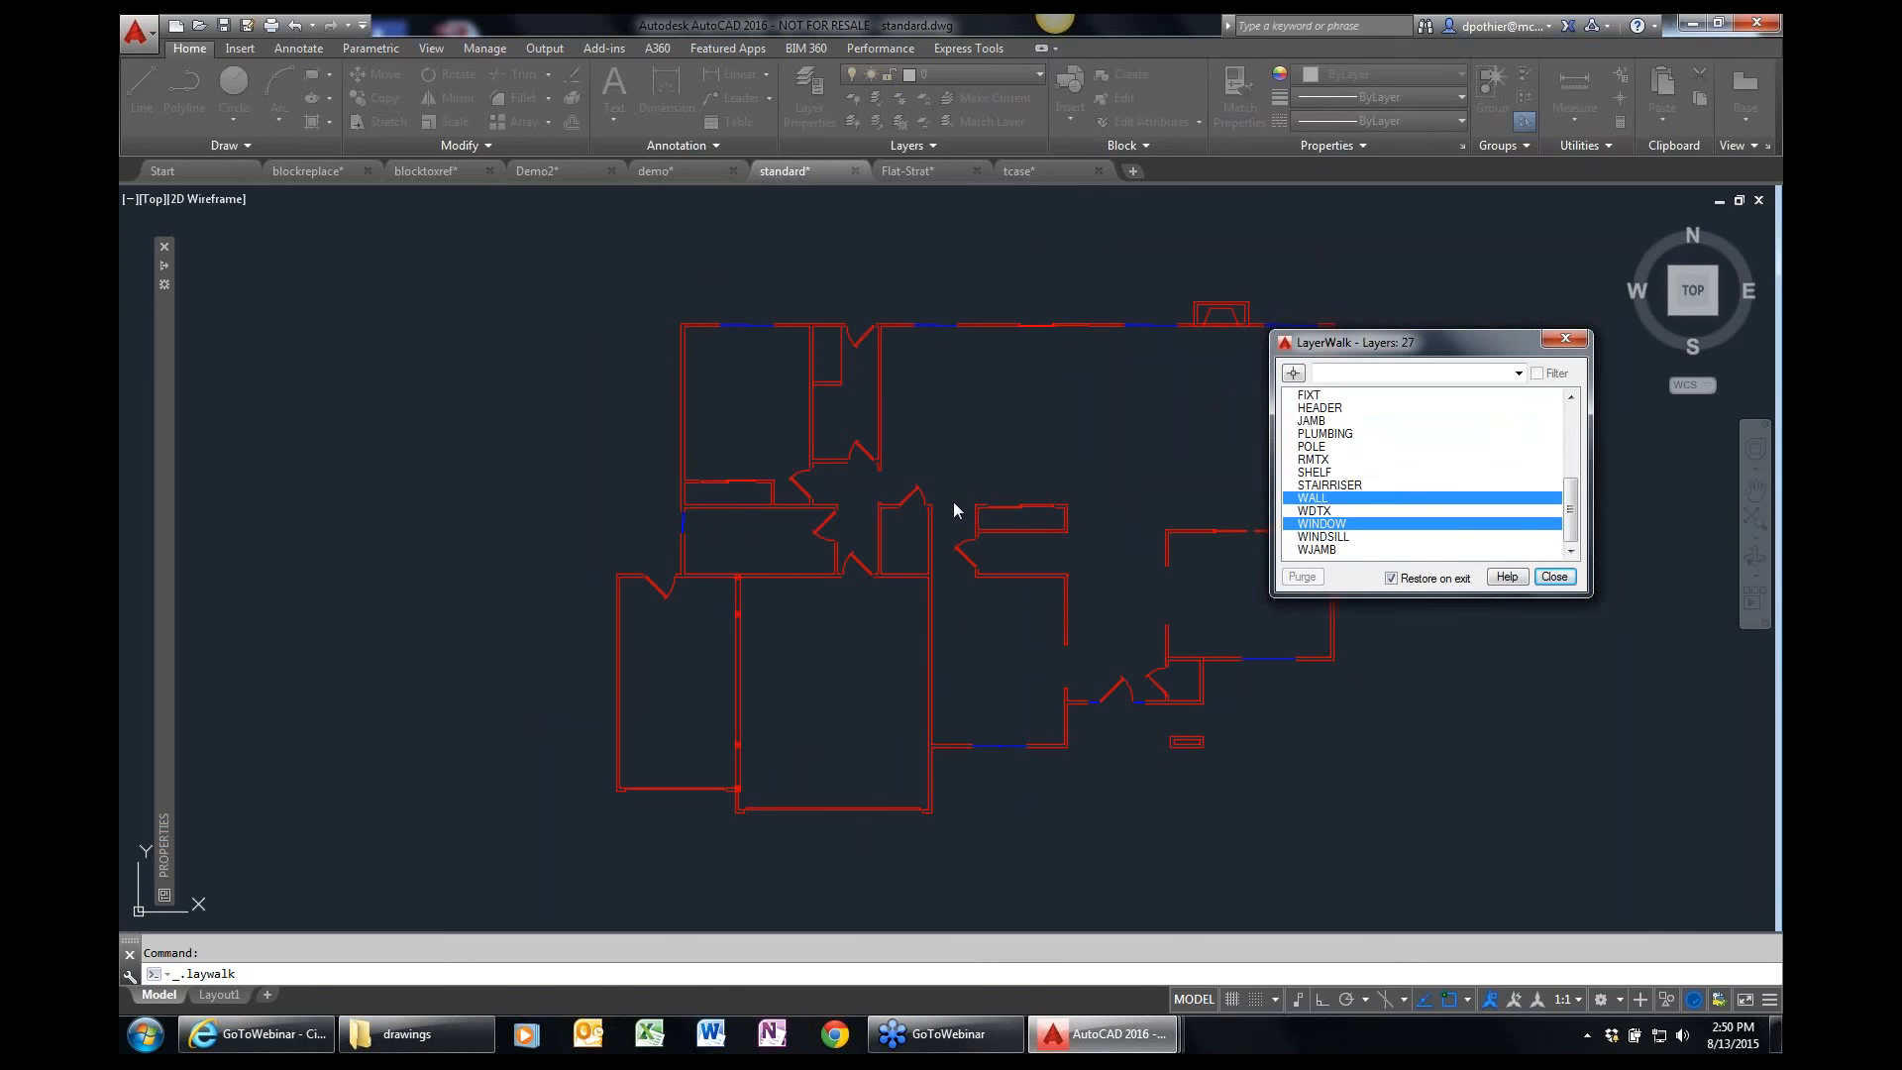
Save the displayed layers as layer state "Construction" with the description "Walls, doors, windows", and close Layer Walk.
{"action": "right_click", "coordinate": [1376, 495]}
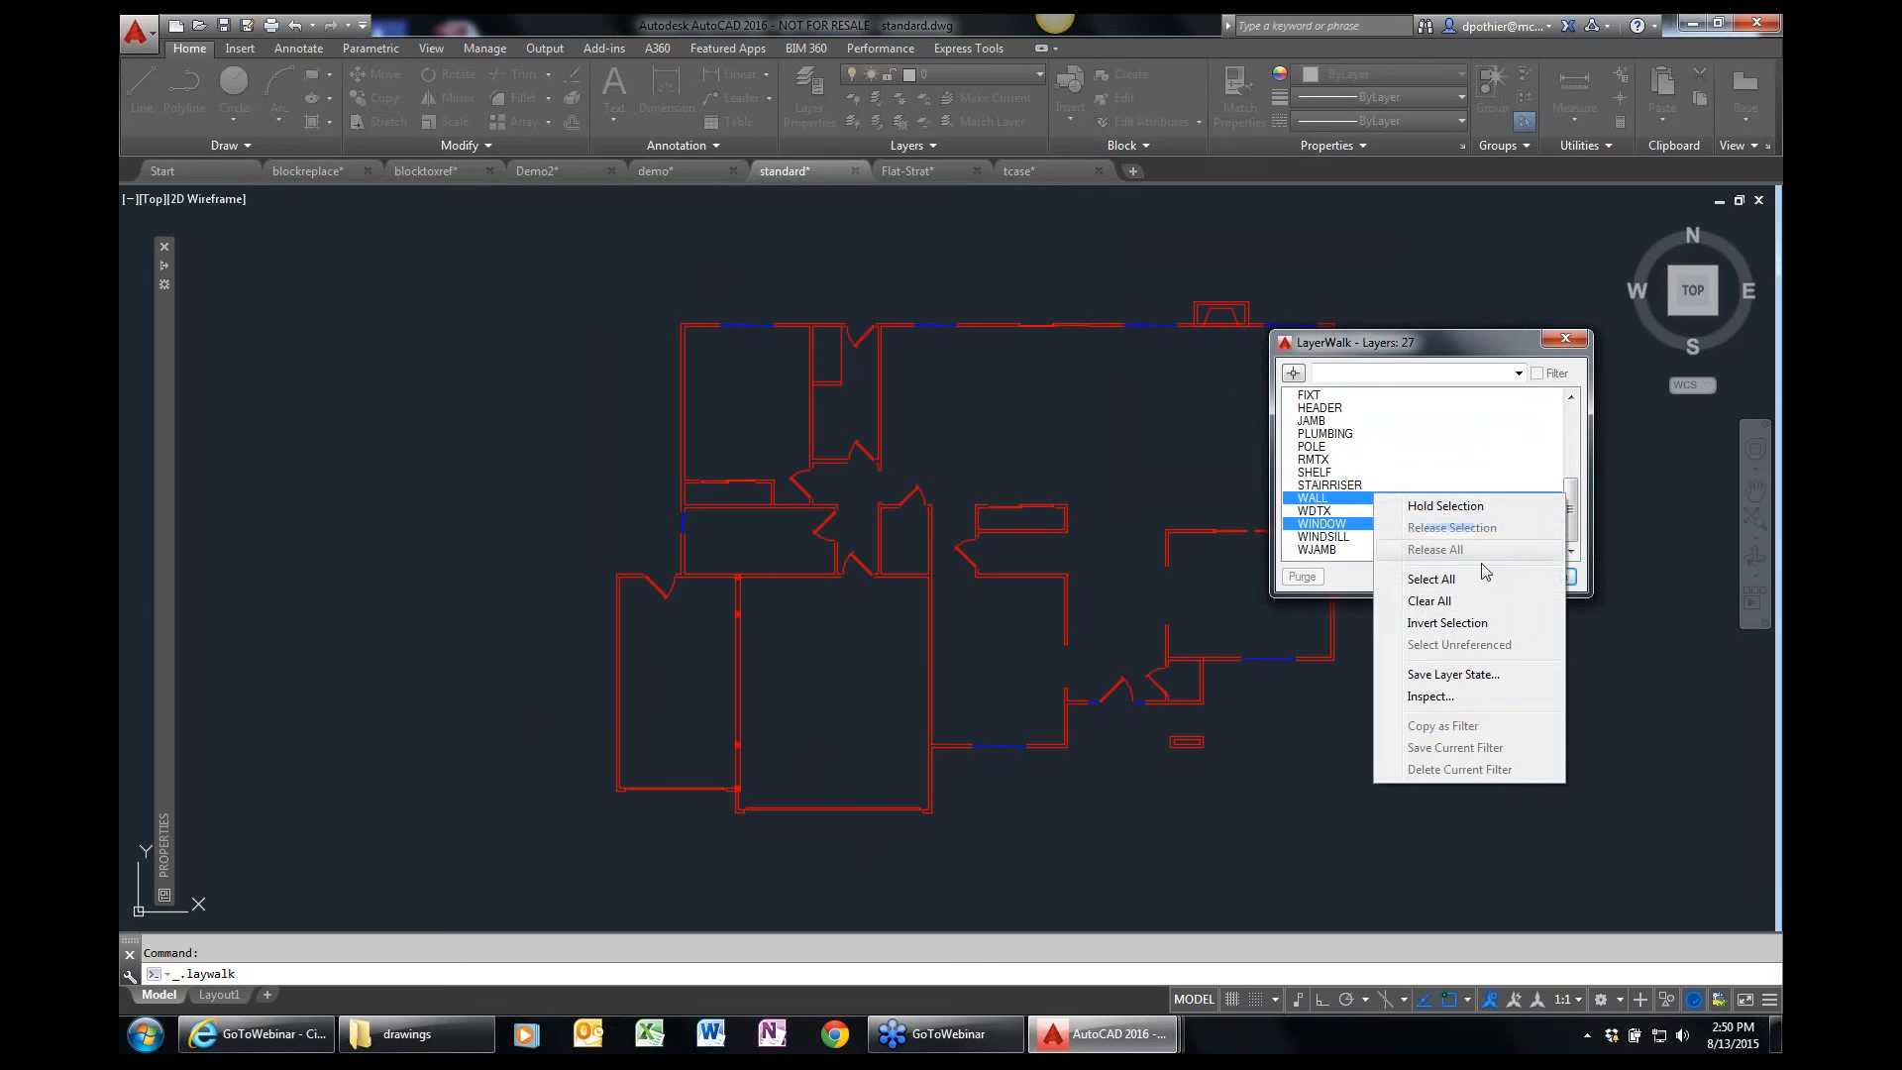
{"action": "left_click", "coordinate": [1448, 677]}
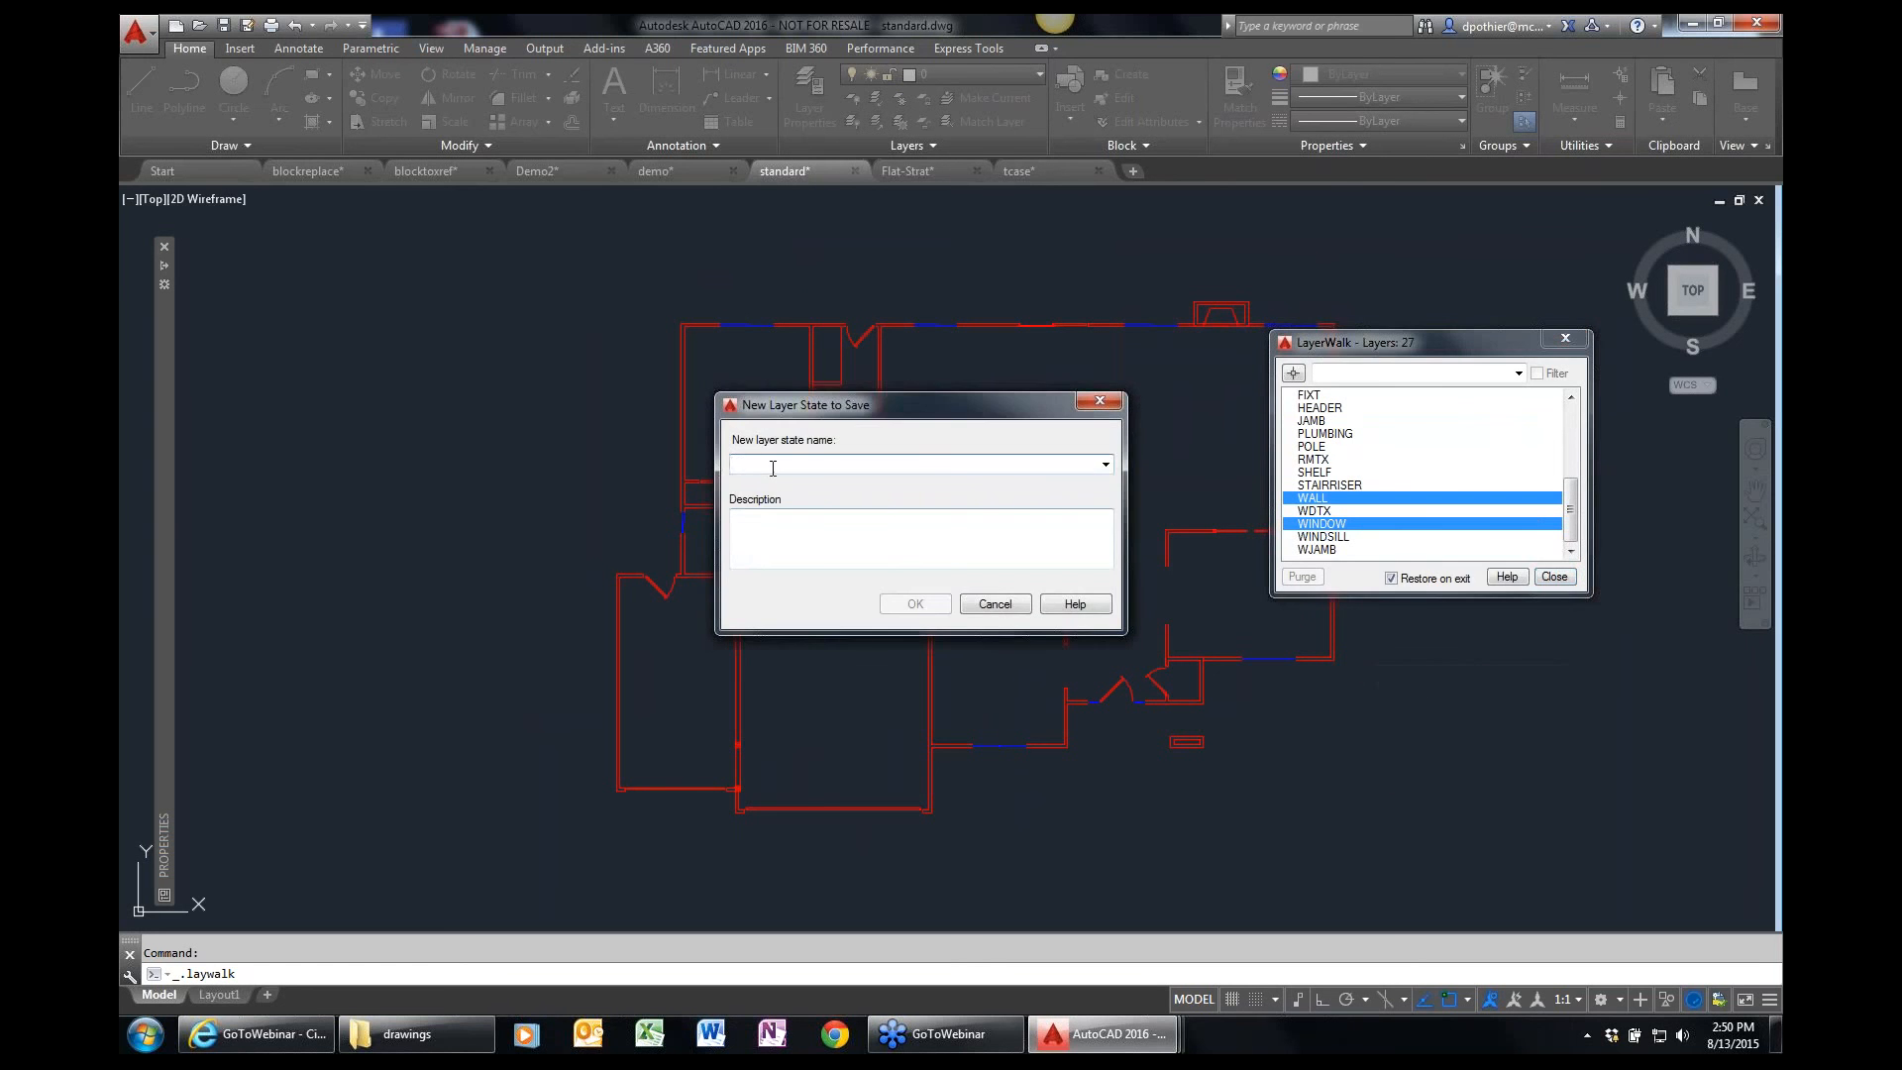
{"action": "type", "text": "Cons"}
{"action": "type", "text": "tru"}
{"action": "key", "text": "BackSpace"}
{"action": "type", "text": "ruction"}
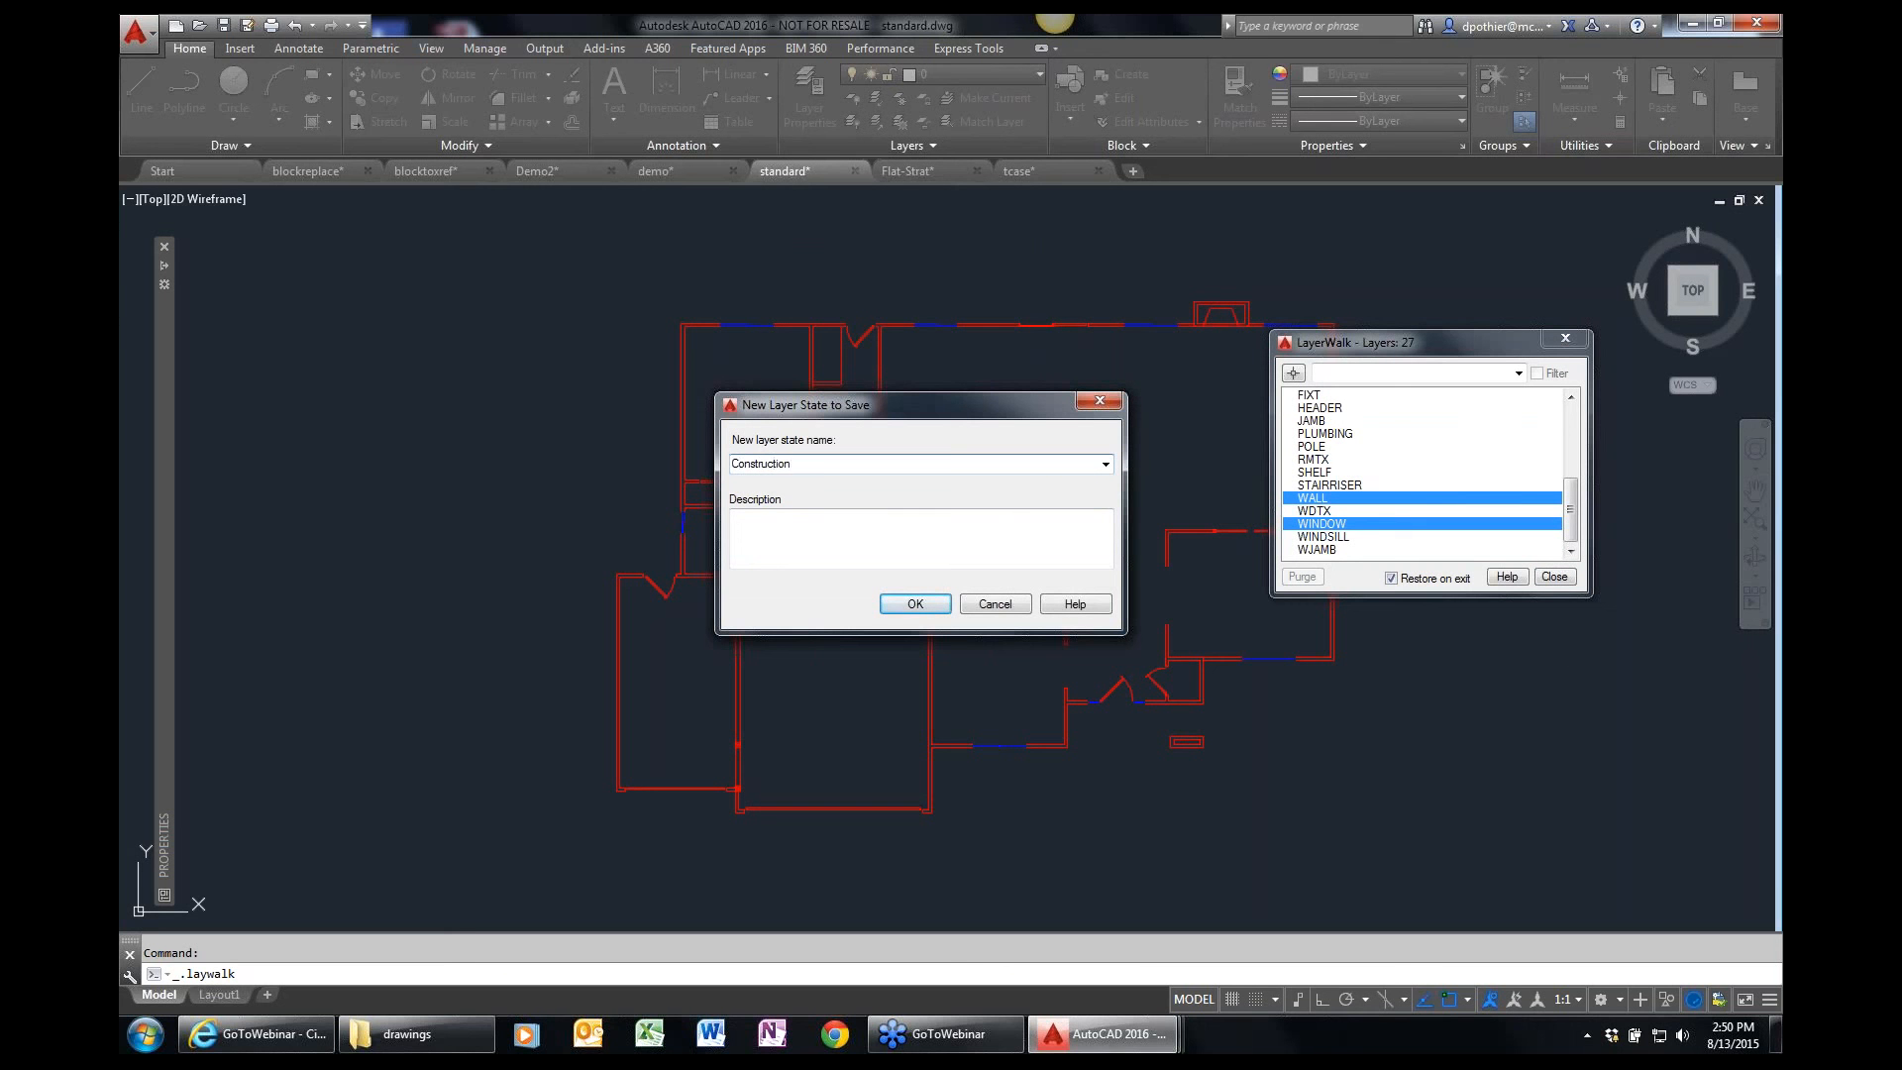
{"action": "left_click", "coordinate": [798, 518]}
{"action": "type", "text": "W"}
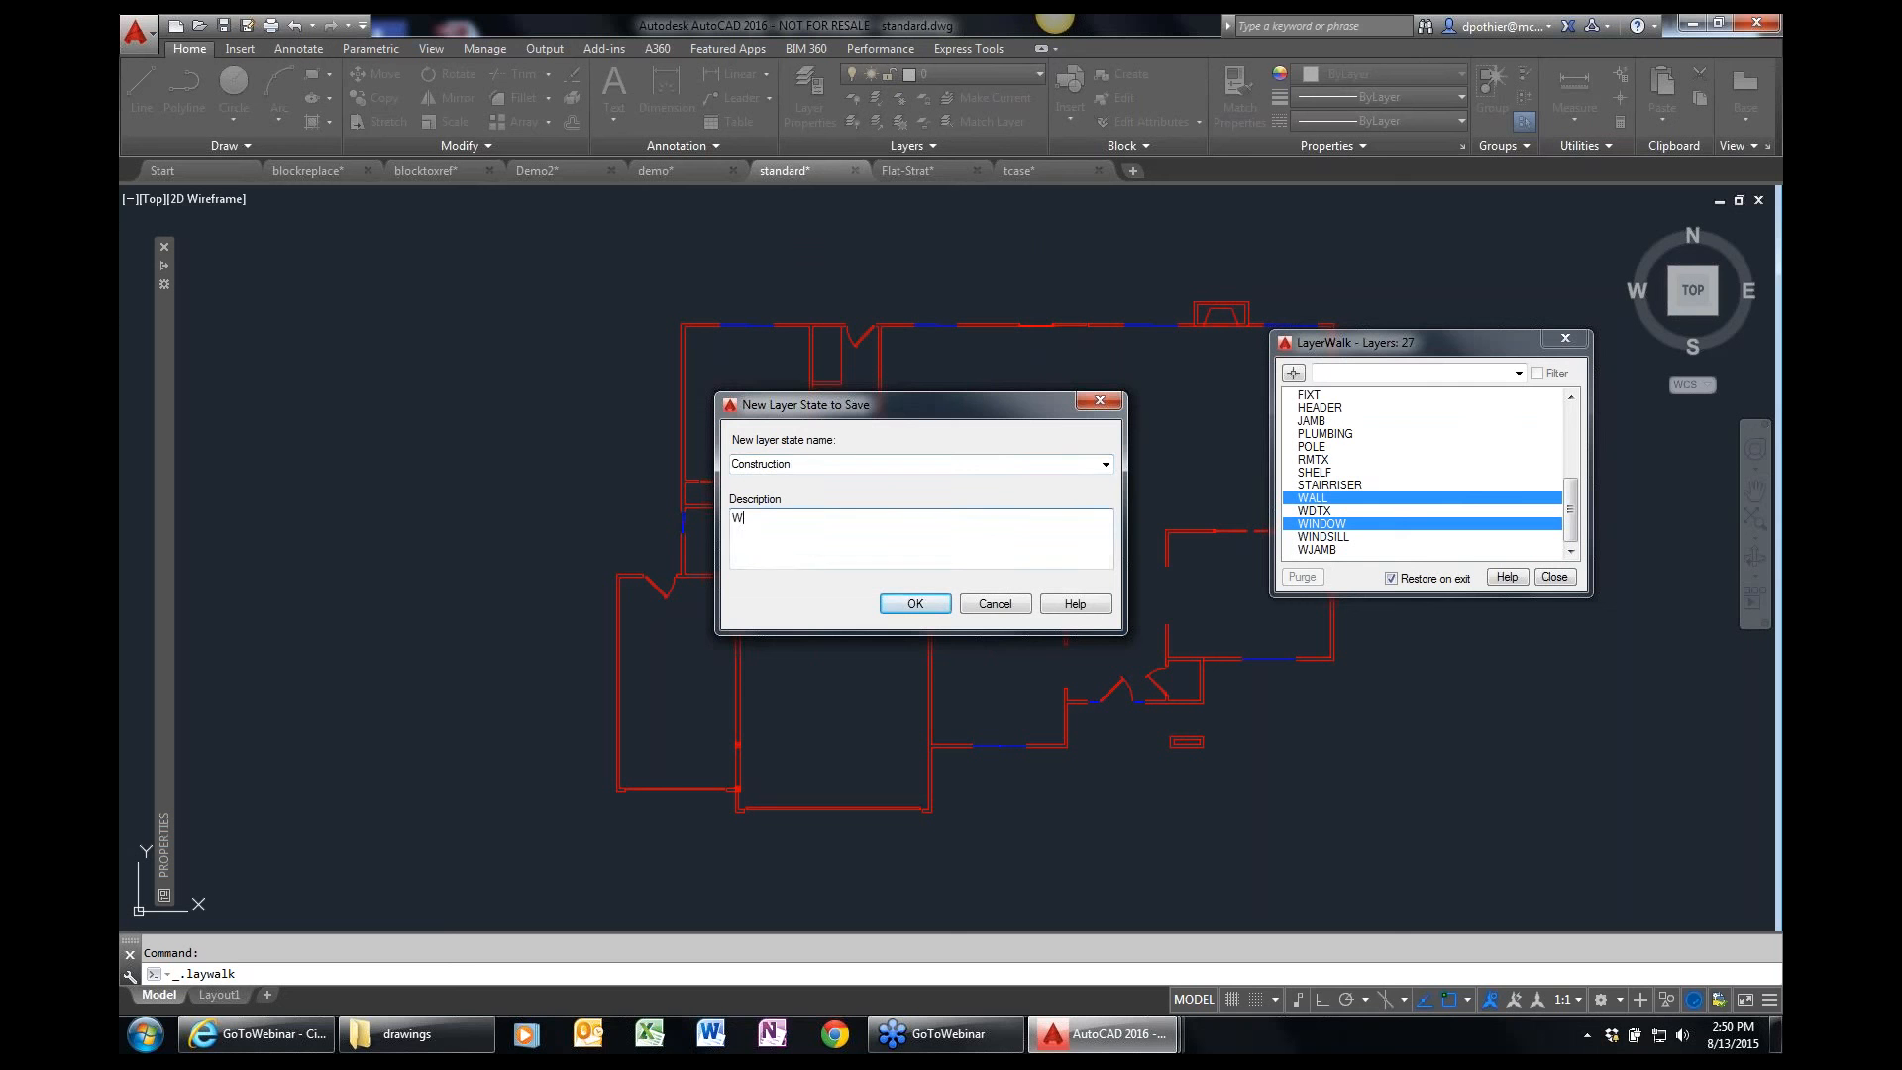
{"action": "type", "text": "alls, doors, windows"}
{"action": "left_click", "coordinate": [924, 602]}
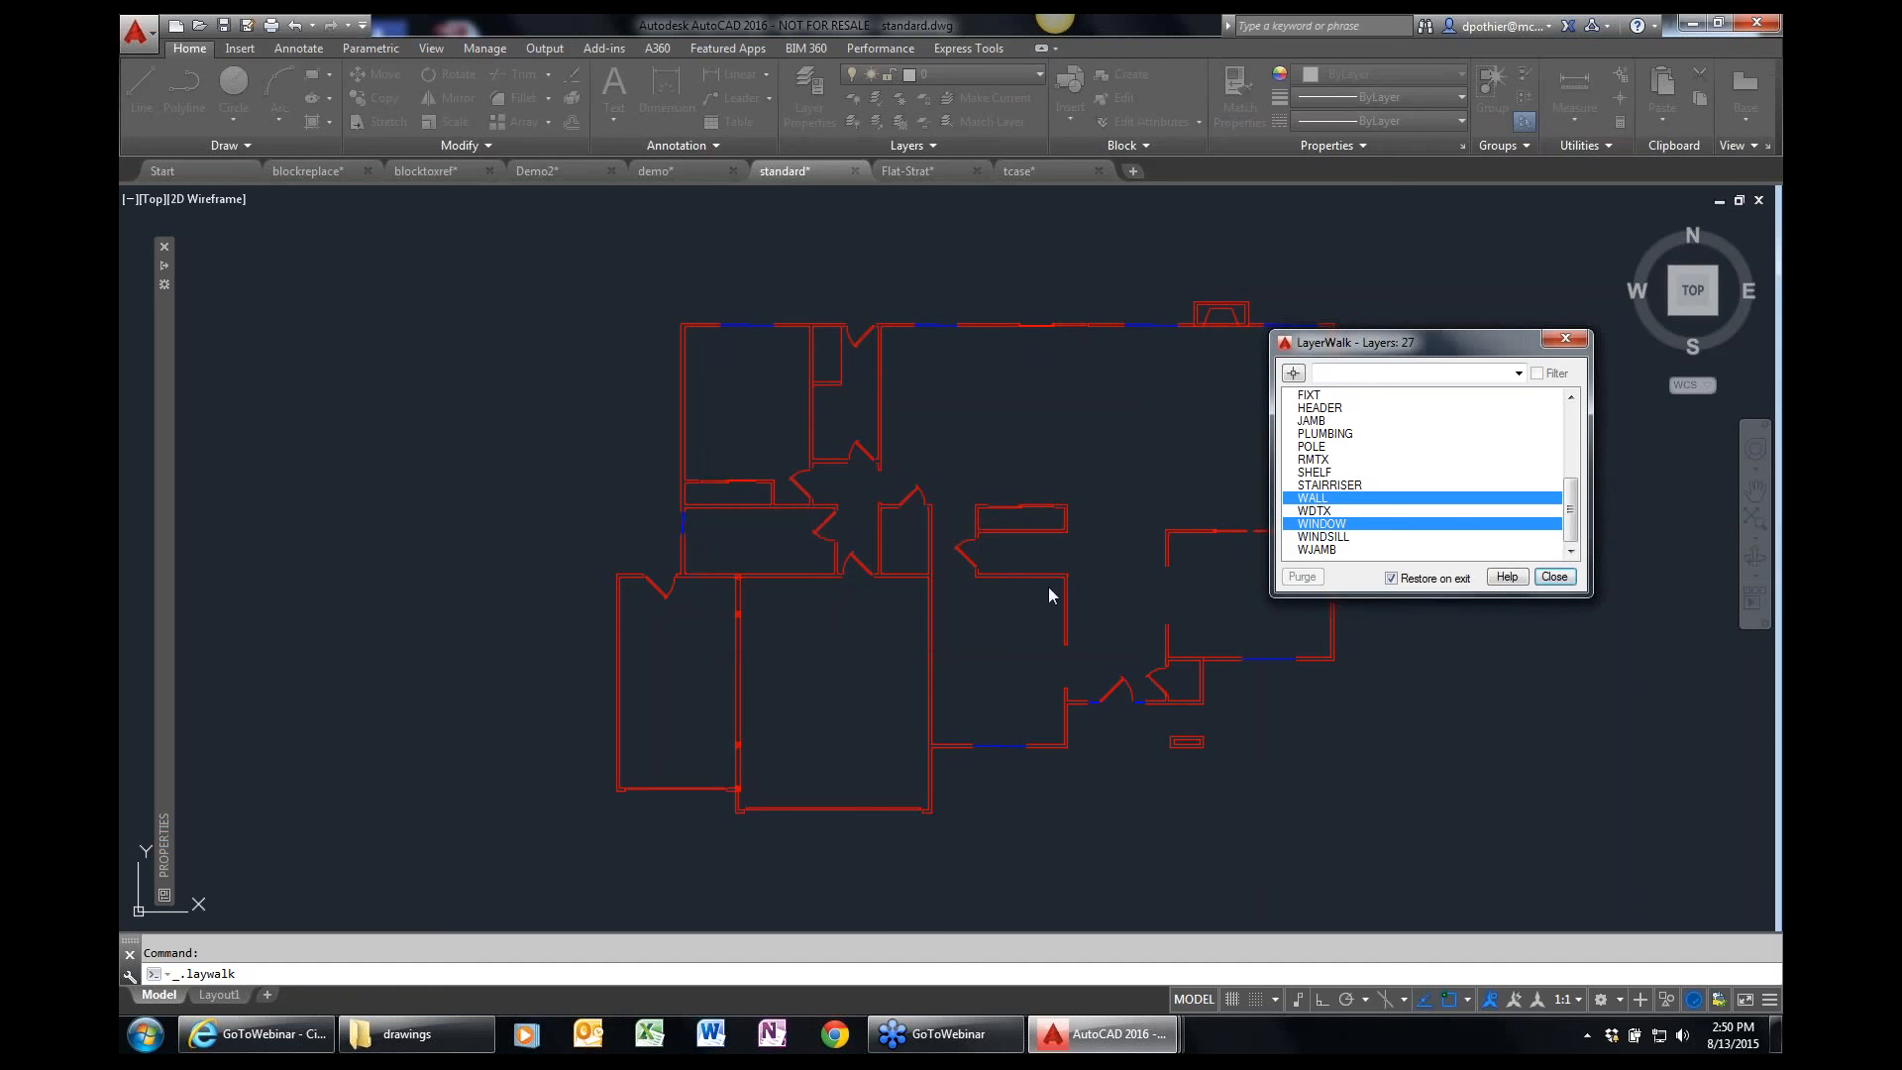
{"action": "left_click", "coordinate": [1390, 578]}
{"action": "left_click", "coordinate": [1554, 577]}
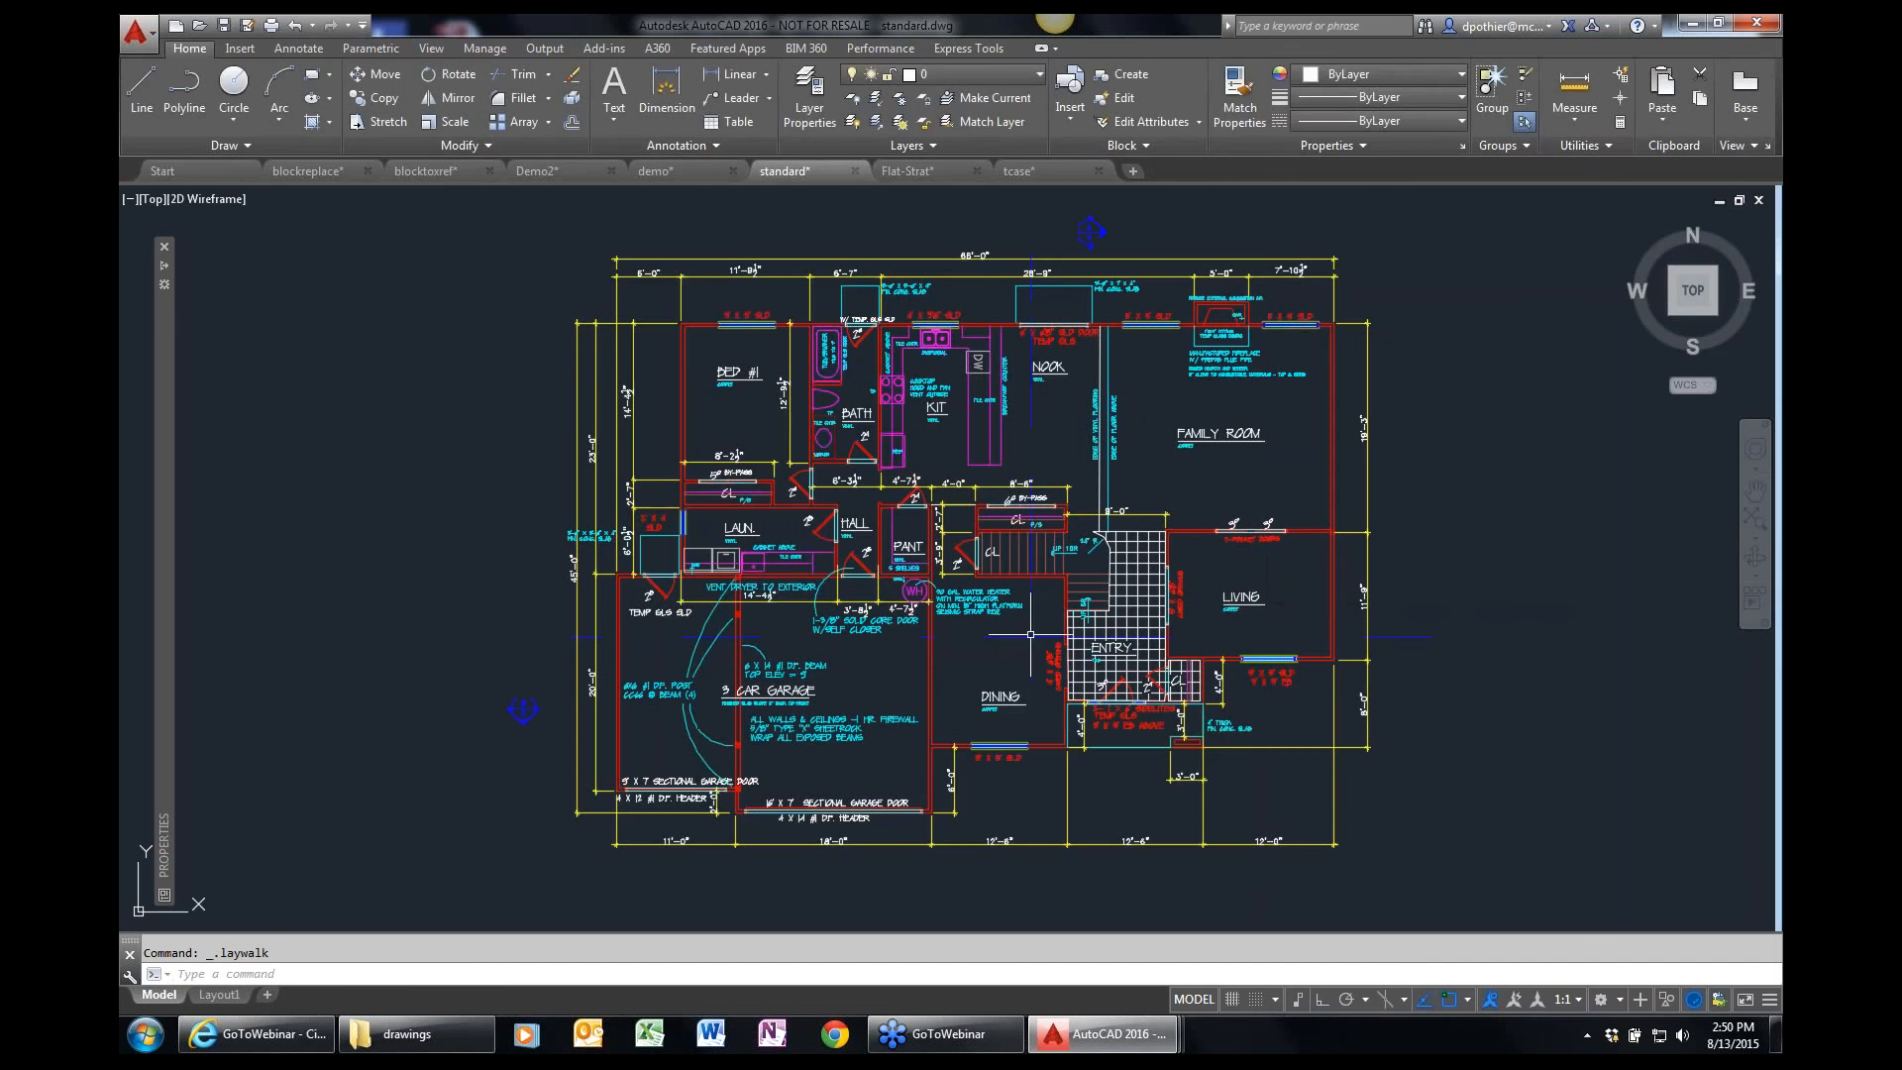
Restore the Construction layer state in the floor plan drawing.
{"action": "left_click", "coordinate": [941, 145]}
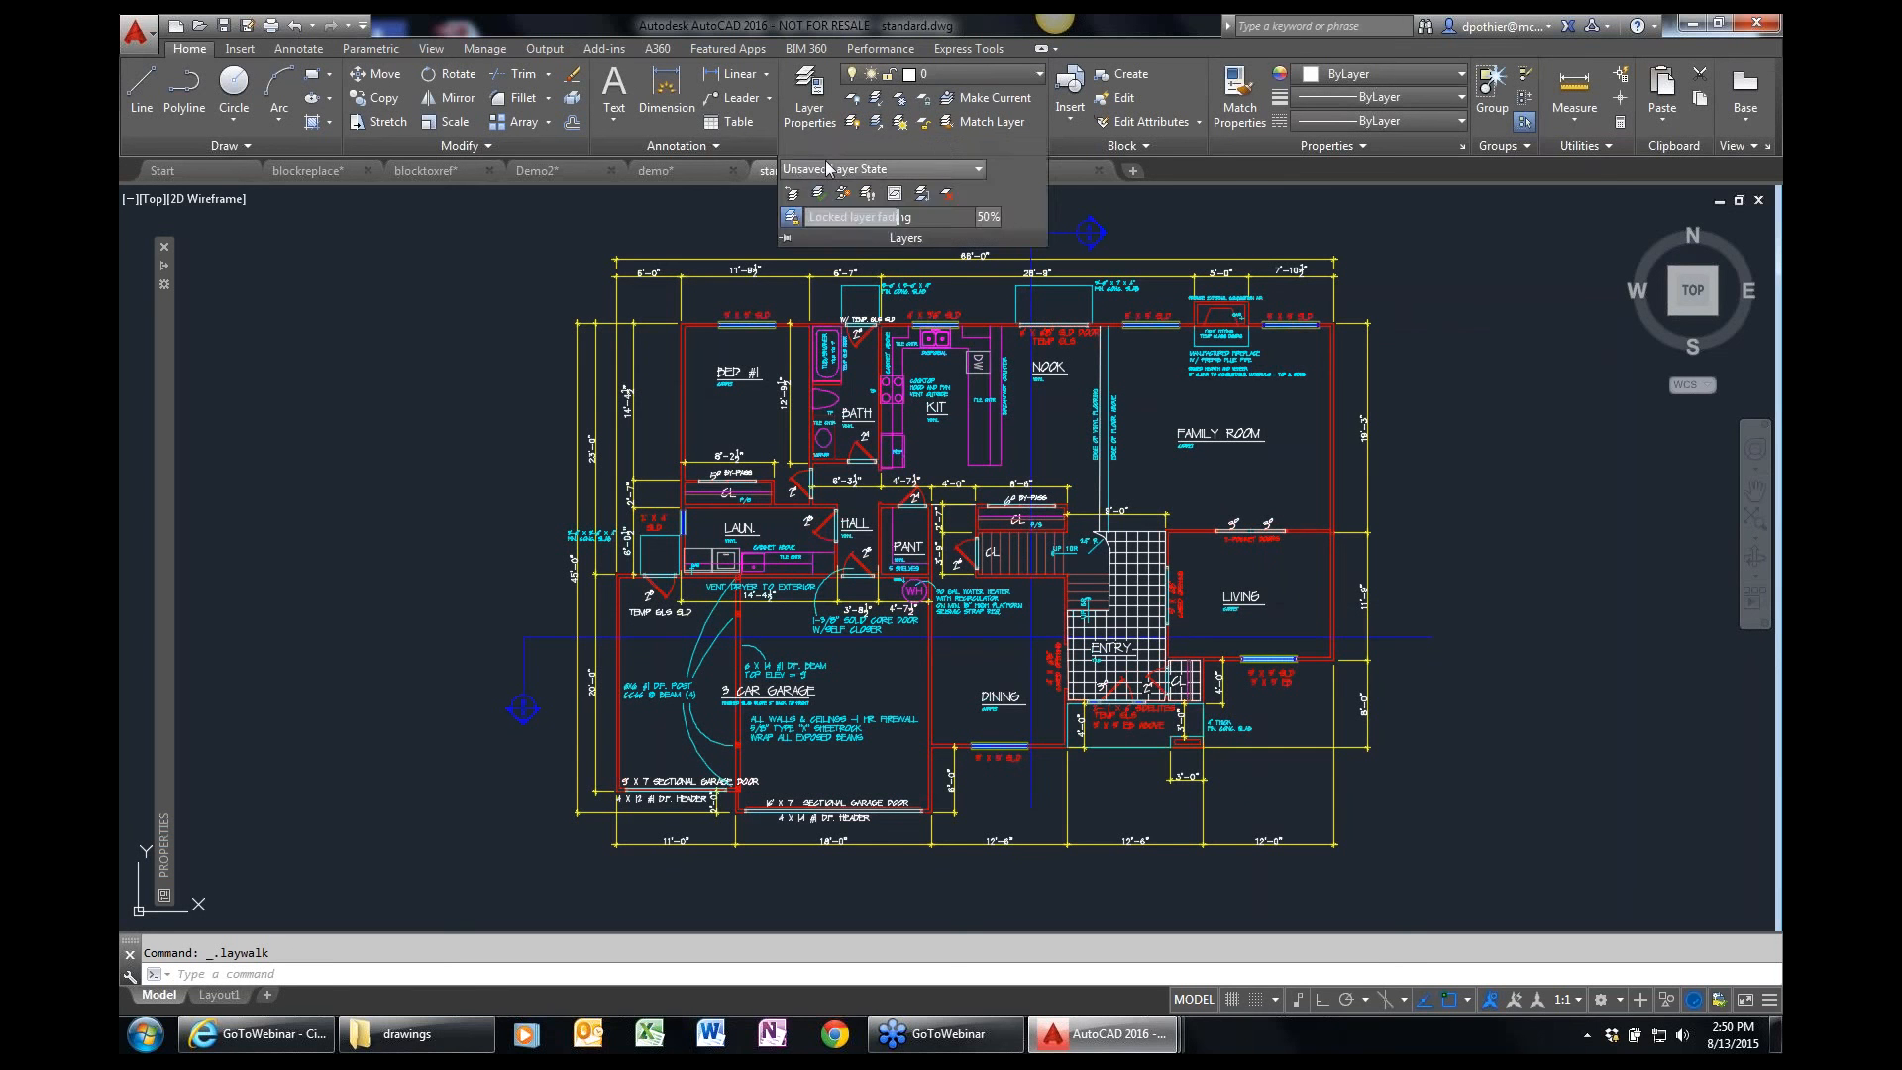
{"action": "left_click", "coordinate": [978, 176]}
{"action": "left_click", "coordinate": [978, 175]}
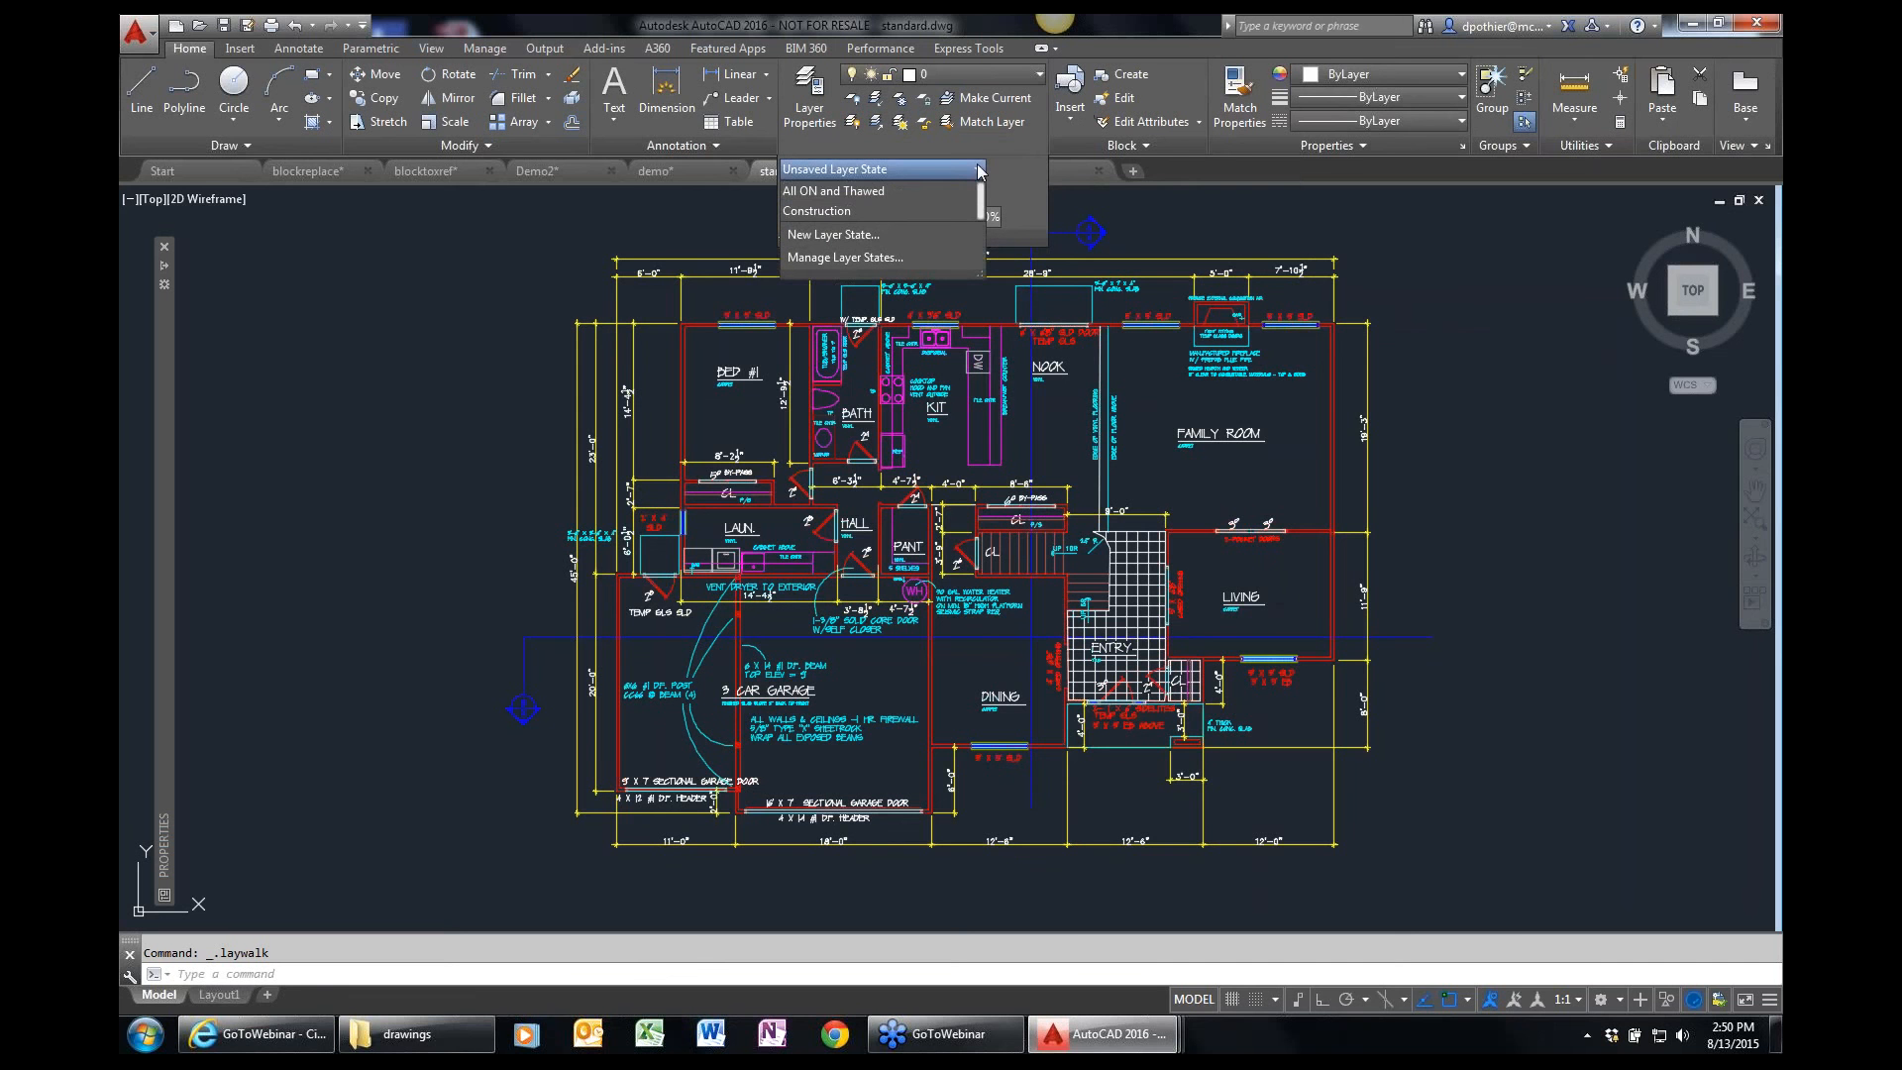
{"action": "left_click", "coordinate": [815, 212]}
{"action": "left_click", "coordinate": [814, 212]}
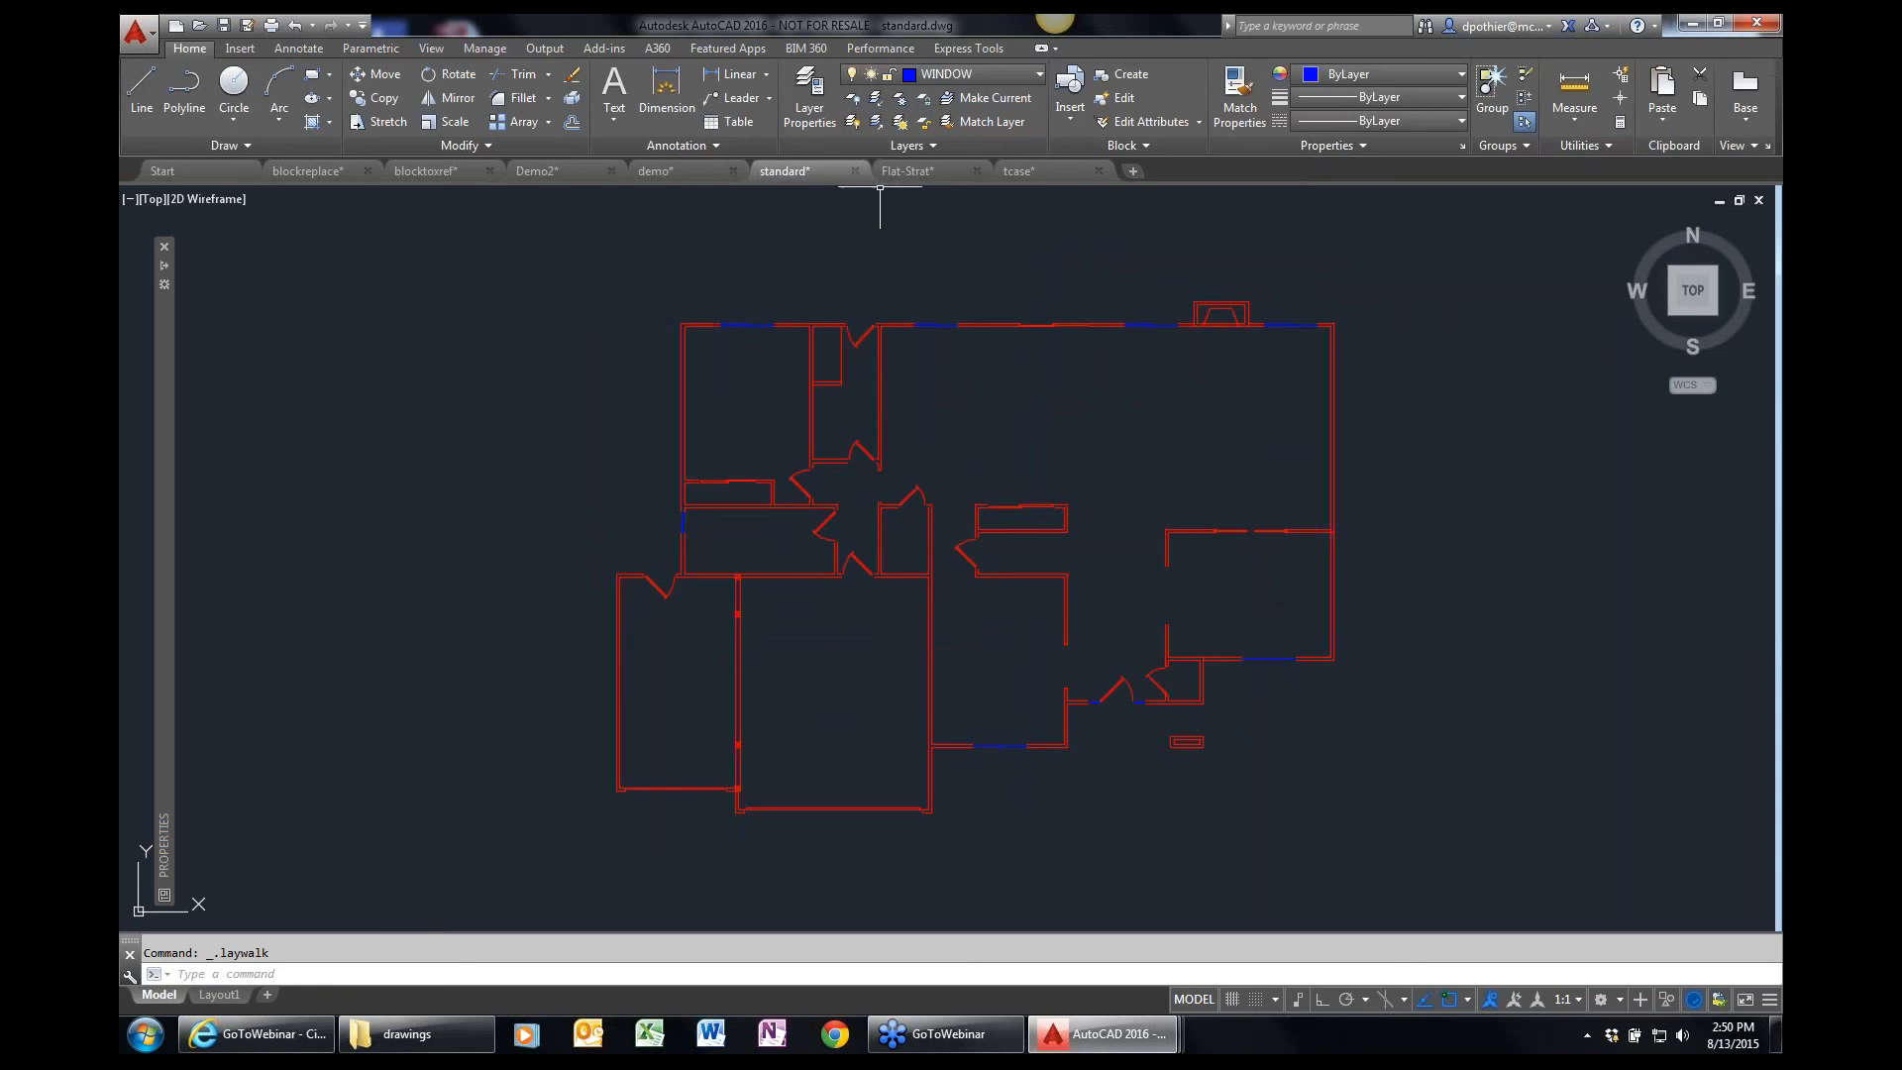
Restore the "All ON and Thawed" layer state to bring back the full floor plan.
{"action": "left_click", "coordinate": [962, 144]}
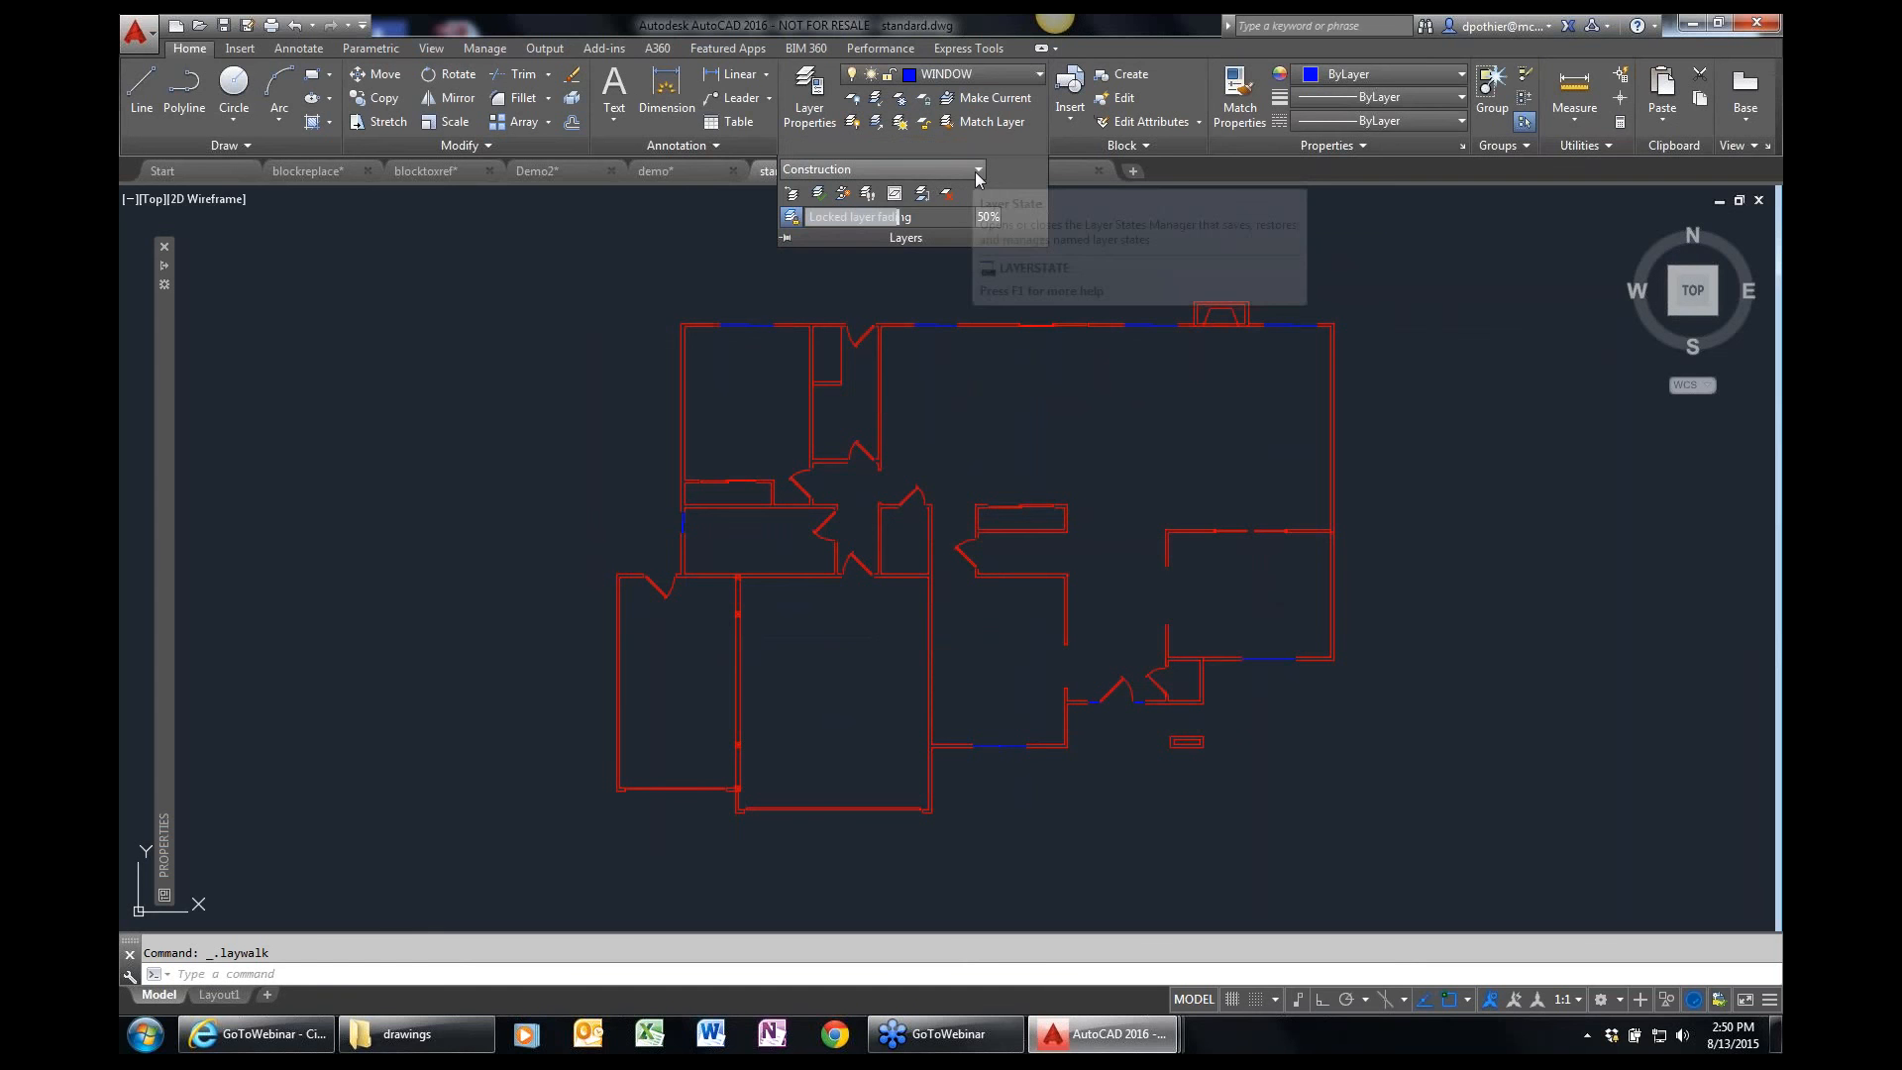
{"action": "left_click", "coordinate": [958, 172]}
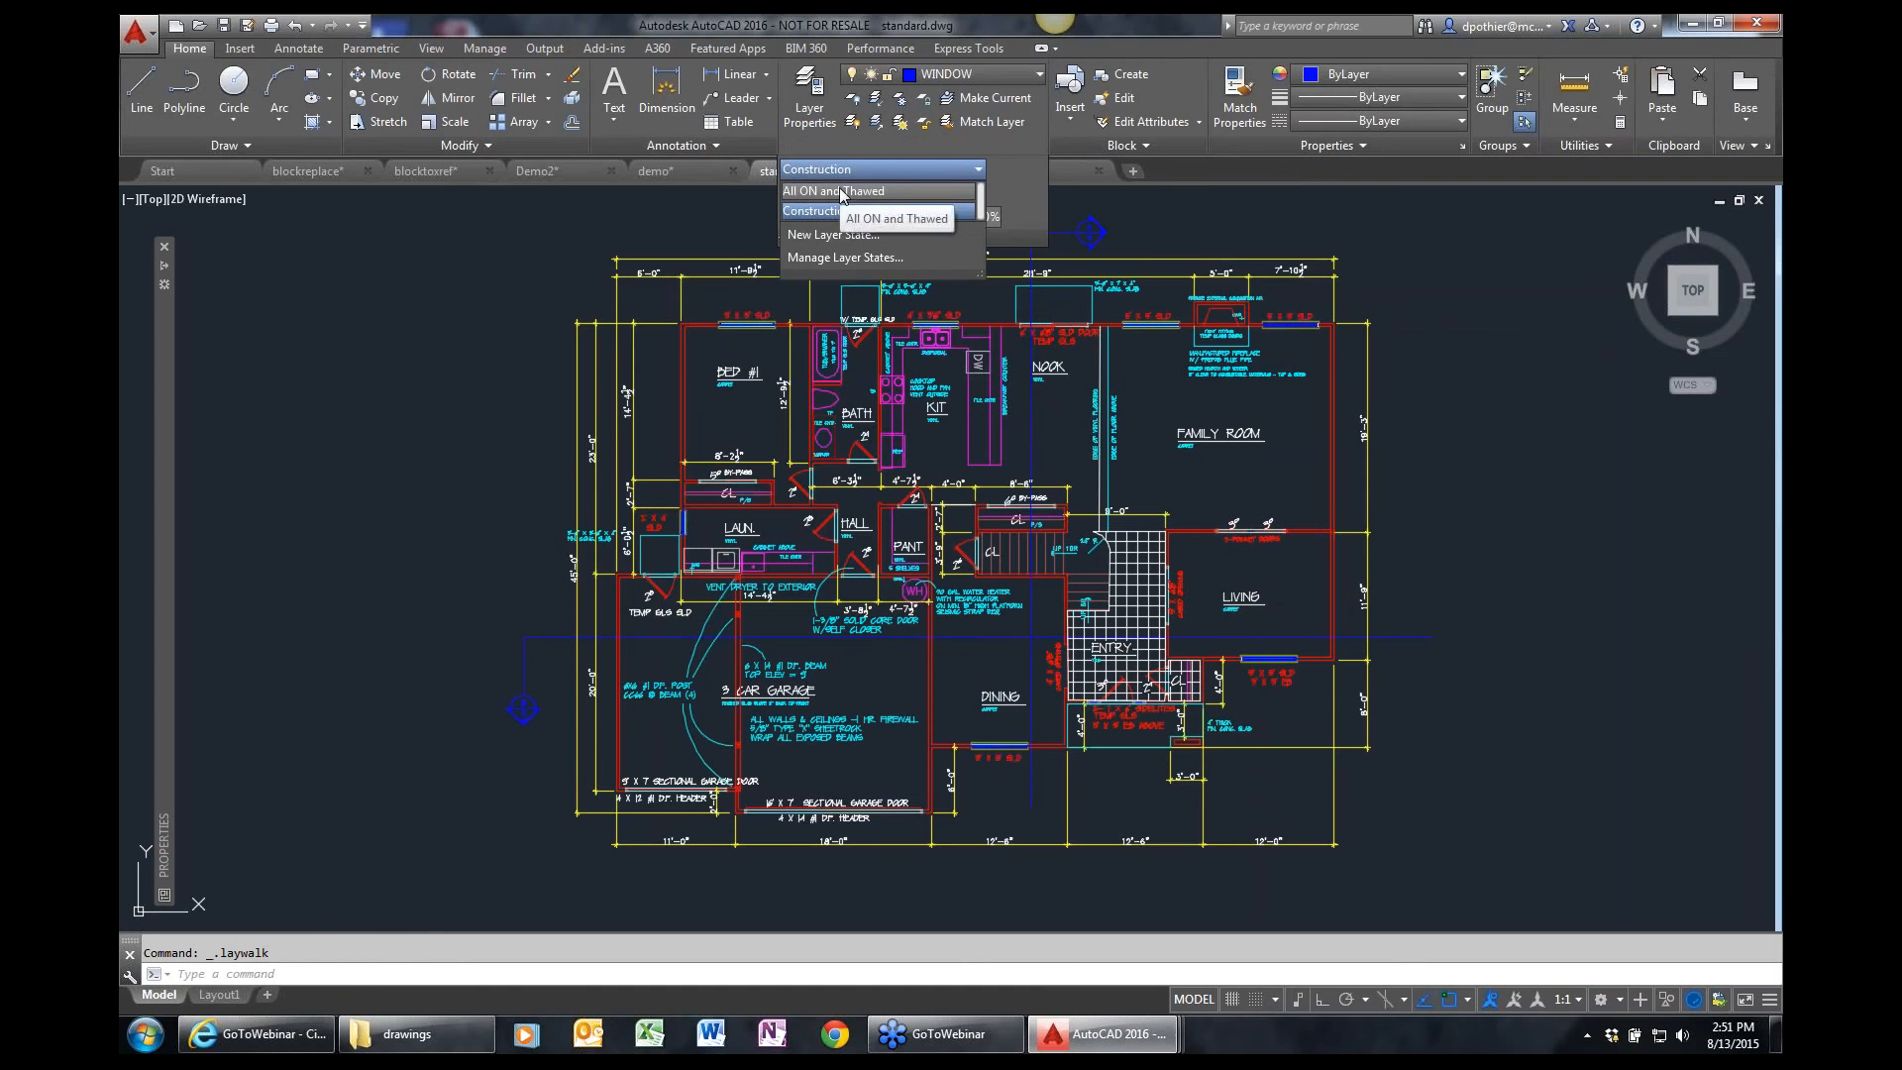
{"action": "left_click", "coordinate": [840, 191]}
{"action": "mouse_move", "coordinate": [620, 810]}
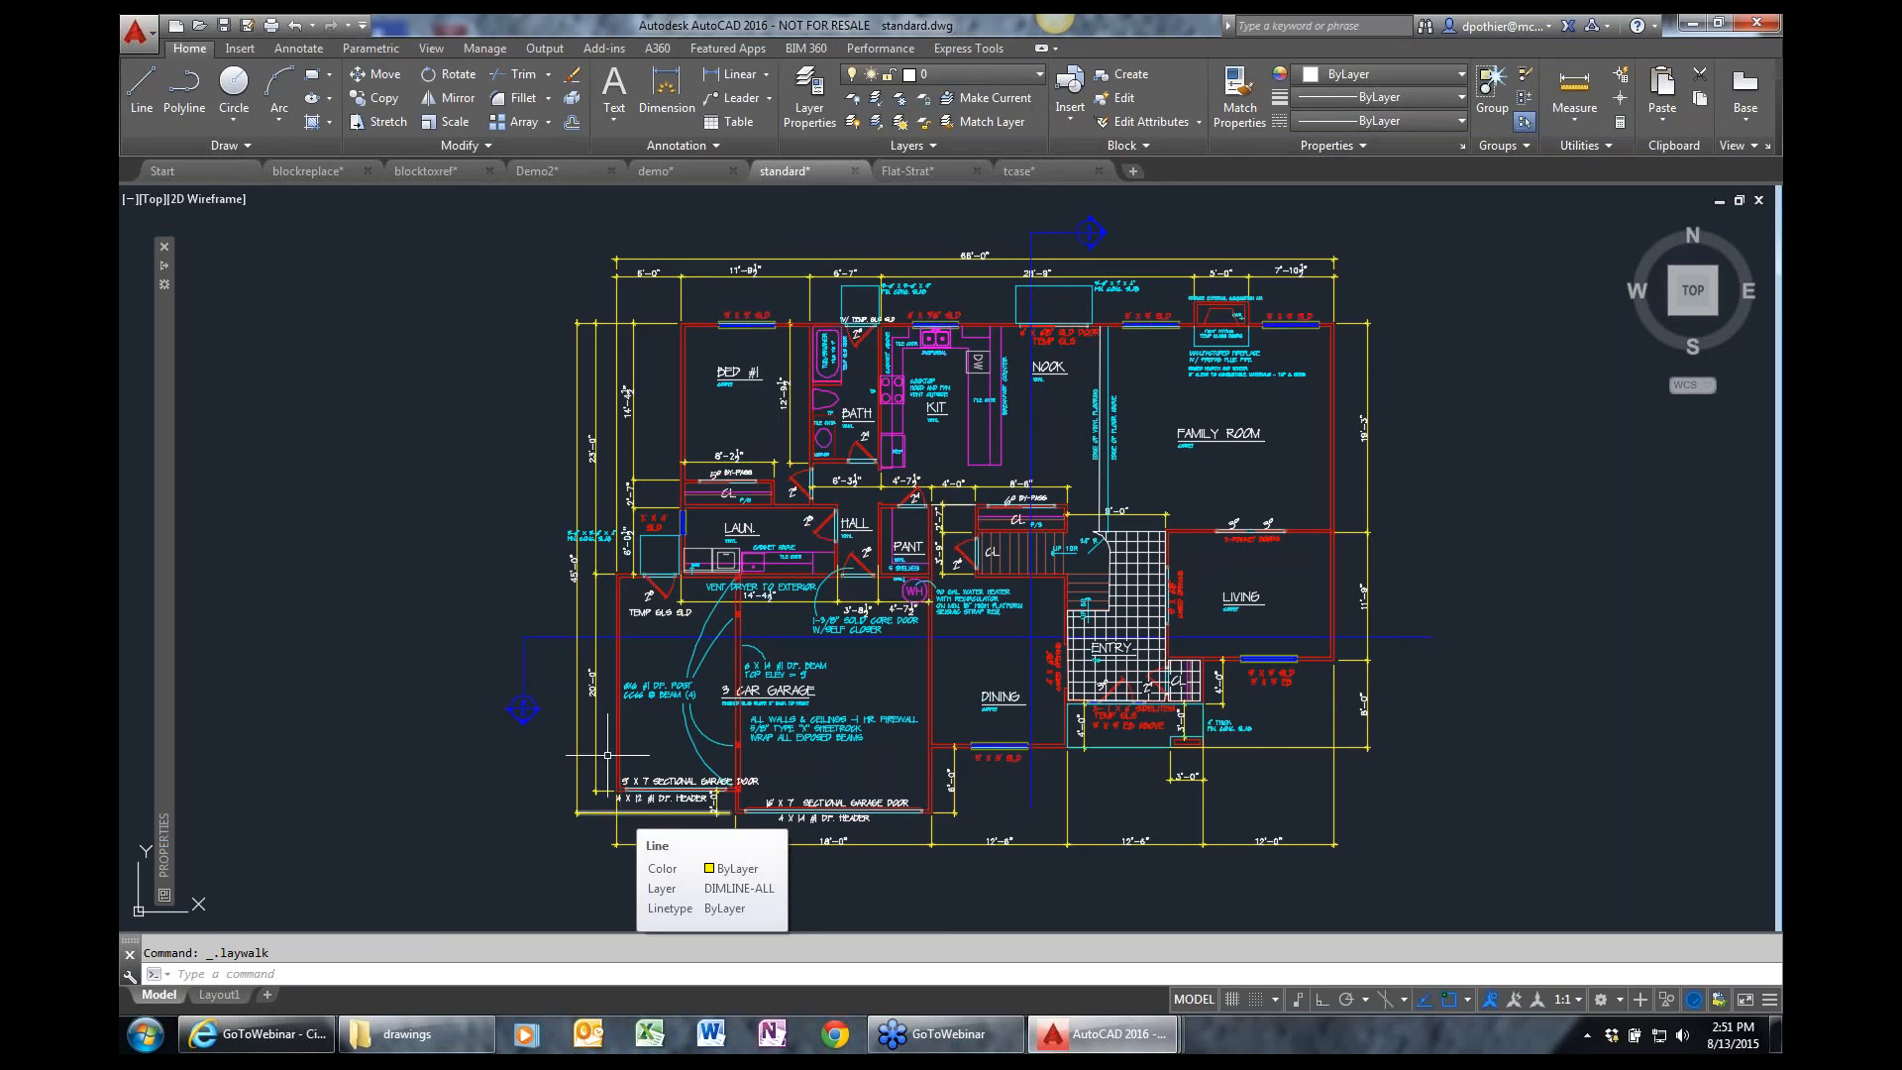
{"action": "left_click", "coordinate": [933, 146]}
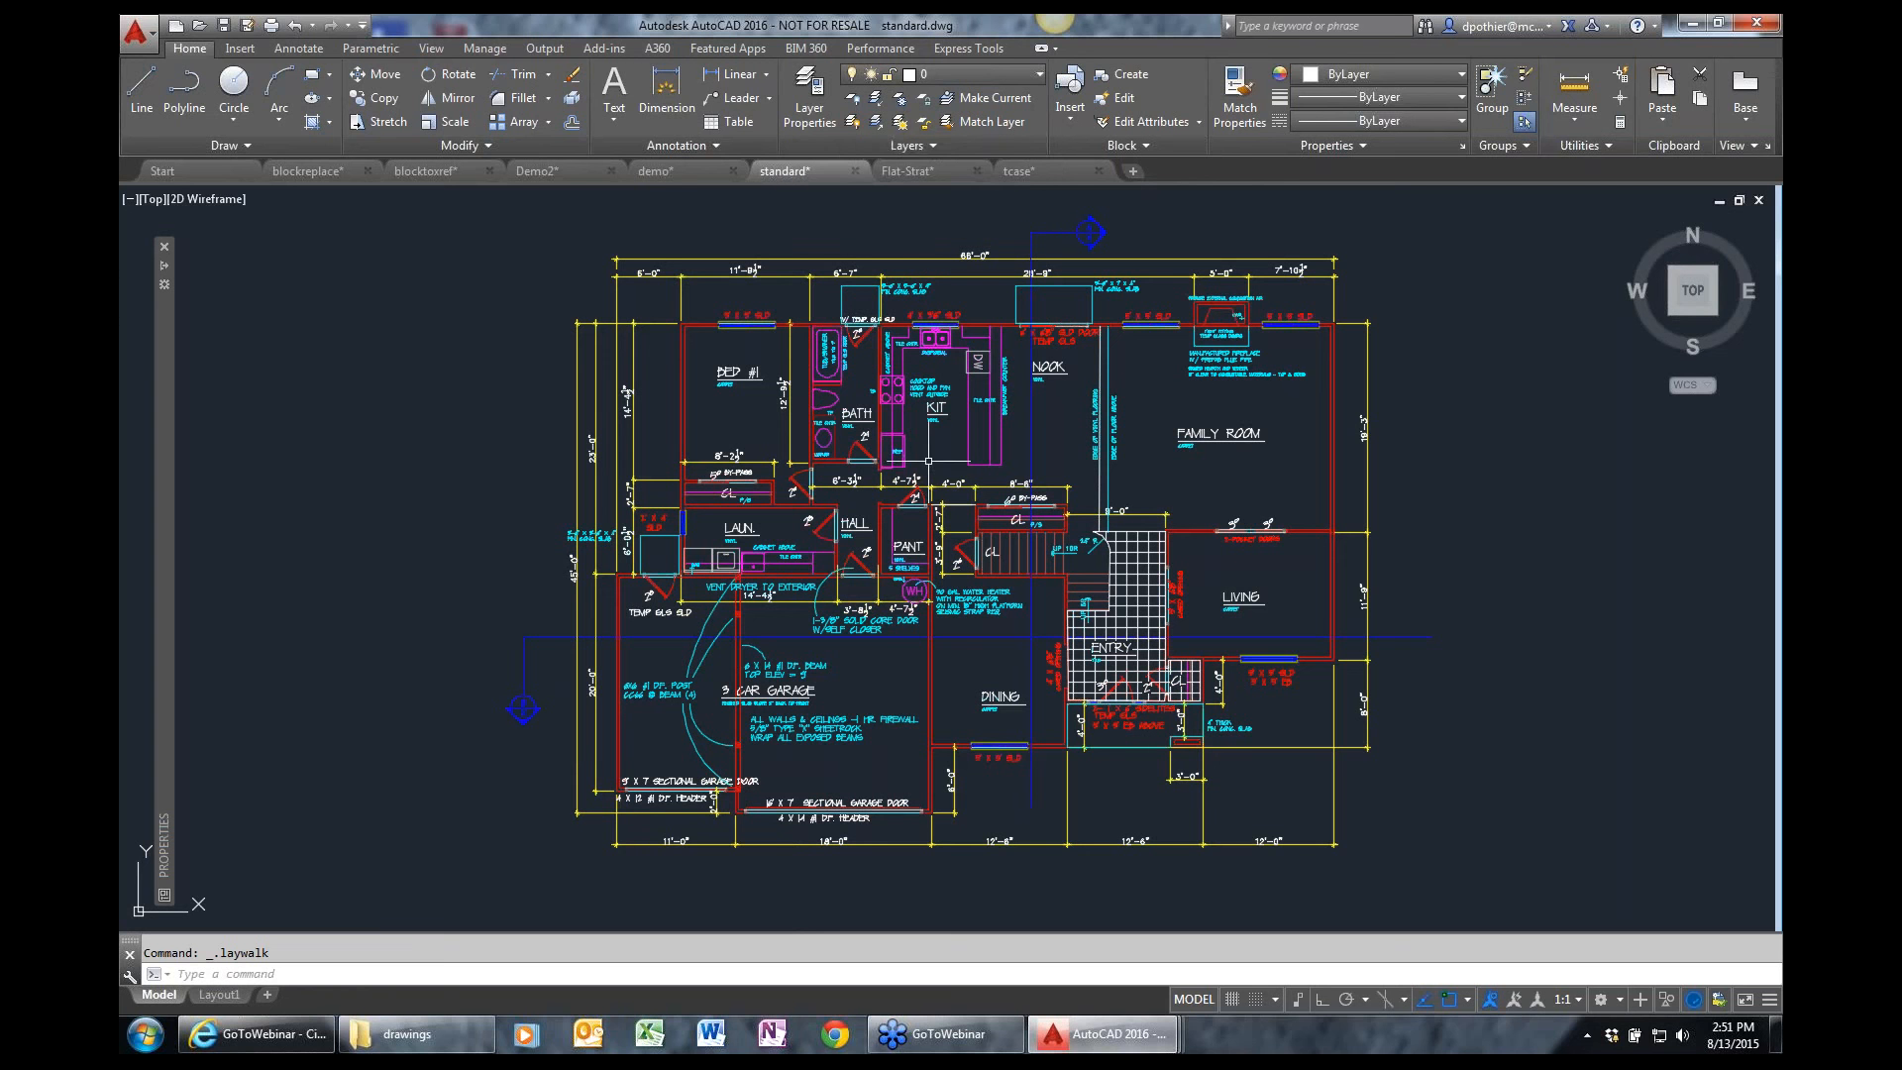
{"action": "key", "text": "Escape"}
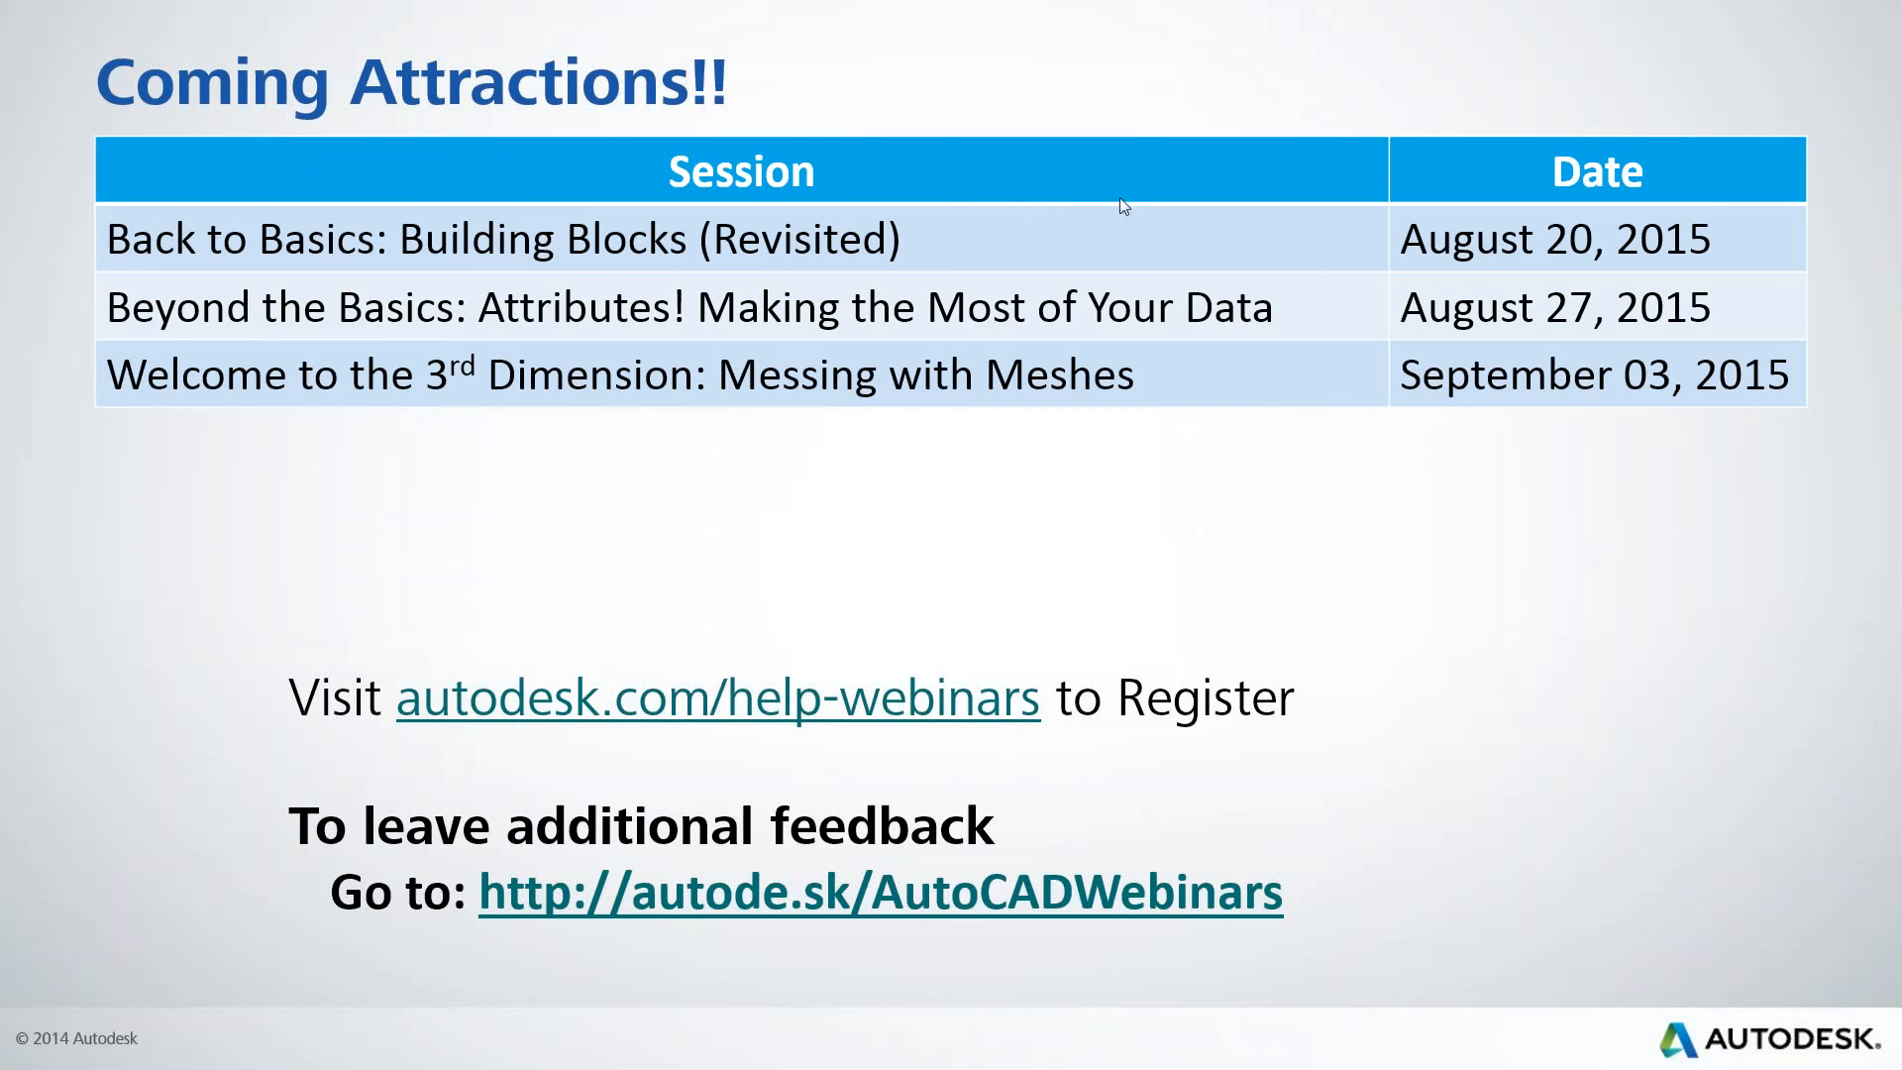
{"action": "left_click", "coordinate": [1147, 258]}
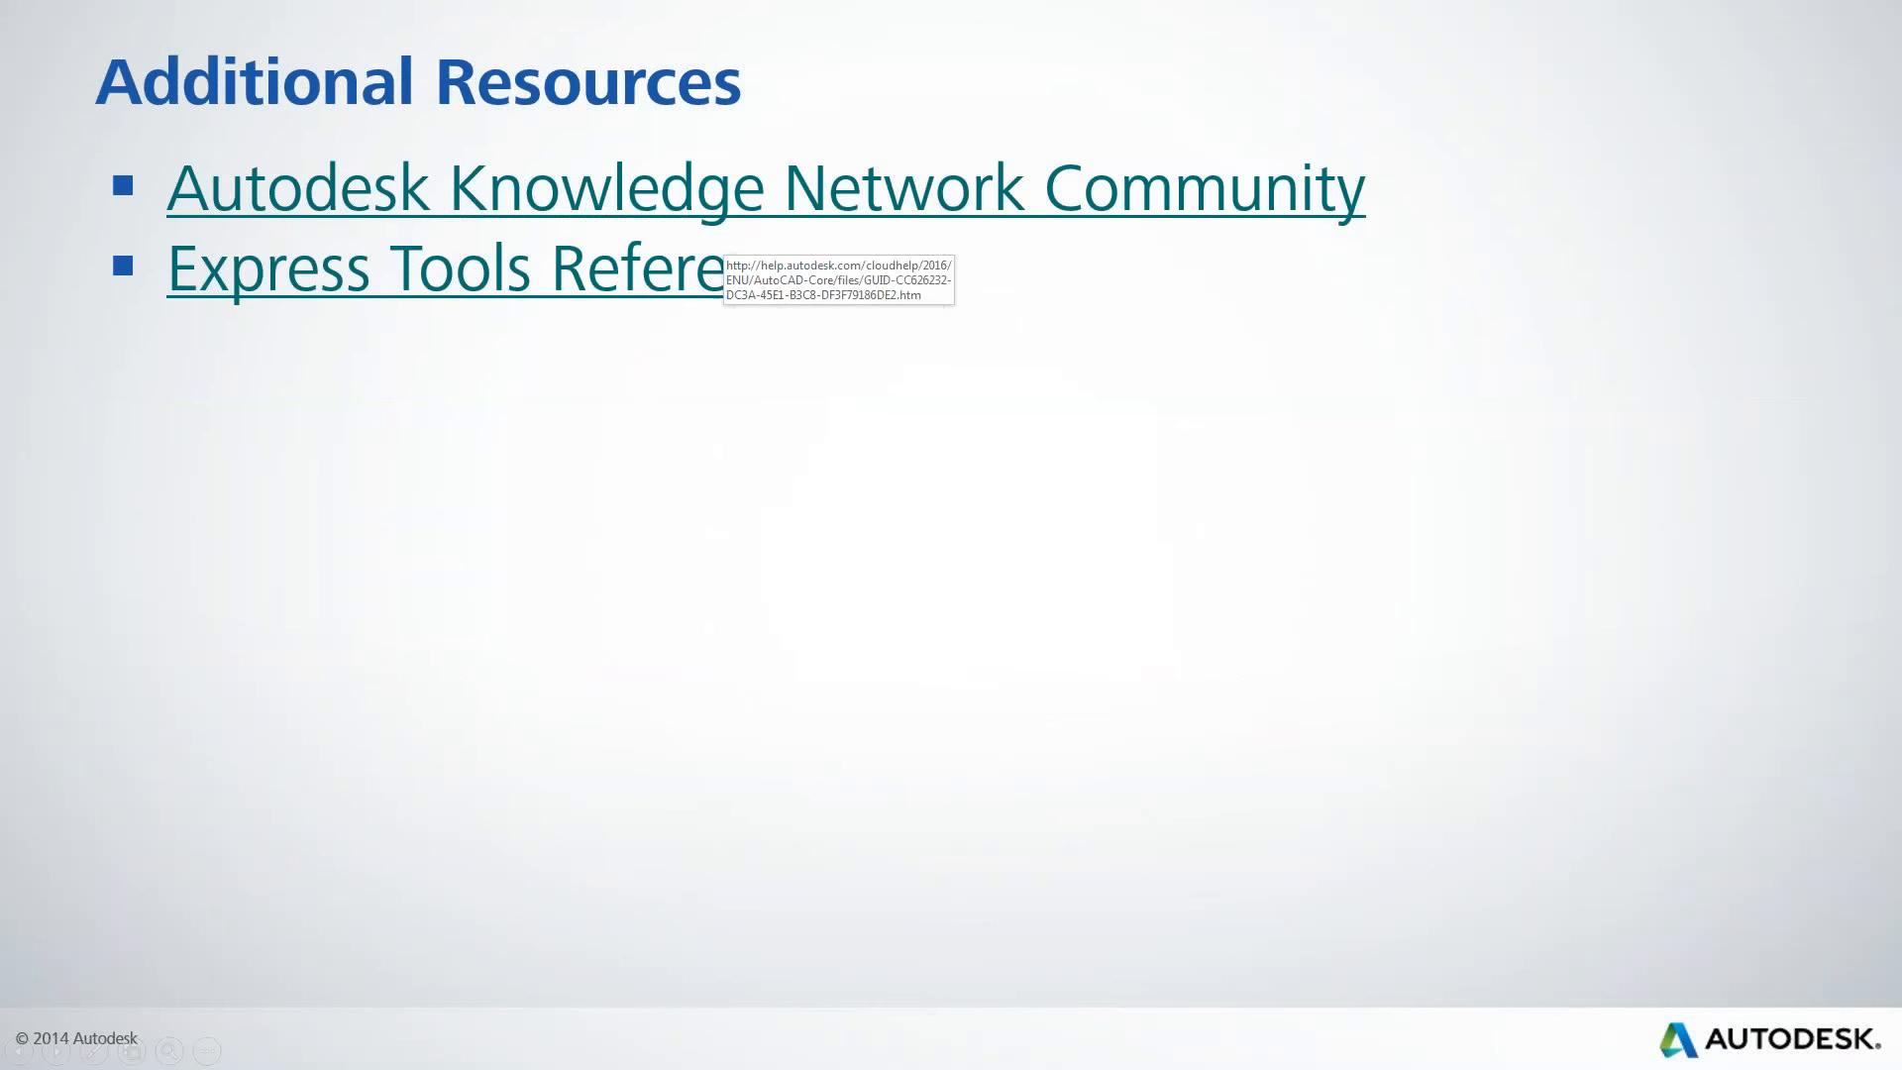